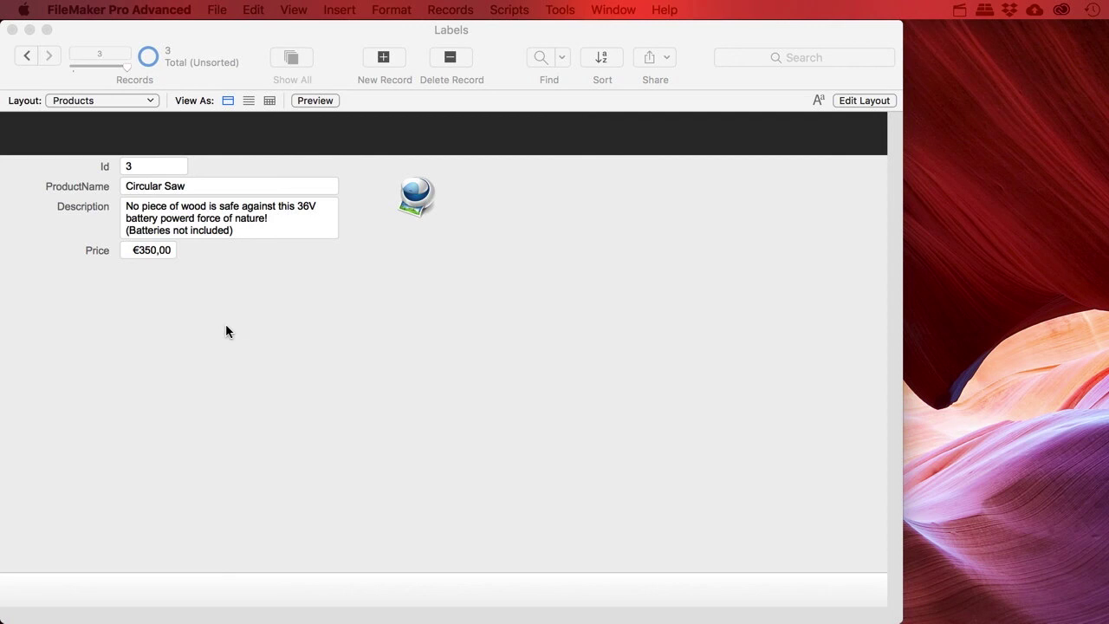
# Look over the name, description and price fields of the Circular Saw product record
pyautogui.click(203, 187)
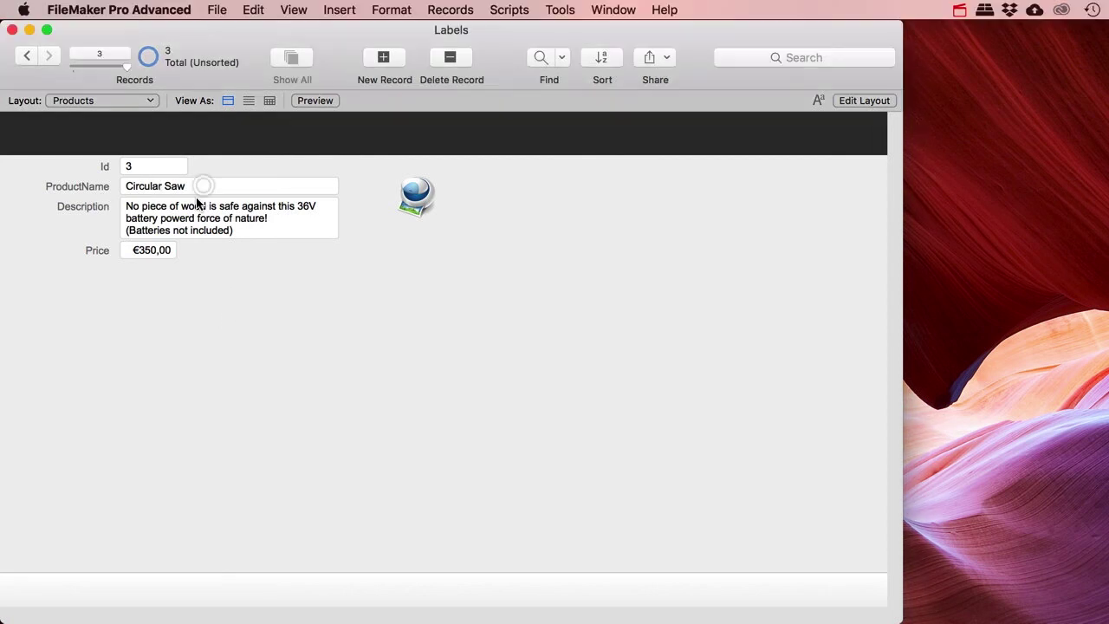
pyautogui.click(180, 217)
pyautogui.click(142, 252)
pyautogui.click(196, 267)
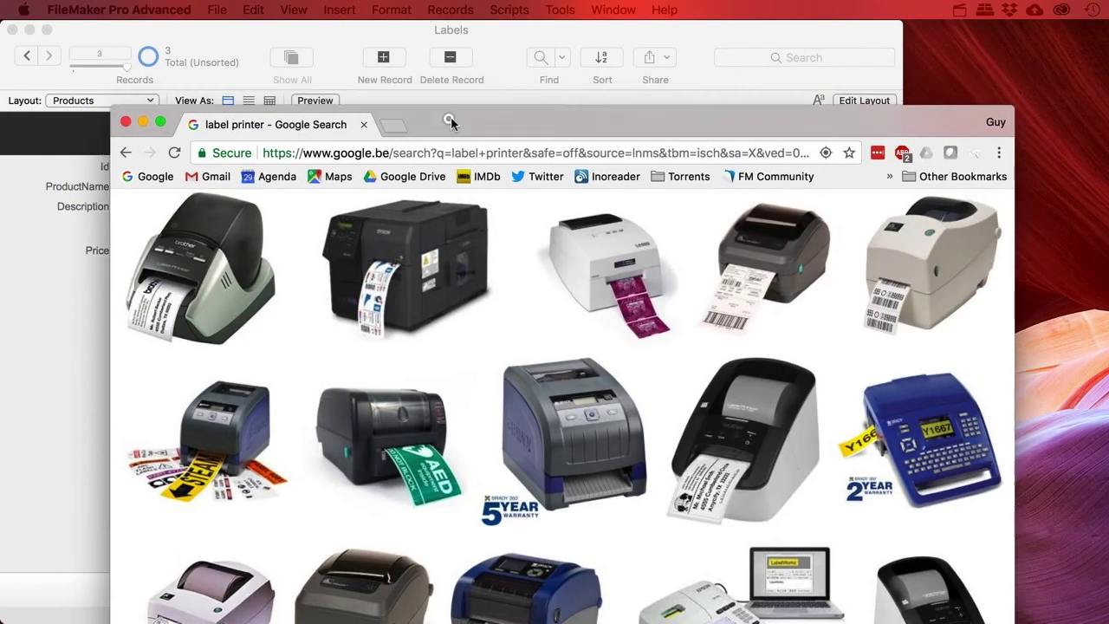
# Examine the label printer image results in Chrome, close that window and return to the Labels database
pyautogui.moveTo(451, 116); pyautogui.dragTo(360, 64)
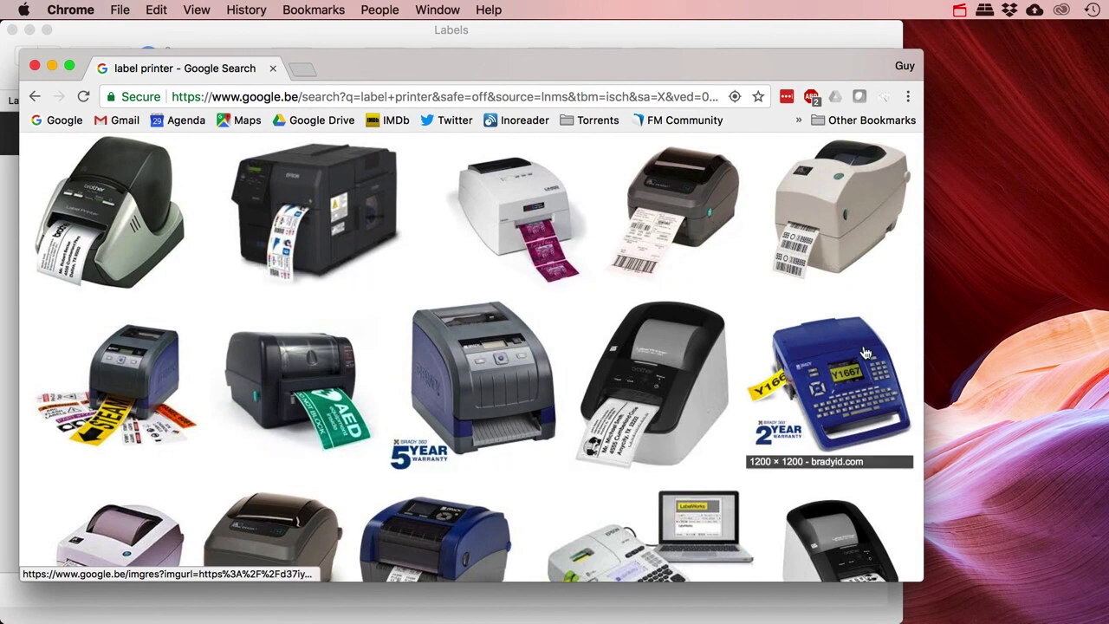
pyautogui.scroll(-2, 832, 339)
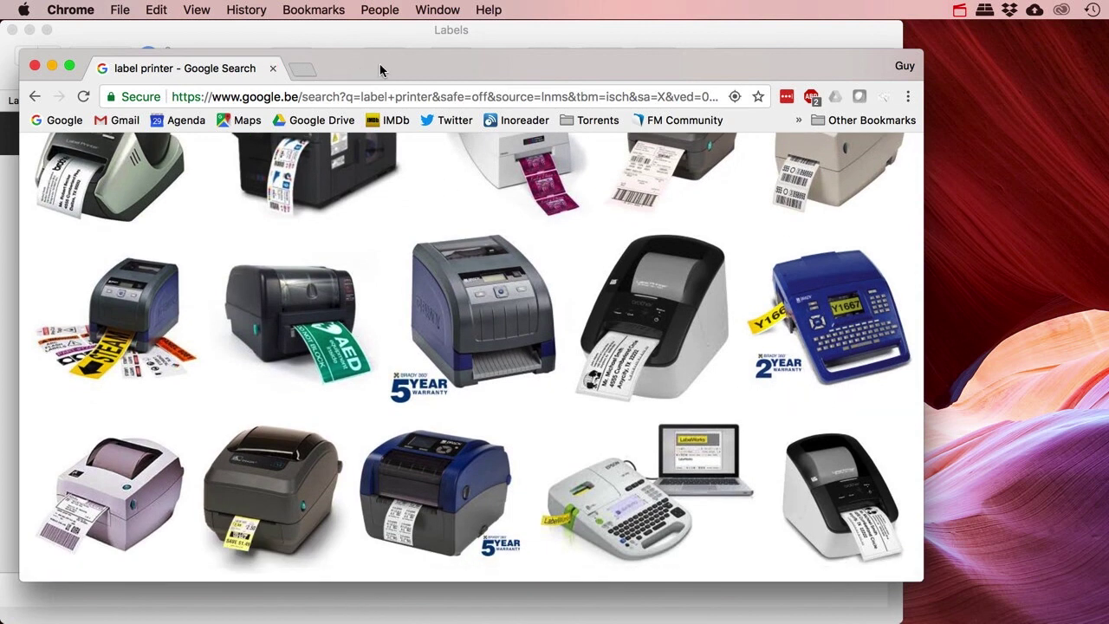
pyautogui.press('super+w')
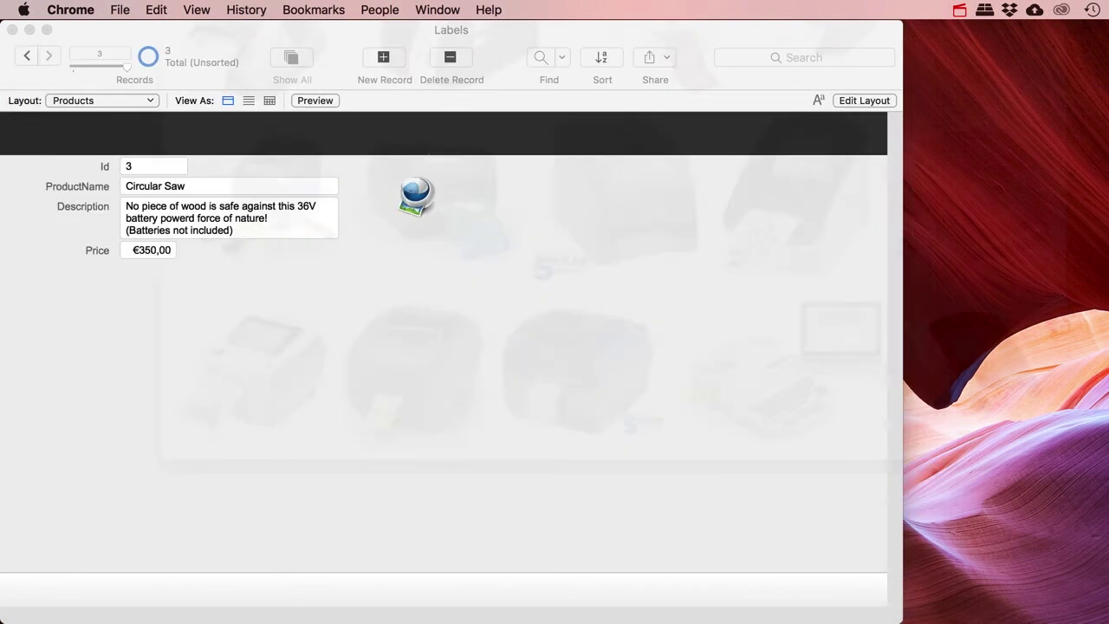
pyautogui.click(489, 281)
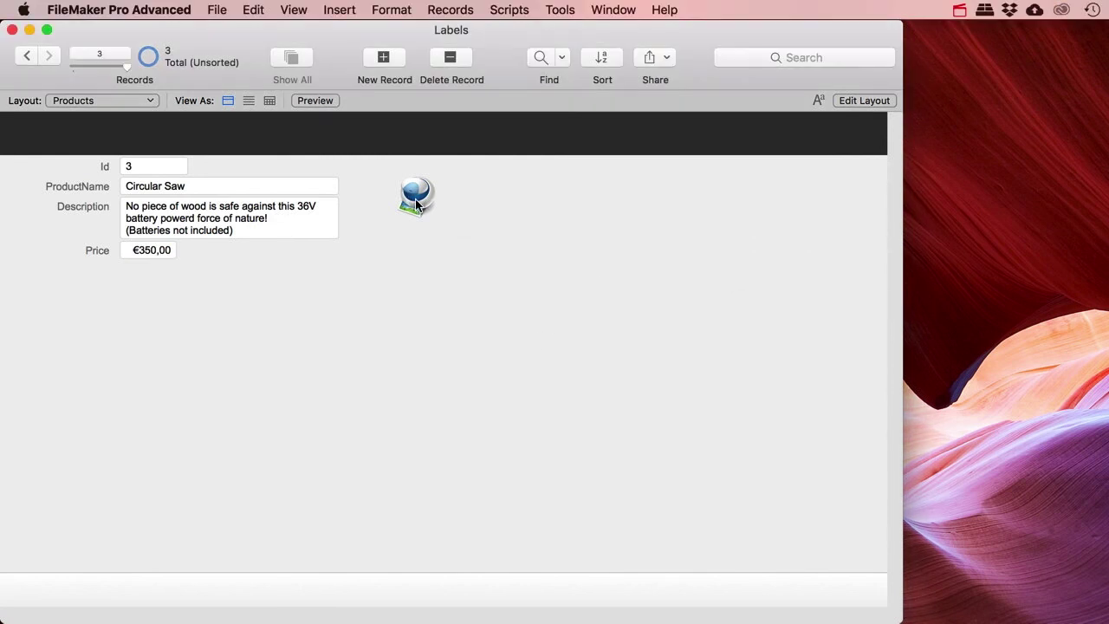
# Review which fields of the product record belong on the label: ProductName, Description and Price
pyautogui.click(196, 187)
pyautogui.click(196, 218)
pyautogui.click(157, 250)
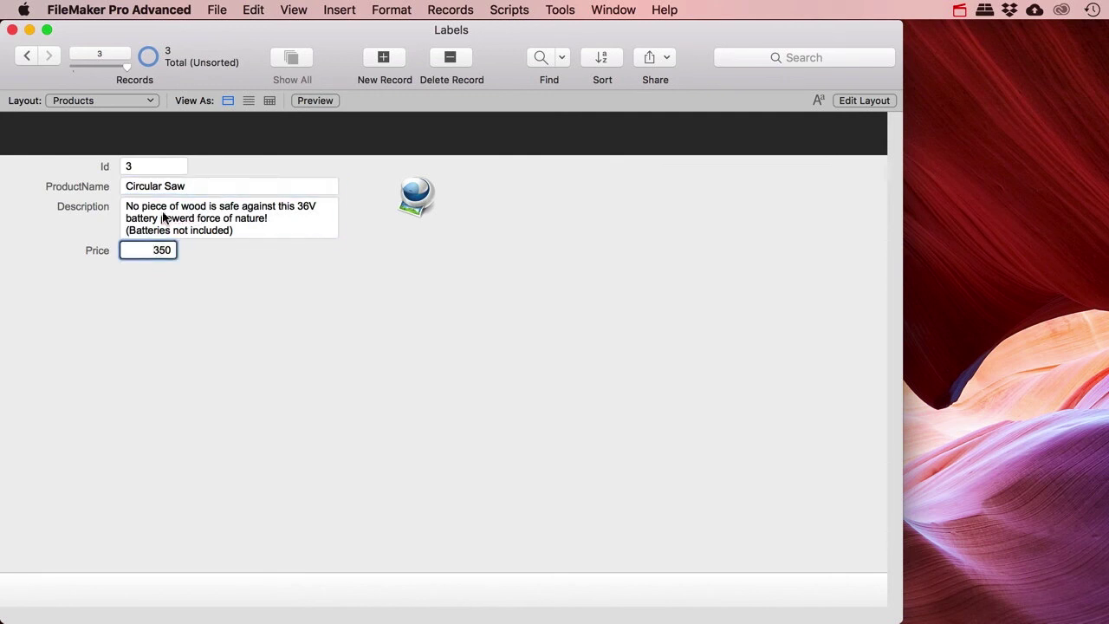
pyautogui.click(240, 283)
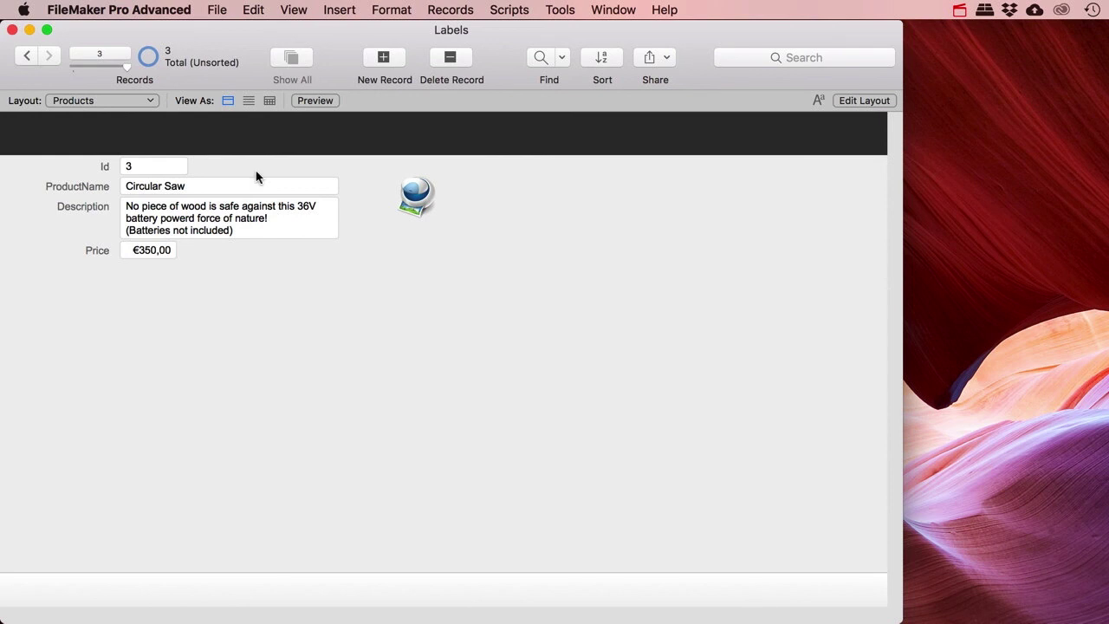
# Start a new layout for the Products records and name it PrintLabel
pyautogui.click(862, 101)
pyautogui.click(232, 57)
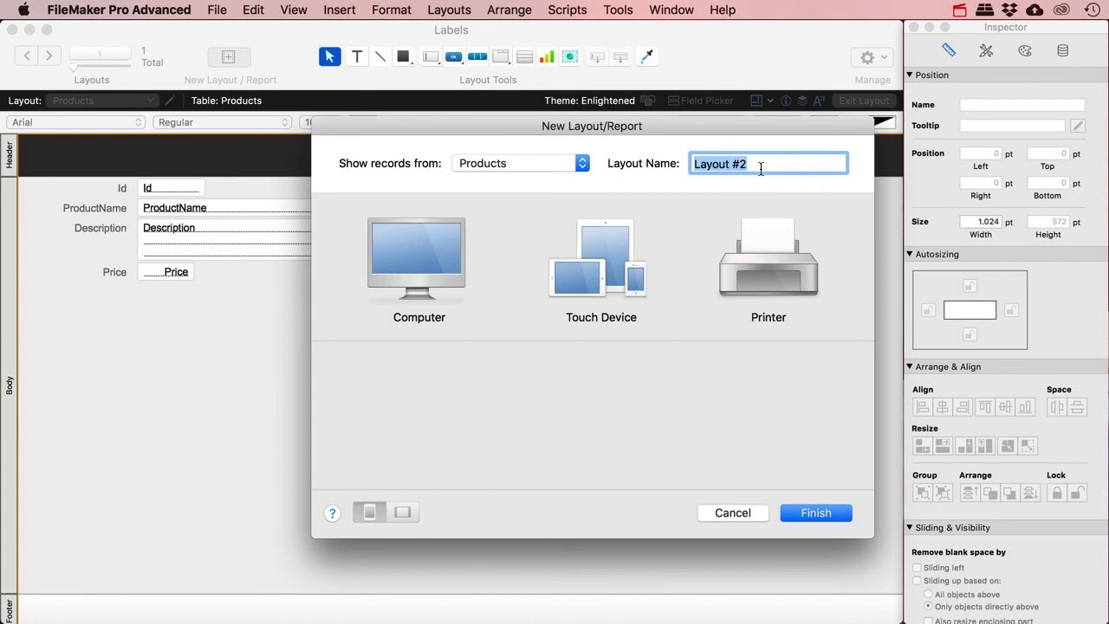
pyautogui.write('RptLabel')
pyautogui.moveTo(711, 165); pyautogui.dragTo(657, 164)
pyautogui.write('Print')
# Set up the new layout as a Printer layout of the Report type and proceed to its field selection
pyautogui.click(777, 267)
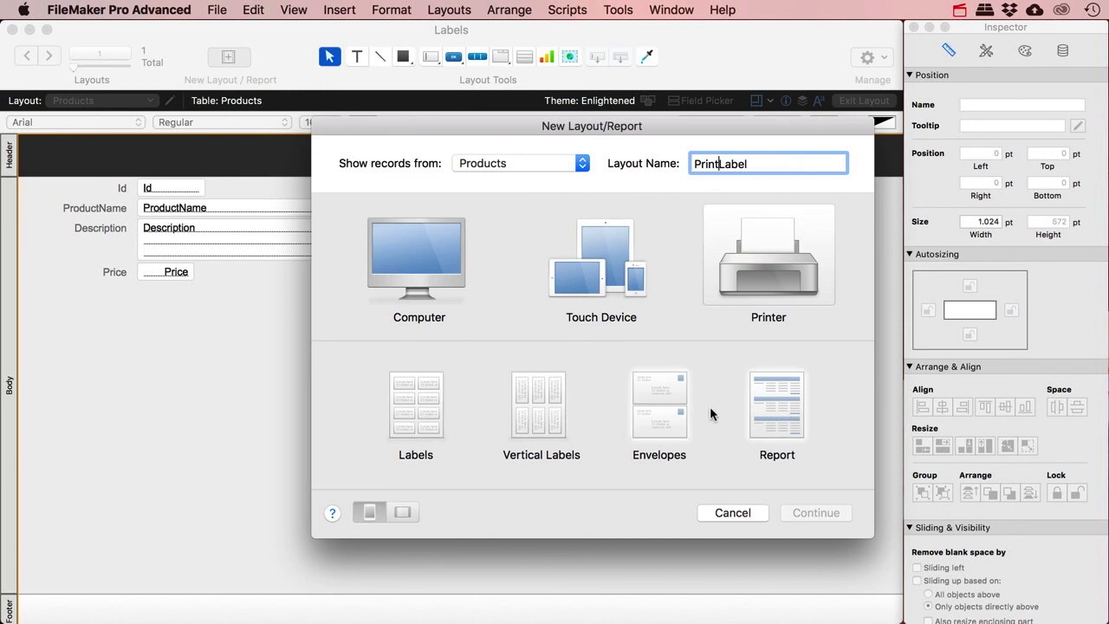
pyautogui.click(773, 410)
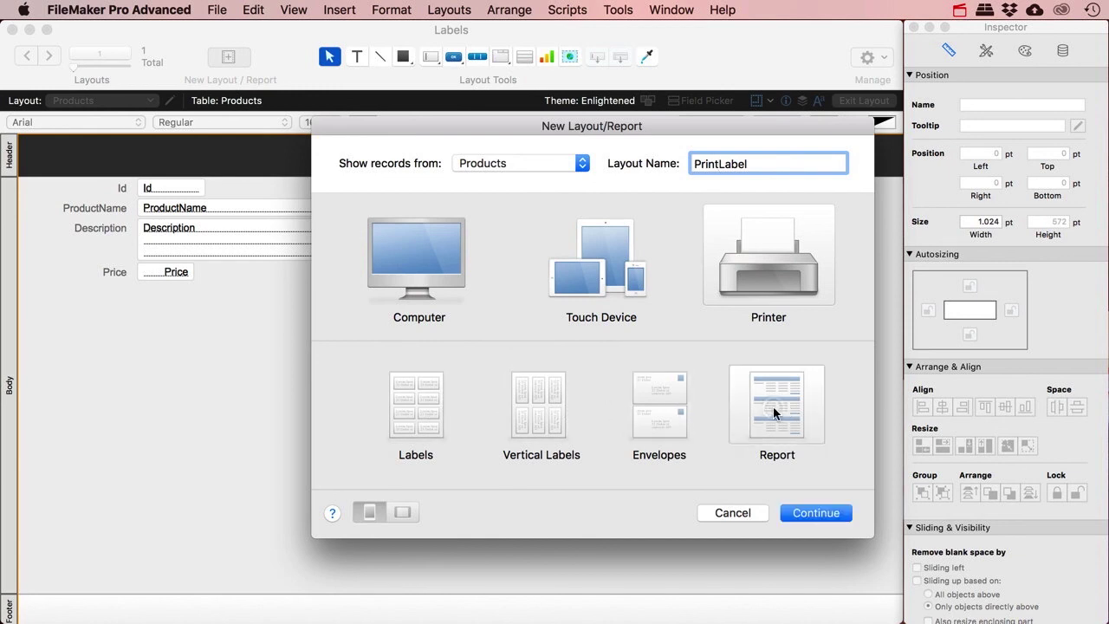
pyautogui.click(816, 513)
pyautogui.click(321, 242)
pyautogui.click(322, 260)
pyautogui.click(724, 499)
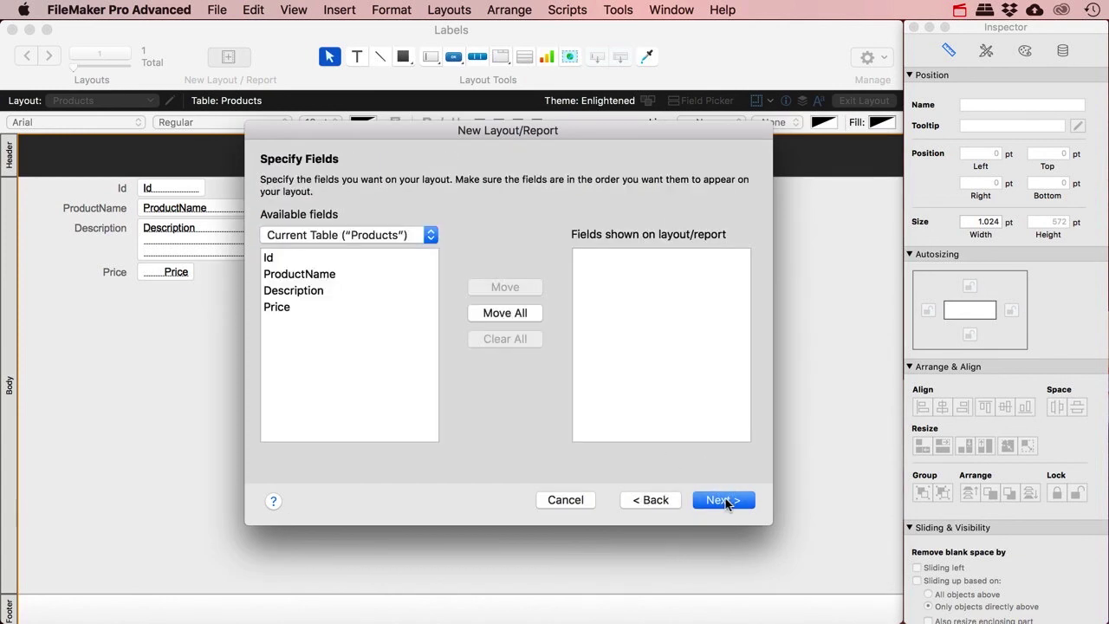
# Add ProductName, Description and Price to the report and create the layout without a sort order or script
pyautogui.doubleClick(311, 274)
pyautogui.doubleClick(303, 292)
pyautogui.doubleClick(302, 307)
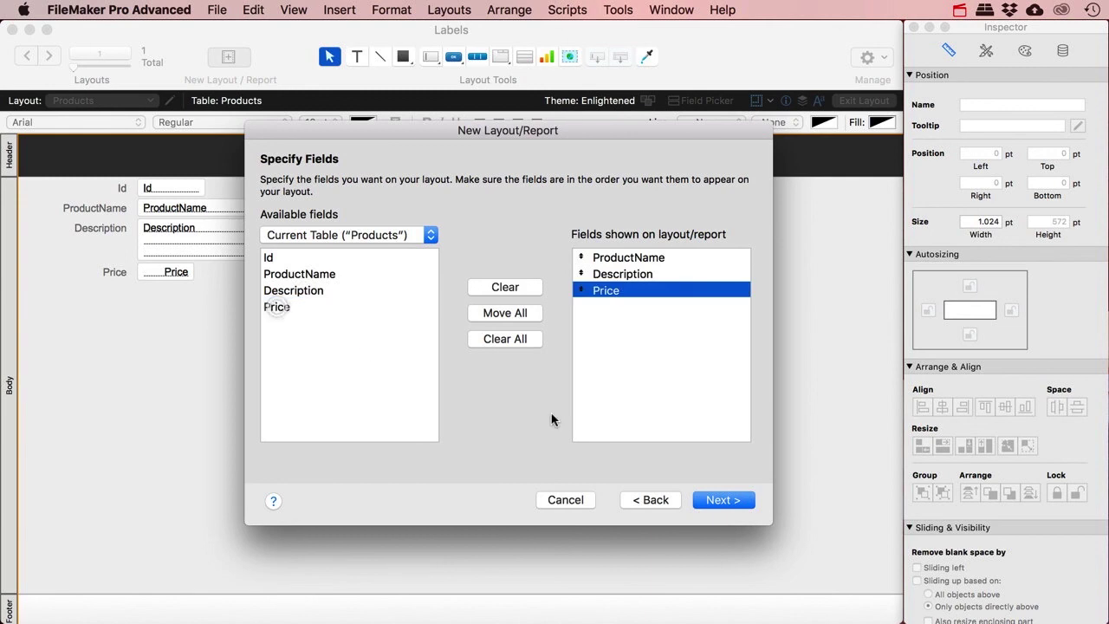
pyautogui.click(719, 506)
pyautogui.click(720, 506)
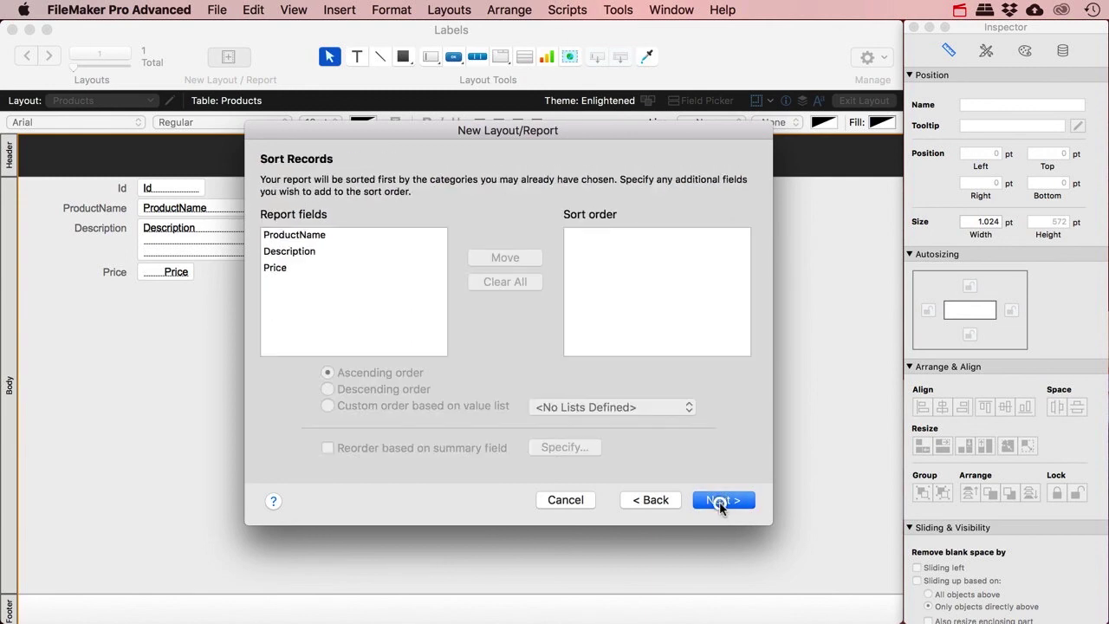
pyautogui.click(719, 506)
pyautogui.click(719, 501)
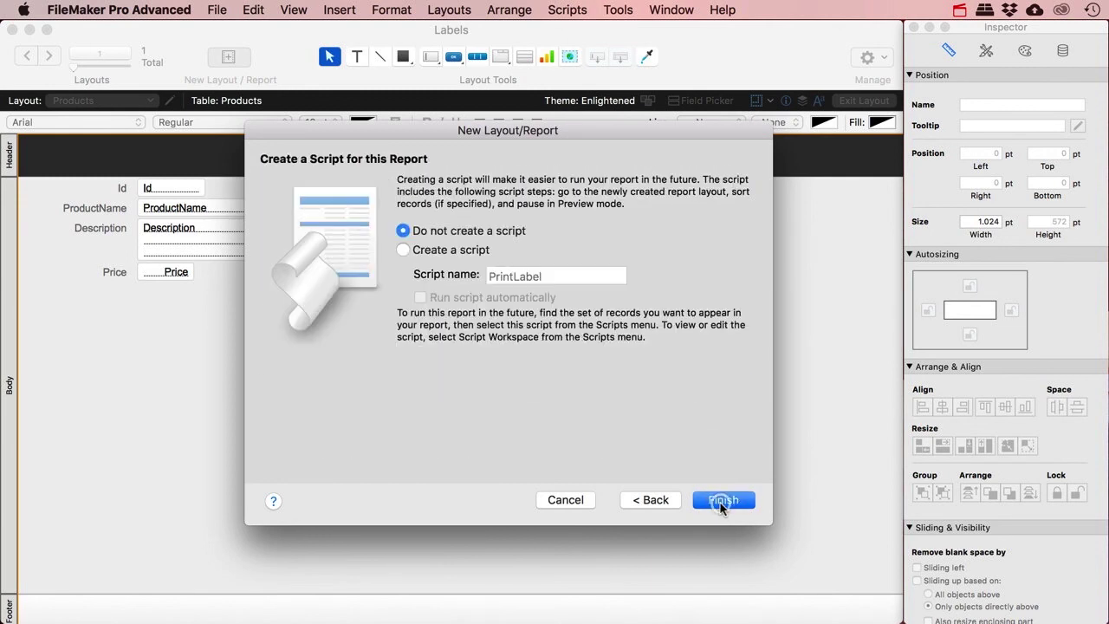
pyautogui.click(720, 501)
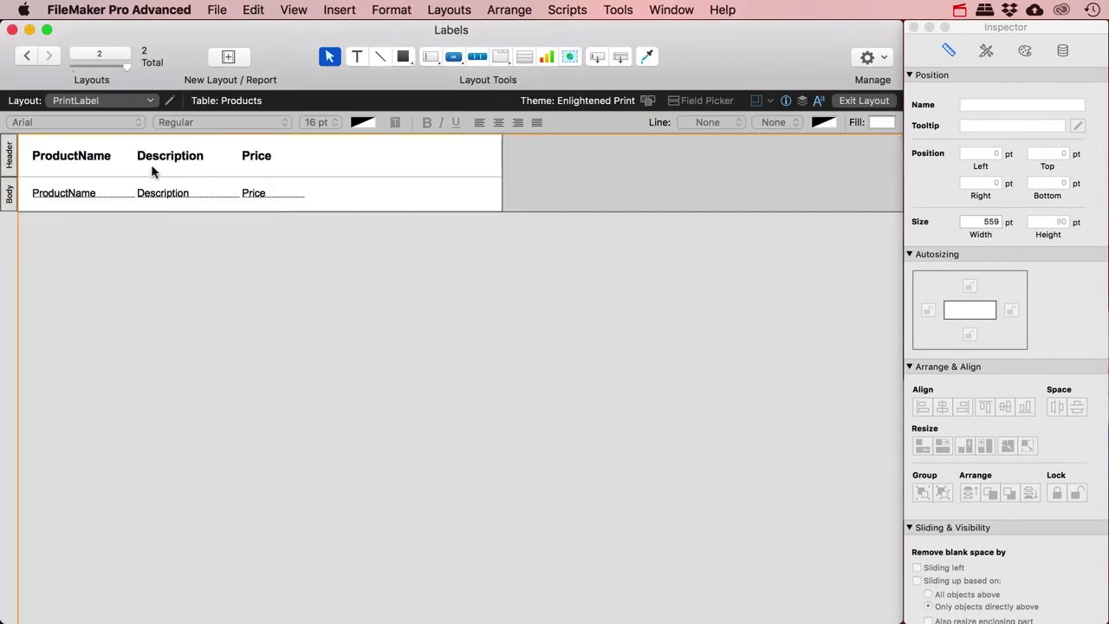
# Restrict the PrintLabel layout to Form View by disabling List View and Table View in its layout setup
pyautogui.click(170, 102)
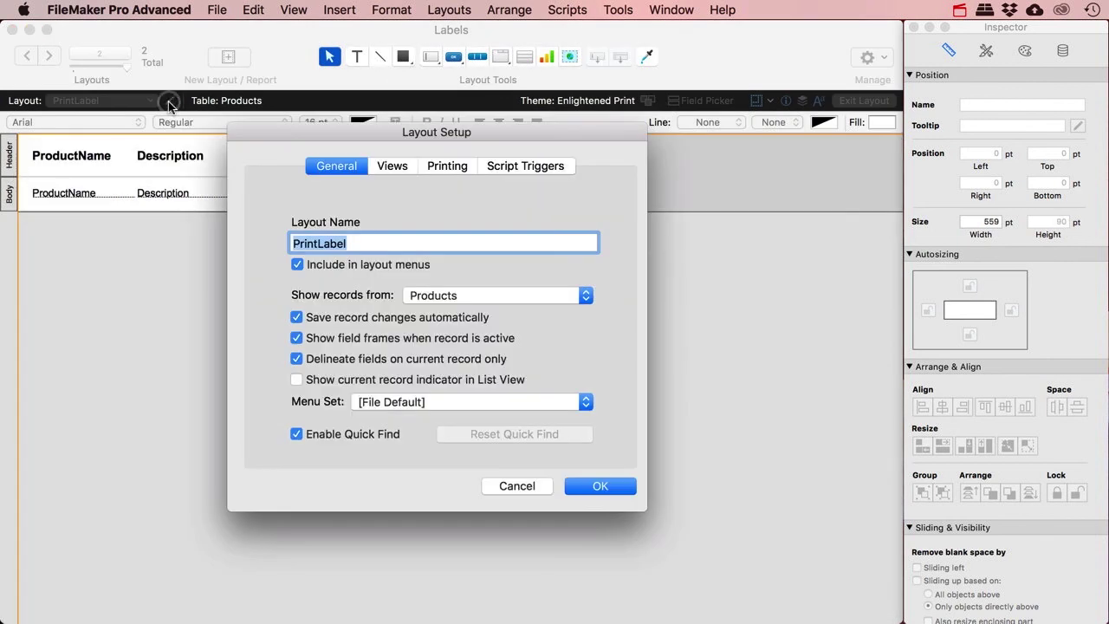
pyautogui.click(402, 168)
pyautogui.click(388, 309)
pyautogui.click(388, 350)
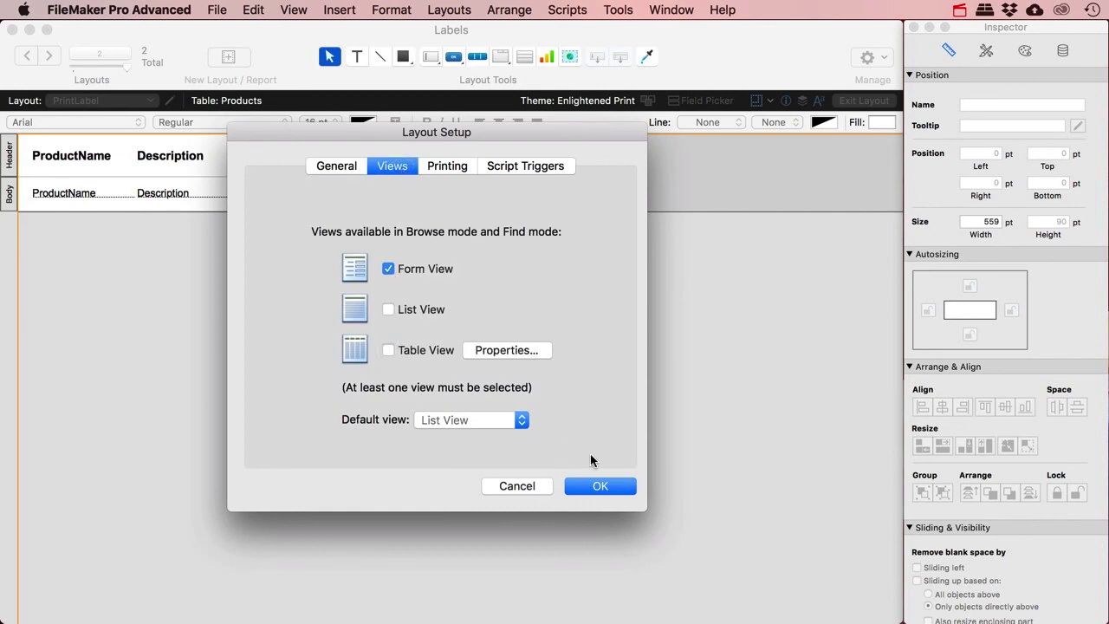
pyautogui.click(610, 485)
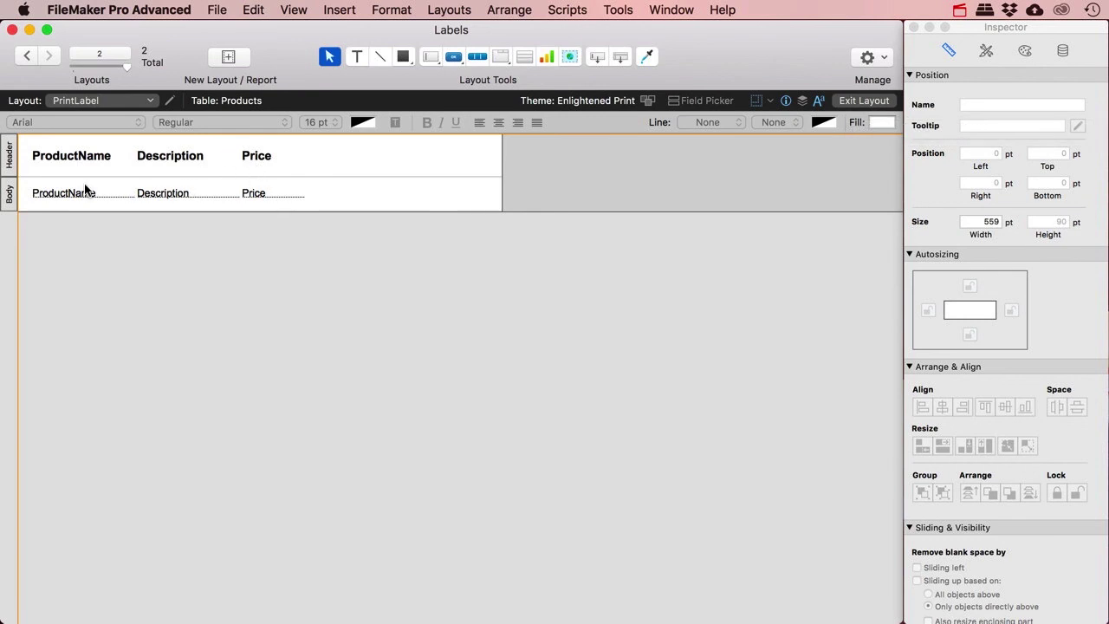
# Delete the Header part from the layout and enlarge the Body part to about 105 pt high
pyautogui.click(9, 168)
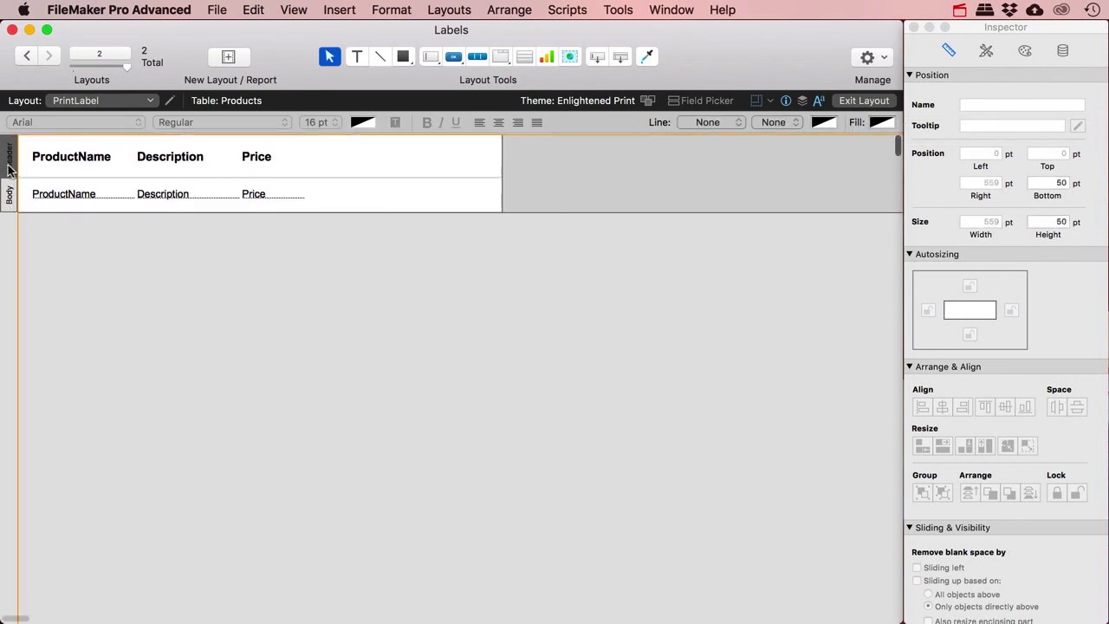
pyautogui.press('Delete')
pyautogui.click(760, 317)
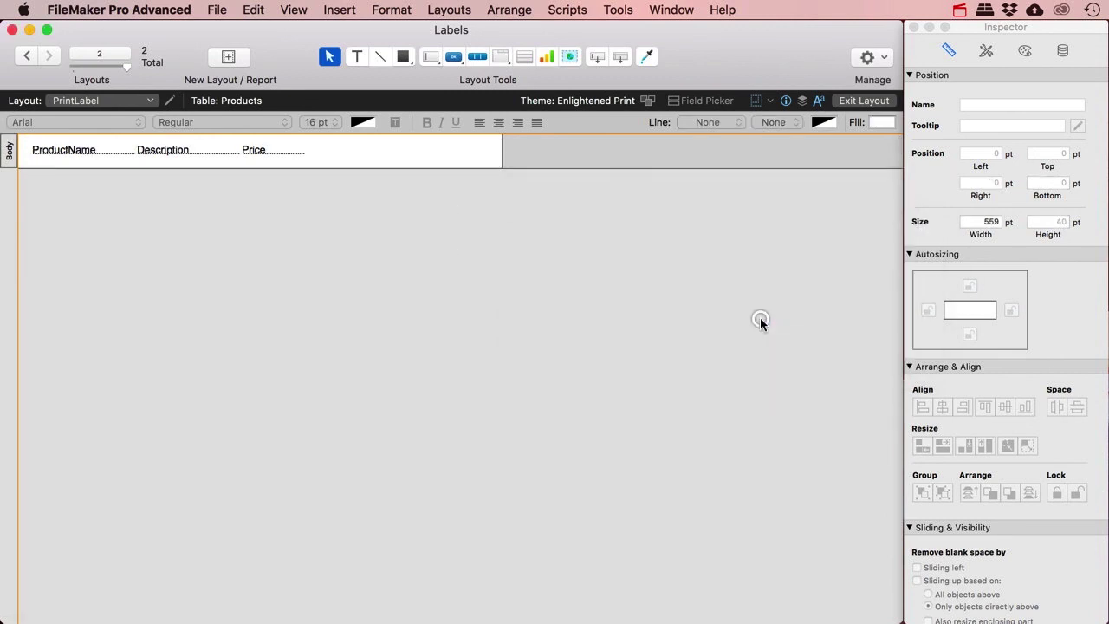
pyautogui.moveTo(29, 168); pyautogui.dragTo(30, 224)
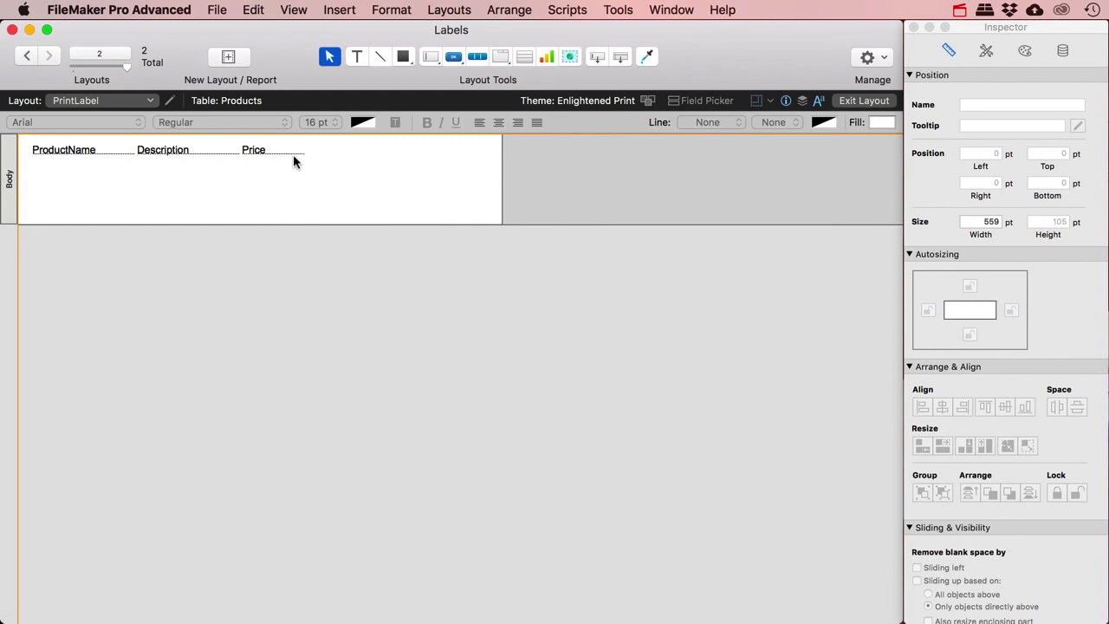
# Place the Description field directly below ProductName, left-aligned with it at 29 pt from the top, and enlarge it to four lines
pyautogui.click(67, 152)
pyautogui.moveTo(169, 155); pyautogui.dragTo(65, 170)
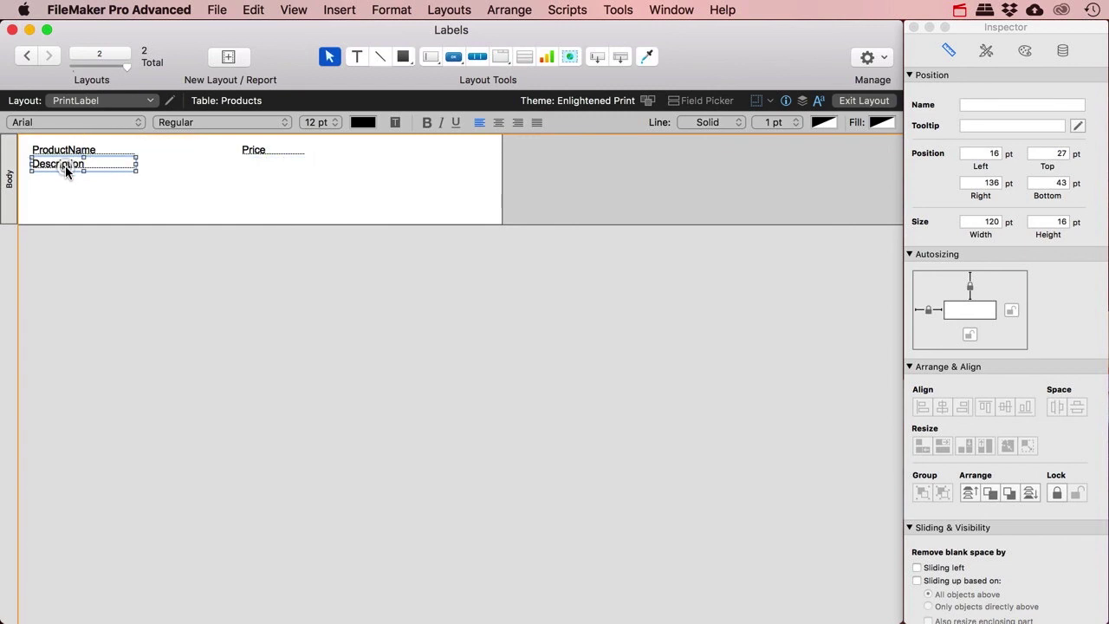
pyautogui.press('Down')
pyautogui.press('Down')
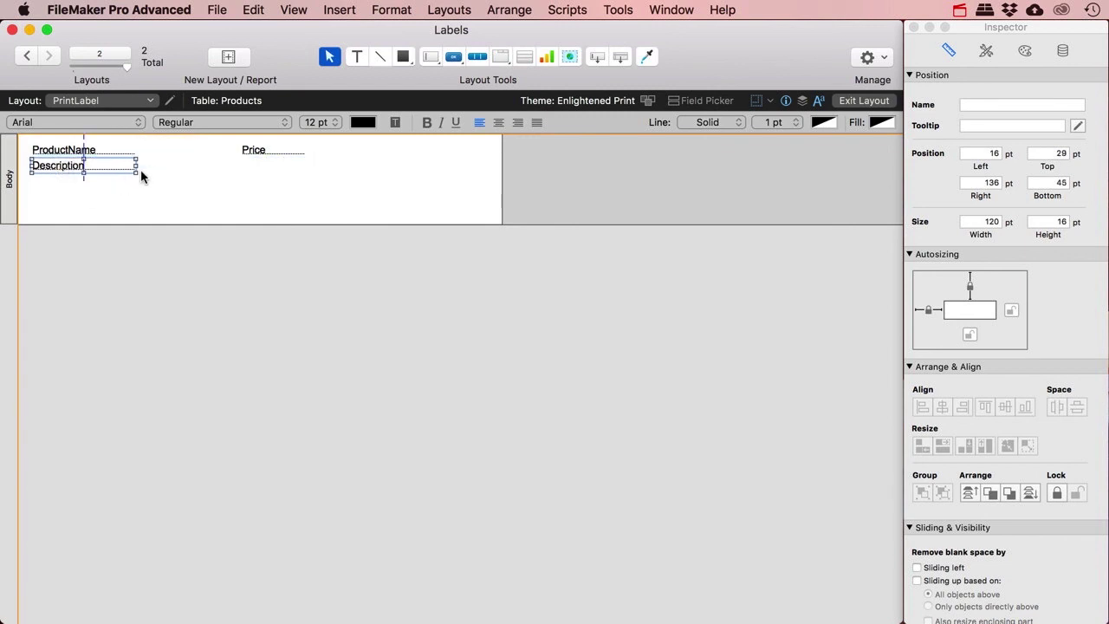
pyautogui.moveTo(135, 173); pyautogui.dragTo(178, 210)
# Move the Price field beside Description, about 197 pt from the layout's left edge, and set its font size to 24 pt
pyautogui.moveTo(265, 154); pyautogui.dragTo(211, 153)
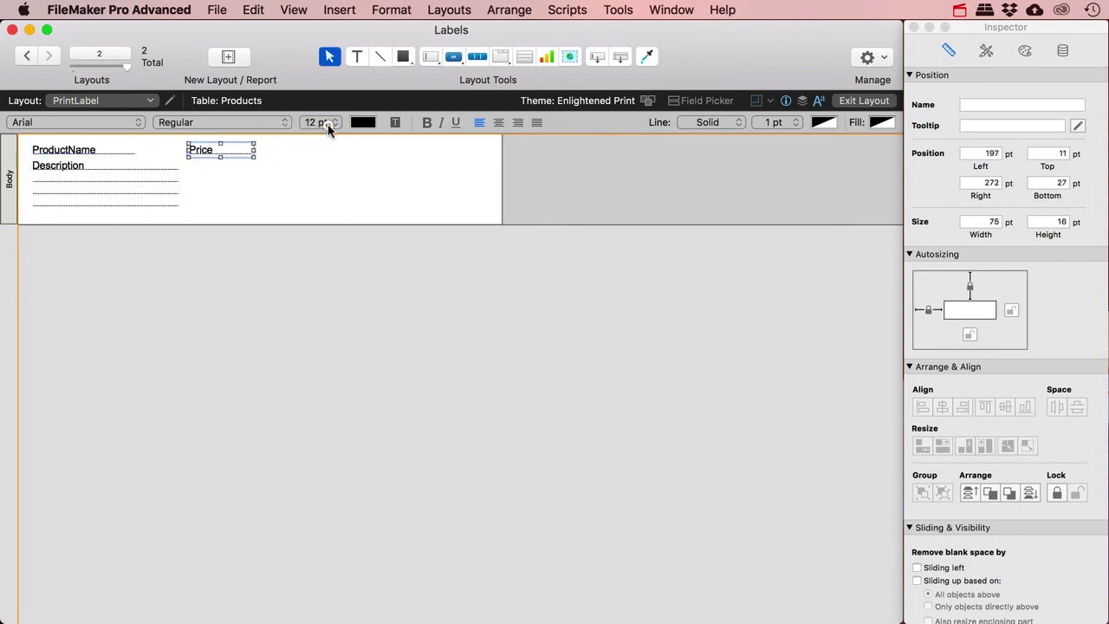
pyautogui.click(322, 123)
pyautogui.click(325, 179)
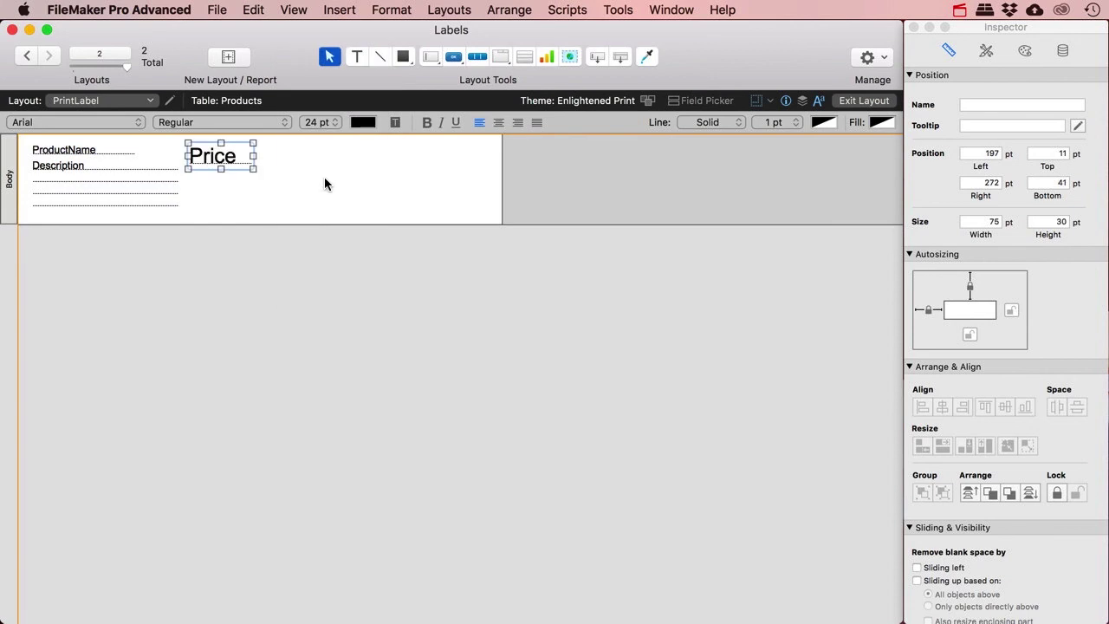
# Format the Price field as Currency with 2 fixed decimals, the €-1234 format and a thousands separator
pyautogui.click(1058, 50)
pyautogui.scroll(-5, 1031, 128)
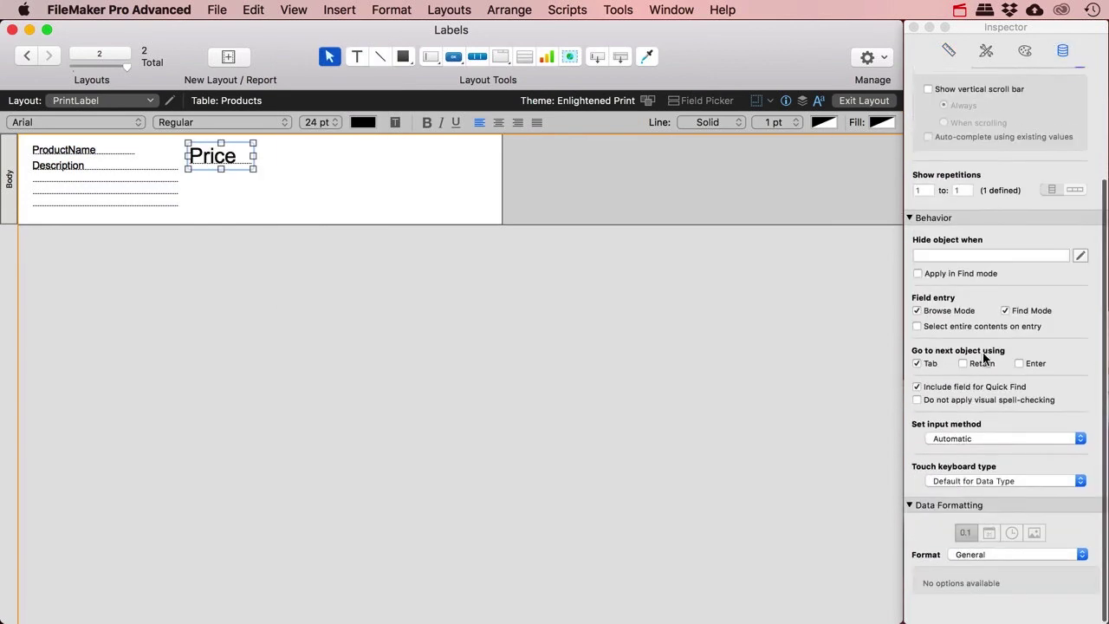
pyautogui.click(1008, 568)
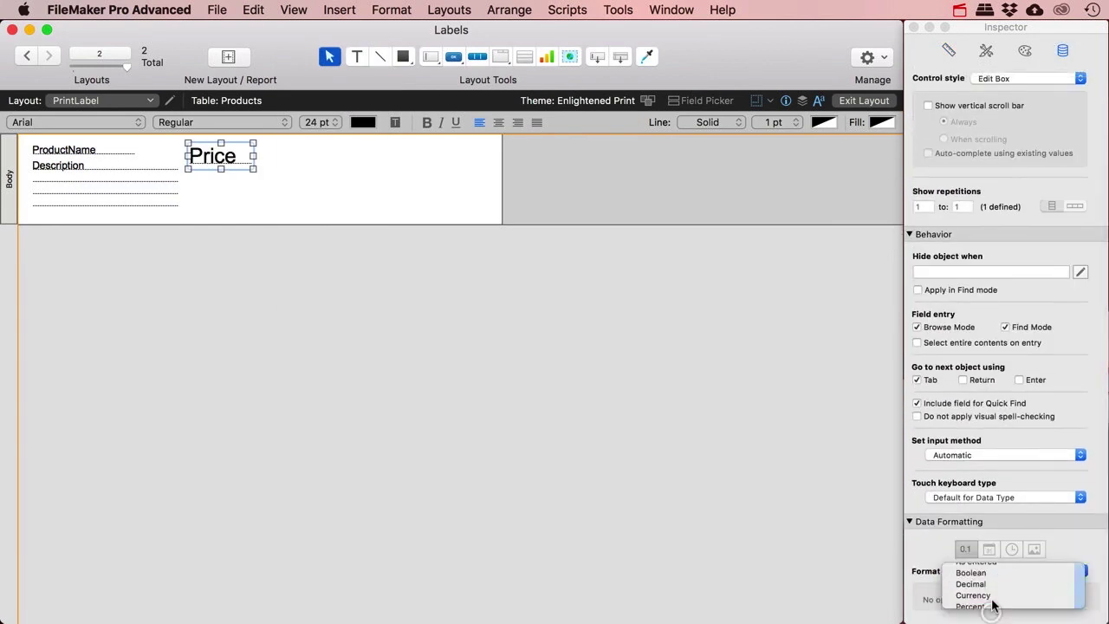
pyautogui.click(993, 615)
pyautogui.scroll(-4, 970, 485)
pyautogui.click(967, 419)
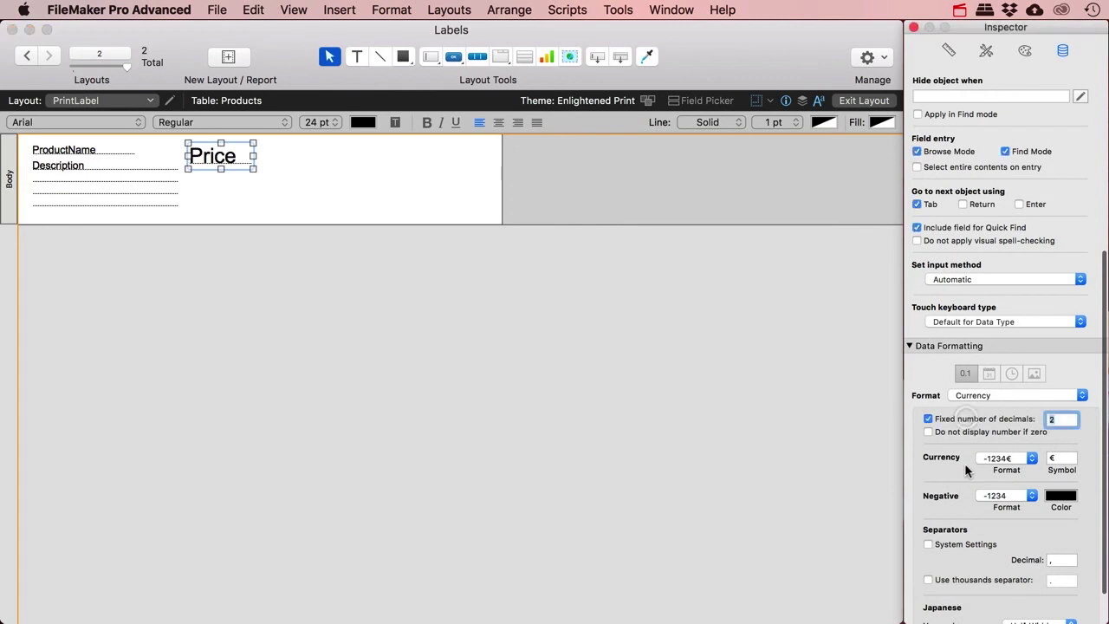
pyautogui.click(1030, 464)
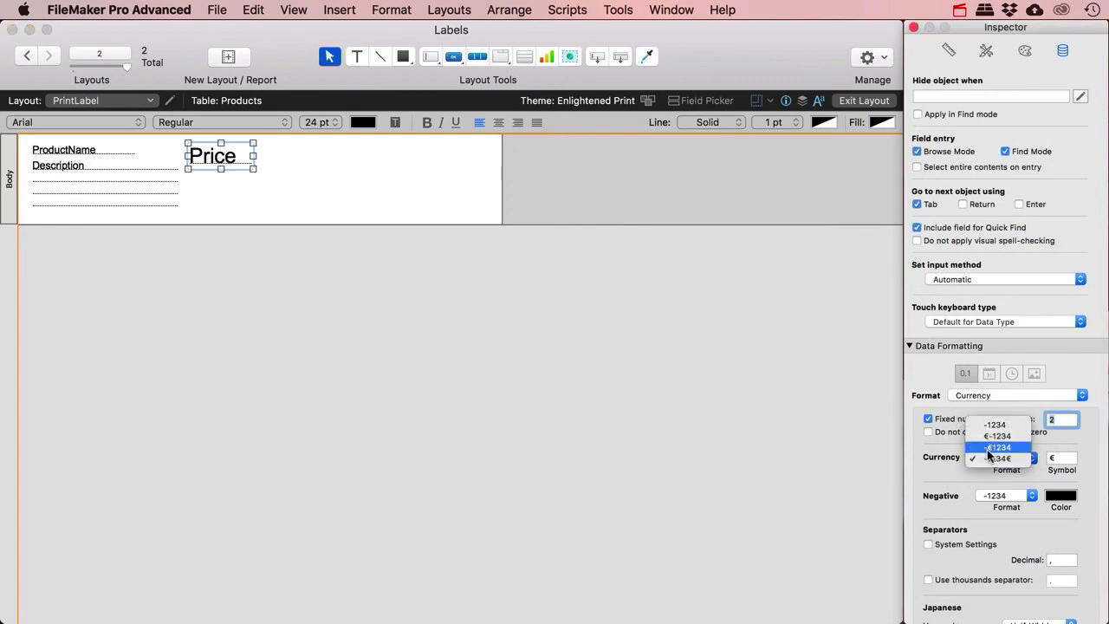
pyautogui.click(994, 439)
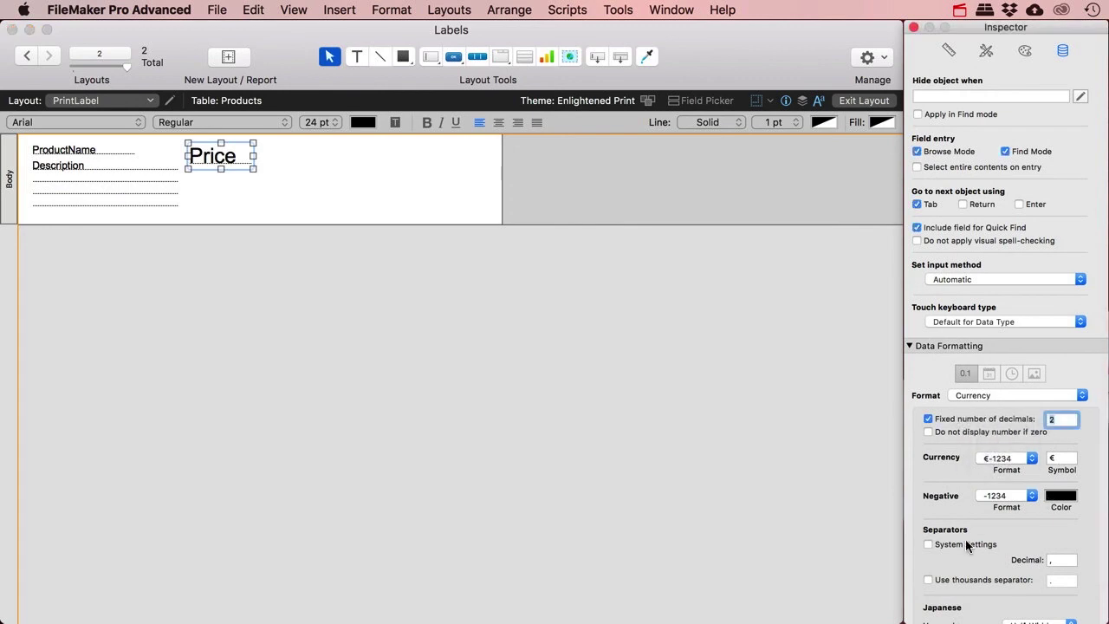
pyautogui.click(927, 580)
# Extend the Price field downward to two lines, check the label in Browse mode and return to editing the field
pyautogui.moveTo(220, 169); pyautogui.dragTo(214, 203)
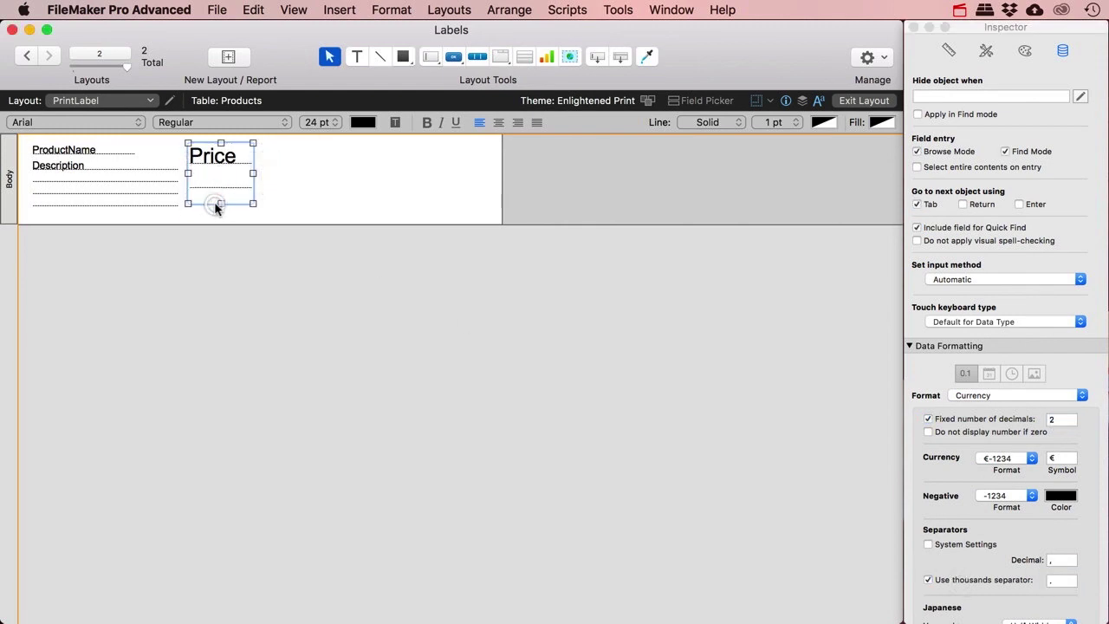
pyautogui.click(862, 101)
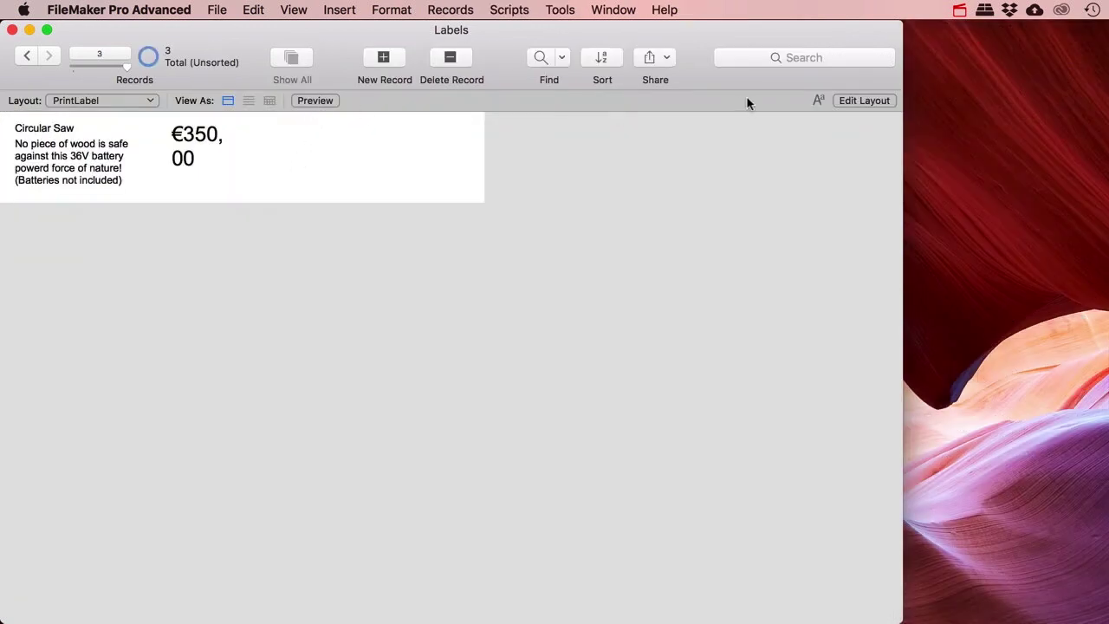
pyautogui.click(857, 101)
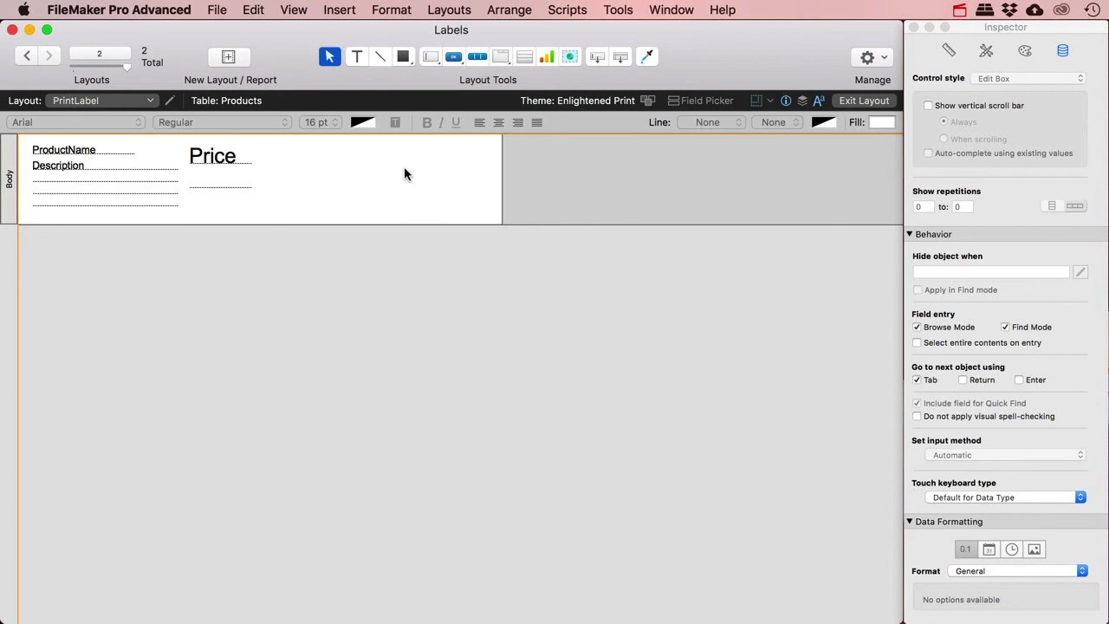
pyautogui.click(210, 160)
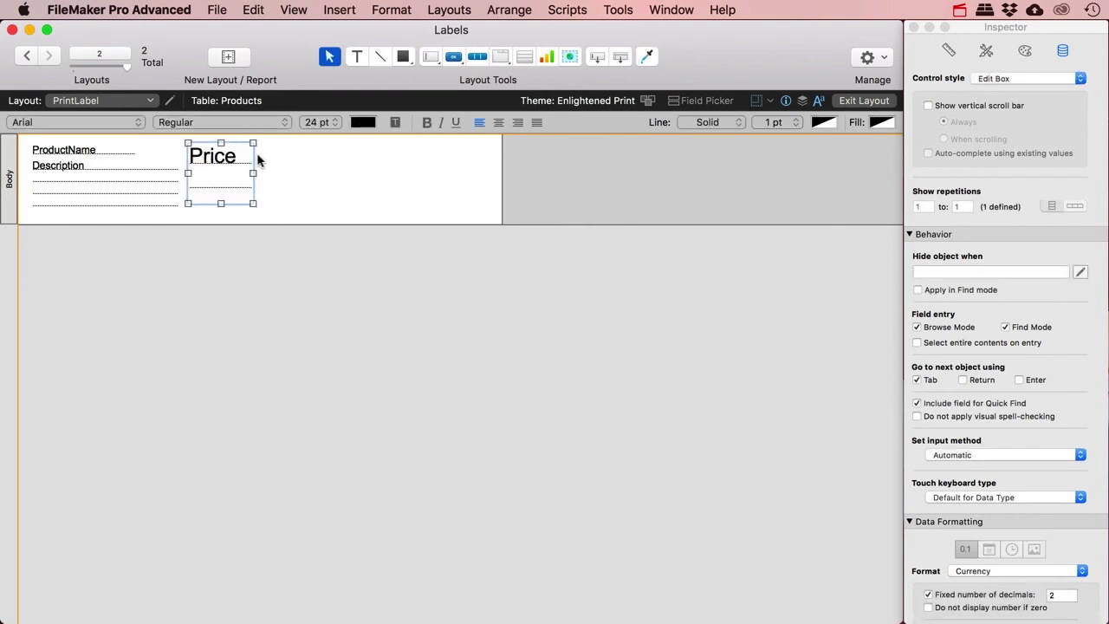
# Widen the Price field, reduce it to one line of right-aligned 18 pt text, and check it in Browse mode
pyautogui.moveTo(253, 174); pyautogui.dragTo(272, 173)
pyautogui.click(320, 122)
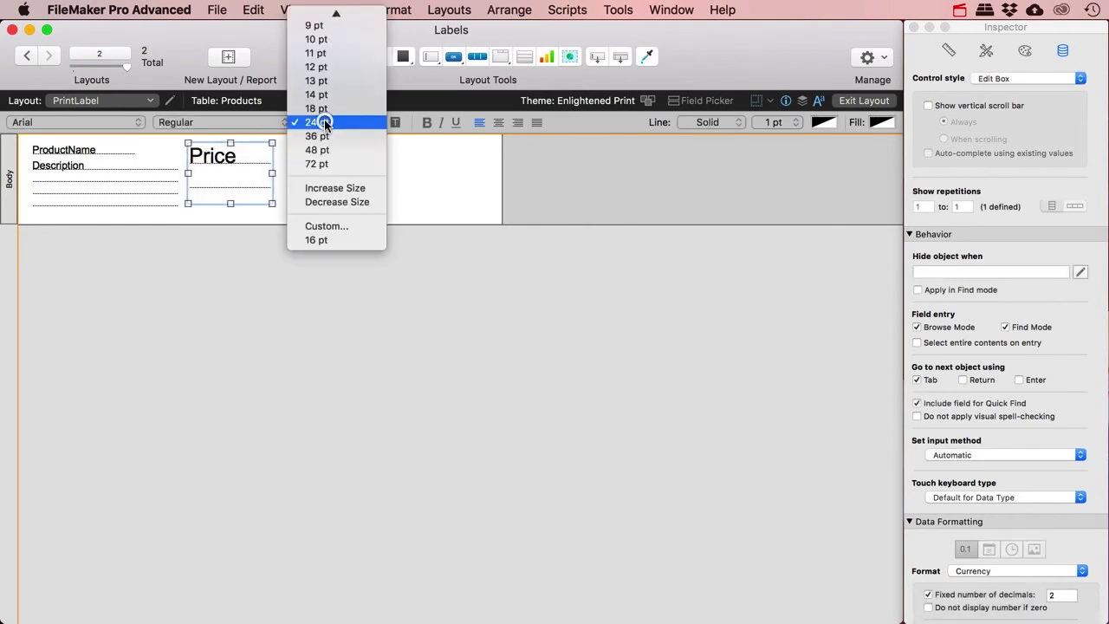
pyautogui.click(322, 109)
pyautogui.moveTo(230, 204); pyautogui.dragTo(230, 163)
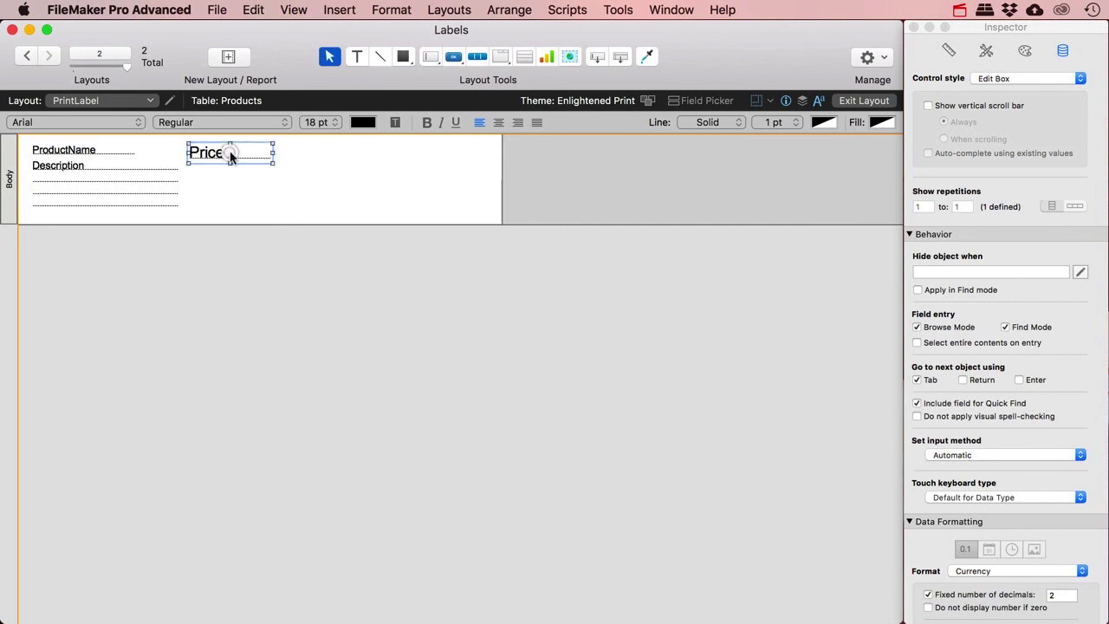
pyautogui.click(518, 122)
pyautogui.click(858, 102)
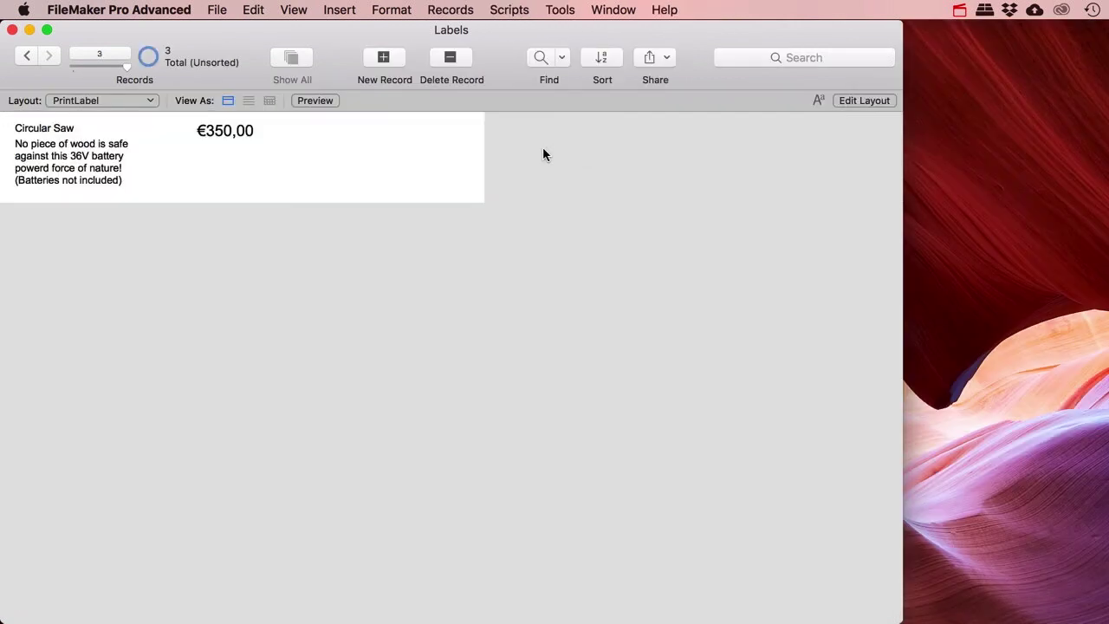
# Make the ProductName field bold at 13 pt and widen it to match the Description field
pyautogui.click(870, 102)
pyautogui.click(426, 122)
pyautogui.click(317, 122)
pyautogui.click(324, 135)
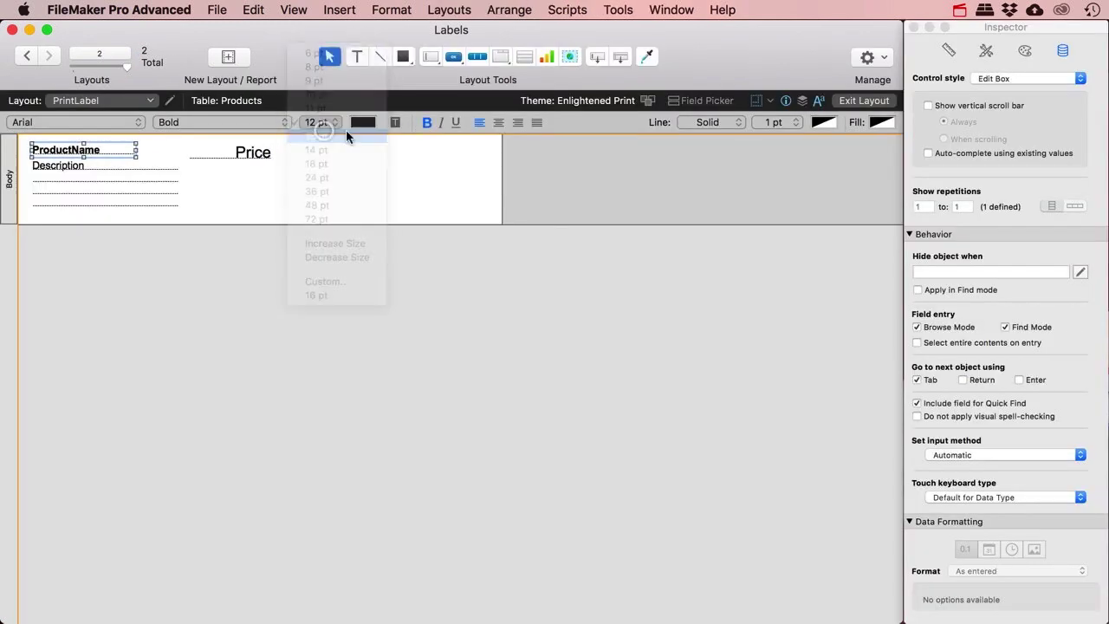
pyautogui.moveTo(135, 152); pyautogui.dragTo(178, 152)
# Lower the Description field's upper edge to leave a gap below ProductName, and check the label in Browse mode
pyautogui.click(100, 178)
pyautogui.moveTo(105, 158); pyautogui.dragTo(105, 163)
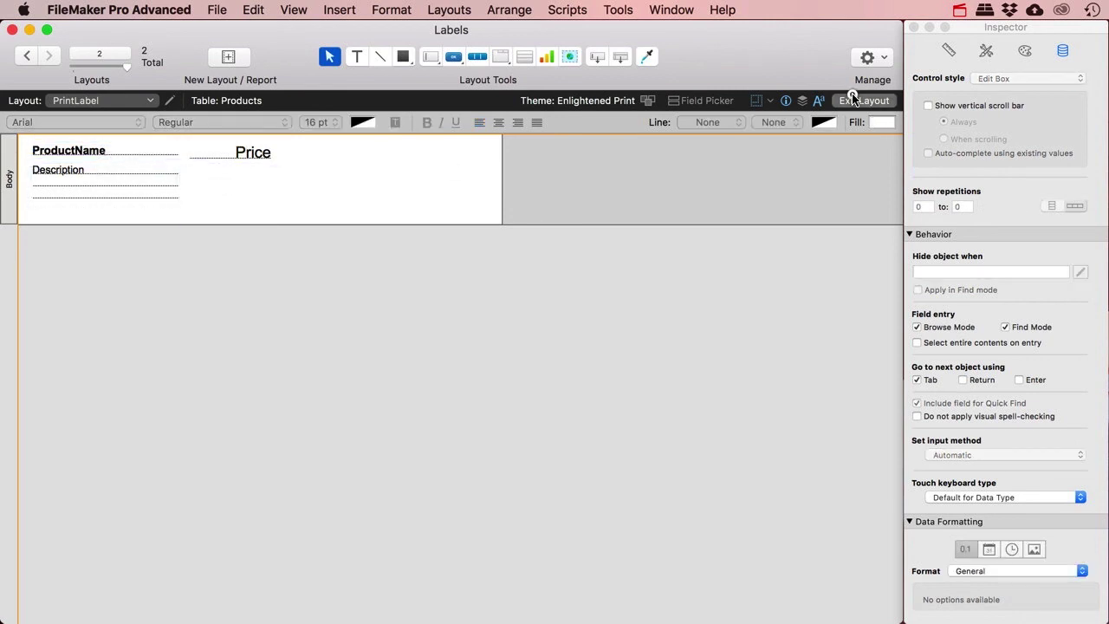
pyautogui.click(857, 101)
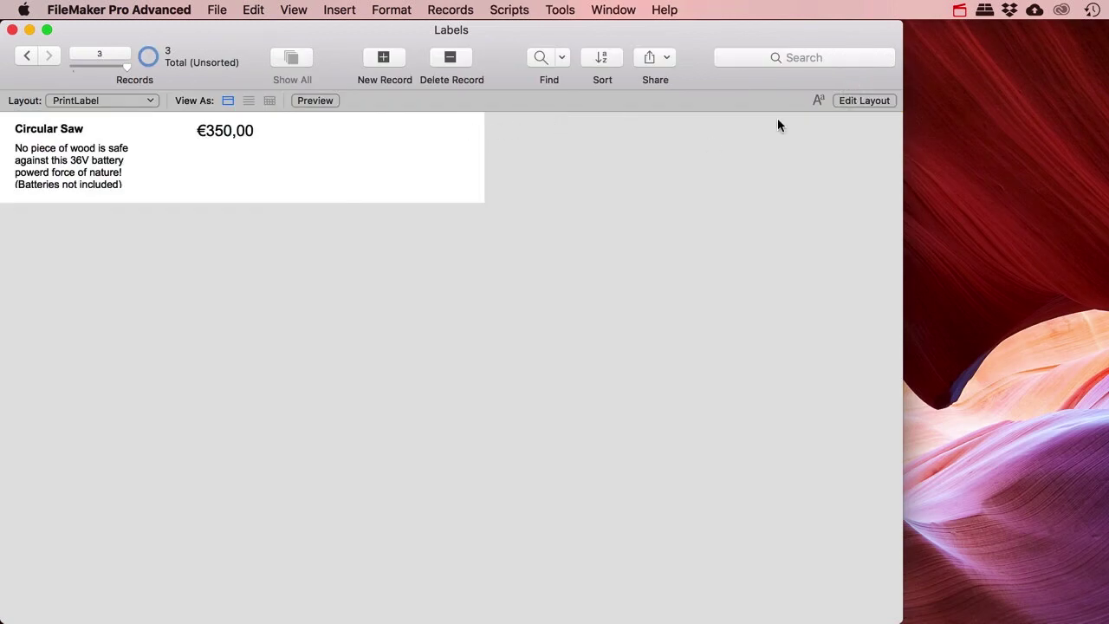
# Return to editing the layout and narrow the Price field by pulling in its right edge
pyautogui.click(857, 100)
pyautogui.click(242, 155)
pyautogui.moveTo(276, 153); pyautogui.dragTo(256, 154)
pyautogui.click(279, 158)
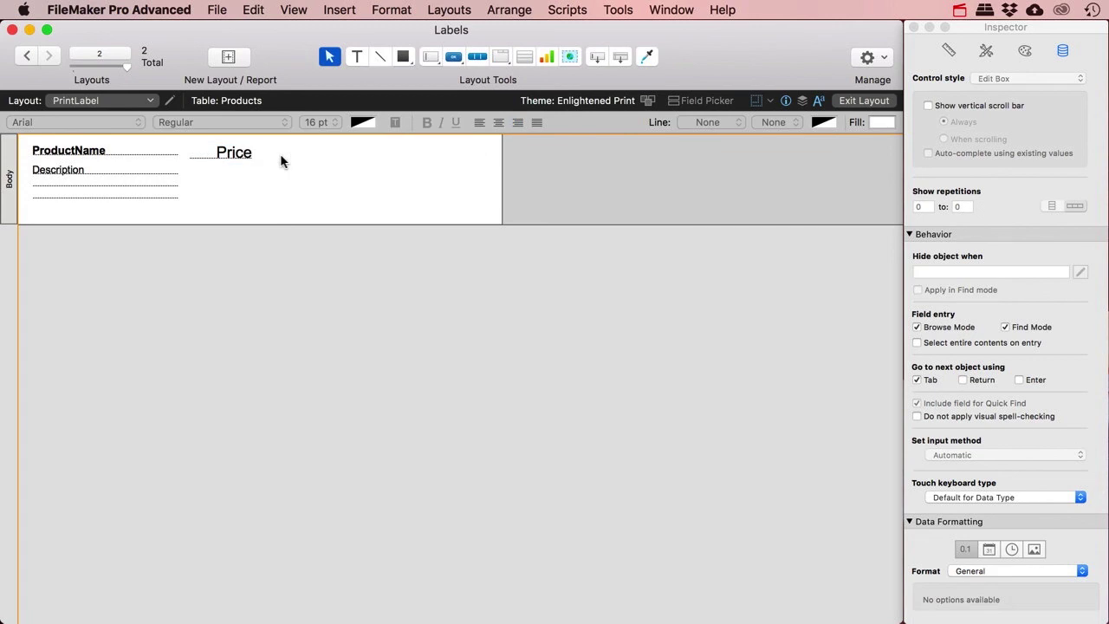
# Draw a rectangle of about 323 by 103 pt around the label fields and set its fill to None
pyautogui.click(401, 57)
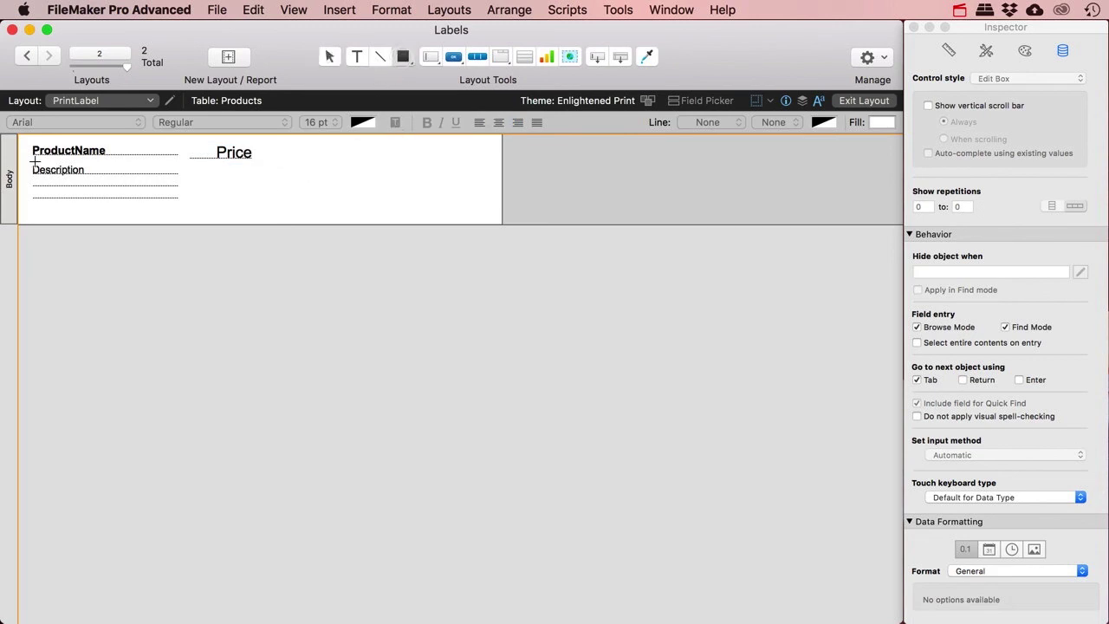
pyautogui.moveTo(21, 136); pyautogui.dragTo(300, 224)
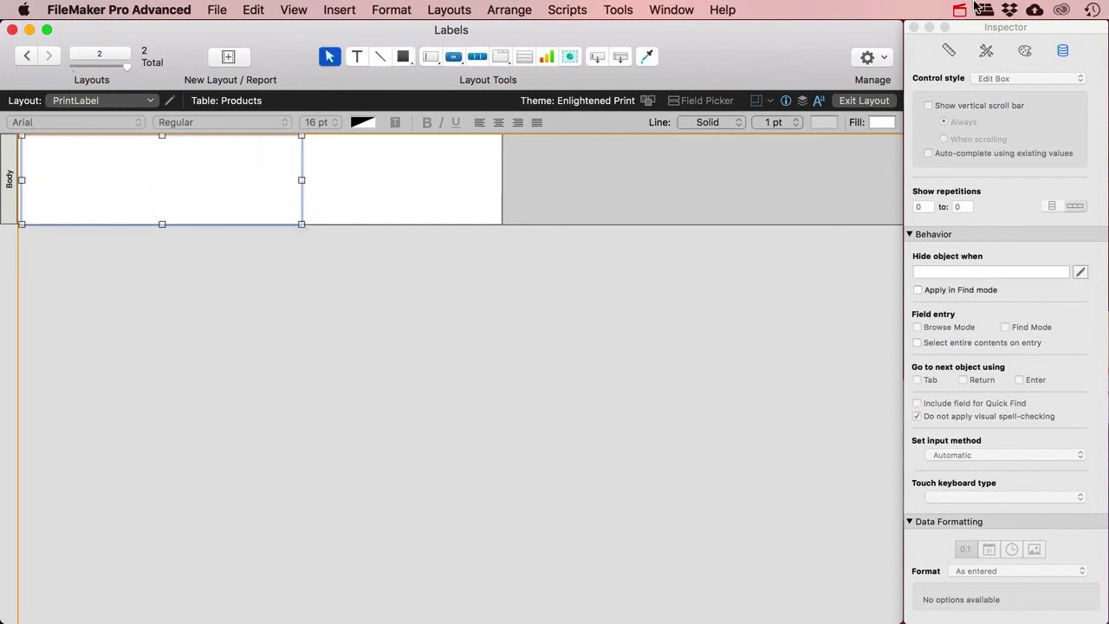
pyautogui.click(950, 52)
pyautogui.click(990, 56)
pyautogui.click(1026, 51)
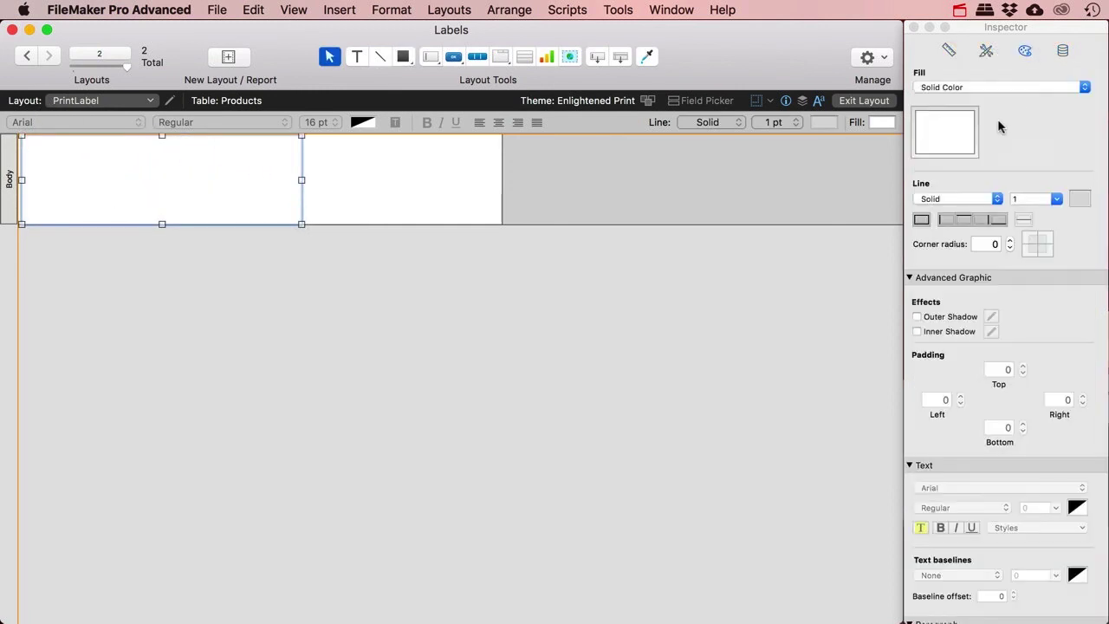
pyautogui.click(971, 205)
pyautogui.click(970, 207)
pyautogui.click(970, 207)
pyautogui.click(969, 194)
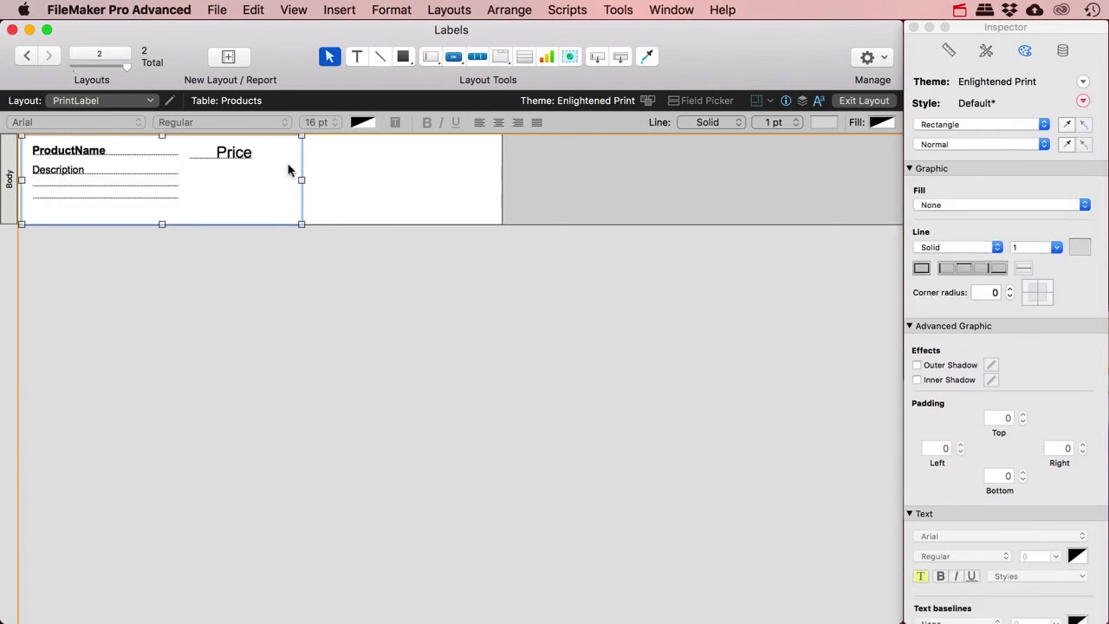
# Set the rectangle's outline color to black and check the framed label in Browse mode
pyautogui.click(1052, 251)
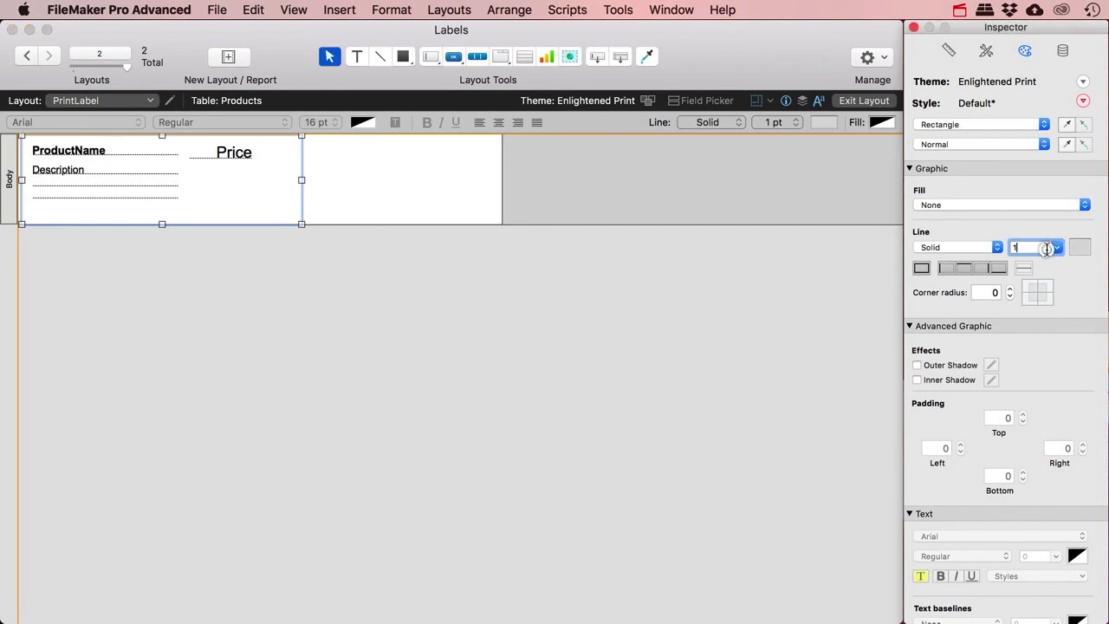
pyautogui.click(1054, 251)
pyautogui.click(1080, 248)
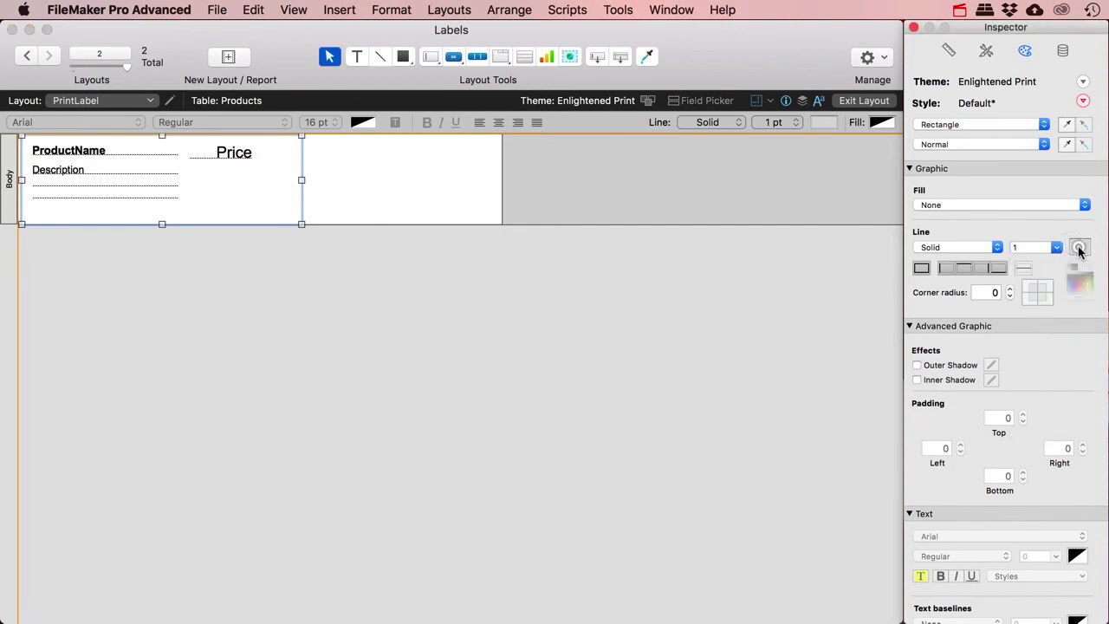
pyautogui.click(1079, 248)
pyautogui.click(1054, 317)
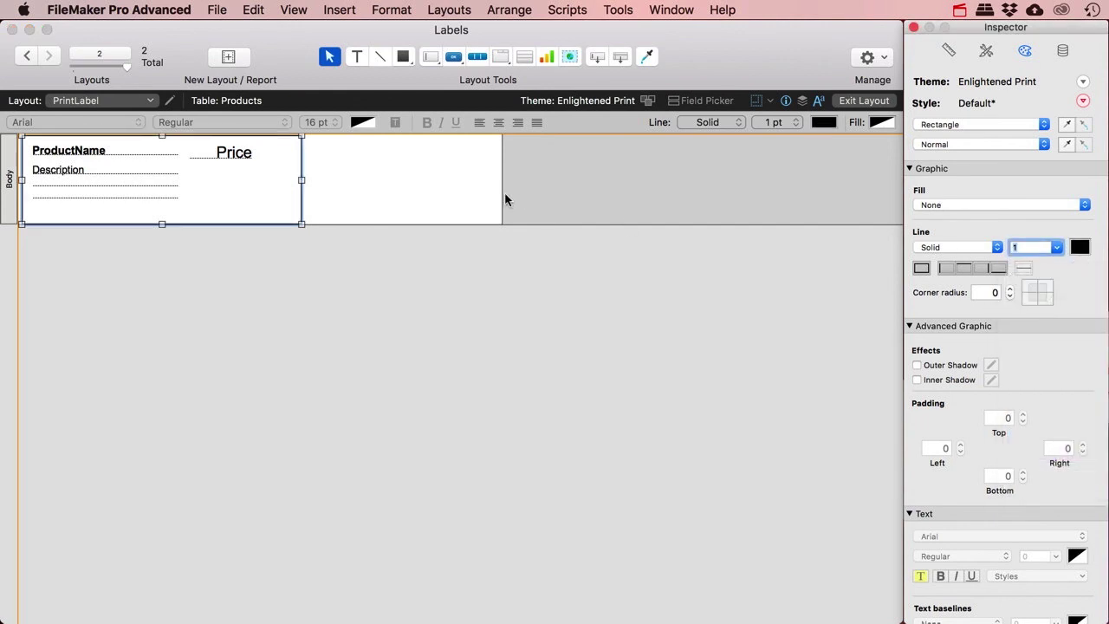
pyautogui.click(447, 183)
pyautogui.click(847, 100)
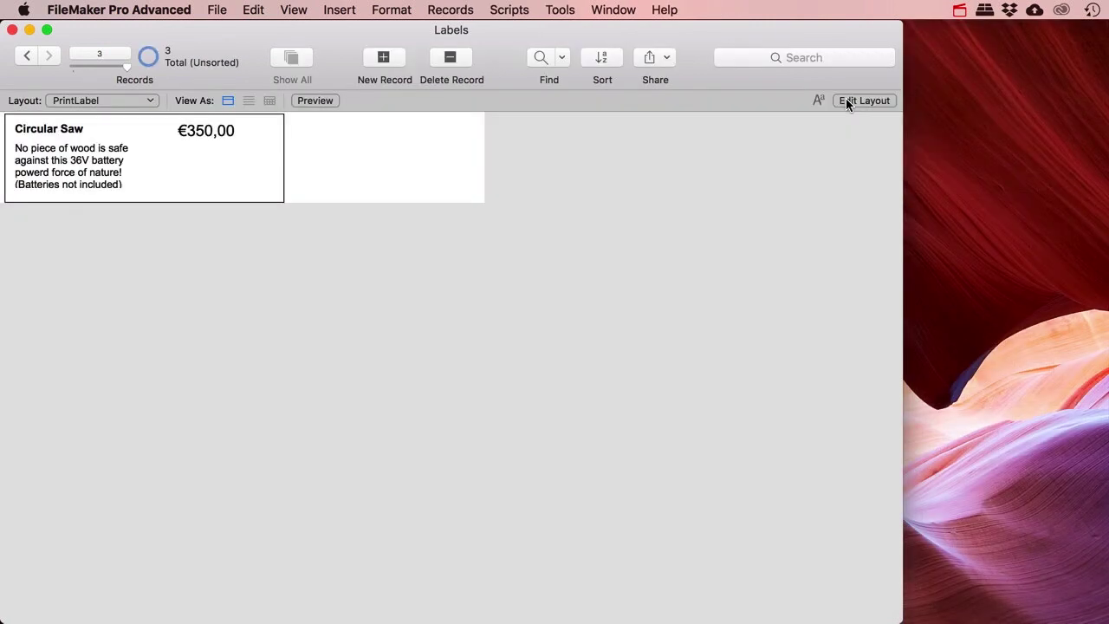
# Return to editing the layout, select the rectangle and switch its position and size units to centimetres
pyautogui.click(846, 100)
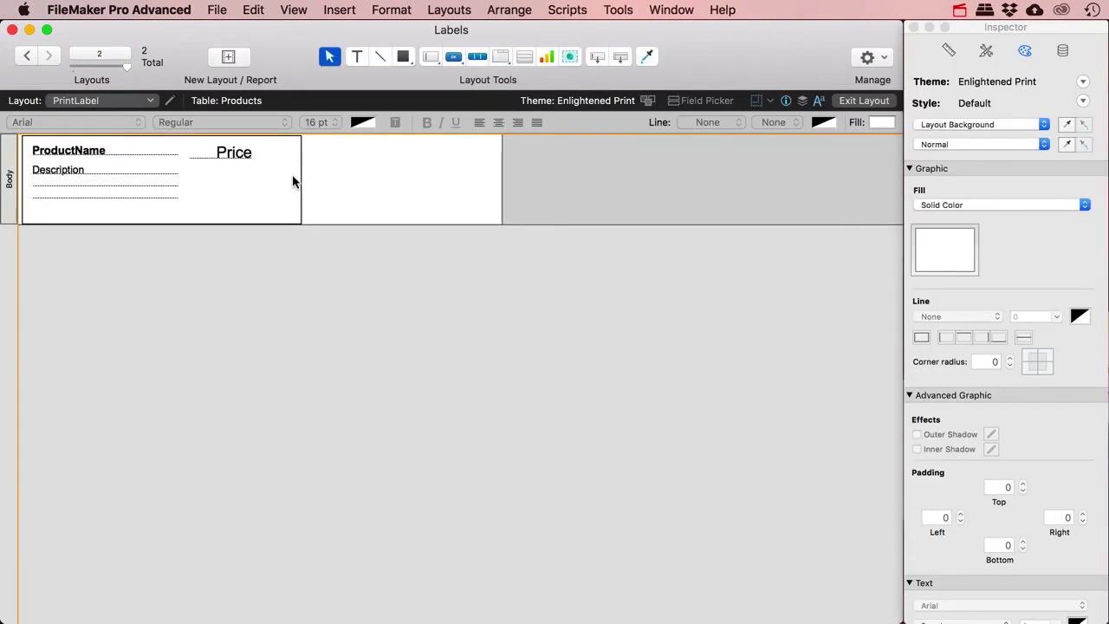
pyautogui.click(299, 178)
pyautogui.click(949, 51)
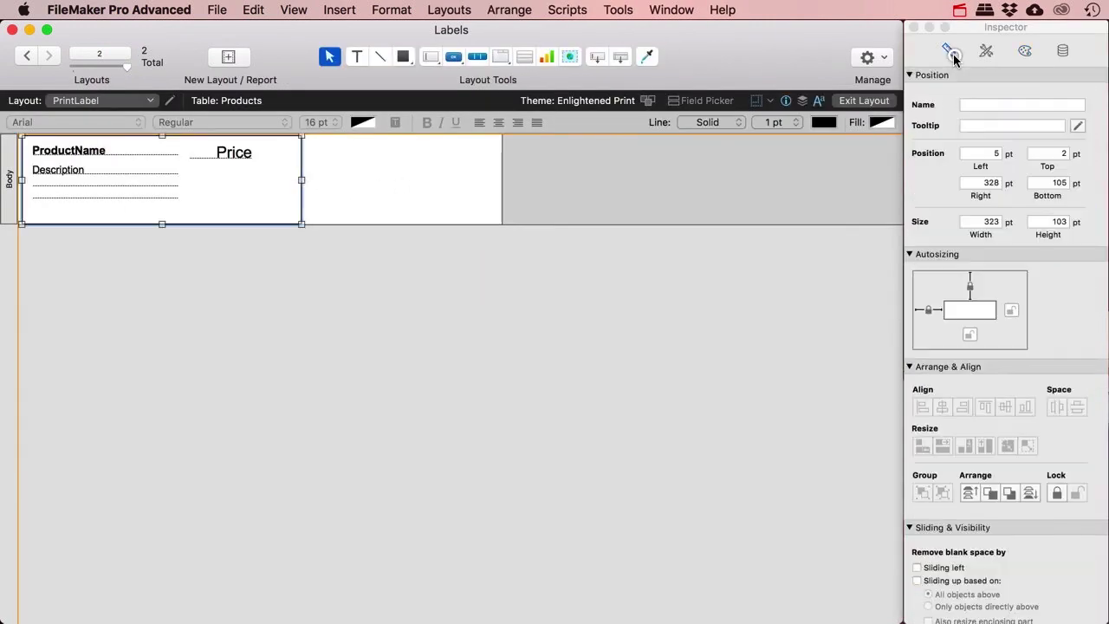
pyautogui.click(1009, 224)
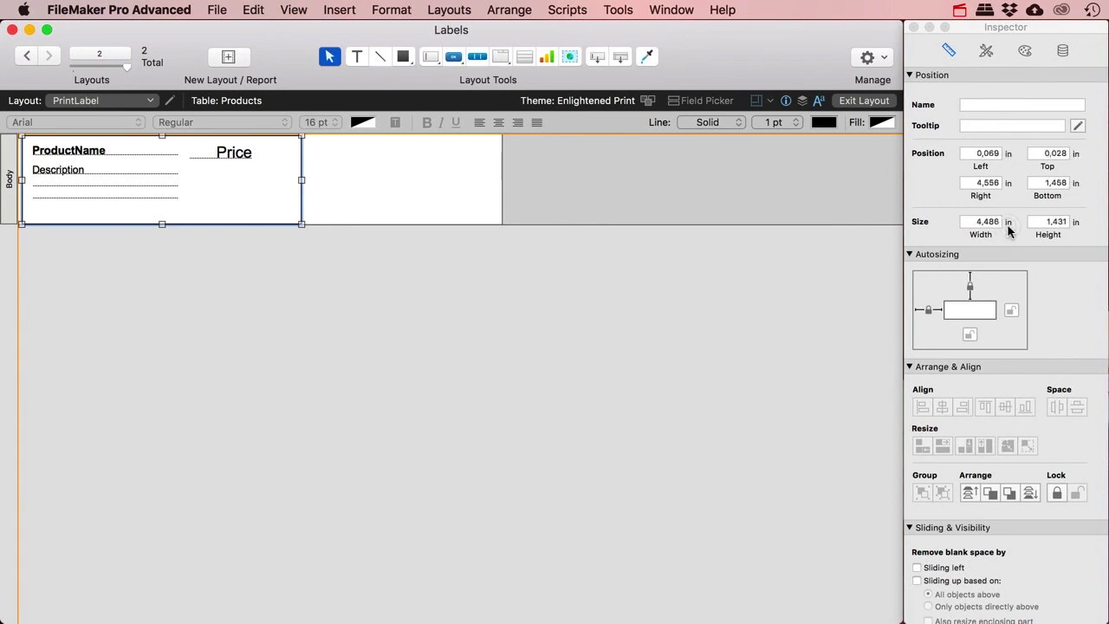
pyautogui.click(1008, 224)
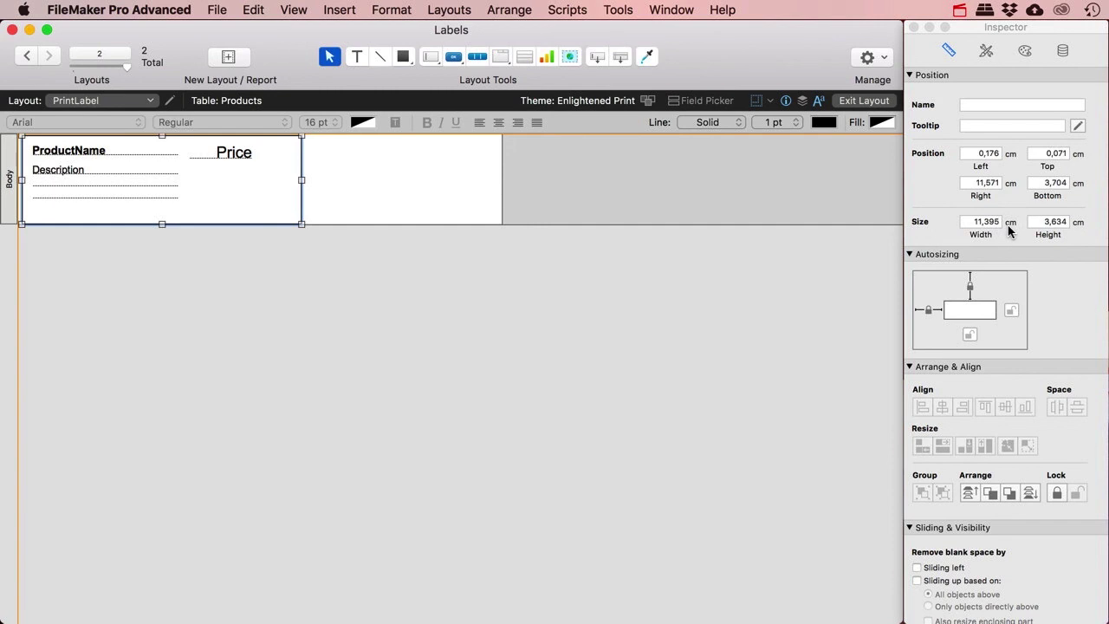
pyautogui.click(965, 224)
pyautogui.press('Tab')
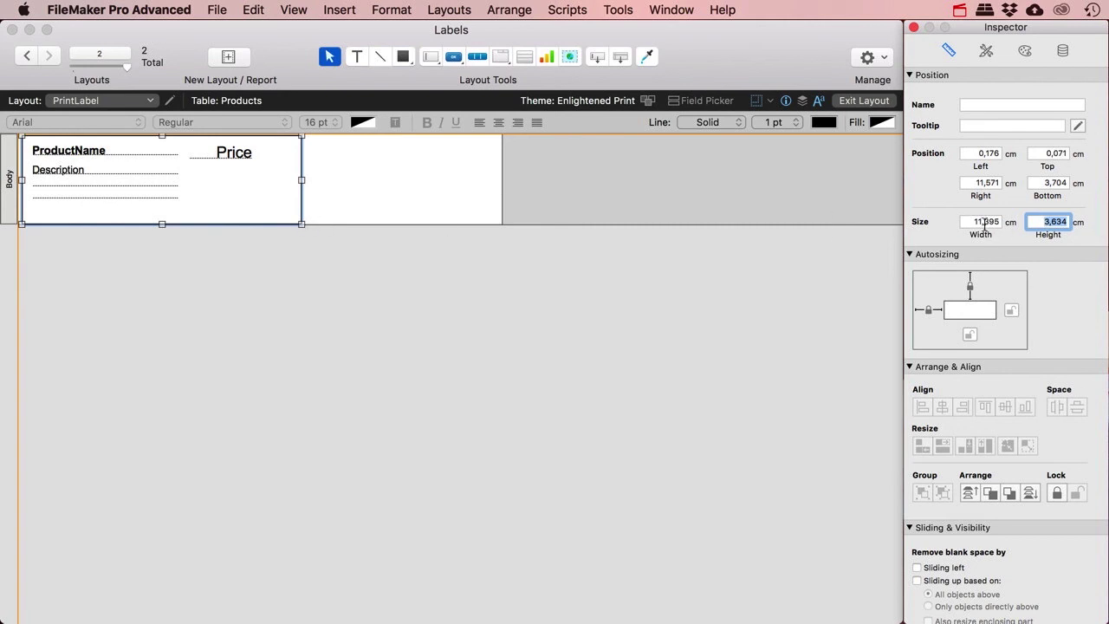
# Extend the Body part downward and stretch the rectangle to a height of about 4.3 cm
pyautogui.moveTo(317, 225); pyautogui.dragTo(313, 253)
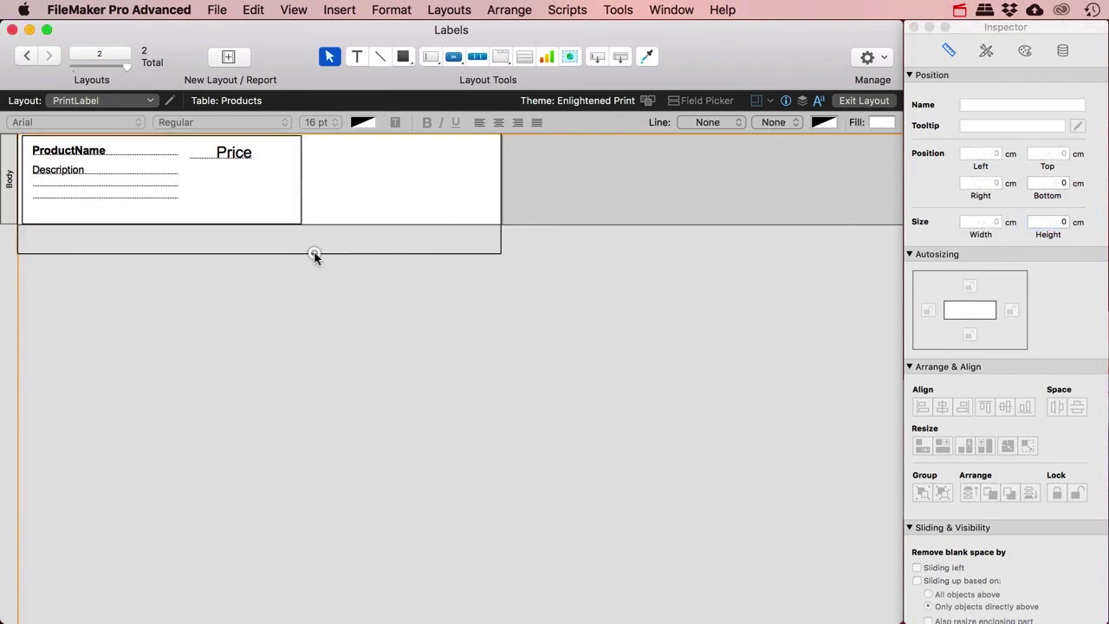
pyautogui.click(221, 220)
pyautogui.moveTo(159, 225); pyautogui.dragTo(161, 239)
# Move the rectangle into the layout's upper-left corner and resize it freehand to about 11.1 by 4.5 cm
pyautogui.press('Left')
pyautogui.press('Left')
pyautogui.press('Left')
pyautogui.press('Left')
pyautogui.press('Left')
pyautogui.press('Up')
pyautogui.press('Up')
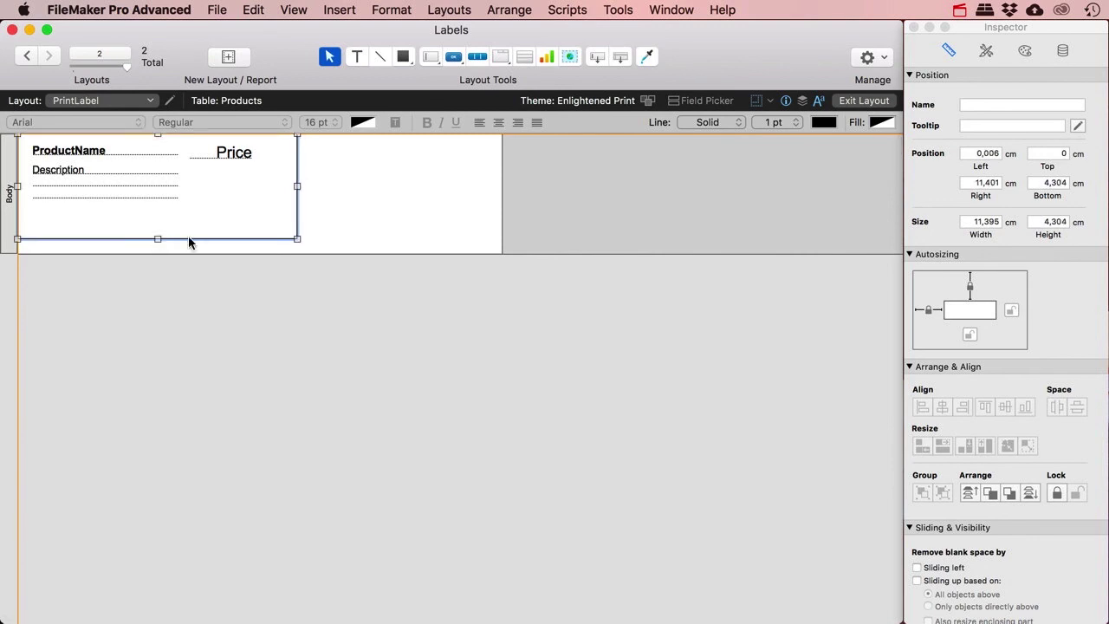
pyautogui.moveTo(295, 237); pyautogui.dragTo(289, 243)
# Set the rectangle to 10 cm wide and 5 cm high, allowing the layout to grow to fit it
pyautogui.click(978, 223)
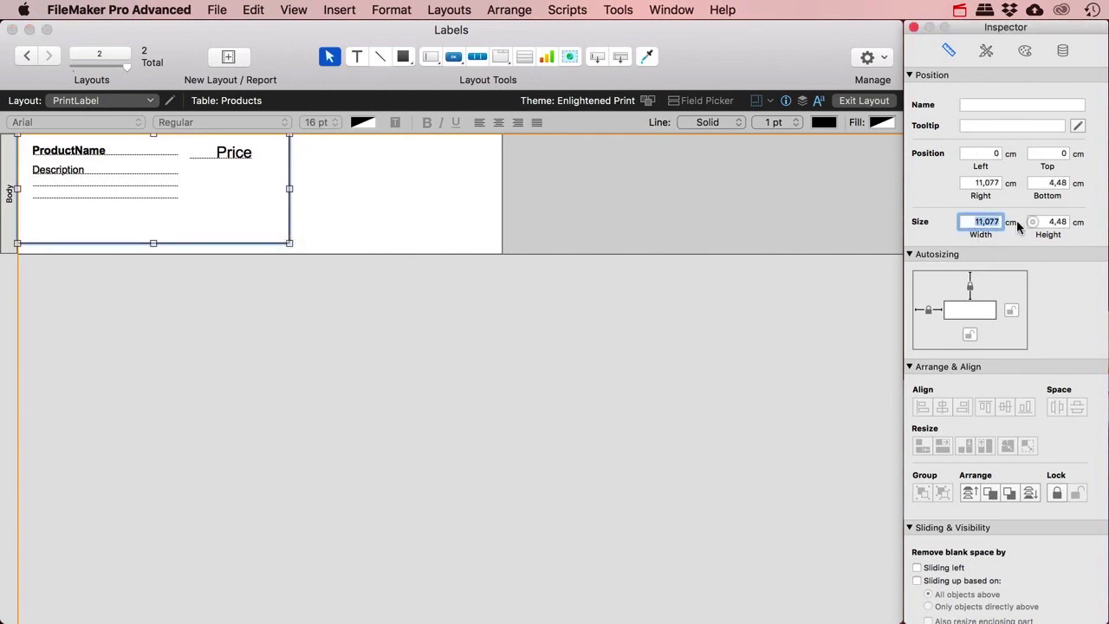
pyautogui.write('10')
pyautogui.click(1044, 222)
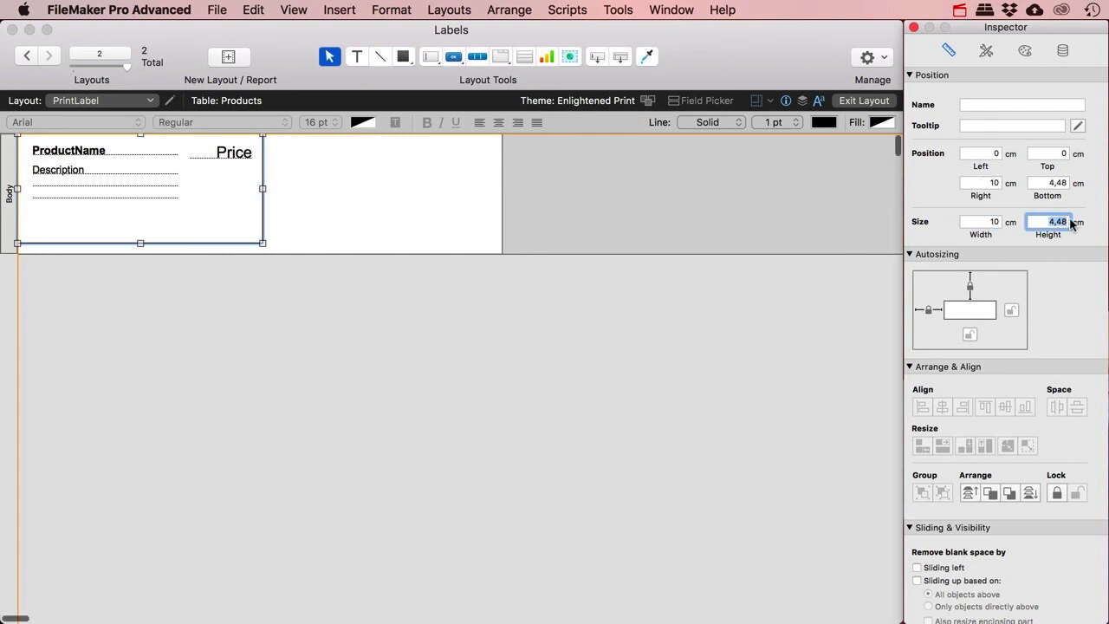
pyautogui.write('5')
pyautogui.press('Return')
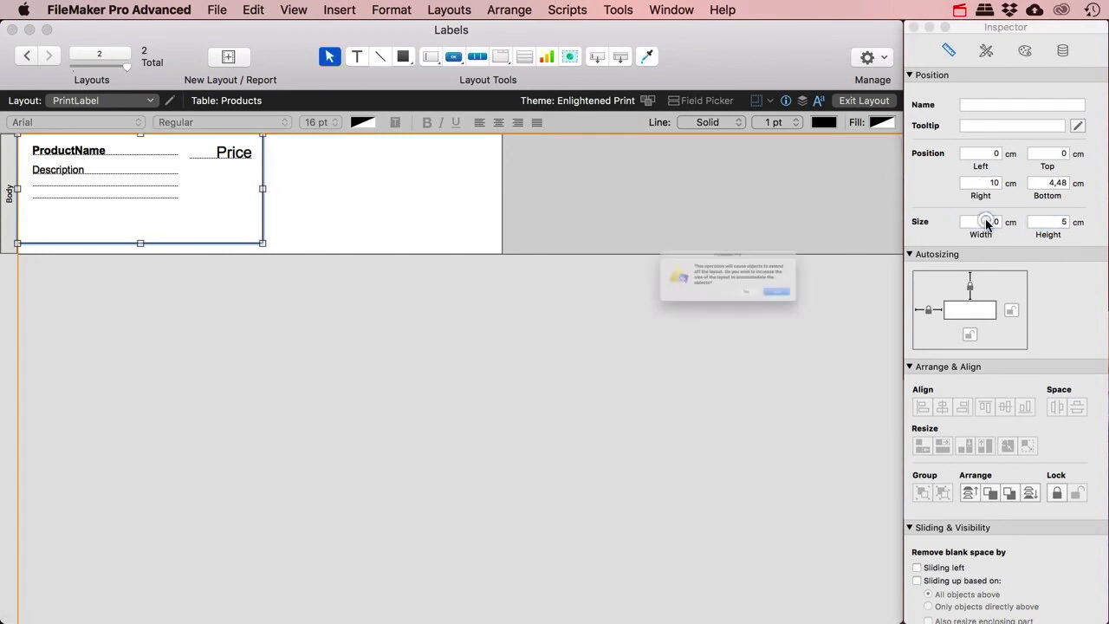
pyautogui.click(850, 317)
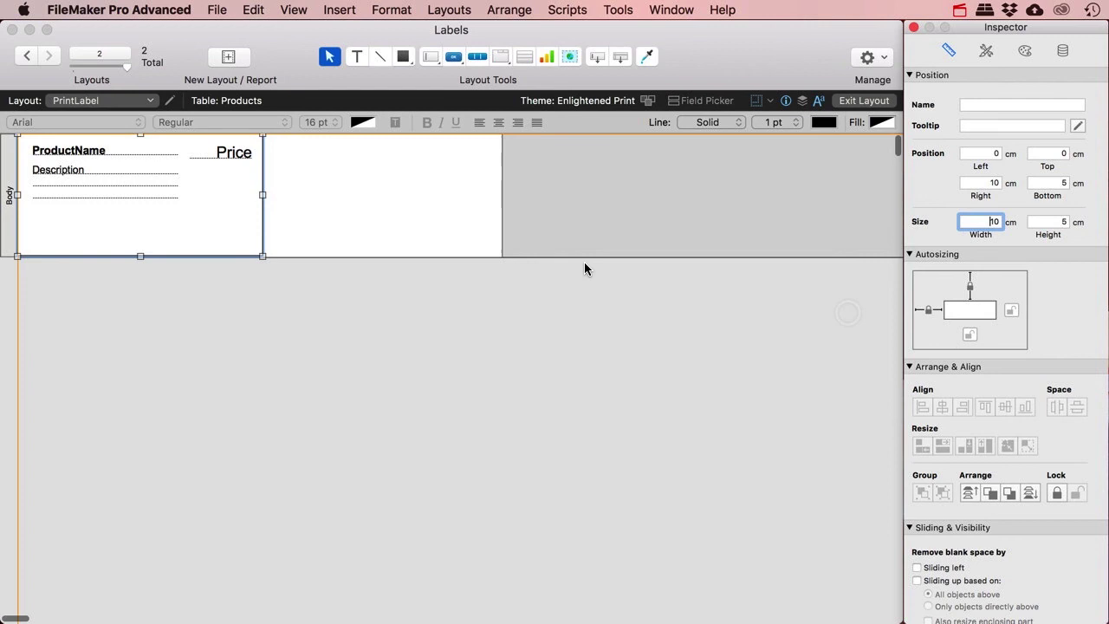
# Narrow the layout to about 10.1 cm, just enclosing the rectangle, and delete the rectangle
pyautogui.click(308, 226)
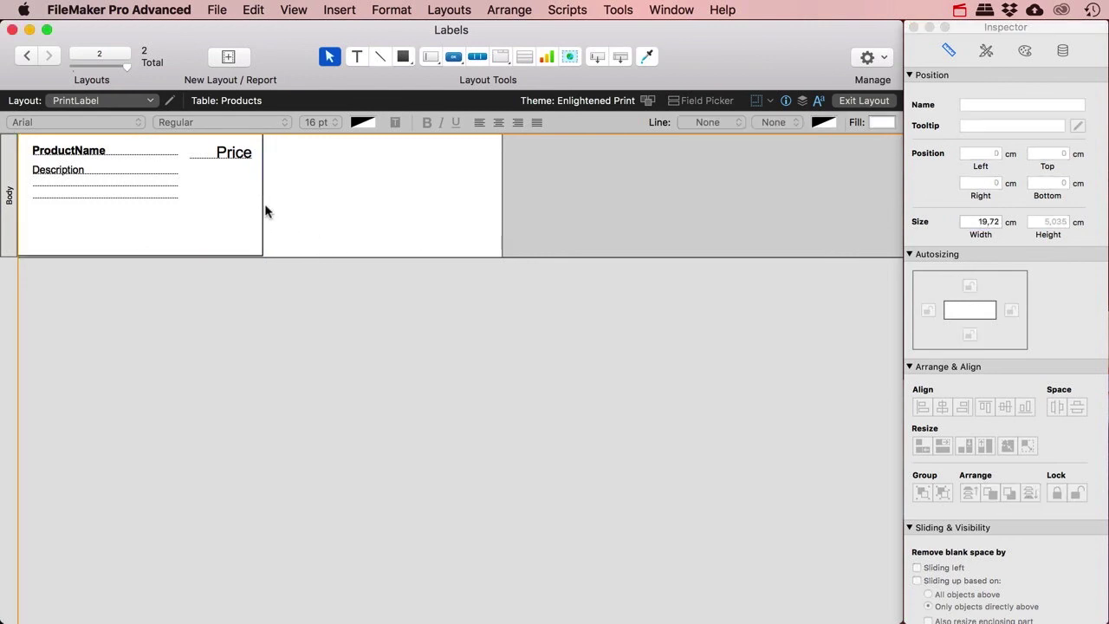
pyautogui.click(264, 209)
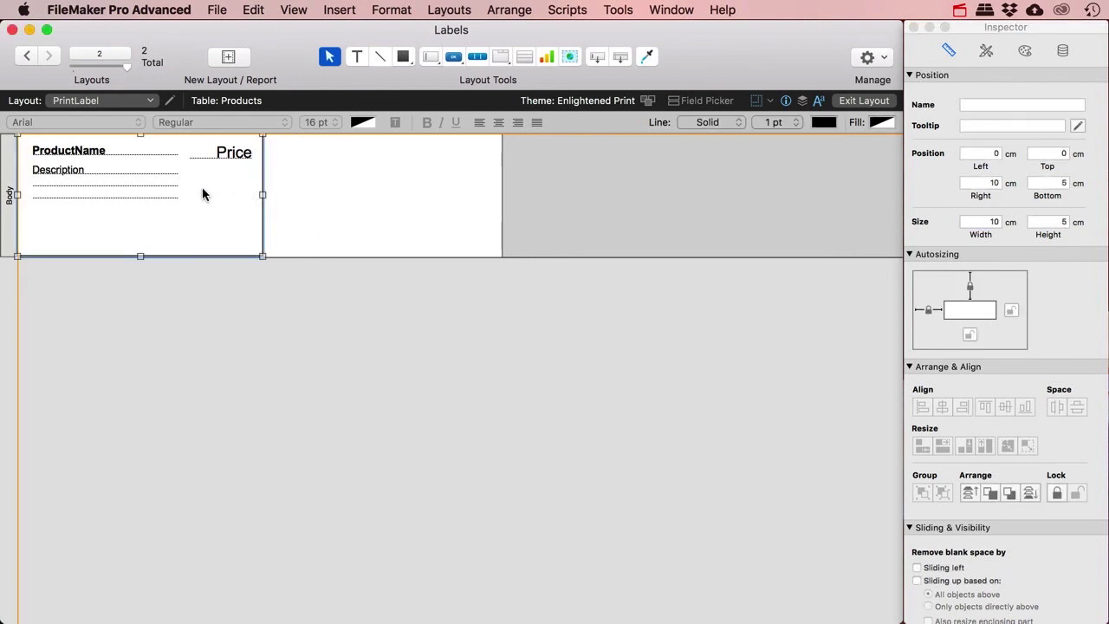
pyautogui.click(319, 194)
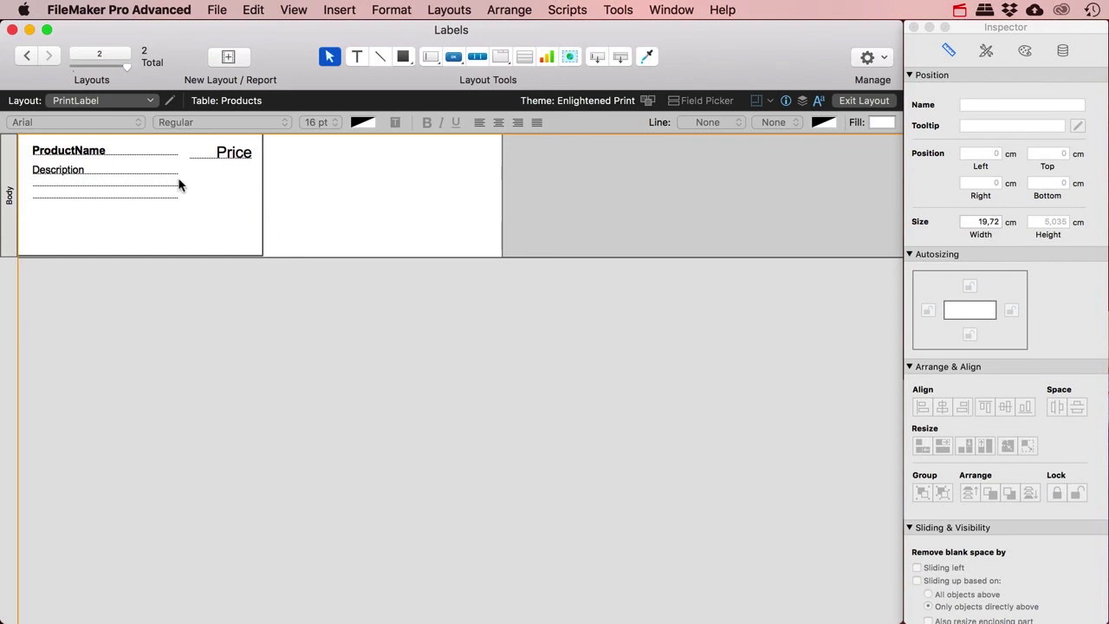
pyautogui.click(243, 164)
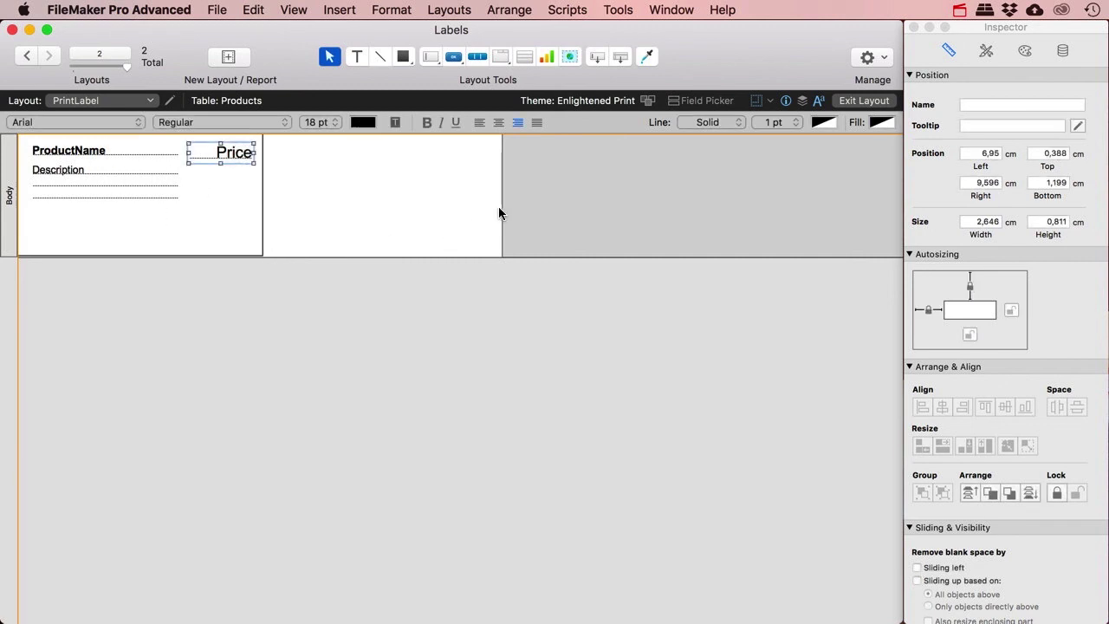
pyautogui.moveTo(502, 208); pyautogui.dragTo(263, 208)
pyautogui.click(263, 208)
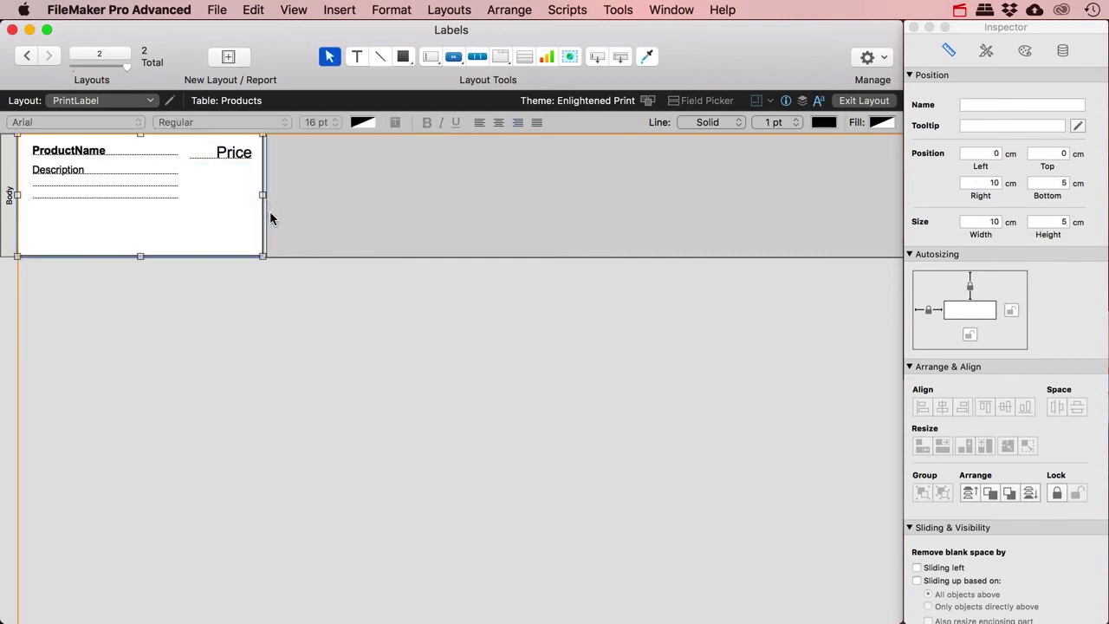
pyautogui.click(269, 210)
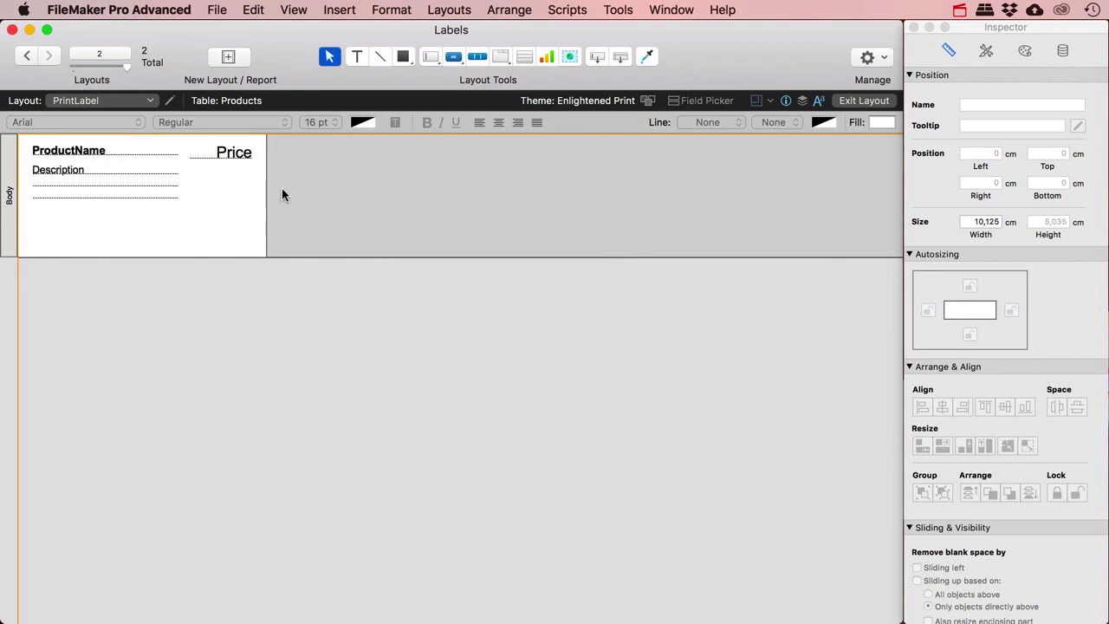
# Extend the Description field downward to seven lines, nearly reaching the lower edge of the Body part
pyautogui.click(123, 188)
pyautogui.moveTo(105, 208); pyautogui.dragTo(98, 250)
pyautogui.click(235, 213)
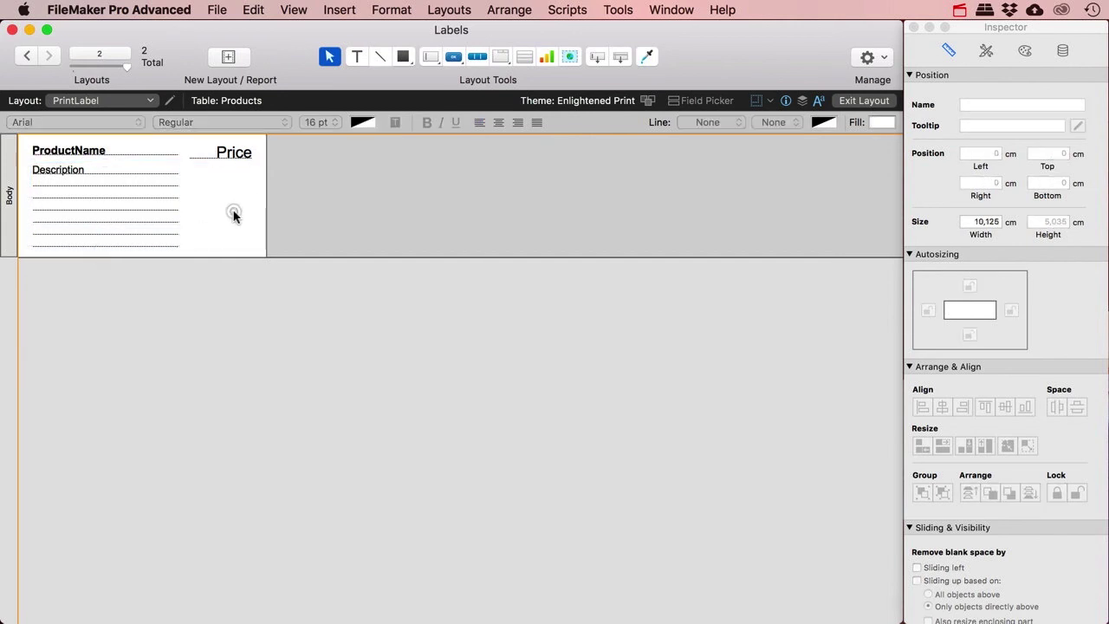
# Switch to the Products layout and select the picture icon beside the product fields
pyautogui.click(126, 100)
pyautogui.click(115, 87)
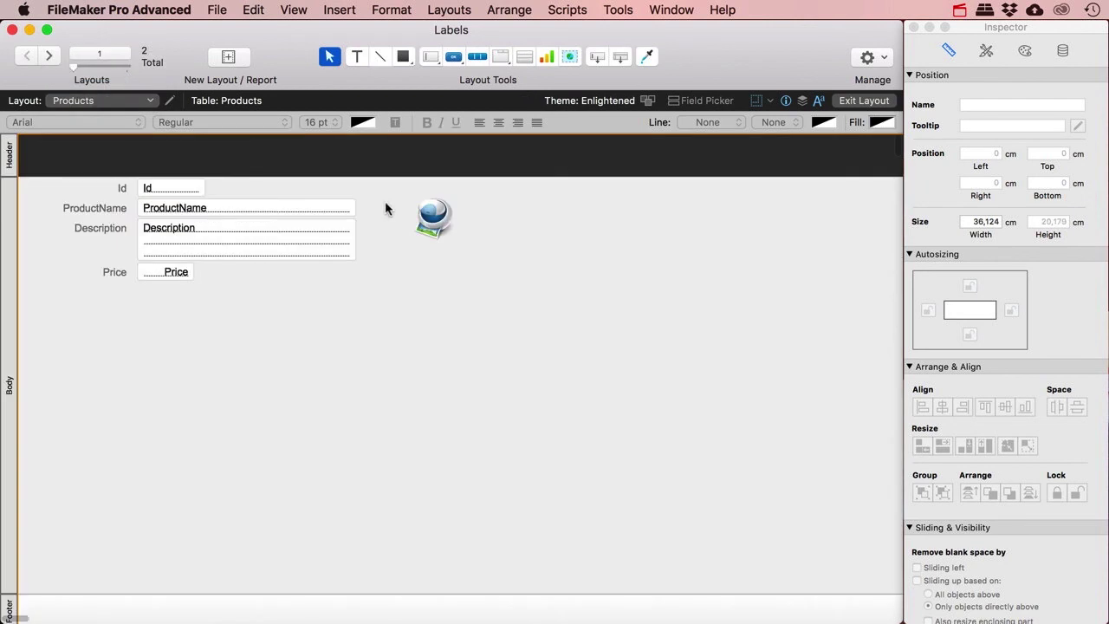
pyautogui.click(438, 215)
# Open the Script Workspace and create a new script named Print Single Label
pyautogui.click(561, 11)
pyautogui.click(572, 30)
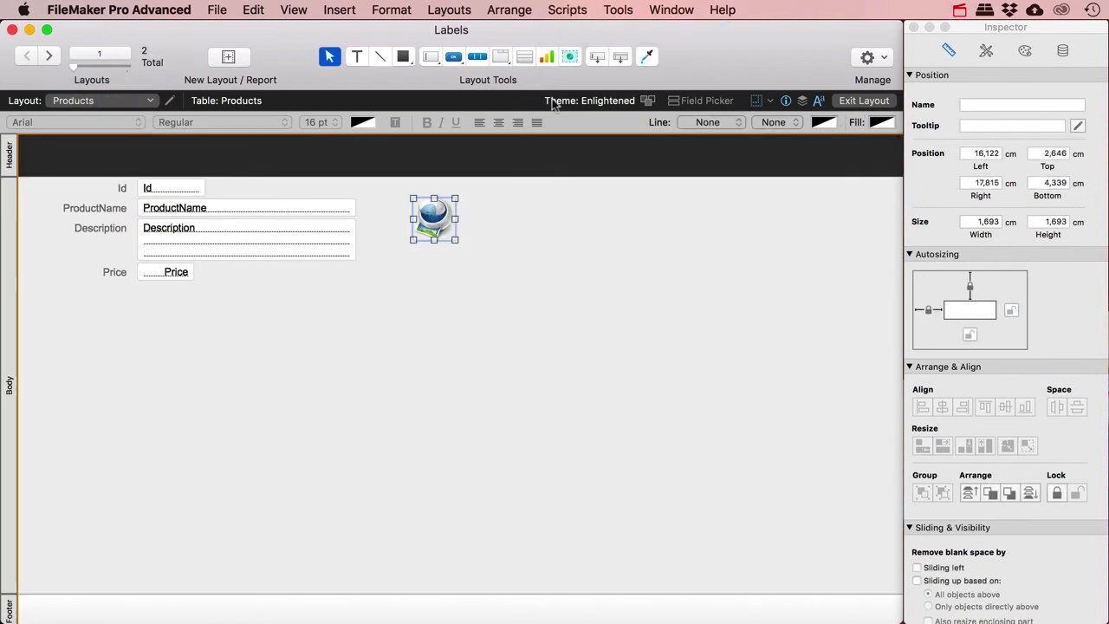
pyautogui.moveTo(500, 254); pyautogui.dragTo(384, 57)
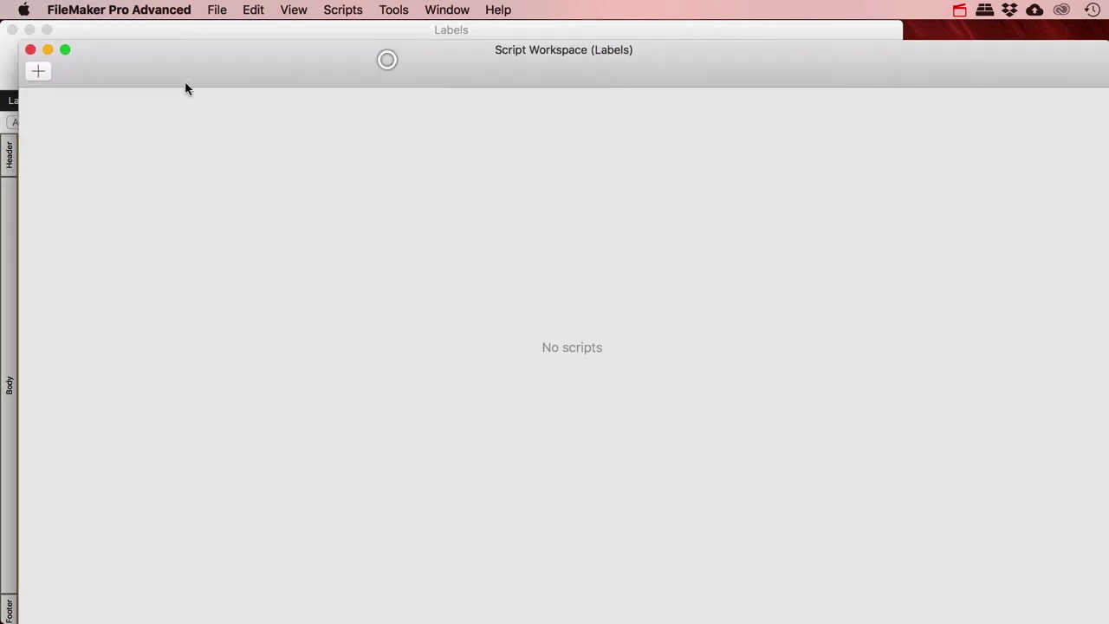
pyautogui.click(42, 71)
pyautogui.write('Pr')
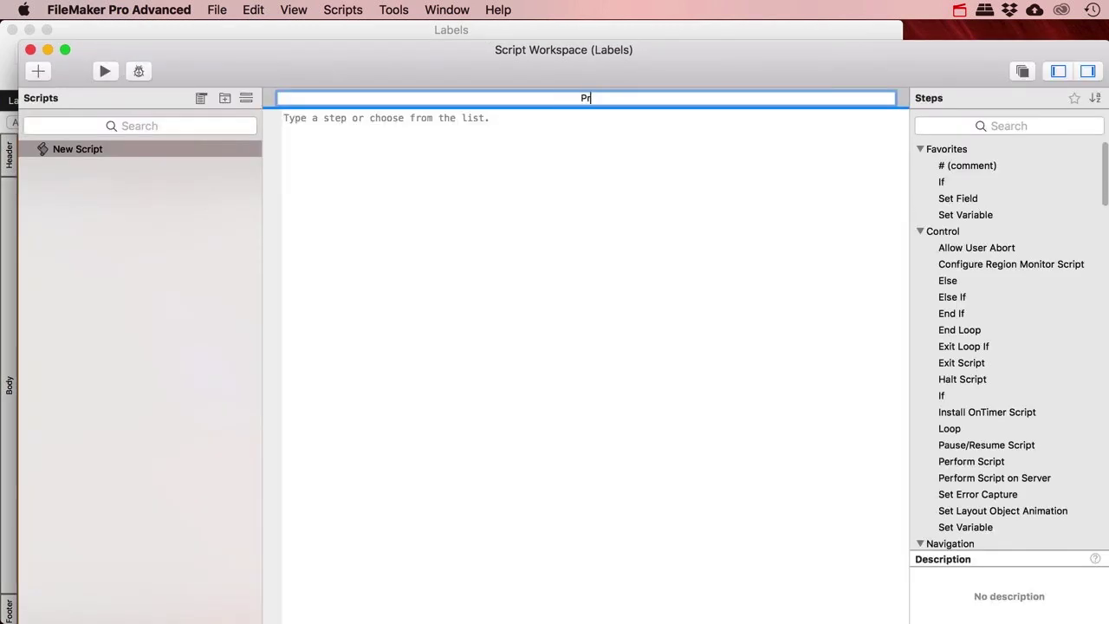
pyautogui.write('int Single Label')
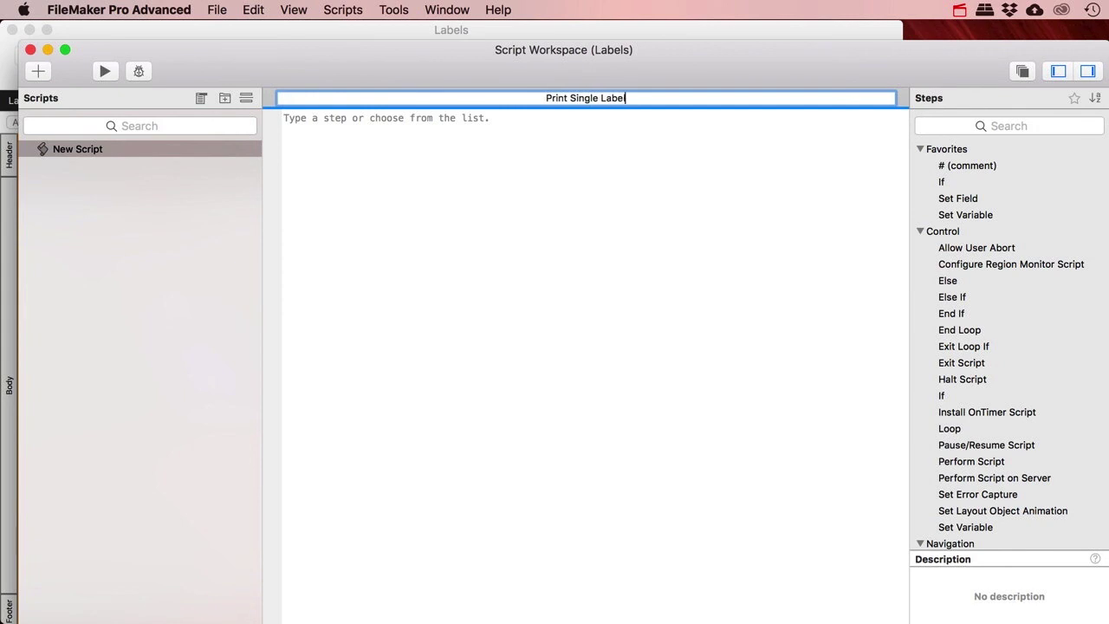
pyautogui.press('Return')
# Add a Go to Layout step to the script that switches to the PrintLabel layout
pyautogui.write('Go to lay')
pyautogui.press('Return')
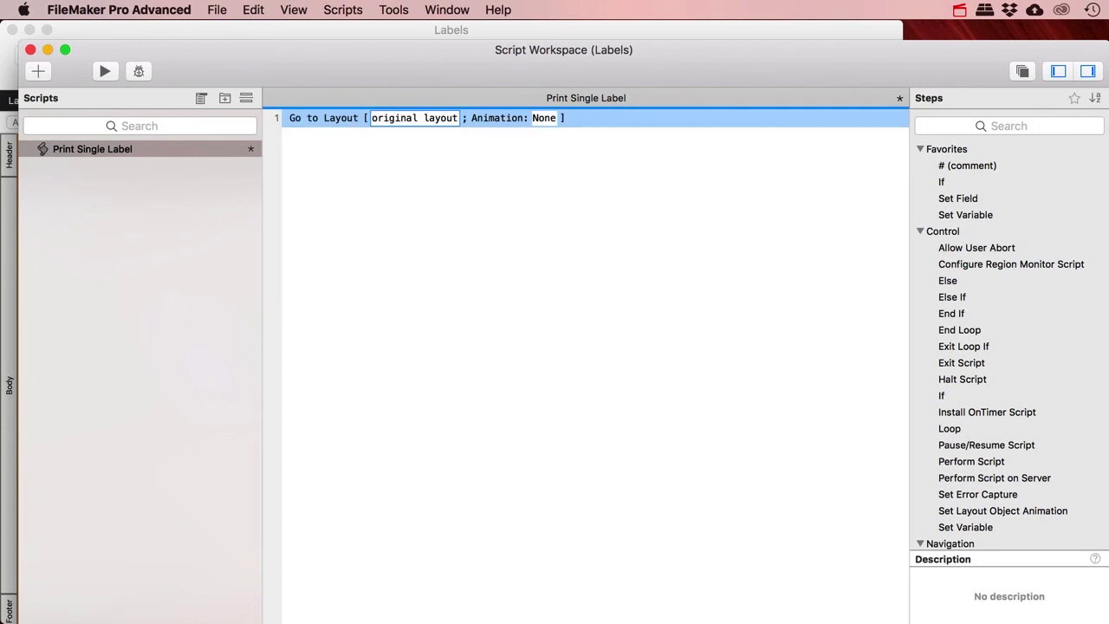
pyautogui.click(414, 119)
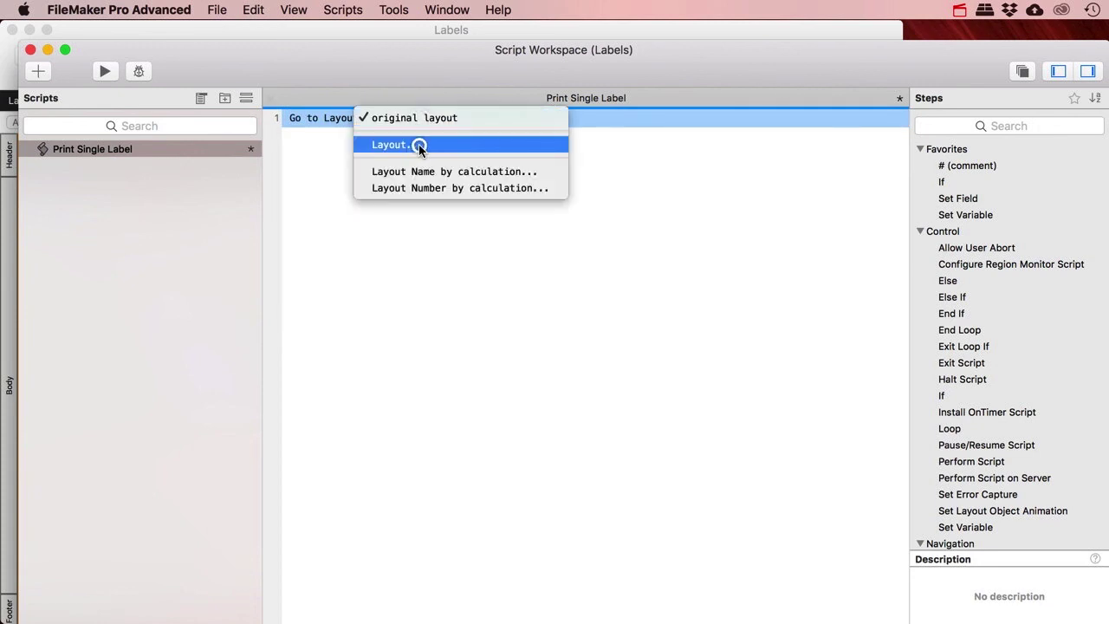
pyautogui.click(421, 145)
pyautogui.click(343, 231)
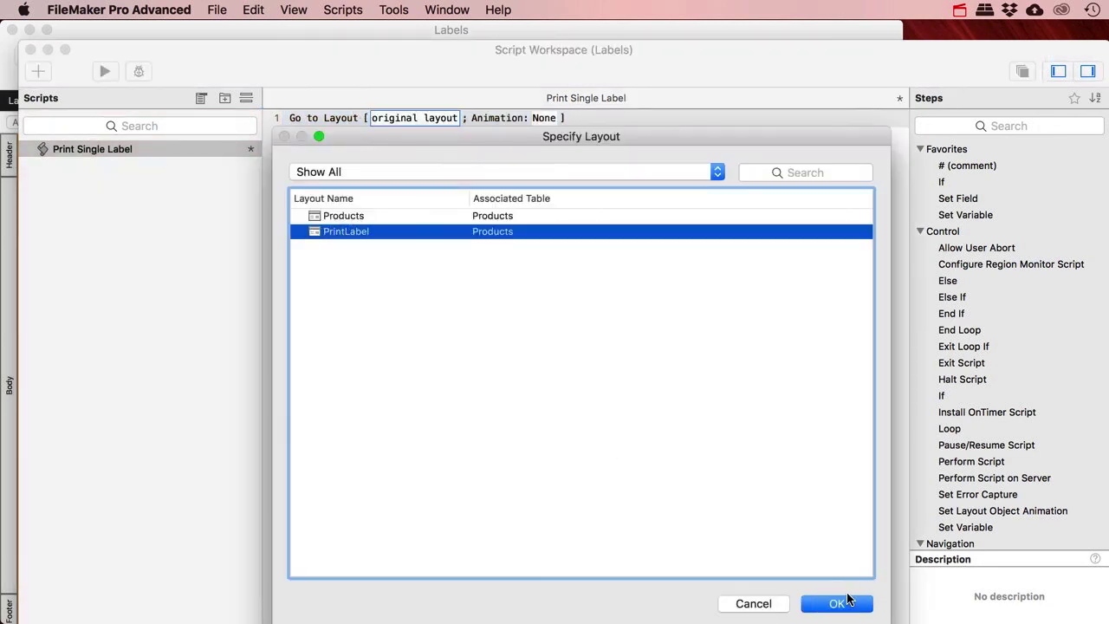
pyautogui.click(842, 603)
# Add a Print Setup step with its dialog off, restoring an A4 landscape page setup at 100% scale
pyautogui.click(367, 151)
pyautogui.click(330, 124)
pyautogui.press('Return')
pyautogui.write('Print')
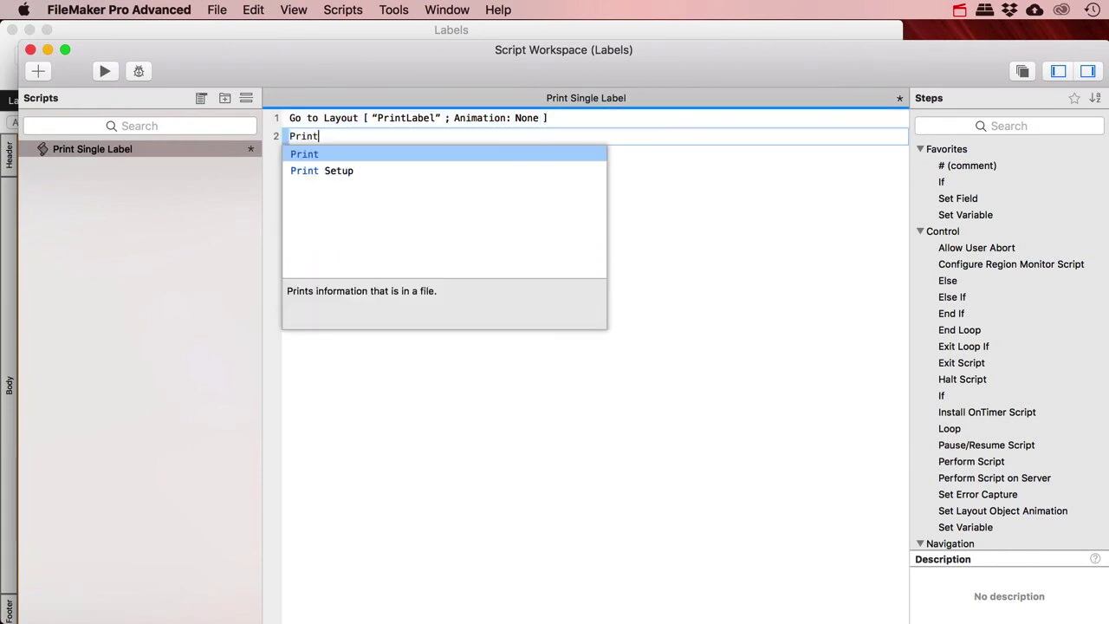
pyautogui.press('Down')
pyautogui.press('Return')
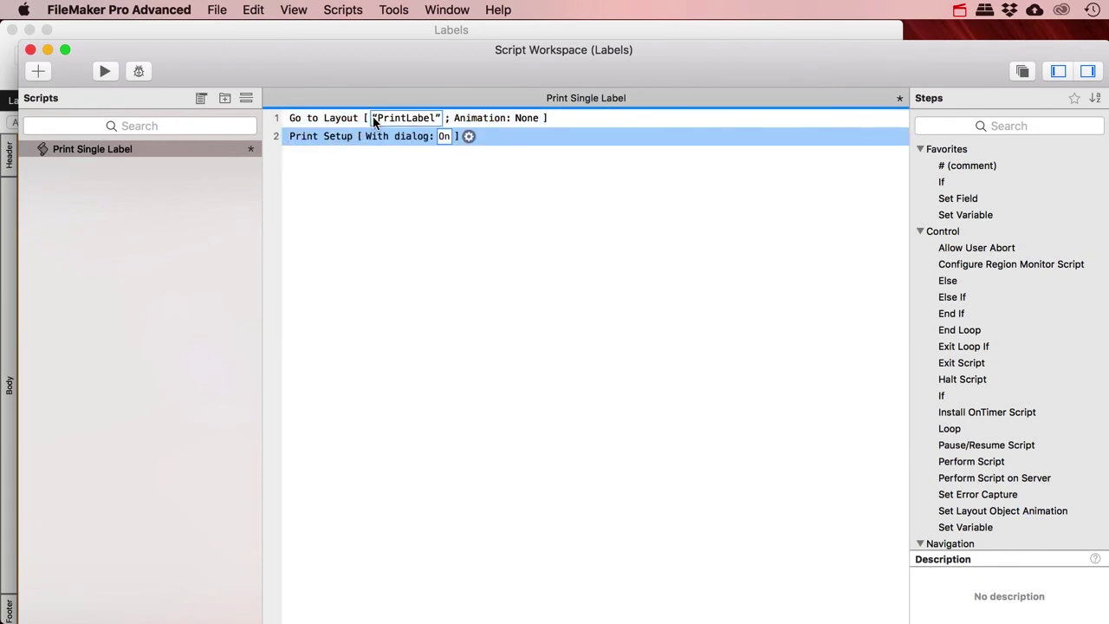
pyautogui.click(474, 136)
pyautogui.click(531, 177)
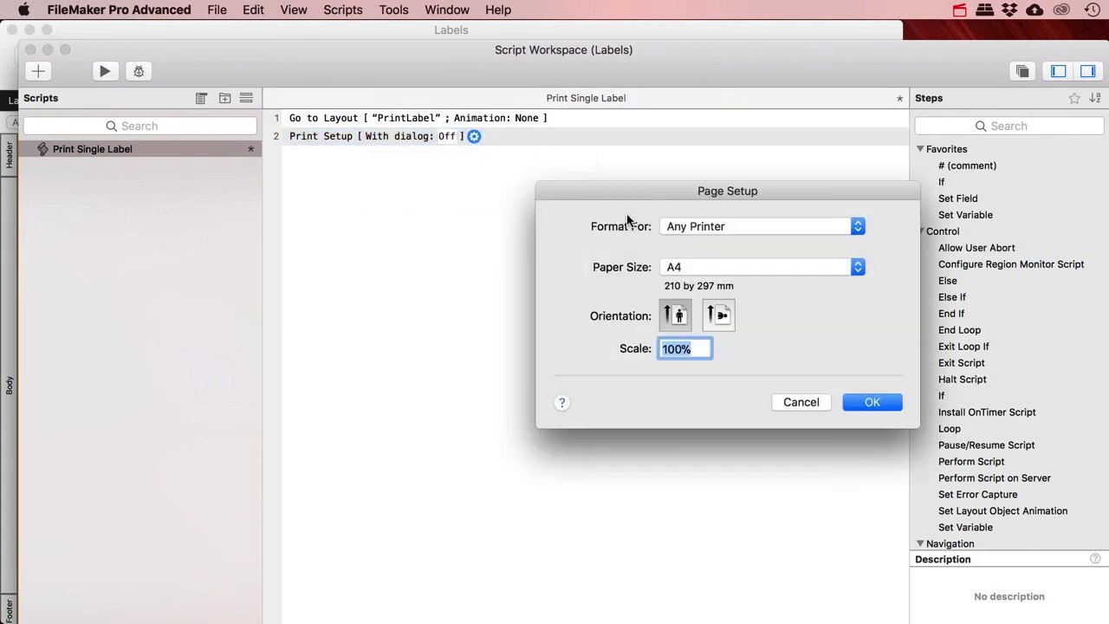
pyautogui.click(719, 317)
pyautogui.click(677, 316)
pyautogui.click(724, 319)
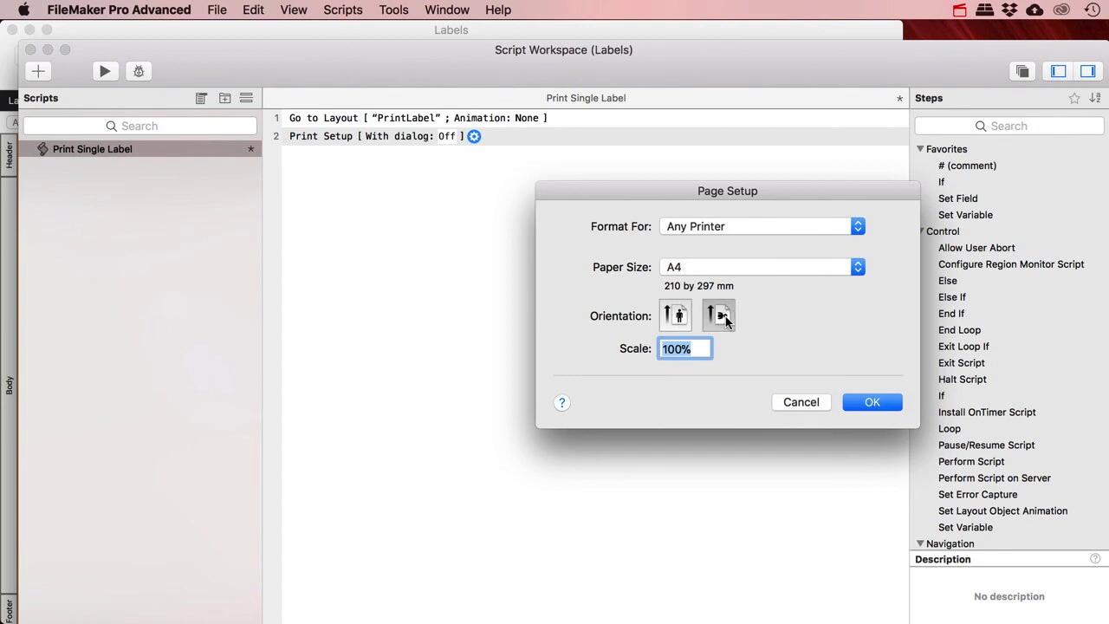
pyautogui.click(867, 406)
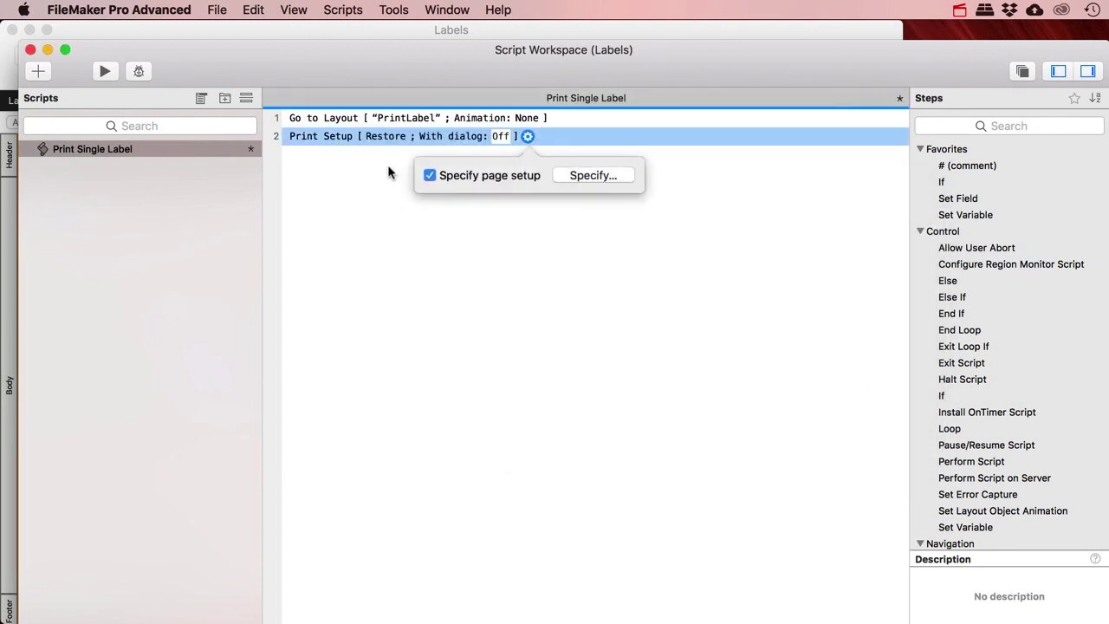
# Add a Print step with its dialog off, restoring options for HP Deskjet 6500 that print only the current record
pyautogui.click(350, 166)
pyautogui.write('Print')
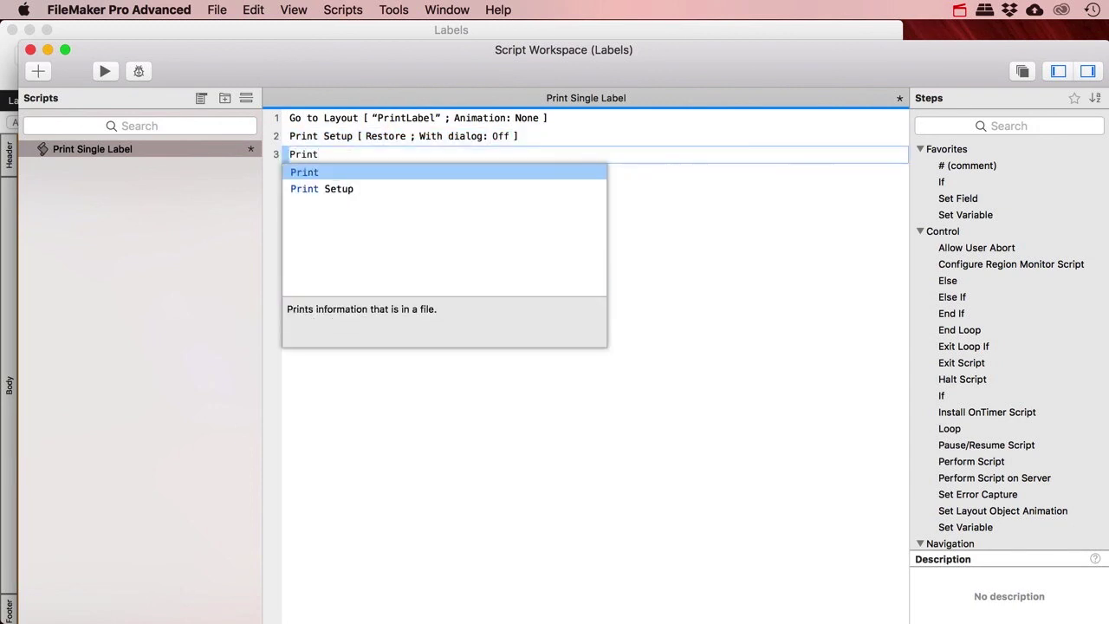
pyautogui.press('Return')
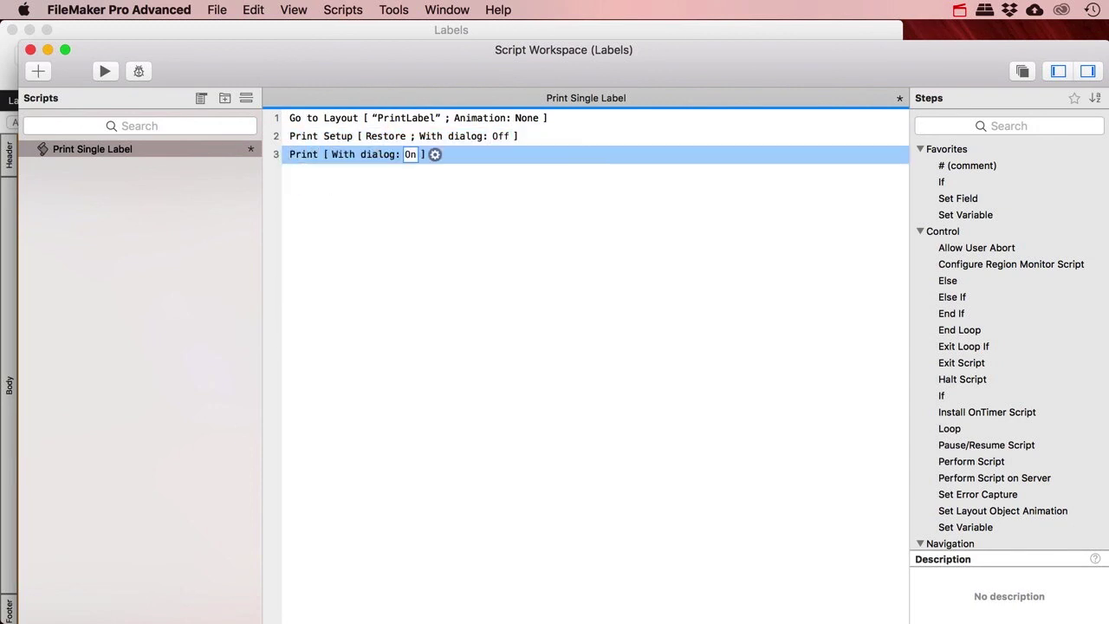
pyautogui.click(410, 155)
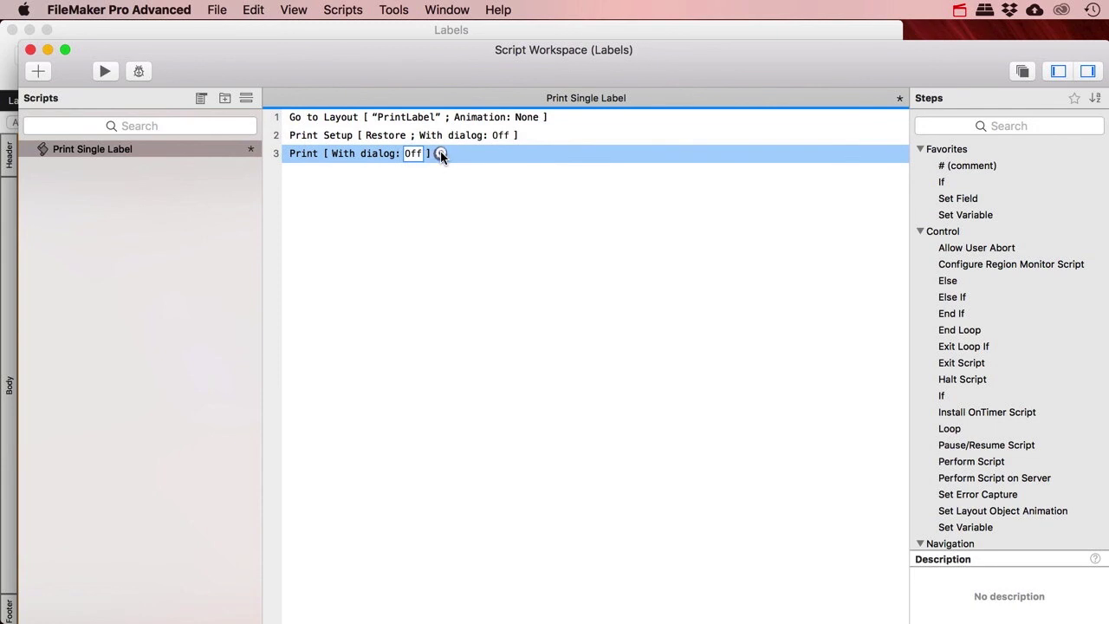
pyautogui.click(440, 154)
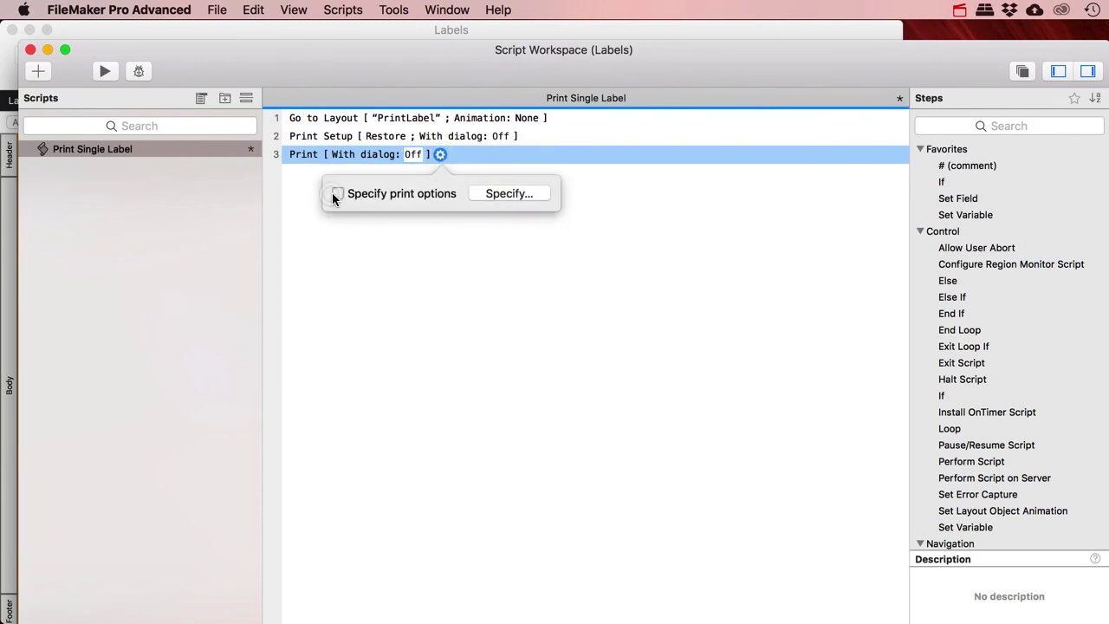
pyautogui.click(336, 193)
pyautogui.click(693, 205)
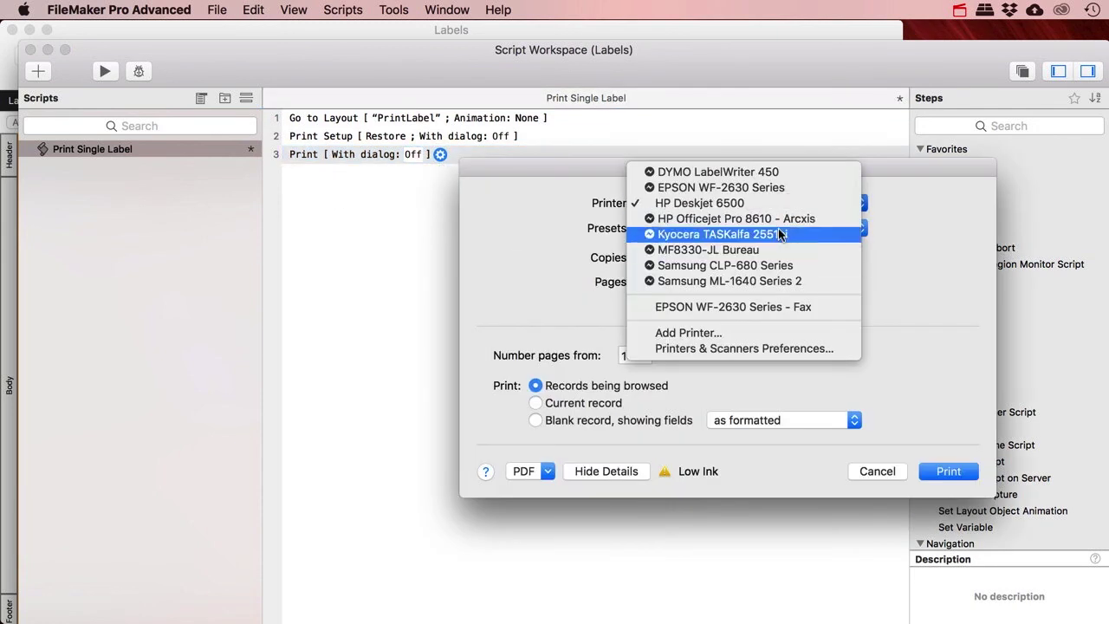
pyautogui.click(741, 204)
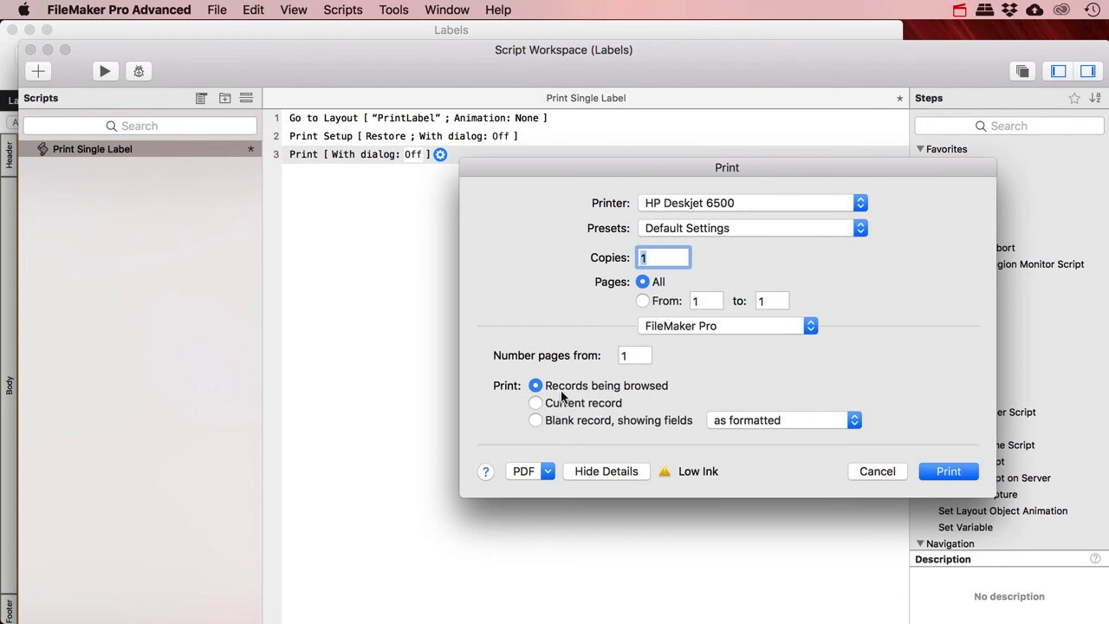
pyautogui.click(537, 403)
pyautogui.click(948, 471)
# Add a final Go to Layout step that returns to the original layout
pyautogui.click(309, 156)
pyautogui.press('Return')
pyautogui.write('Go to lay')
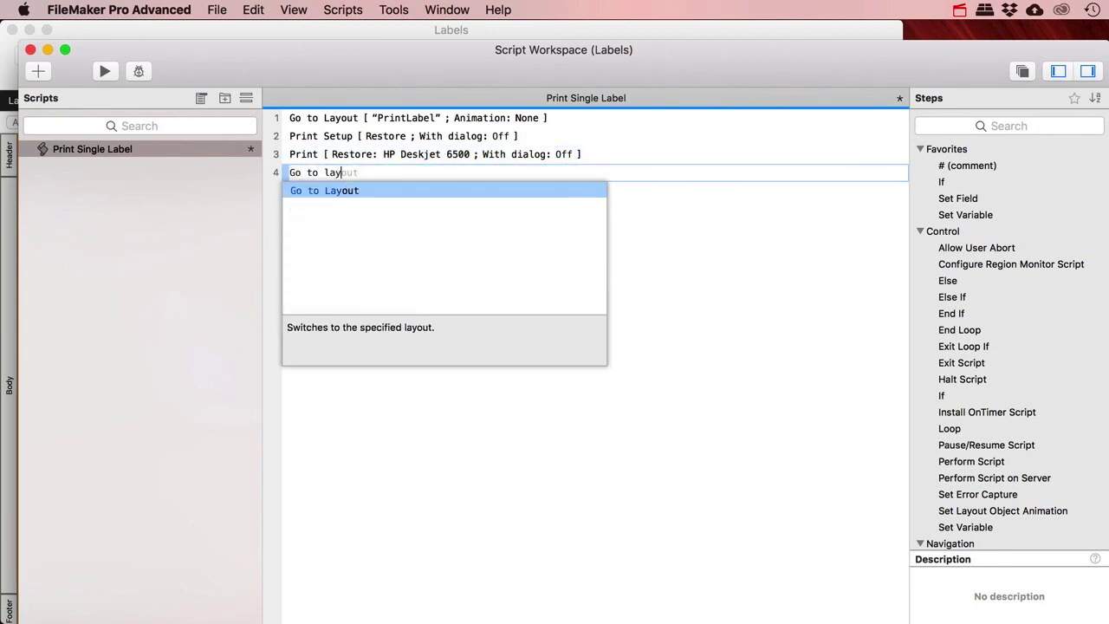
pyautogui.press('Return')
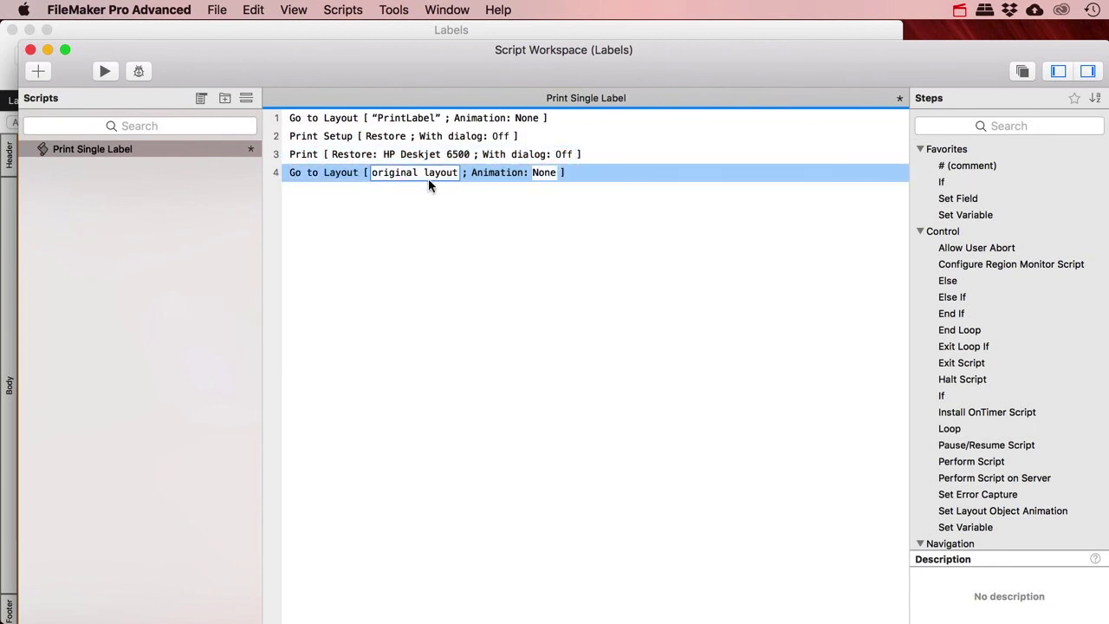
pyautogui.click(310, 171)
pyautogui.press('Up')
pyautogui.press('Up')
pyautogui.press('Up')
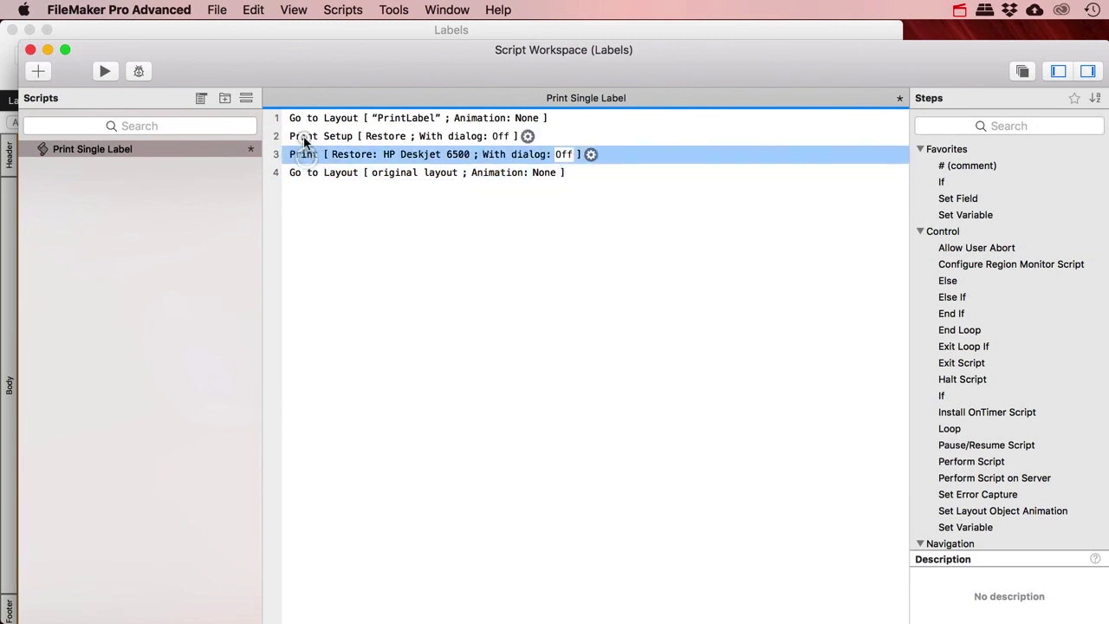
pyautogui.click(310, 173)
pyautogui.click(109, 166)
# Save the Print Single Label script and close the Script Workspace
pyautogui.click(96, 149)
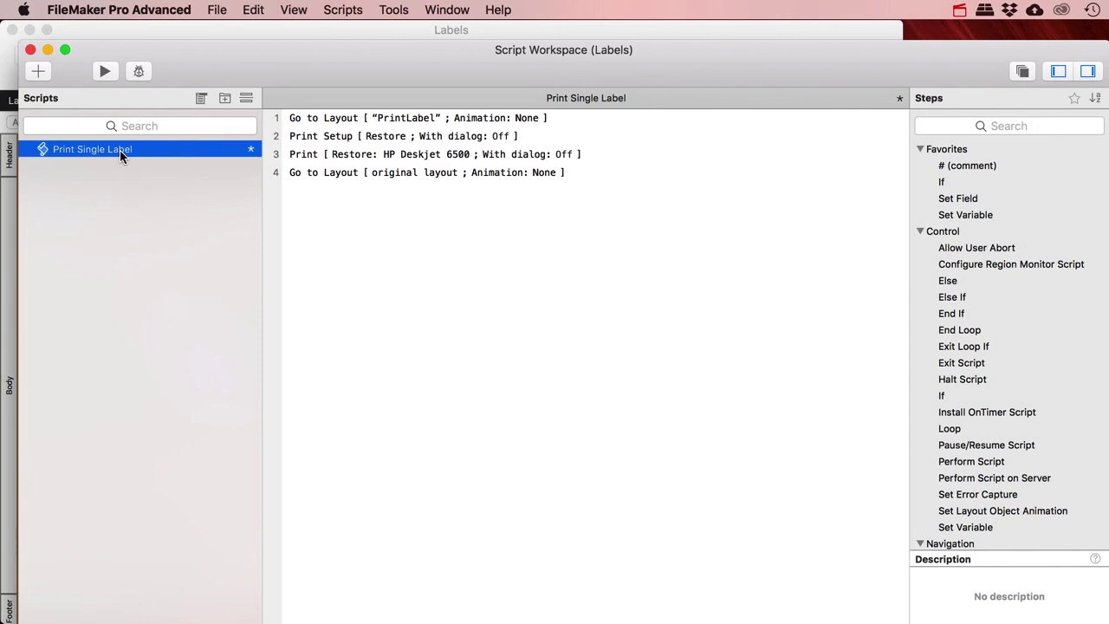
pyautogui.press('super+s')
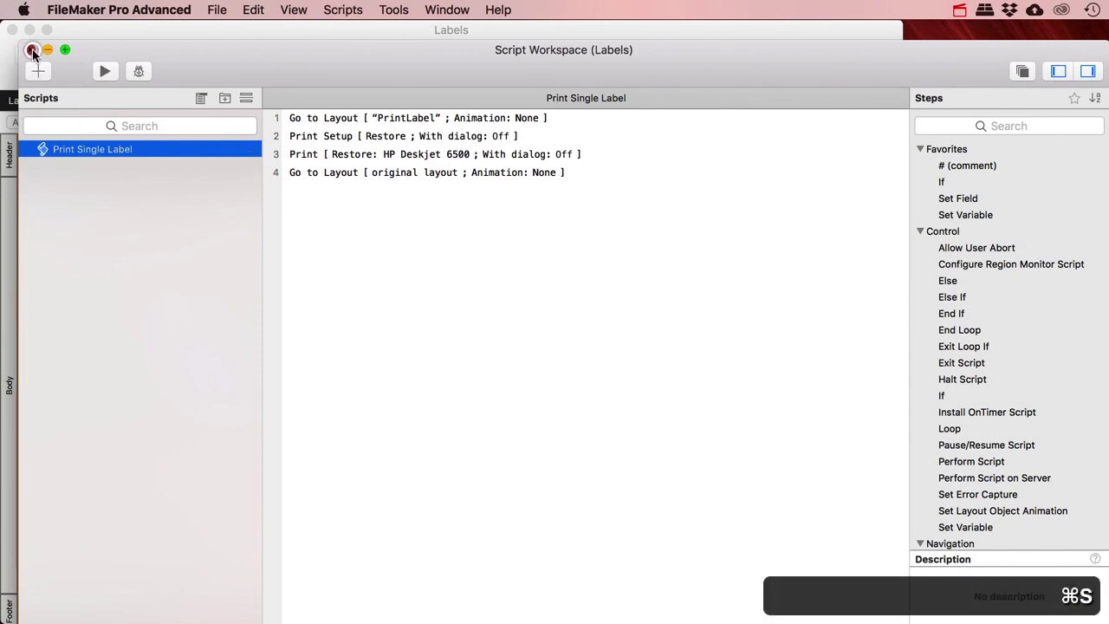
pyautogui.click(32, 50)
# Make the picture icon a button that performs the Print Single Label script and changes the cursor to a hand
pyautogui.rightClick(434, 214)
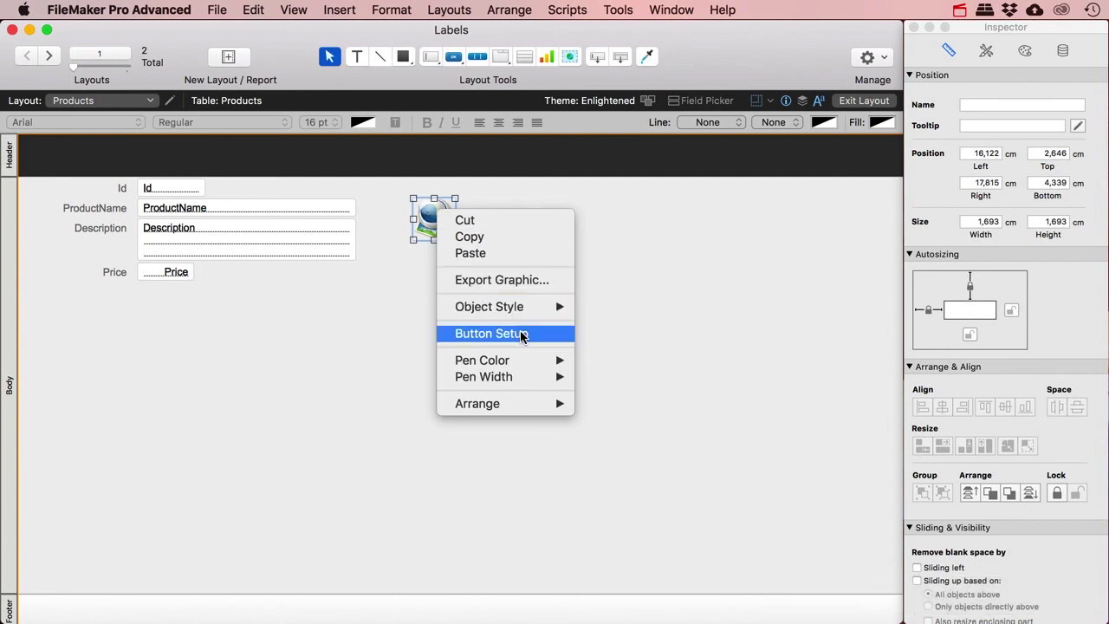
pyautogui.click(515, 333)
pyautogui.click(530, 297)
pyautogui.click(541, 336)
pyautogui.click(594, 244)
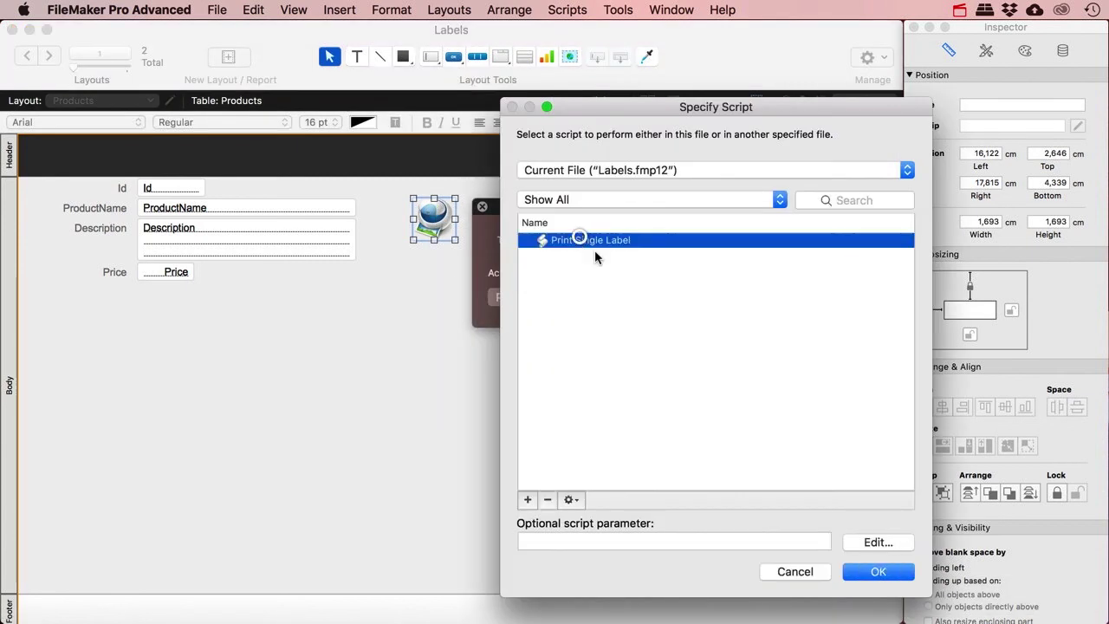
pyautogui.click(878, 571)
pyautogui.click(494, 402)
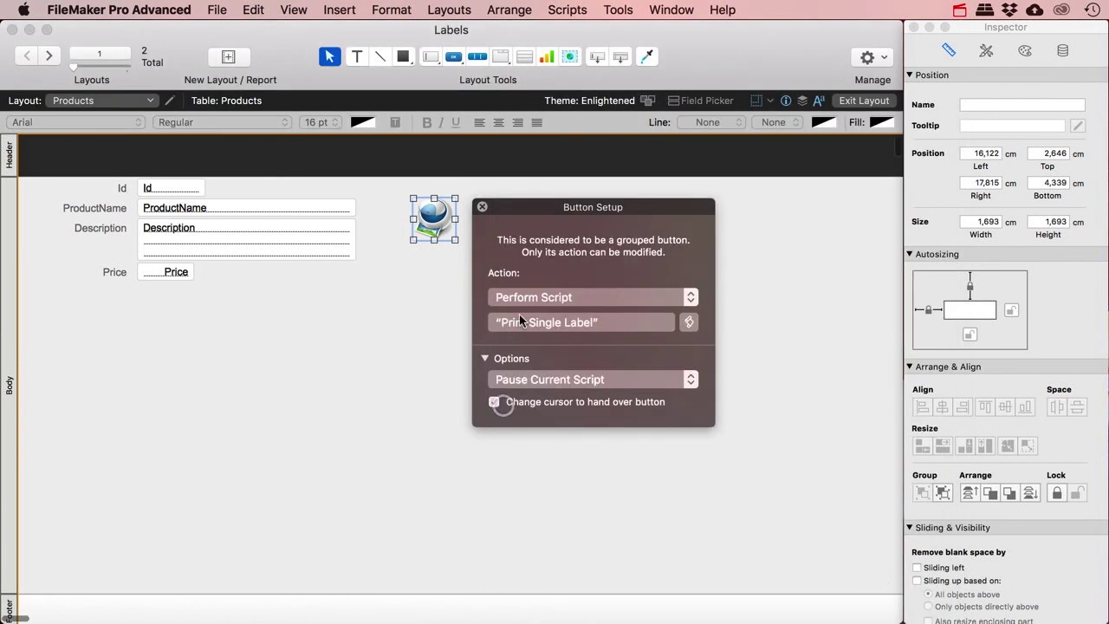
pyautogui.click(483, 207)
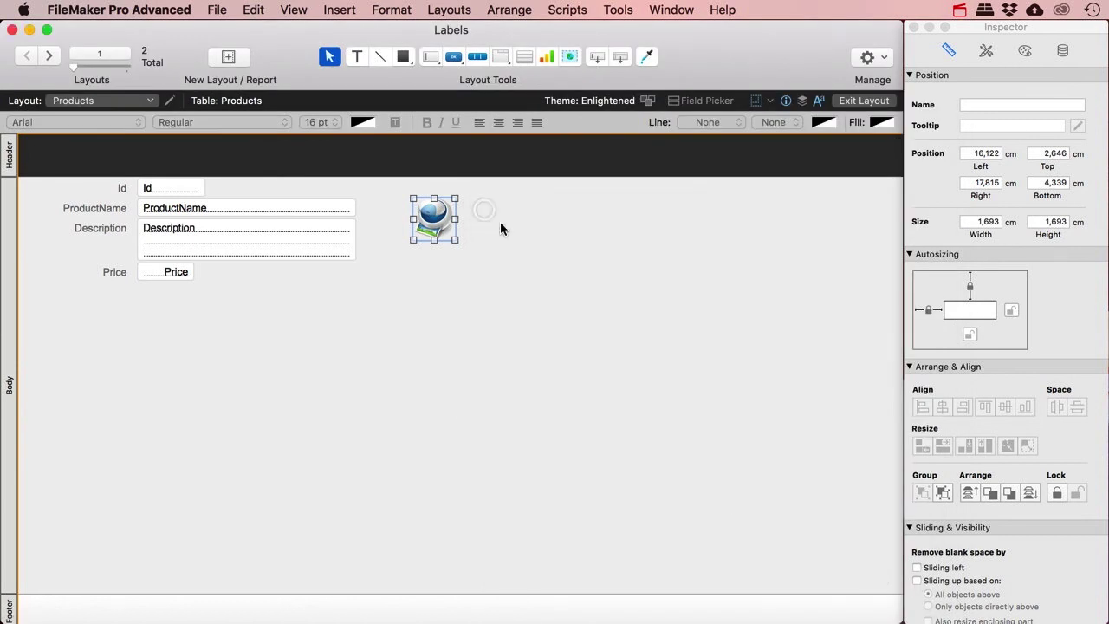
# Leave layout editing and open the Script Debugger and the Data Viewer
pyautogui.click(862, 101)
pyautogui.click(509, 10)
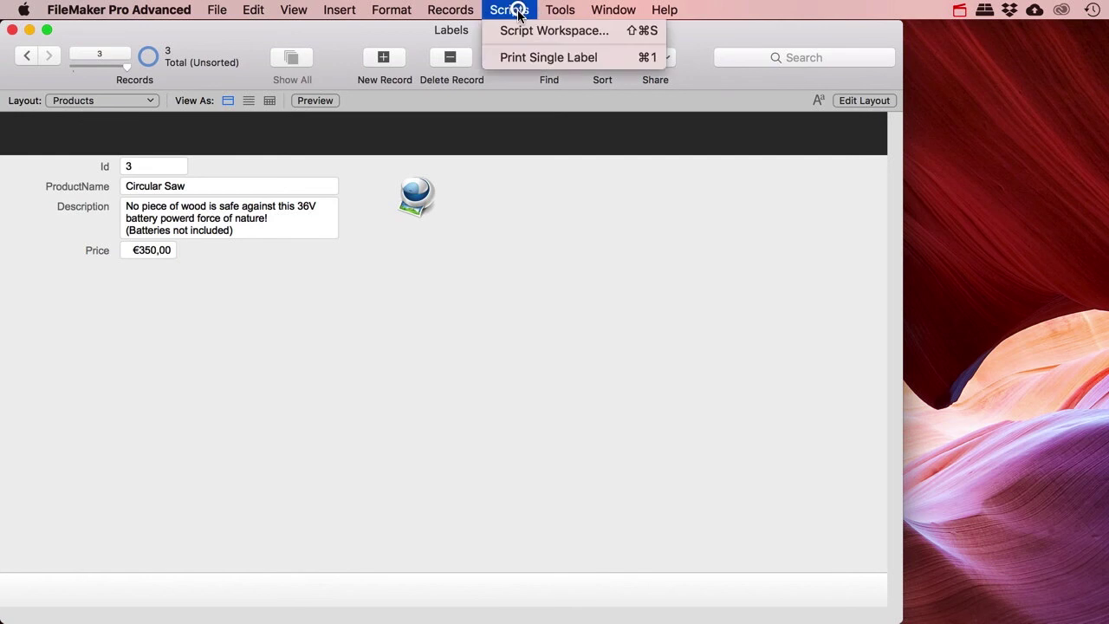
pyautogui.moveTo(559, 10)
pyautogui.click(559, 30)
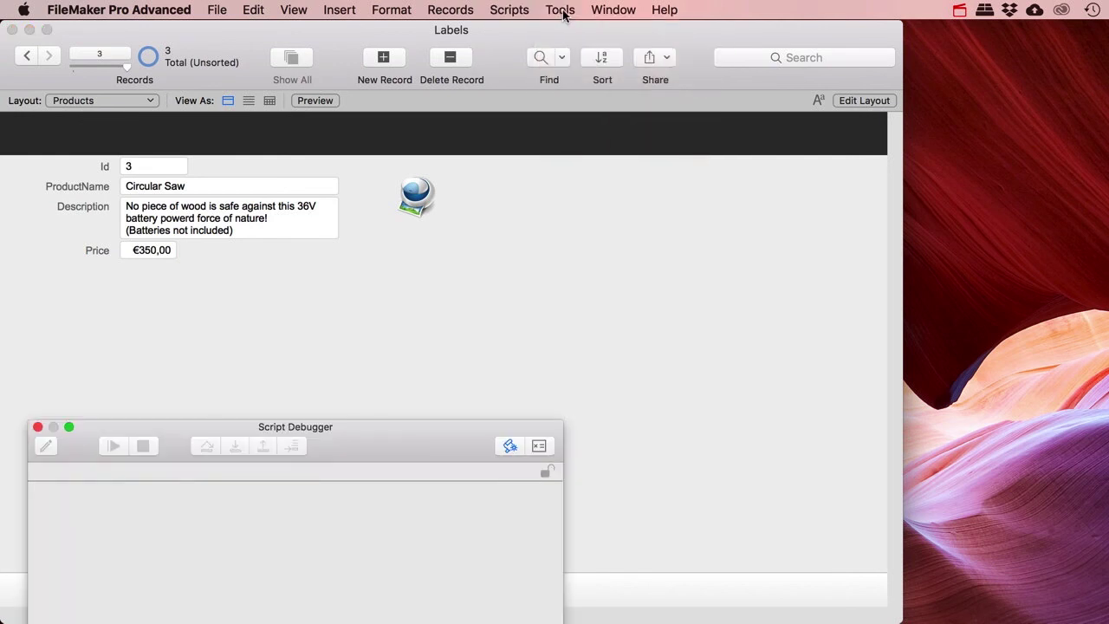
pyautogui.click(557, 9)
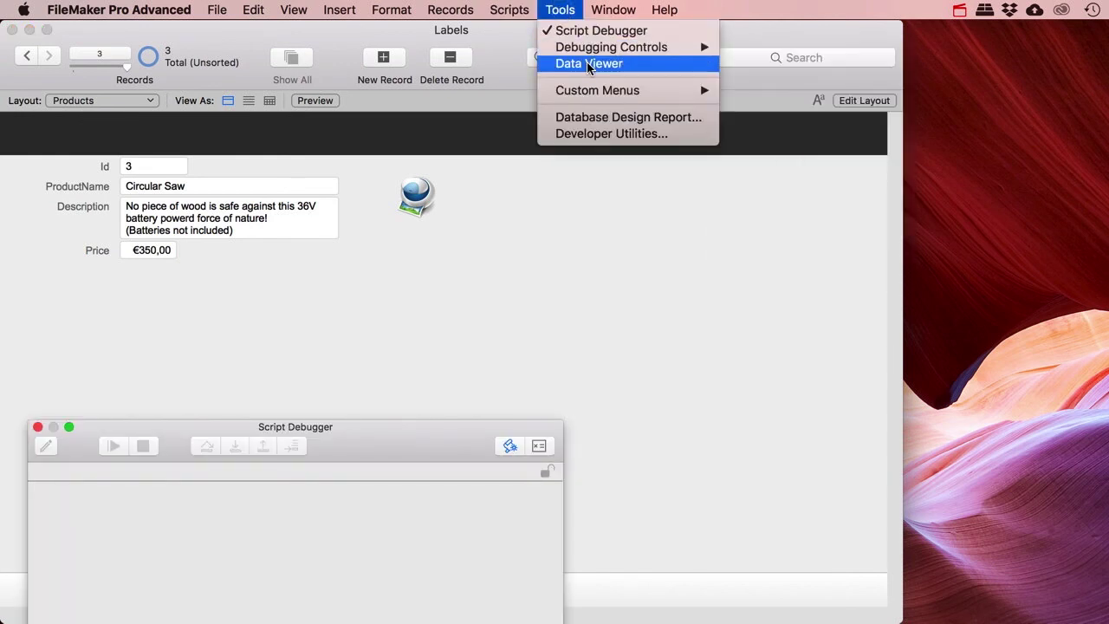
pyautogui.click(588, 65)
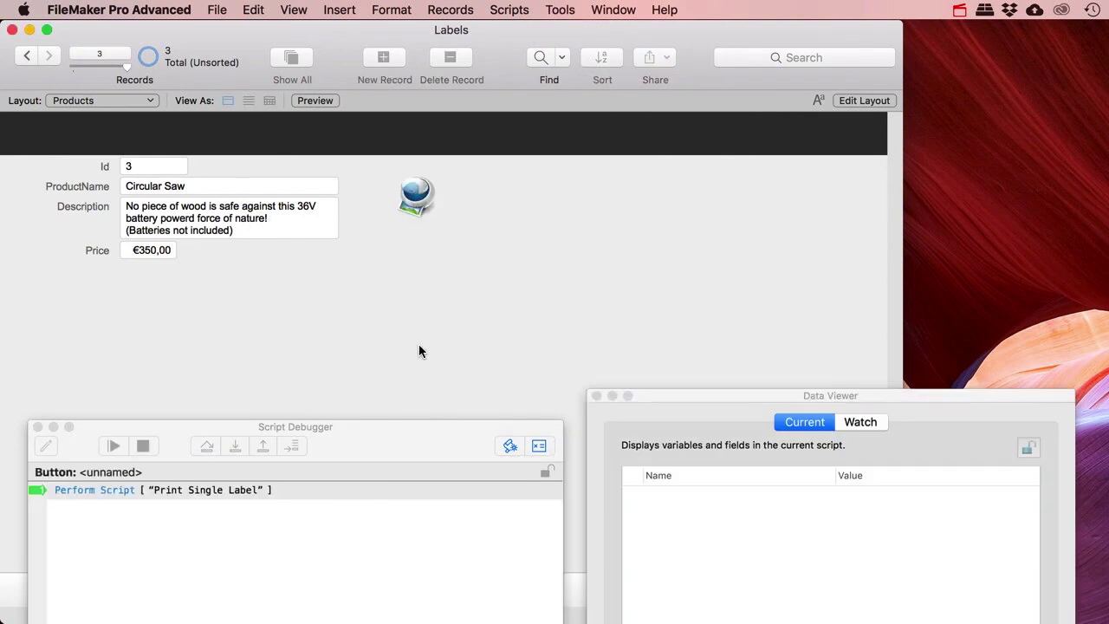
# Run the icon button's script and step through it in the debugger as far as the Print step
pyautogui.moveTo(332, 427); pyautogui.dragTo(326, 353)
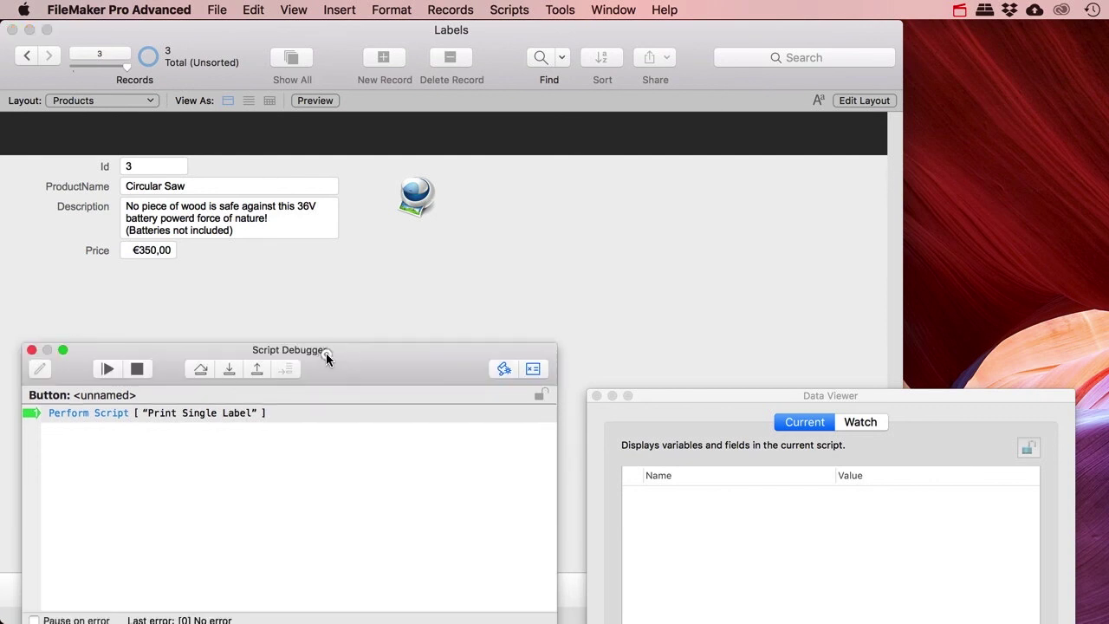
pyautogui.click(230, 369)
pyautogui.click(229, 369)
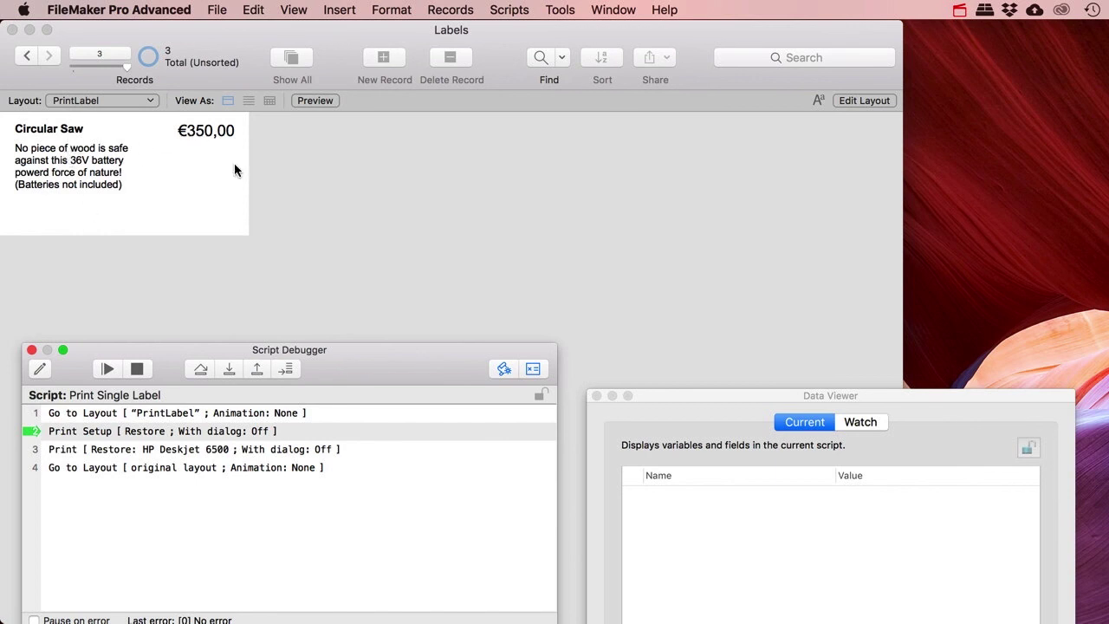
pyautogui.click(229, 368)
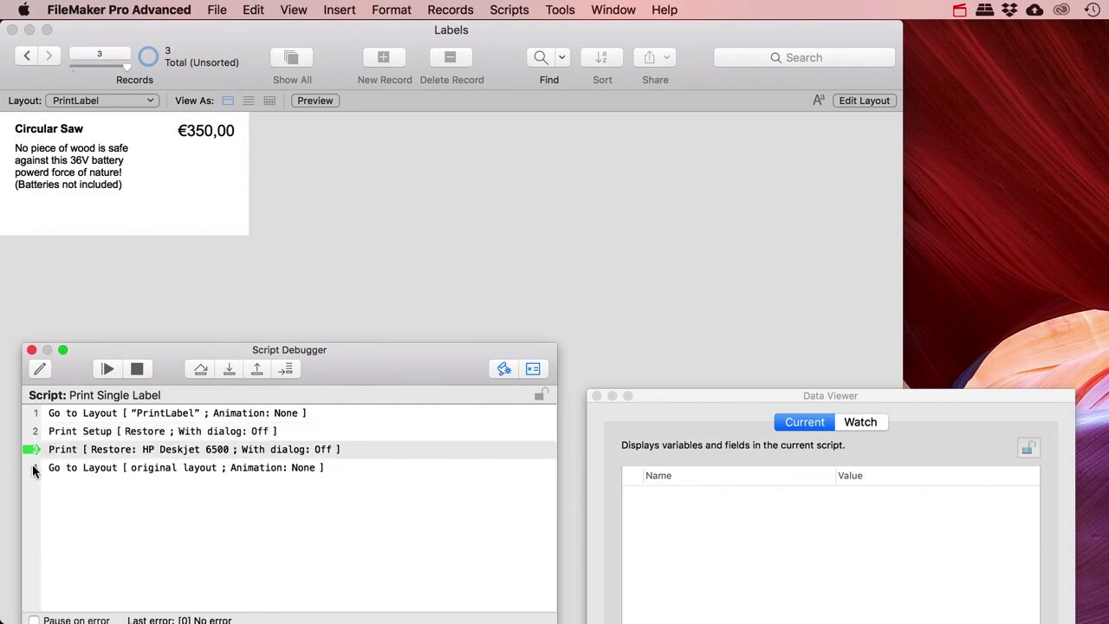
# Step through the remaining Print and Go to Layout steps in the debugger and move both debugging windows clear of the record
pyautogui.click(231, 368)
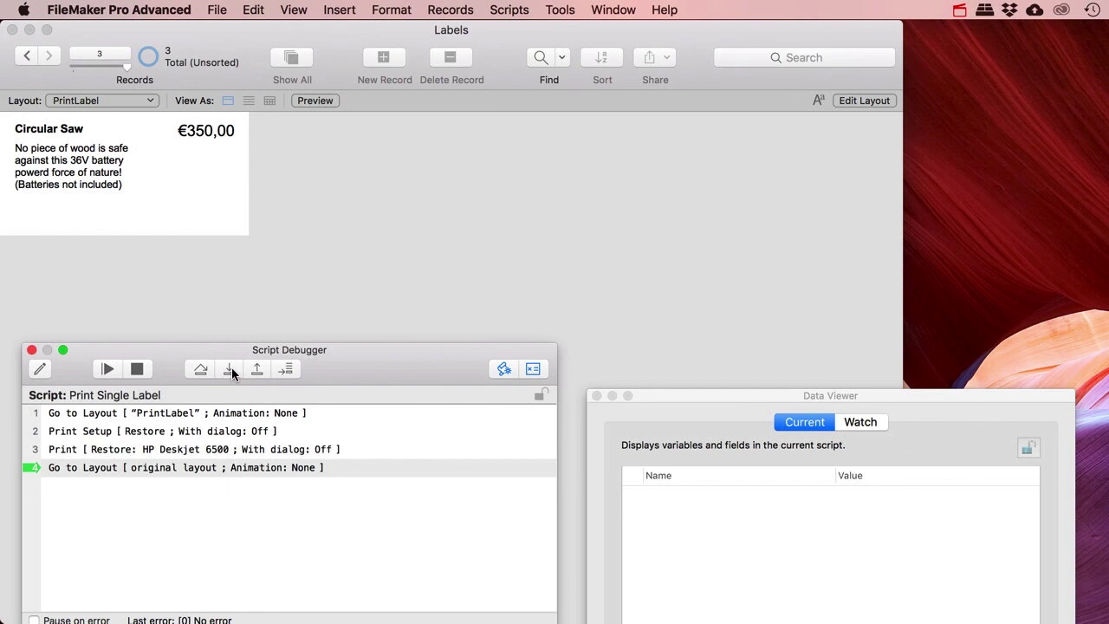
pyautogui.click(230, 368)
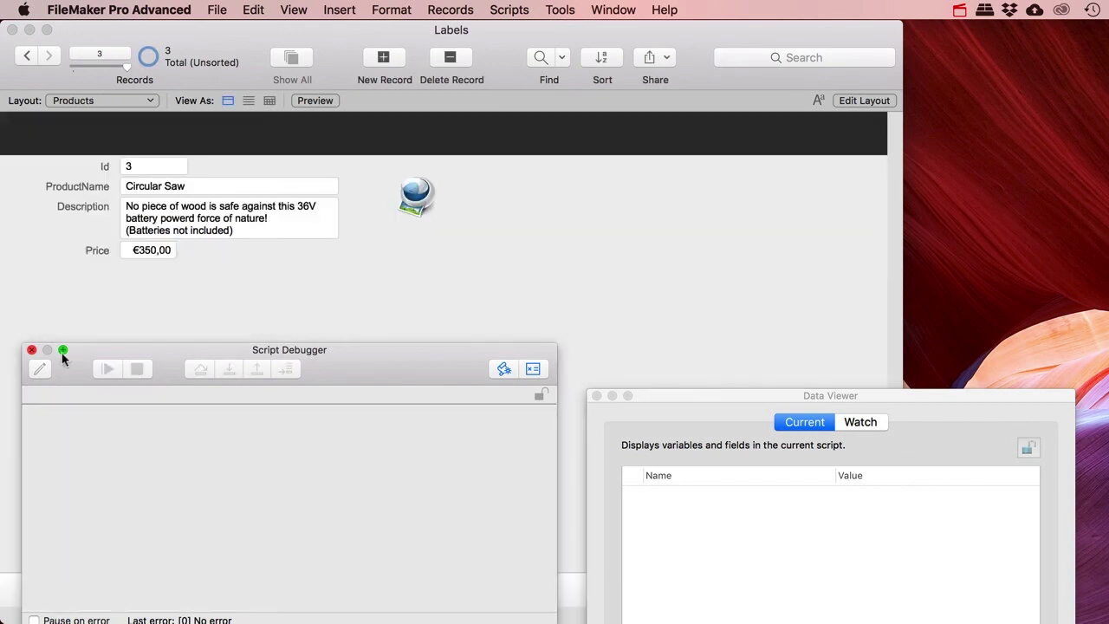
pyautogui.moveTo(297, 354); pyautogui.dragTo(308, 399)
pyautogui.moveTo(731, 395); pyautogui.dragTo(721, 385)
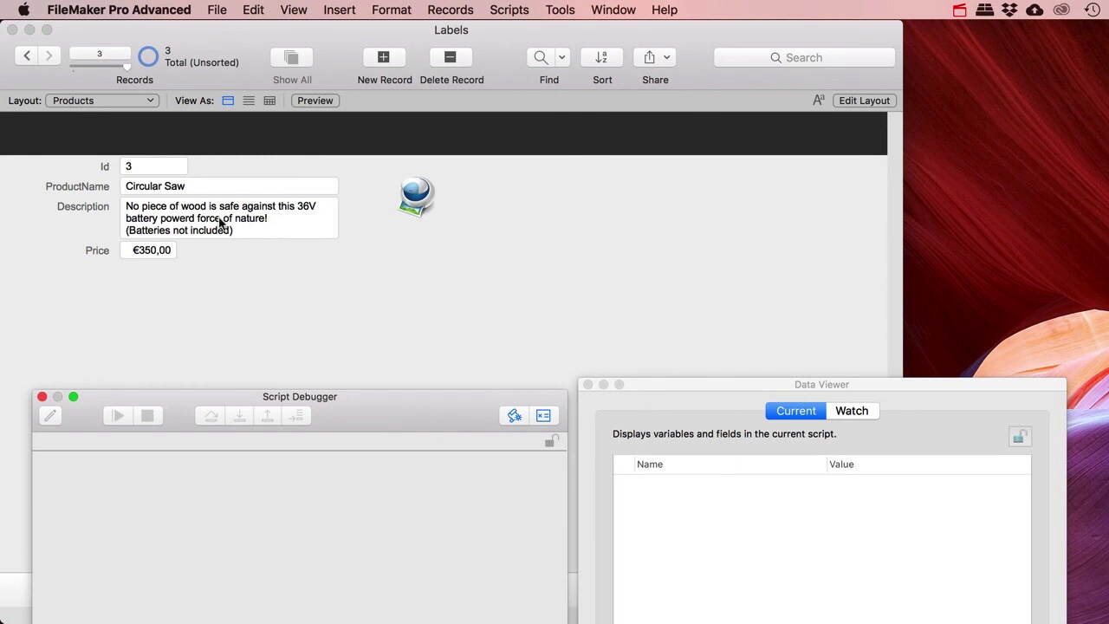
pyautogui.click(195, 186)
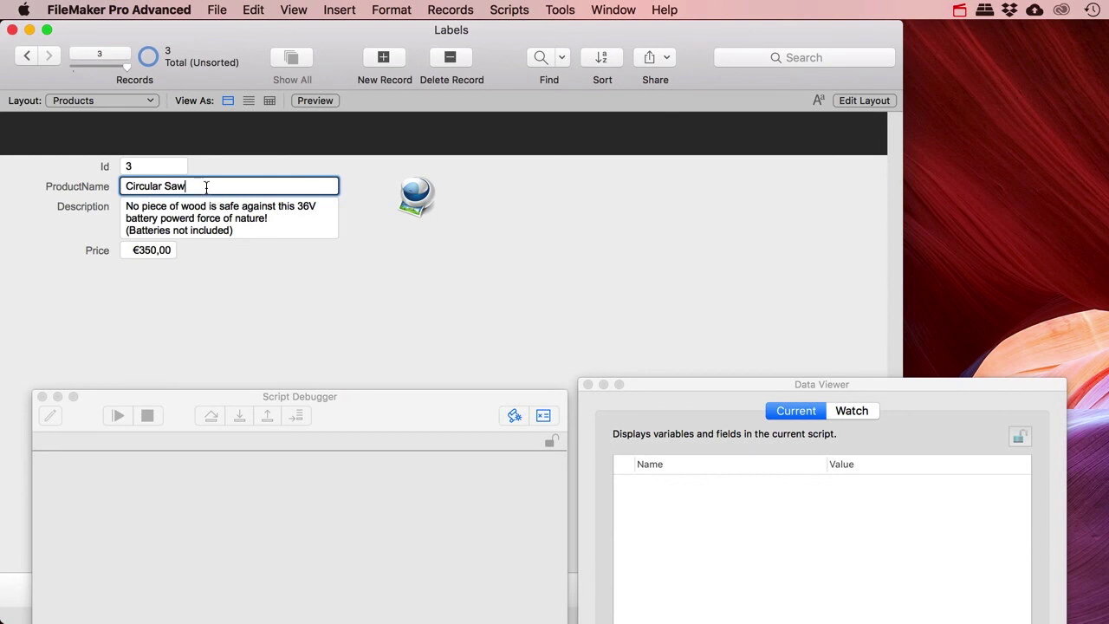
pyautogui.click(245, 219)
pyautogui.click(200, 184)
pyautogui.click(504, 10)
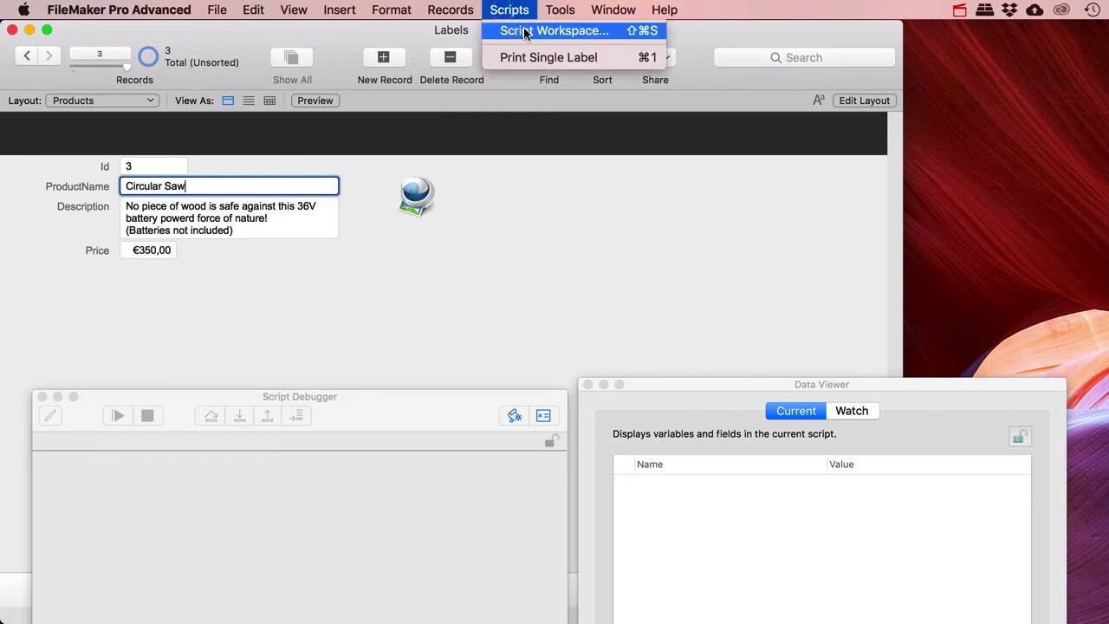
pyautogui.click(509, 11)
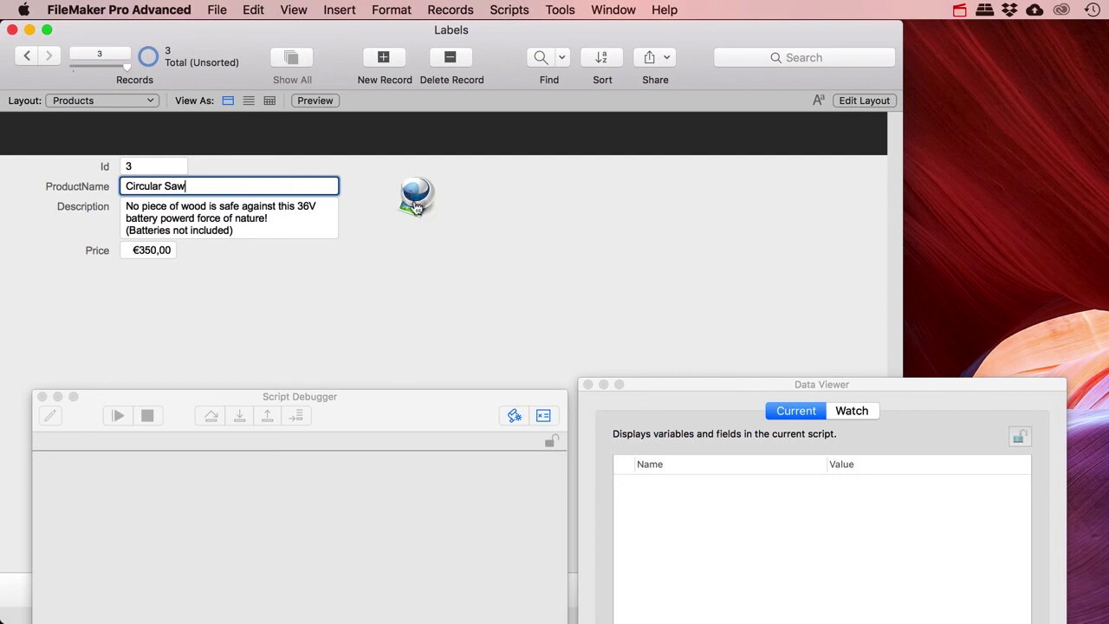
# Set the Print step's With dialog option to On in Print Single Label, save the script and close the Script Workspace
pyautogui.click(510, 10)
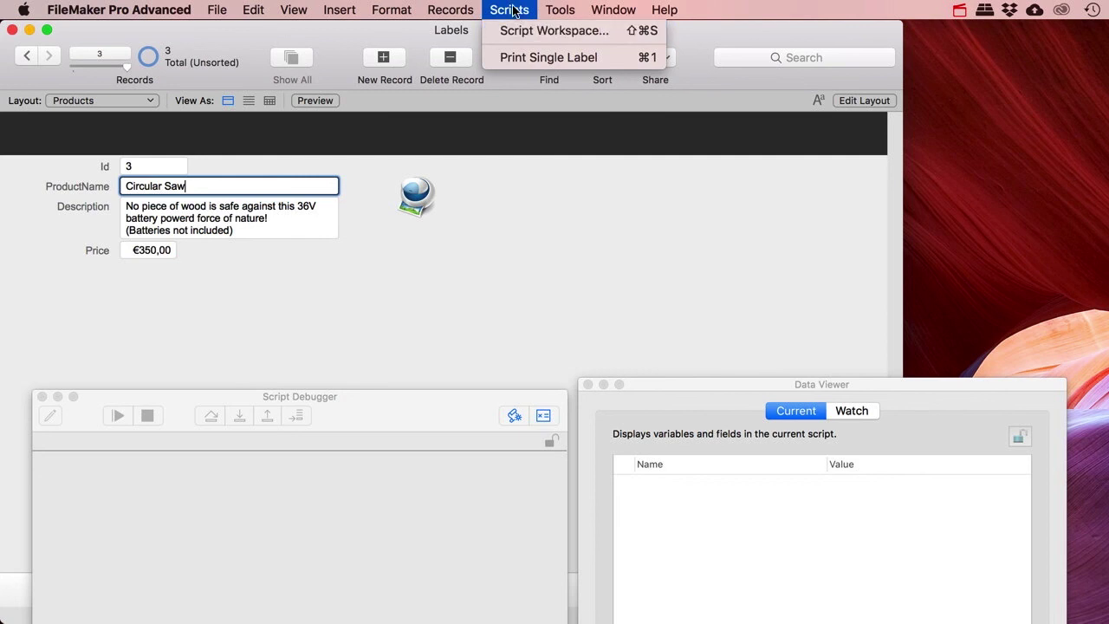
pyautogui.click(520, 32)
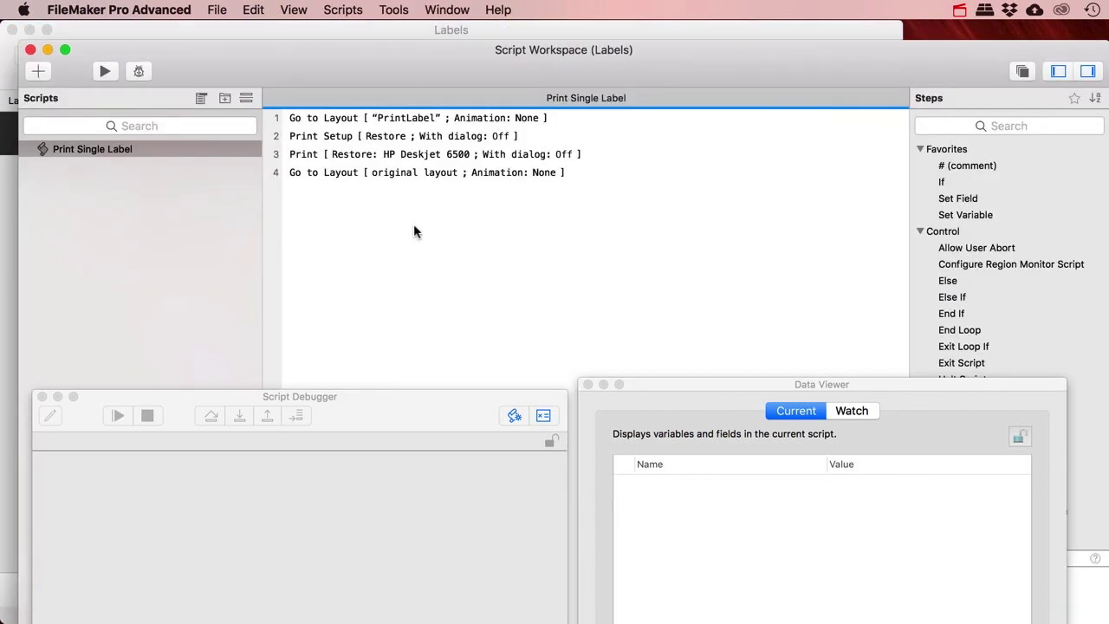
pyautogui.click(304, 156)
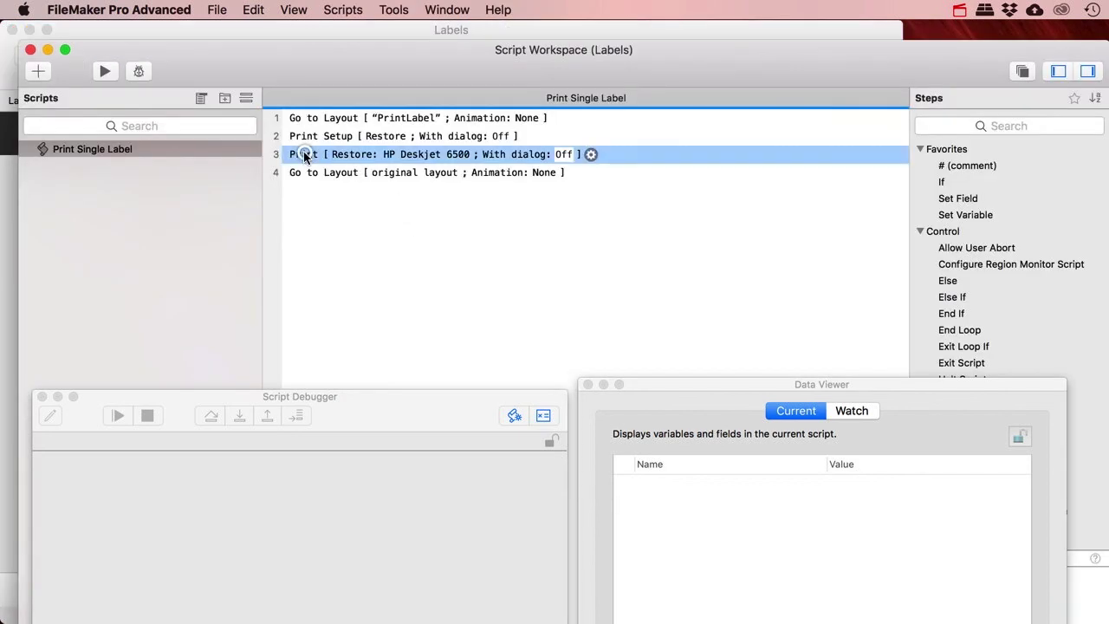
pyautogui.click(563, 154)
pyautogui.press('super+s')
pyautogui.click(30, 49)
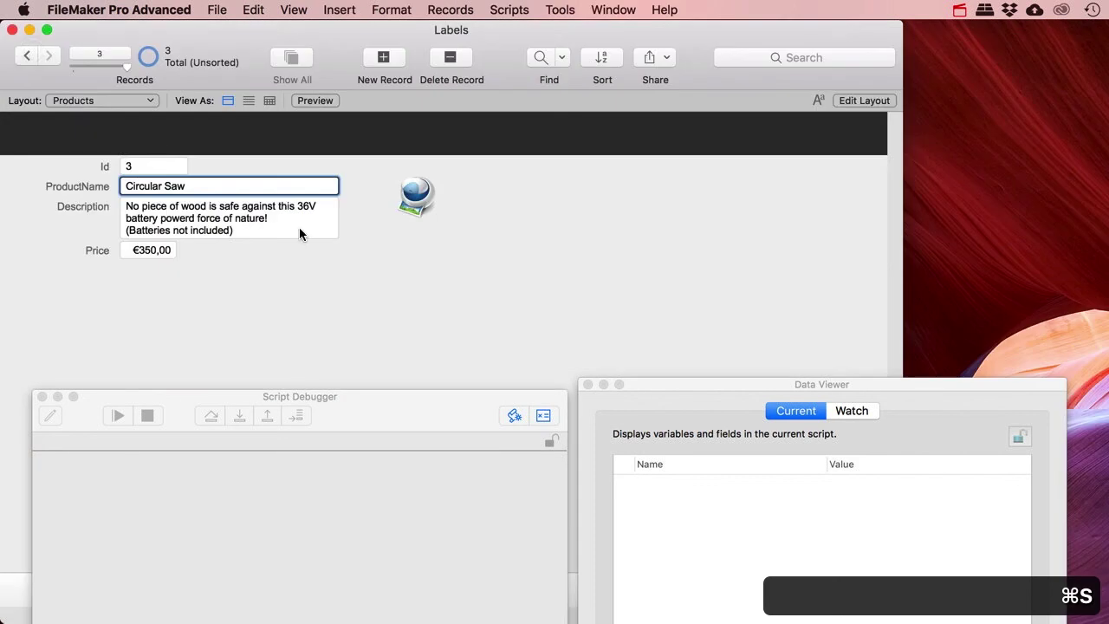
# Run the icon button's script again and step through it in the debugger up to the Print dialog
pyautogui.click(416, 199)
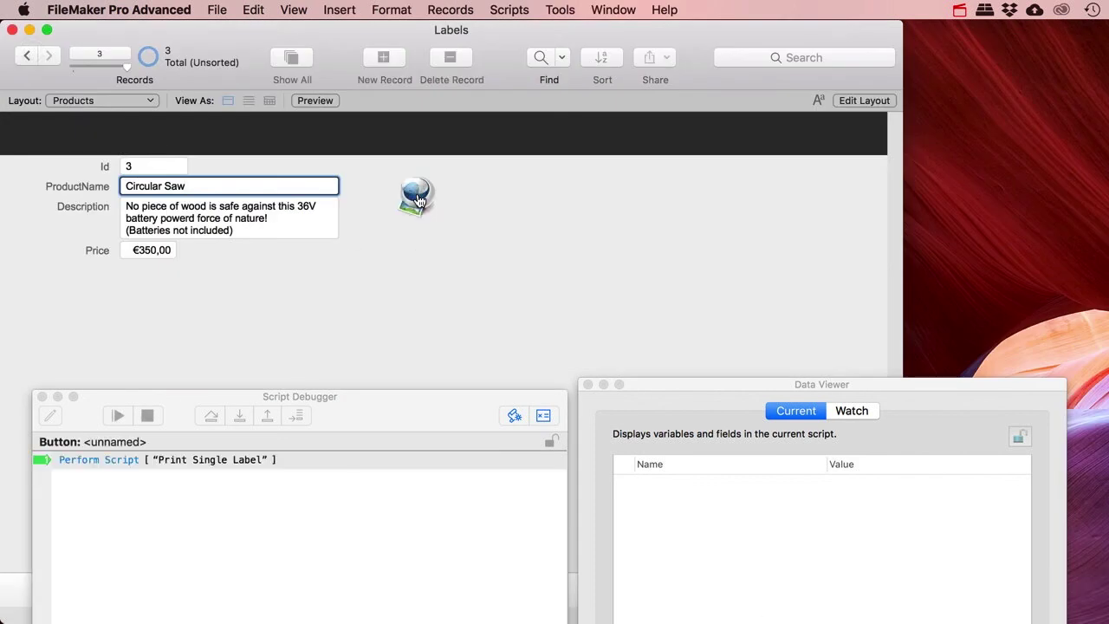
pyautogui.click(239, 415)
pyautogui.click(239, 416)
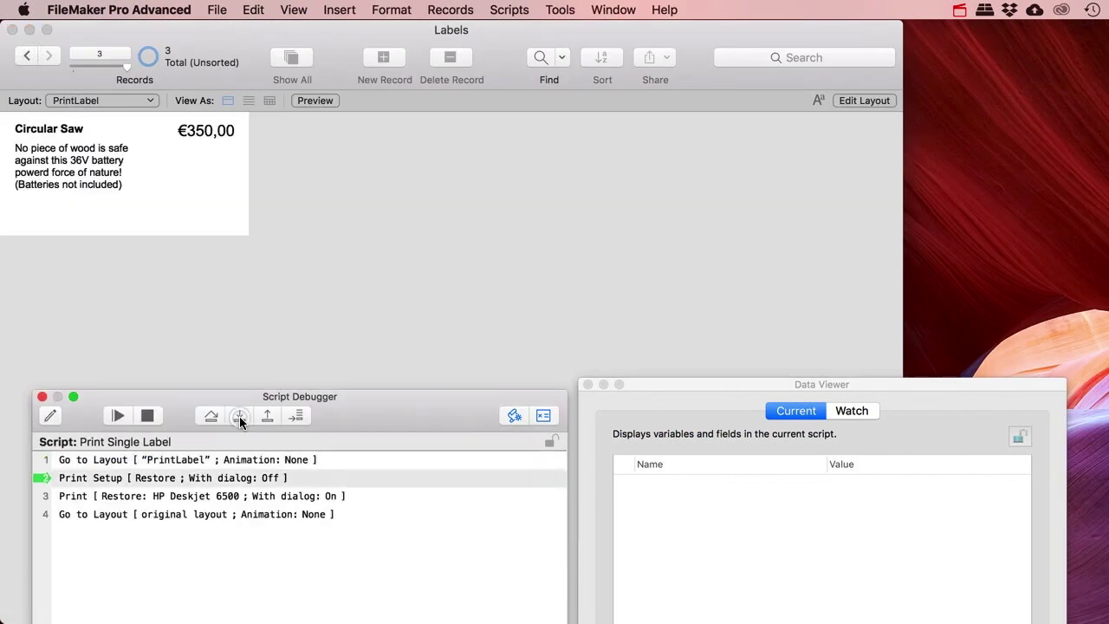
pyautogui.click(239, 416)
pyautogui.click(239, 416)
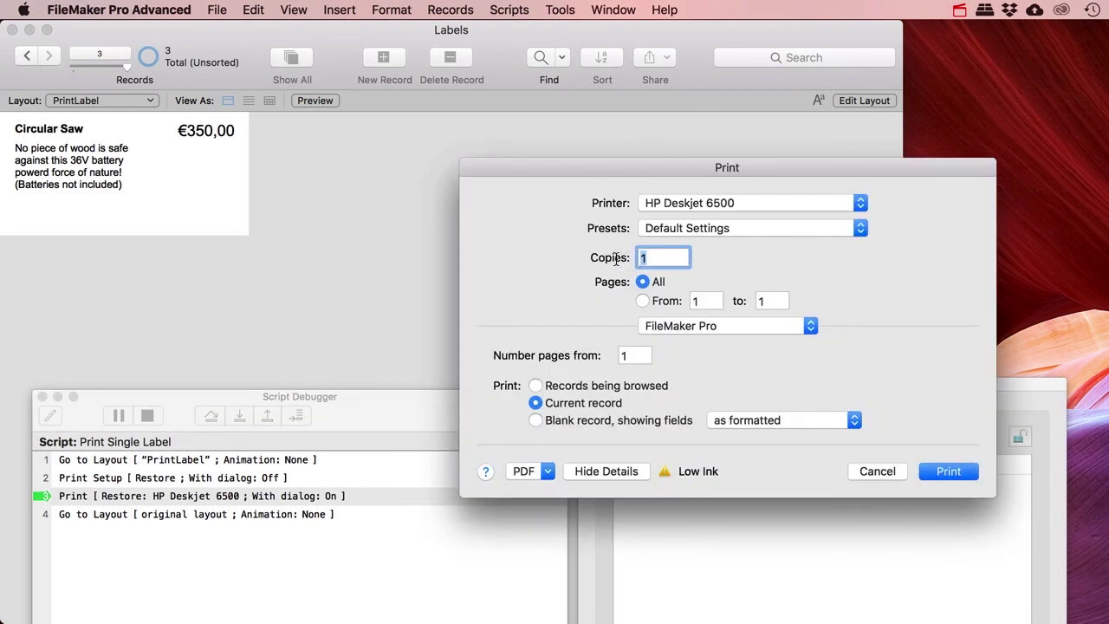
# Enter 10 copies in the Print dialog, cancel the print job and step through to the end of the script
pyautogui.write('10')
pyautogui.click(879, 473)
pyautogui.click(850, 317)
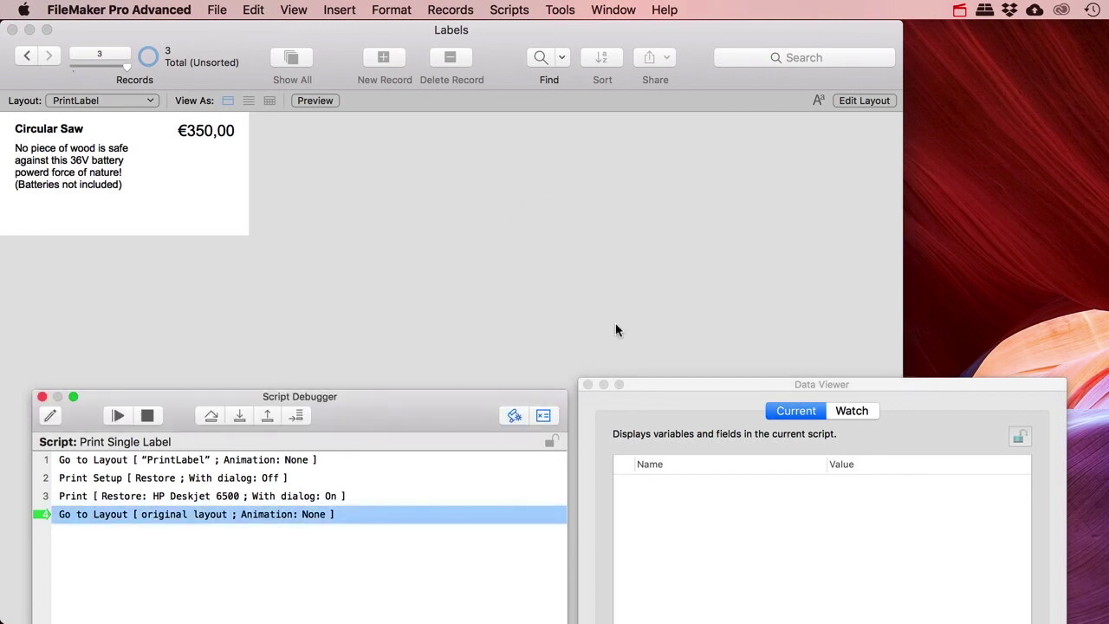
pyautogui.click(232, 415)
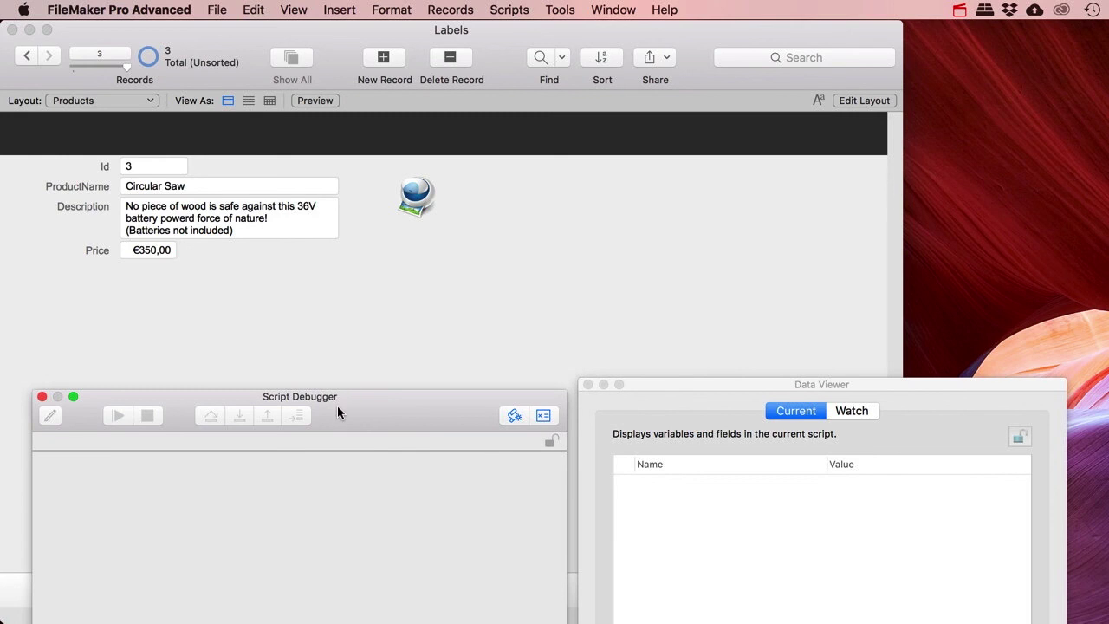
# Close the Script Debugger and the Data Viewer, and test the icon button's script without them, cancelling its print job
pyautogui.click(41, 396)
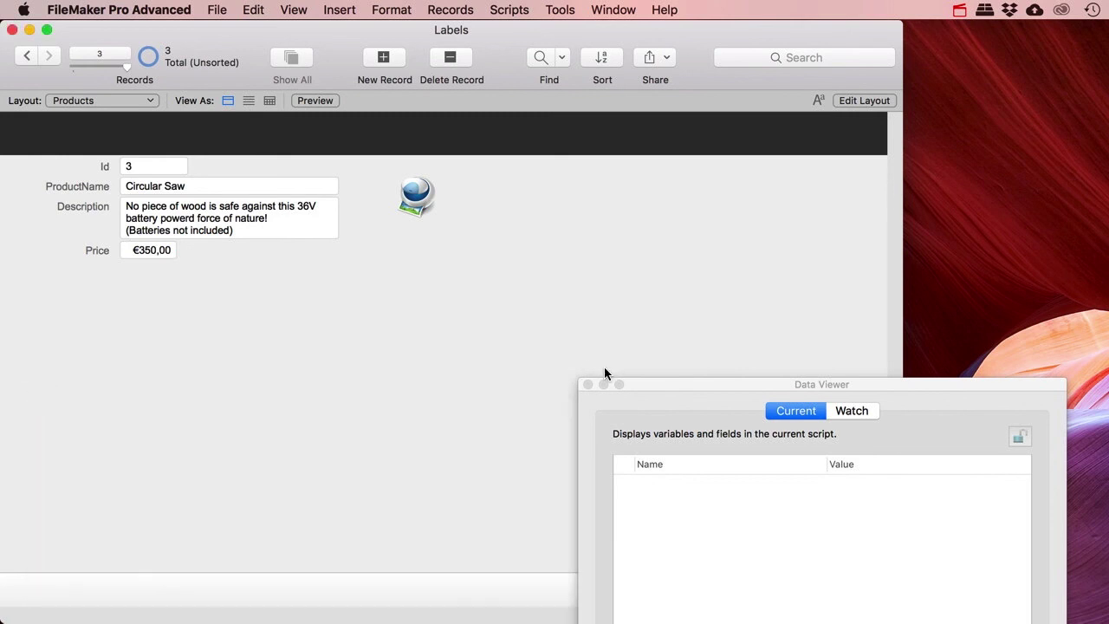
pyautogui.click(589, 384)
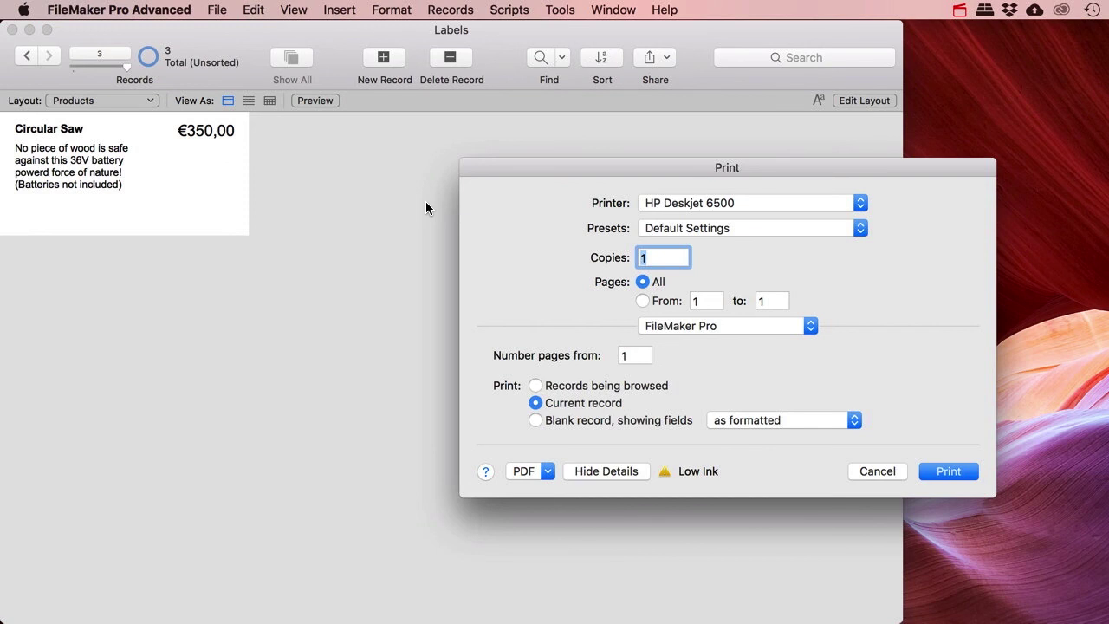
pyautogui.moveTo(758, 168); pyautogui.dragTo(583, 176)
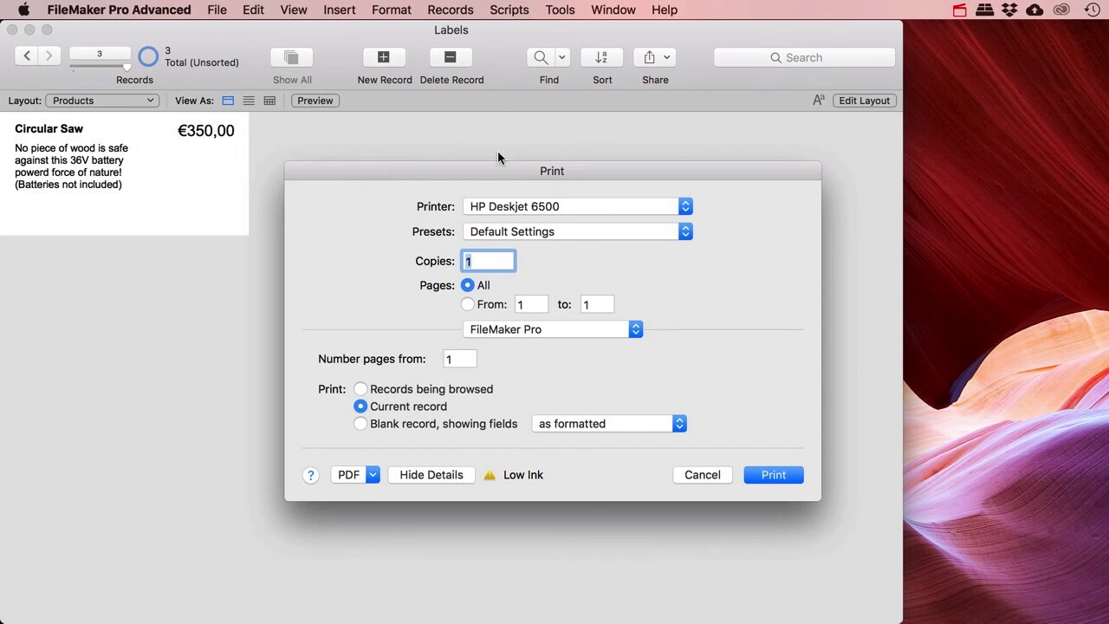
pyautogui.click(699, 476)
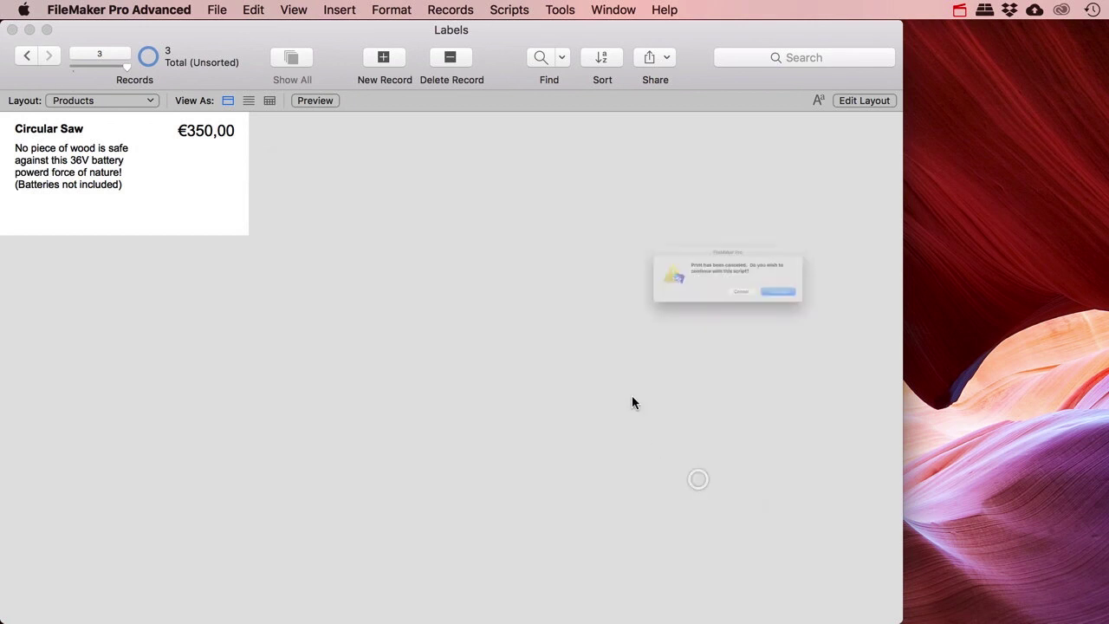
pyautogui.click(837, 317)
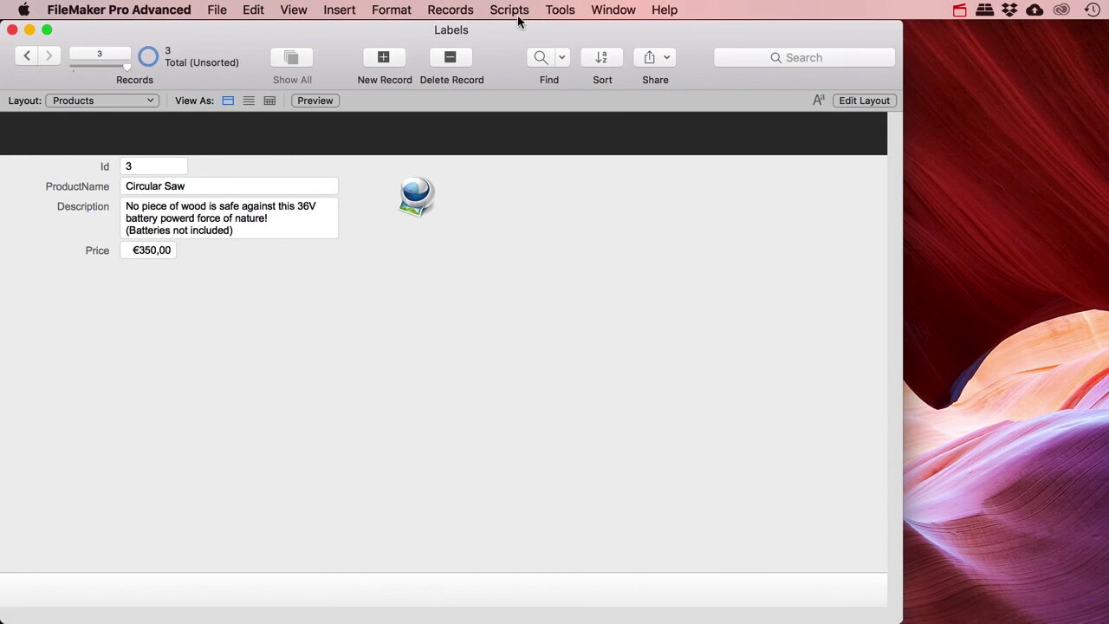
pyautogui.click(557, 12)
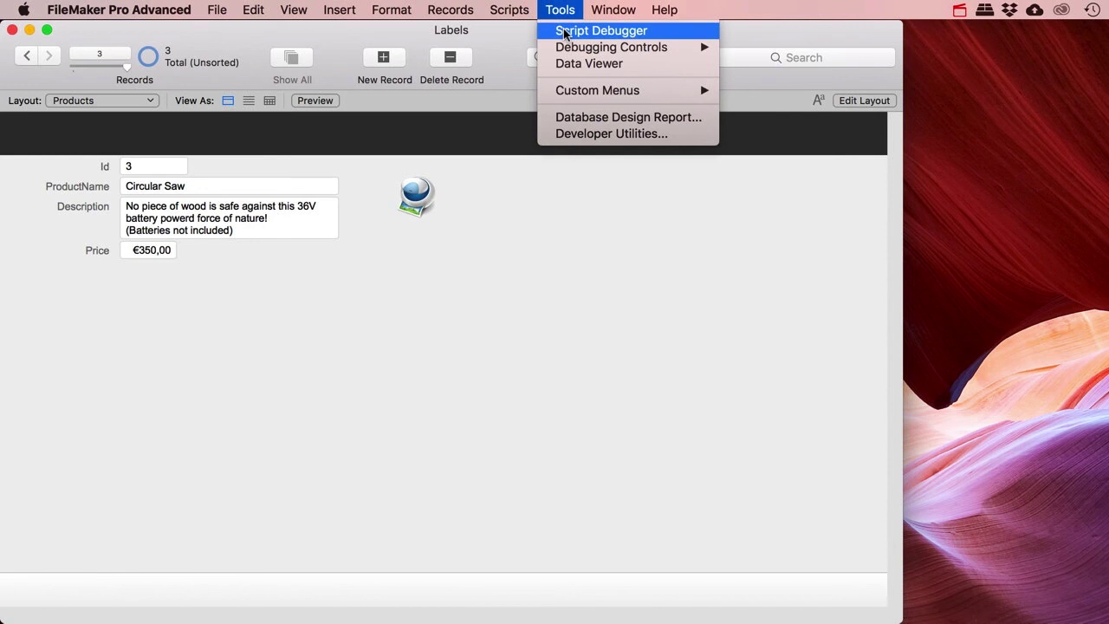
pyautogui.moveTo(509, 10)
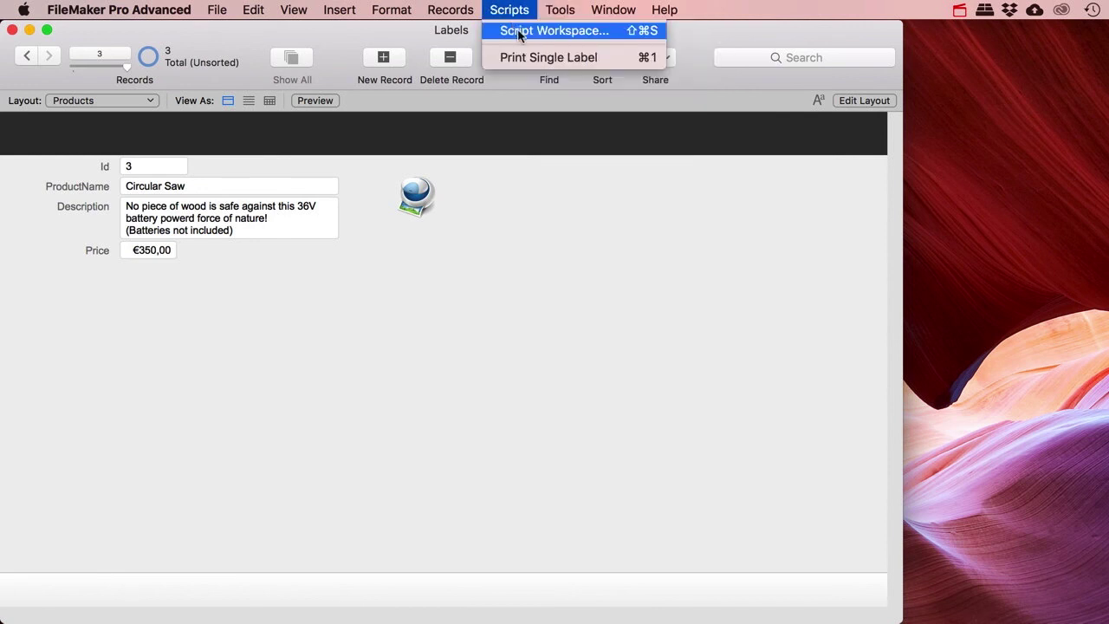
pyautogui.click(513, 12)
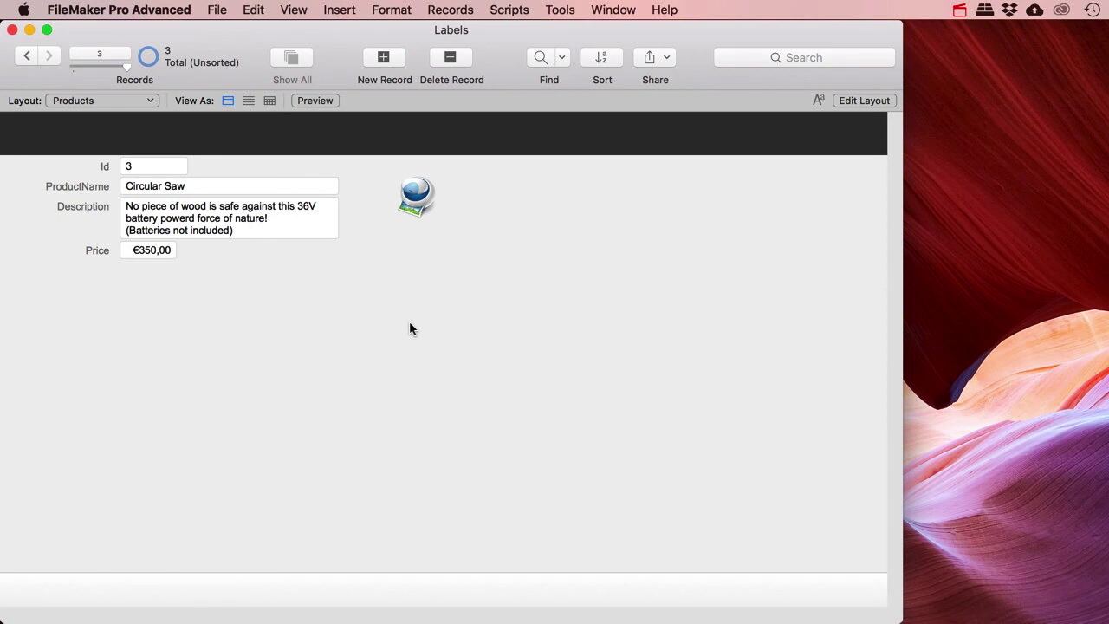
# Create a Number field named g_AmountOfPrints in the Products table
pyautogui.click(221, 11)
pyautogui.moveTo(257, 167)
pyautogui.click(486, 170)
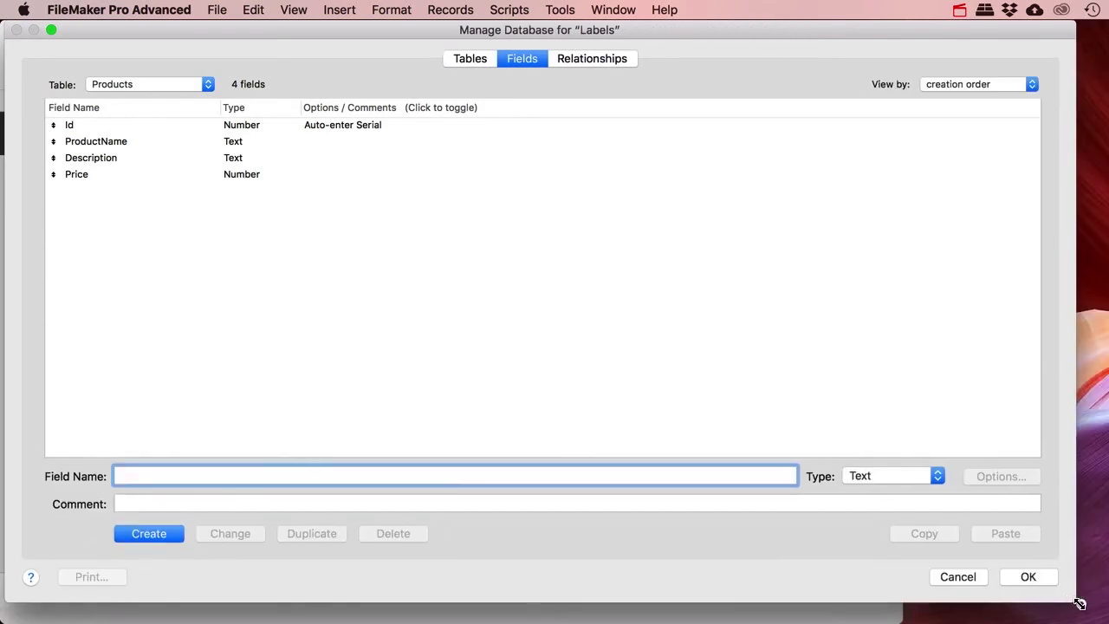
pyautogui.write('g_')
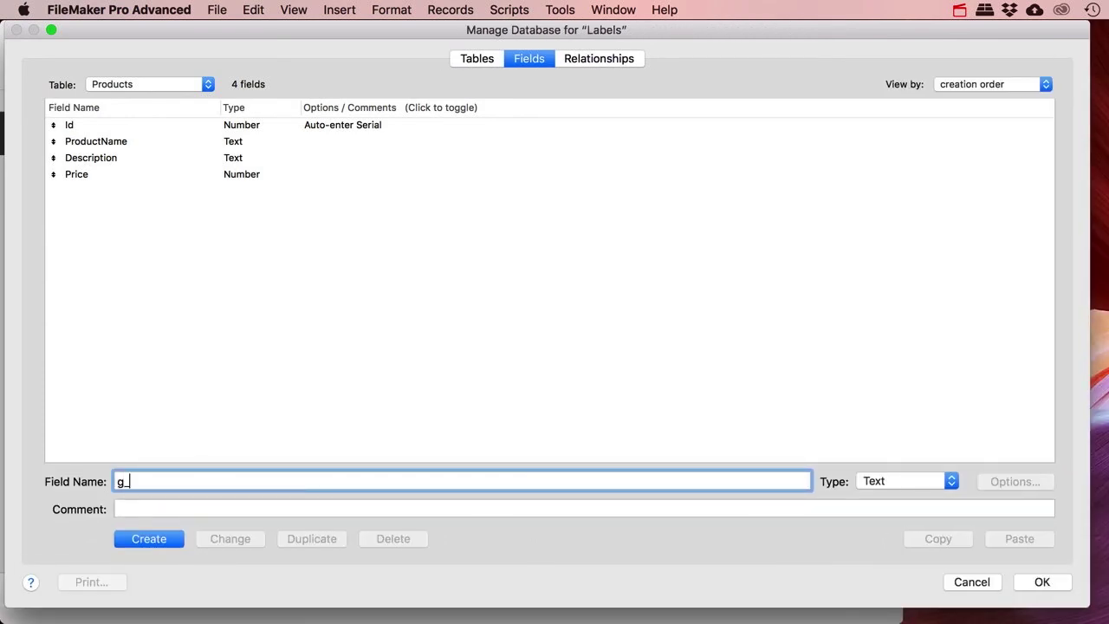
pyautogui.write('AmountOfPrints')
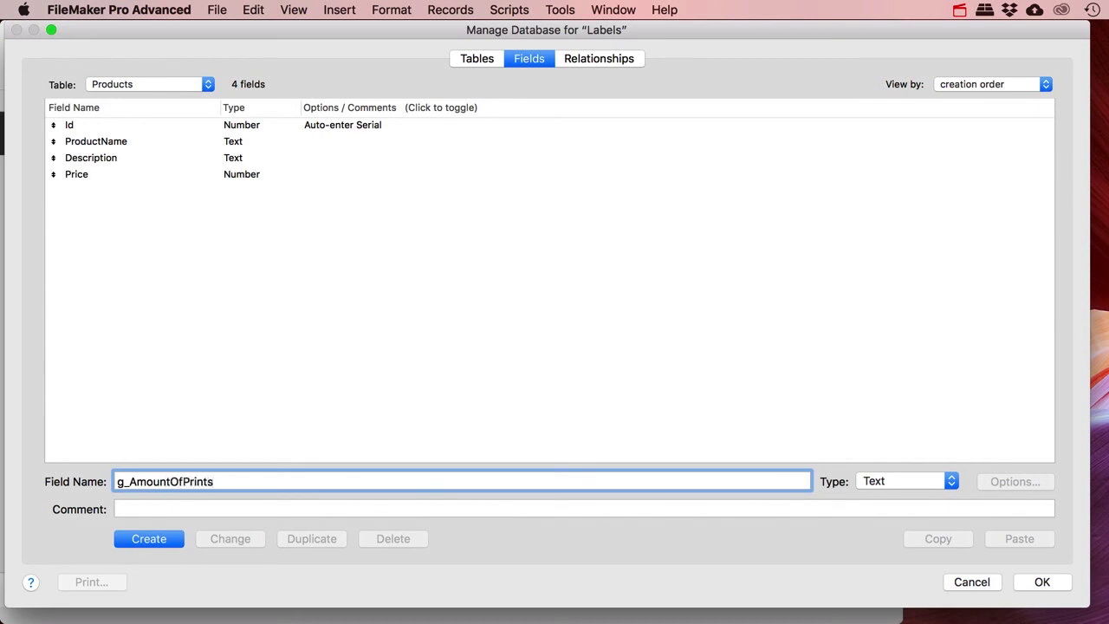
pyautogui.press('super+n')
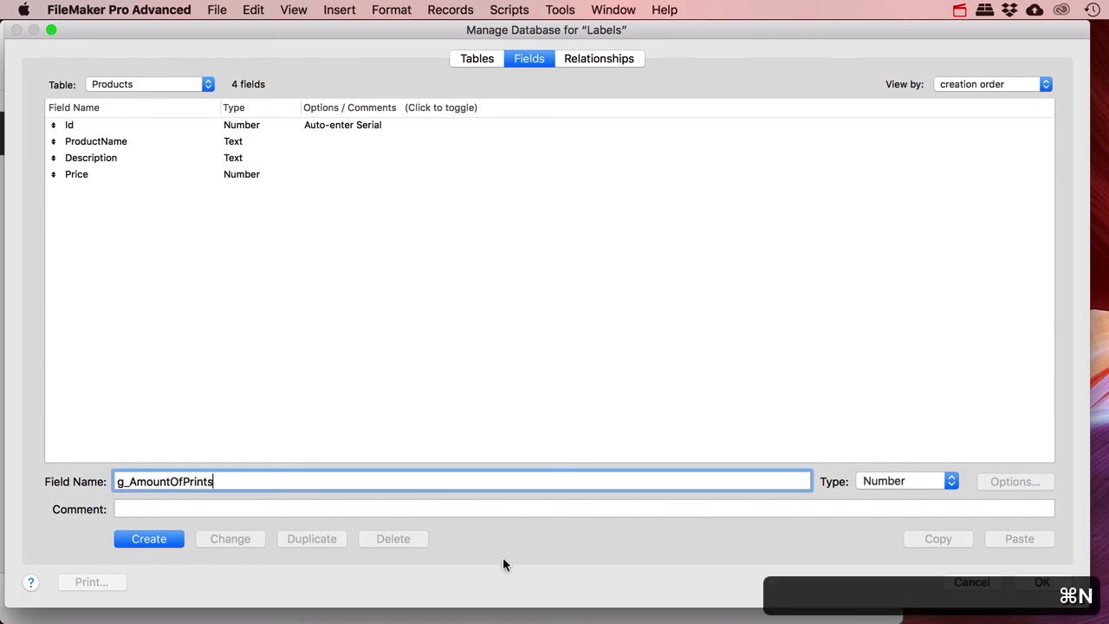
pyautogui.click(153, 542)
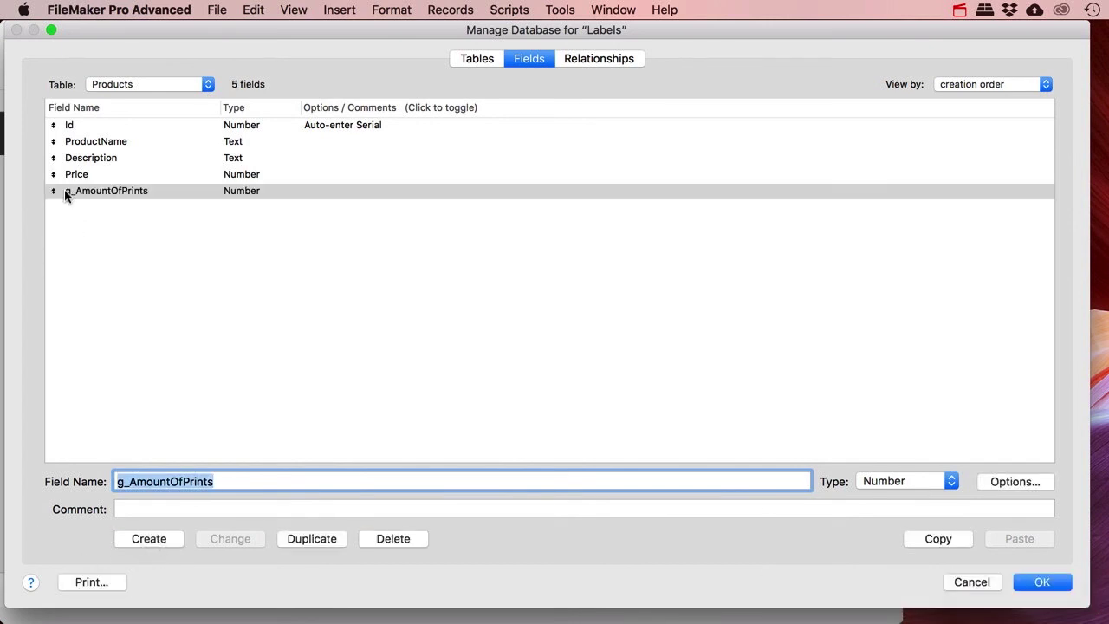
# Turn on global storage for the g_AmountOfPrints field and accept the database changes
pyautogui.doubleClick(114, 190)
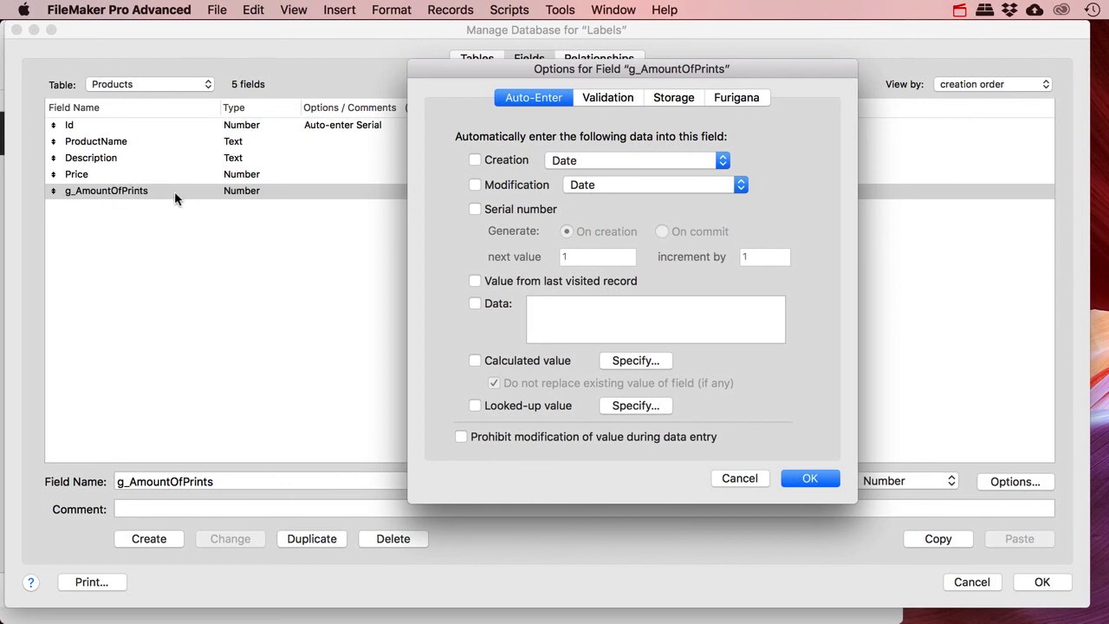
pyautogui.click(680, 97)
pyautogui.click(471, 195)
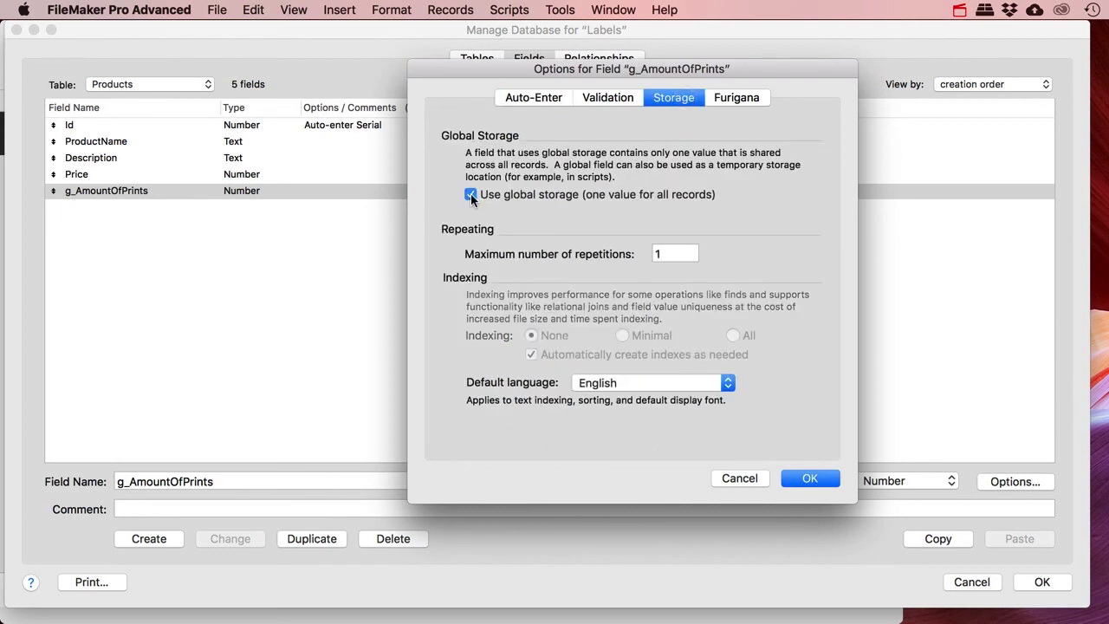
pyautogui.click(809, 478)
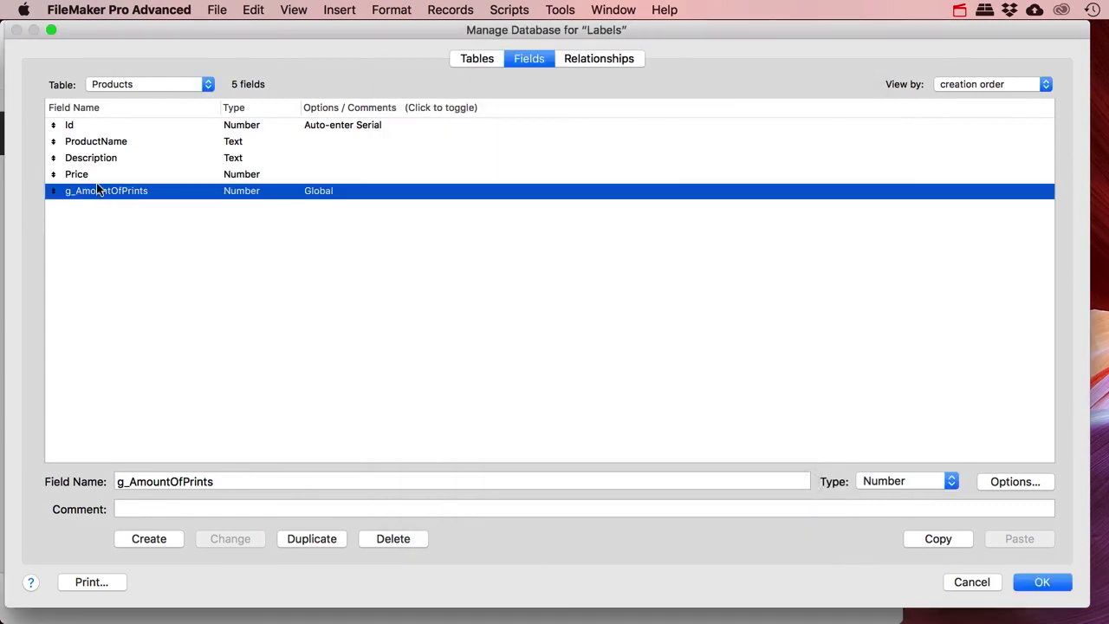
pyautogui.click(1039, 583)
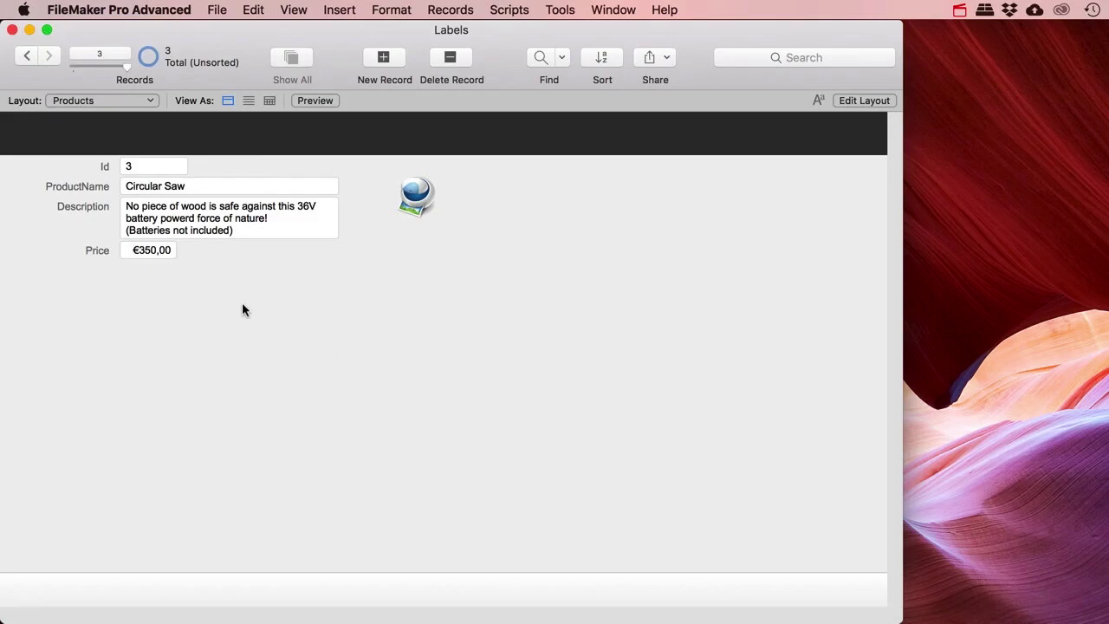
# Create a new script named Print Multiple labels in the Script Workspace
pyautogui.click(510, 11)
pyautogui.click(523, 32)
pyautogui.moveTo(269, 58); pyautogui.dragTo(255, 50)
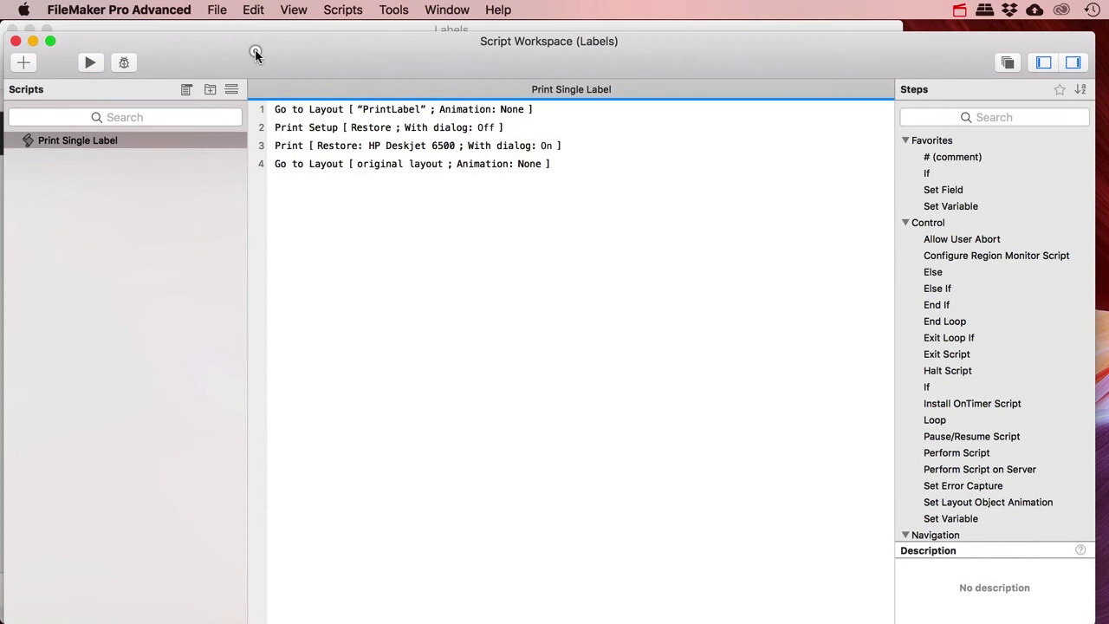
pyautogui.click(90, 177)
pyautogui.click(23, 63)
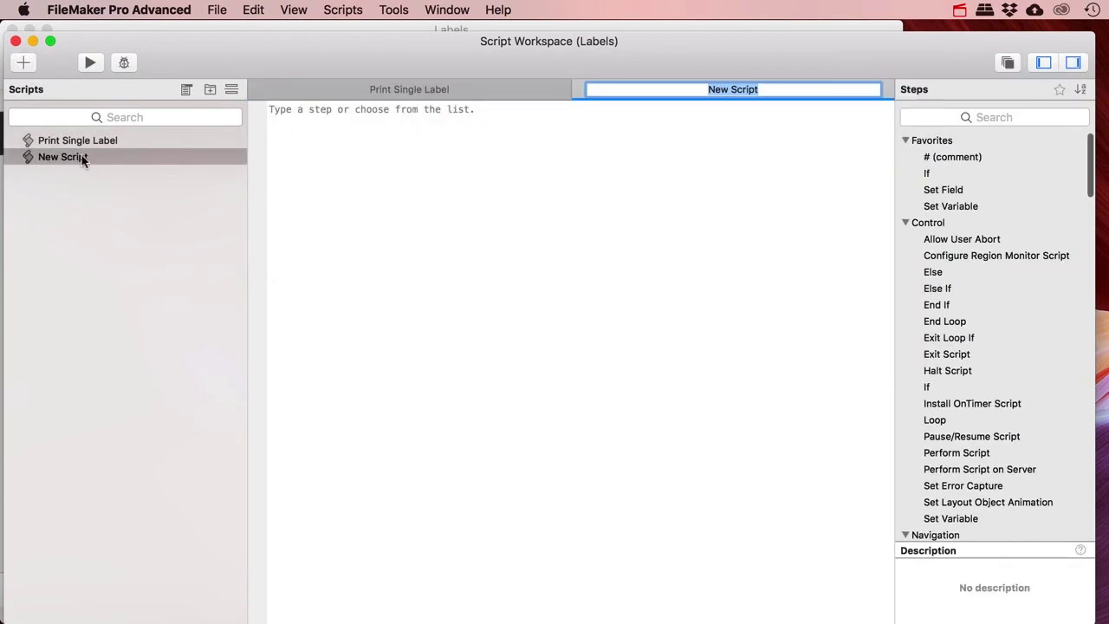
pyautogui.write('Print Multiple')
pyautogui.write('els')
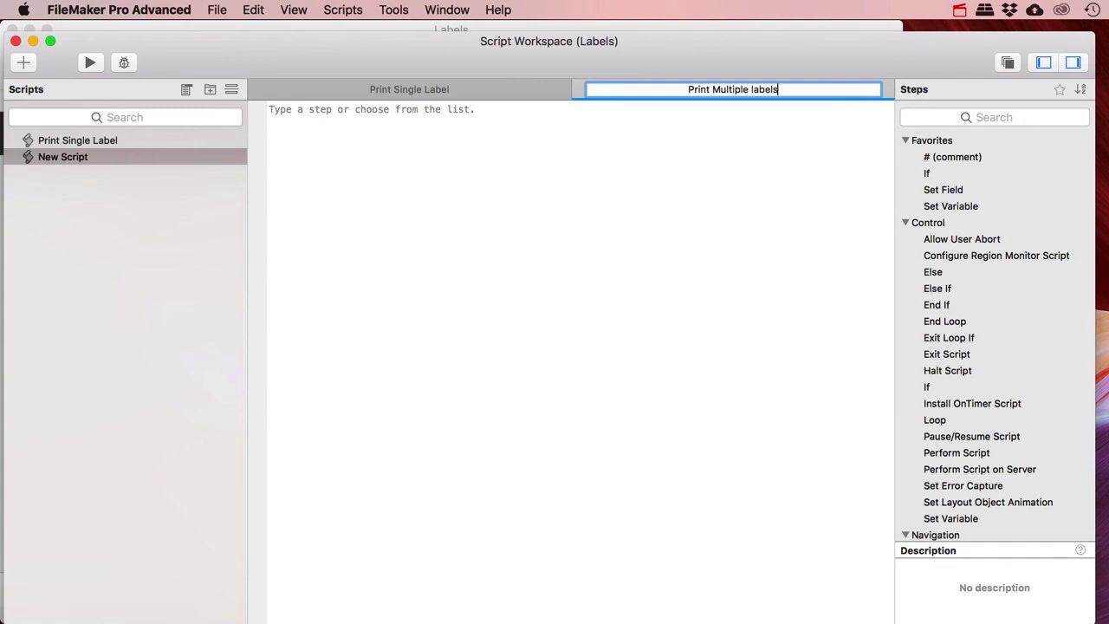
# Copy all four script steps from Print Single Label into the Print Multiple labels script
pyautogui.press('Return')
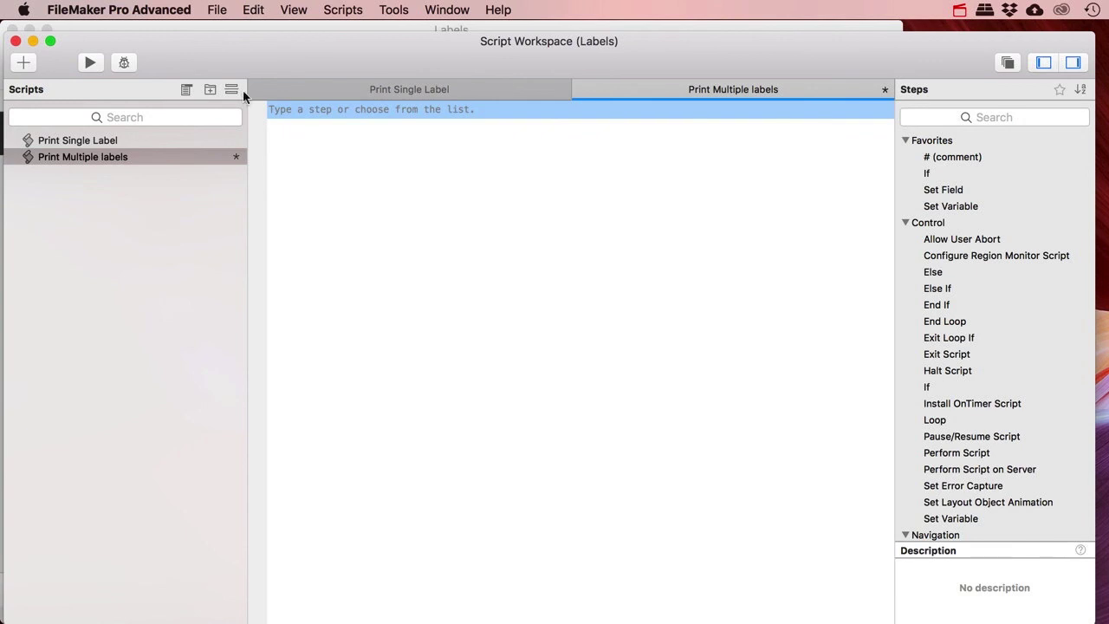
pyautogui.click(108, 140)
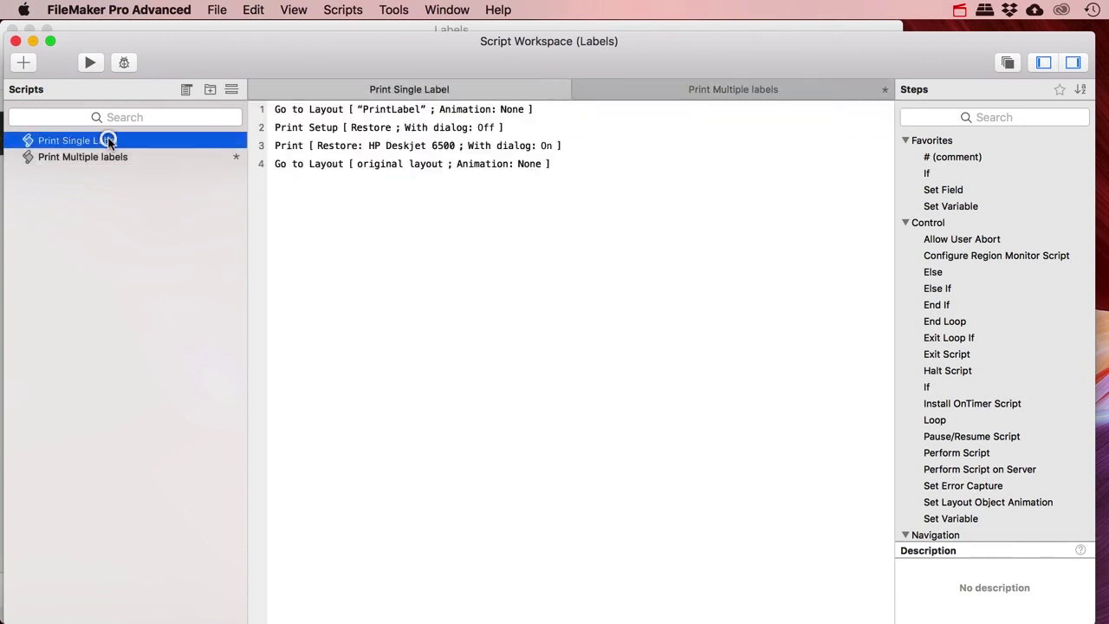
pyautogui.click(284, 112)
pyautogui.keyDown('shift'); pyautogui.click(299, 128); pyautogui.keyUp('shift')
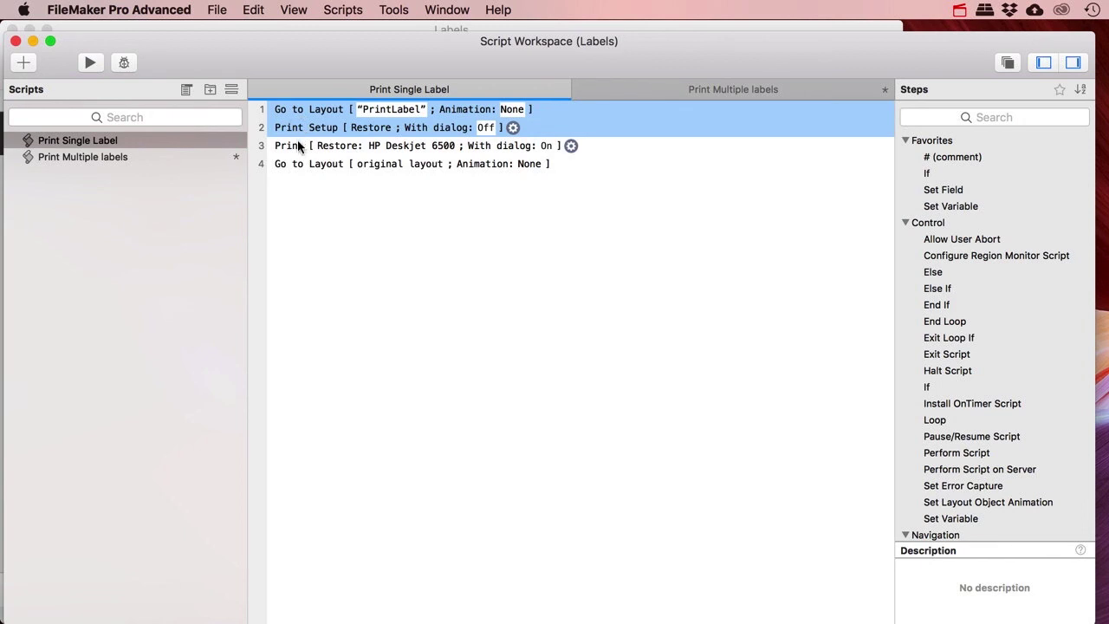
pyautogui.keyDown('shift'); pyautogui.click(299, 145); pyautogui.keyUp('shift')
pyautogui.keyDown('shift'); pyautogui.click(294, 164); pyautogui.keyUp('shift')
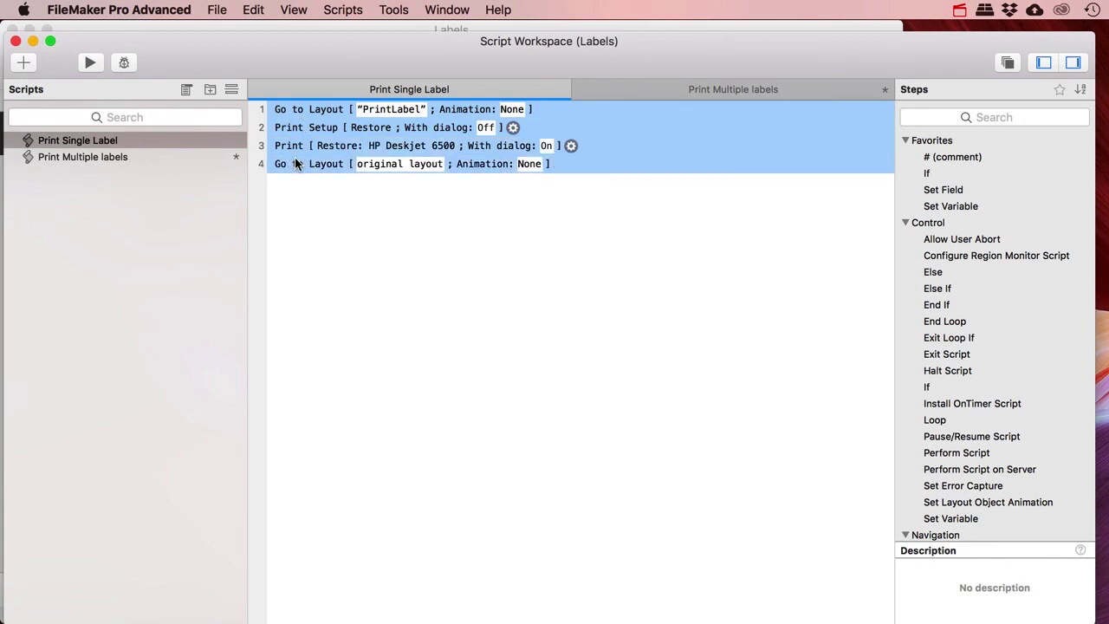
pyautogui.press('super+c')
pyautogui.click(126, 156)
pyautogui.press('super+v')
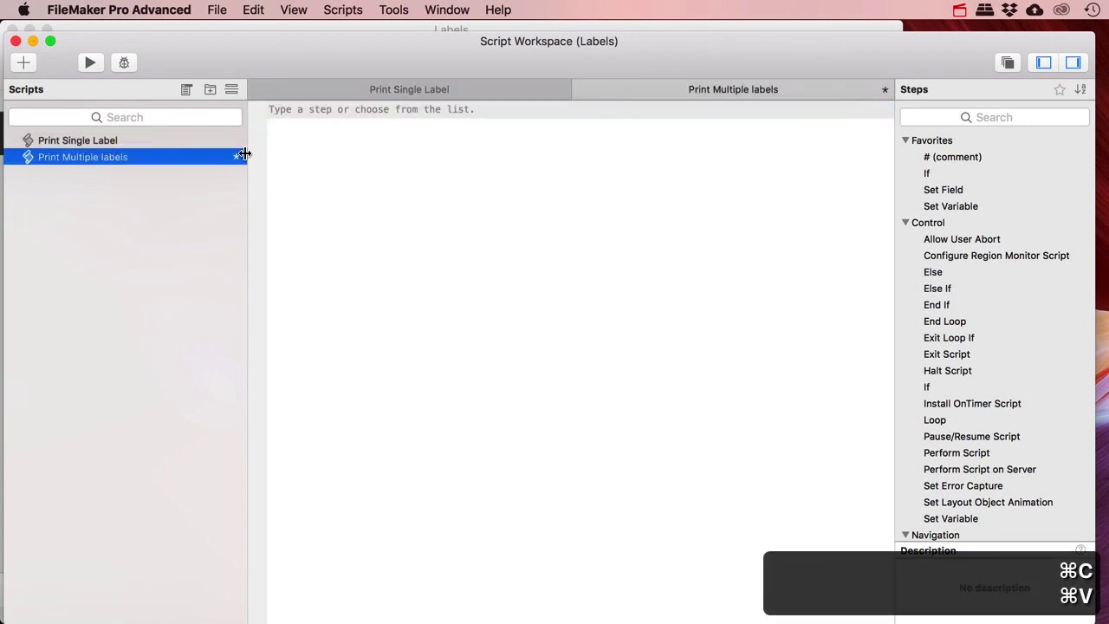
pyautogui.click(278, 154)
pyautogui.press('super+v')
pyautogui.click(302, 179)
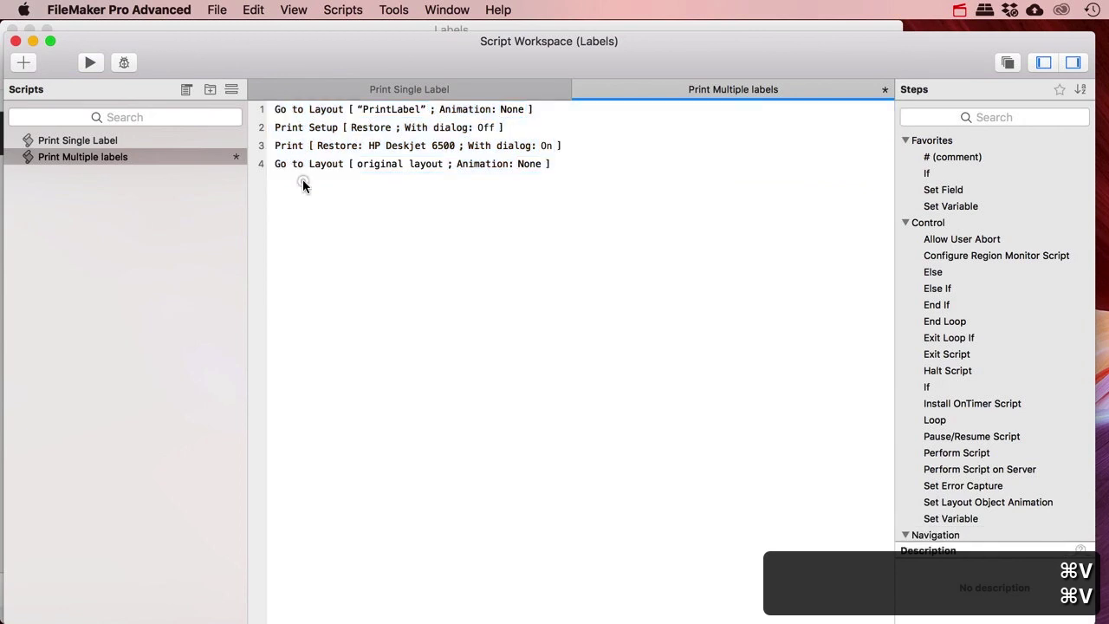
# Add a Show Custom Dialog step as the first step of the Print Multiple labels script
pyautogui.click(307, 113)
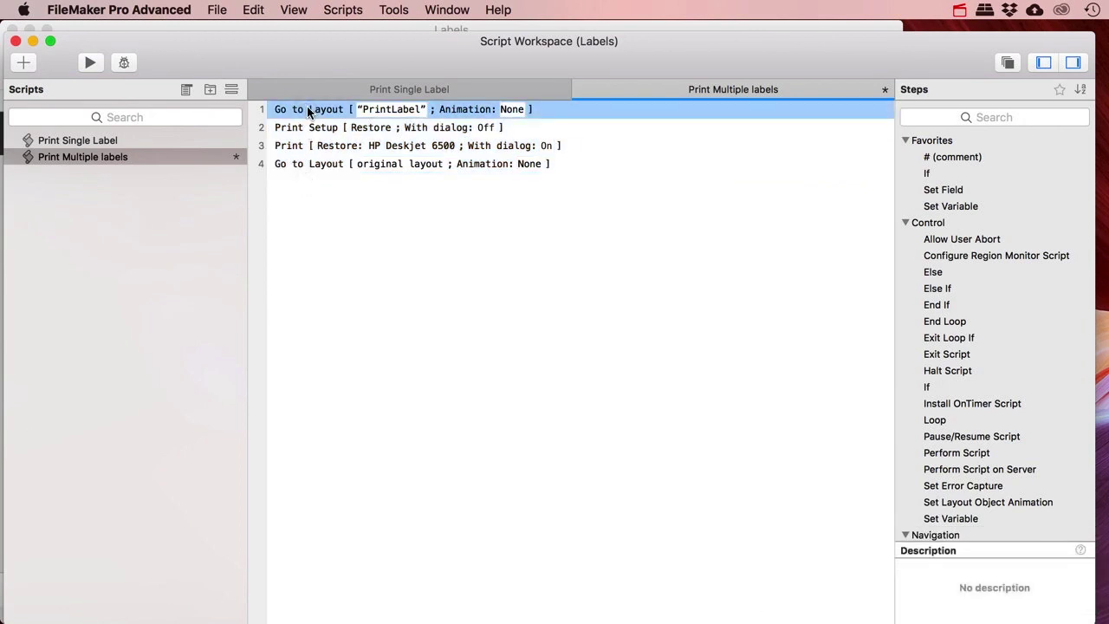
pyautogui.press('Return')
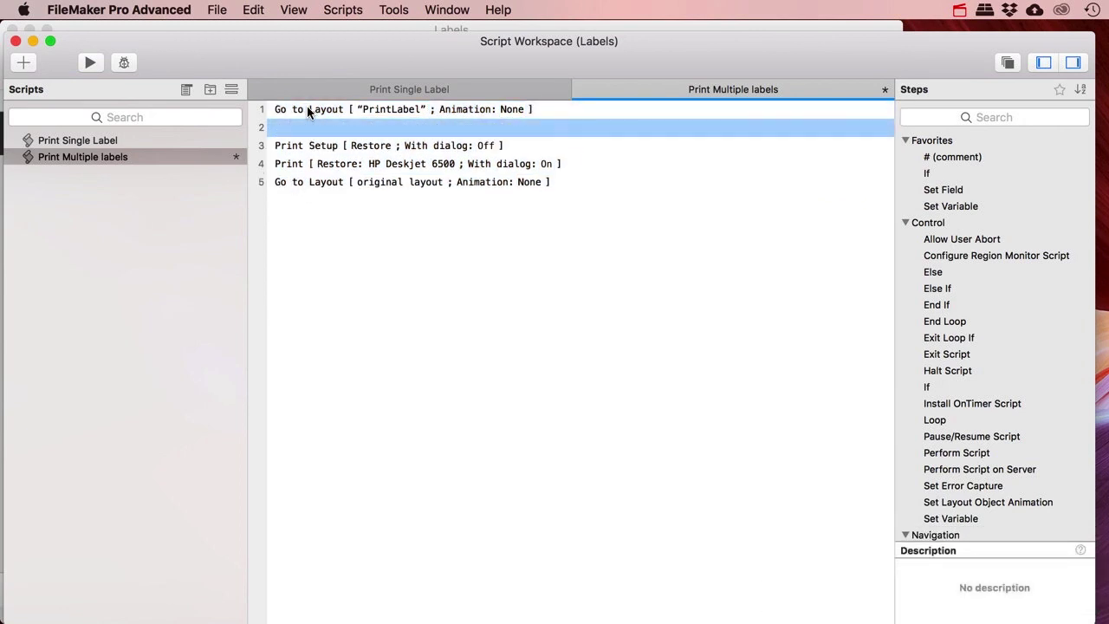
pyautogui.write('Show')
pyautogui.press('Down')
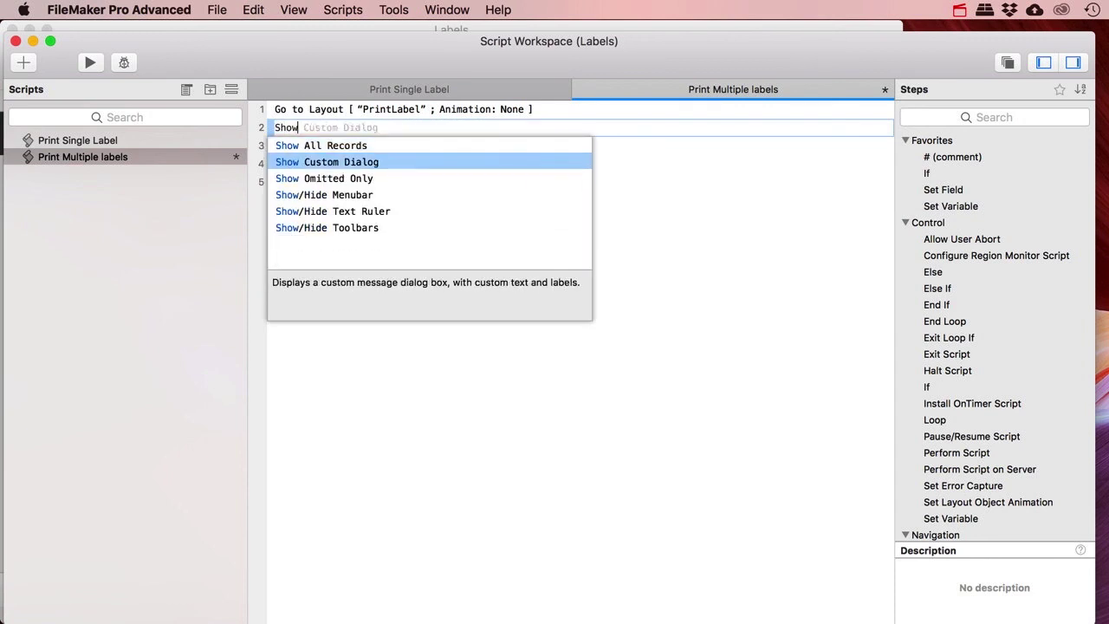
pyautogui.press('Return')
pyautogui.moveTo(302, 132); pyautogui.dragTo(308, 109)
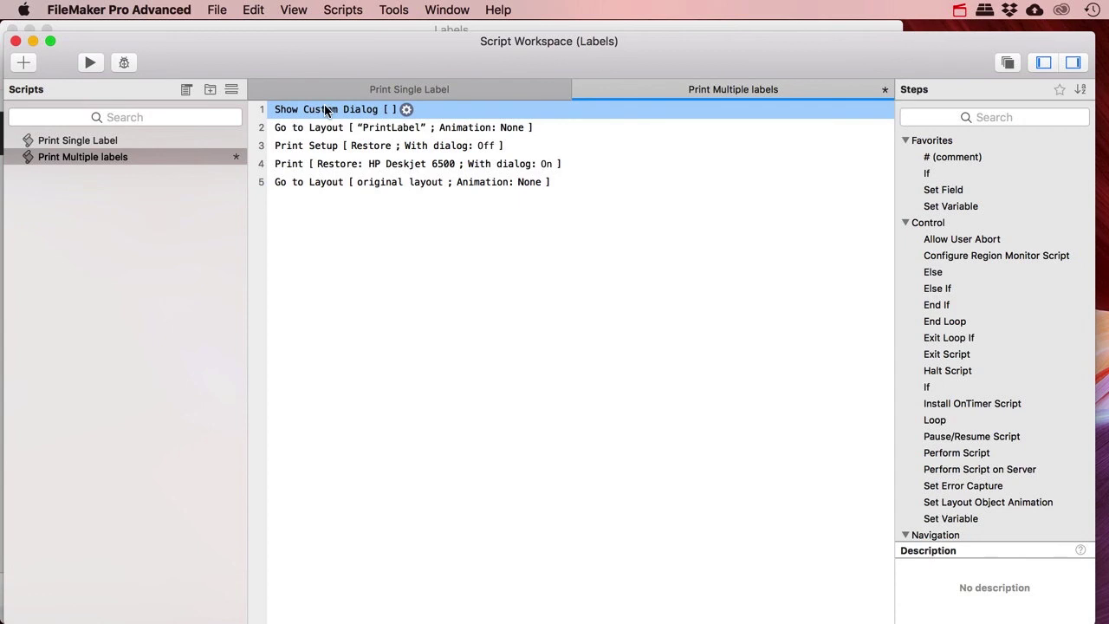
# Give the custom dialog the title "Amount to print" and the message "How many labels would you like to print?"
pyautogui.click(406, 110)
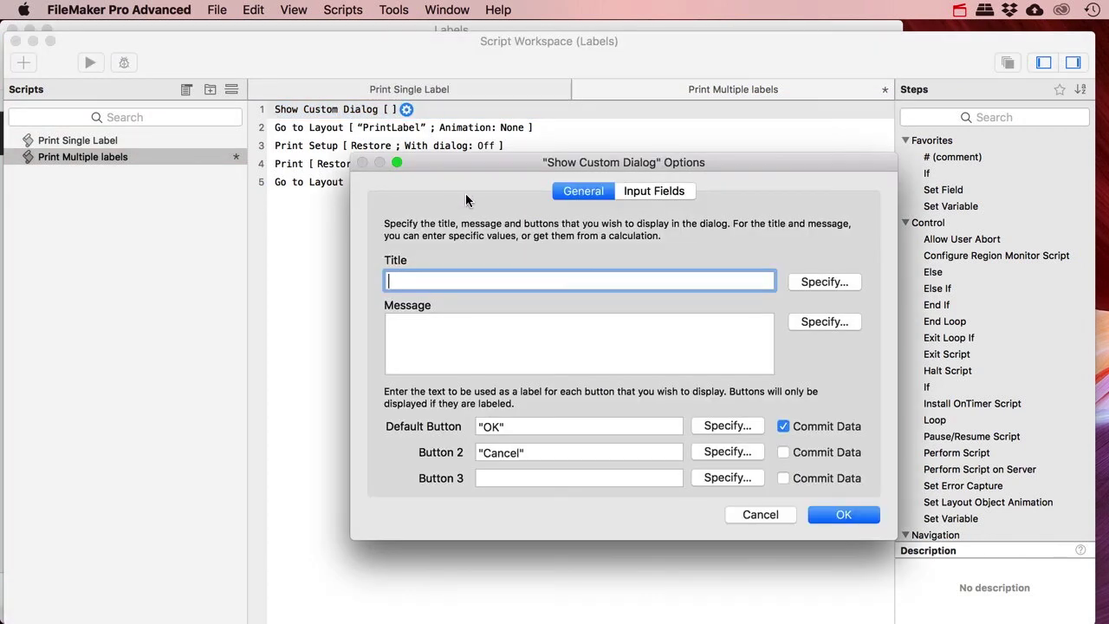
pyautogui.write('Amount to print')
pyautogui.press('Tab')
pyautogui.write('How man')
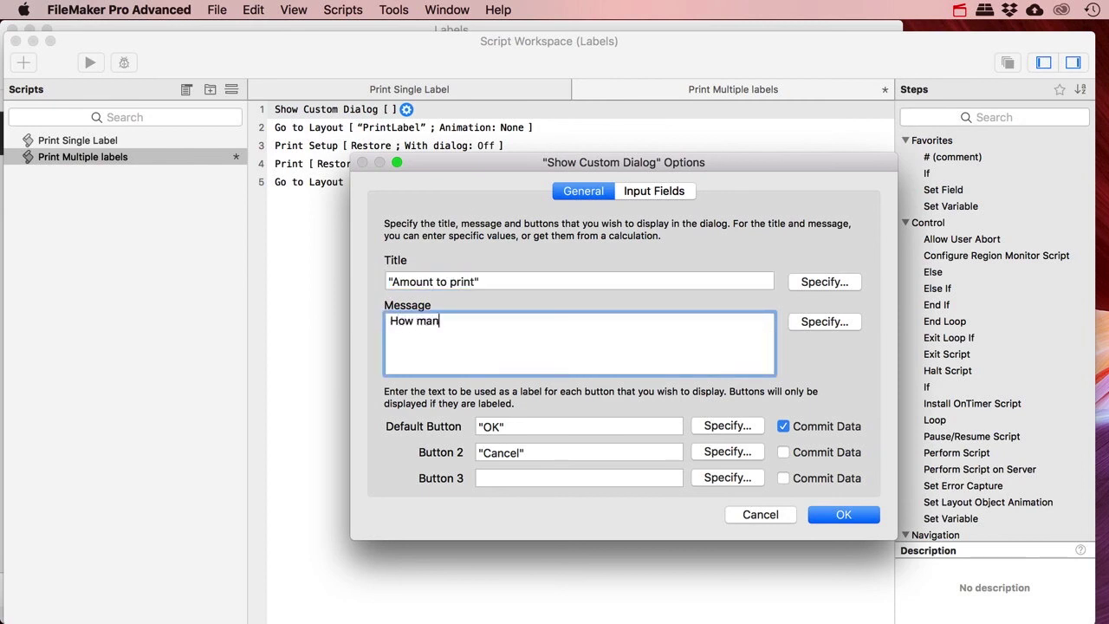
pyautogui.write('y labels would ')
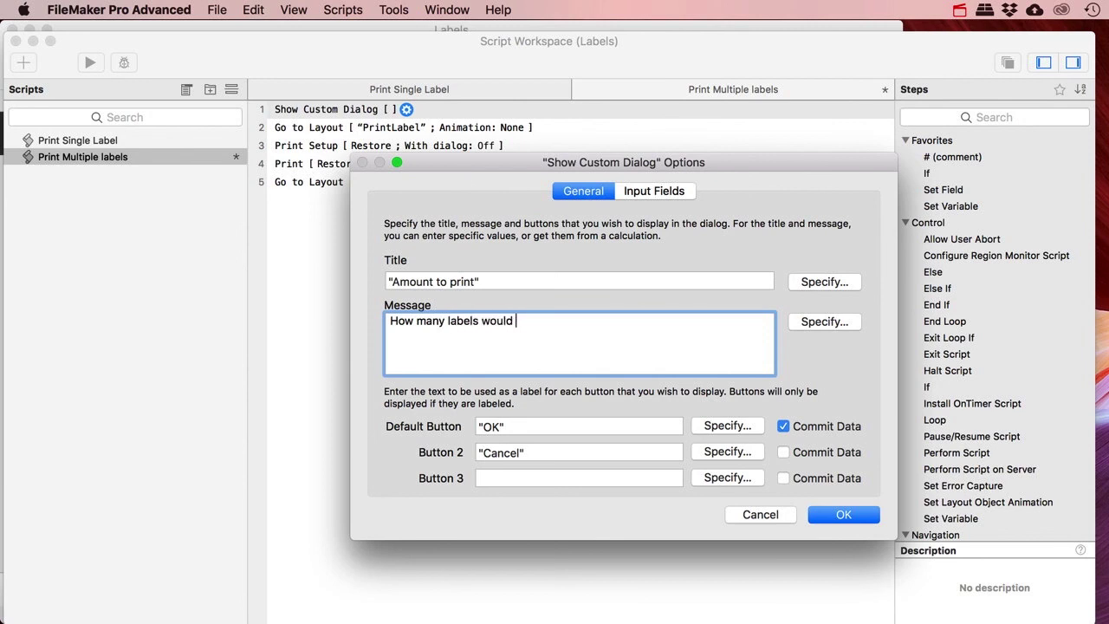
pyautogui.write('you like to print?')
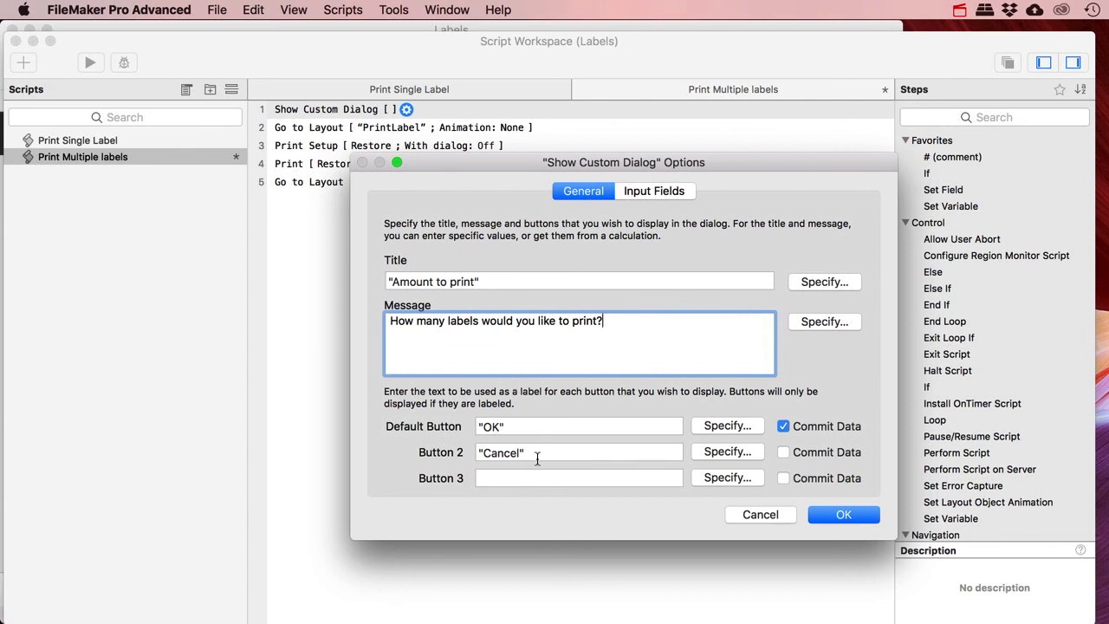
# Enable the custom dialog's first input field for Products::g_AmountOfPrints, label it "Amount:", and accept the dialog options
pyautogui.click(656, 194)
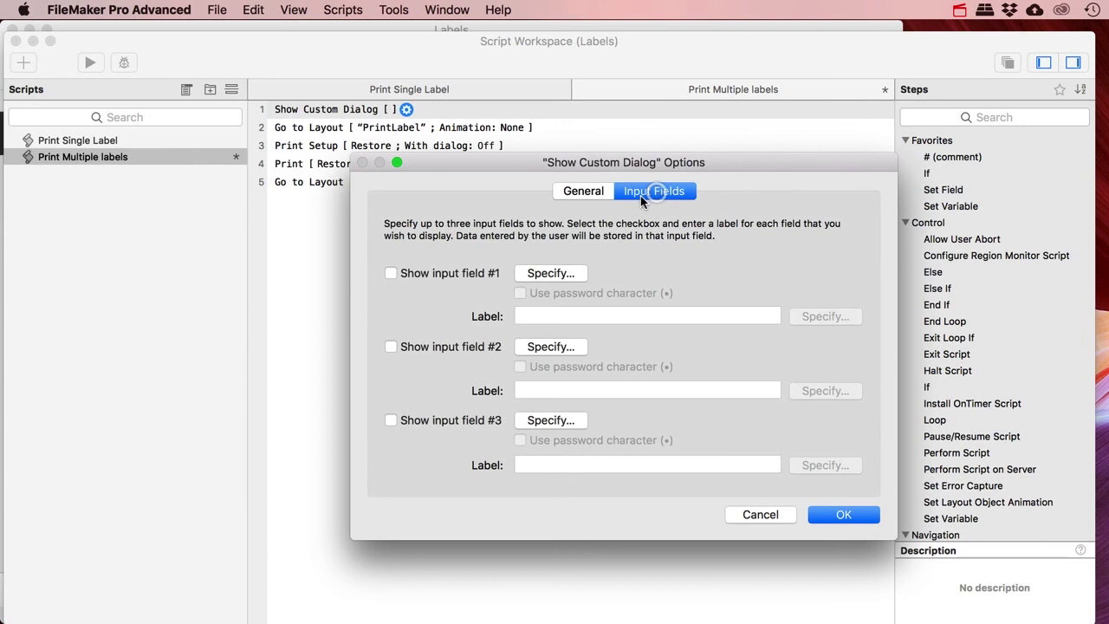
pyautogui.click(390, 273)
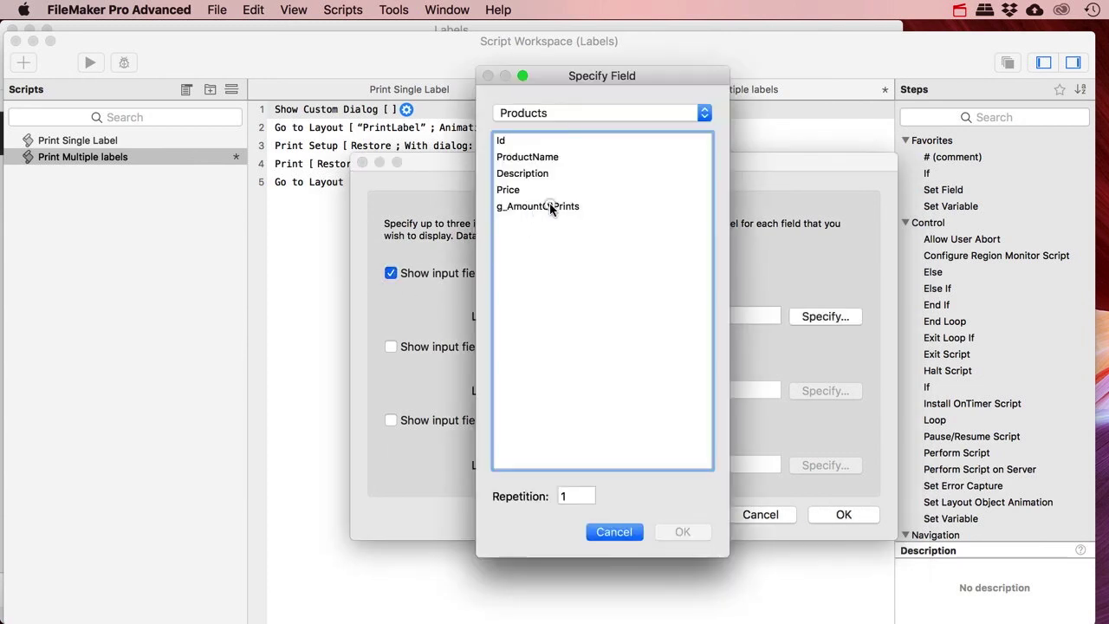
pyautogui.click(561, 207)
pyautogui.click(676, 532)
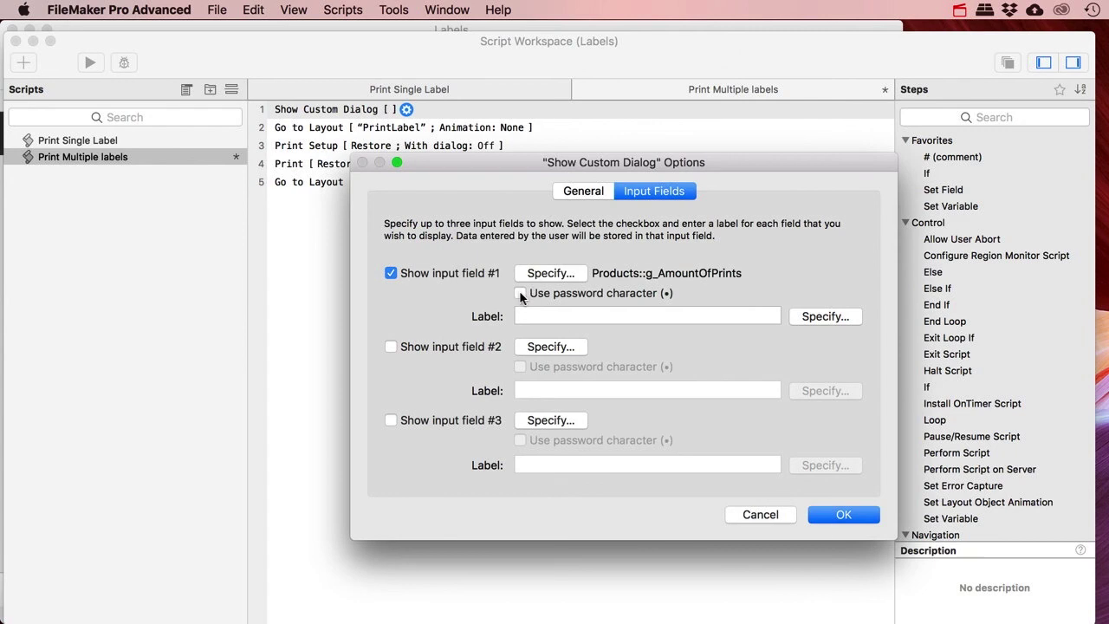
pyautogui.click(527, 318)
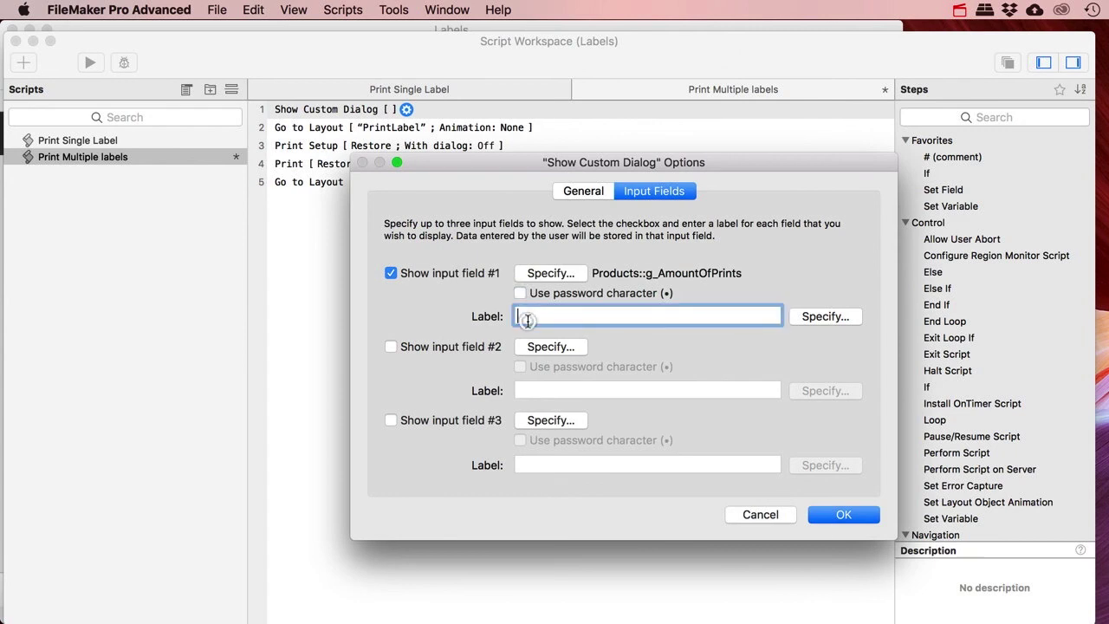
pyautogui.write('Amount:')
pyautogui.click(852, 515)
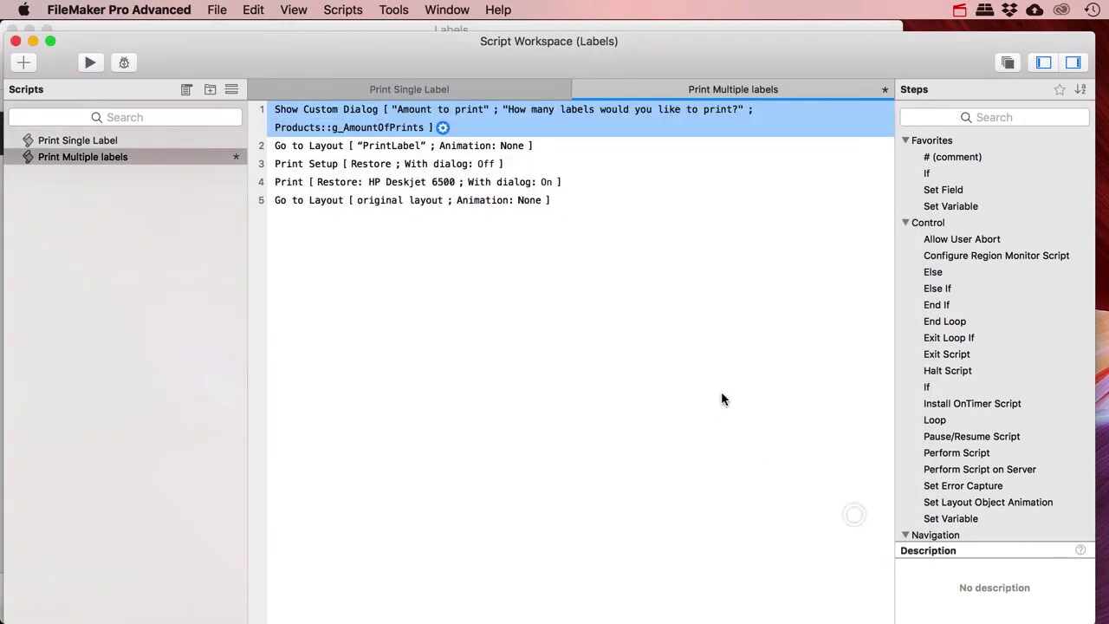
pyautogui.click(293, 145)
pyautogui.click(293, 109)
pyautogui.click(292, 147)
pyautogui.click(295, 116)
pyautogui.click(288, 145)
# Add a Set Field step before the Show Custom Dialog step in the Print Multiple labels script
pyautogui.click(289, 113)
pyautogui.press('Return')
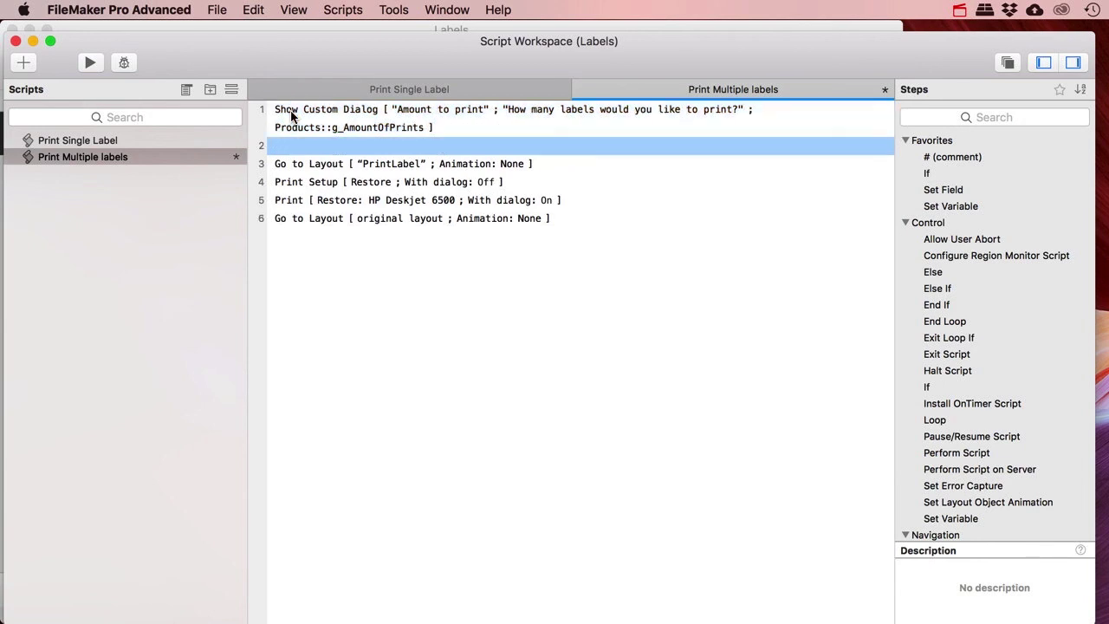
pyautogui.write('Set fie')
pyautogui.press('Return')
pyautogui.moveTo(285, 148); pyautogui.dragTo(289, 109)
# Make the Set Field step target Products::g_AmountOfPrints with a calculated result of 1
pyautogui.click(354, 110)
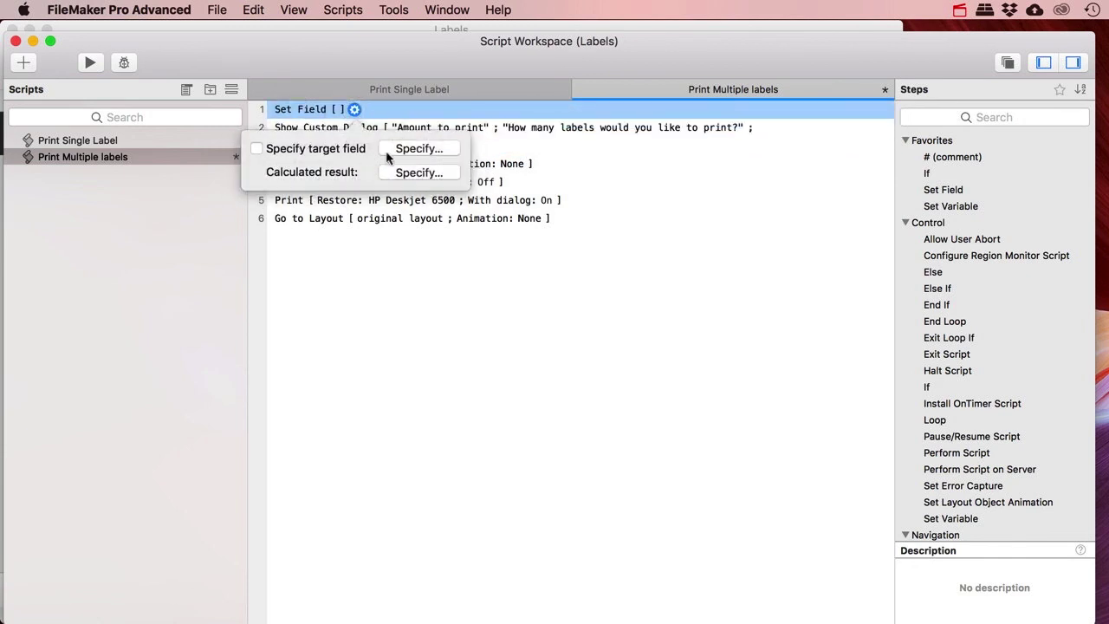
pyautogui.click(403, 150)
pyautogui.click(636, 251)
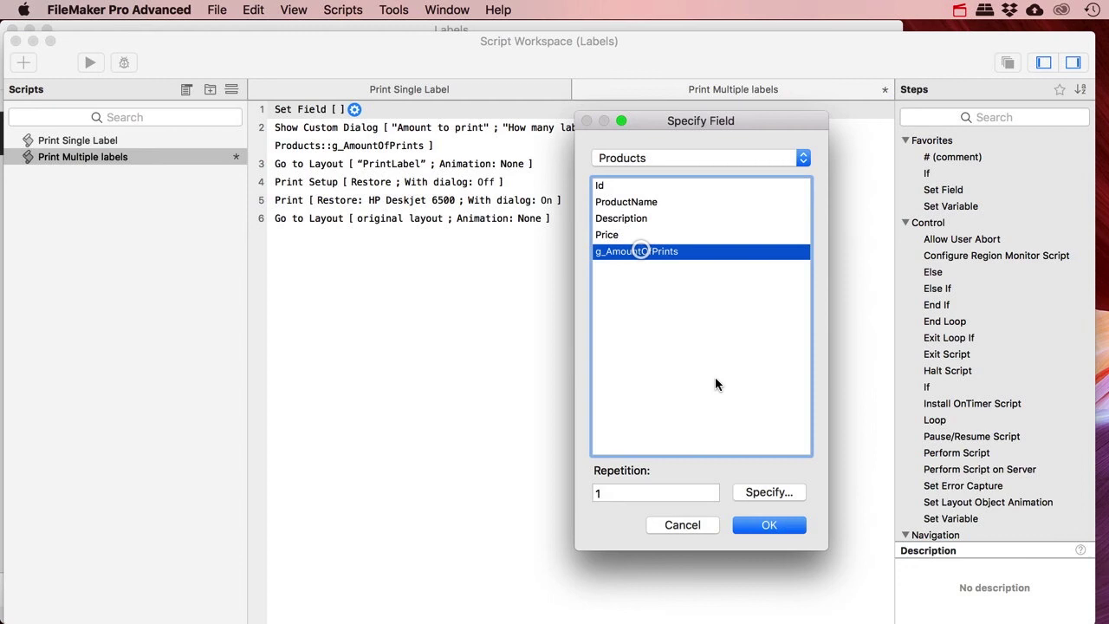
pyautogui.click(767, 524)
pyautogui.click(572, 173)
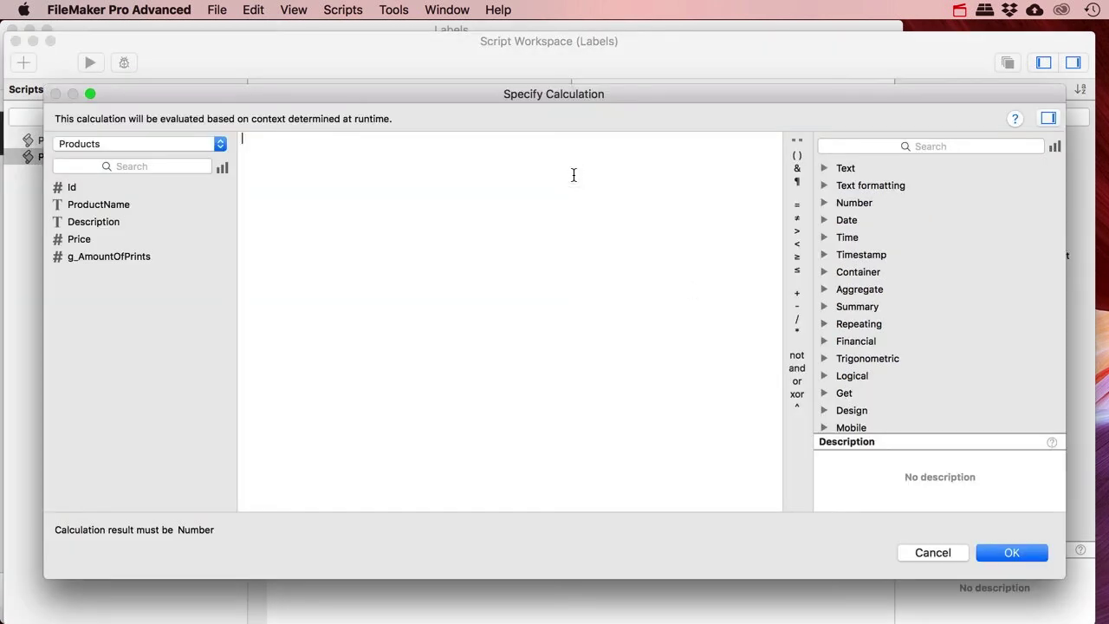
pyautogui.write('1')
pyautogui.click(992, 552)
pyautogui.click(310, 134)
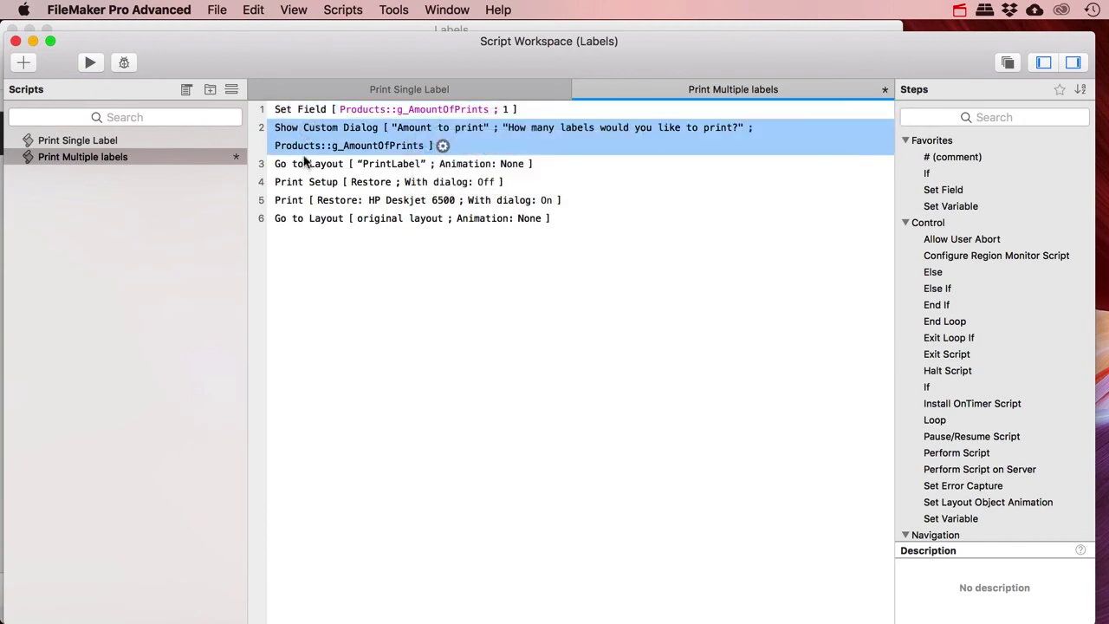
pyautogui.click(299, 110)
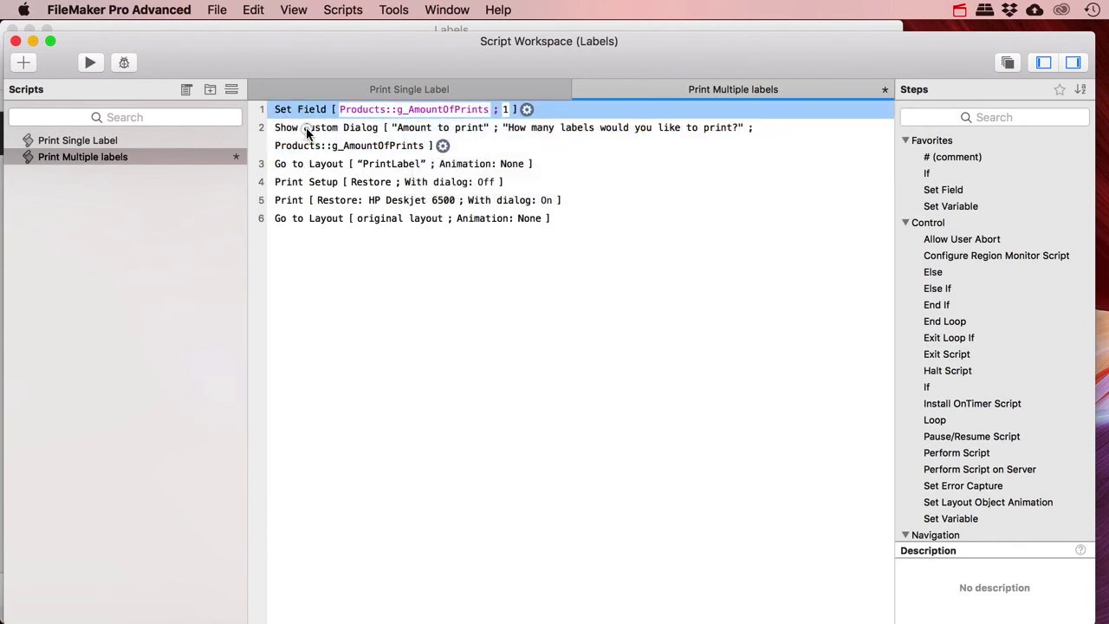
pyautogui.click(306, 133)
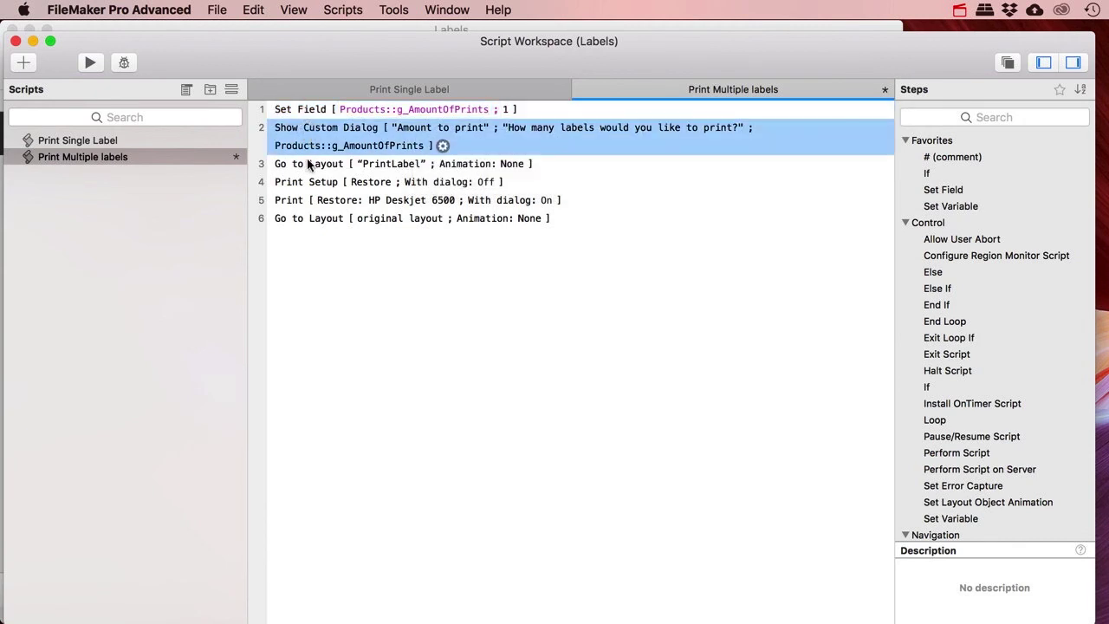
pyautogui.click(308, 165)
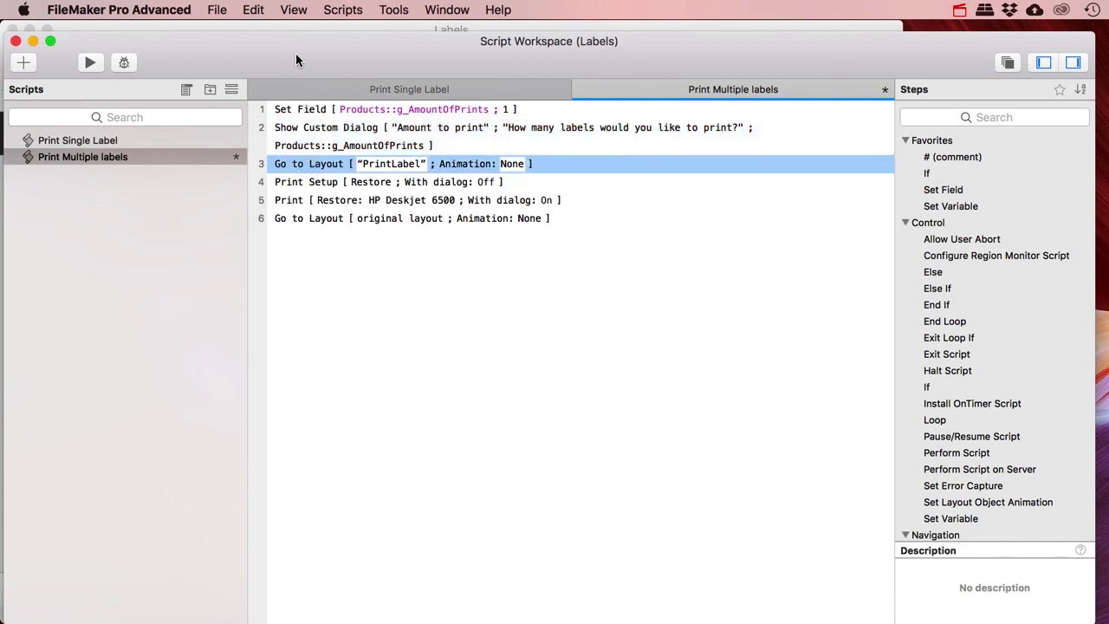
pyautogui.click(294, 142)
pyautogui.click(290, 165)
pyautogui.click(293, 142)
# Save the Print Multiple labels script and move the Script Workspace window to uncover the Labels window's toolbar
pyautogui.press('super+s')
pyautogui.moveTo(302, 45); pyautogui.dragTo(308, 153)
# Insert an If step directly after the Show Custom Dialog step
pyautogui.click(309, 278)
pyautogui.click(309, 251)
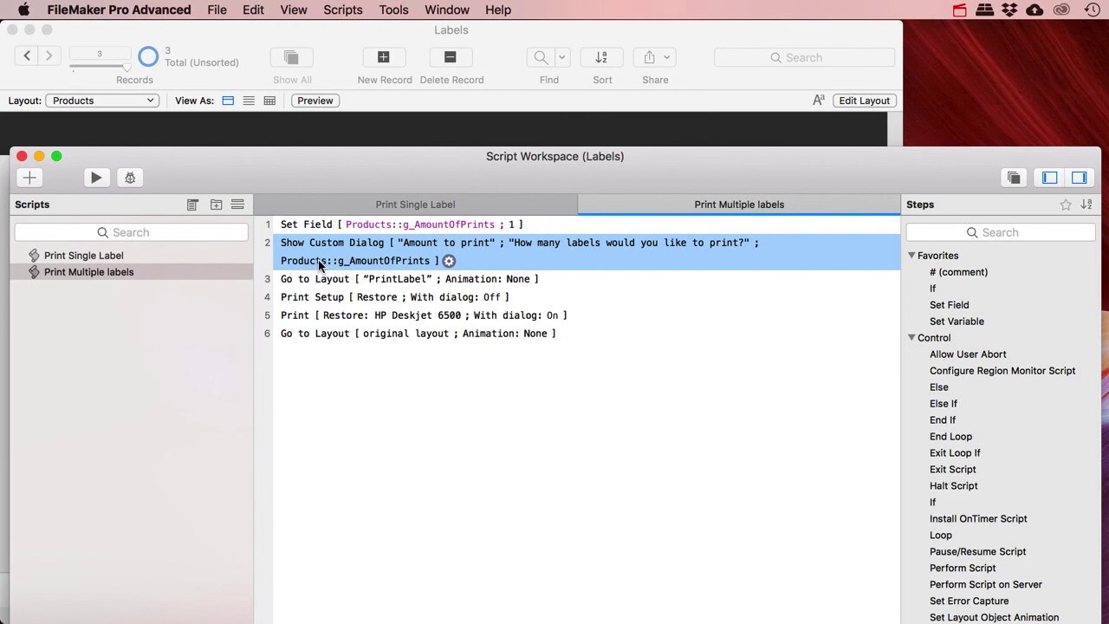
pyautogui.press('Return')
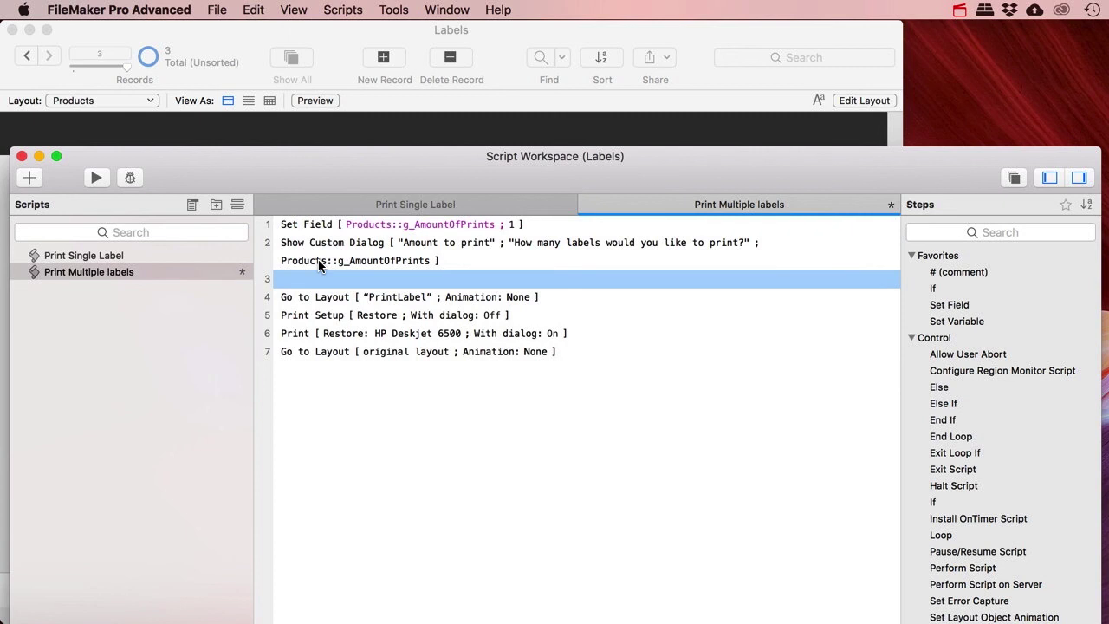
pyautogui.write('If')
pyautogui.press('Return')
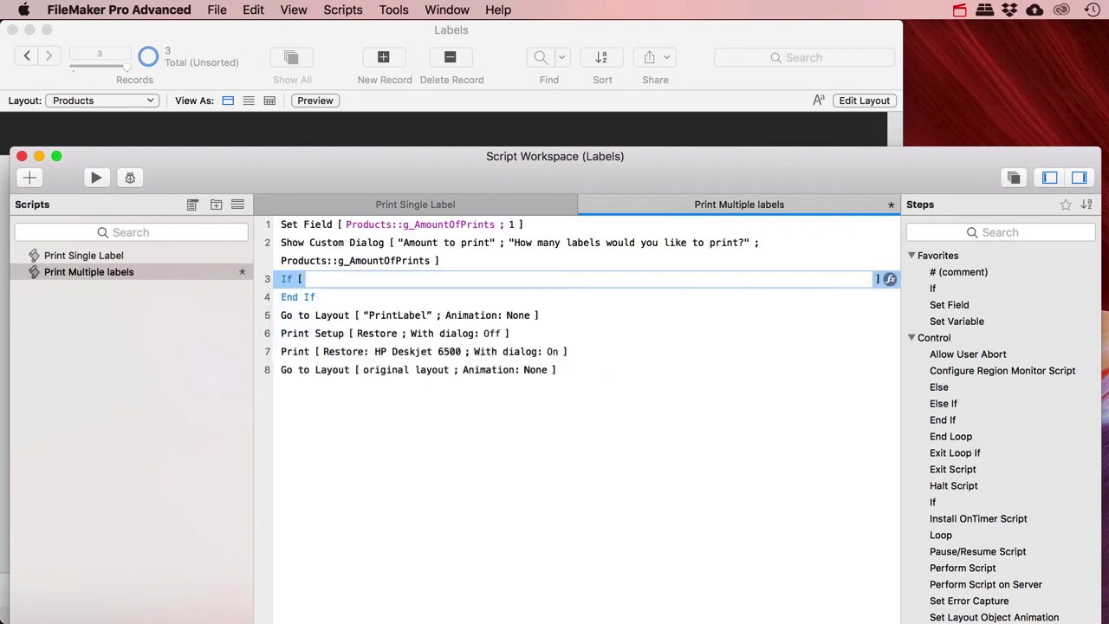
# Set the If condition to Get ( LastMessageChoice ) = 2
pyautogui.write('Get ')
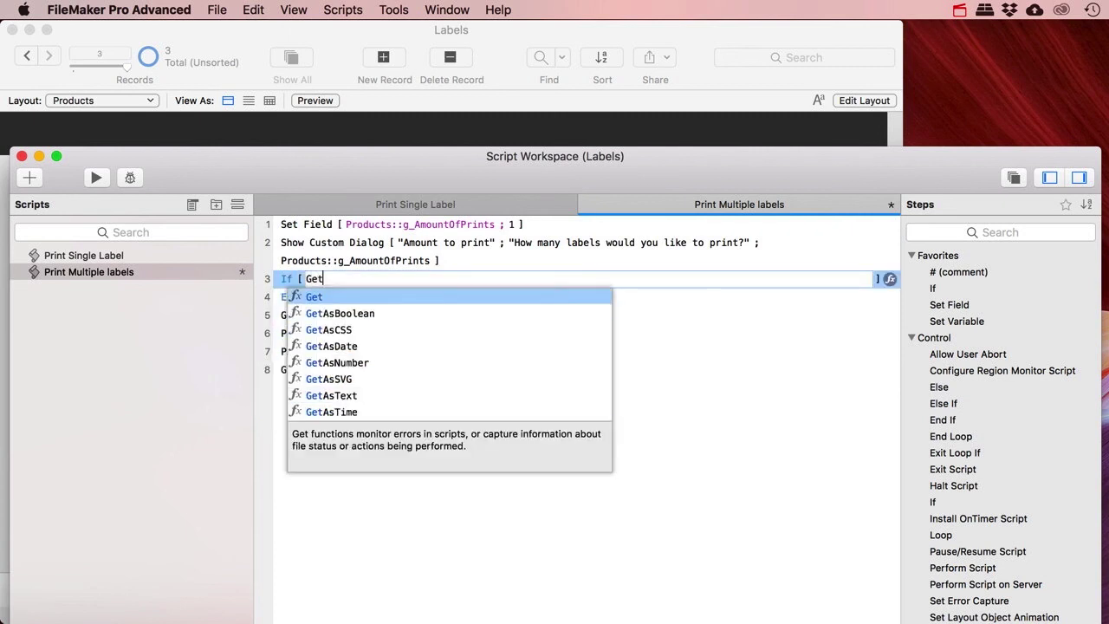
pyautogui.write('( Las')
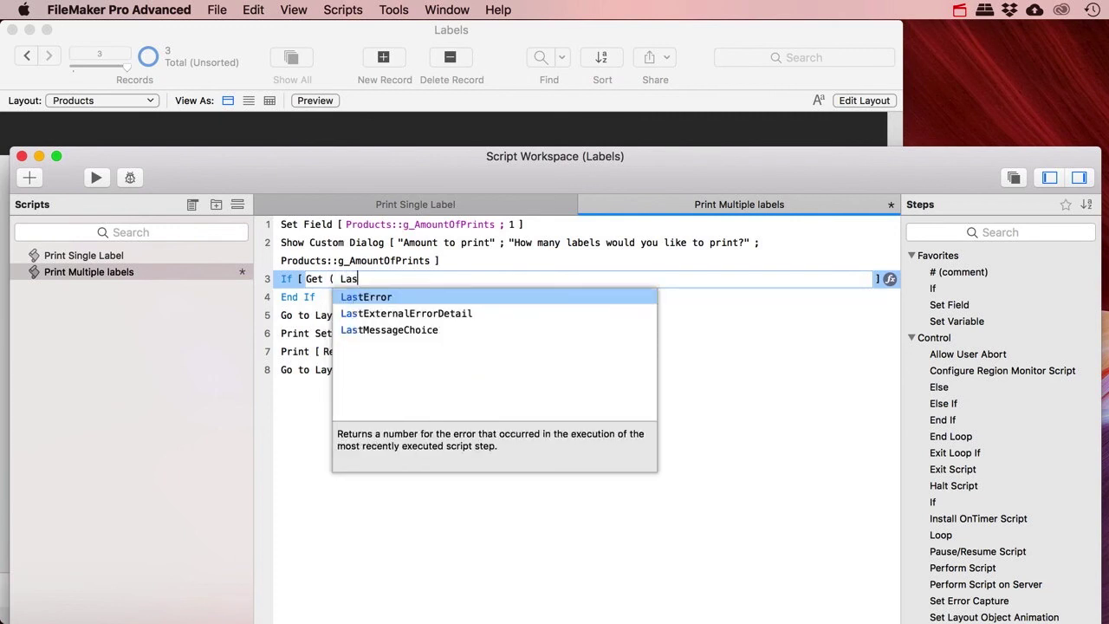
pyautogui.press('Down')
pyautogui.press('Down')
pyautogui.press('Return')
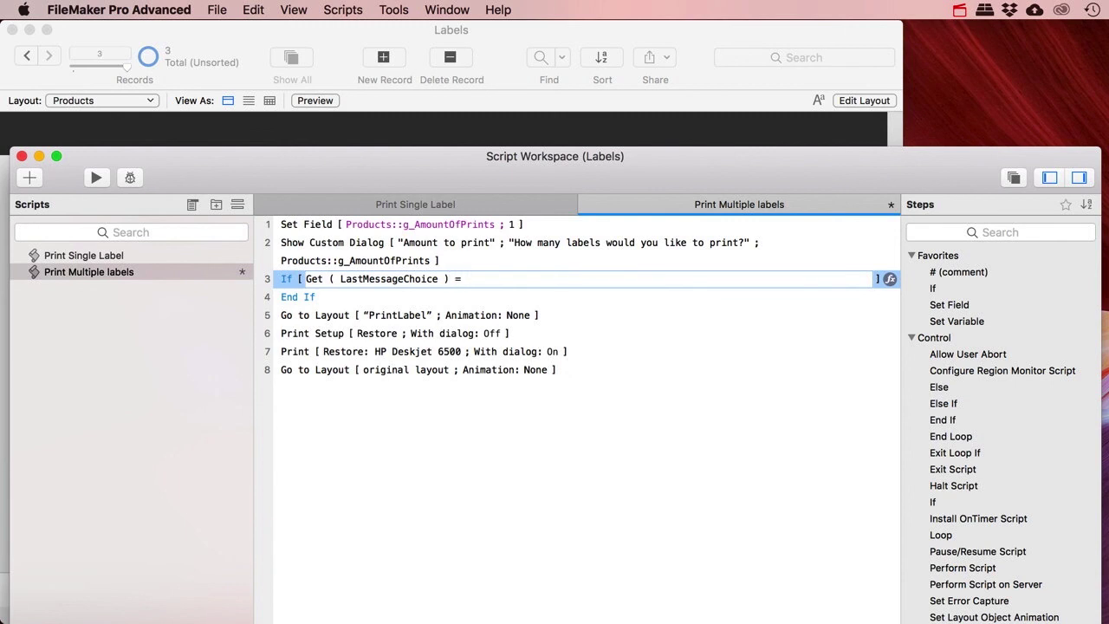
pyautogui.write('= 2')
pyautogui.press('Return')
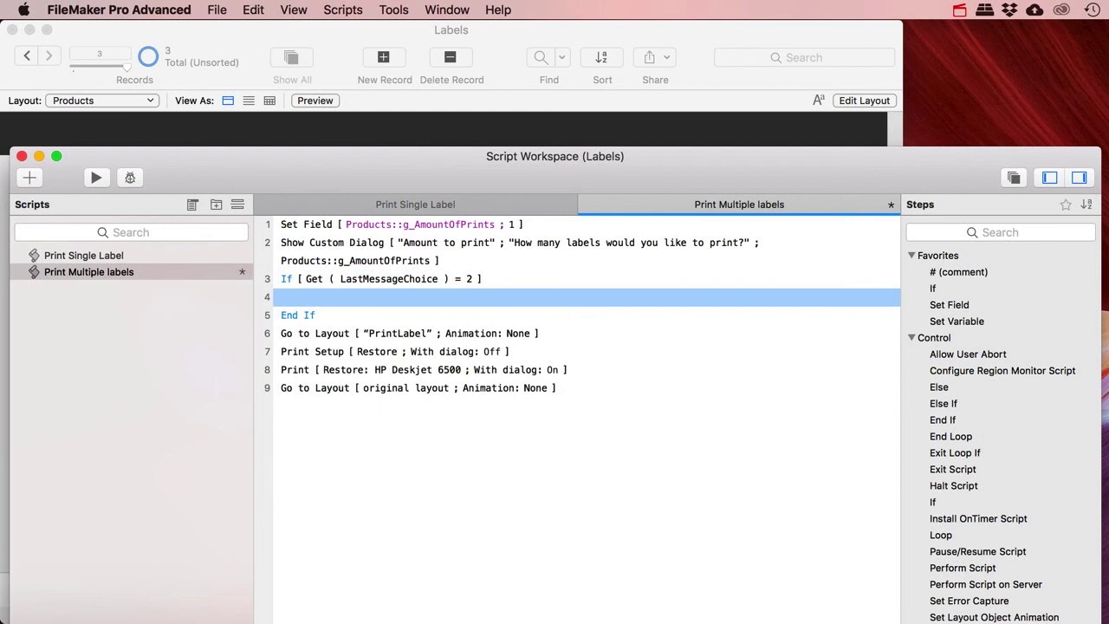
# Add a Halt Script step inside the If block and save the Print Multiple labels script, uncovering the product record
pyautogui.write('Halt')
pyautogui.press('Return')
pyautogui.click(295, 317)
pyautogui.press('super+s')
pyautogui.moveTo(297, 161); pyautogui.dragTo(310, 344)
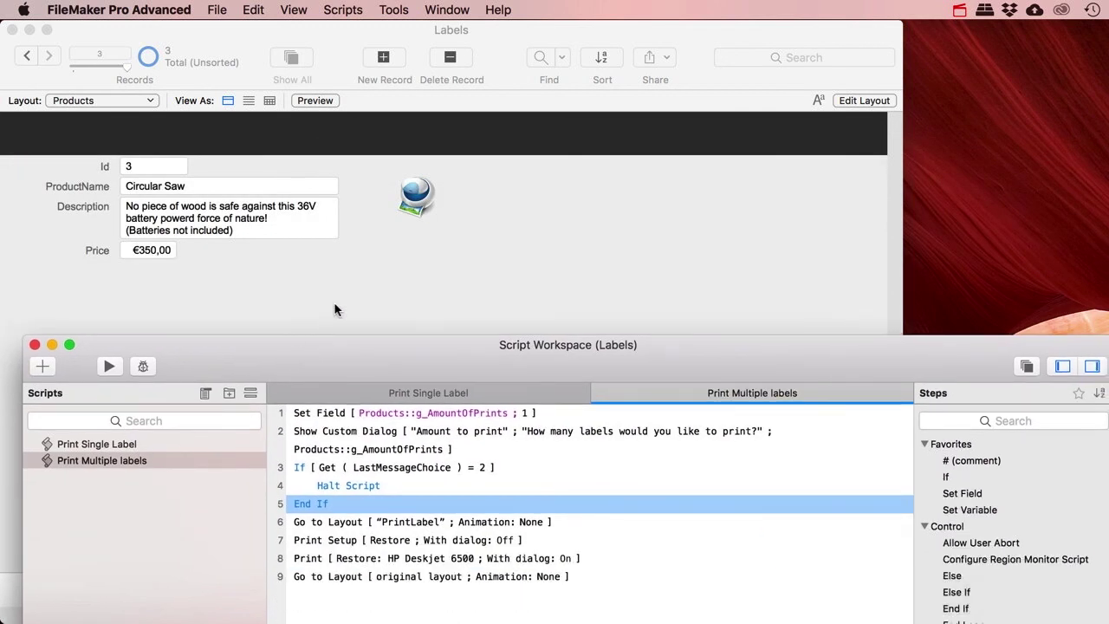
# Make the picture button on the Products layout perform the Print Multiple labels script and return to the record
pyautogui.click(844, 102)
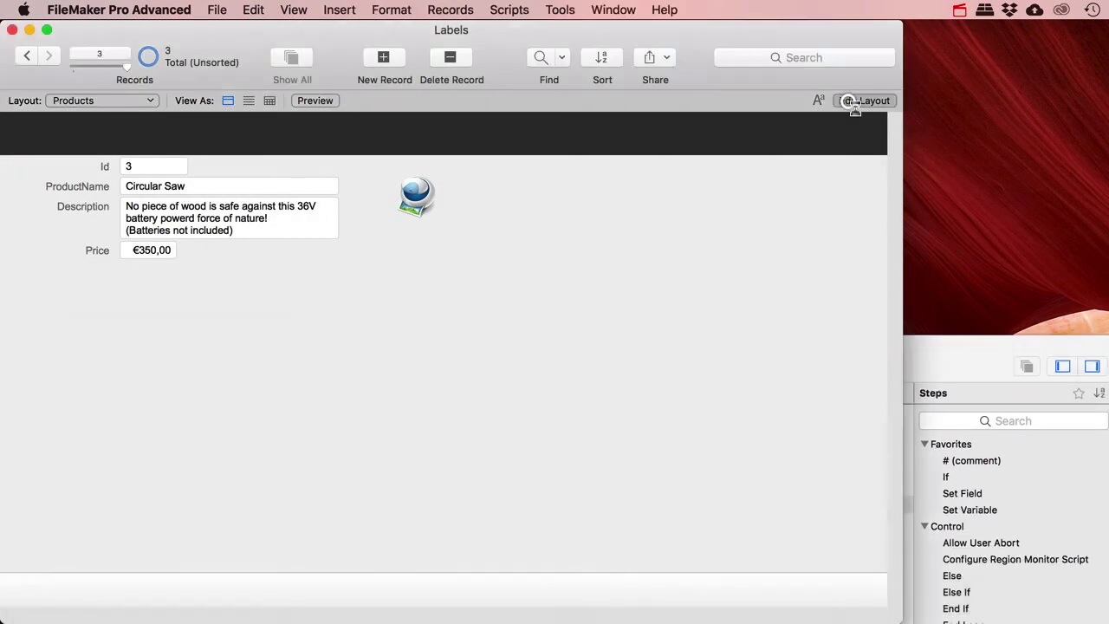
pyautogui.doubleClick(455, 221)
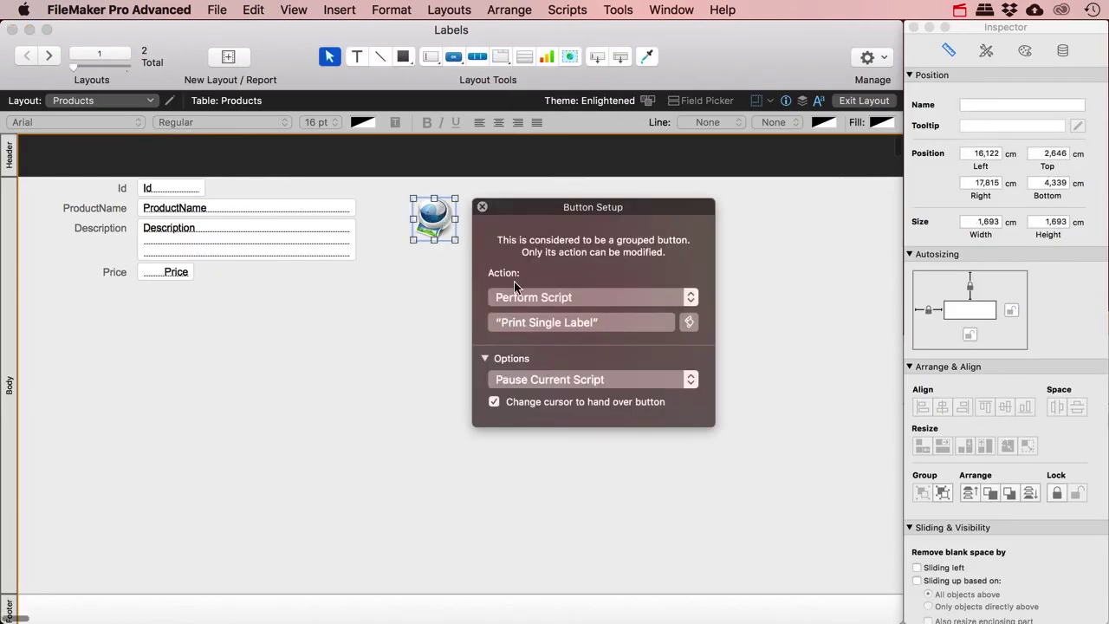
pyautogui.click(689, 324)
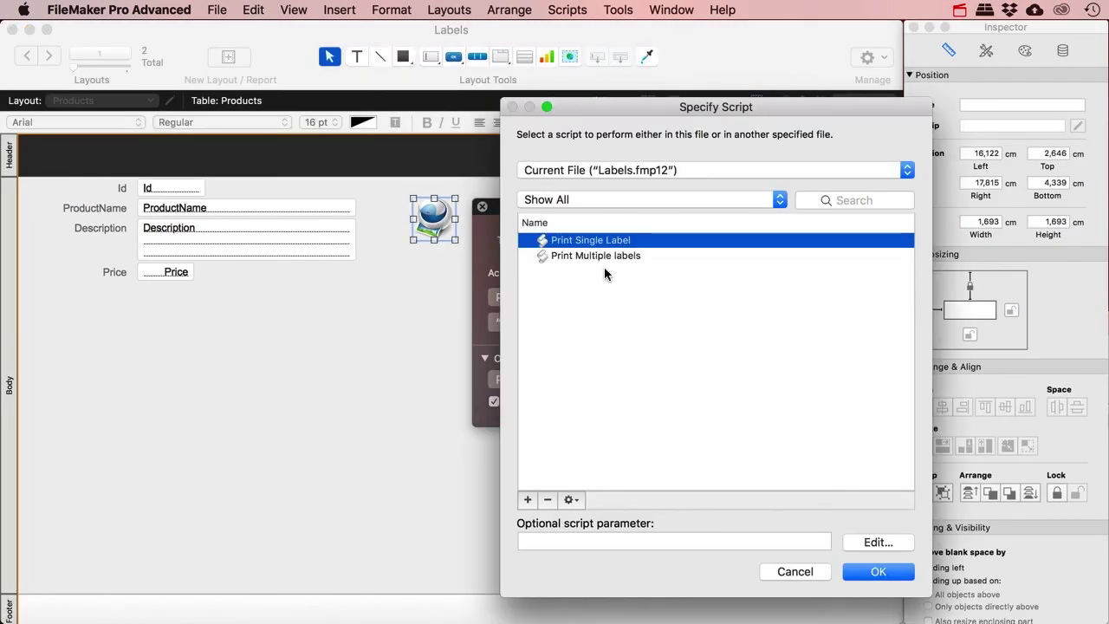
pyautogui.click(551, 254)
pyautogui.click(877, 571)
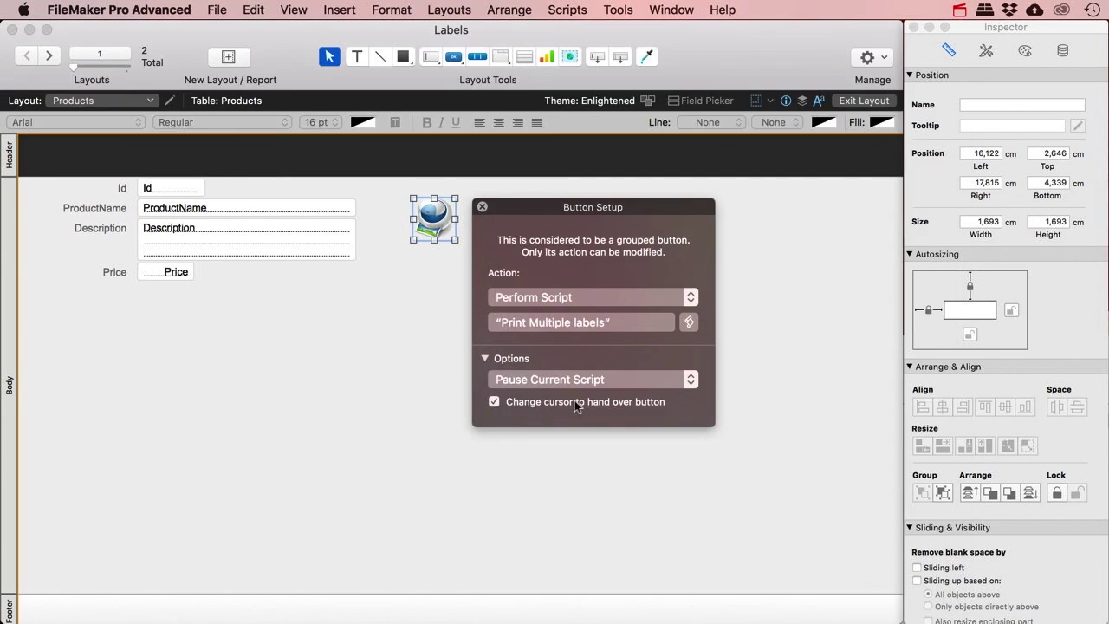
pyautogui.click(482, 208)
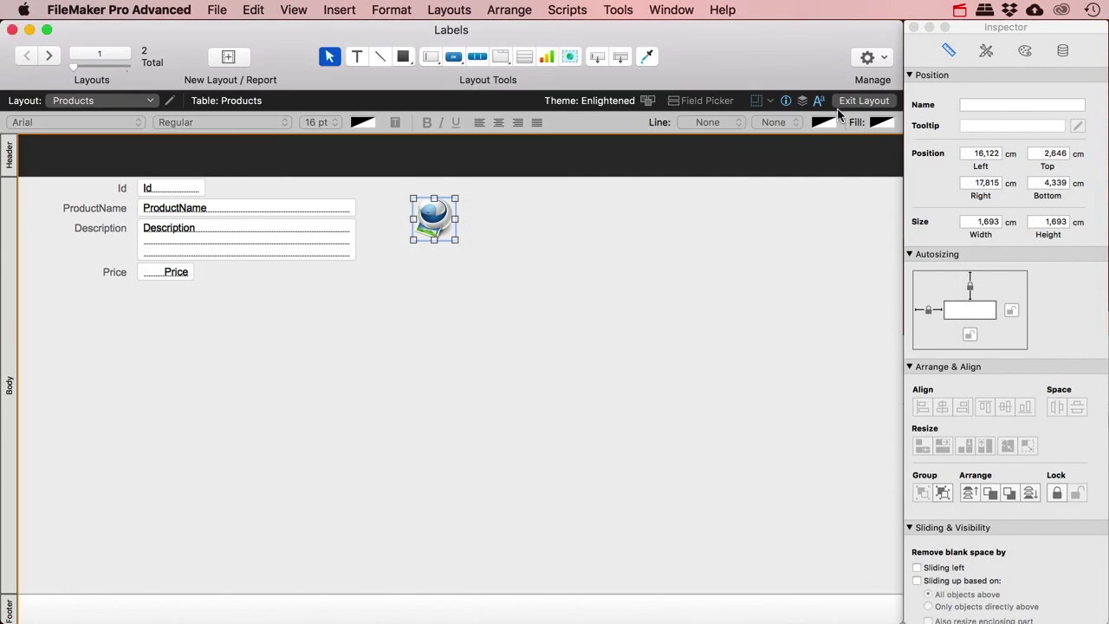
pyautogui.click(865, 102)
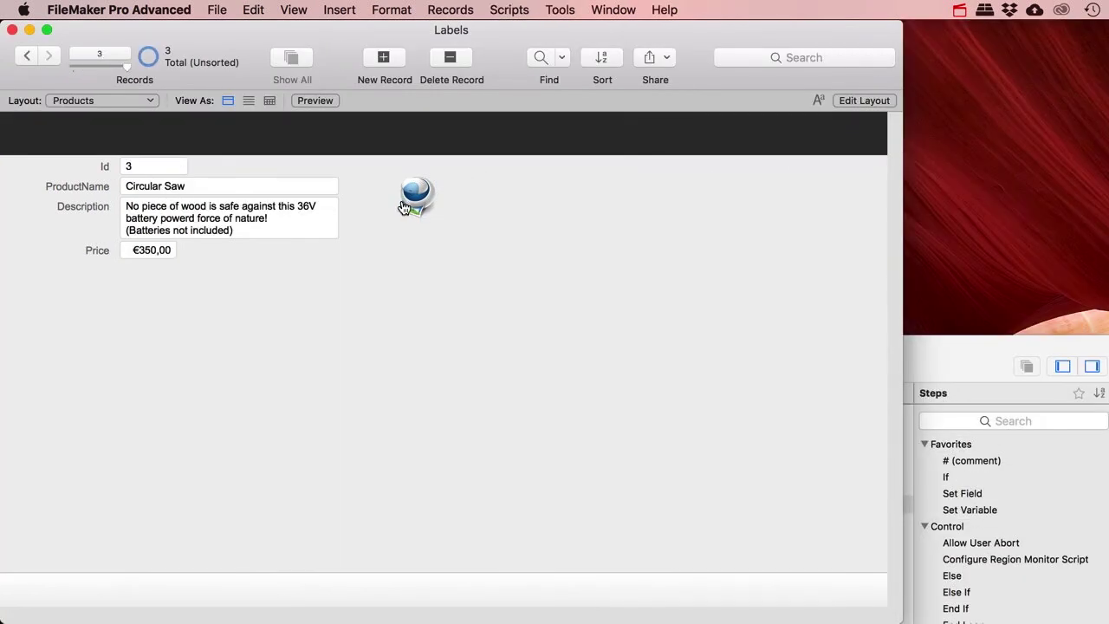
# Turn on the Script Debugger, run the picture button and step into the Print Multiple labels script
pyautogui.click(561, 11)
pyautogui.click(560, 33)
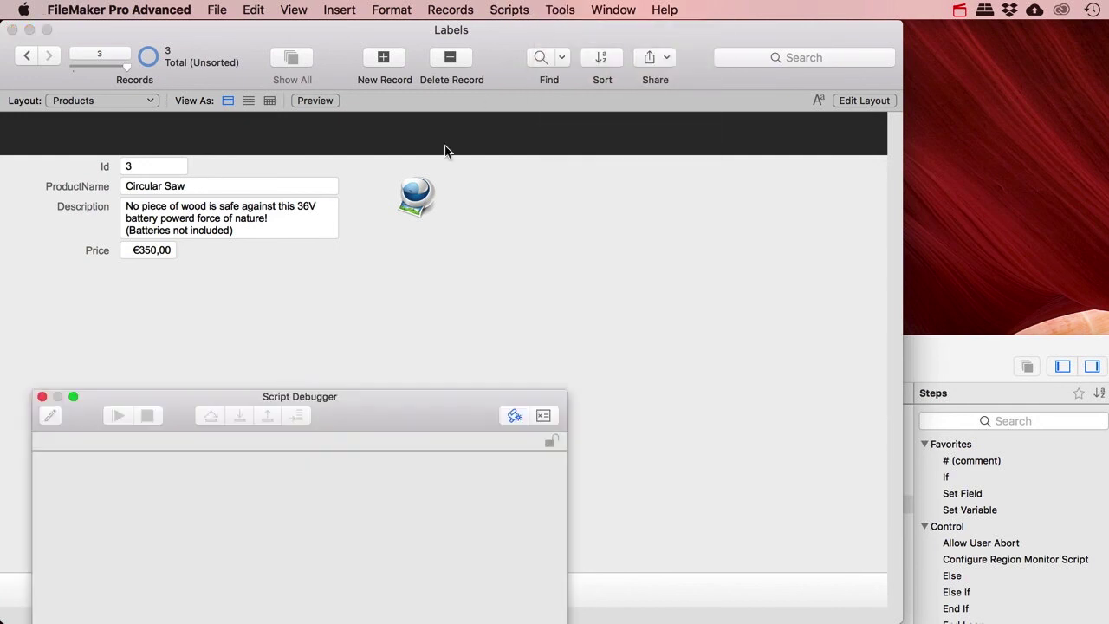
pyautogui.click(414, 203)
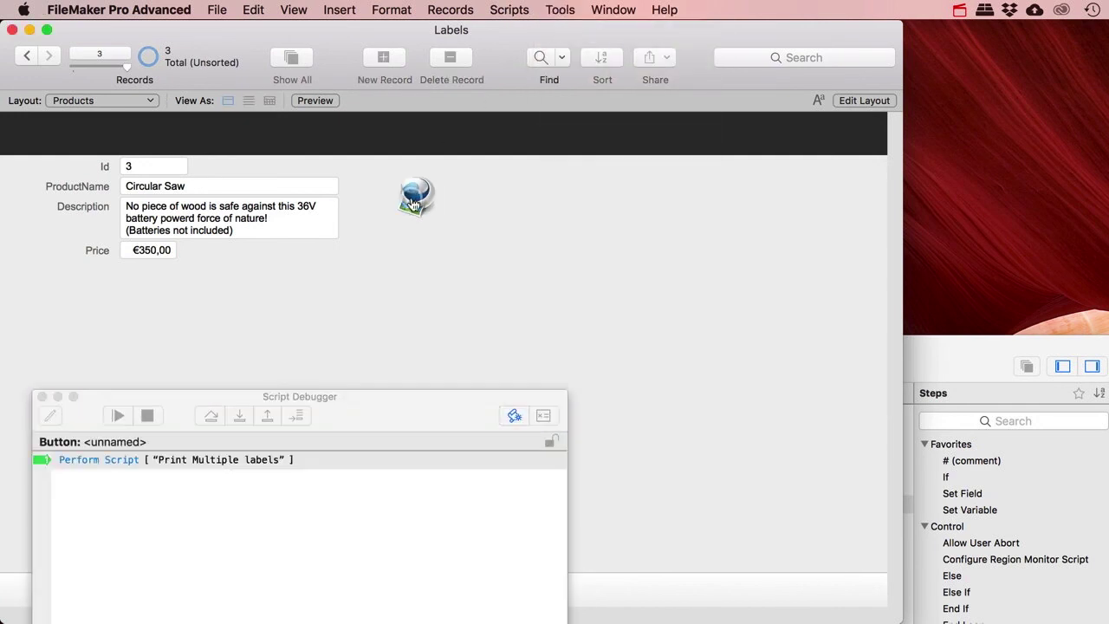
pyautogui.click(240, 418)
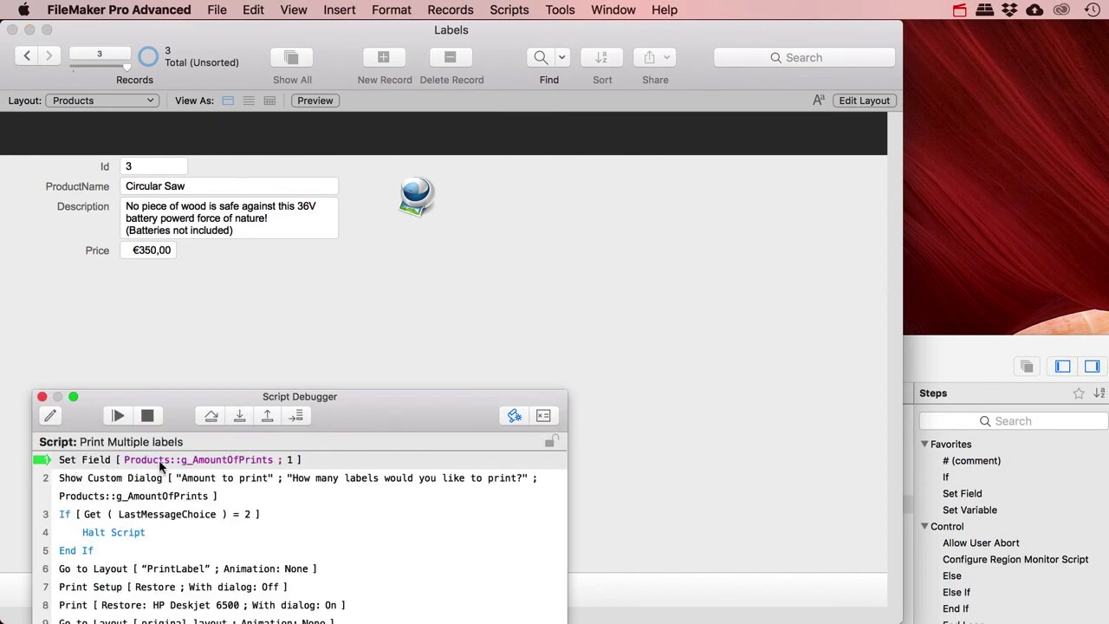
# Open the Data Viewer and step past the Set Field line to check Products::g_AmountOfPrints
pyautogui.click(554, 11)
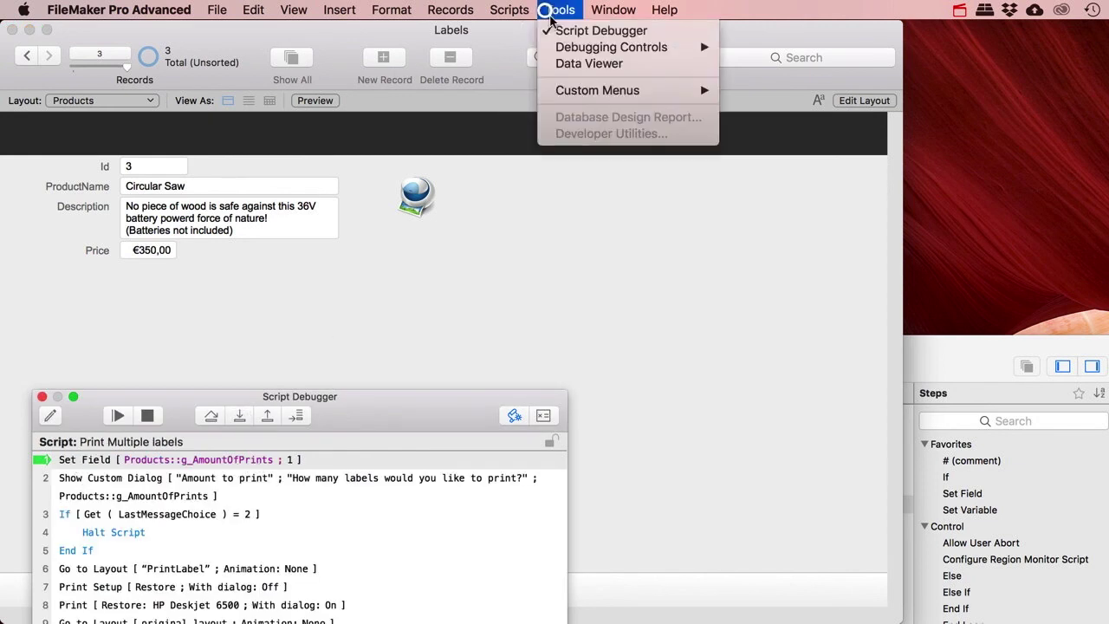
pyautogui.click(582, 68)
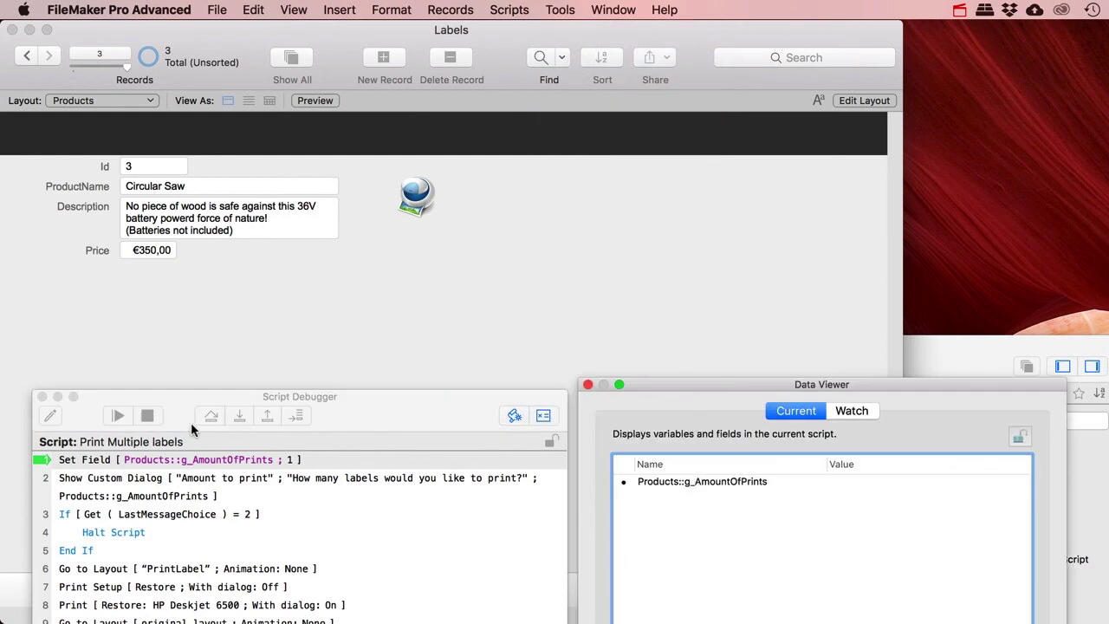
pyautogui.click(240, 418)
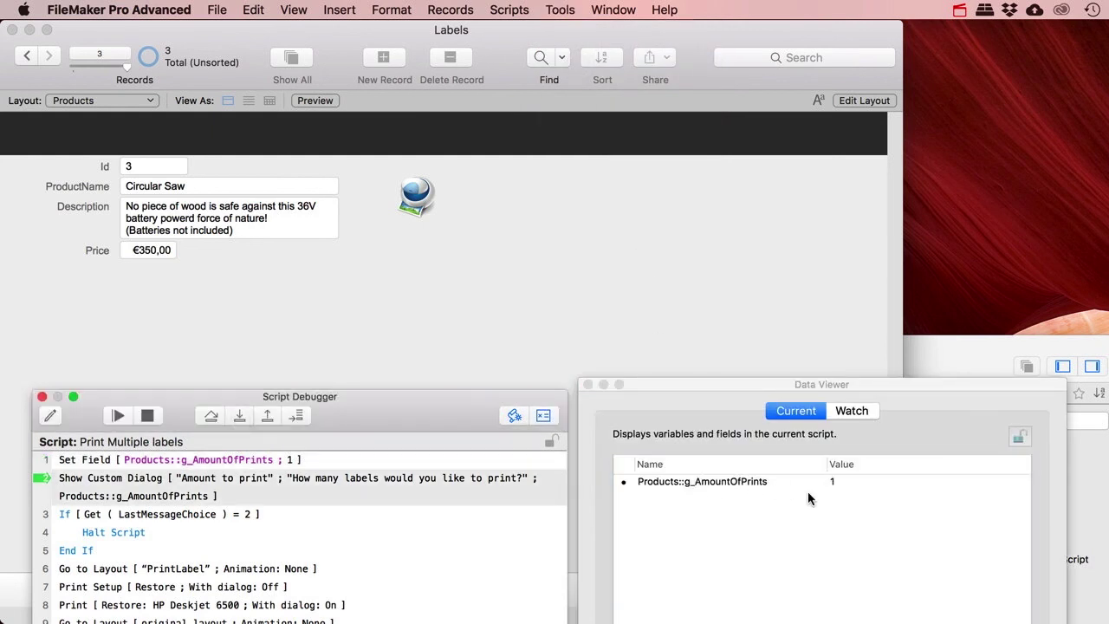
# Step through the amount dialog with 2 entered, cancel it, and continue through the Halt Script step
pyautogui.click(240, 417)
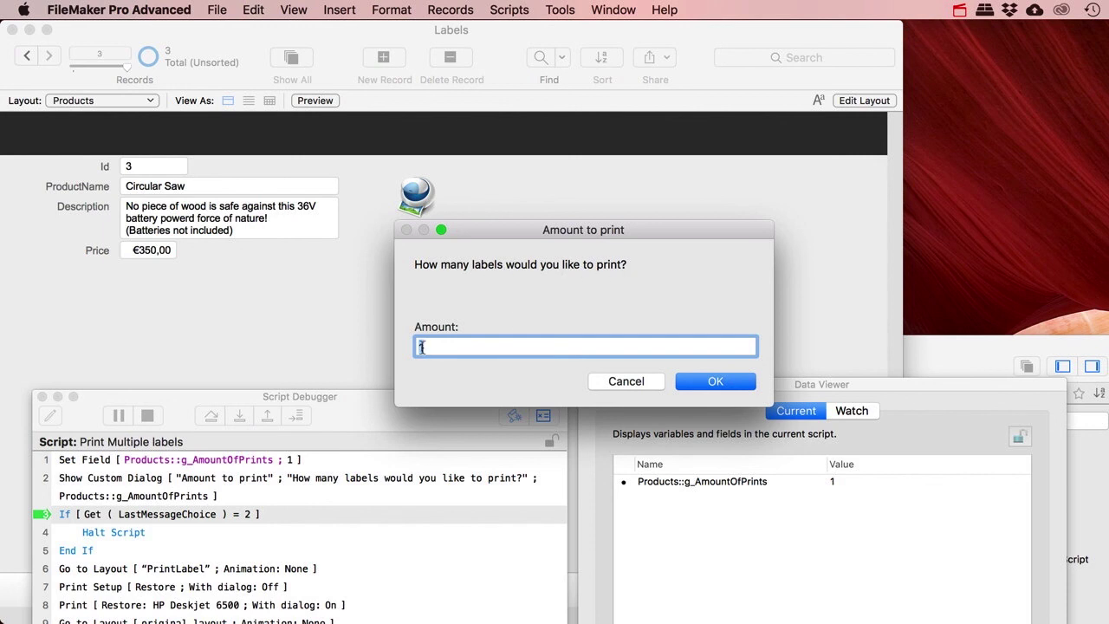
pyautogui.write('2')
pyautogui.click(626, 382)
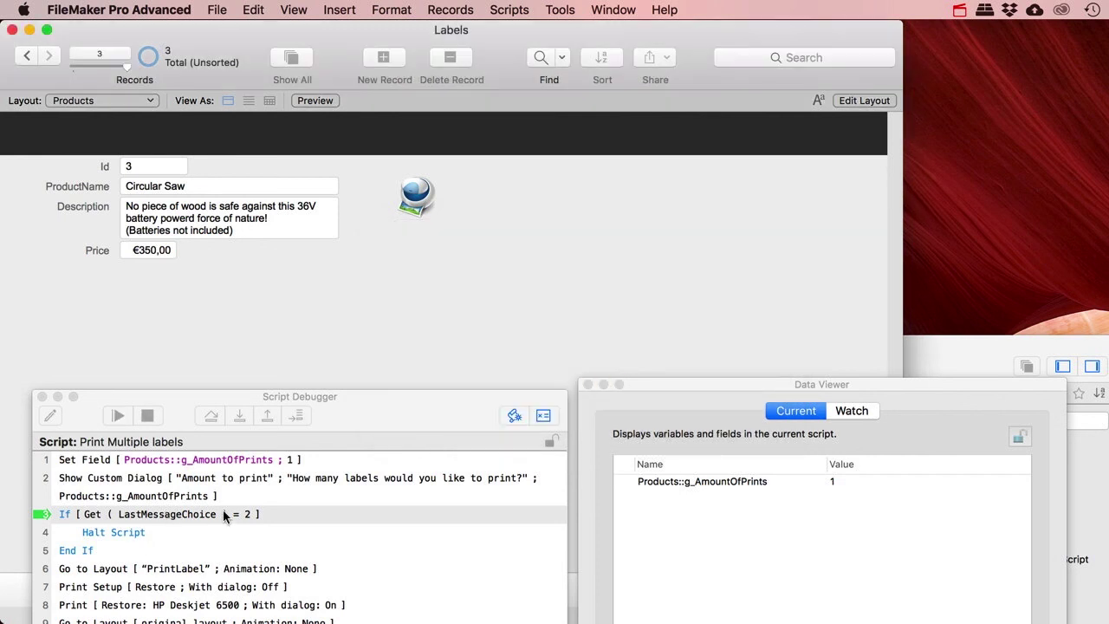
pyautogui.click(175, 398)
pyautogui.click(239, 418)
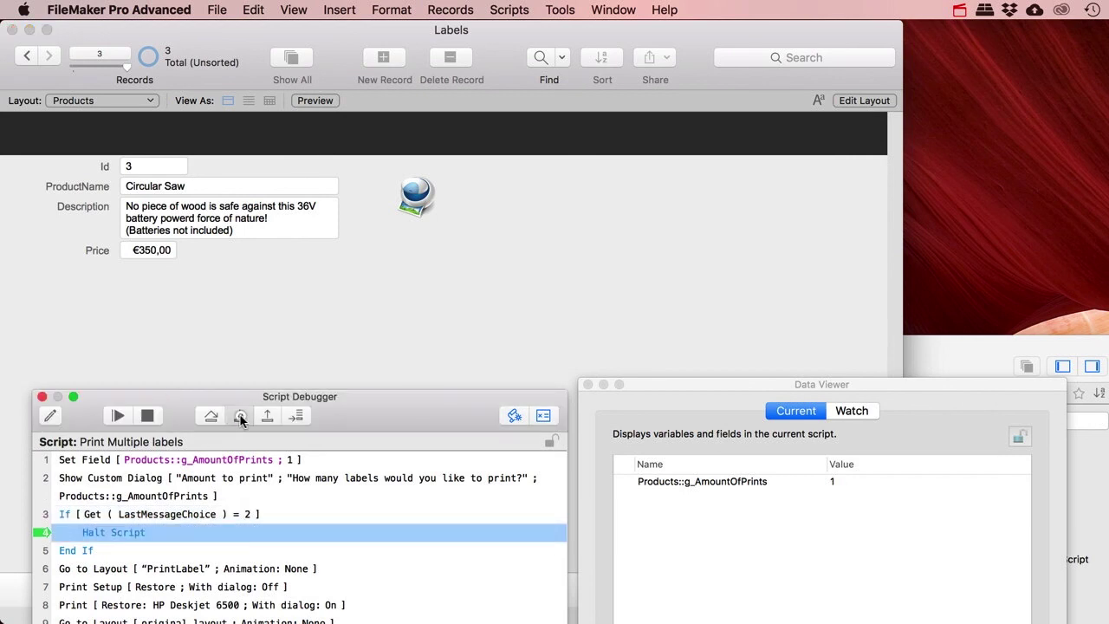
pyautogui.click(240, 418)
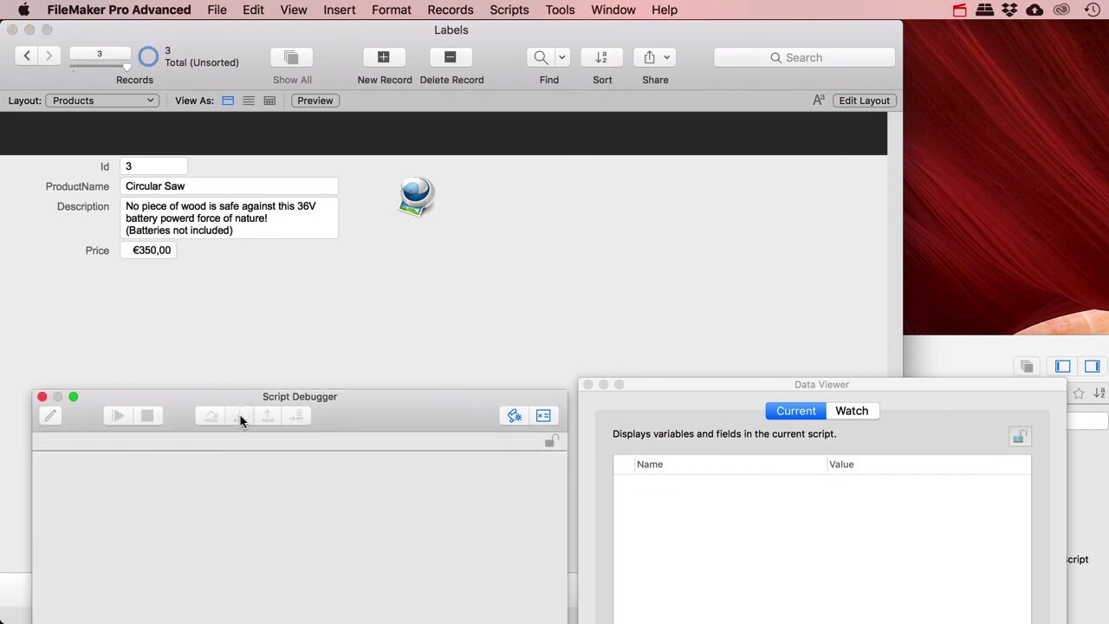
# Close the Script Debugger and test cancelling the amount dialog with 3 and again with 4 entered
pyautogui.click(422, 205)
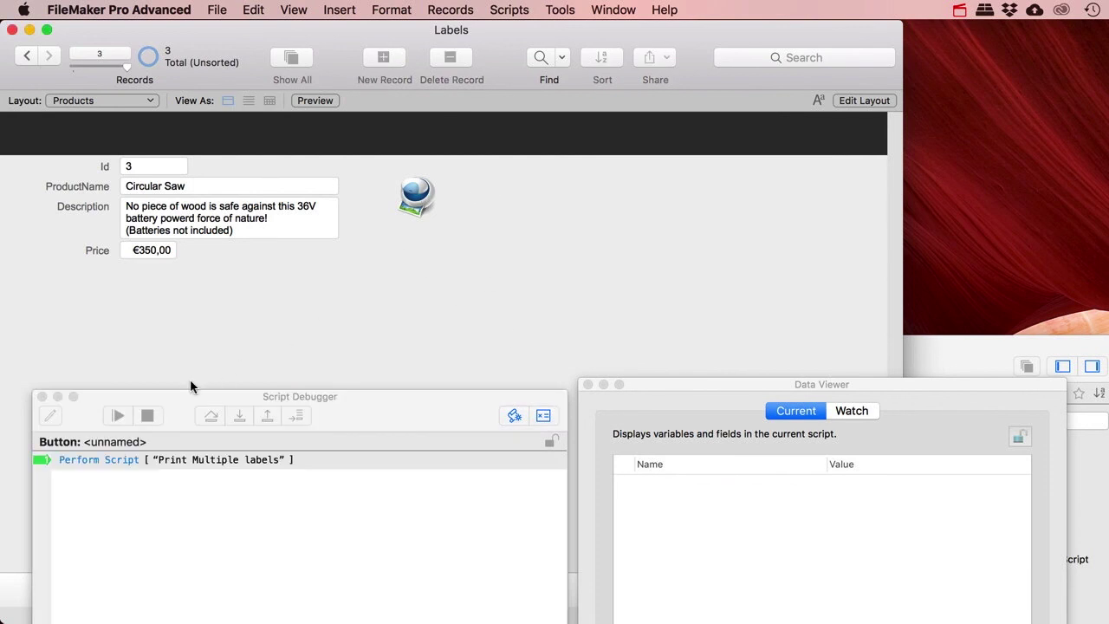
pyautogui.click(42, 395)
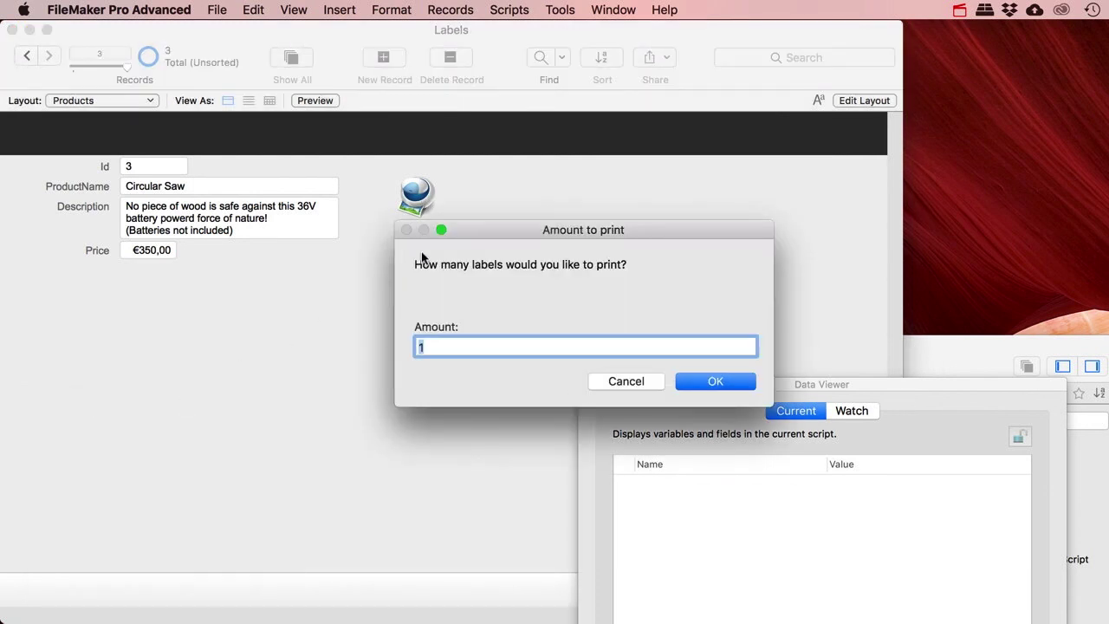
pyautogui.write('3')
pyautogui.click(624, 381)
pyautogui.click(414, 194)
pyautogui.write('4')
pyautogui.click(633, 381)
# Bring the Print Multiple labels script into view, examine its End If and Go to Layout steps, and check the file's layout list
pyautogui.moveTo(489, 616); pyautogui.dragTo(490, 140)
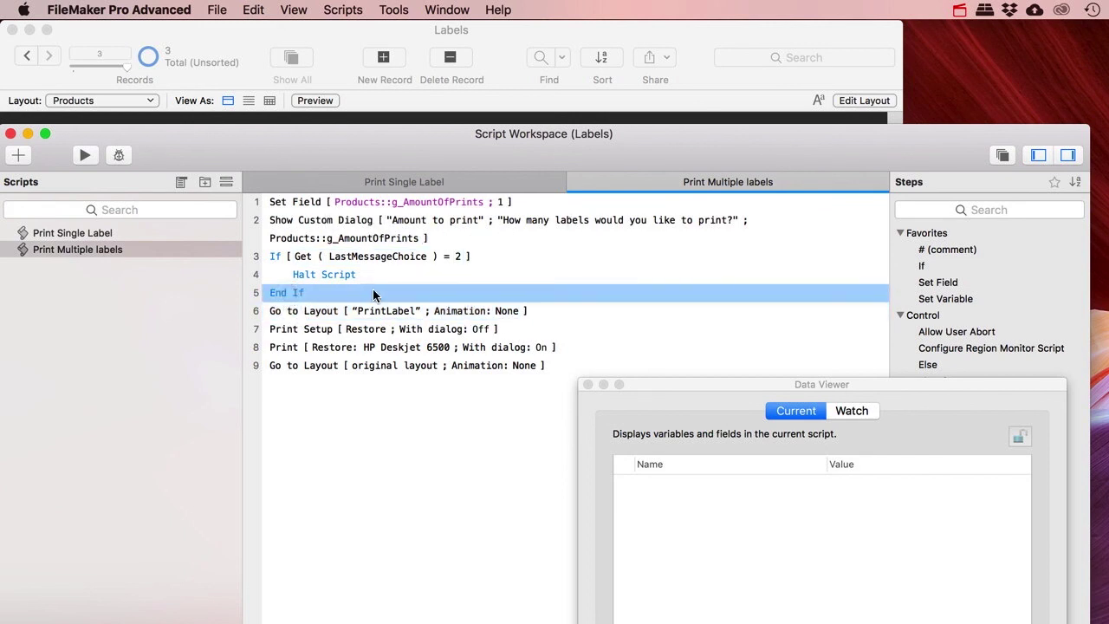
pyautogui.click(294, 312)
pyautogui.click(291, 292)
pyautogui.click(296, 314)
pyautogui.click(288, 295)
pyautogui.click(287, 312)
pyautogui.click(284, 295)
pyautogui.click(285, 313)
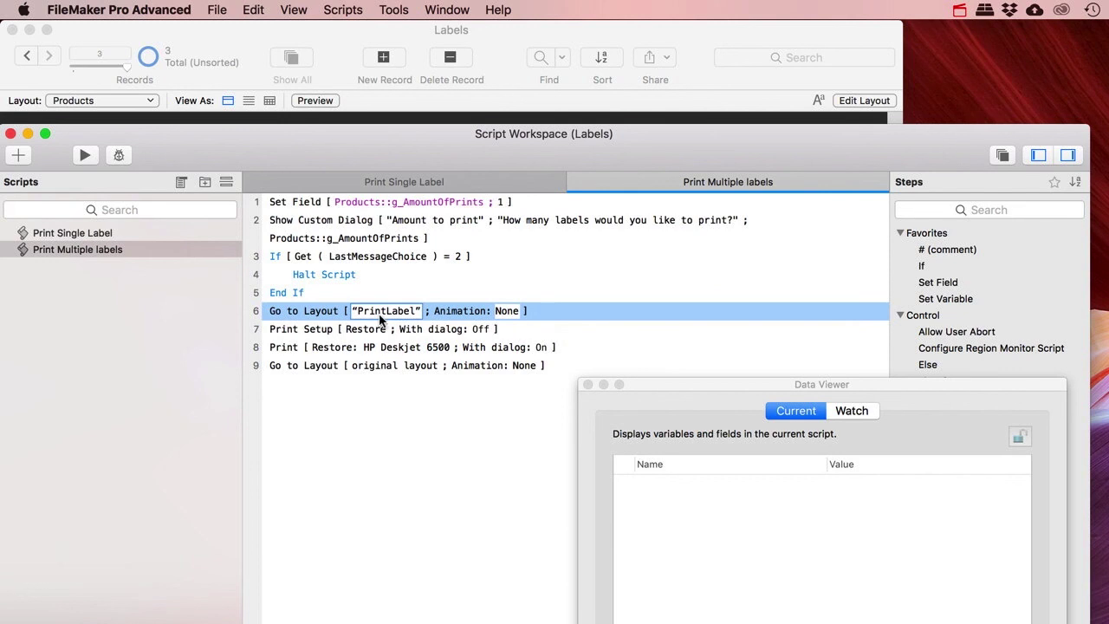
pyautogui.click(123, 102)
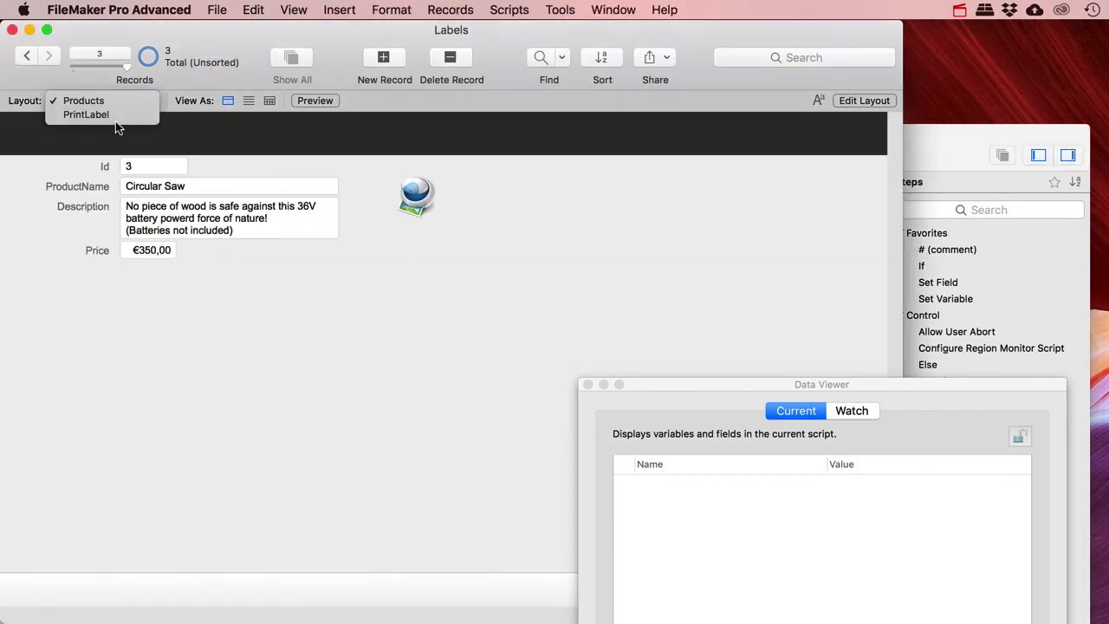
pyautogui.click(115, 102)
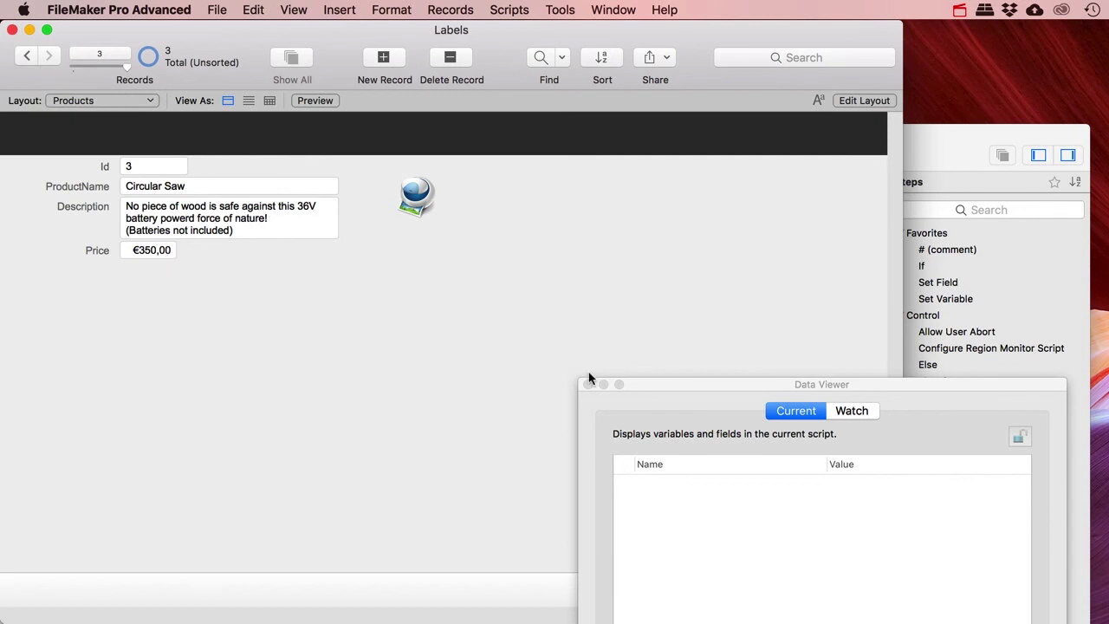
# Return to the Print Multiple labels script and examine the order of its Go to Layout, Print Setup and Print steps
pyautogui.press('super+shift+s')
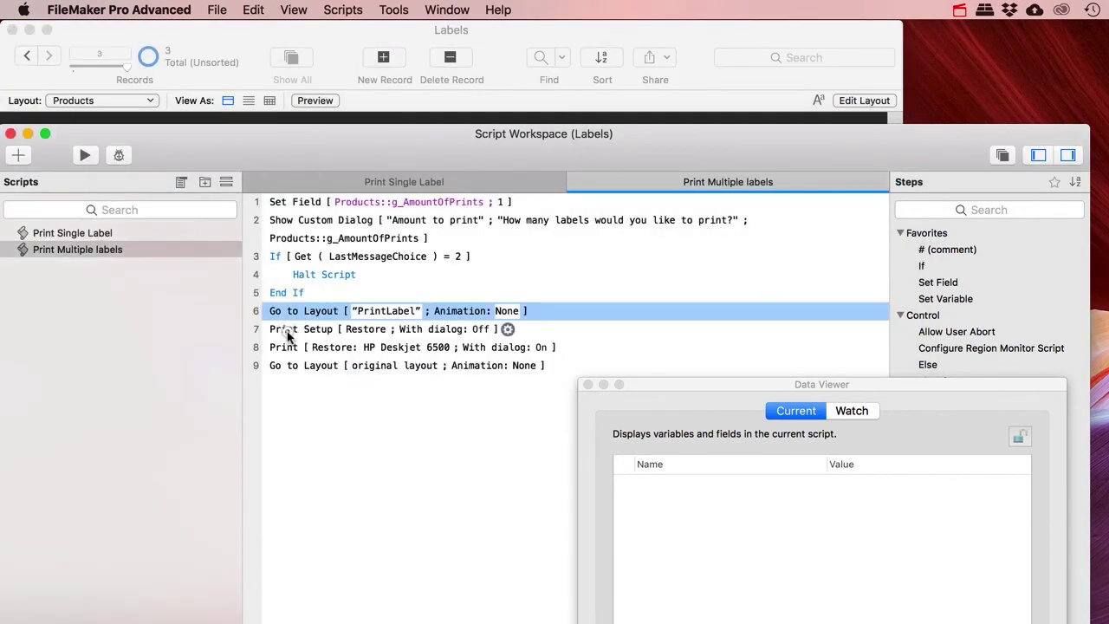
pyautogui.click(291, 332)
pyautogui.click(288, 363)
pyautogui.click(291, 311)
pyautogui.click(290, 291)
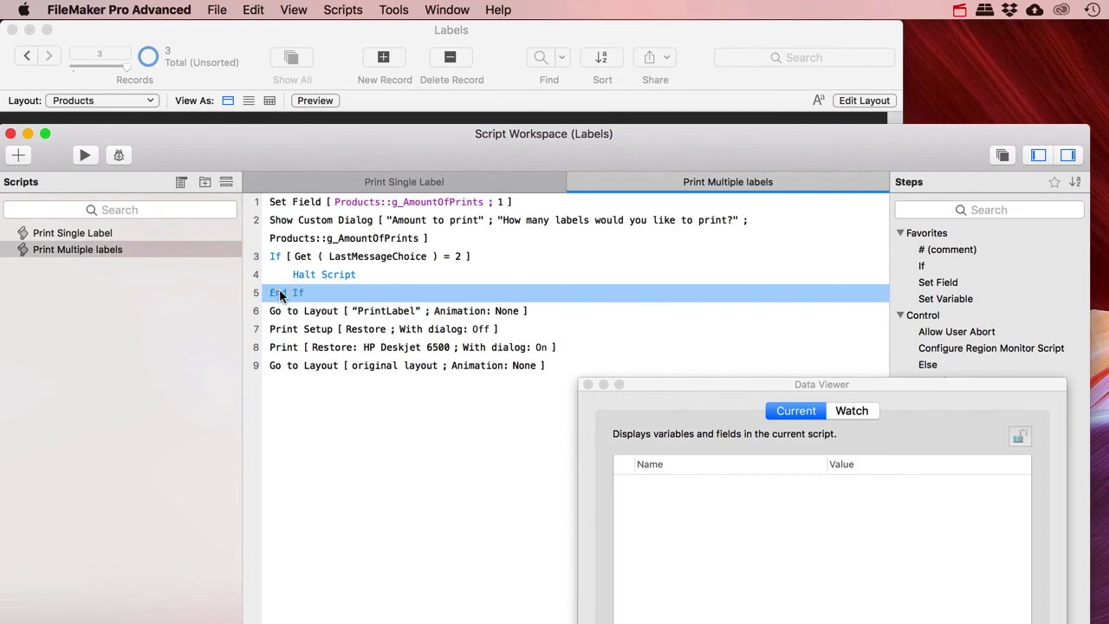
pyautogui.click(292, 311)
pyautogui.click(288, 310)
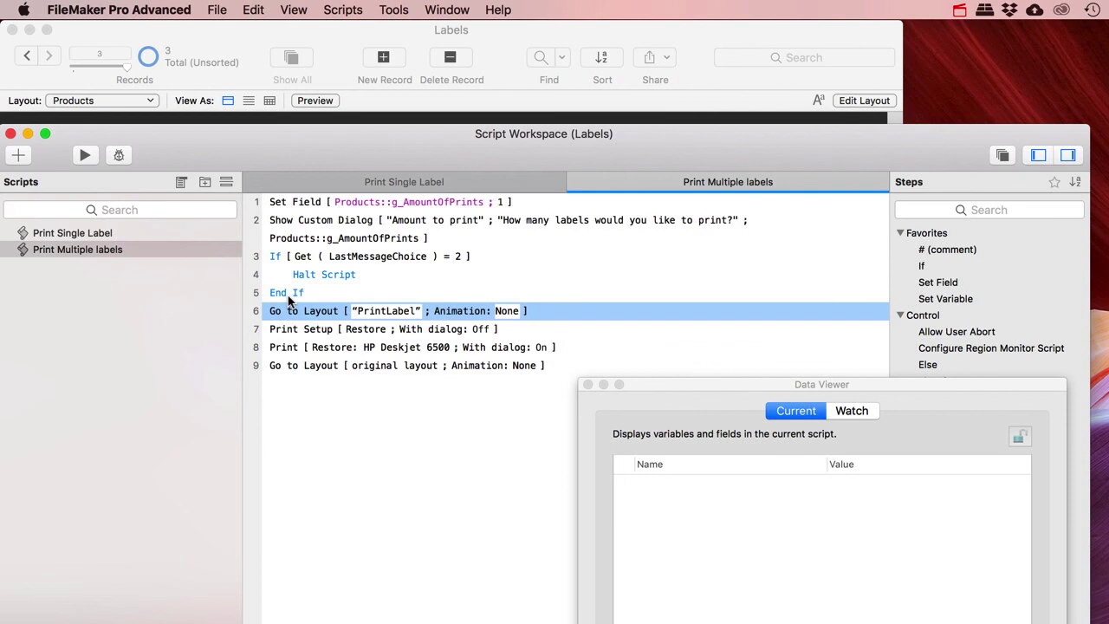
pyautogui.click(291, 295)
pyautogui.click(291, 311)
pyautogui.click(314, 330)
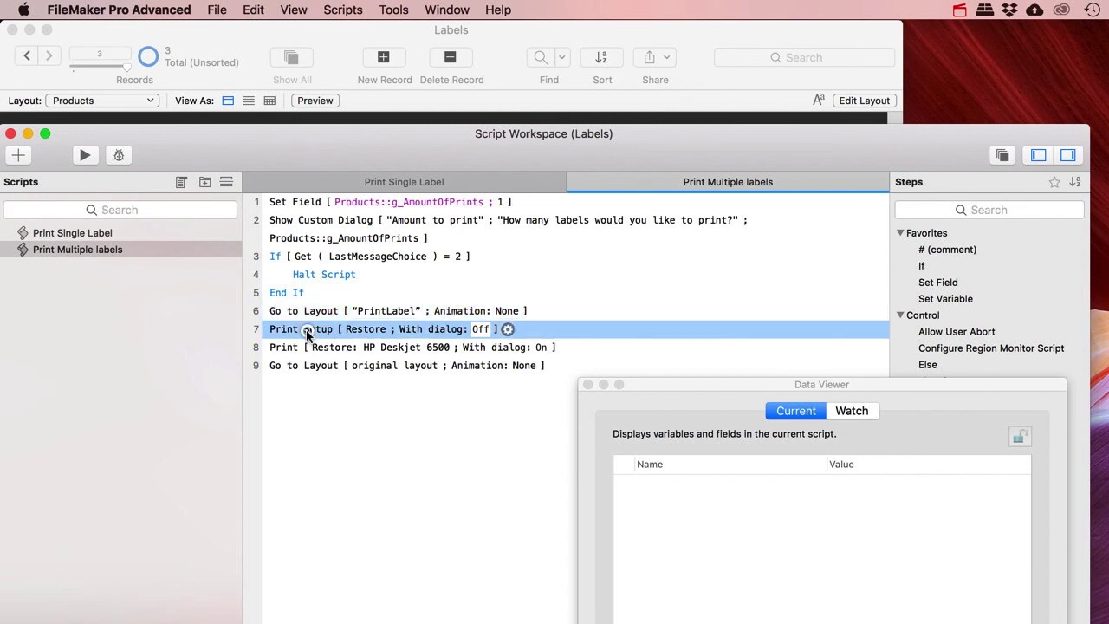
pyautogui.click(300, 349)
pyautogui.click(300, 329)
pyautogui.click(298, 312)
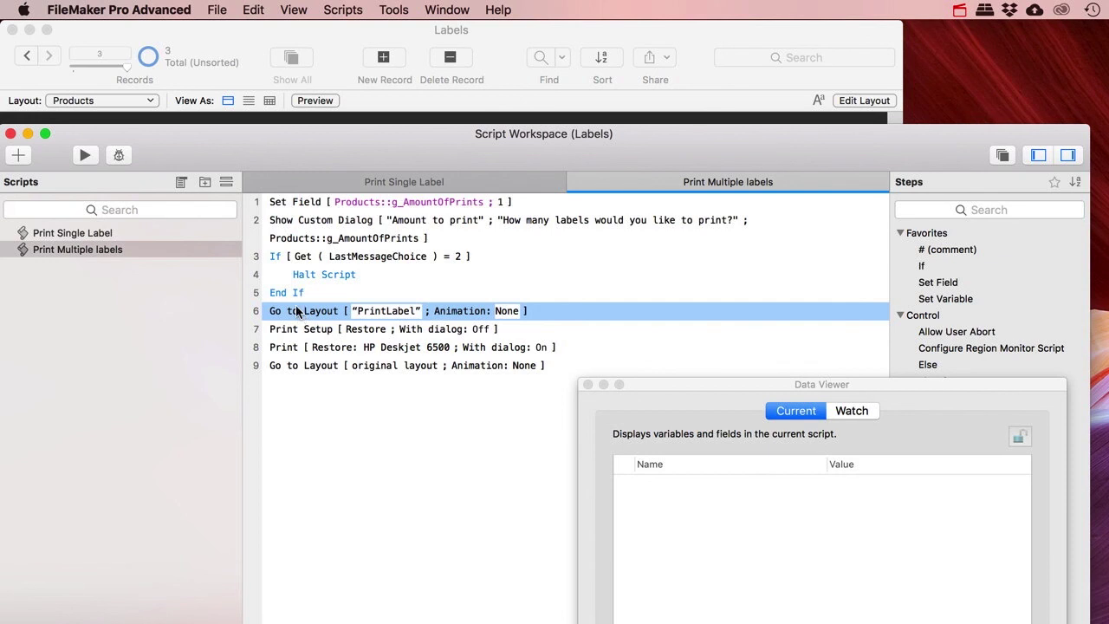
pyautogui.click(297, 329)
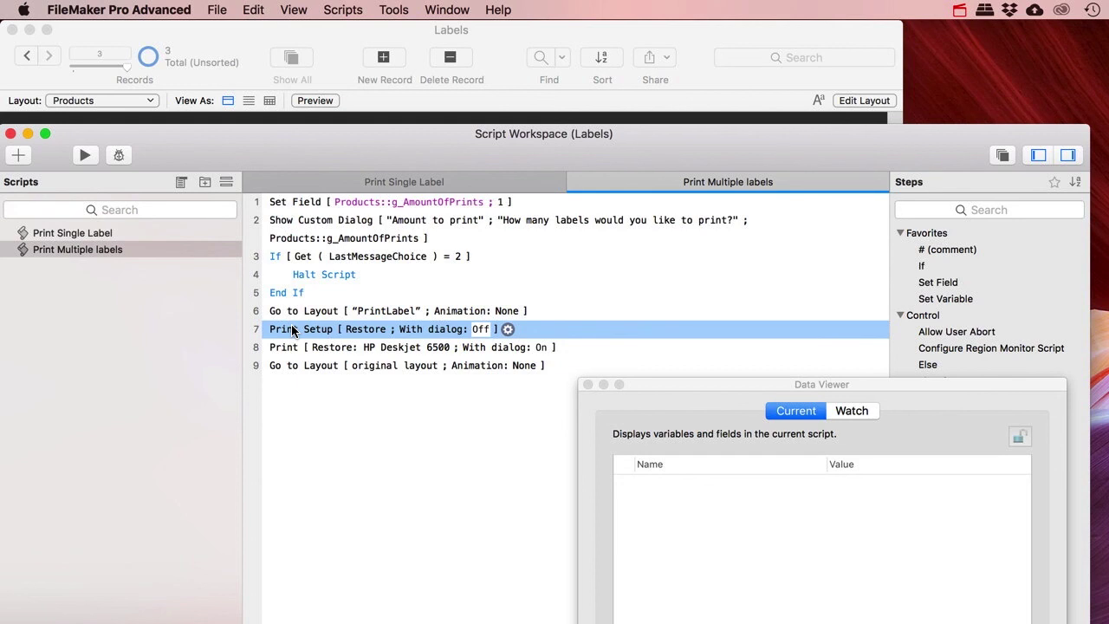
pyautogui.click(298, 311)
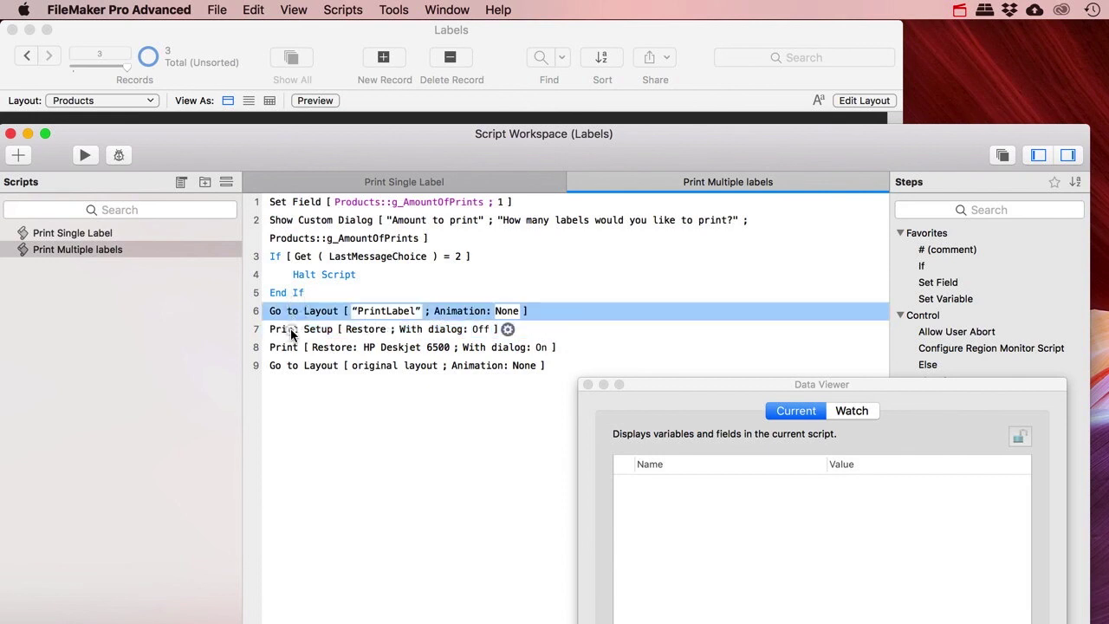
pyautogui.click(292, 333)
# Insert a Loop step directly after the Go to Layout step for PrintLabel
pyautogui.click(295, 314)
pyautogui.press('Return')
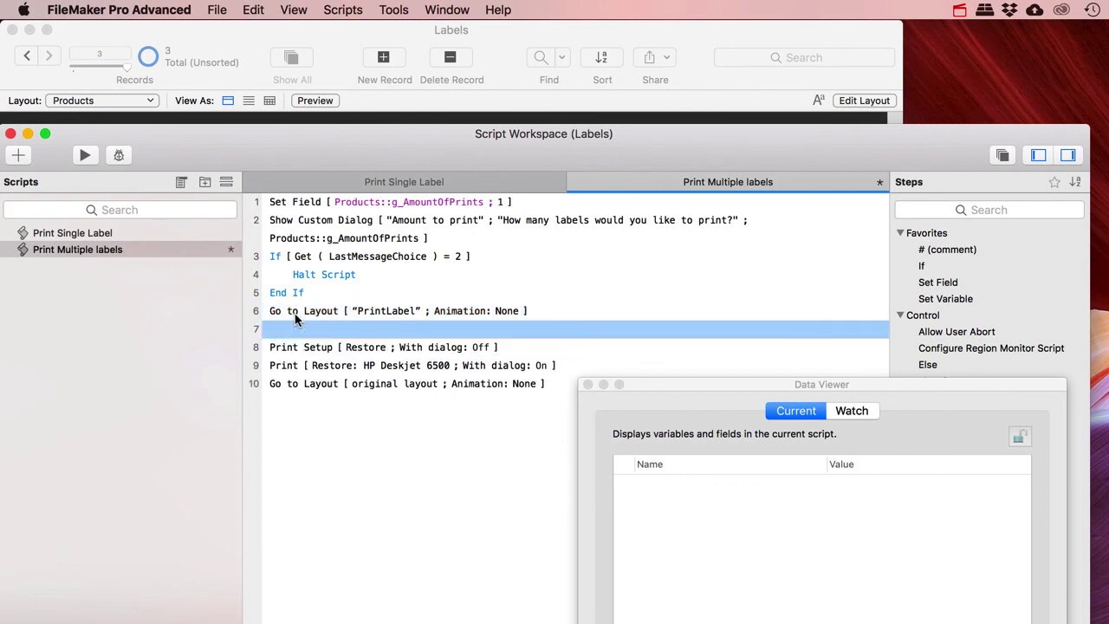
pyautogui.write('Loop')
pyautogui.press('Return')
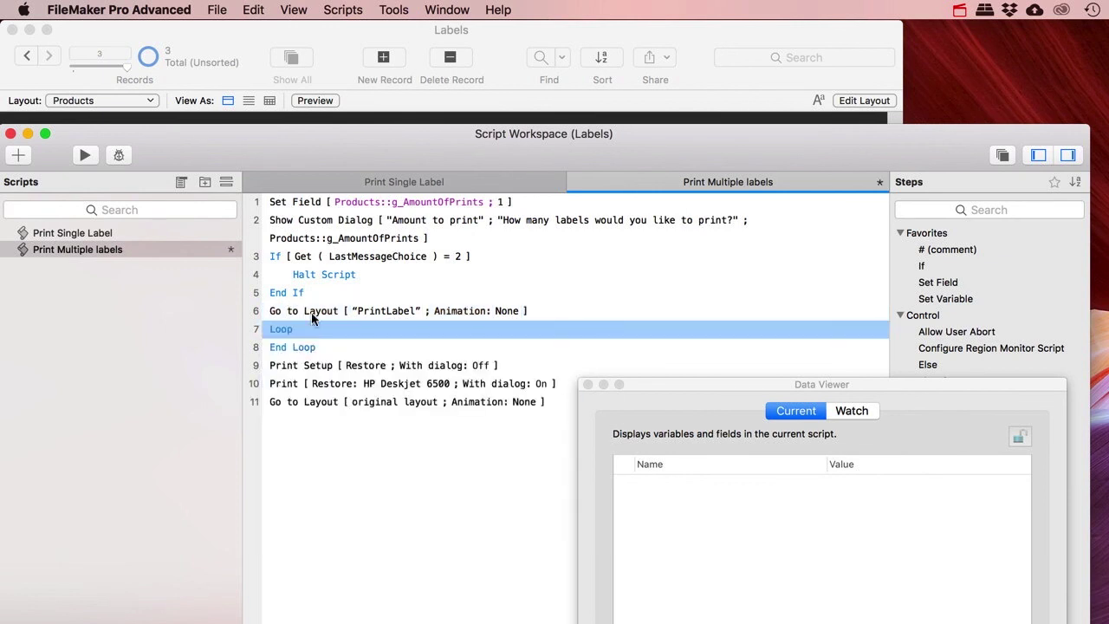
# Move the Print Setup step above the Loop and place the Print step inside it
pyautogui.click(279, 348)
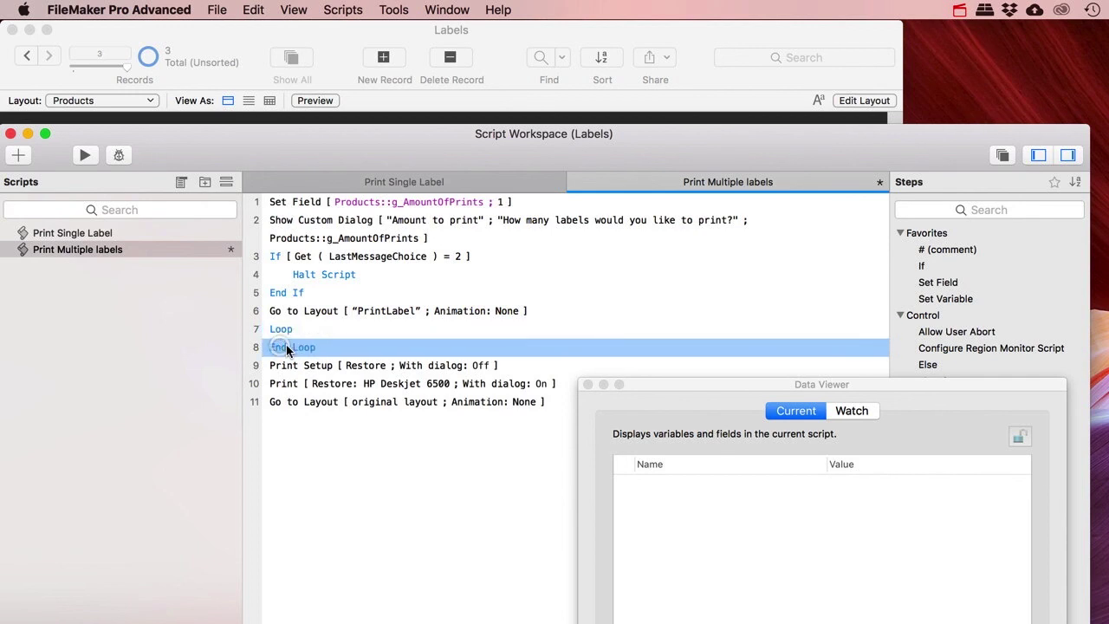
pyautogui.moveTo(289, 370); pyautogui.dragTo(279, 339)
pyautogui.click(280, 329)
pyautogui.click(304, 364)
pyautogui.click(287, 384)
pyautogui.moveTo(289, 387); pyautogui.dragTo(279, 330)
pyautogui.click(282, 330)
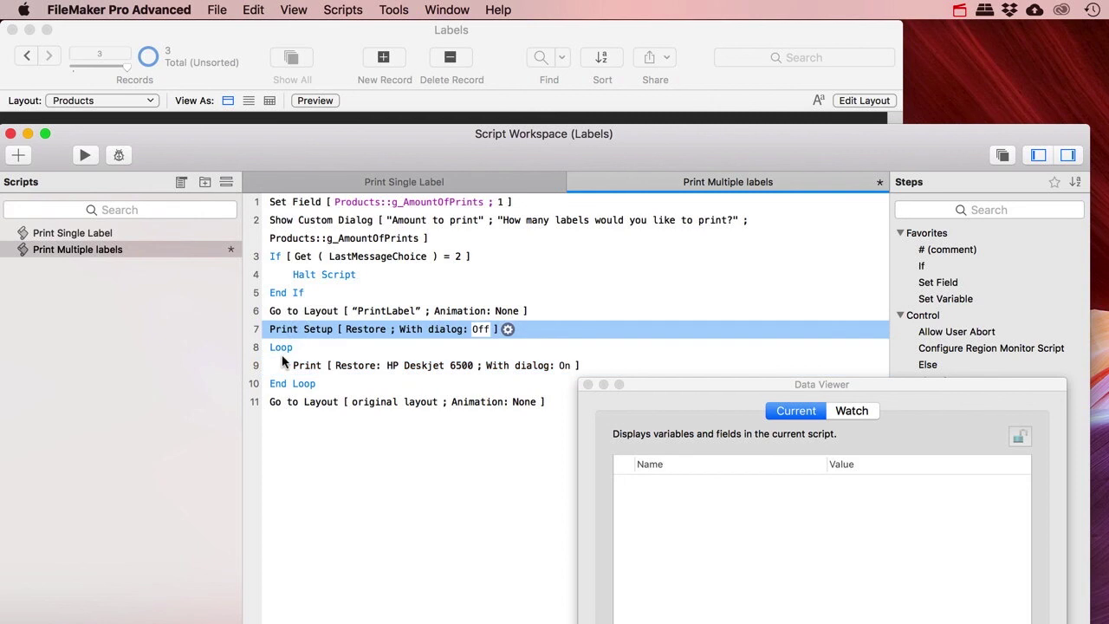
pyautogui.click(280, 350)
pyautogui.click(315, 367)
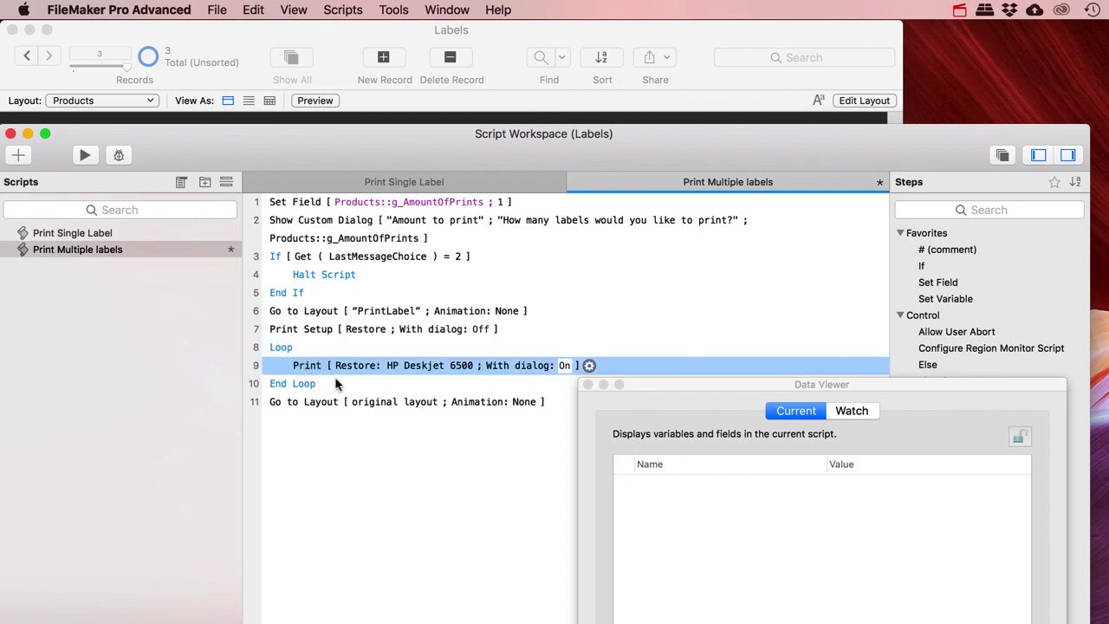
pyautogui.moveTo(290, 367)
pyautogui.mouseDown()
pyautogui.moveTo(302, 384)
pyautogui.moveTo(282, 348)
pyautogui.mouseUp()
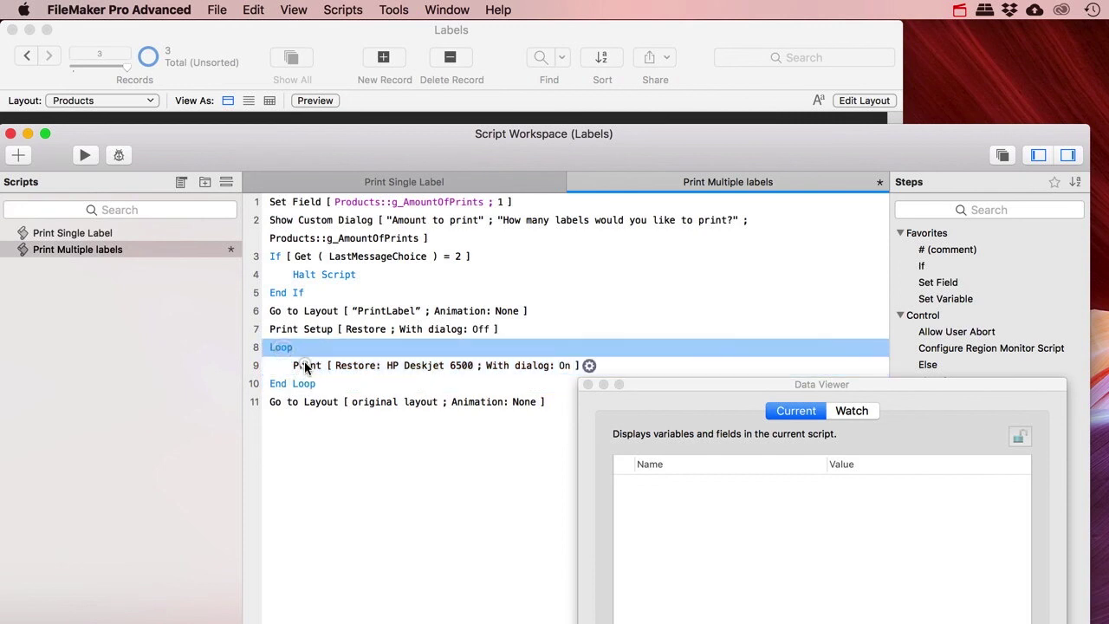
# Examine how the Print Setup, Loop, Print and End Loop steps follow each other in the Print Multiple labels script
pyautogui.click(304, 333)
pyautogui.click(295, 359)
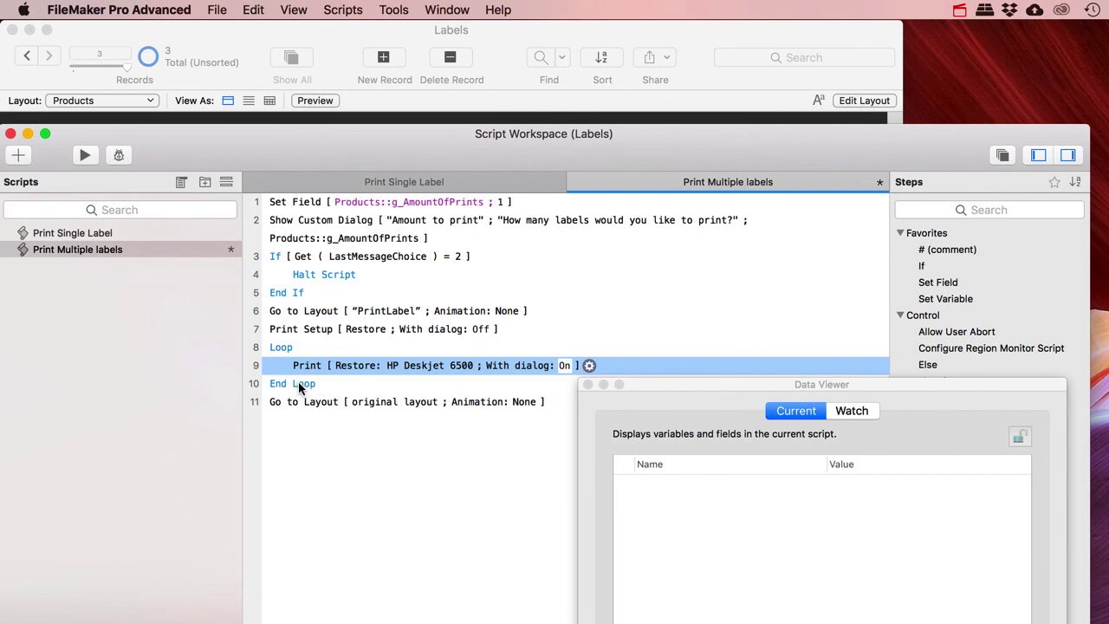
pyautogui.click(303, 383)
pyautogui.click(286, 347)
pyautogui.click(303, 365)
pyautogui.click(303, 384)
pyautogui.click(308, 369)
pyautogui.click(284, 350)
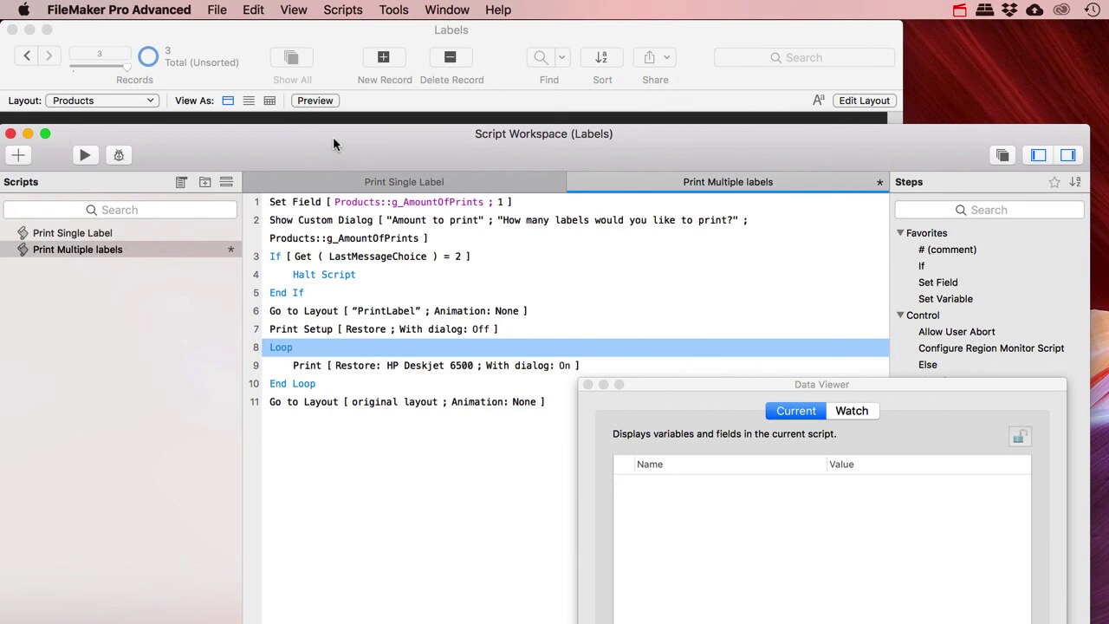
pyautogui.click(304, 364)
pyautogui.click(291, 350)
# Insert a Set Variable step between Print Setup and the Loop that sets $Counter to 1
pyautogui.click(294, 329)
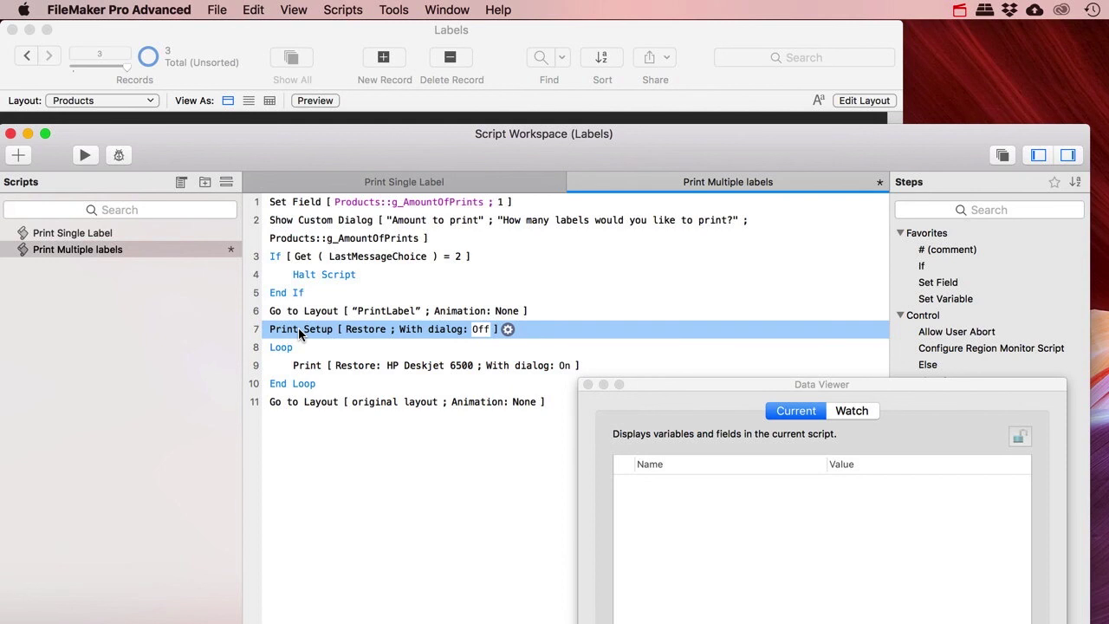
pyautogui.press('Return')
pyautogui.write('Set ')
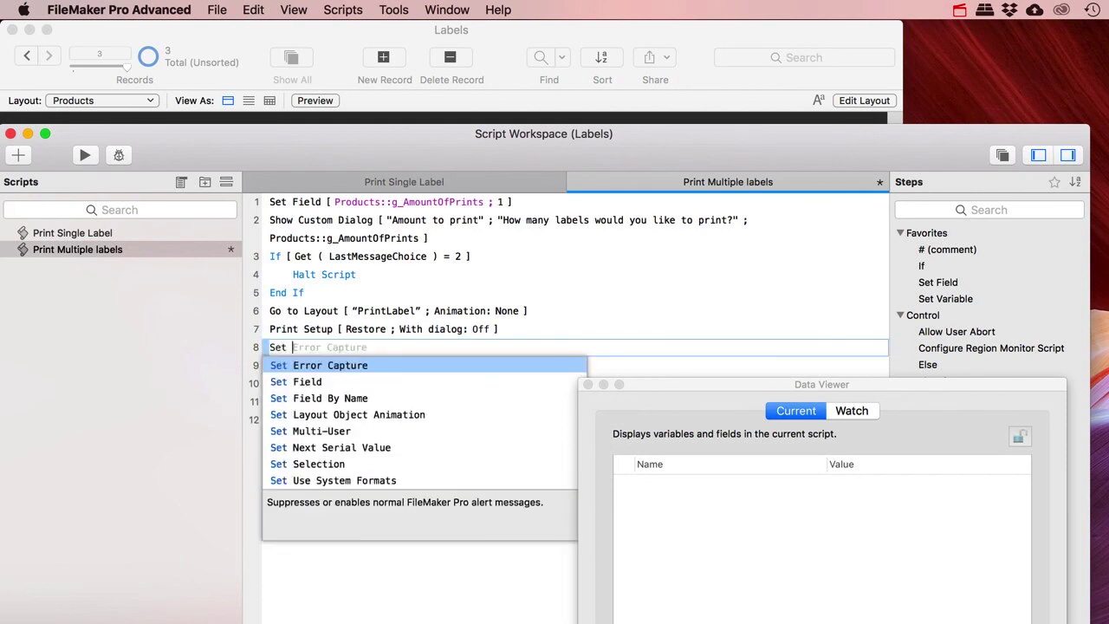
pyautogui.write('Varia')
pyautogui.press('Return')
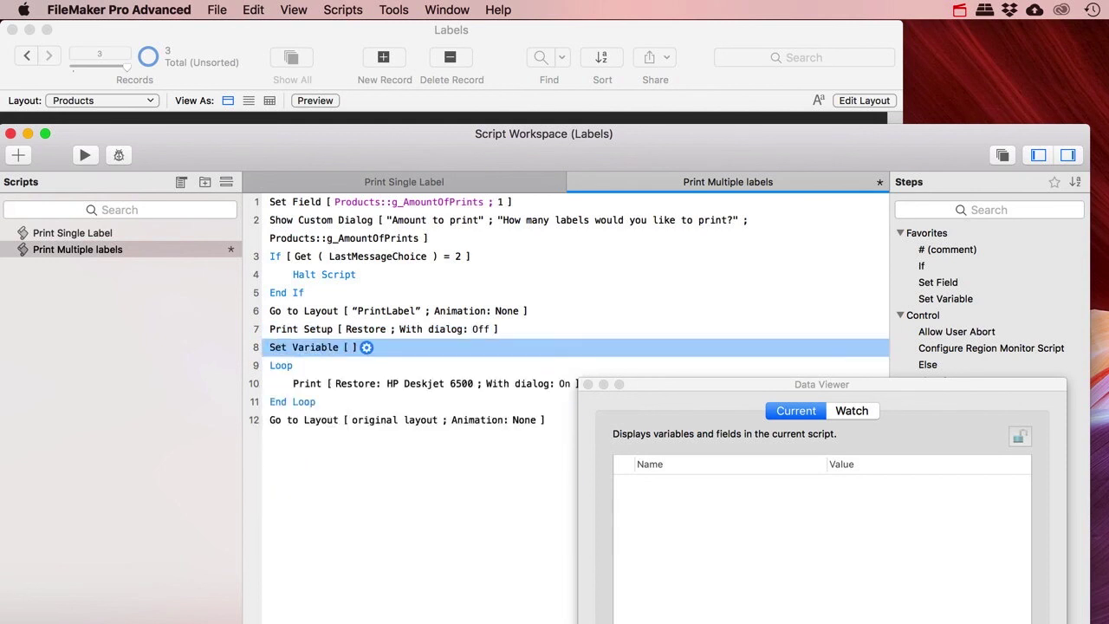
pyautogui.click(367, 347)
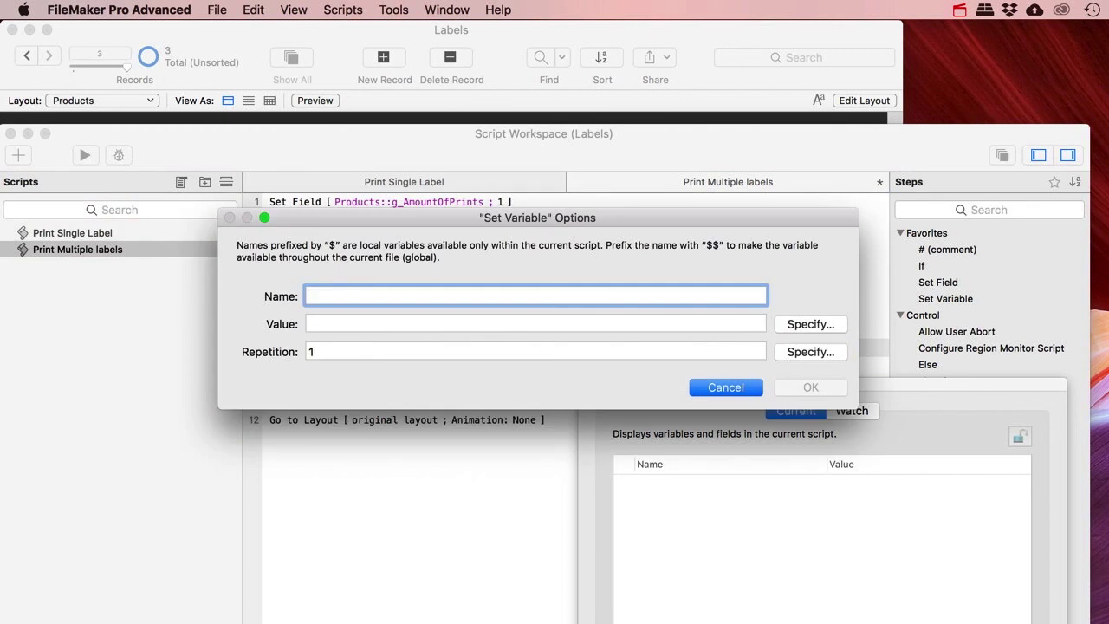
pyautogui.write('Counter')
pyautogui.press('Tab')
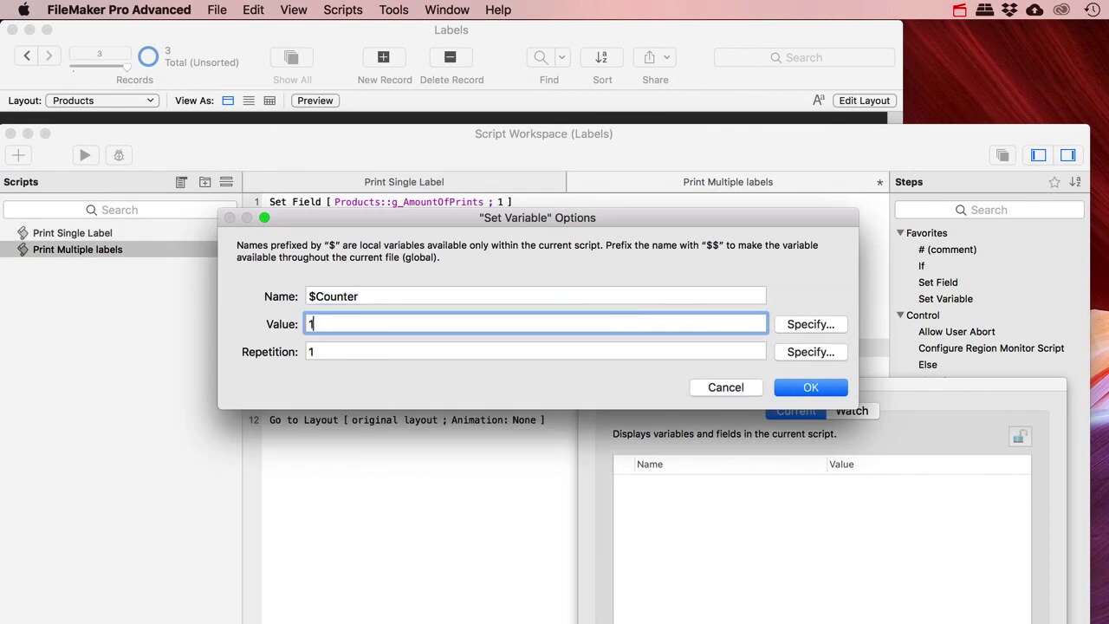
pyautogui.write('1')
pyautogui.click(791, 386)
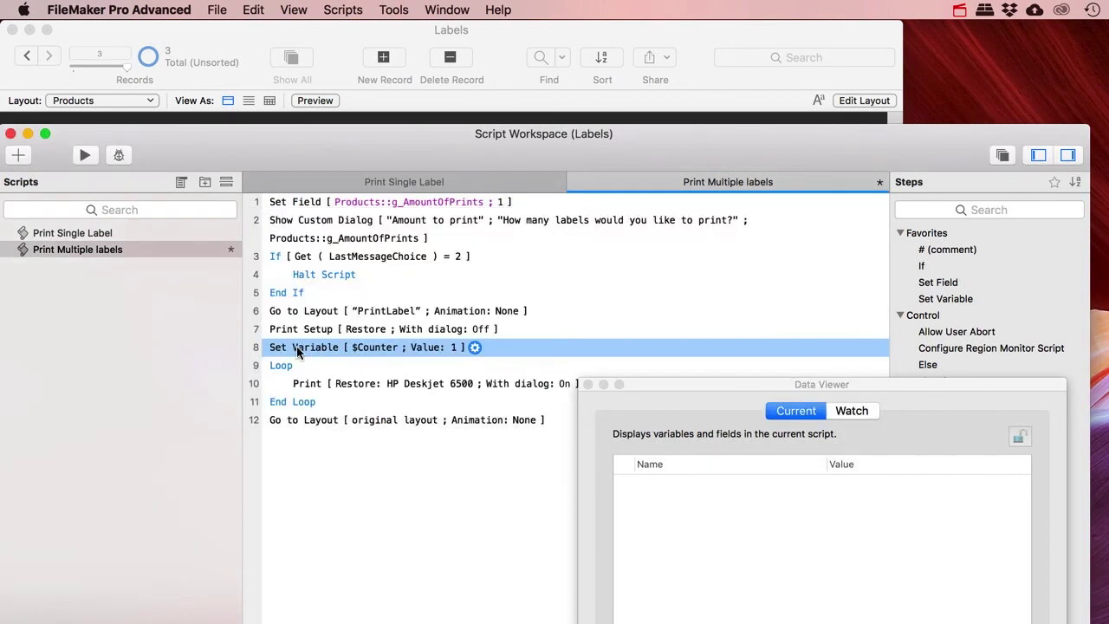
# Copy the $Counter Set Variable step and paste it inside the Loop directly after the Print step
pyautogui.click(288, 331)
pyautogui.click(289, 344)
pyautogui.click(282, 369)
pyautogui.click(305, 386)
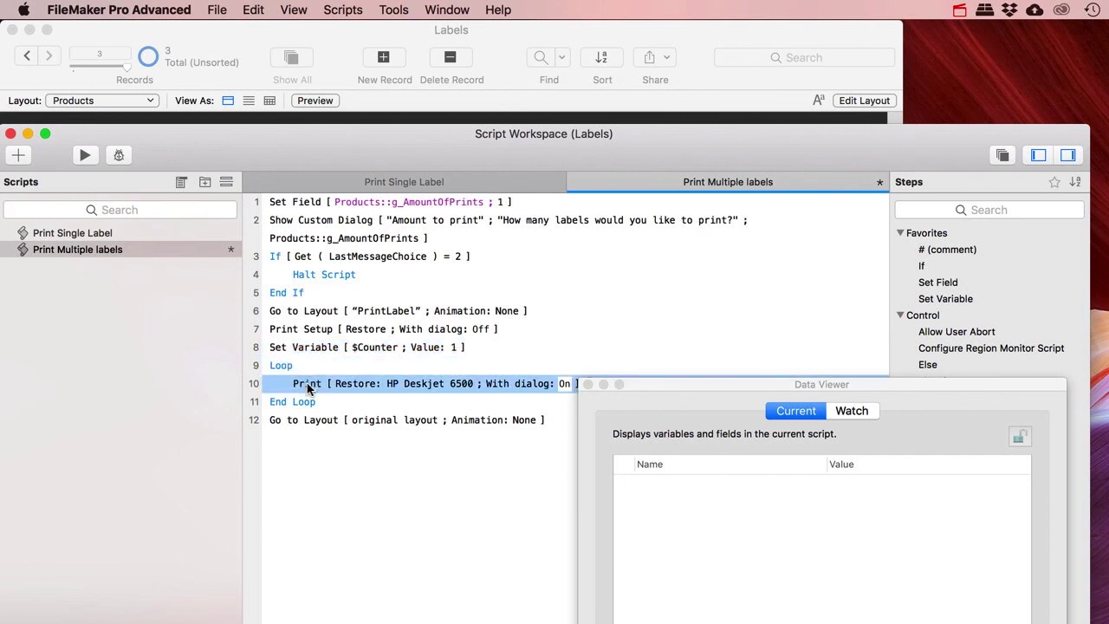
pyautogui.click(299, 349)
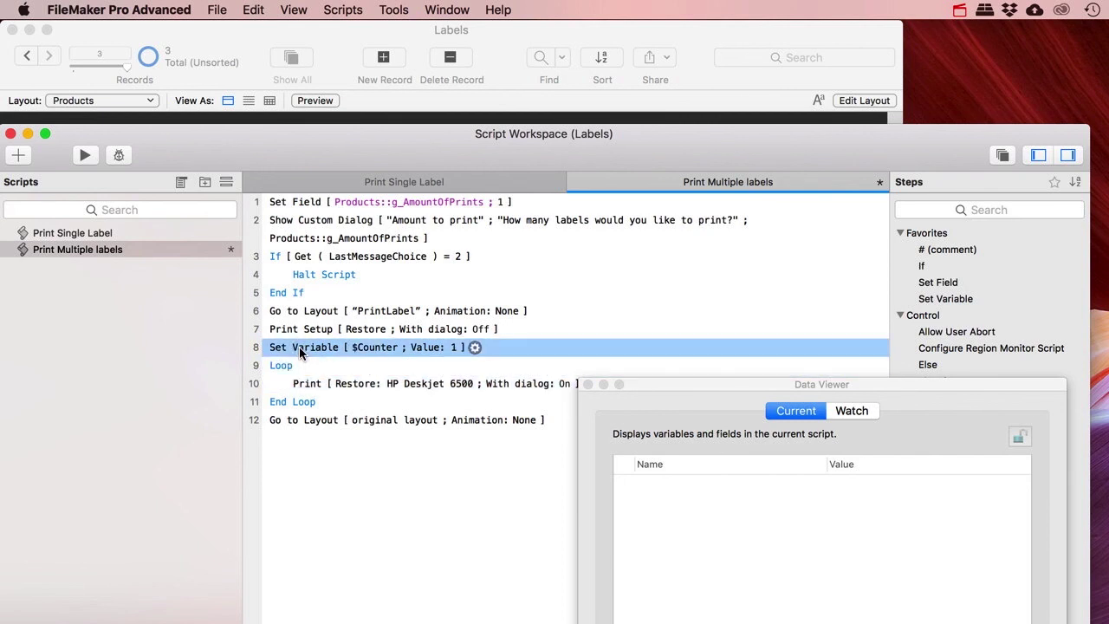
pyautogui.press('super+c')
pyautogui.click(302, 384)
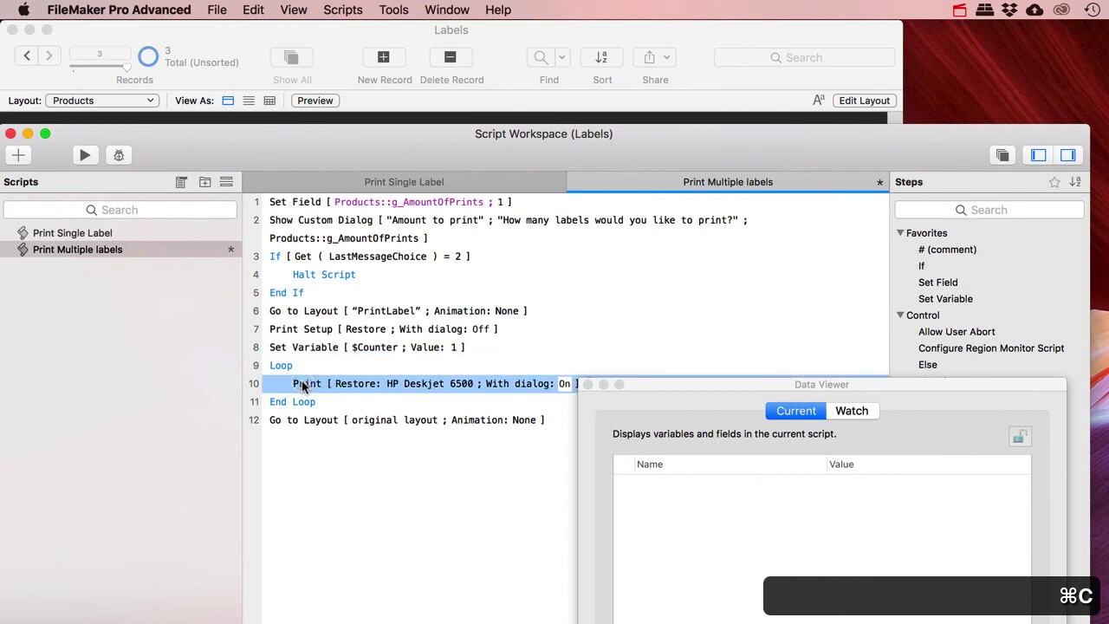
pyautogui.press('super+v')
# Set the value of the pasted $Counter variable step inside the Loop to $Counter + 1
pyautogui.doubleClick(496, 398)
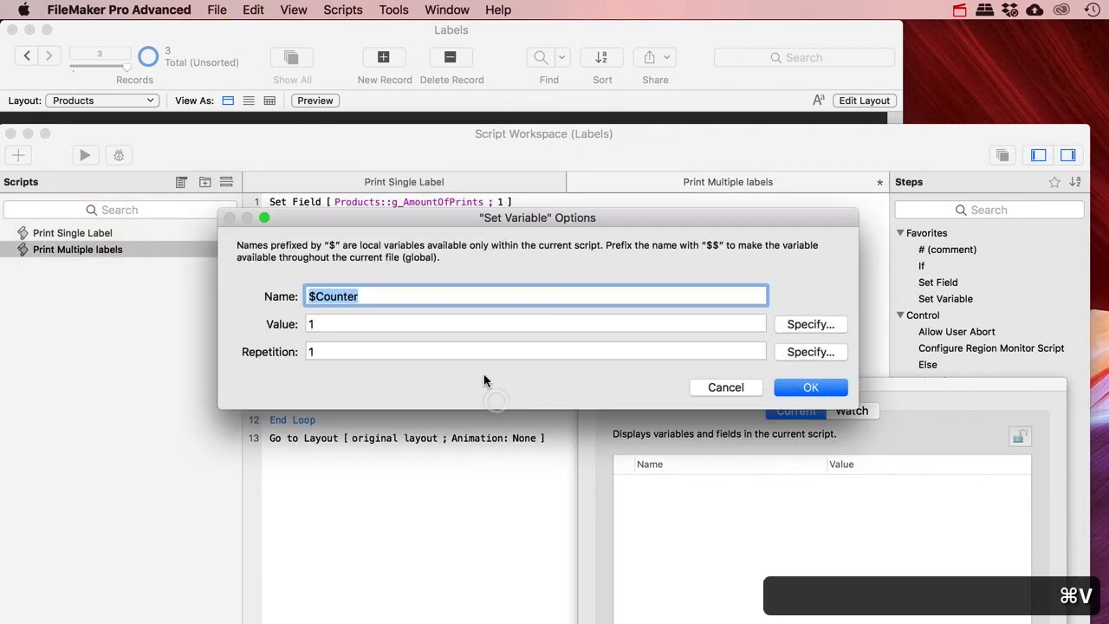
pyautogui.press('super+c')
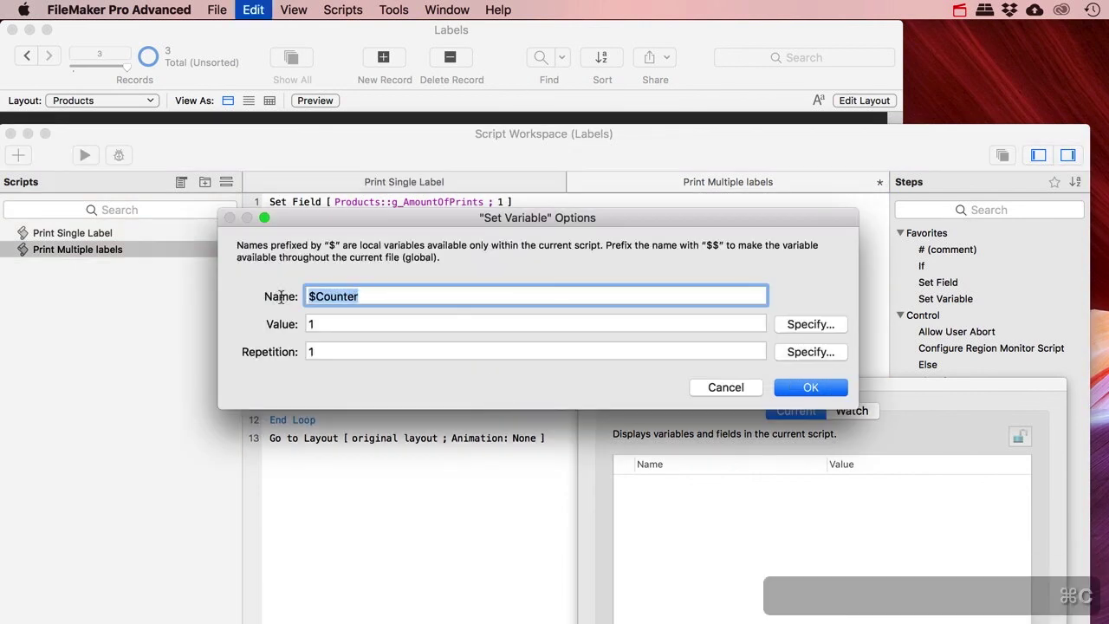
pyautogui.press('Tab')
pyautogui.press('super+v')
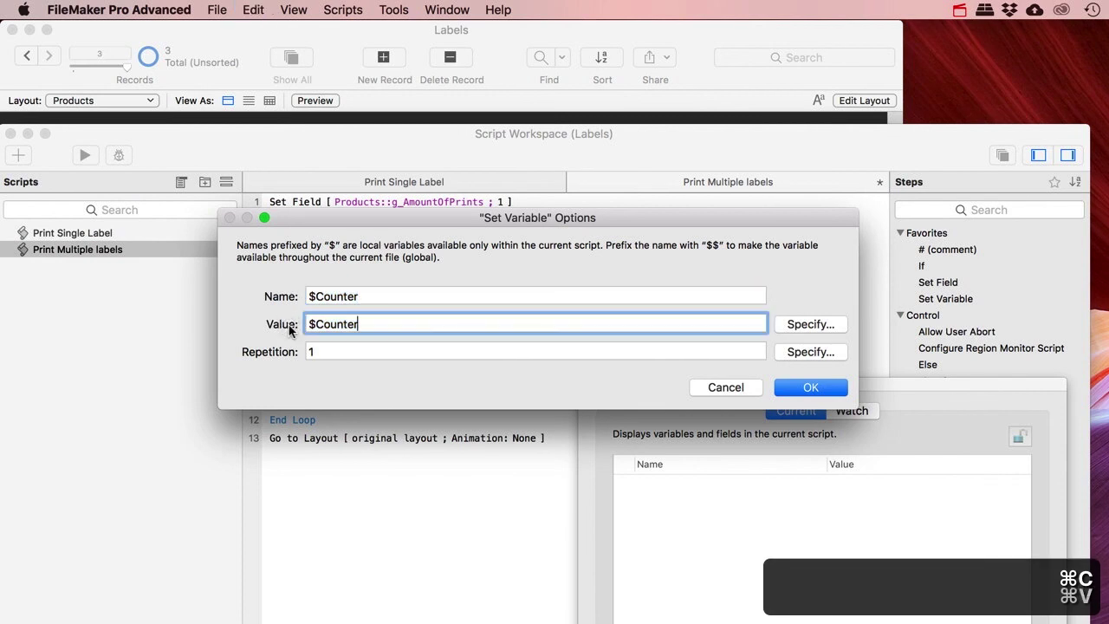
pyautogui.write('+ ')
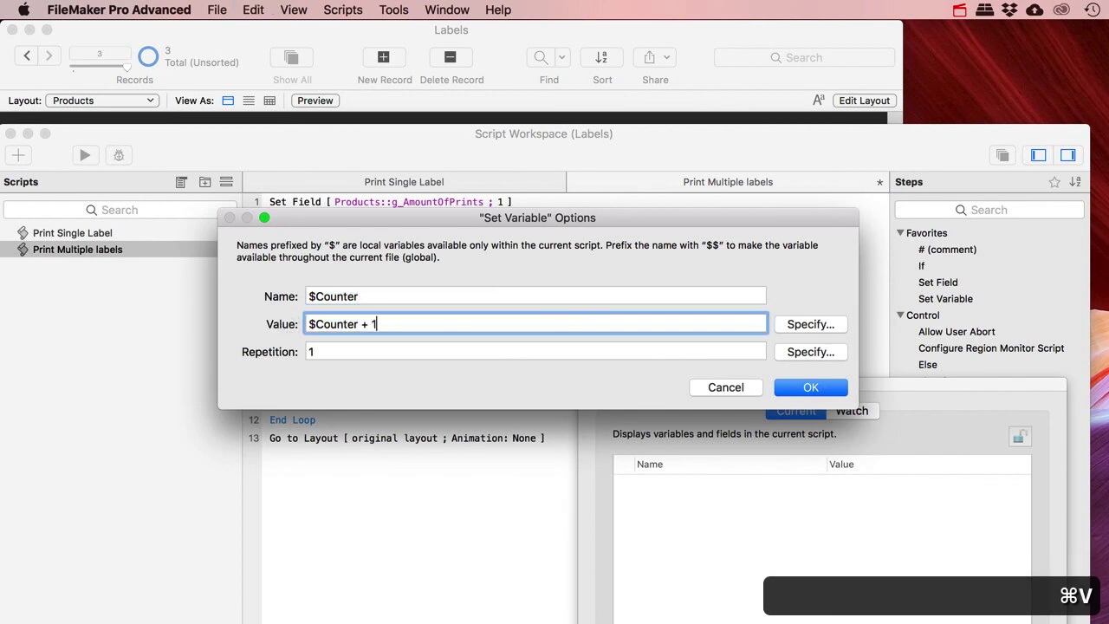
pyautogui.write('1')
pyautogui.click(813, 391)
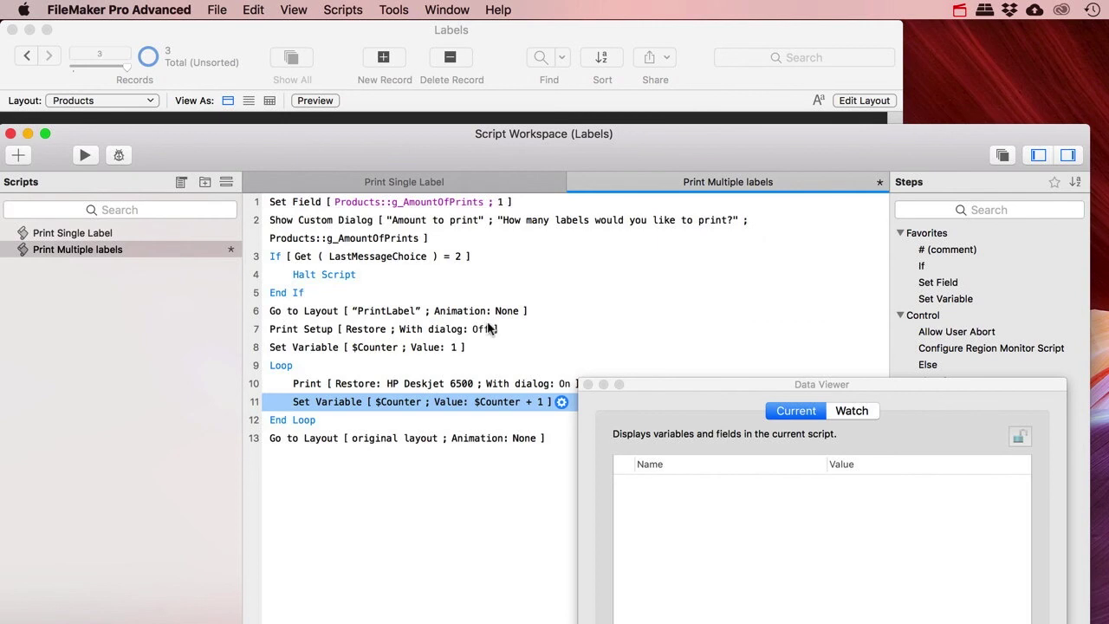
# Examine the order of the Loop, Print and counter-increment steps in the script
pyautogui.click(305, 386)
pyautogui.click(286, 367)
pyautogui.click(299, 383)
pyautogui.click(317, 404)
pyautogui.click(305, 385)
pyautogui.click(284, 367)
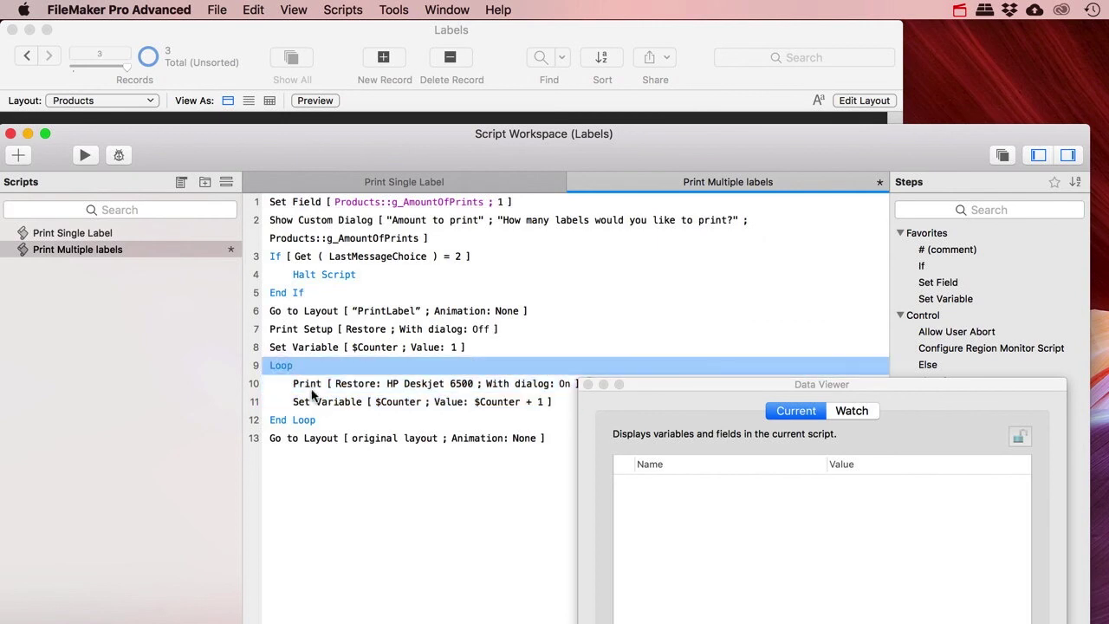
pyautogui.click(309, 386)
pyautogui.click(309, 403)
# Disable the Print step inside the Loop and save the Print Multiple labels script
pyautogui.click(304, 383)
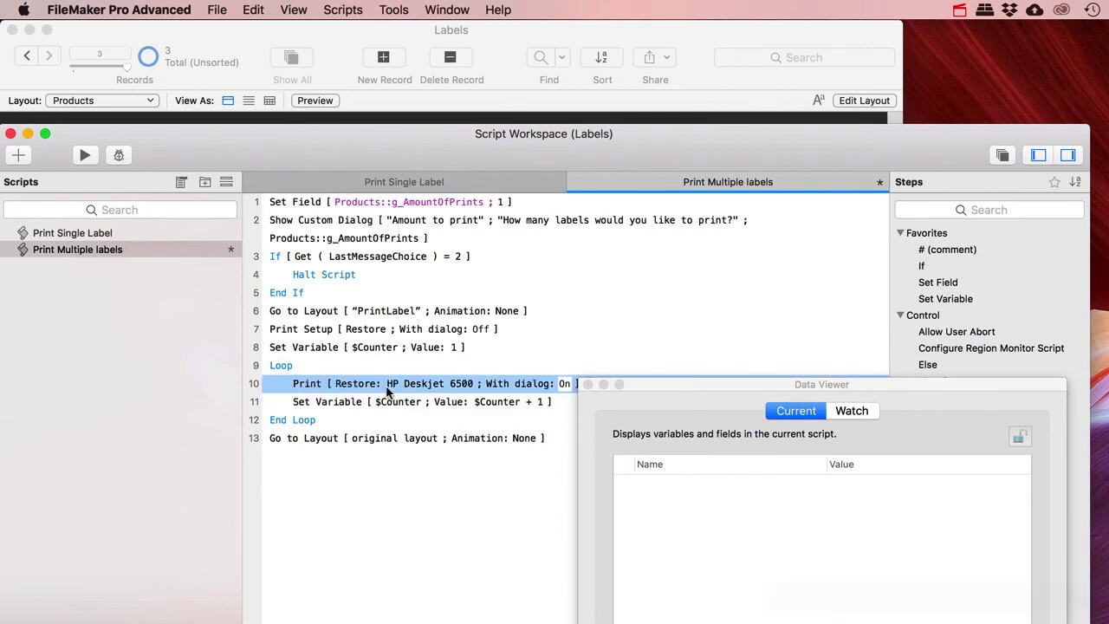
pyautogui.press('super+s')
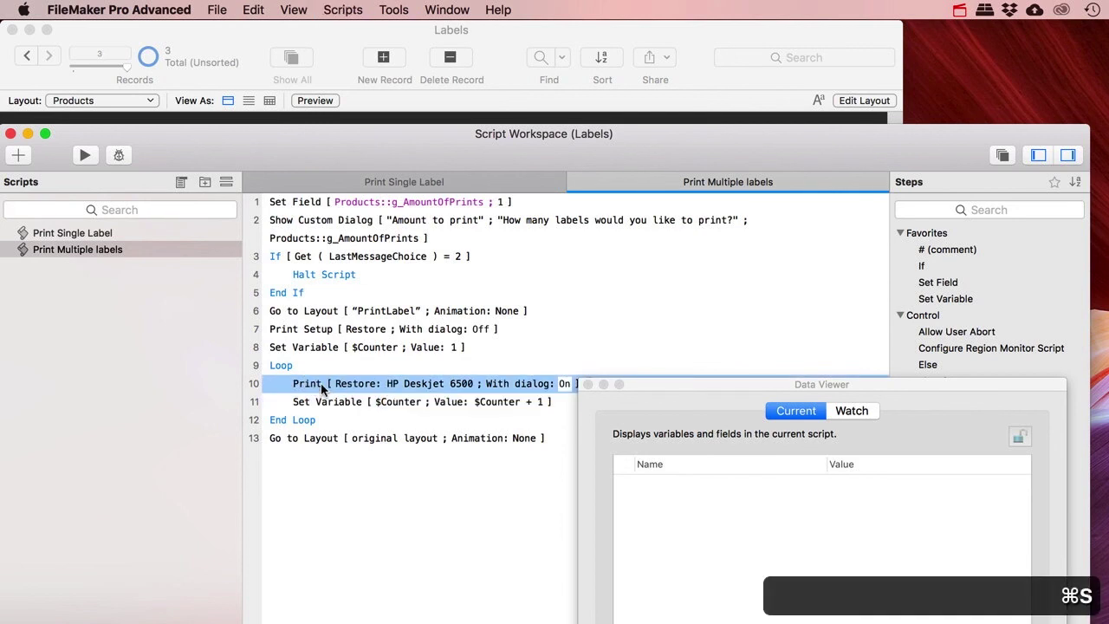
pyautogui.click(337, 9)
pyautogui.moveTo(248, 10)
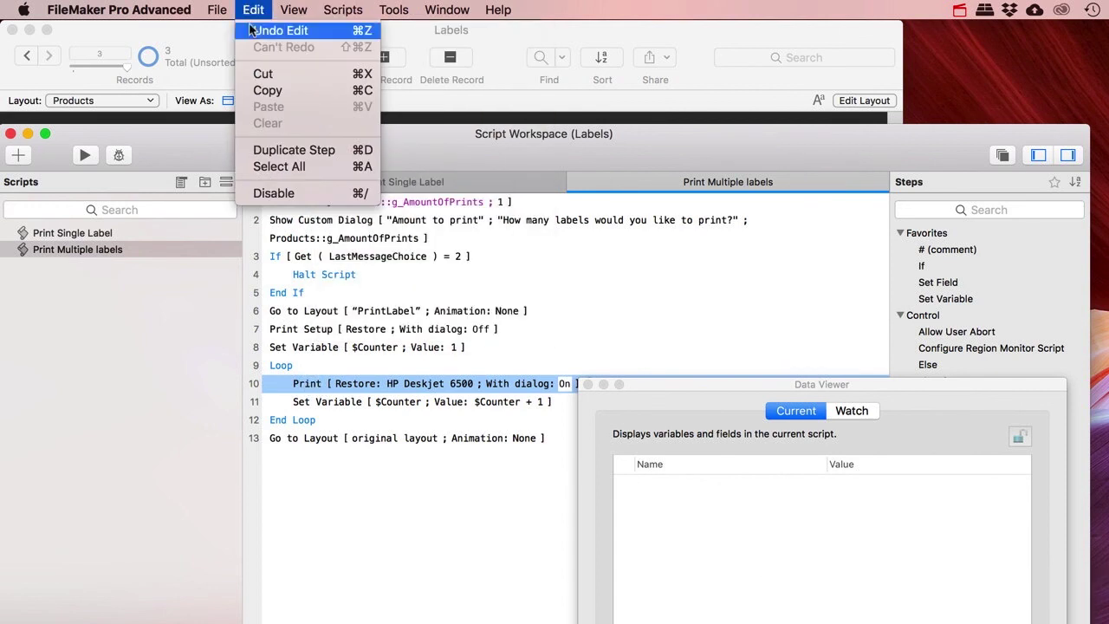
pyautogui.click(273, 192)
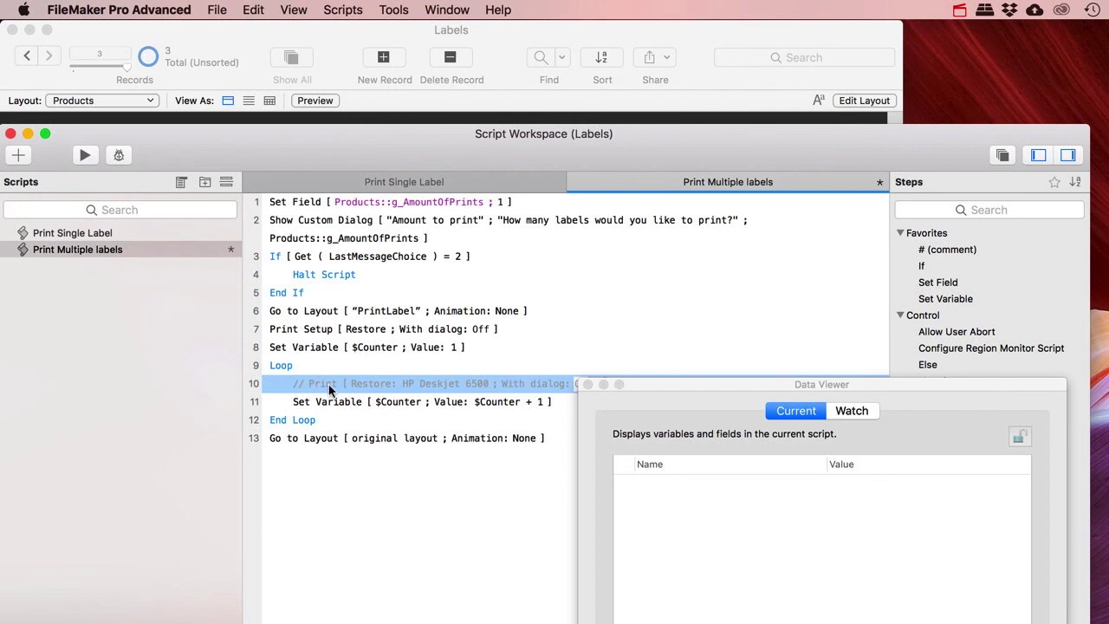
pyautogui.click(284, 365)
pyautogui.press('super+s')
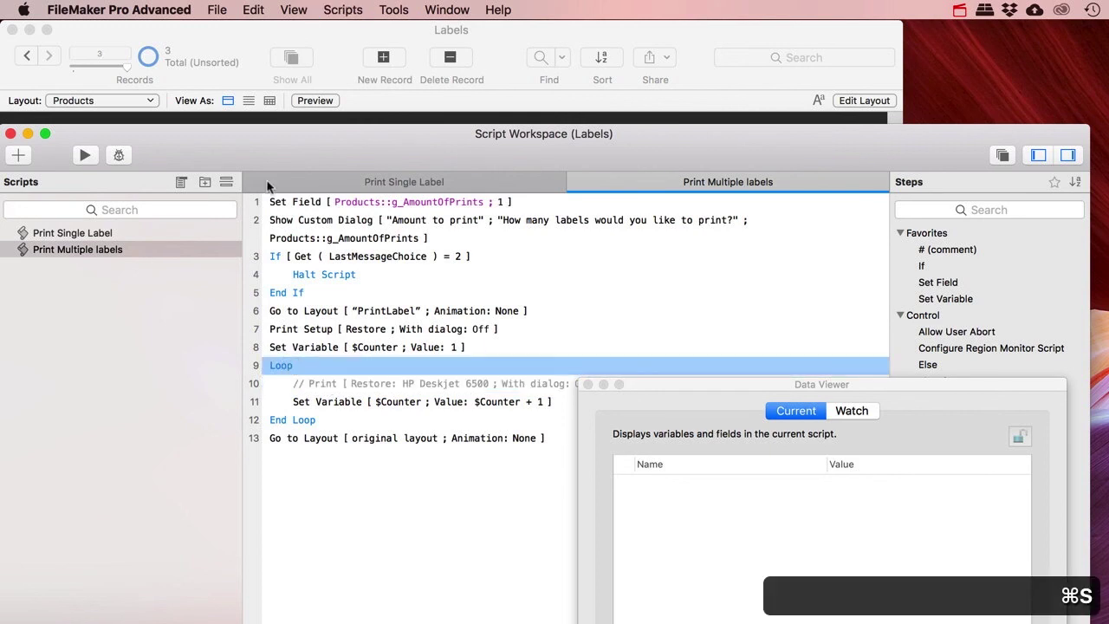
# Turn on the Script Debugger and start the Print Multiple labels script from the image button on the Products layout
pyautogui.moveTo(290, 137); pyautogui.dragTo(291, 259)
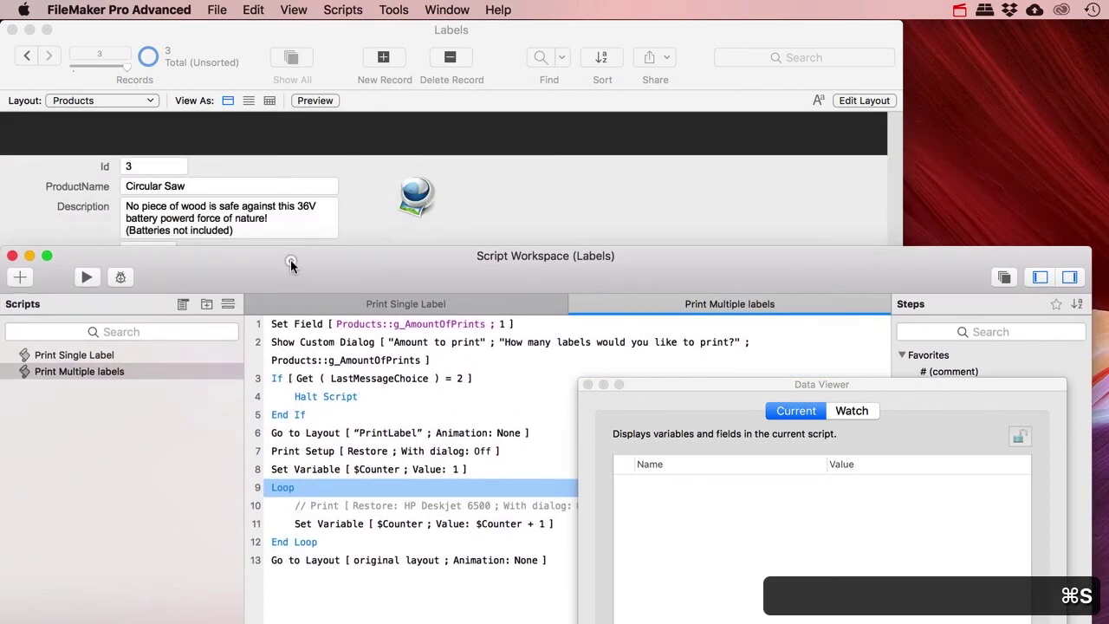
pyautogui.click(436, 33)
pyautogui.click(509, 9)
pyautogui.moveTo(559, 9)
pyautogui.click(600, 31)
pyautogui.click(416, 195)
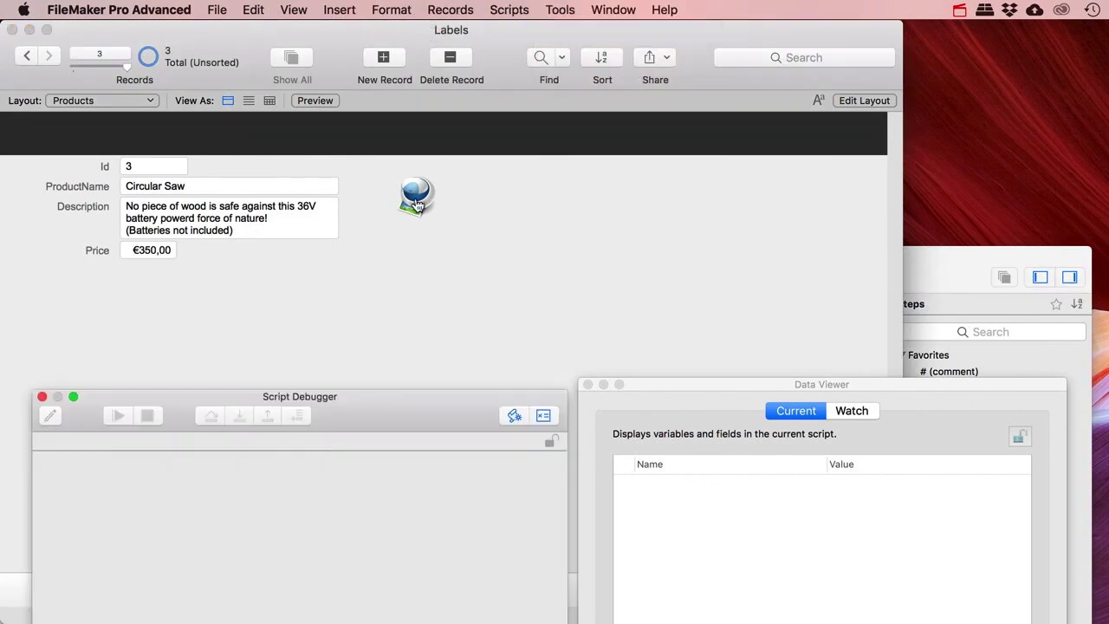
# Step the debugger to the Amount to print dialog and submit 5 as the number of labels
pyautogui.click(235, 417)
pyautogui.click(238, 418)
pyautogui.click(239, 418)
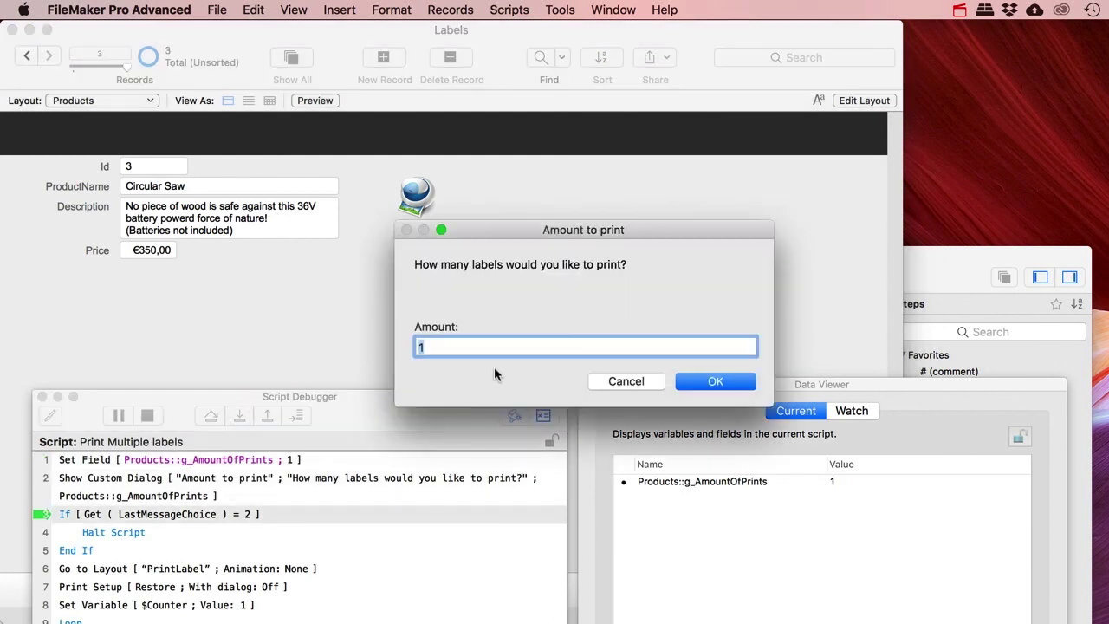
pyautogui.write('5')
pyautogui.click(698, 382)
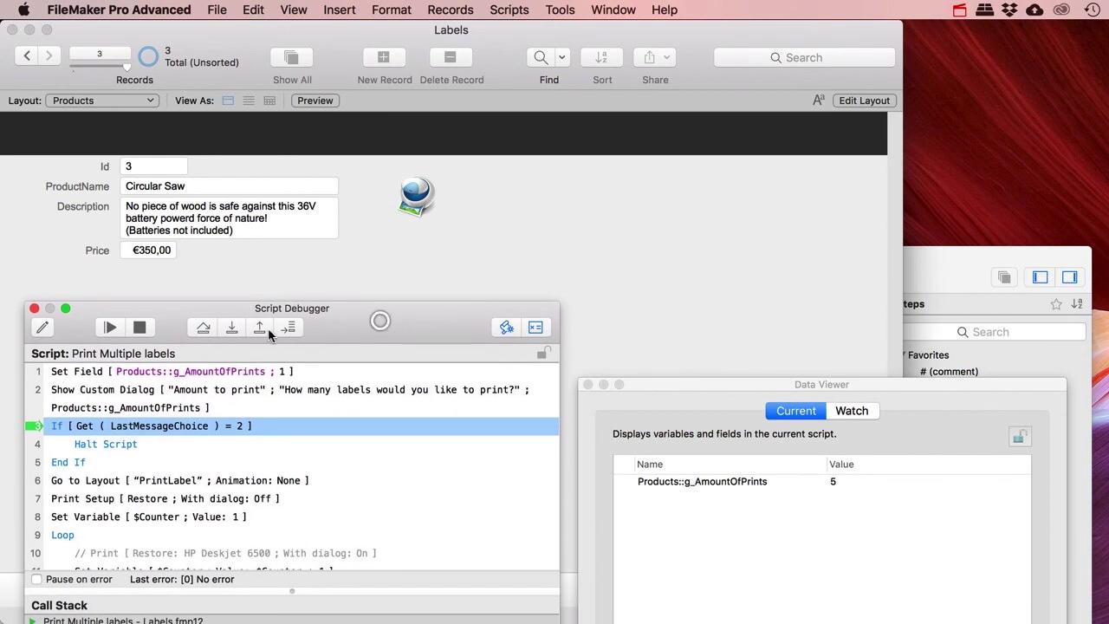
# Step through the script up to the Loop step, keeping the Data Viewer's variable values in view
pyautogui.click(232, 328)
pyautogui.click(231, 328)
pyautogui.click(232, 328)
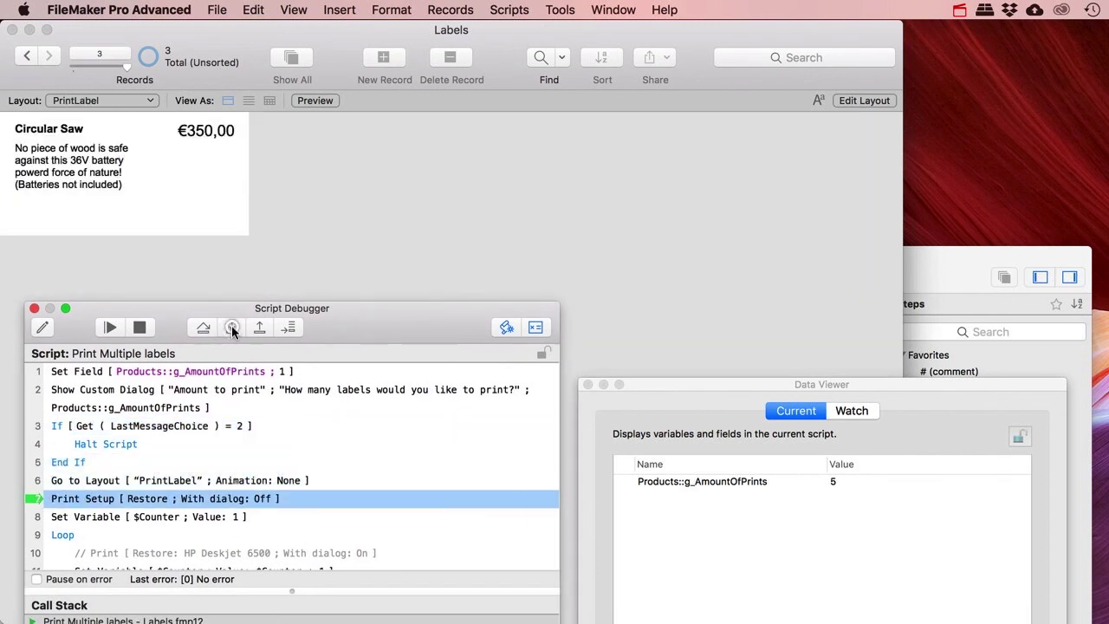
pyautogui.click(231, 328)
pyautogui.moveTo(721, 389); pyautogui.dragTo(707, 312)
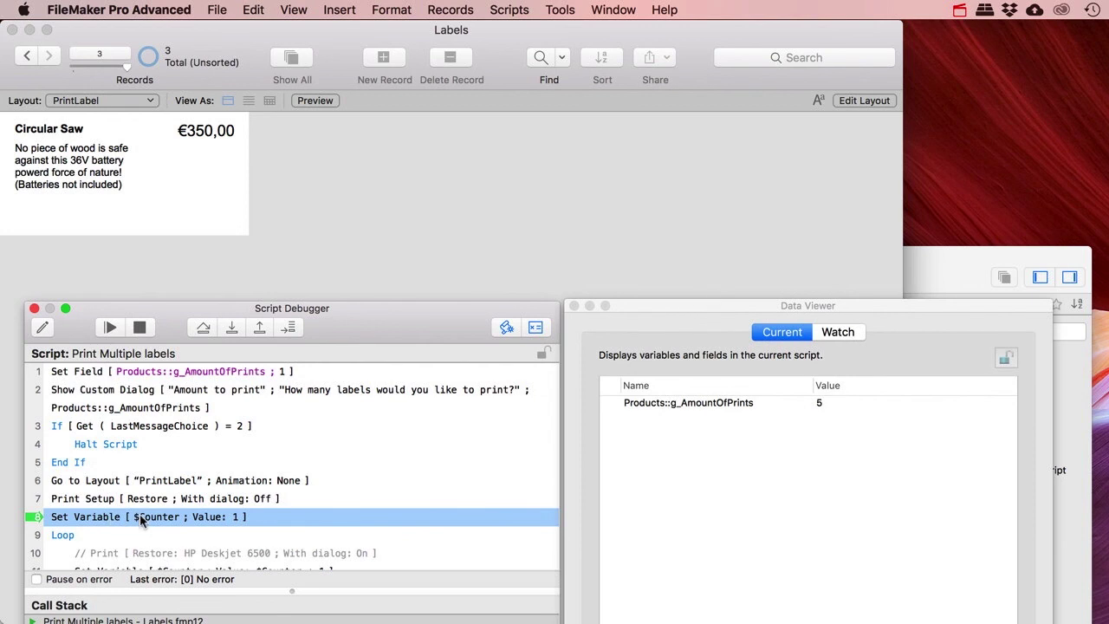
pyautogui.click(231, 326)
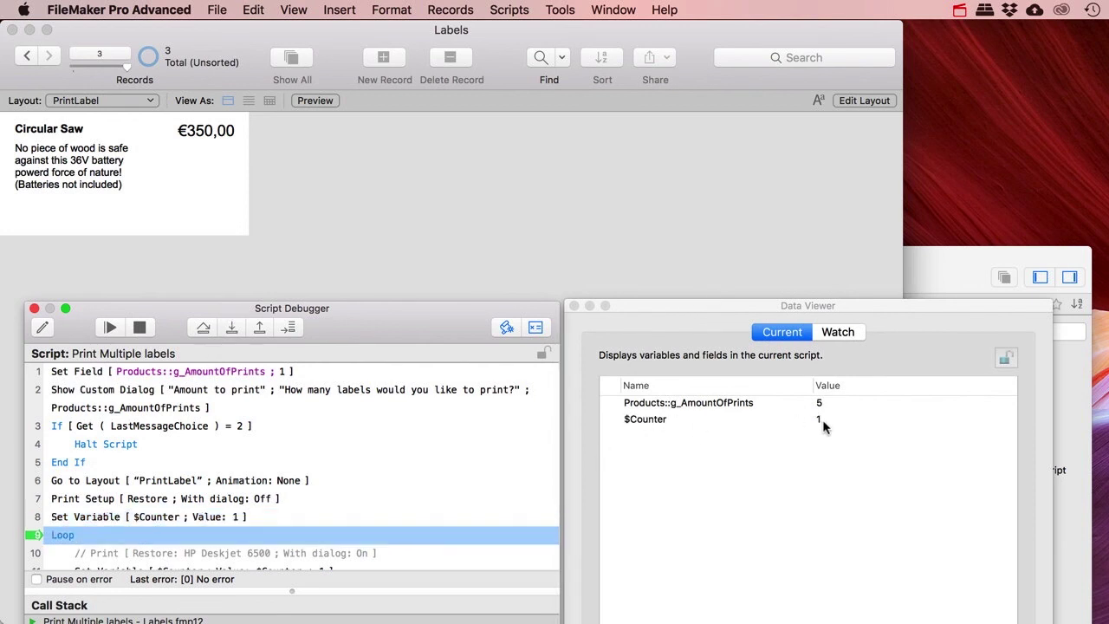
pyautogui.scroll(-3, 270, 466)
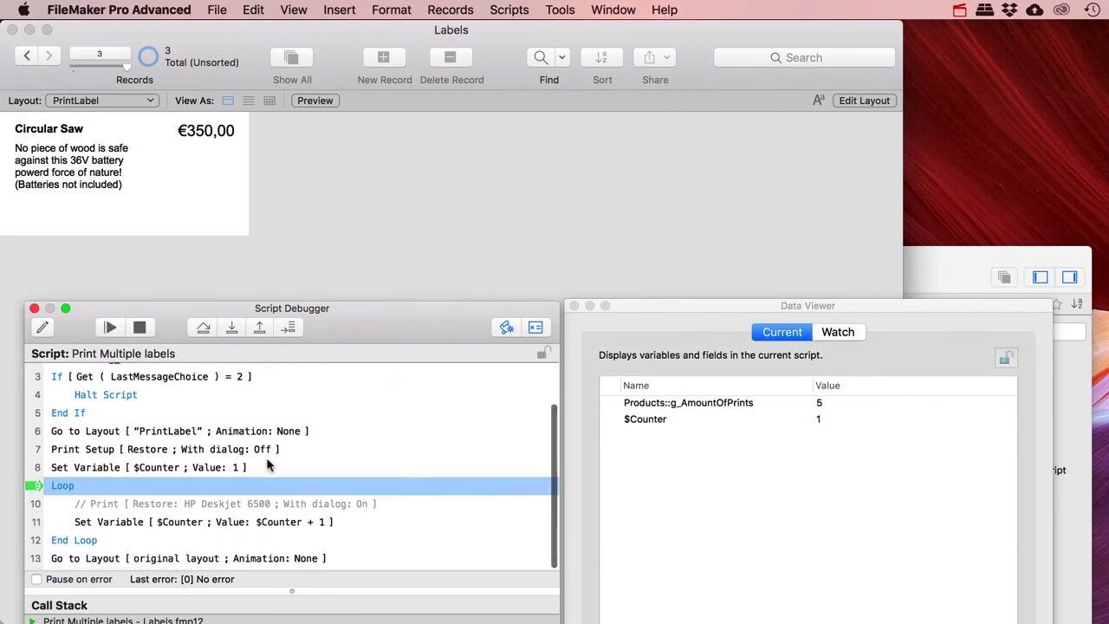
# Step repeatedly through the Loop in the debugger and compare $Counter with Products::g_AmountOfPrints in the Data Viewer
pyautogui.click(231, 328)
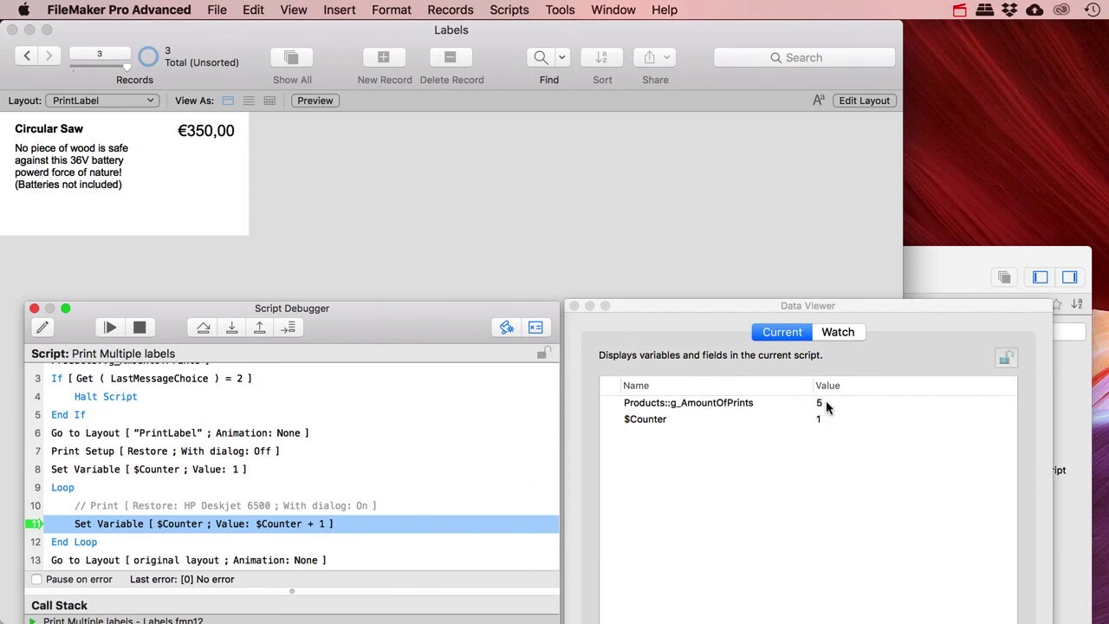
pyautogui.click(231, 329)
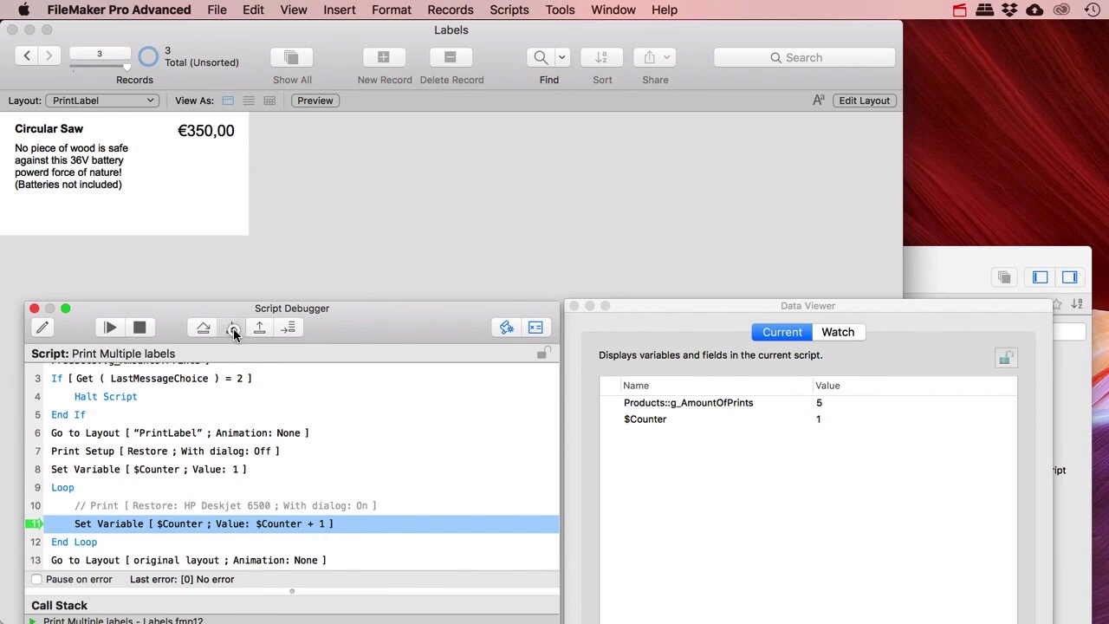
pyautogui.click(232, 330)
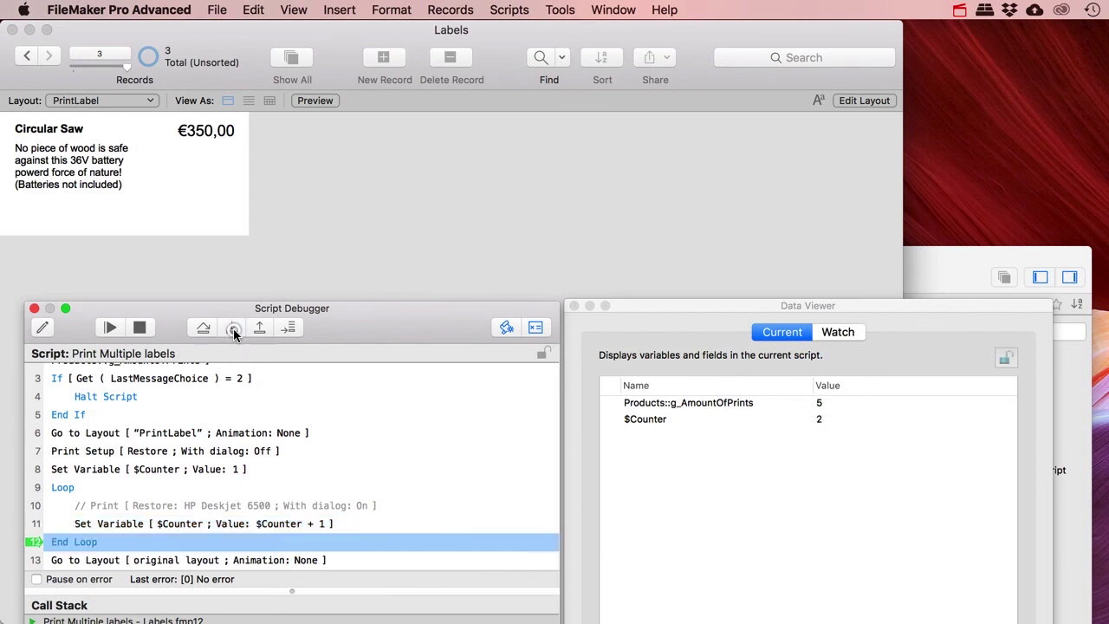
pyautogui.click(232, 331)
pyautogui.click(232, 330)
pyautogui.click(232, 330)
pyautogui.click(232, 331)
pyautogui.click(233, 330)
pyautogui.click(232, 330)
pyautogui.click(232, 330)
pyautogui.click(233, 330)
pyautogui.click(233, 330)
pyautogui.click(232, 330)
pyautogui.click(232, 330)
pyautogui.click(232, 330)
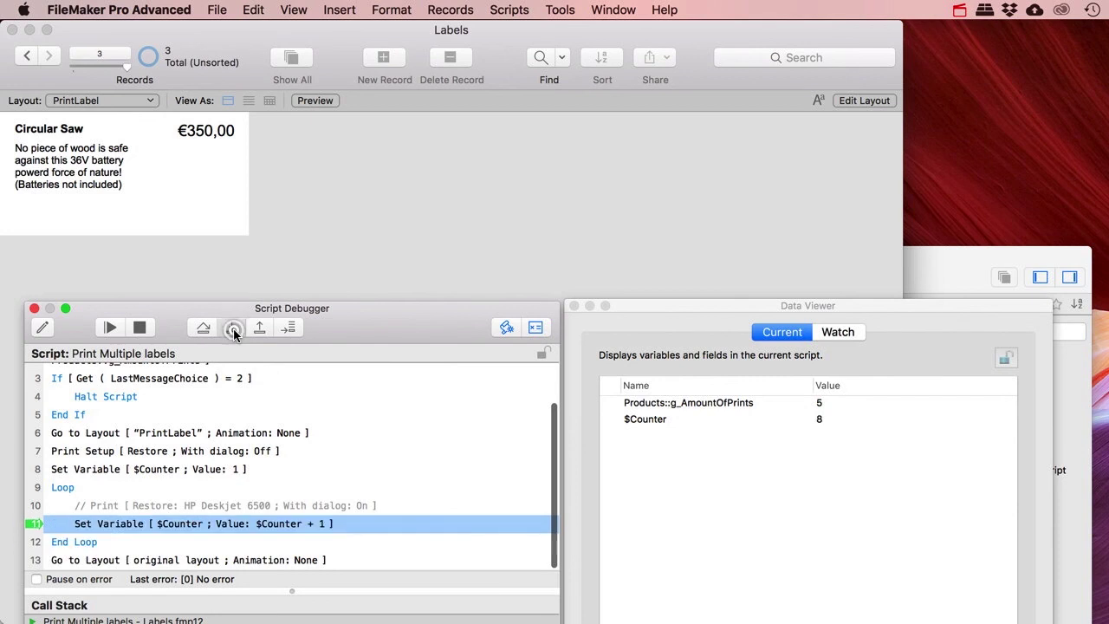
pyautogui.click(233, 330)
pyautogui.click(232, 330)
pyautogui.click(232, 330)
pyautogui.click(232, 330)
pyautogui.click(232, 330)
pyautogui.click(233, 330)
pyautogui.click(232, 330)
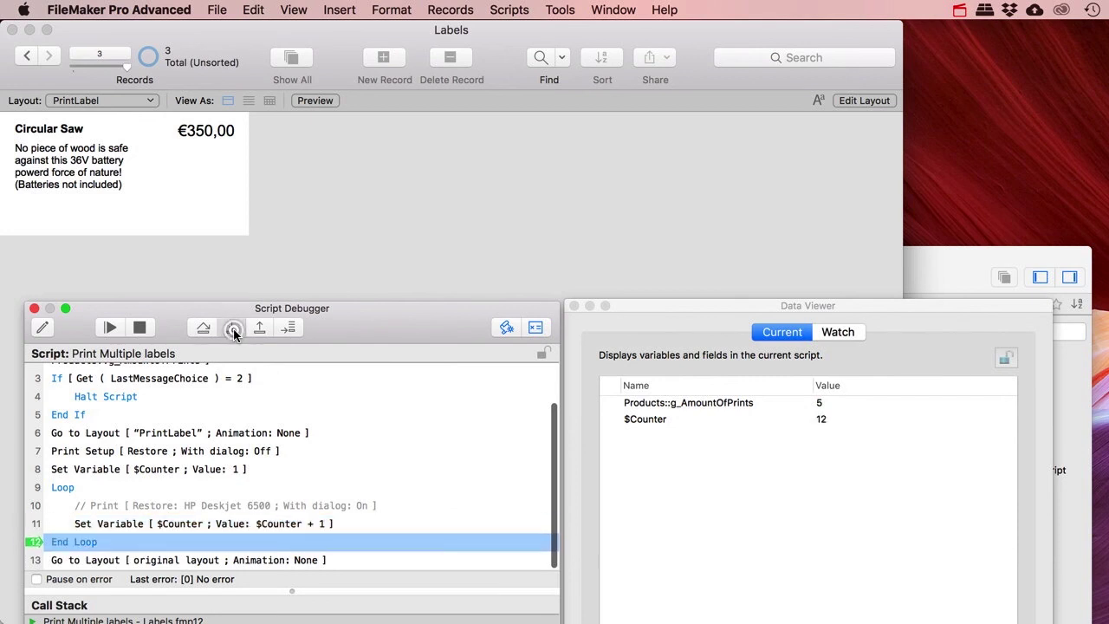
# Run one more pass of the loop in the debugger and halt the Print Multiple labels script
pyautogui.click(232, 330)
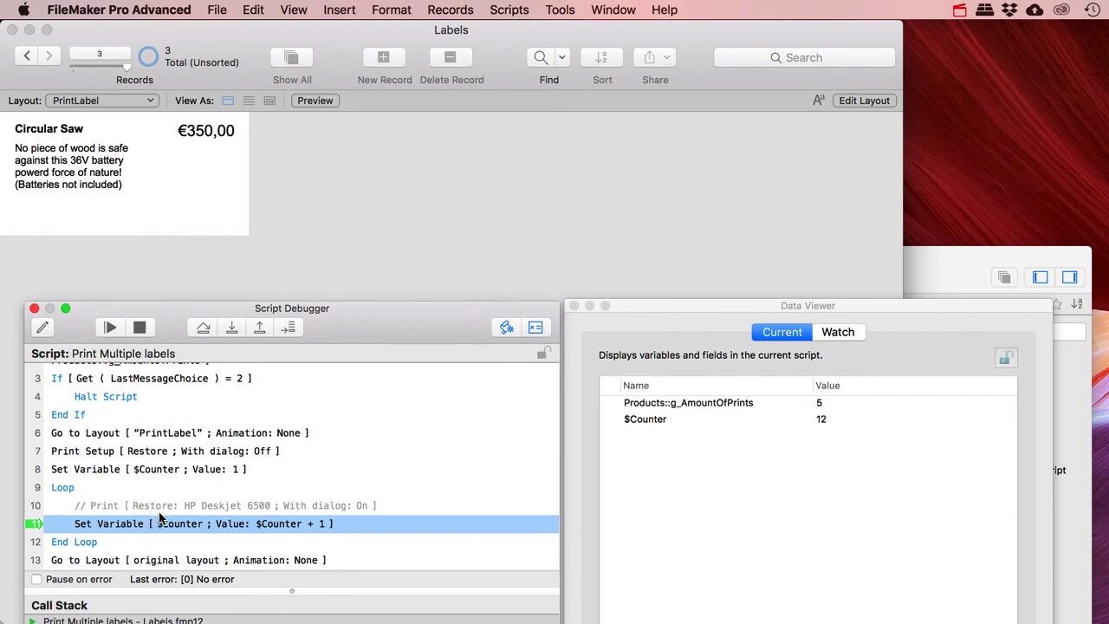
pyautogui.moveTo(367, 309); pyautogui.dragTo(365, 264)
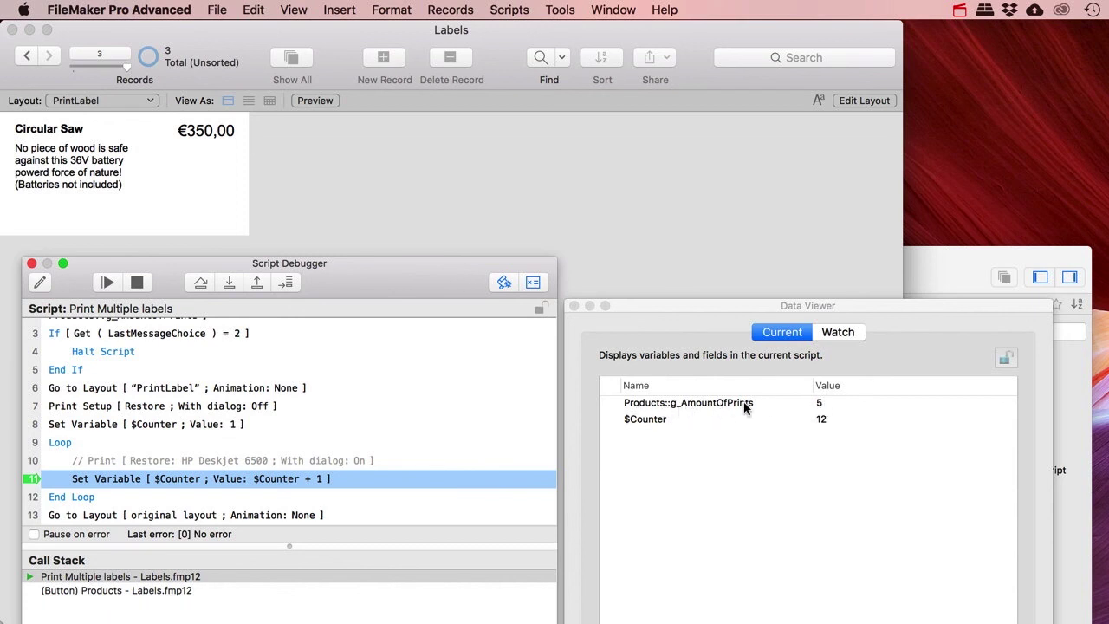
pyautogui.click(136, 283)
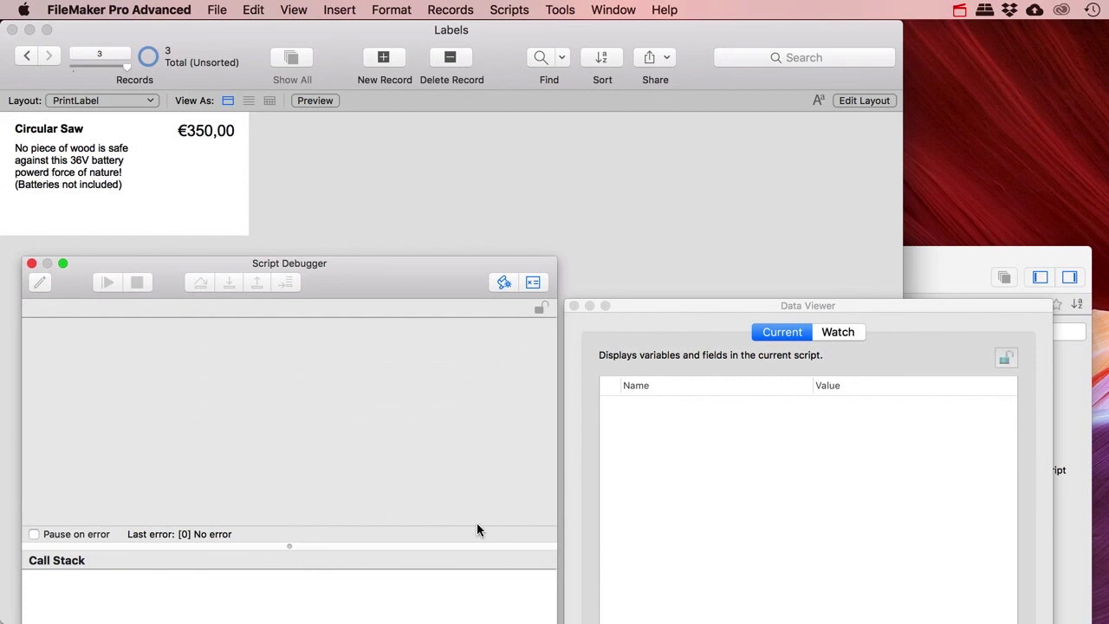
# Open the Script Workspace and close the Script Debugger and Data Viewer windows so the Print Multiple labels script is unobstructed
pyautogui.press('super+shift+s')
pyautogui.moveTo(604, 260); pyautogui.dragTo(584, 186)
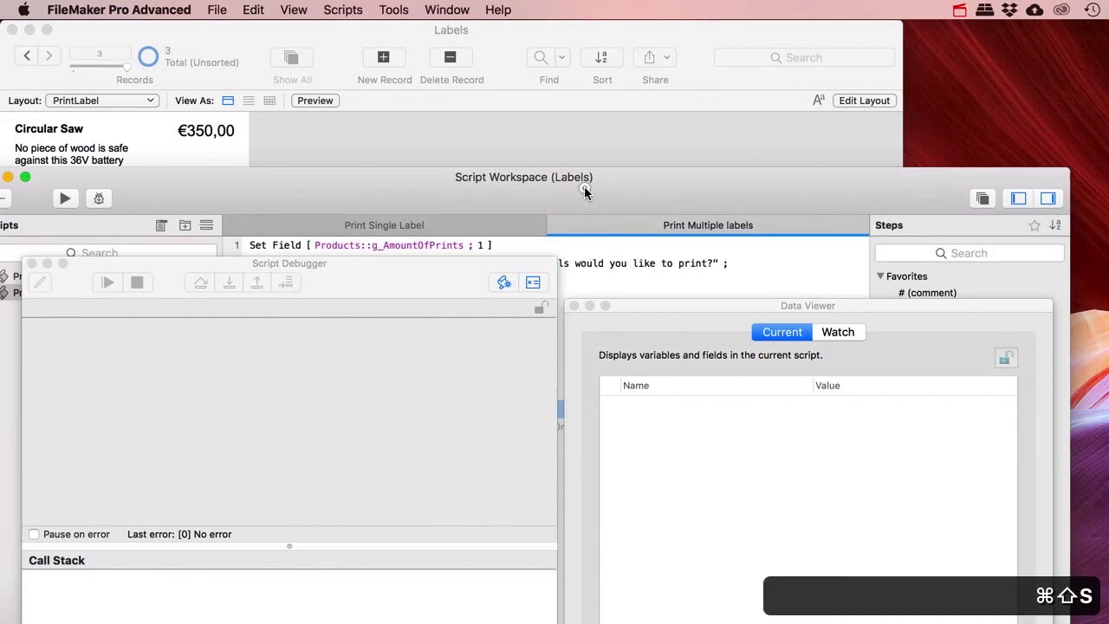
pyautogui.click(31, 262)
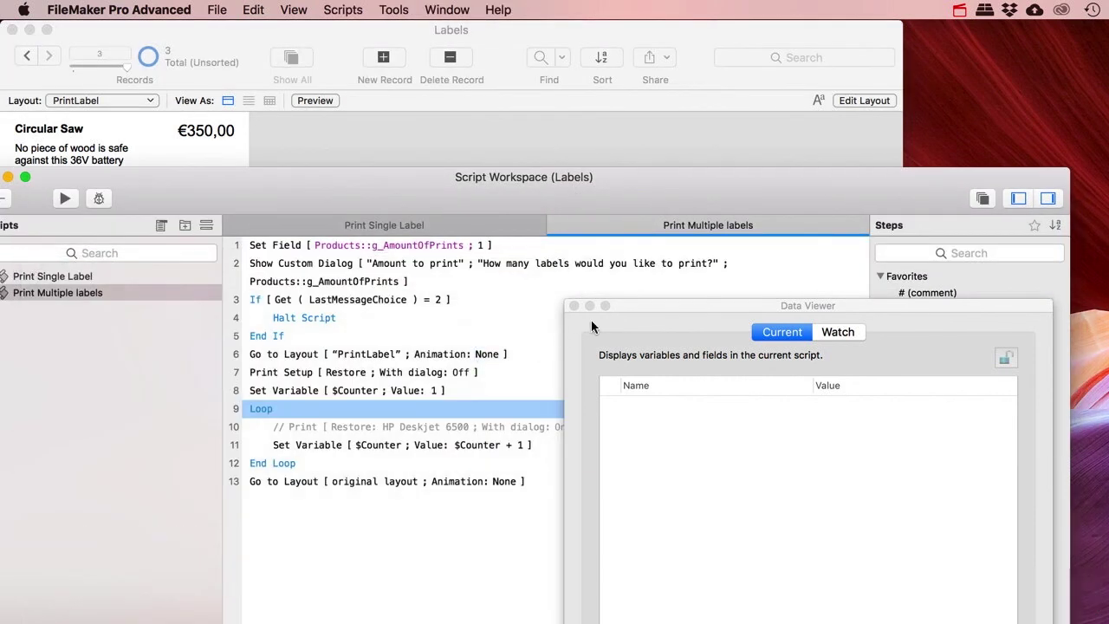
pyautogui.click(572, 306)
pyautogui.moveTo(415, 192); pyautogui.dragTo(437, 110)
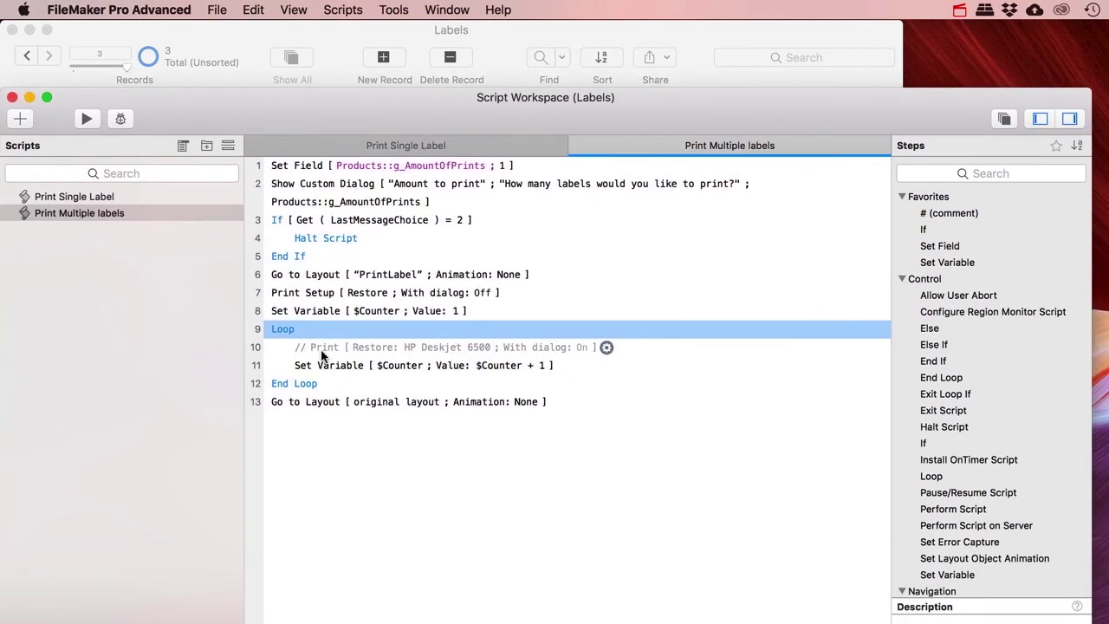
# Review the initial $Counter assignment, the Loop step and the disabled Print step in the Print Multiple labels script
pyautogui.click(327, 347)
pyautogui.click(286, 328)
pyautogui.click(286, 311)
pyautogui.click(286, 328)
pyautogui.click(310, 347)
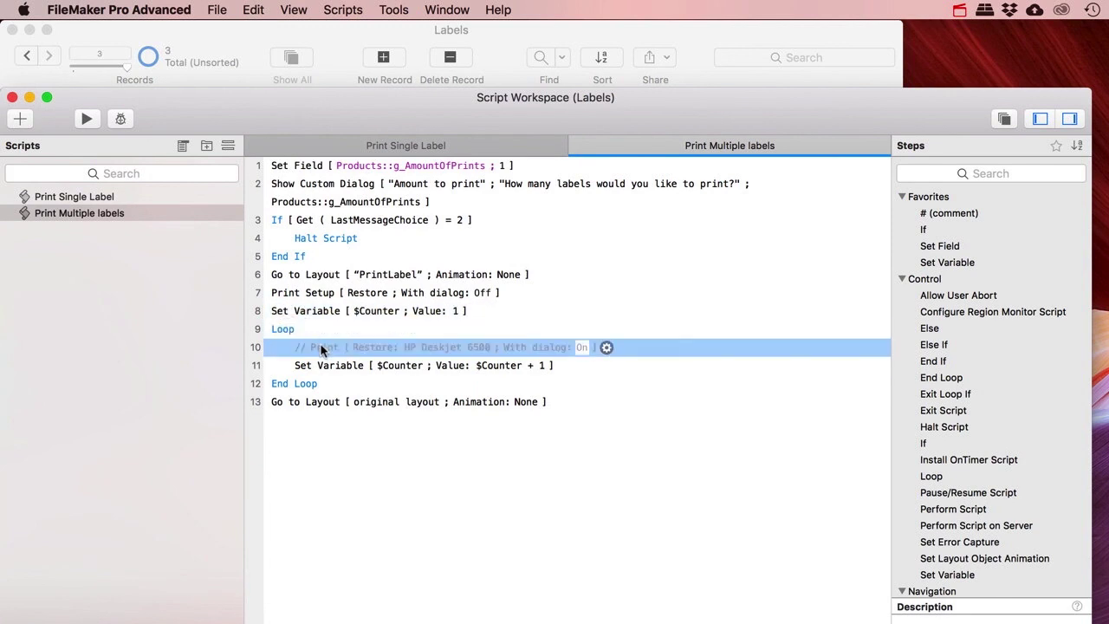
pyautogui.click(317, 312)
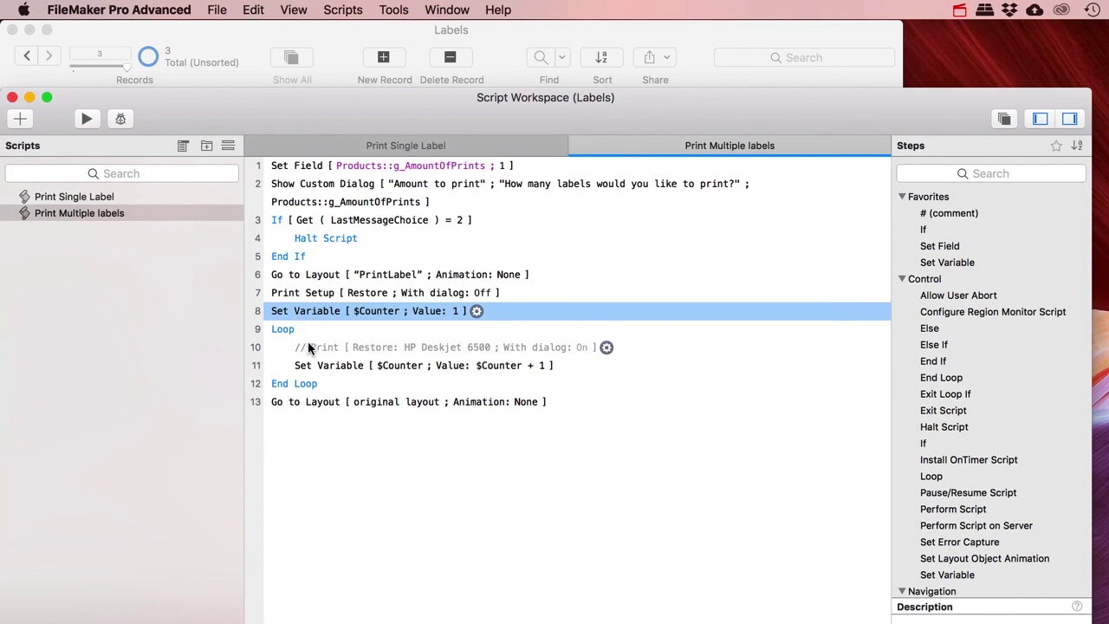
# Add an Exit Loop If step after the $Counter increment with the condition $Counter = Products::g_AmountOfPrints
pyautogui.click(318, 367)
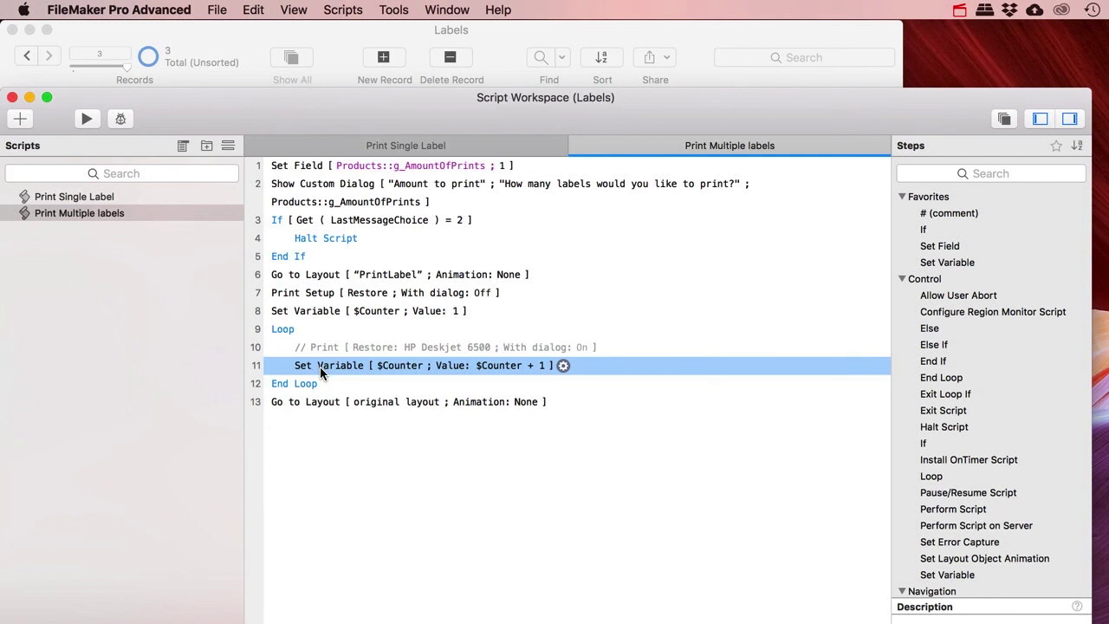
pyautogui.press('Return')
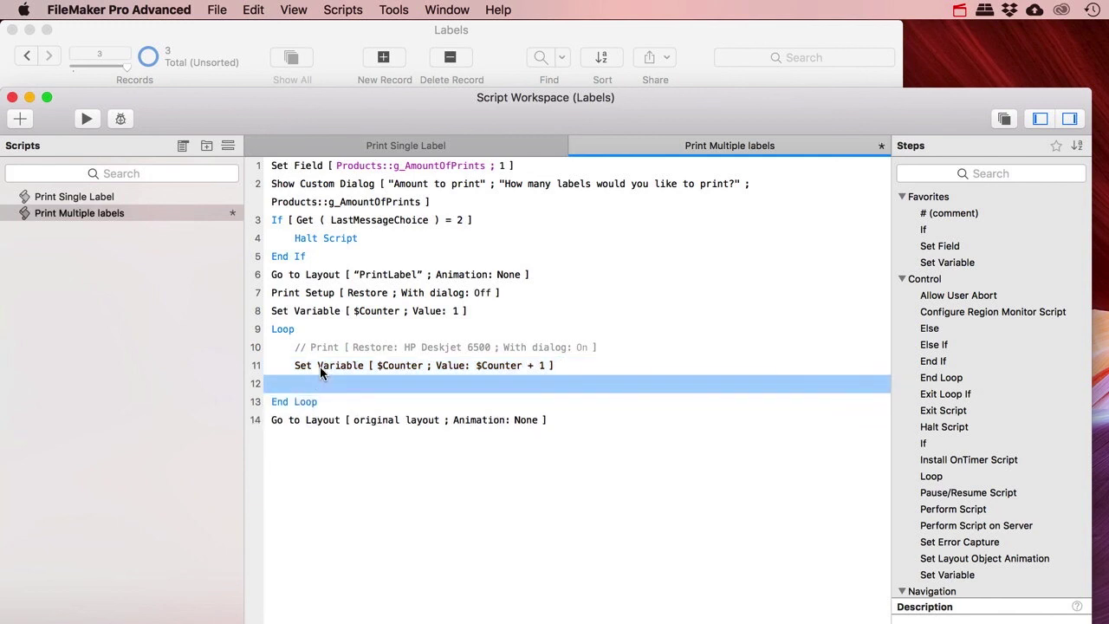
pyautogui.write('Exit')
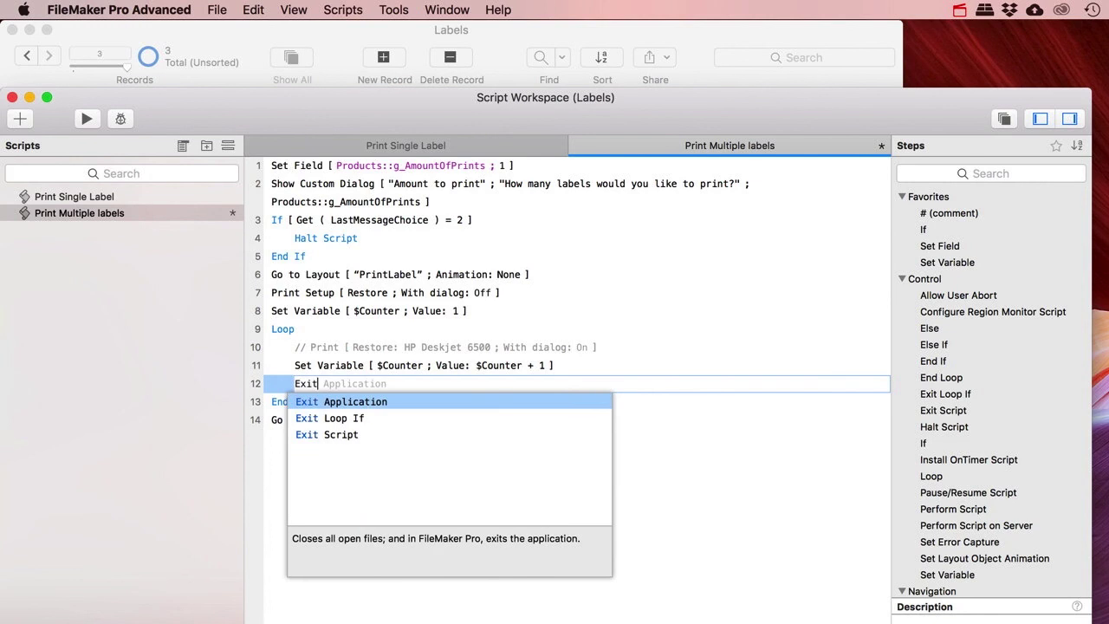
pyautogui.press('Down')
pyautogui.press('Return')
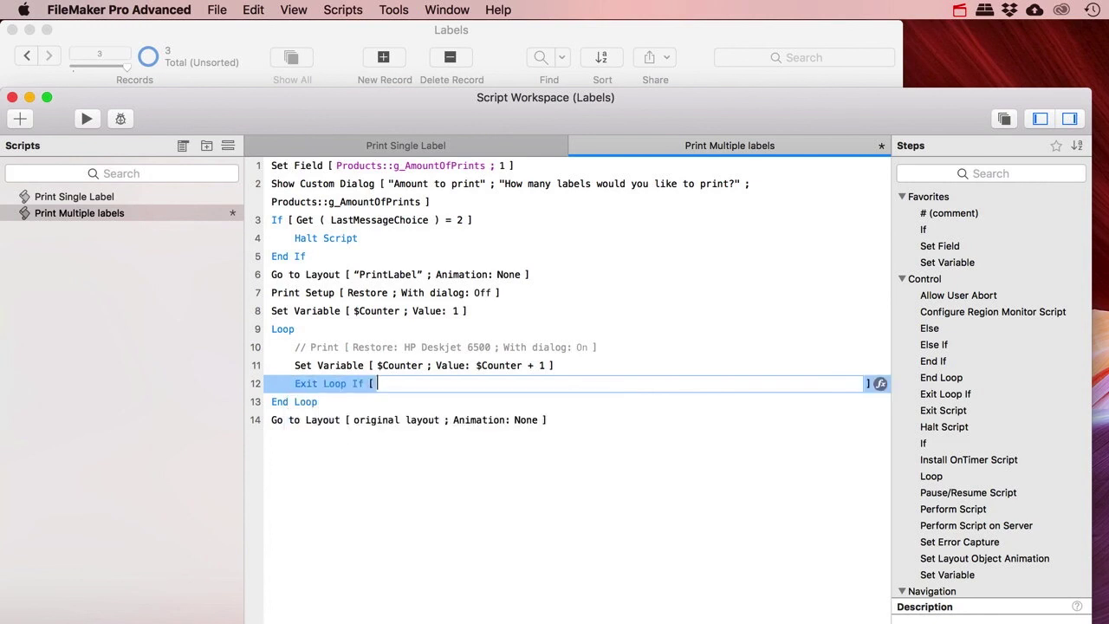
pyautogui.click(878, 383)
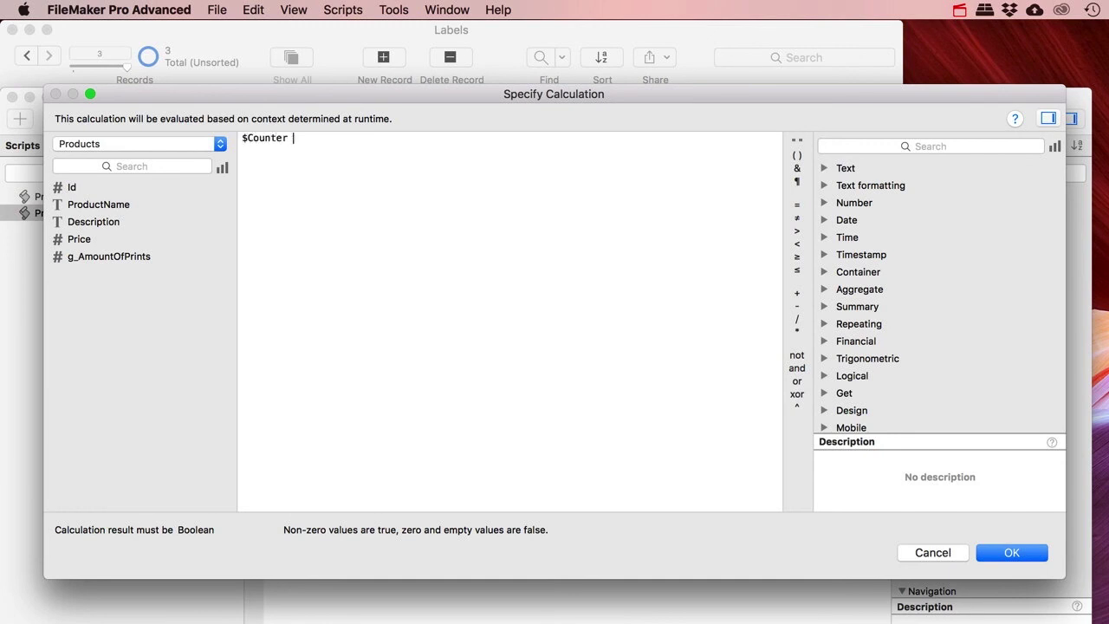
pyautogui.doubleClick(129, 257)
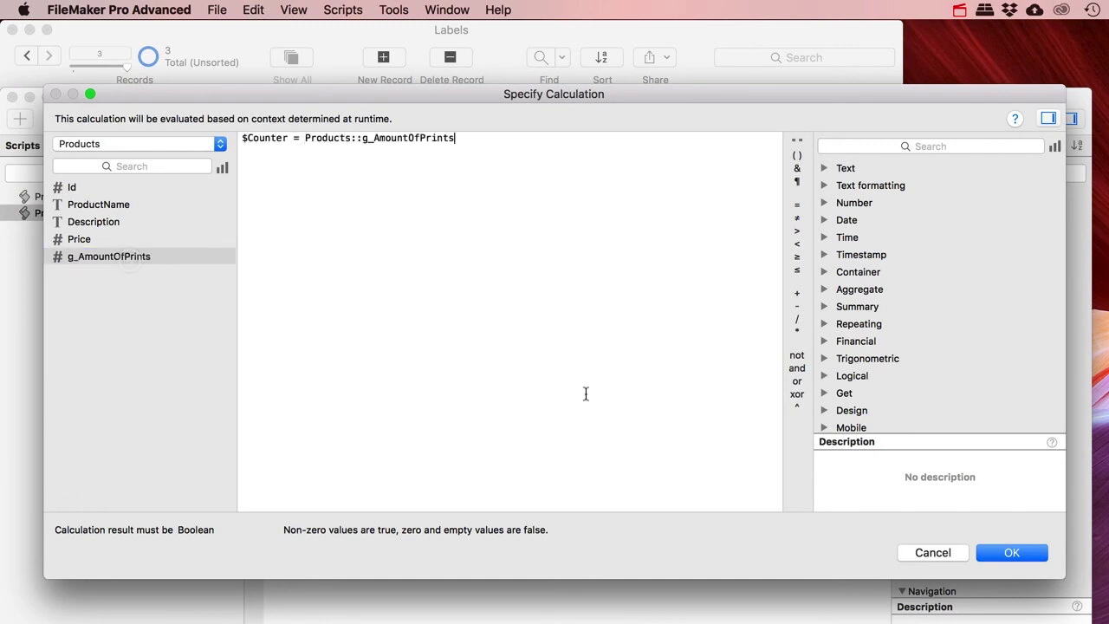
pyautogui.click(988, 552)
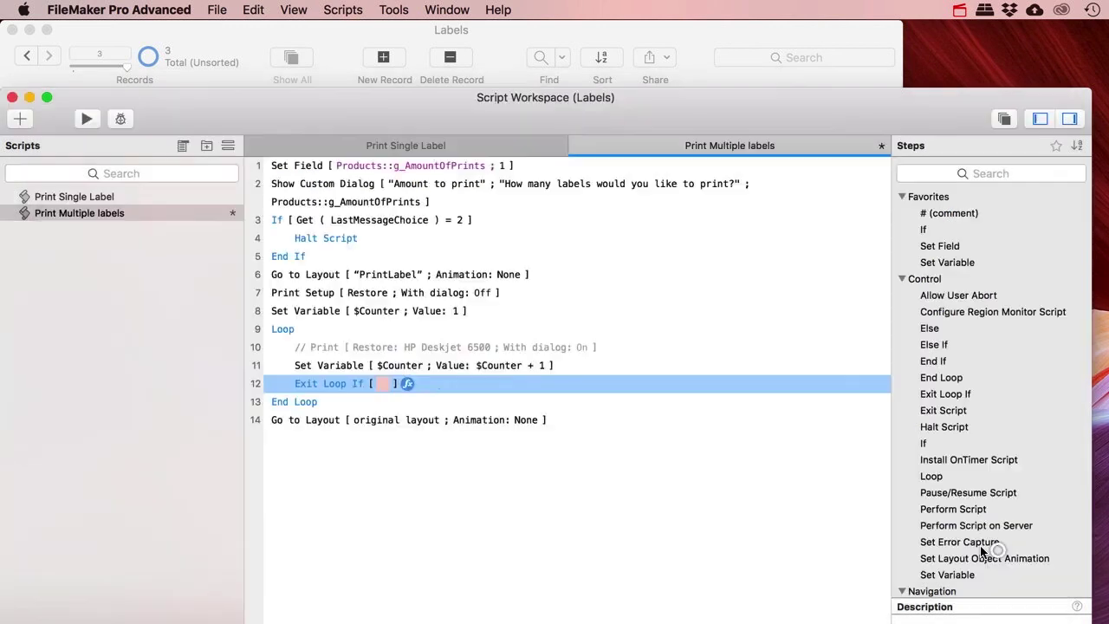
# Trace the loop line by line from the initial $Counter value through Print and the increment to check the exit condition
pyautogui.click(318, 362)
pyautogui.click(319, 353)
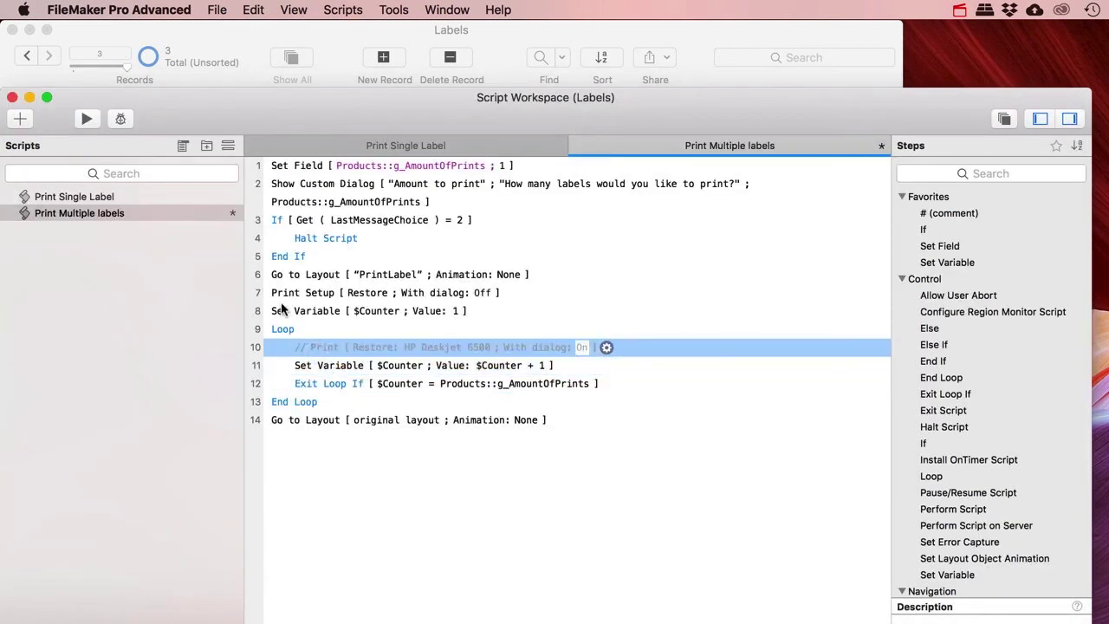
pyautogui.click(327, 312)
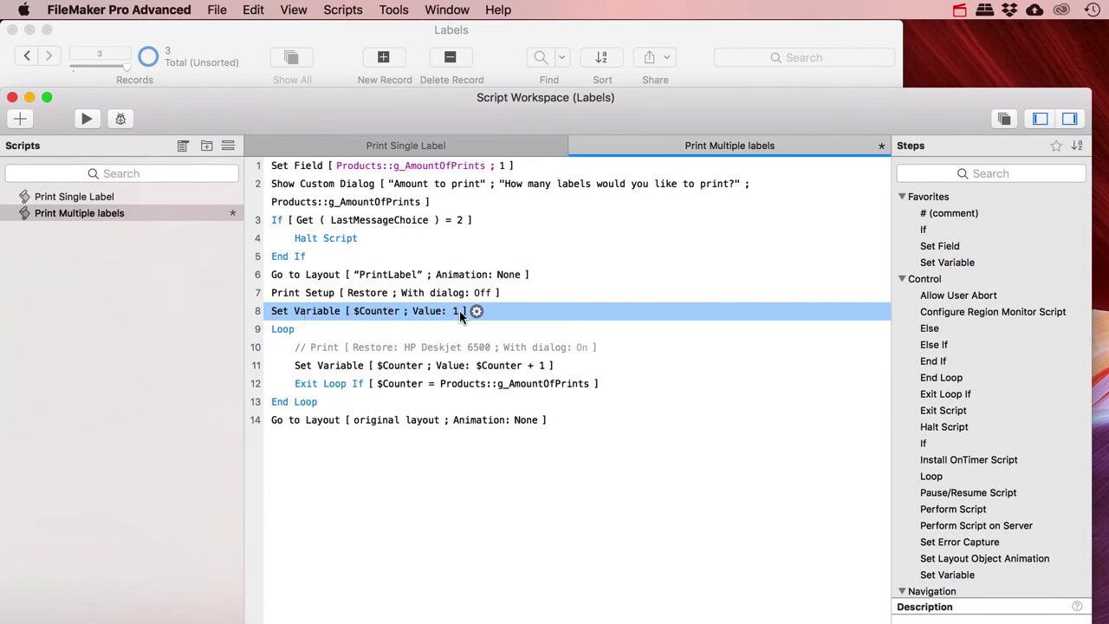
pyautogui.click(282, 329)
pyautogui.click(317, 347)
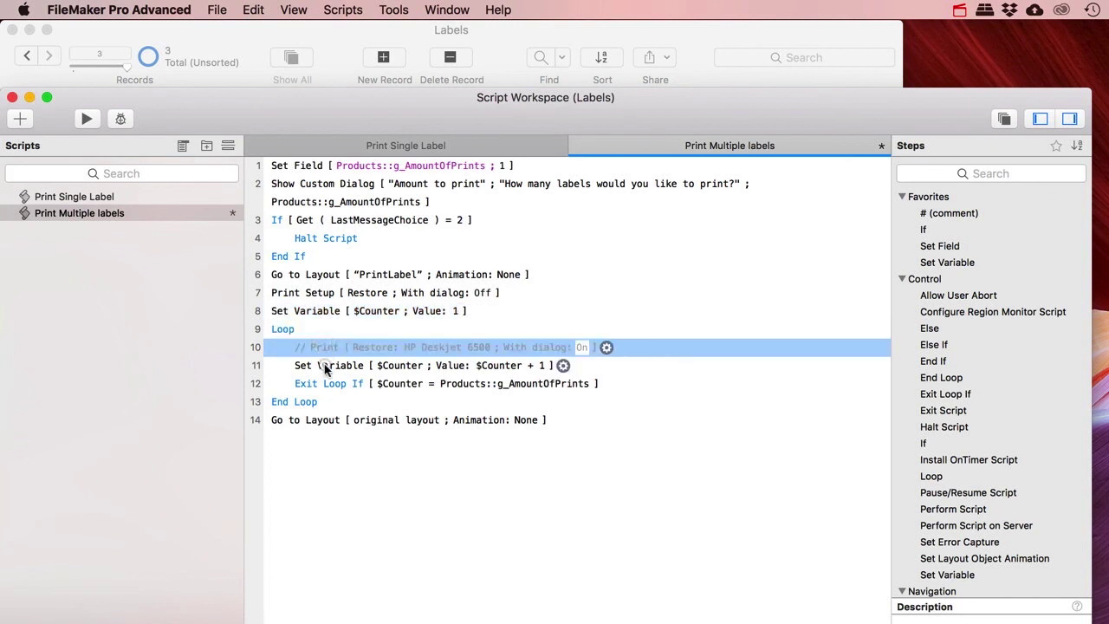
pyautogui.click(325, 366)
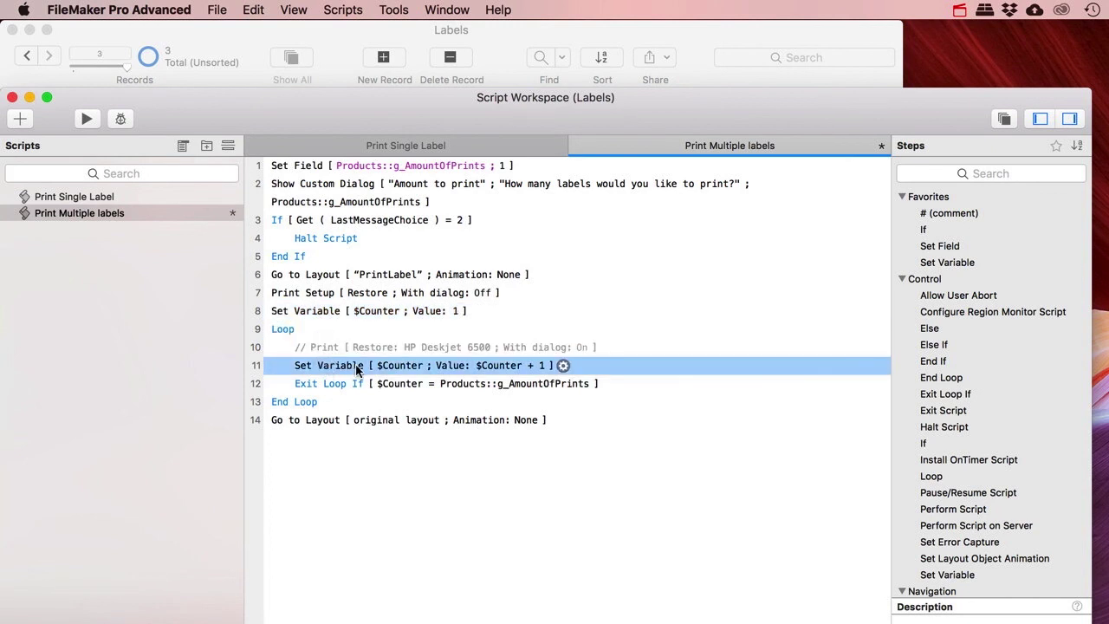
pyautogui.click(345, 379)
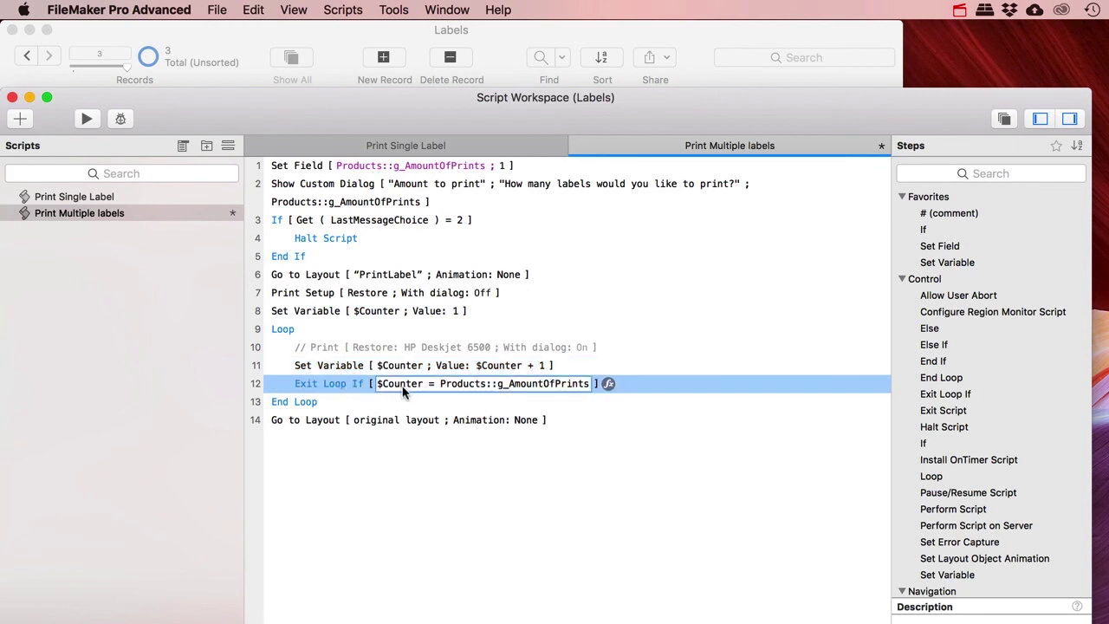
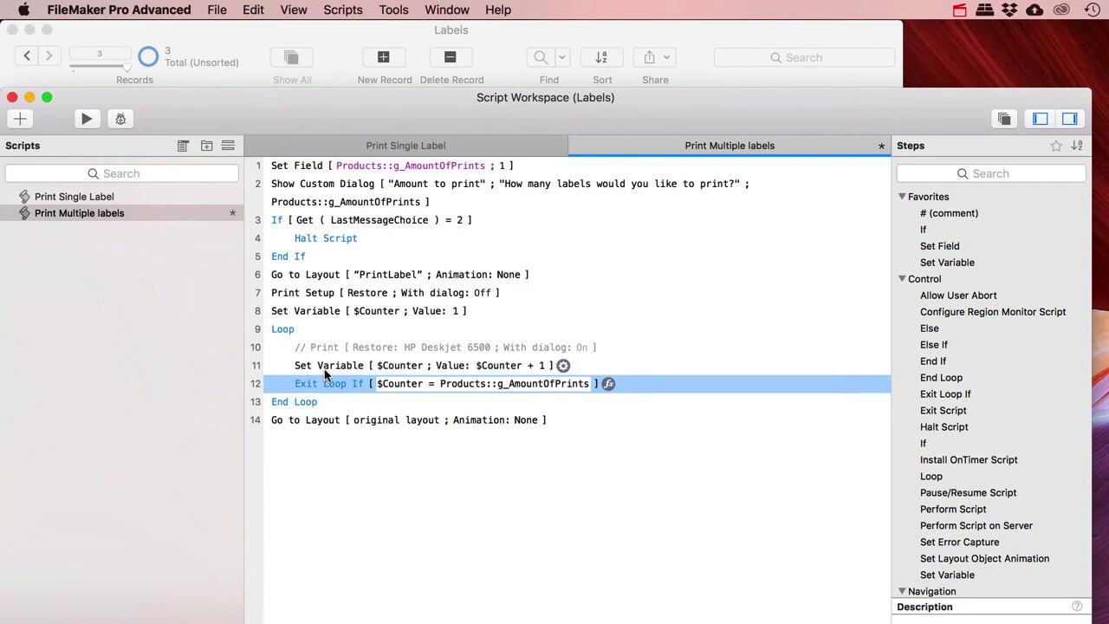
pyautogui.click(314, 314)
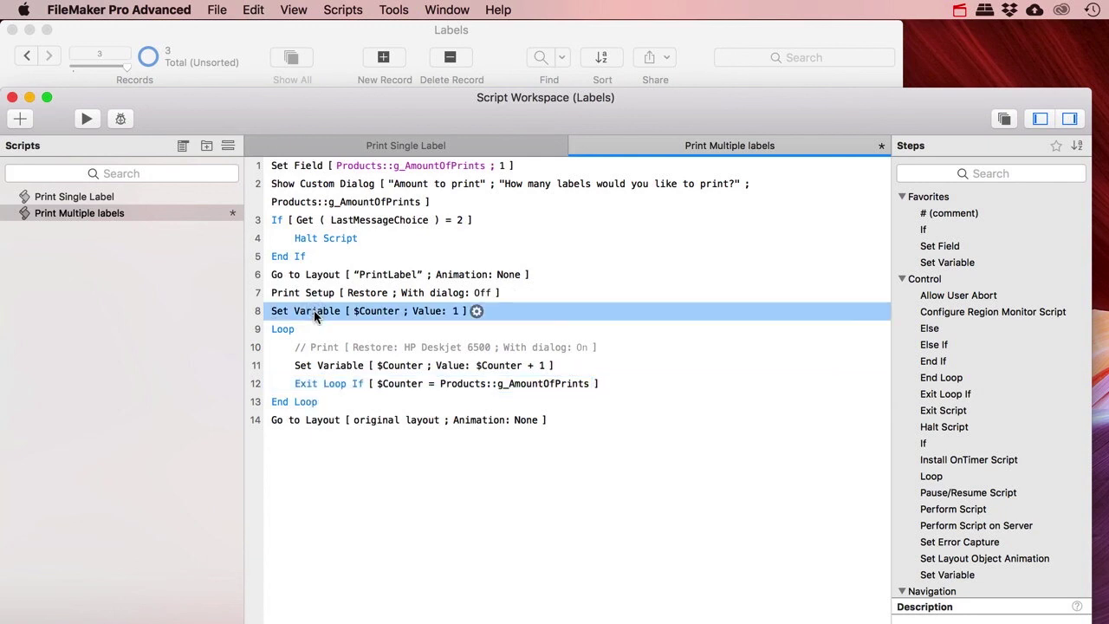
pyautogui.click(321, 346)
pyautogui.click(326, 364)
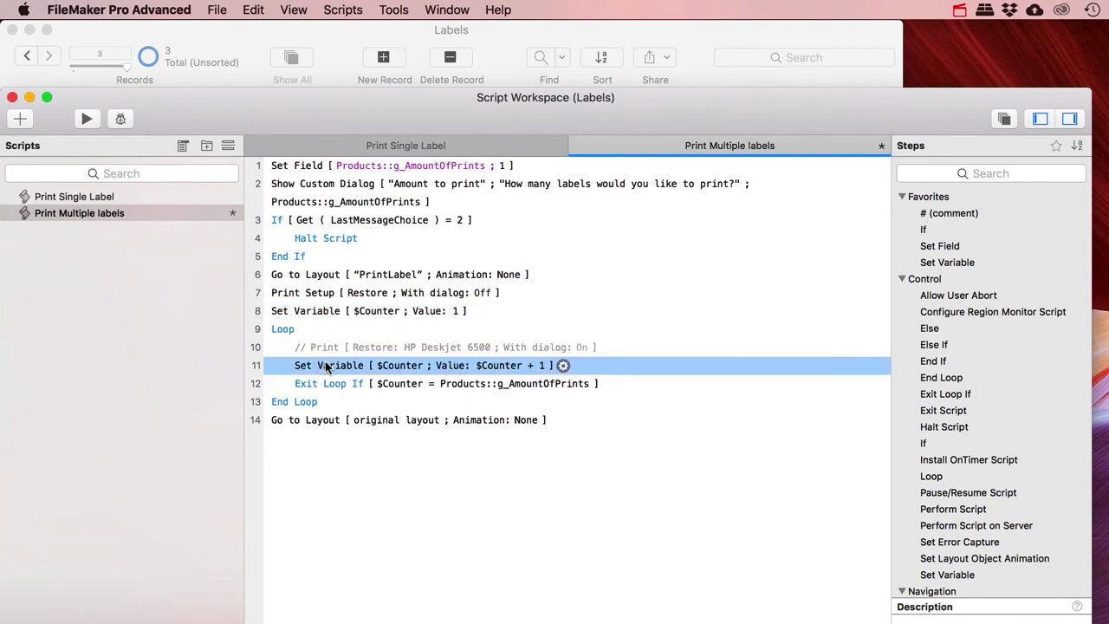
pyautogui.click(328, 383)
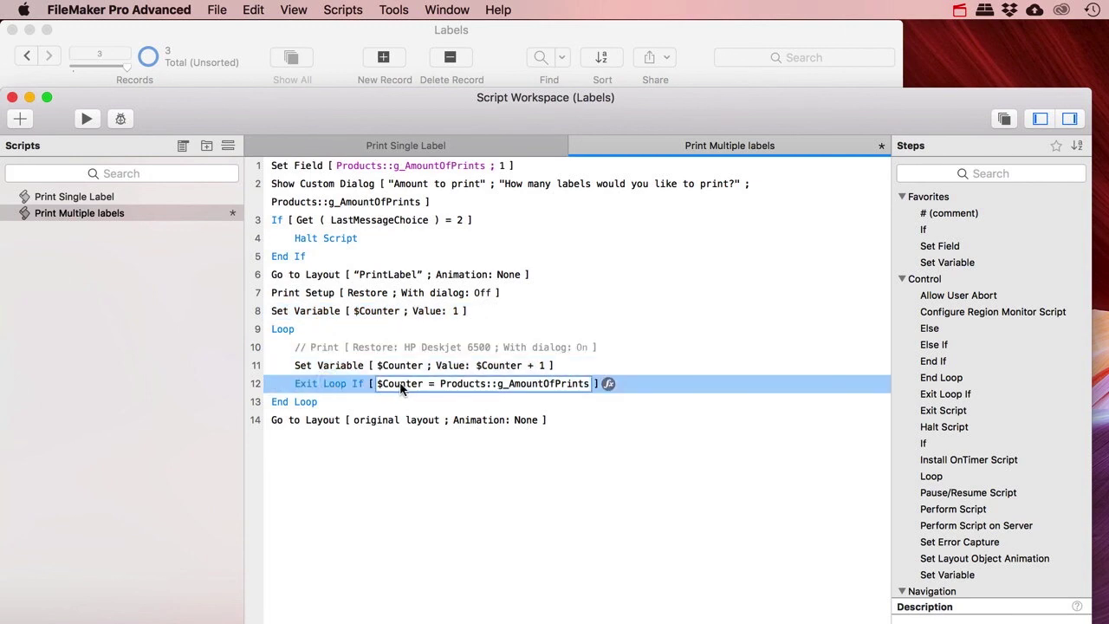
pyautogui.click(303, 402)
pyautogui.click(307, 384)
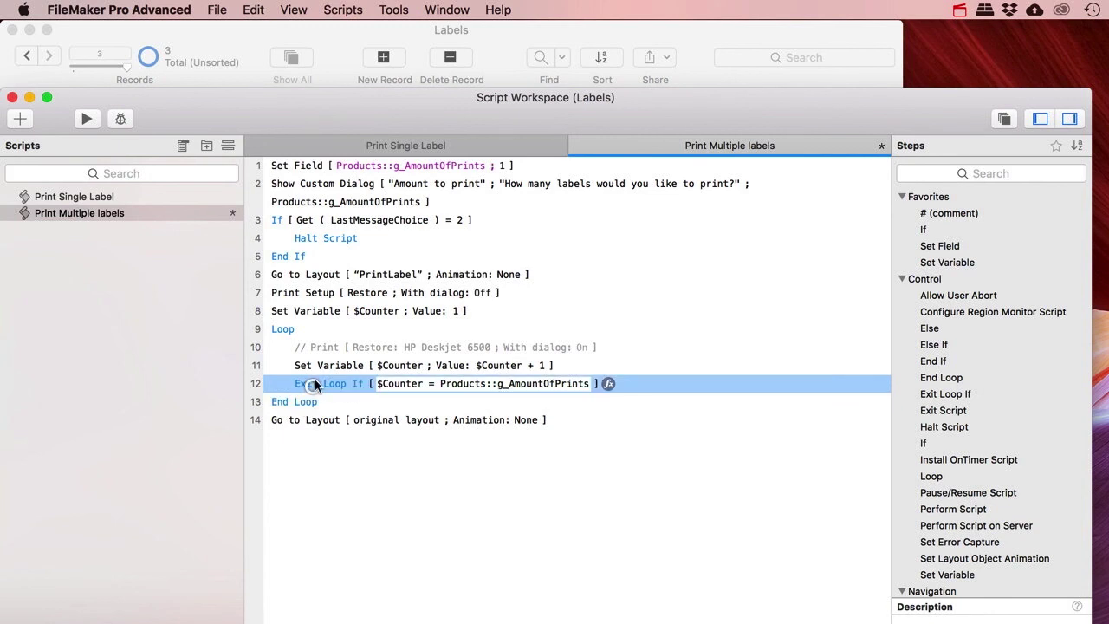
# Move the Set Variable step that increments $Counter below the Exit Loop If step inside the loop
pyautogui.click(319, 365)
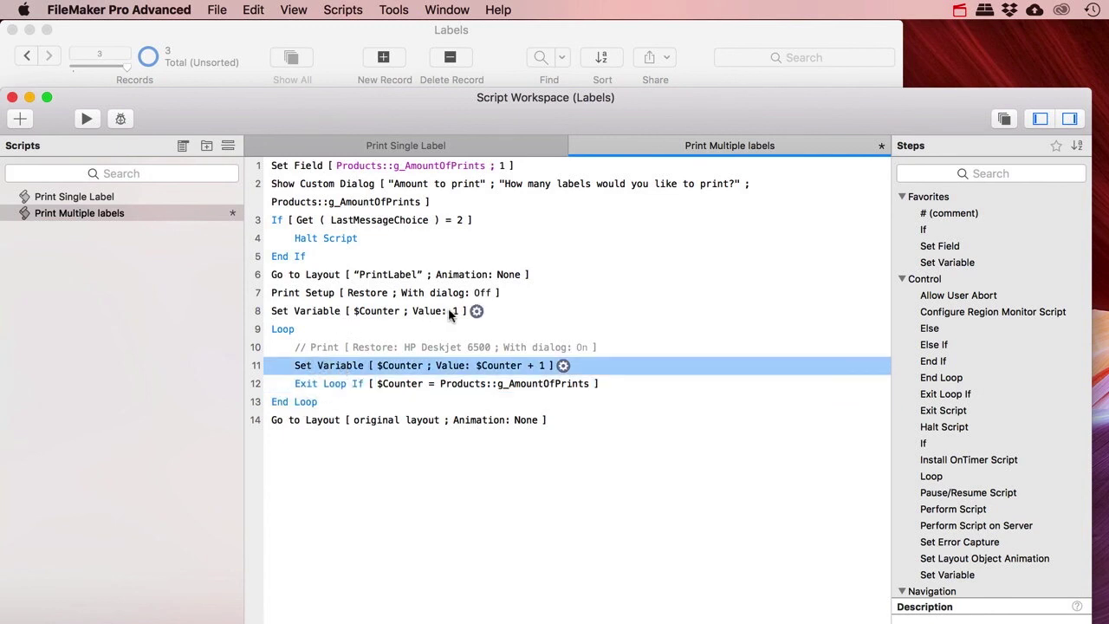
pyautogui.moveTo(319, 368); pyautogui.dragTo(322, 394)
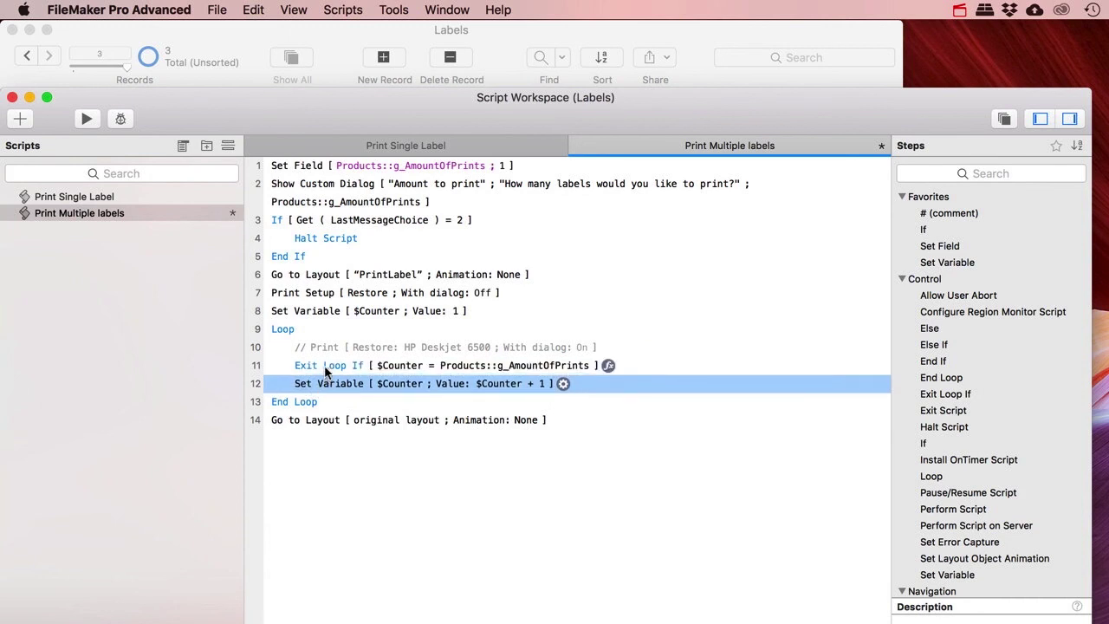
# Review the order of the counter, Print, Exit Loop If and increment steps through to the final Go to Layout step
pyautogui.click(326, 370)
pyautogui.click(311, 310)
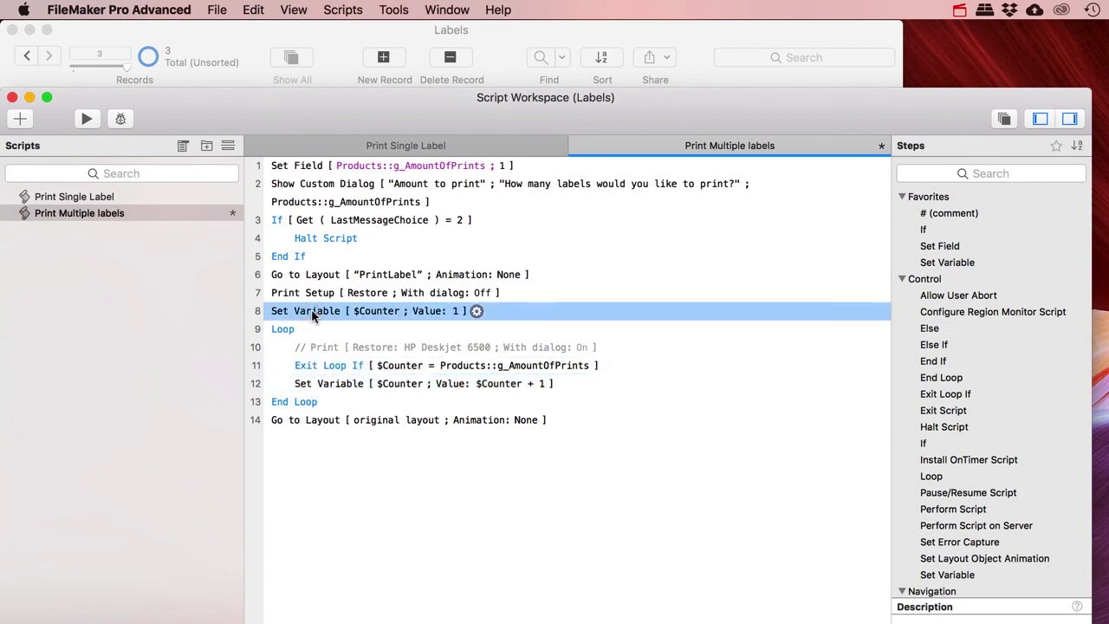
pyautogui.click(325, 349)
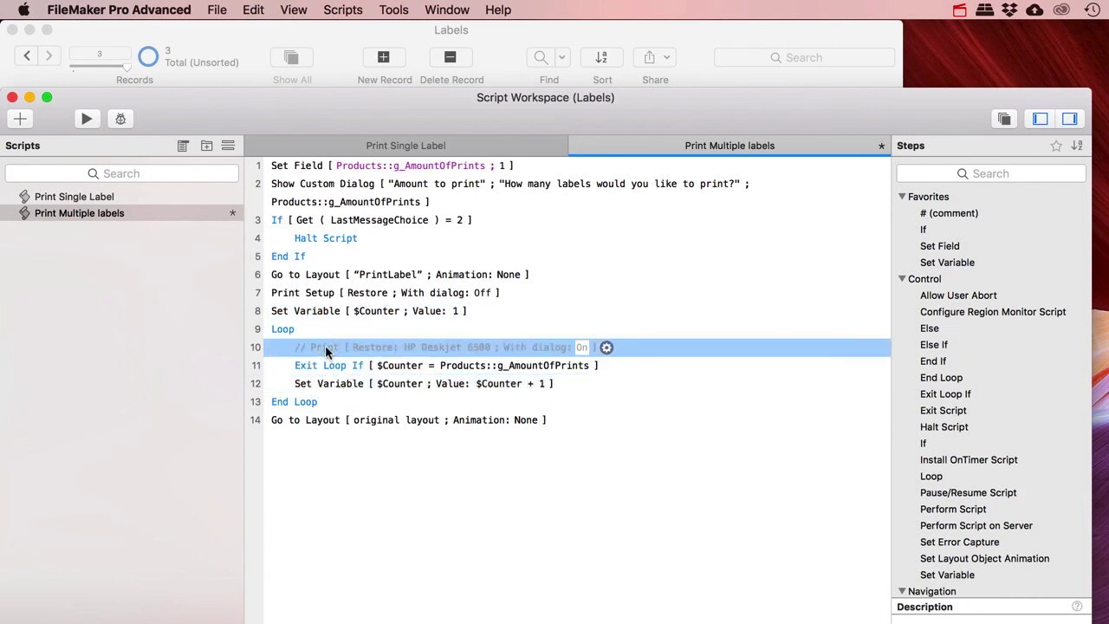
pyautogui.click(328, 367)
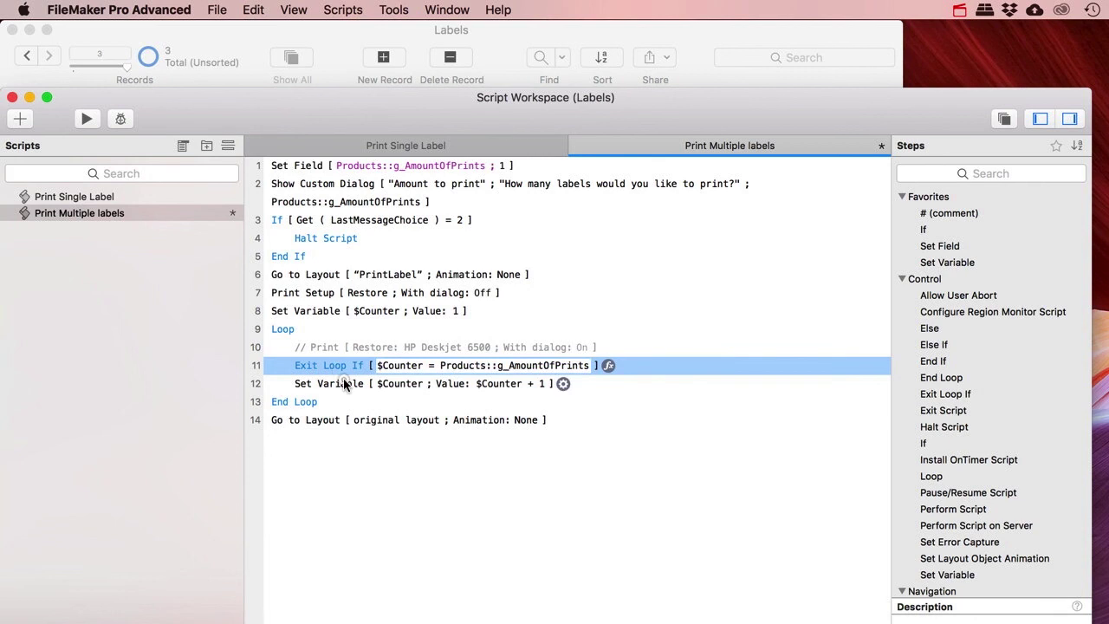
pyautogui.click(395, 385)
pyautogui.click(312, 401)
pyautogui.click(294, 330)
pyautogui.click(322, 349)
pyautogui.click(327, 367)
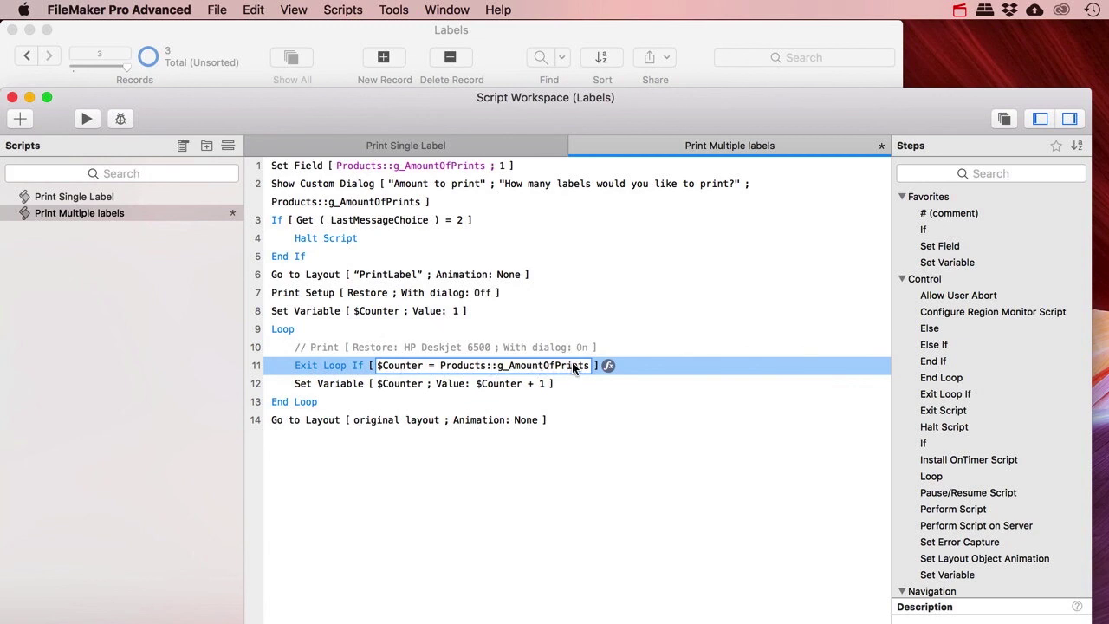
pyautogui.click(356, 387)
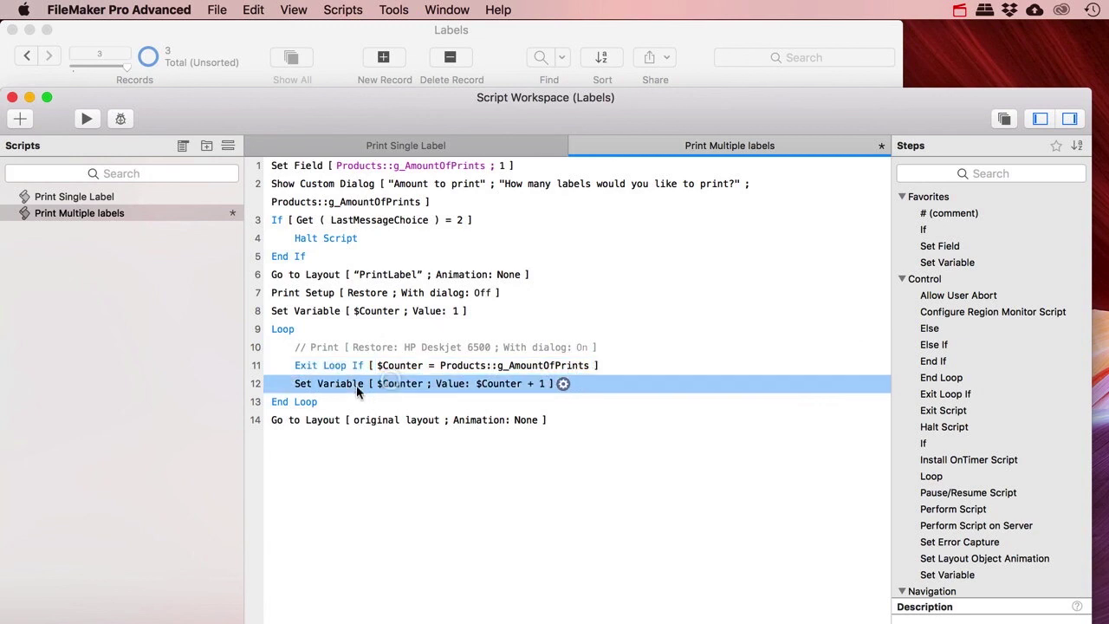
pyautogui.click(310, 405)
pyautogui.click(315, 421)
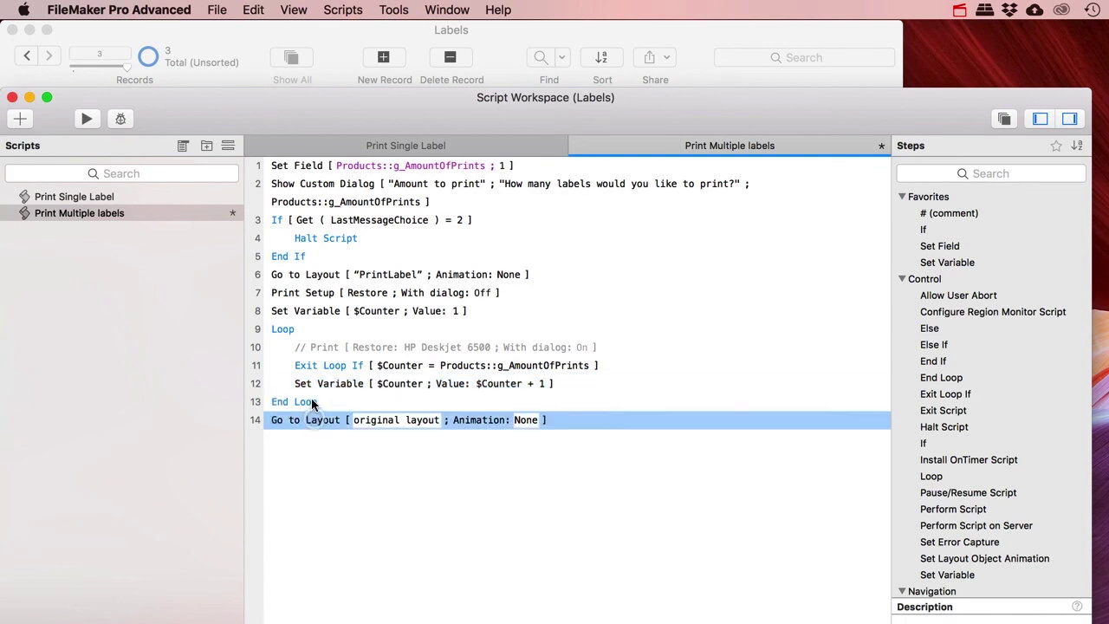
# Open the Script Debugger and the Data Viewer
pyautogui.click(400, 12)
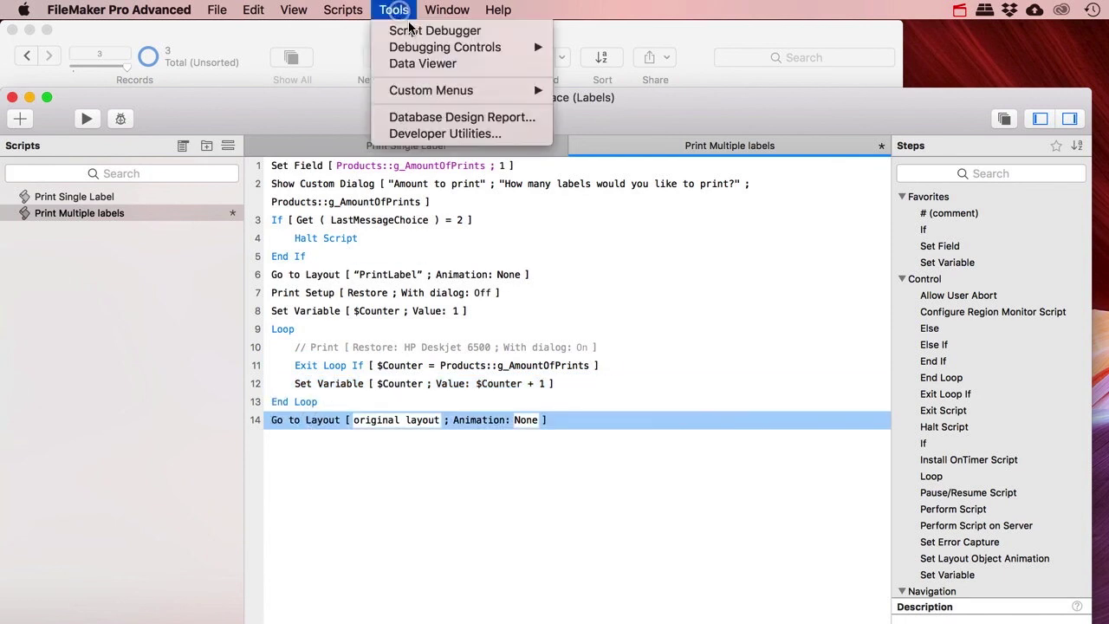
pyautogui.click(406, 33)
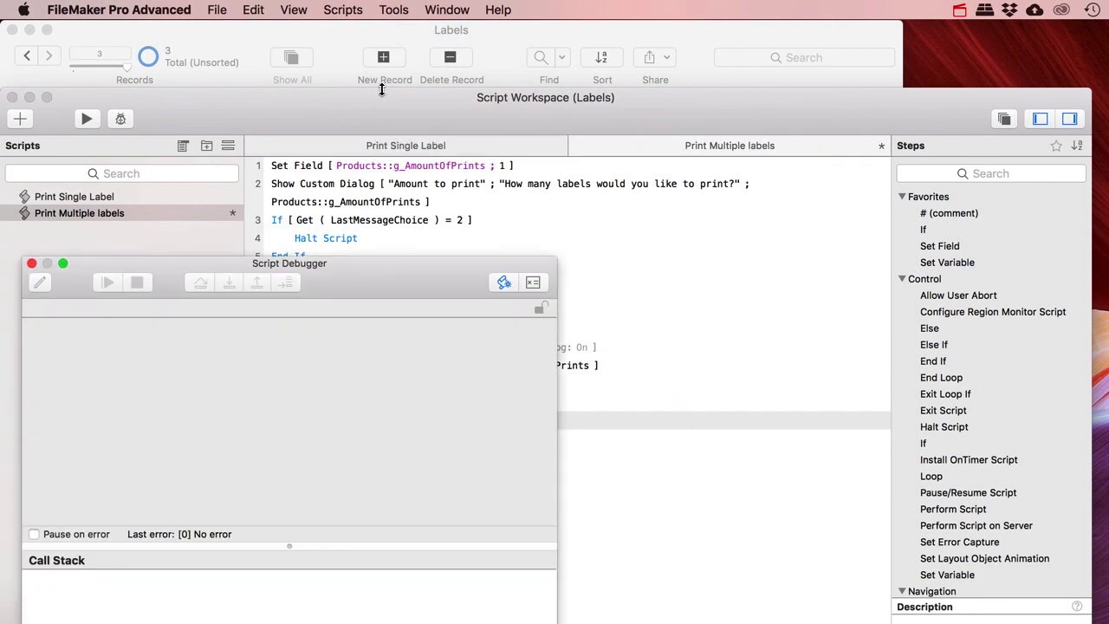
pyautogui.click(397, 11)
pyautogui.click(420, 62)
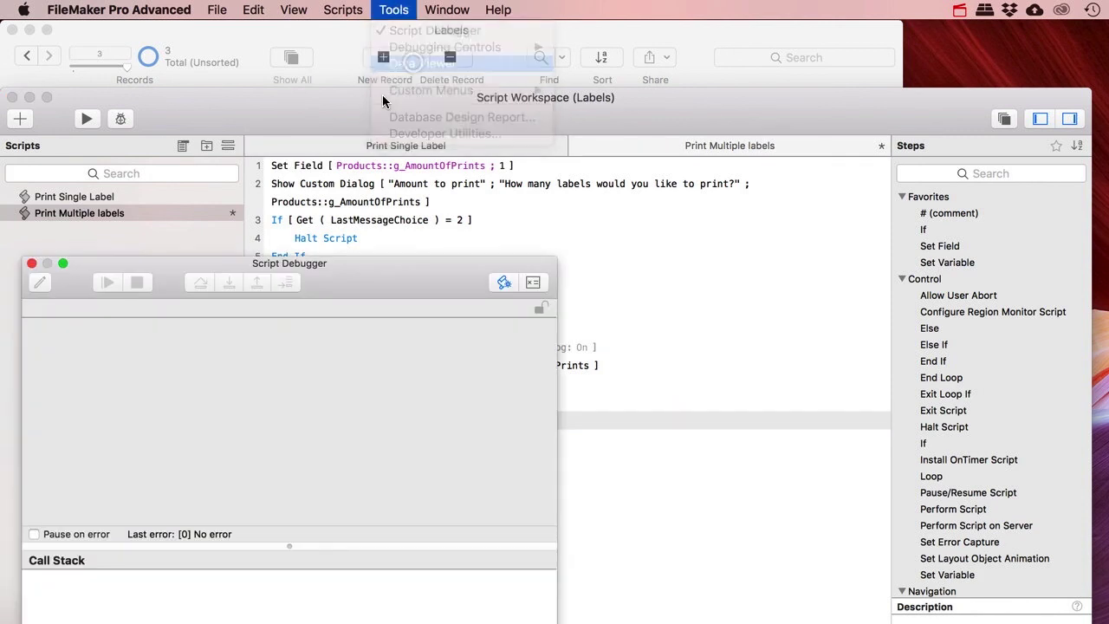
# Run the Print Multiple labels script, saving all changes, and enter 3 as the amount of labels to print
pyautogui.click(86, 118)
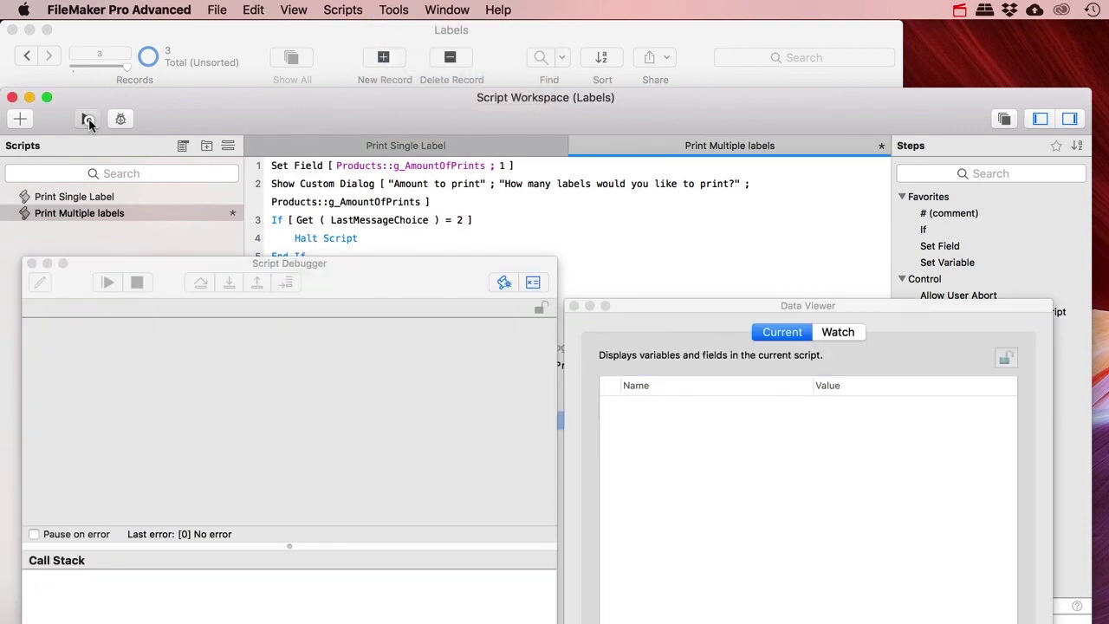
pyautogui.click(864, 315)
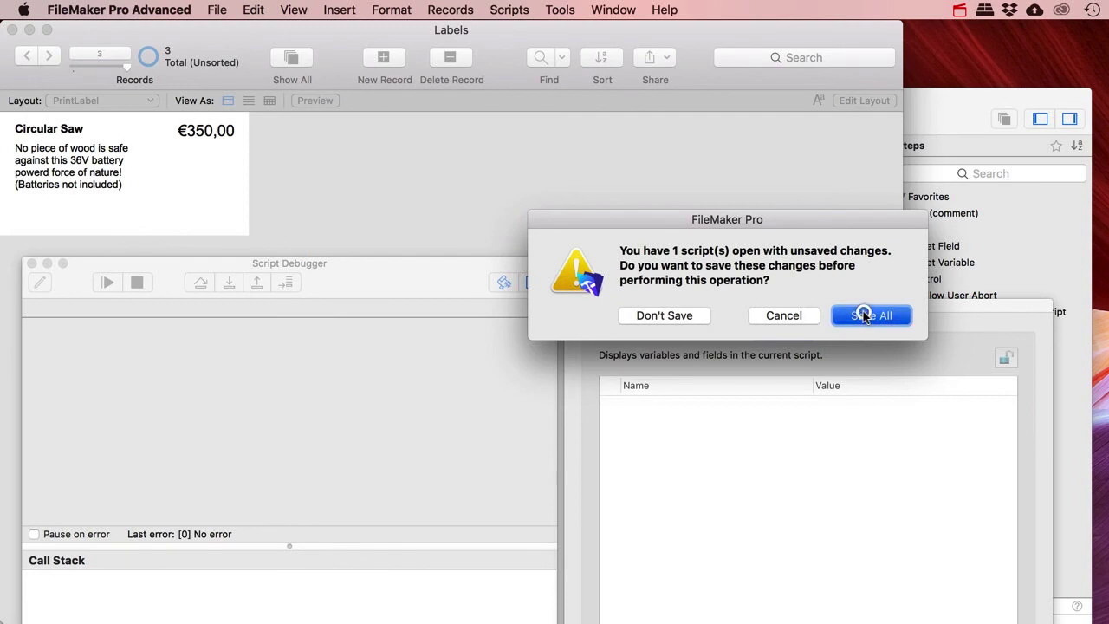
pyautogui.click(222, 285)
pyautogui.click(222, 285)
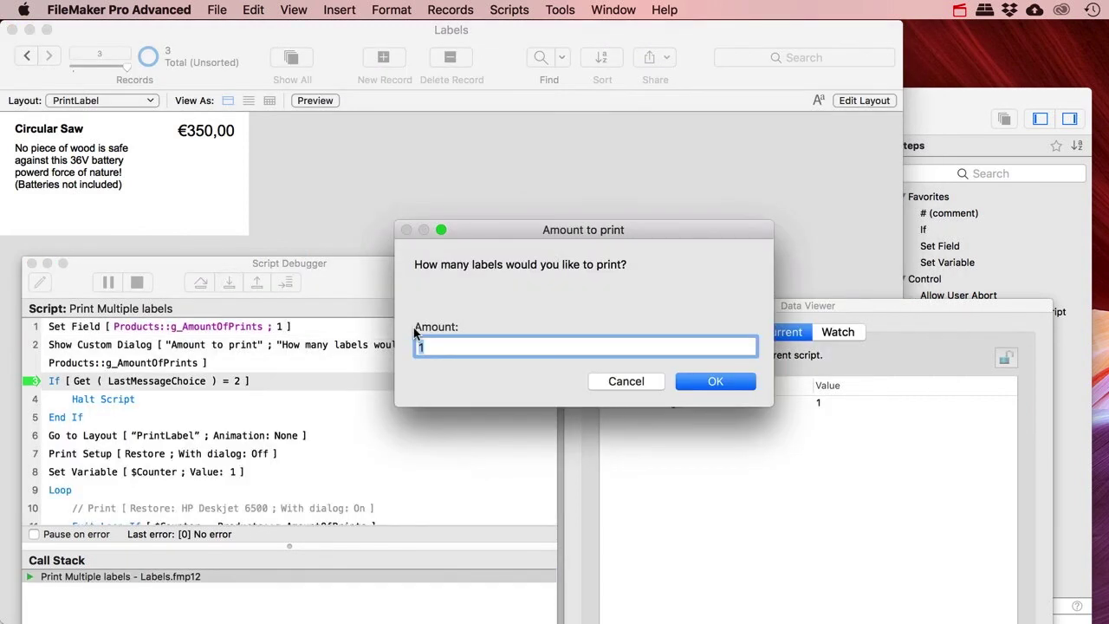
pyautogui.write('2')
pyautogui.click(732, 383)
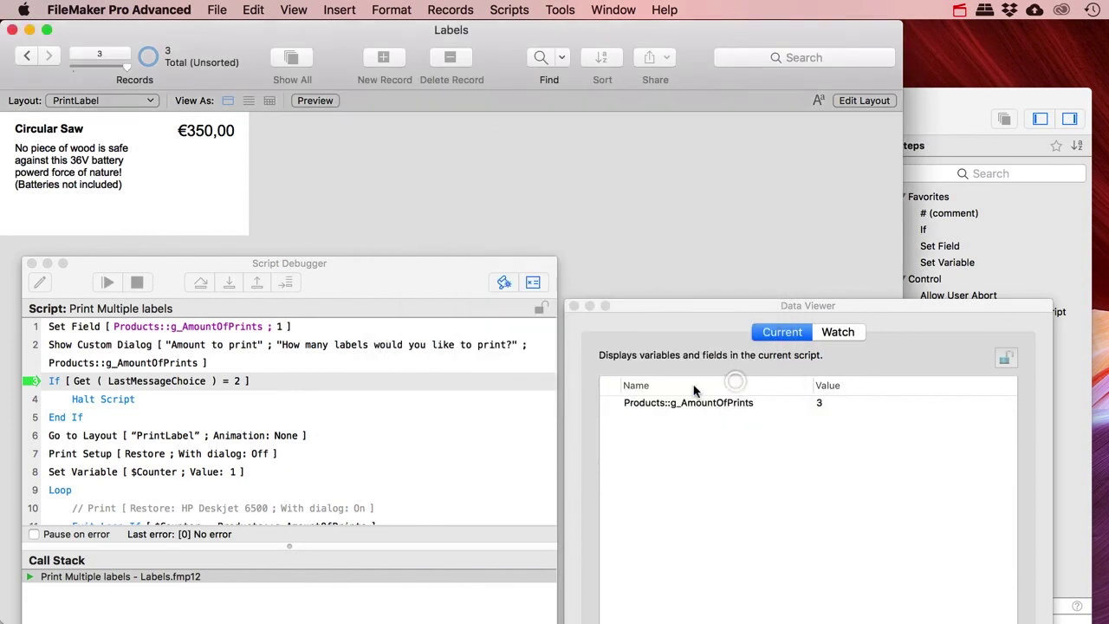
# Step the debugger past the If block, layout change and print setup, executing the Set Variable step that initialises $Counter
pyautogui.click(231, 284)
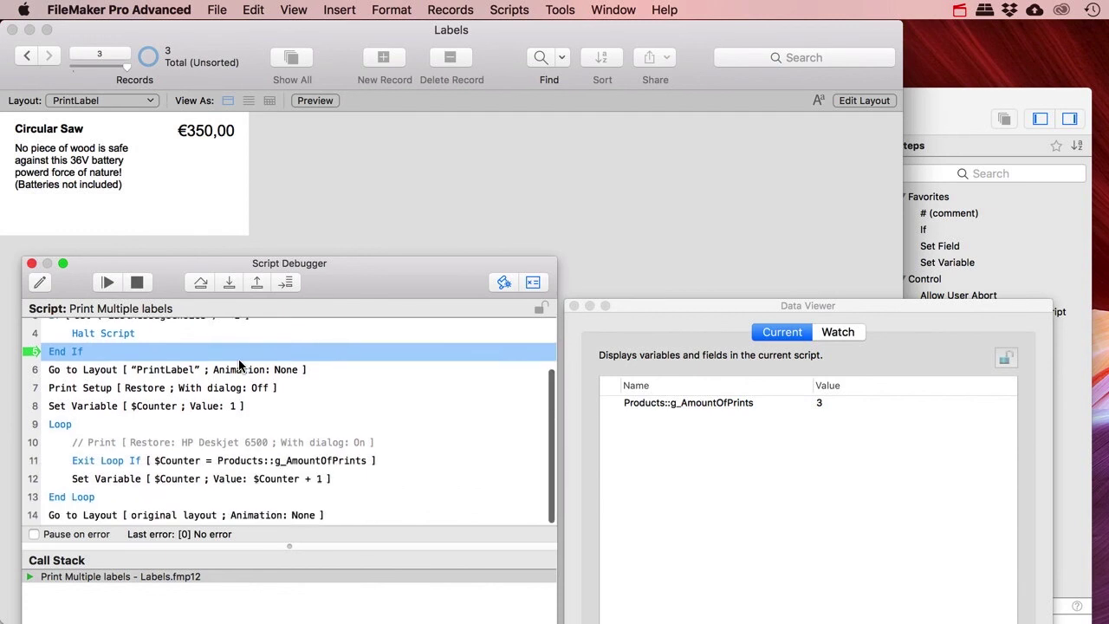
pyautogui.click(230, 285)
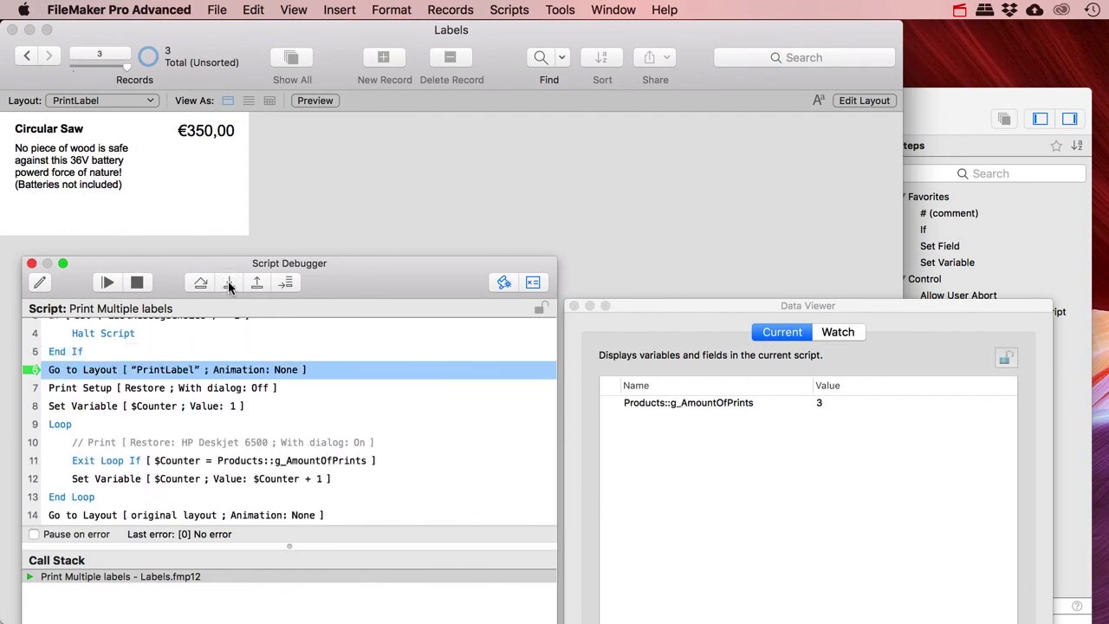
pyautogui.click(231, 285)
pyautogui.click(230, 285)
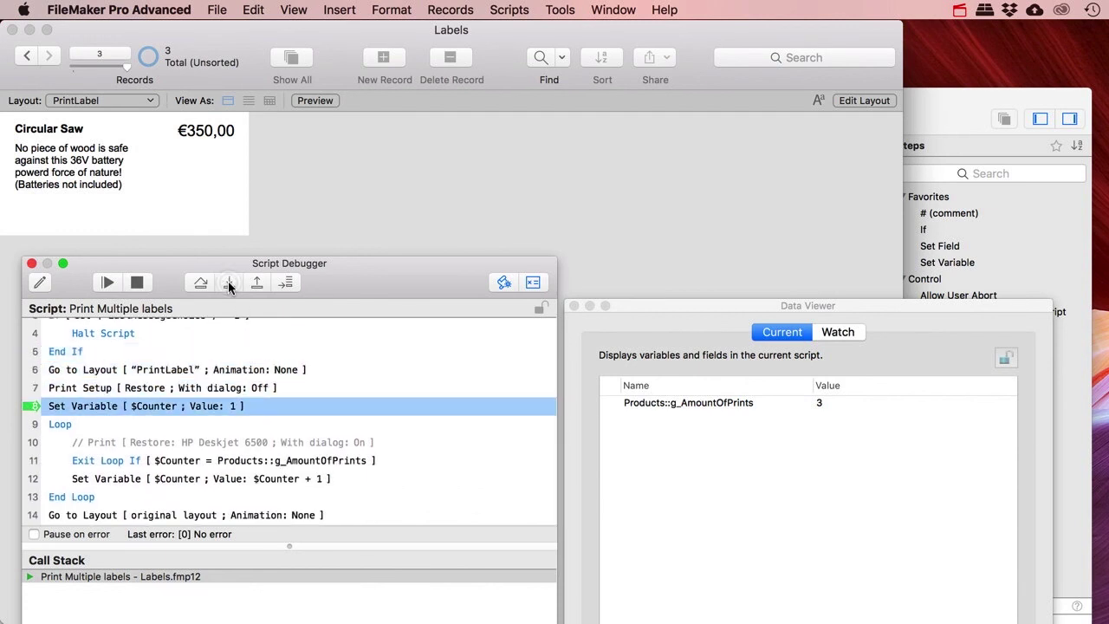
pyautogui.click(229, 285)
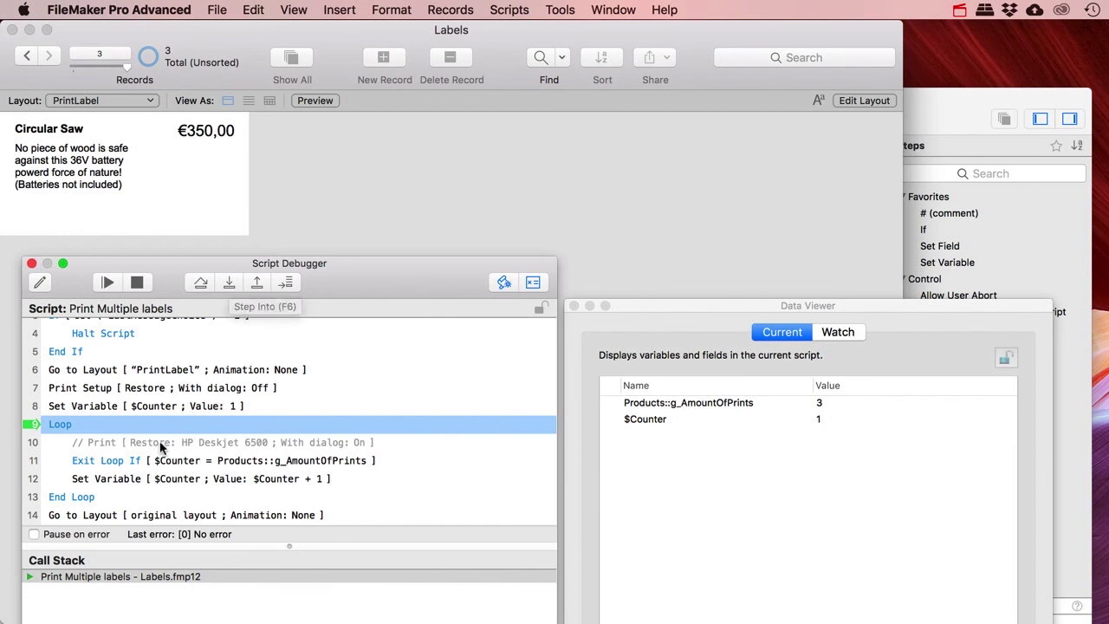
# Step through two passes of the loop back to Exit Loop If, checking $Counter against Products::g_AmountOfPrints
pyautogui.click(229, 285)
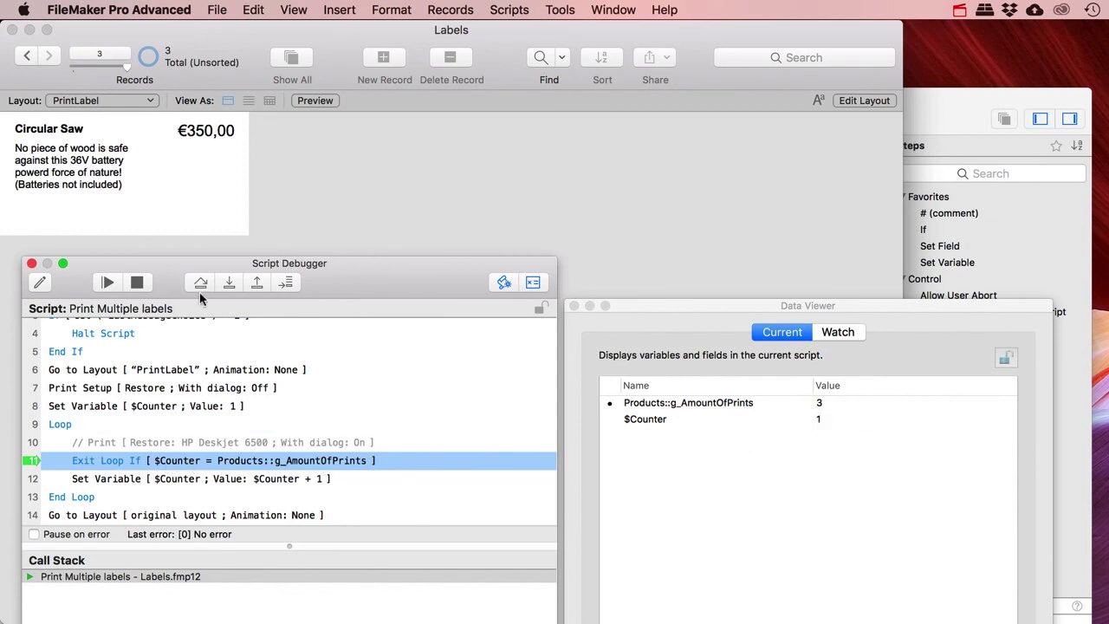
pyautogui.click(230, 285)
pyautogui.click(229, 284)
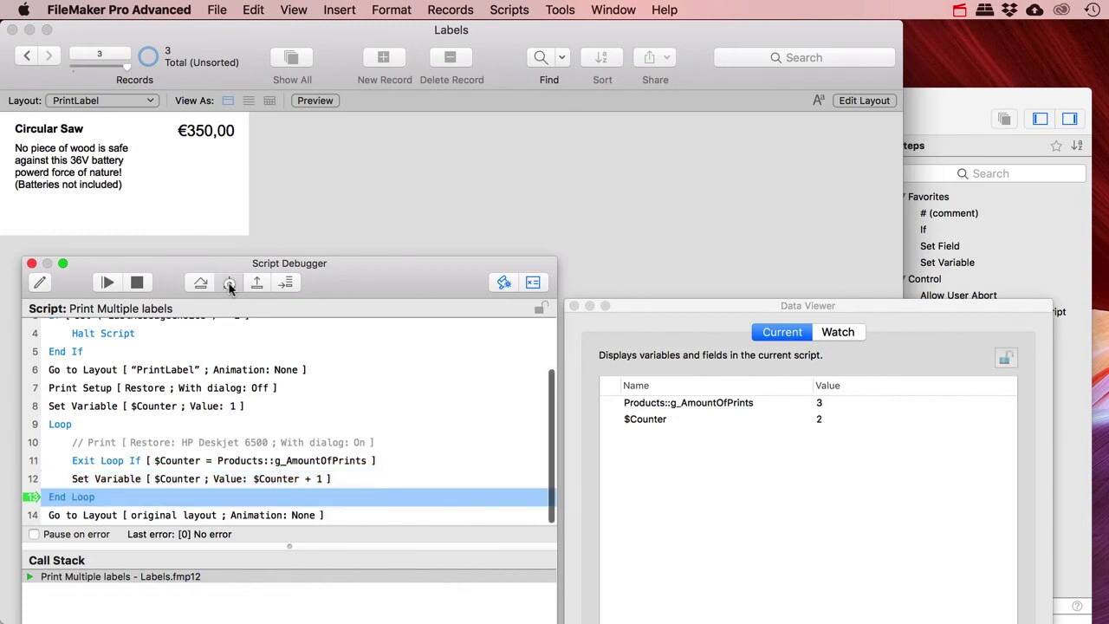
pyautogui.click(230, 284)
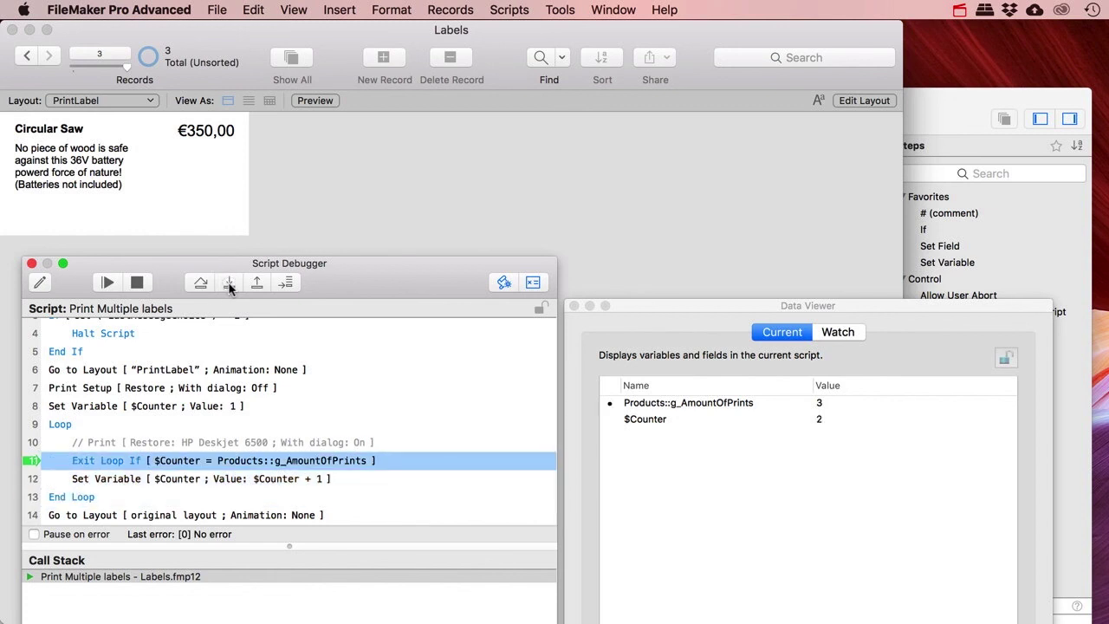
pyautogui.click(229, 284)
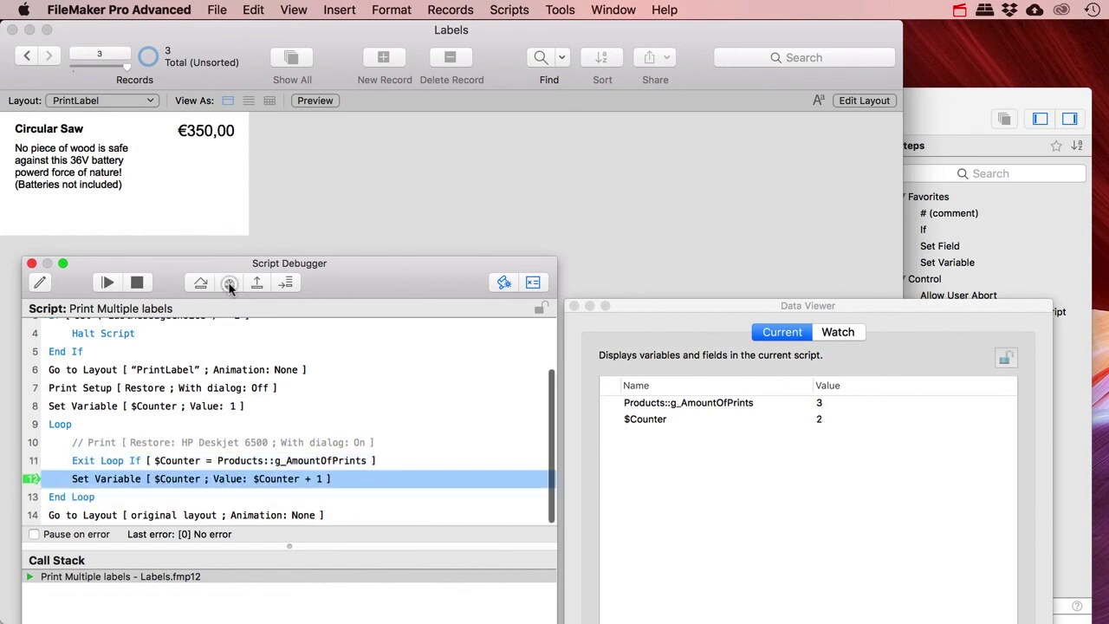
pyautogui.click(229, 284)
pyautogui.click(230, 284)
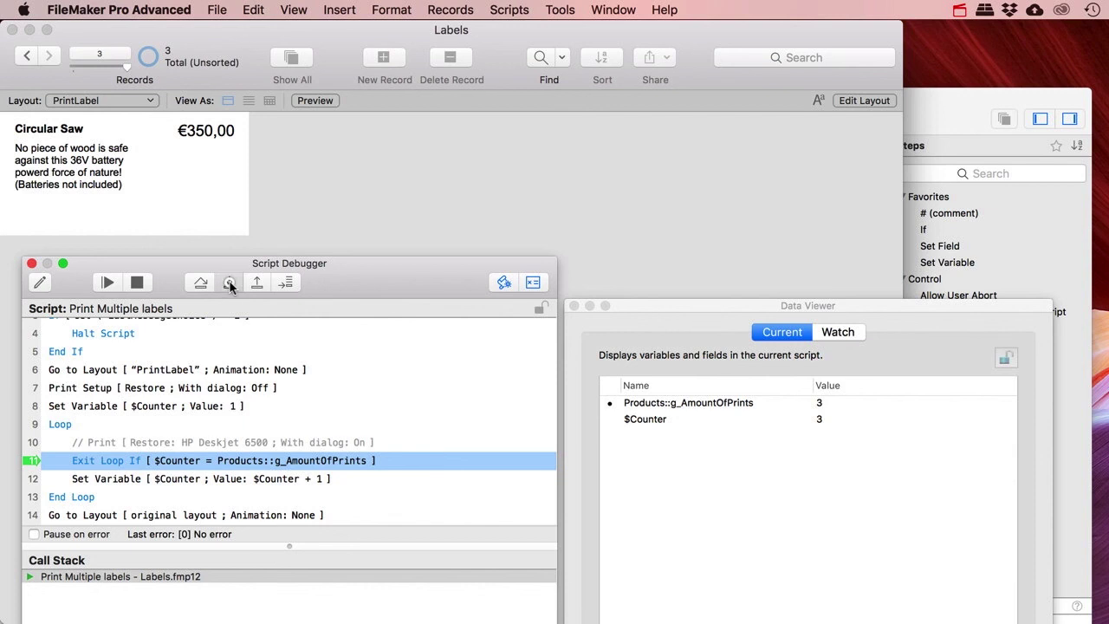
# Step out of the loop through Exit Loop If and execute the final Go to Layout step to finish the script
pyautogui.click(228, 282)
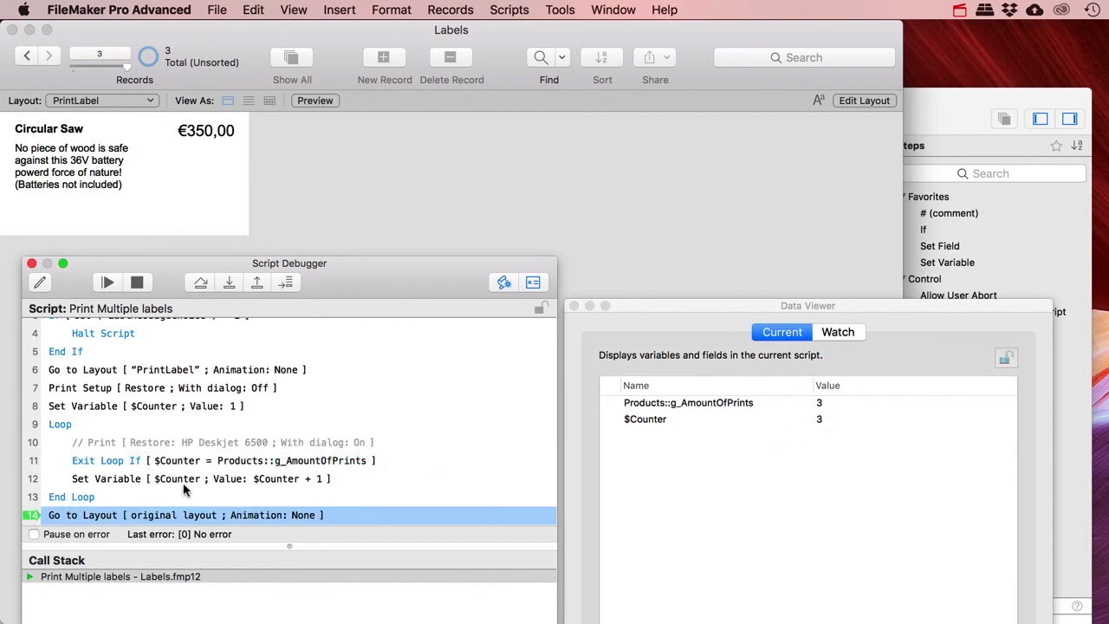
pyautogui.scroll(-2, 180, 479)
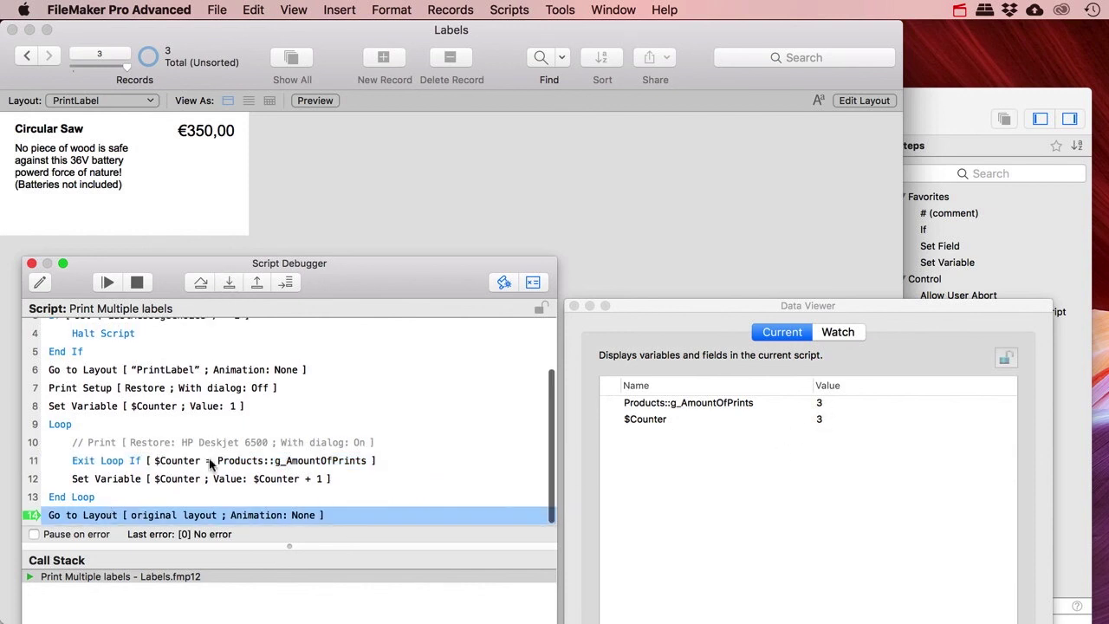
pyautogui.click(230, 283)
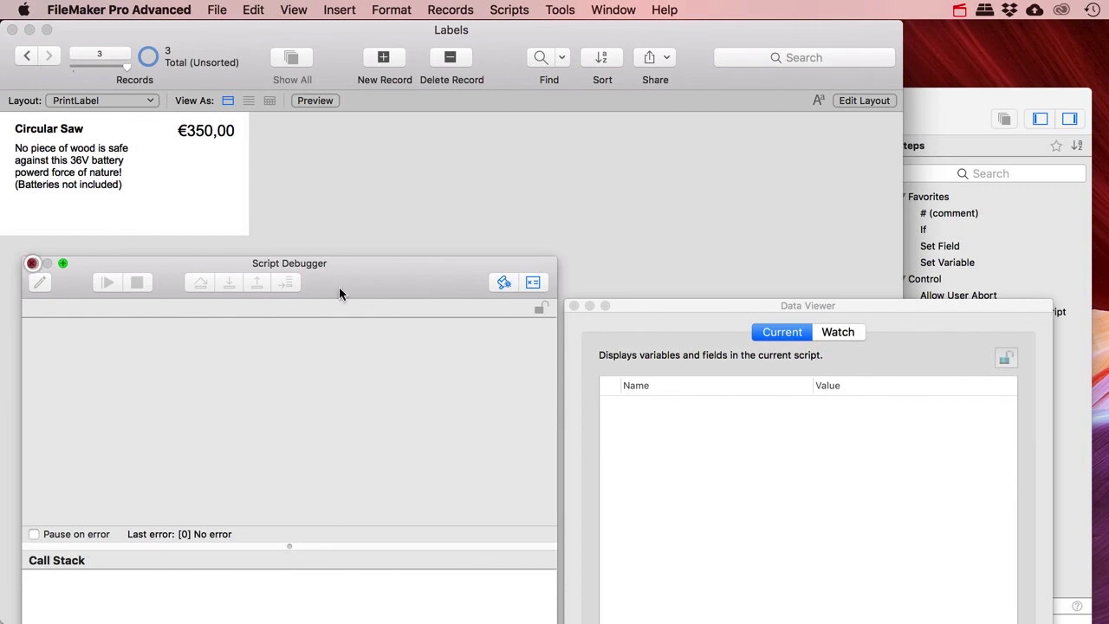
# Close the Script Debugger and Data Viewer and return to the Script Workspace
pyautogui.click(32, 264)
pyautogui.click(574, 306)
pyautogui.click(987, 246)
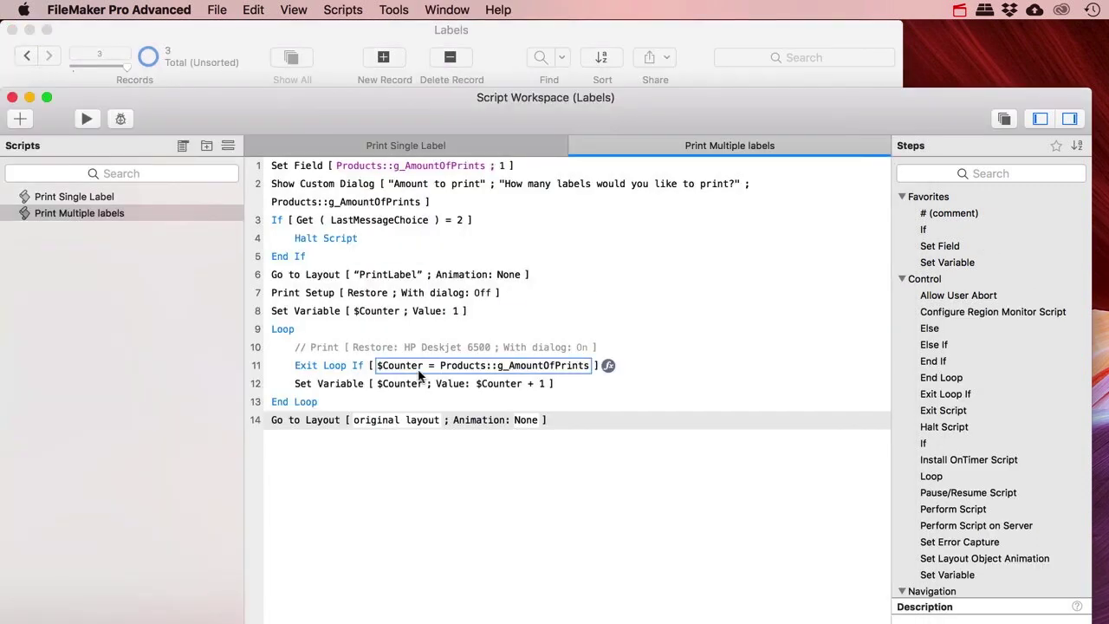
# Review how the counter initialisation, Print, Exit Loop If and End Loop steps lead to the final Go to Layout step
pyautogui.click(289, 330)
pyautogui.click(303, 311)
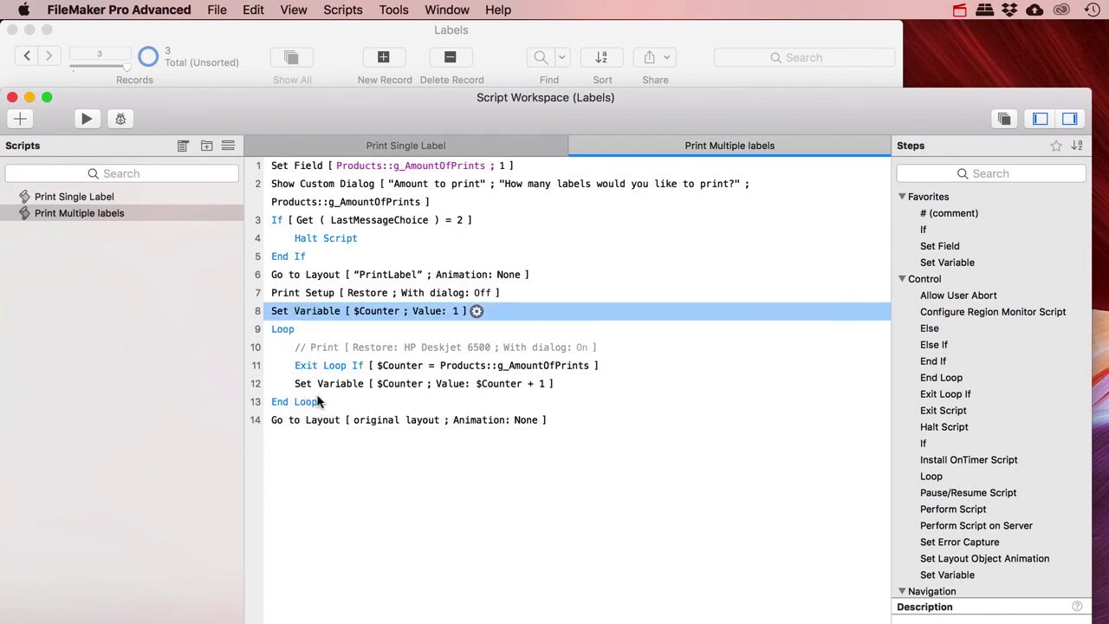
pyautogui.click(327, 368)
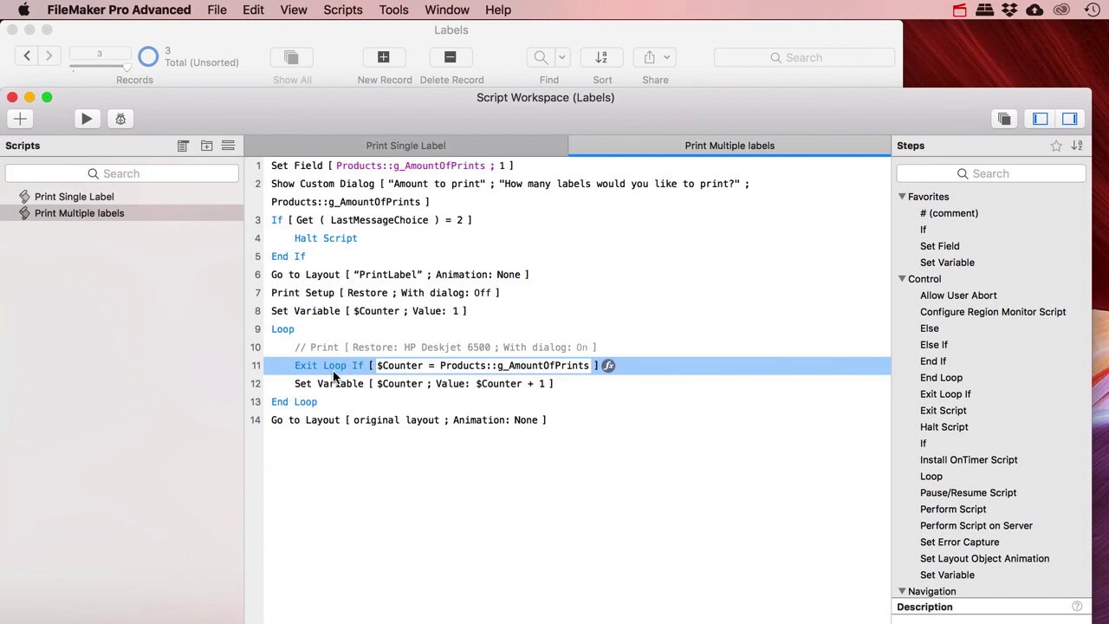
pyautogui.click(296, 402)
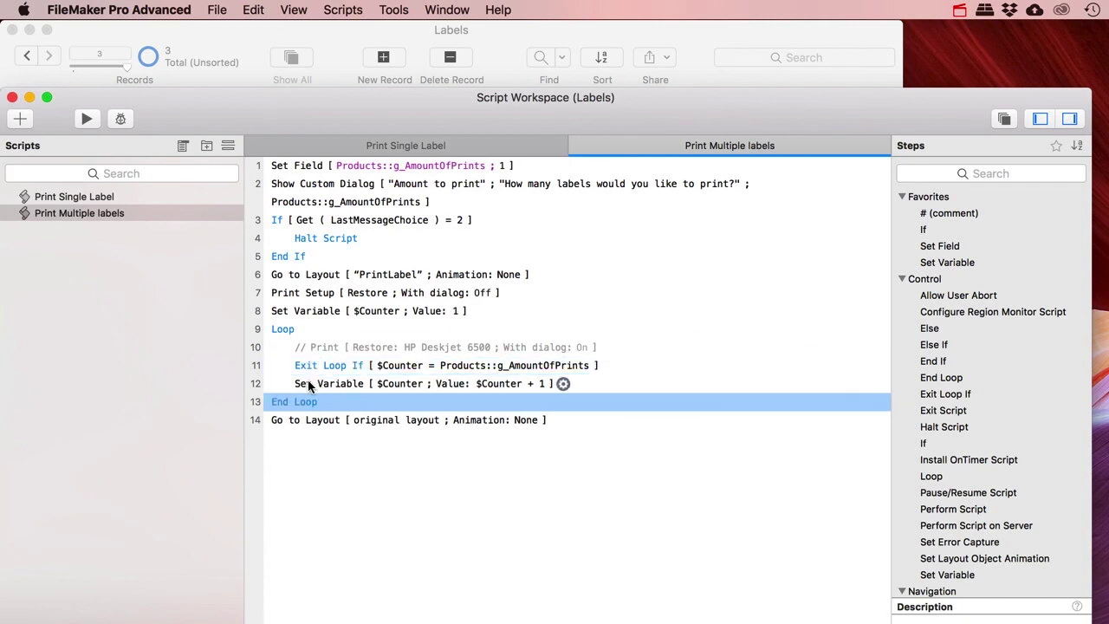
pyautogui.click(317, 346)
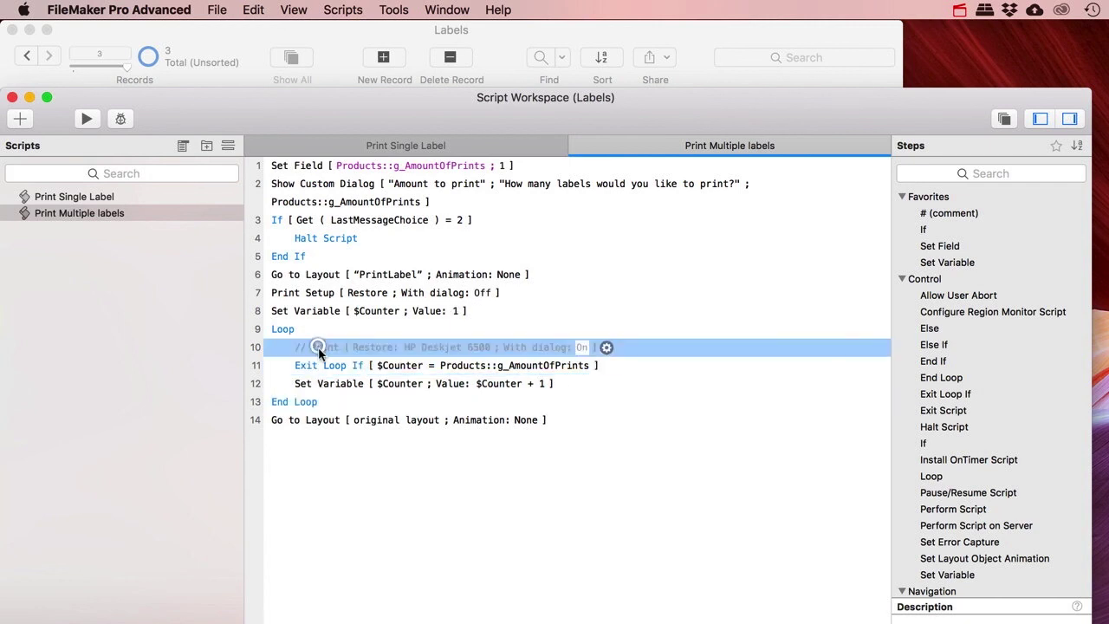
pyautogui.click(314, 401)
pyautogui.click(291, 330)
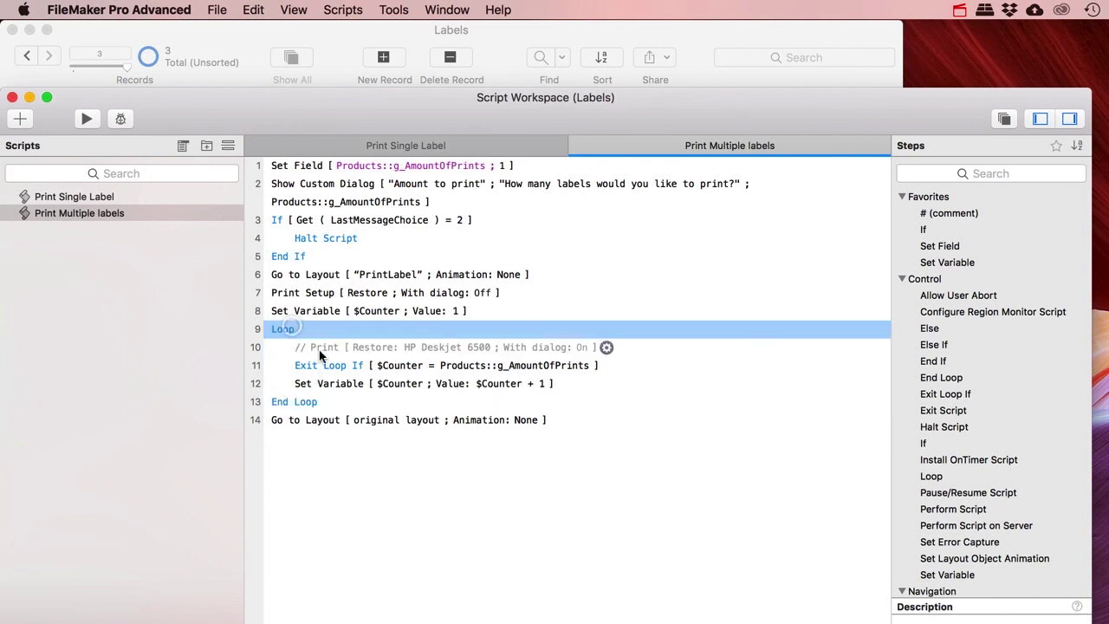
pyautogui.click(311, 403)
pyautogui.click(307, 420)
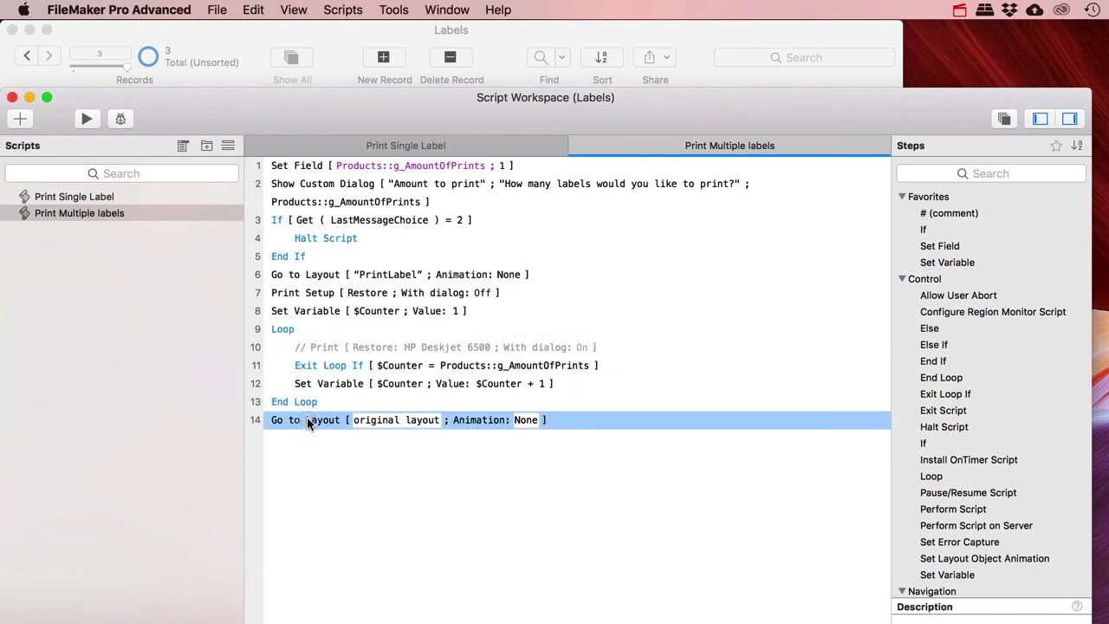
# Save the Print Multiple labels script, leave the Script Workspace and return to the Products layout
pyautogui.press('super+s')
pyautogui.click(314, 347)
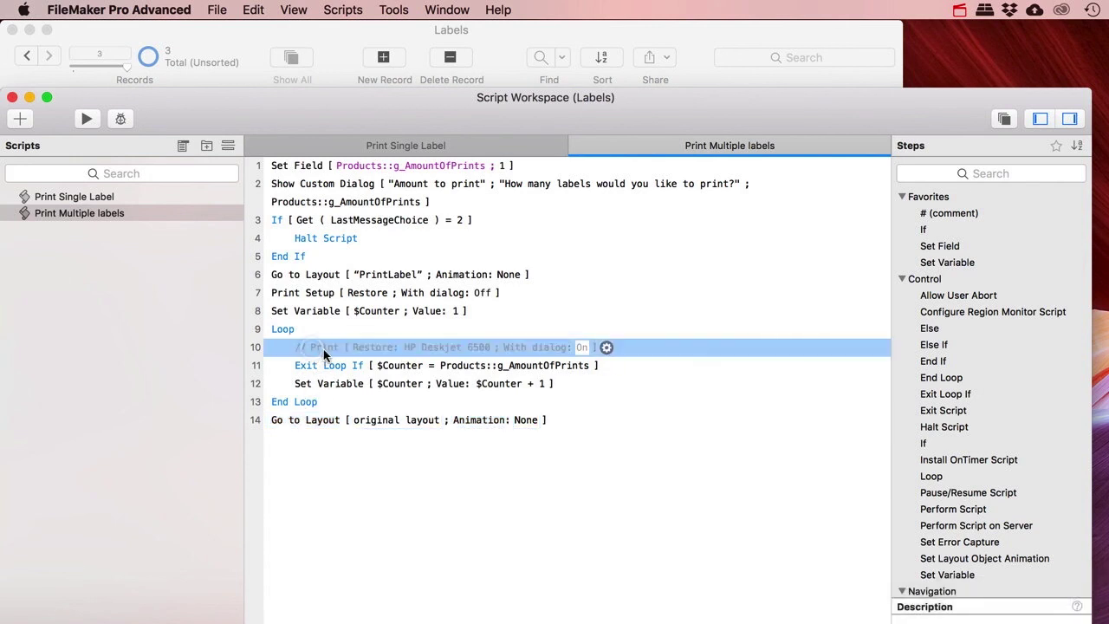
pyautogui.click(12, 98)
pyautogui.click(97, 103)
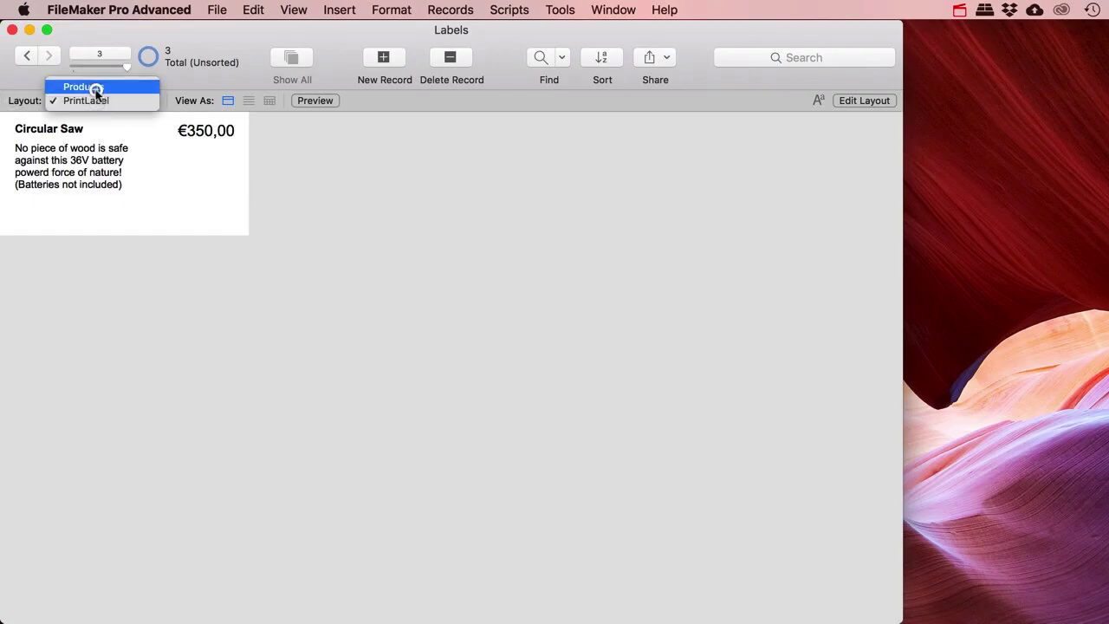
pyautogui.click(84, 87)
# Run the label printing script from the Circular Saw record and request 3 labels
pyautogui.click(416, 199)
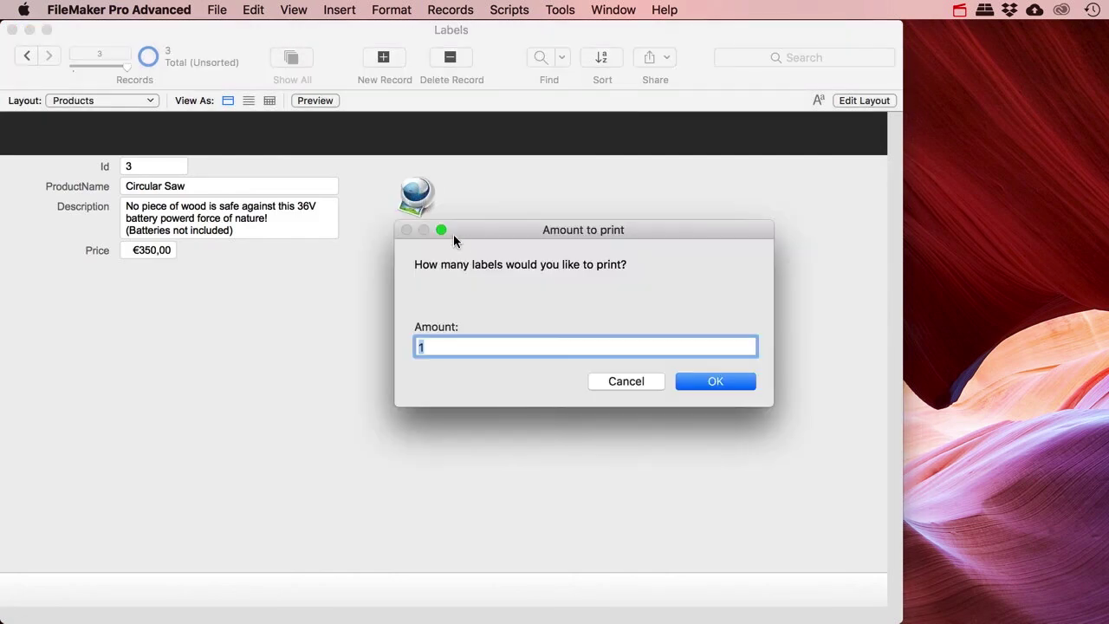
pyautogui.write('3')
pyautogui.click(716, 381)
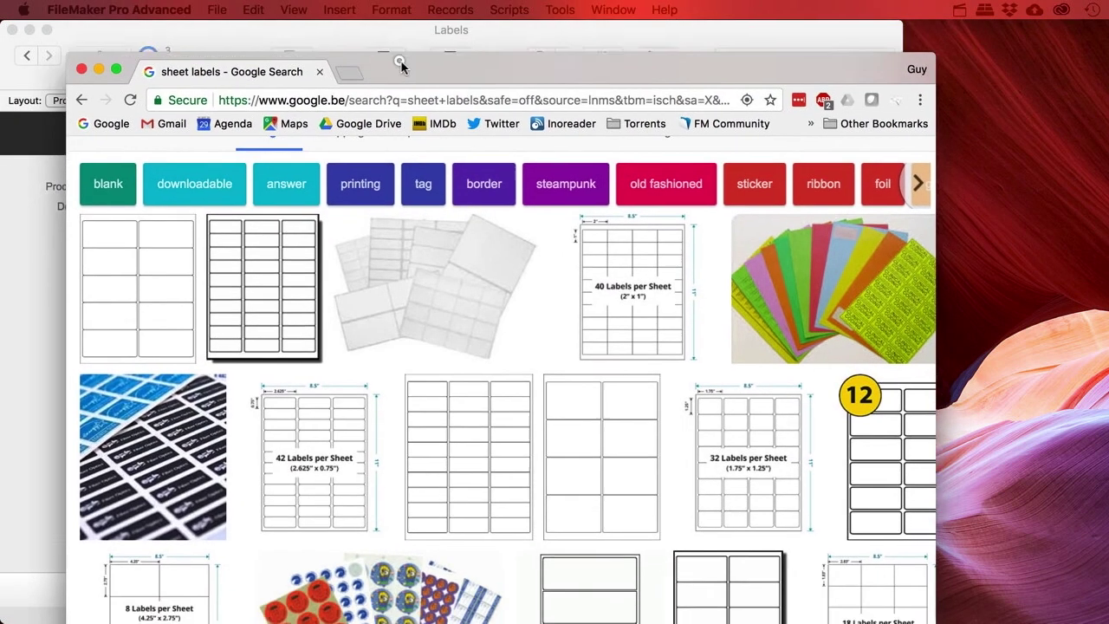
# Switch to Chrome and examine the sheet labels image results for typical multi-column label sheet arrangements
pyautogui.moveTo(401, 65); pyautogui.dragTo(351, 45)
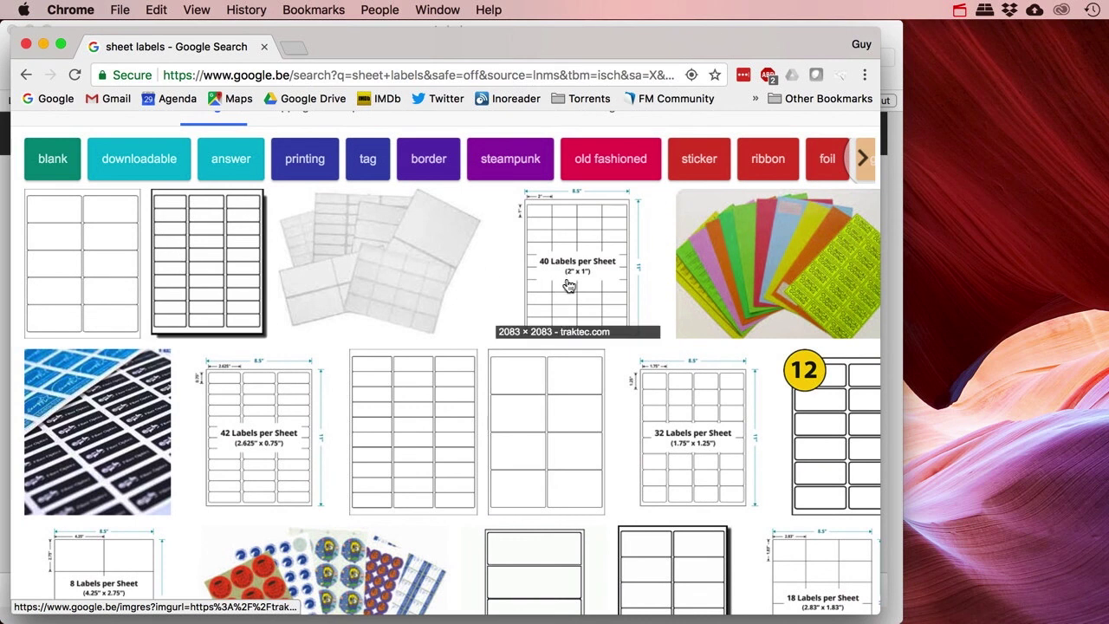
pyautogui.scroll(-2, 715, 437)
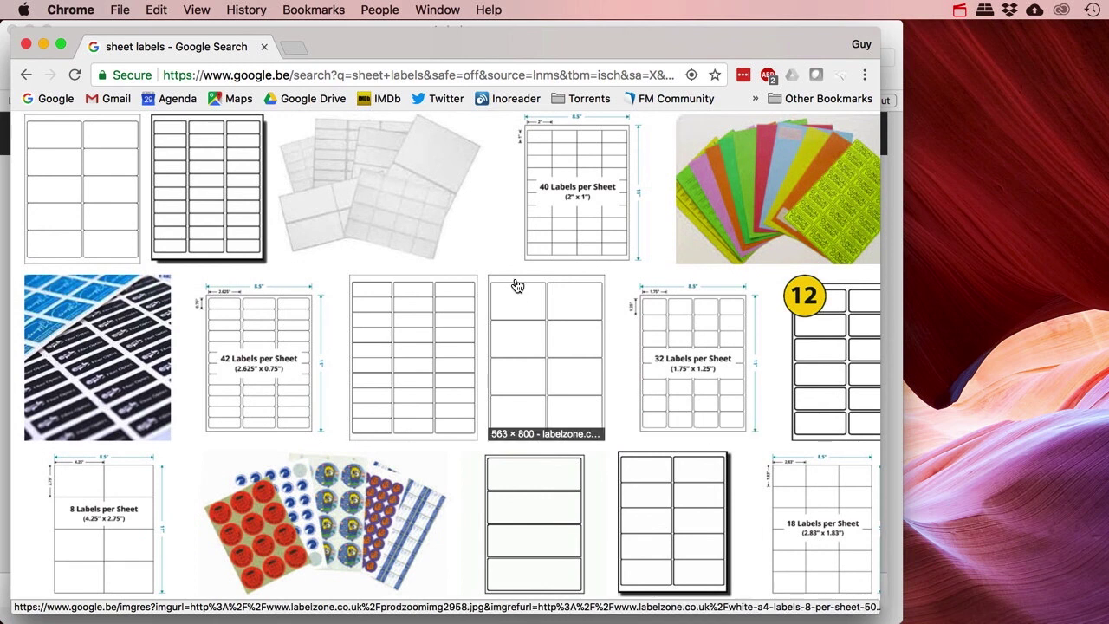
pyautogui.scroll(2, 519, 287)
pyautogui.scroll(1, 524, 289)
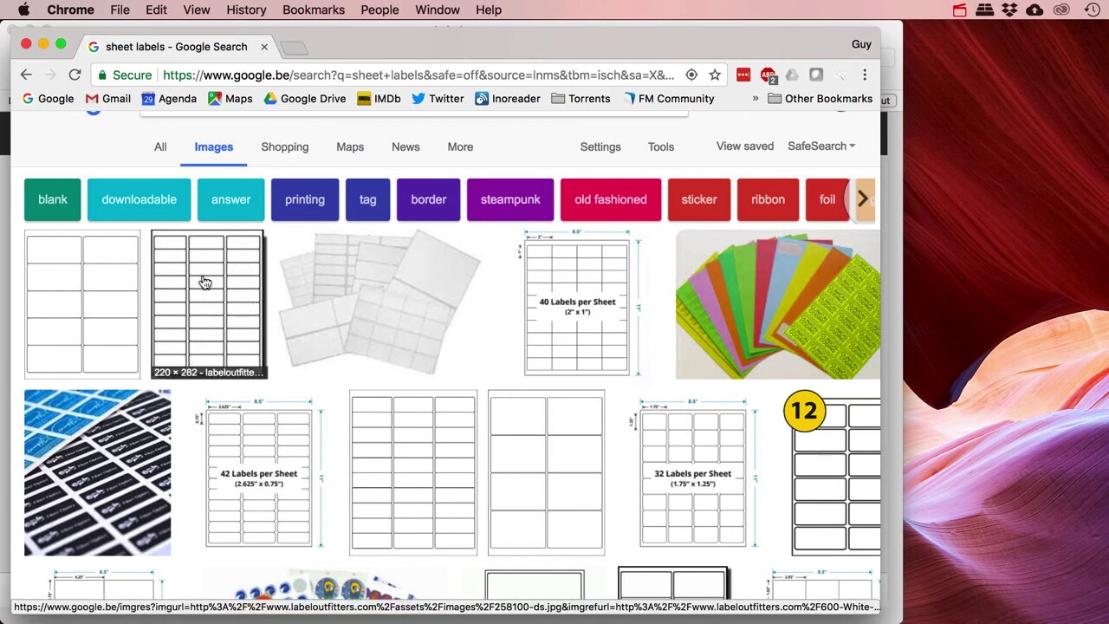
pyautogui.scroll(-5, 243, 296)
pyautogui.scroll(5, 347, 316)
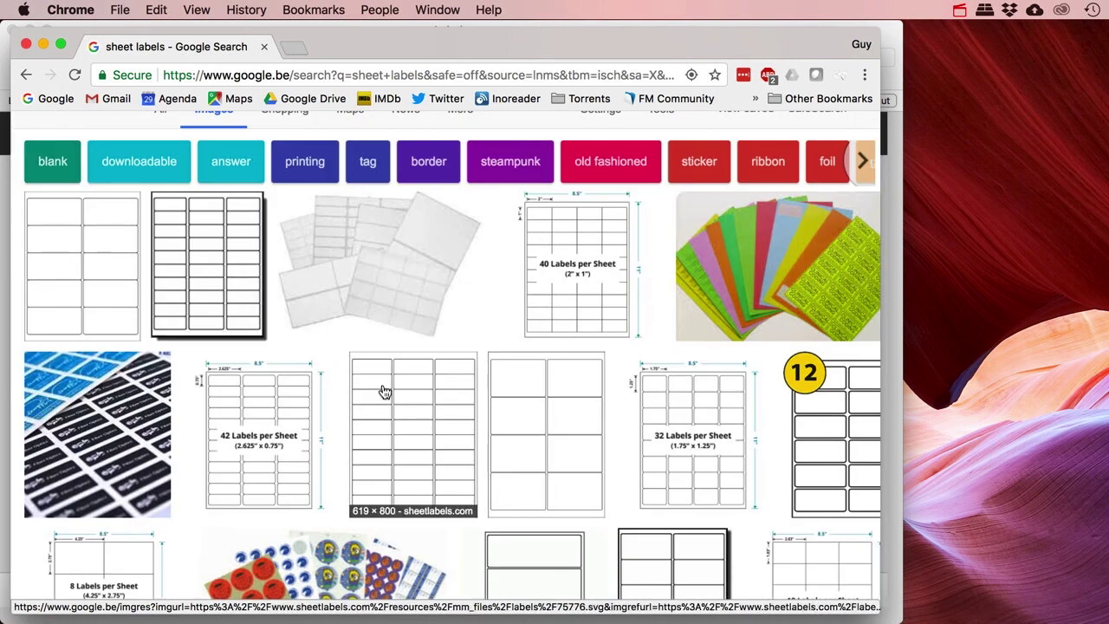
pyautogui.doubleClick(373, 52)
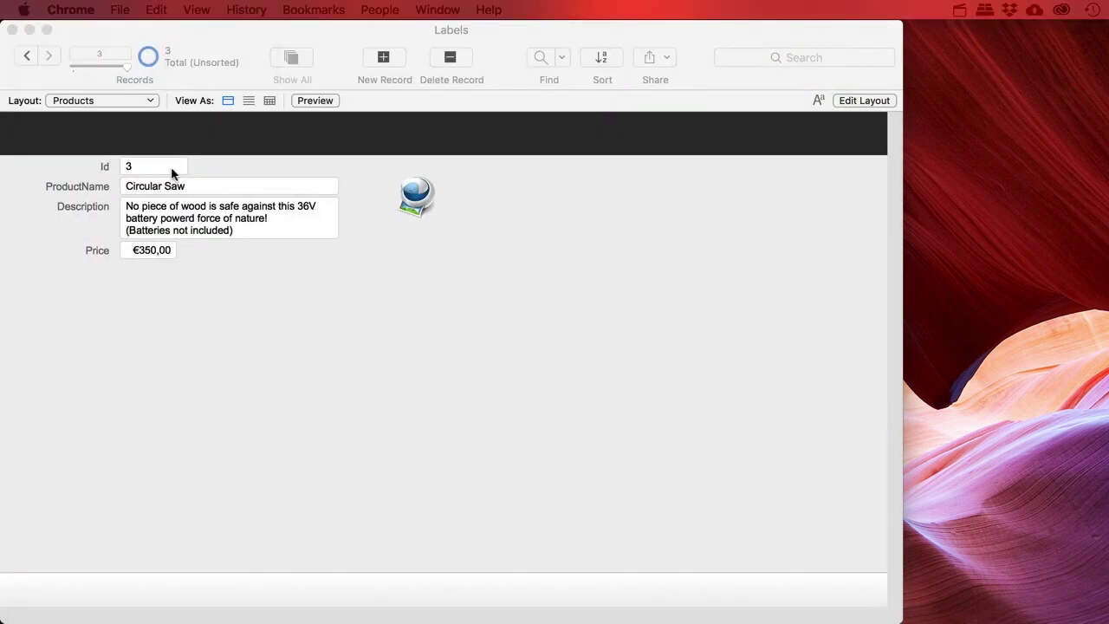
# Show the first product record in the PrintLabel layout of FileMaker, and close Chrome's sheet labels page
pyautogui.click(27, 56)
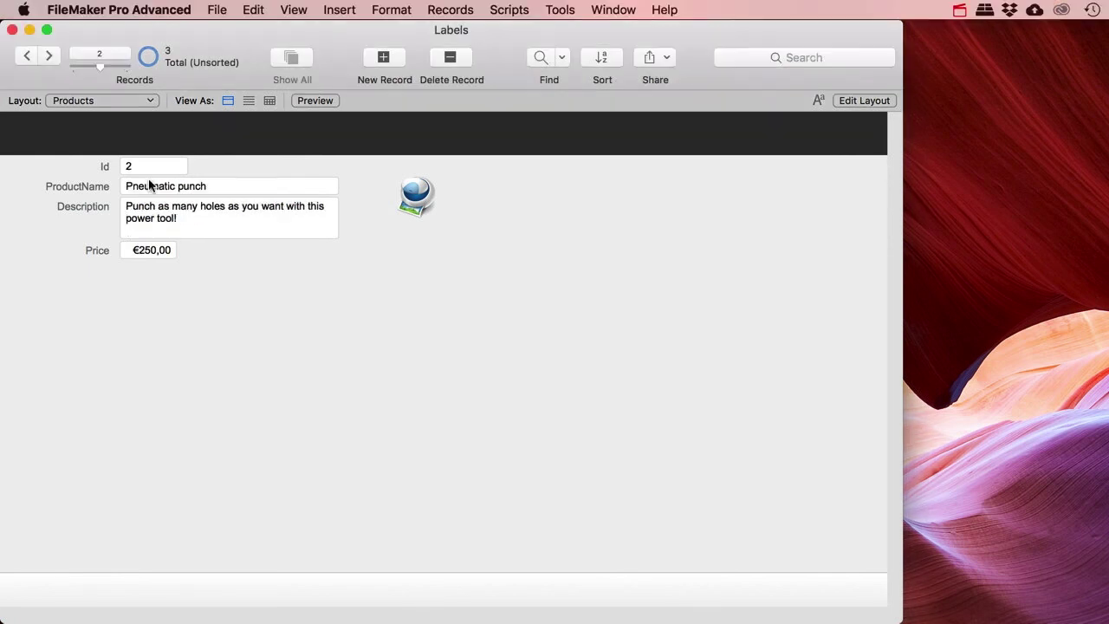
pyautogui.click(25, 56)
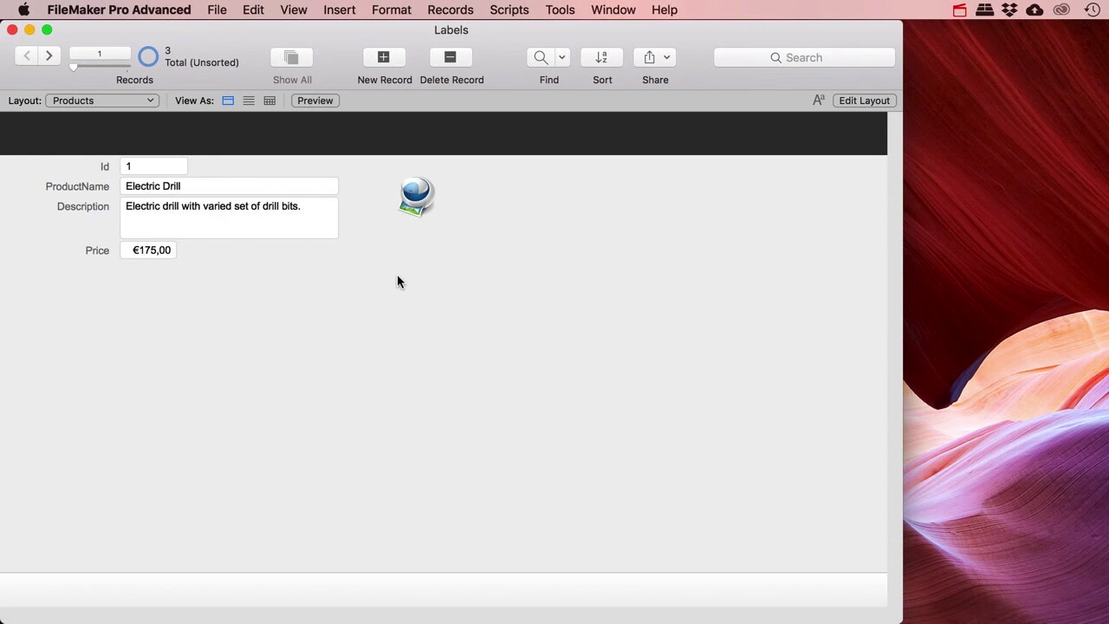
pyautogui.click(93, 104)
pyautogui.click(89, 117)
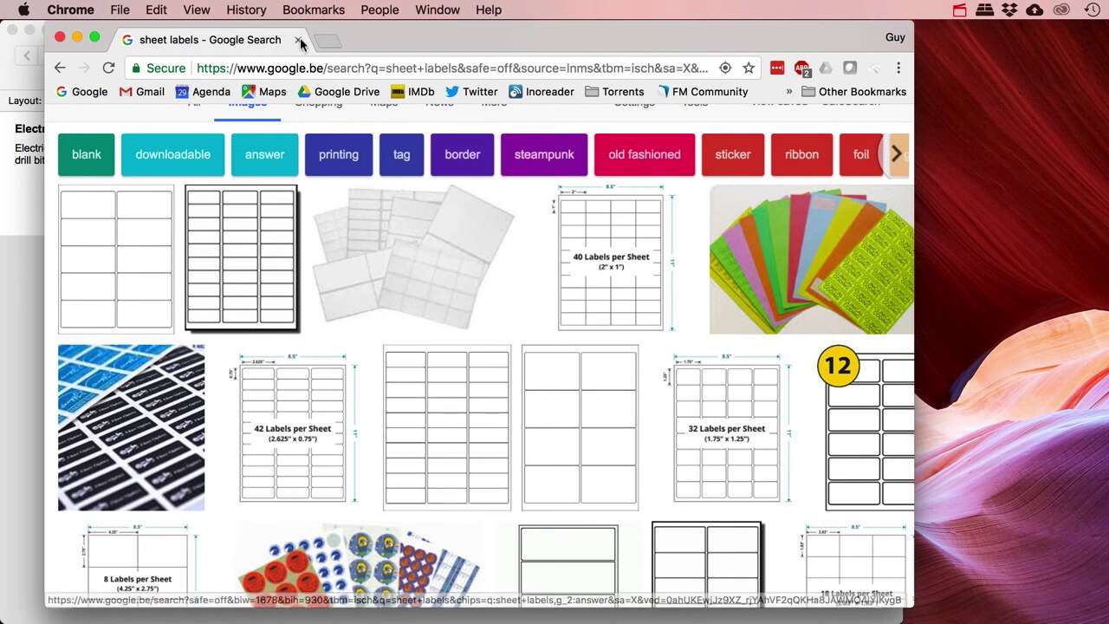
pyautogui.press('super+w')
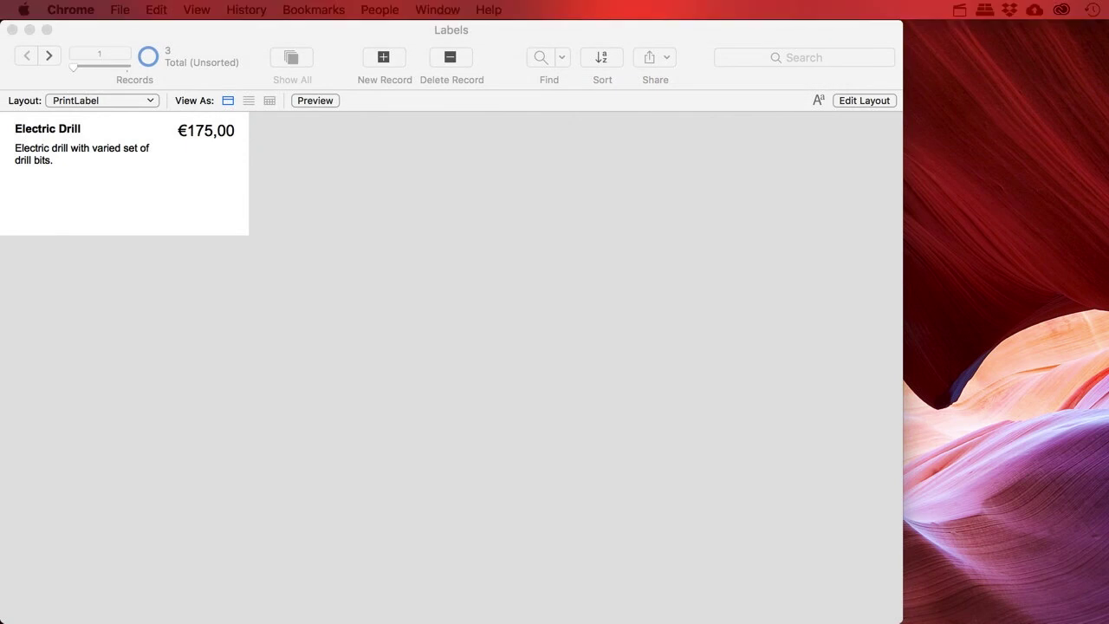
pyautogui.click(243, 44)
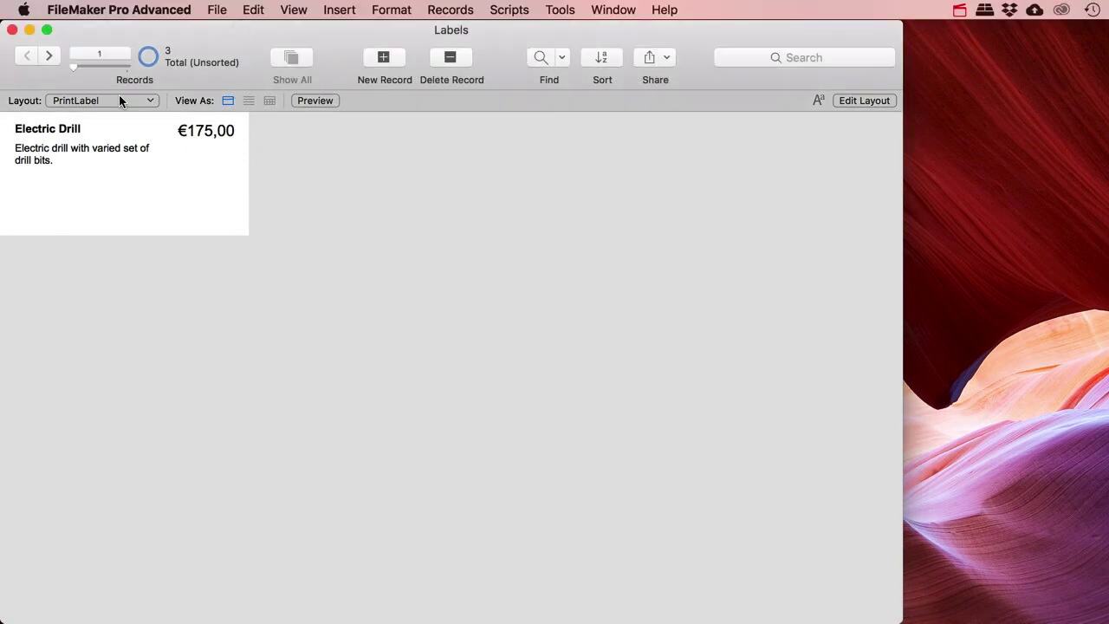
# Duplicate the PrintLabel layout in Manage Layouts and name the copy PrintLabelSheet
pyautogui.click(216, 10)
pyautogui.moveTo(319, 168)
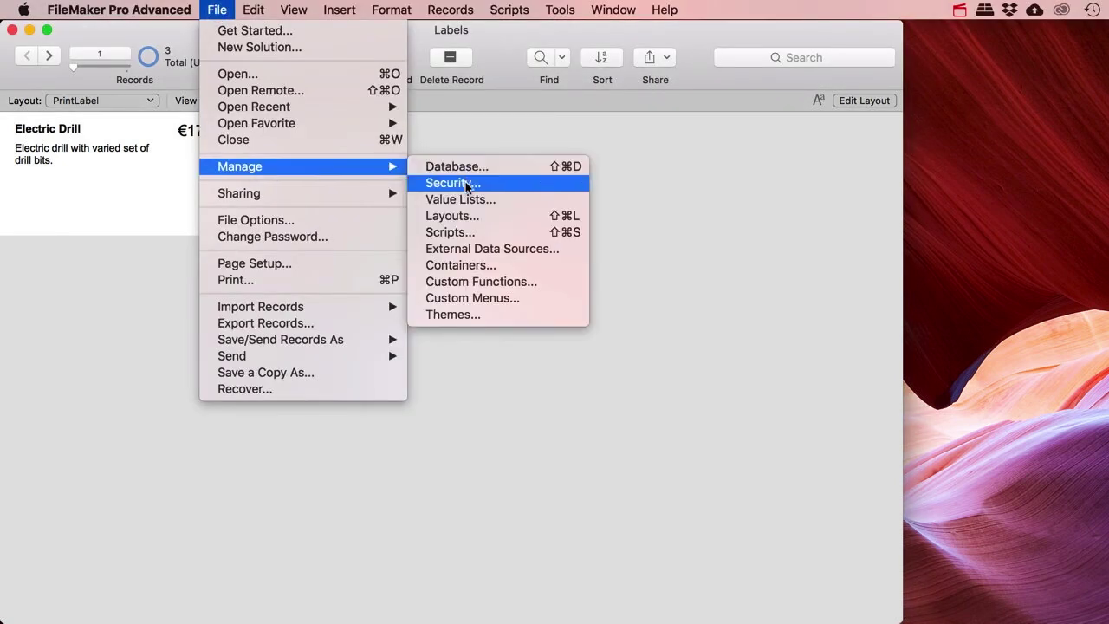
pyautogui.click(462, 217)
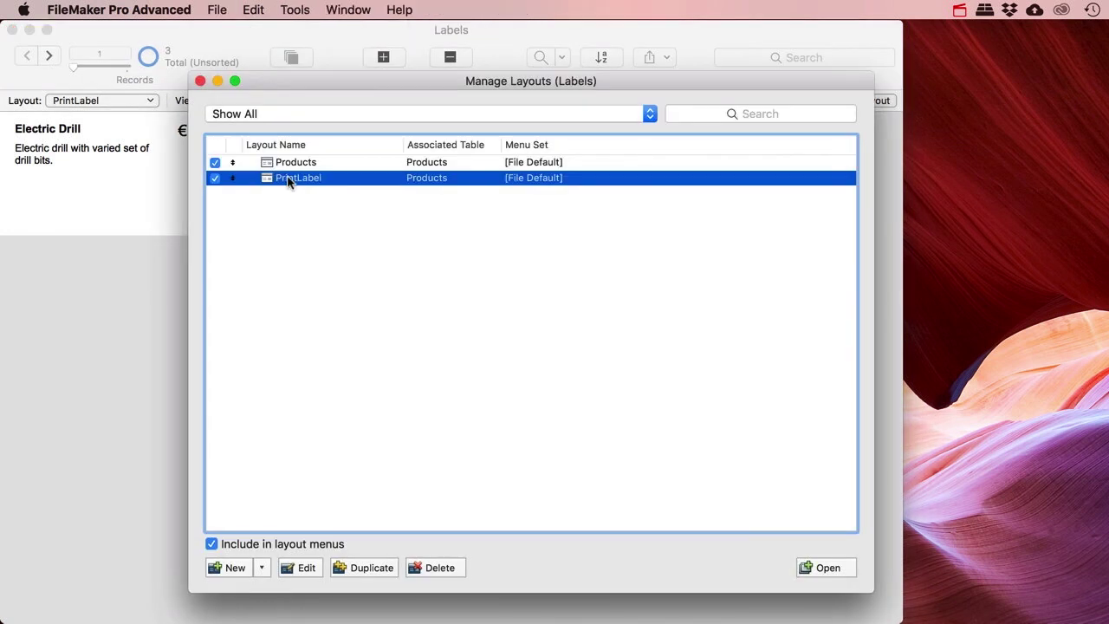
pyautogui.click(366, 567)
pyautogui.doubleClick(315, 196)
pyautogui.click(314, 244)
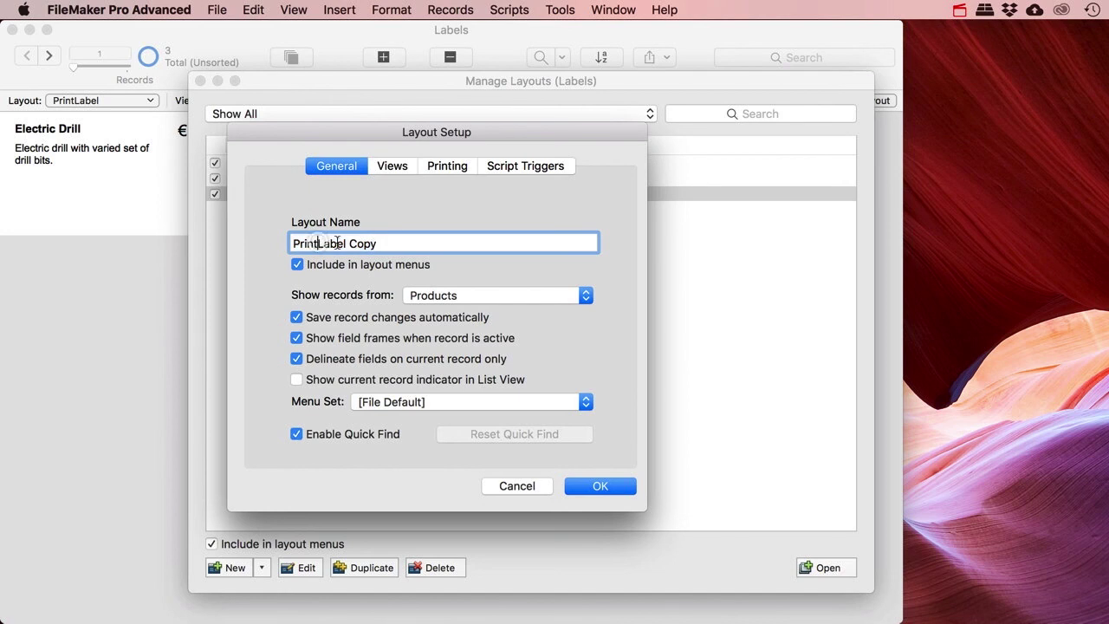
pyautogui.moveTo(348, 244); pyautogui.dragTo(476, 246)
pyautogui.write('Sheet')
pyautogui.click(598, 486)
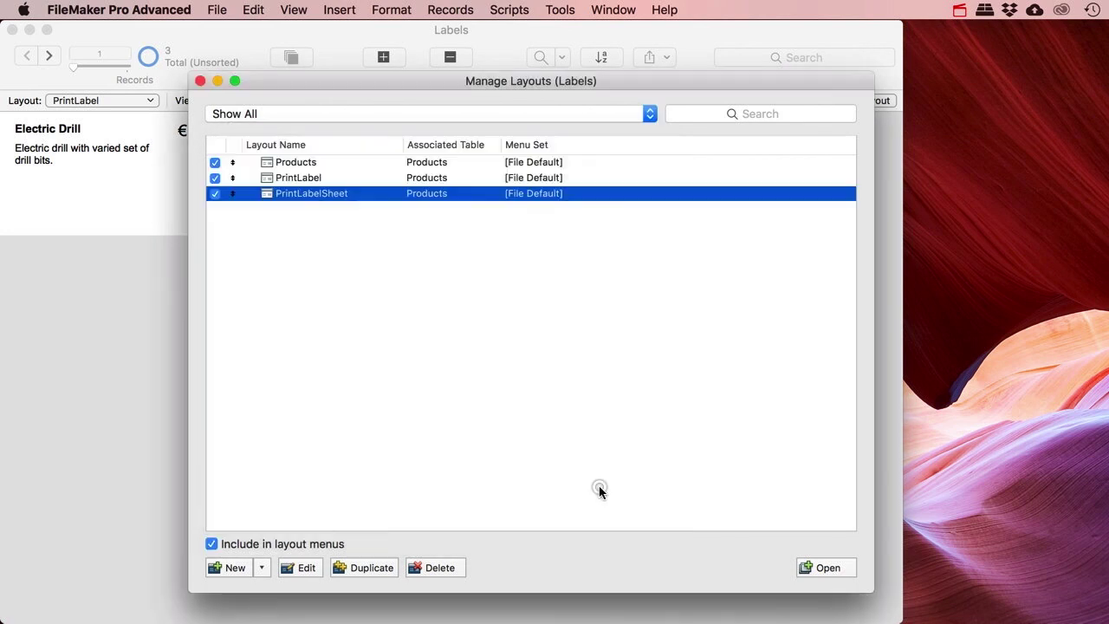
# Close Manage Layouts and open the PrintLabelSheet layout for editing
pyautogui.click(200, 81)
pyautogui.click(113, 99)
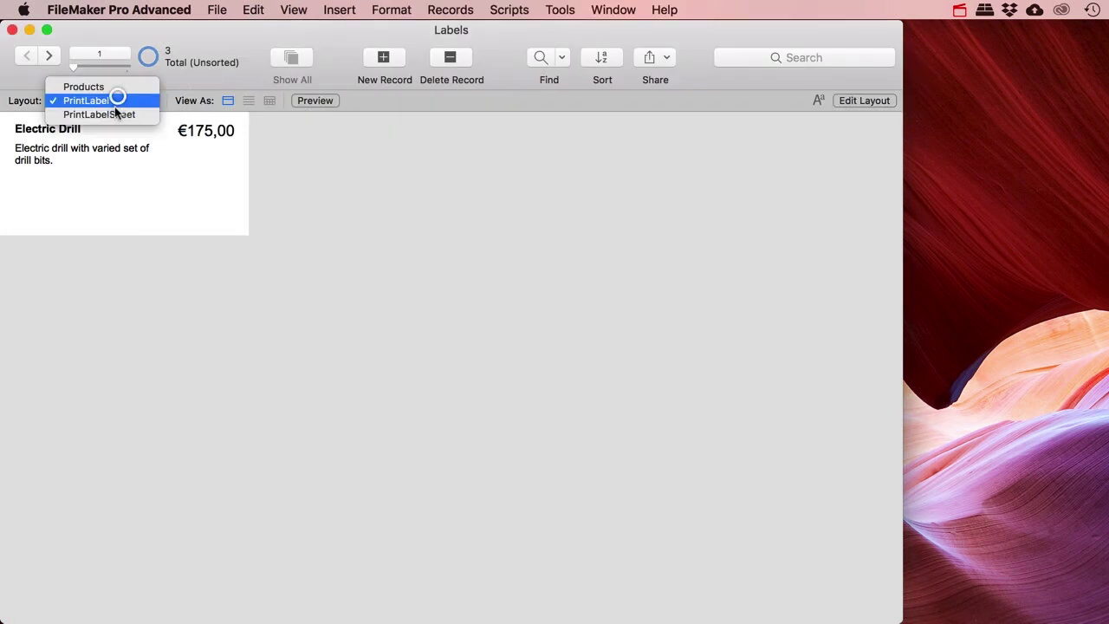
pyautogui.click(111, 110)
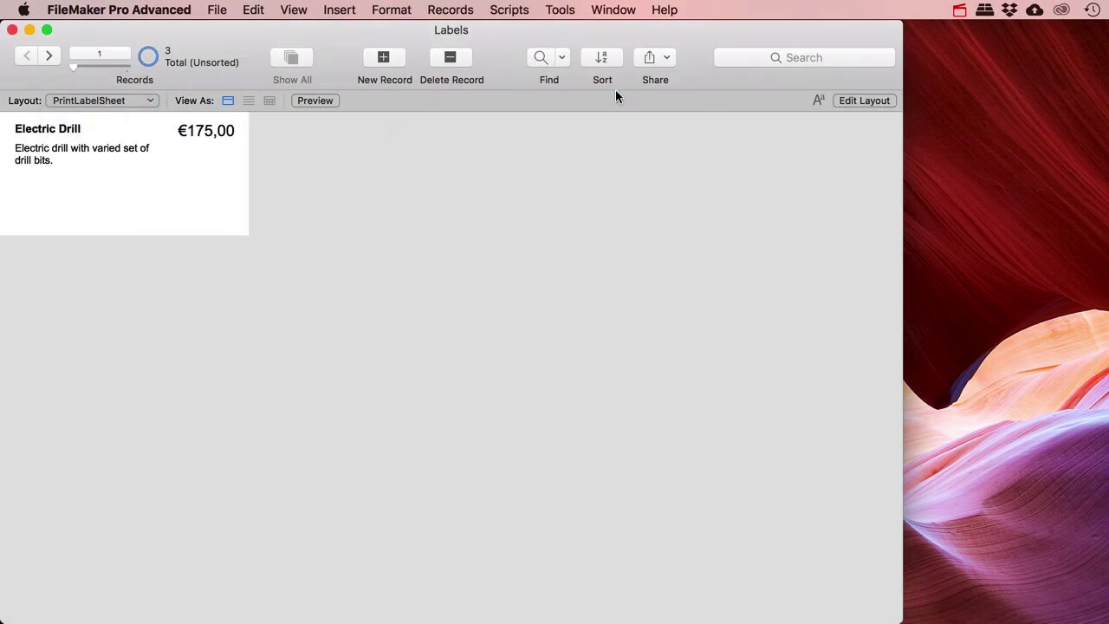
pyautogui.click(847, 101)
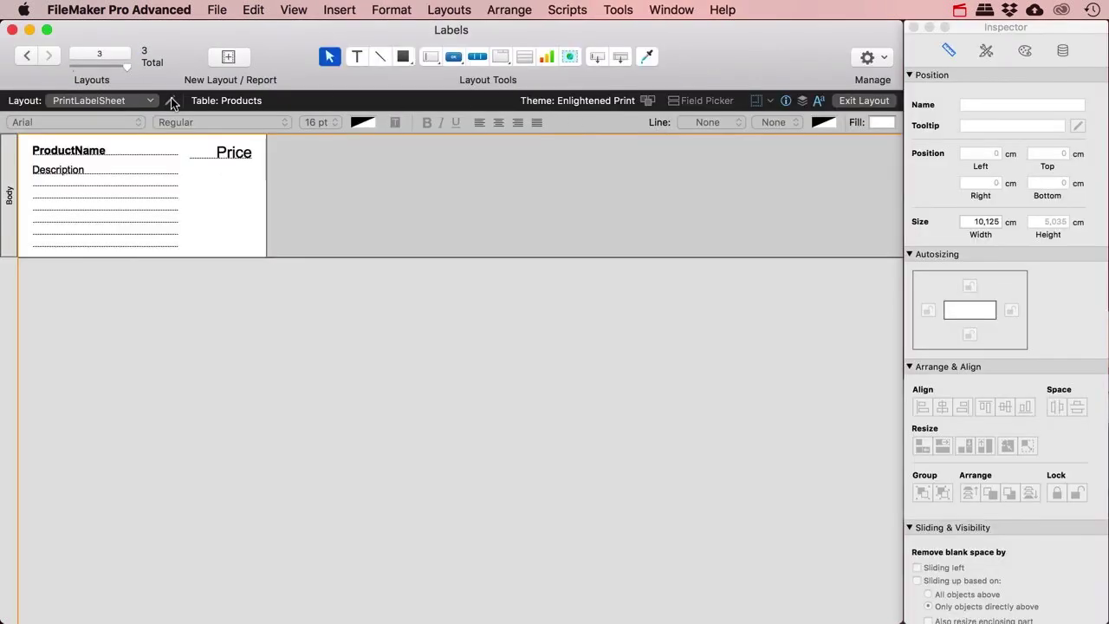
# Configure the PrintLabelSheet layout setup to print in 3 columns, across first
pyautogui.click(170, 100)
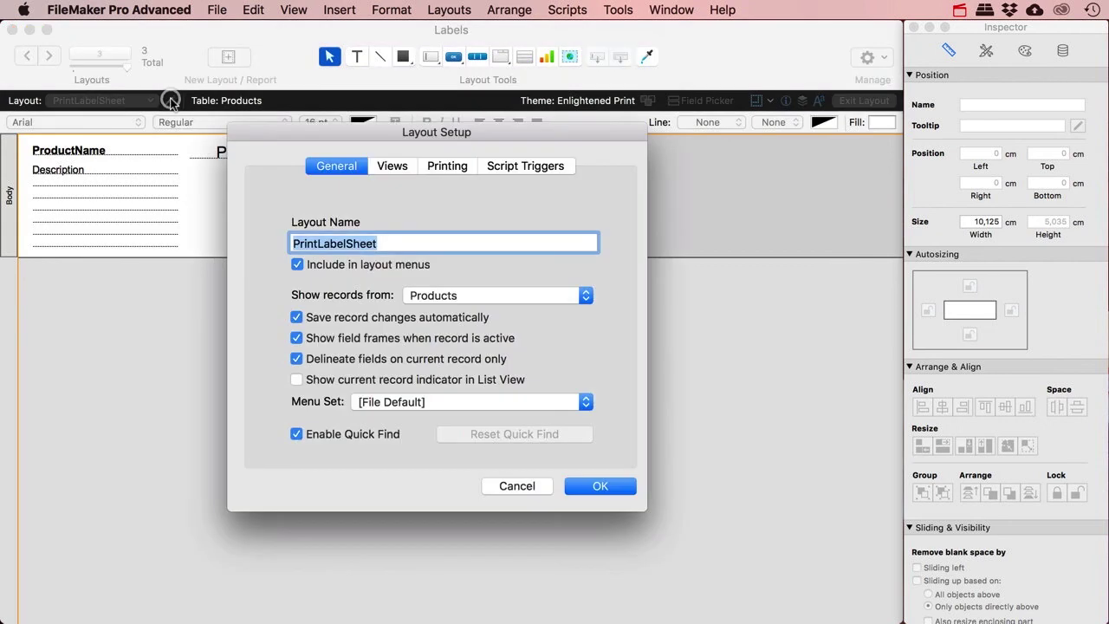
pyautogui.click(442, 164)
pyautogui.click(308, 237)
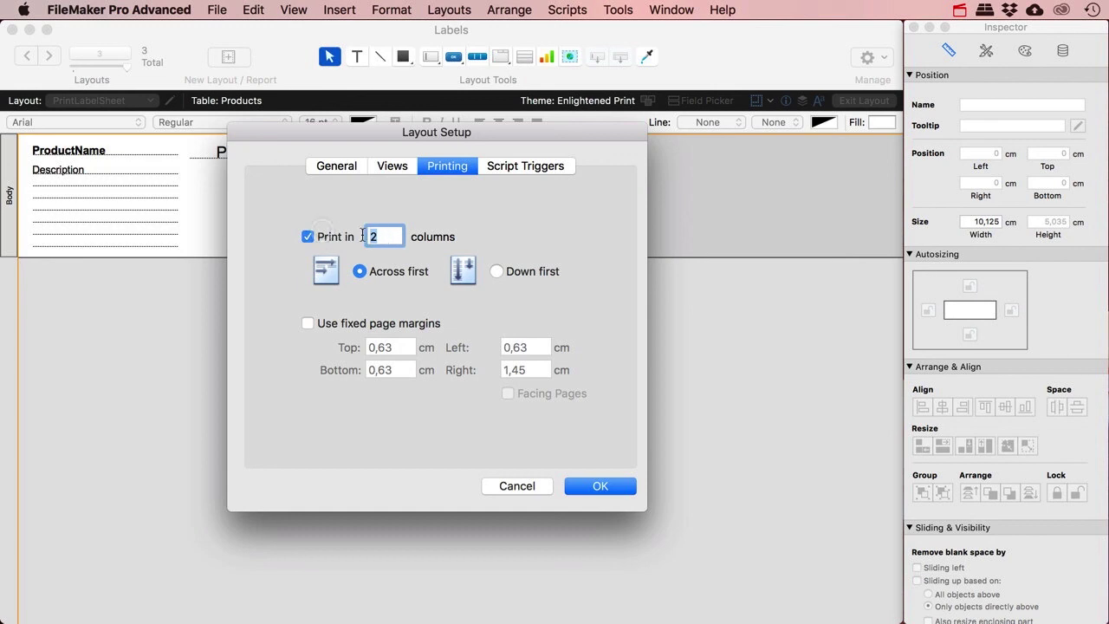
pyautogui.write('3')
pyautogui.click(597, 487)
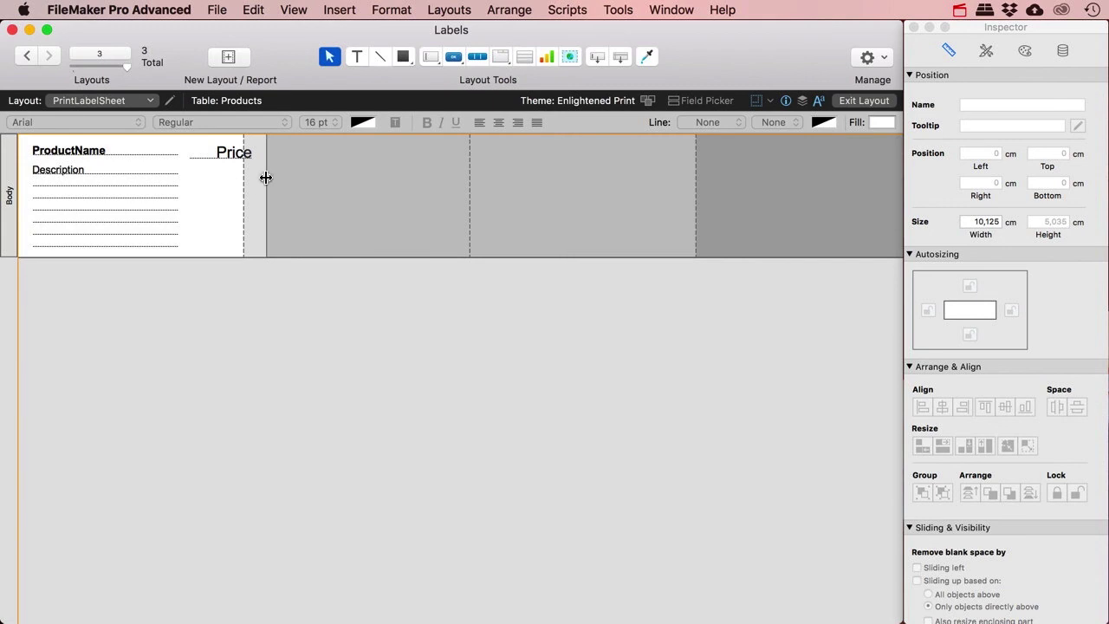
# Narrow the ProductName and Description fields and shift the Price field to about 6.17 cm from the left so everything fits the first column
pyautogui.click(145, 155)
pyautogui.keyDown('shift'); pyautogui.click(149, 182); pyautogui.keyUp('shift')
pyautogui.moveTo(176, 194); pyautogui.dragTo(160, 195)
pyautogui.click(223, 156)
pyautogui.moveTo(223, 156); pyautogui.dragTo(243, 165)
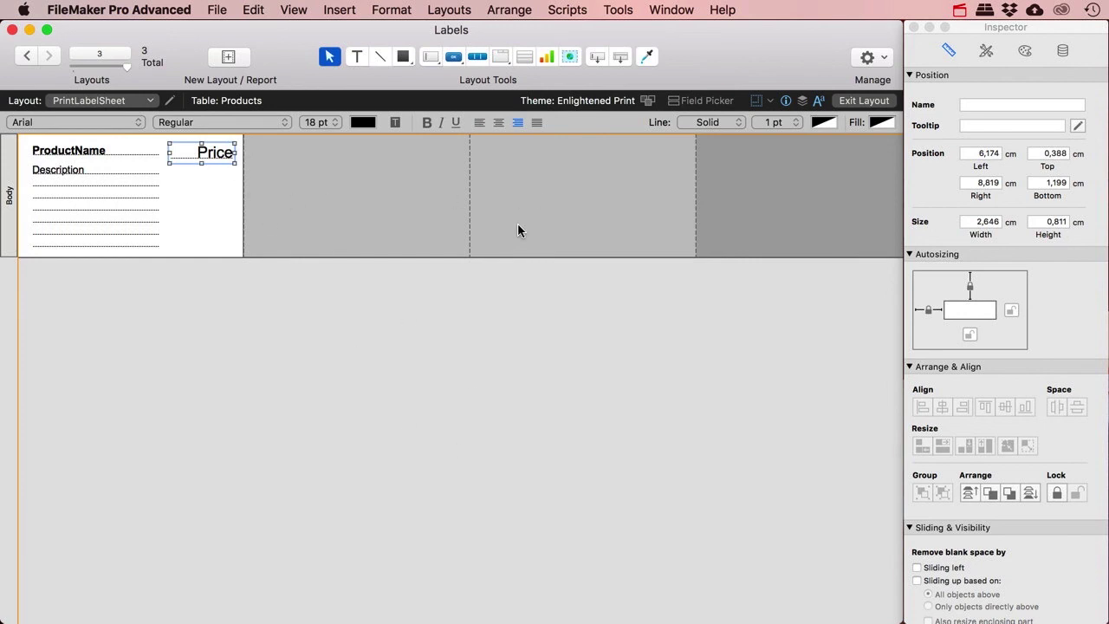
# Leave layout editing and preview how the PrintLabelSheet labels are arranged across the page
pyautogui.click(864, 101)
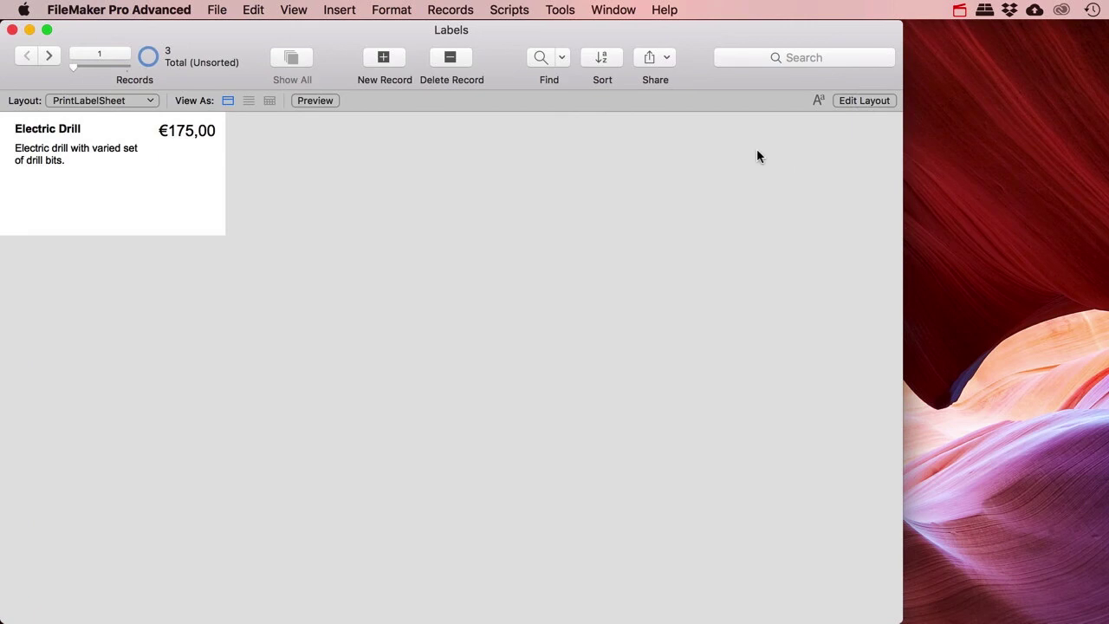
pyautogui.click(308, 101)
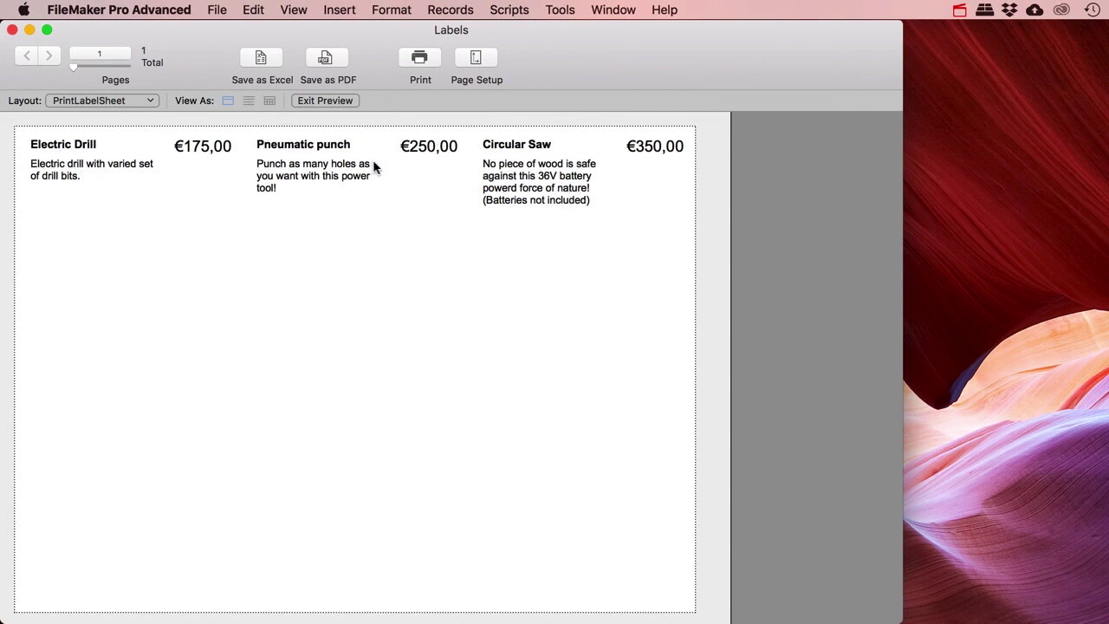
pyautogui.click(326, 101)
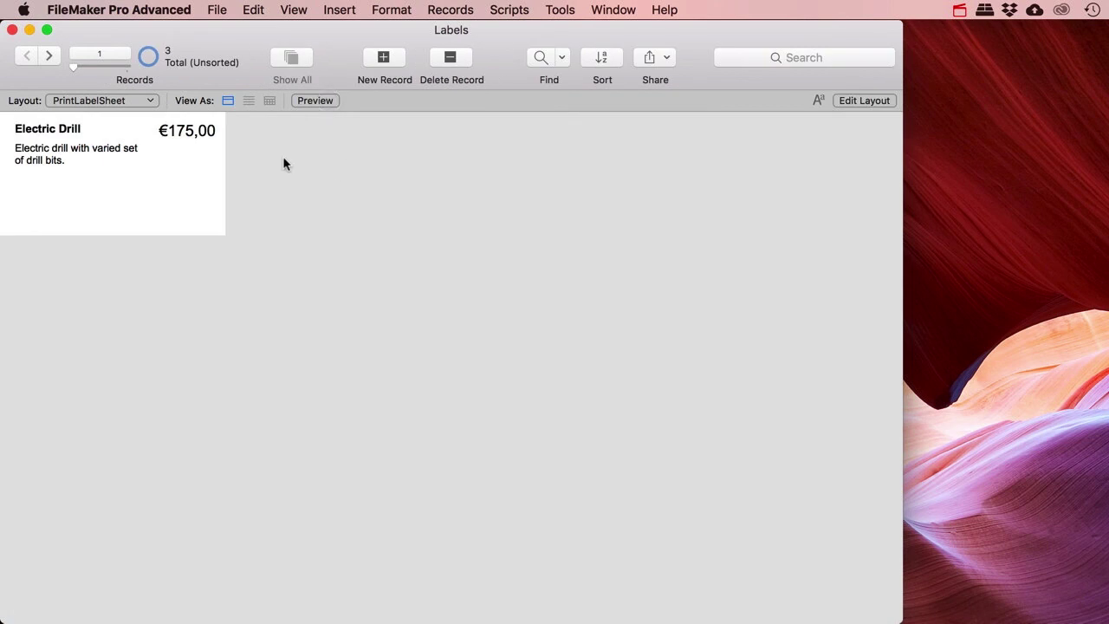
# Draw a rectangle about 8.71 by 4.66 cm over the label on PrintLabelSheet and nudge it into the body's upper-left corner
pyautogui.click(866, 101)
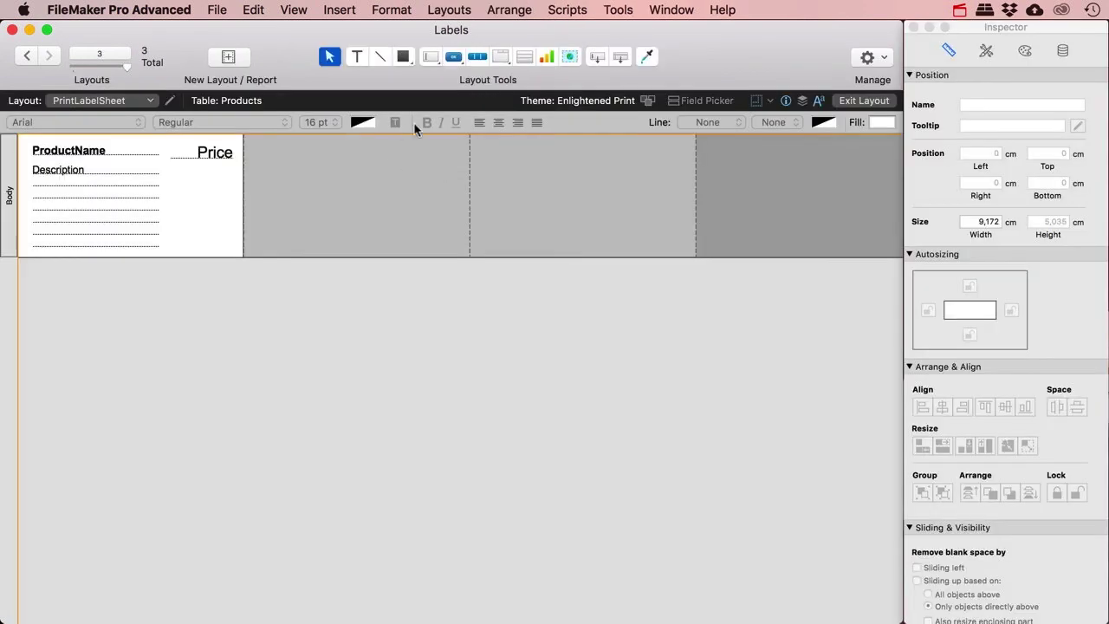
pyautogui.click(395, 58)
pyautogui.moveTo(19, 136); pyautogui.dragTo(236, 250)
pyautogui.press('Up')
pyautogui.press('Up')
pyautogui.press('Up')
pyautogui.press('Left')
pyautogui.press('Left')
pyautogui.press('Left')
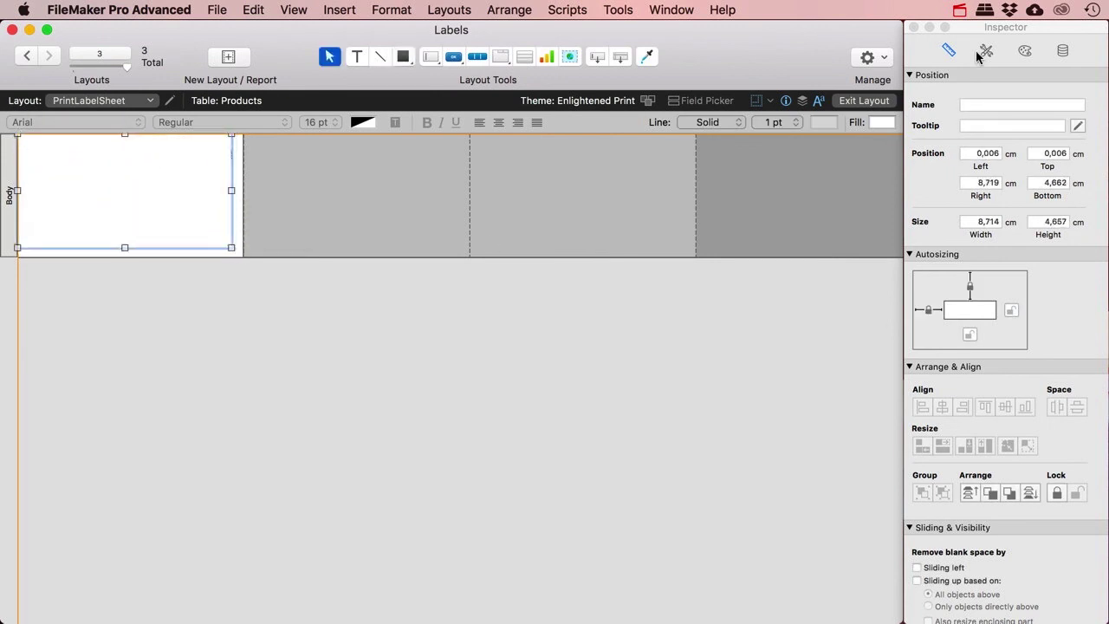
# Give the rectangle no fill and a black line, and enlarge it towards the label's lower-right corner
pyautogui.click(1024, 51)
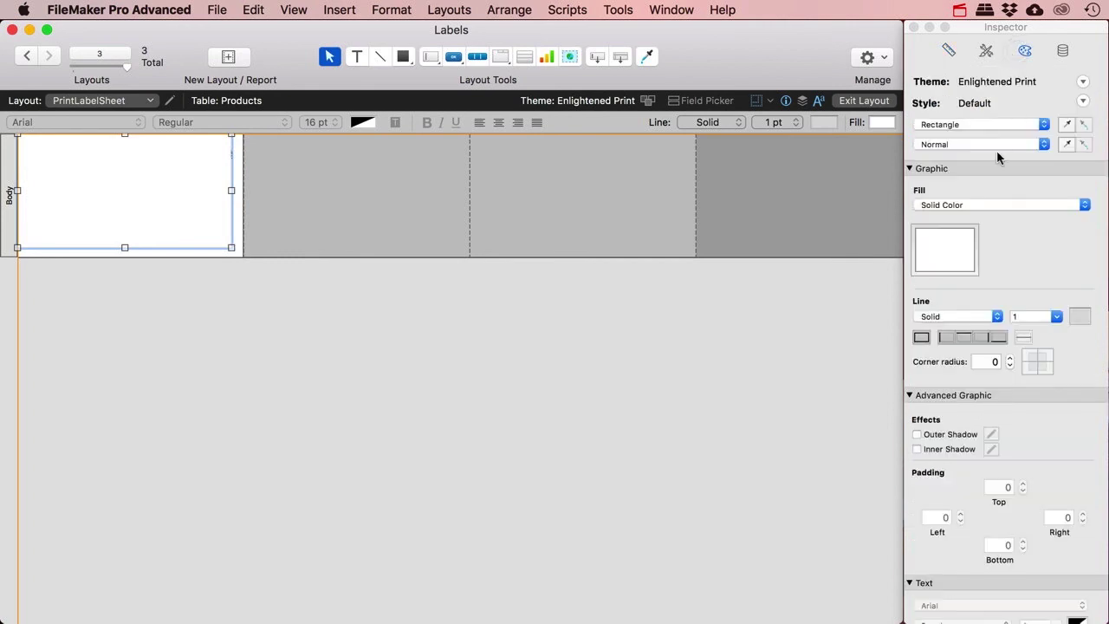
pyautogui.click(948, 206)
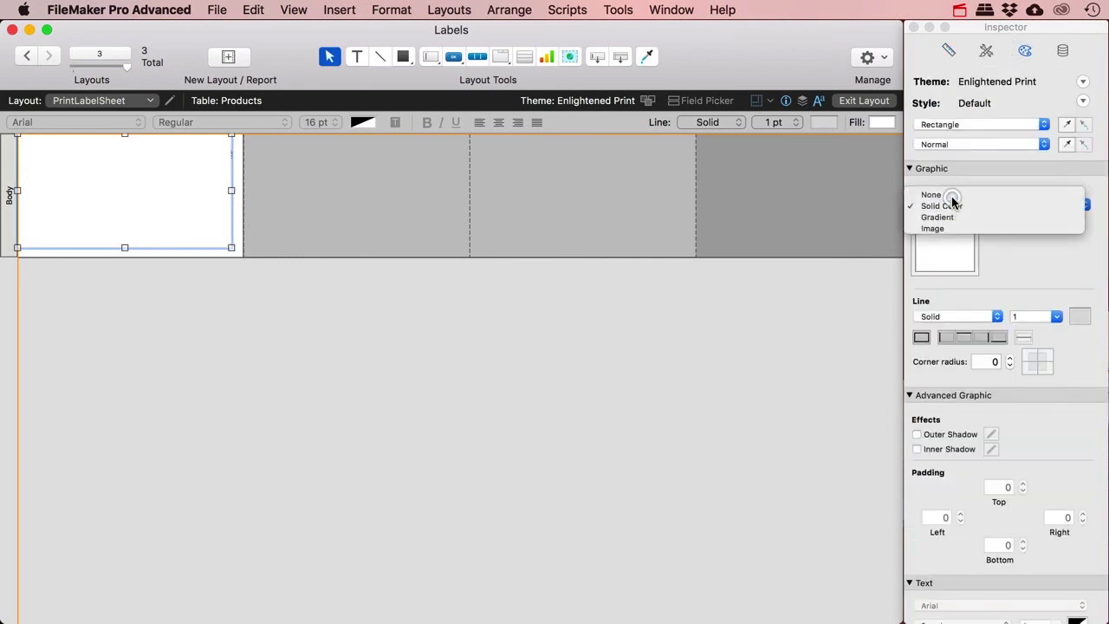
pyautogui.click(952, 199)
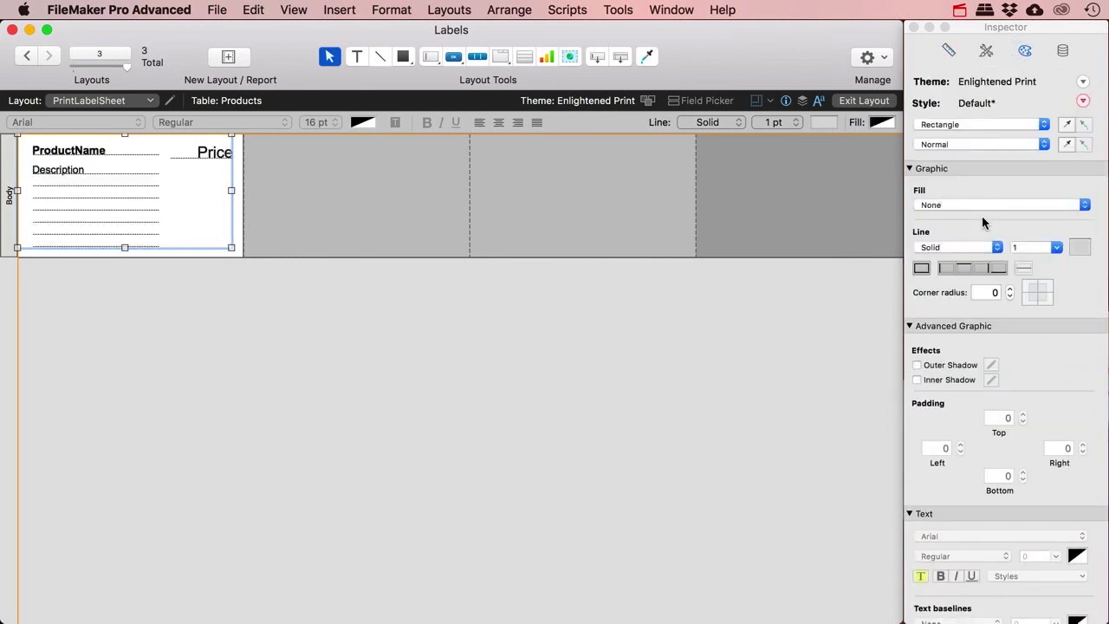
pyautogui.click(1079, 248)
pyautogui.click(1064, 305)
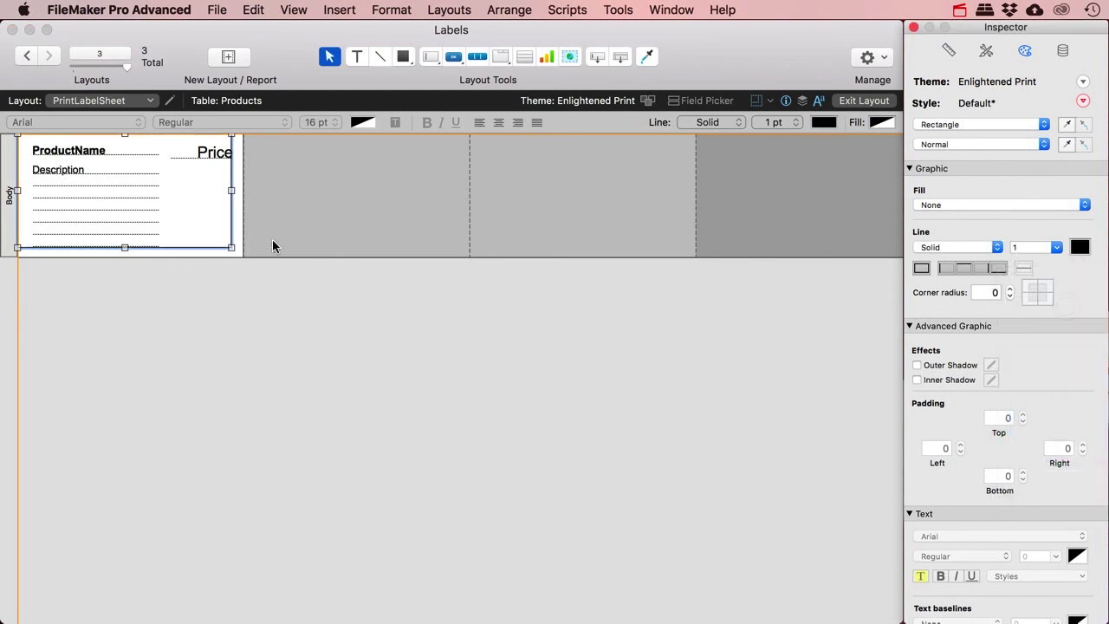
pyautogui.moveTo(231, 247); pyautogui.dragTo(240, 256)
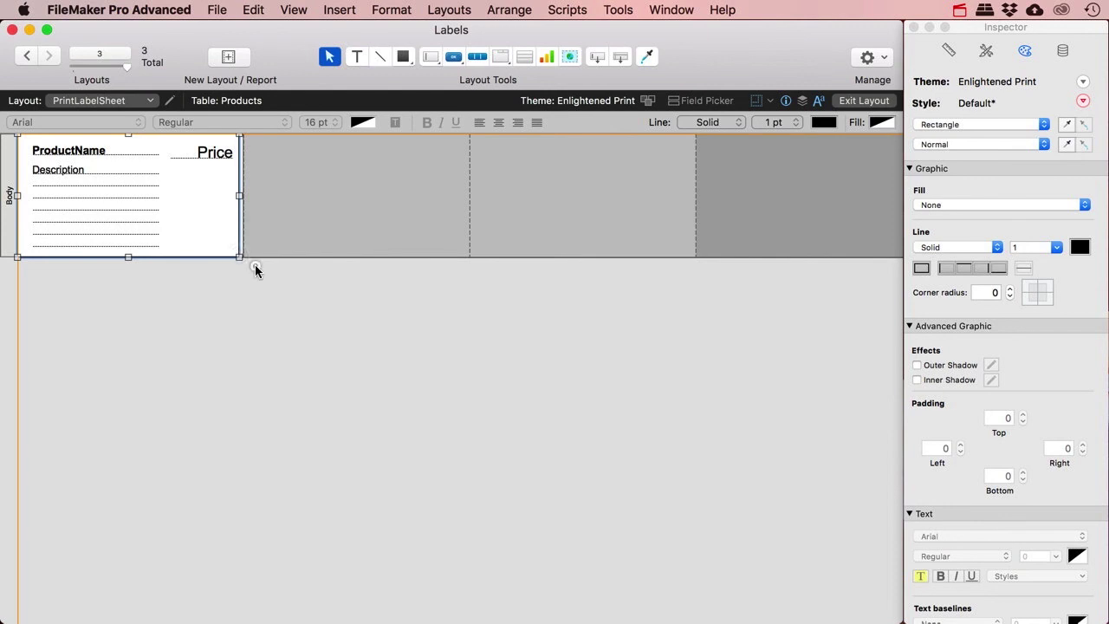
# Deselect the rectangle and preview the bordered labels on the PrintLabelSheet page, closing the preview when done
pyautogui.click(254, 265)
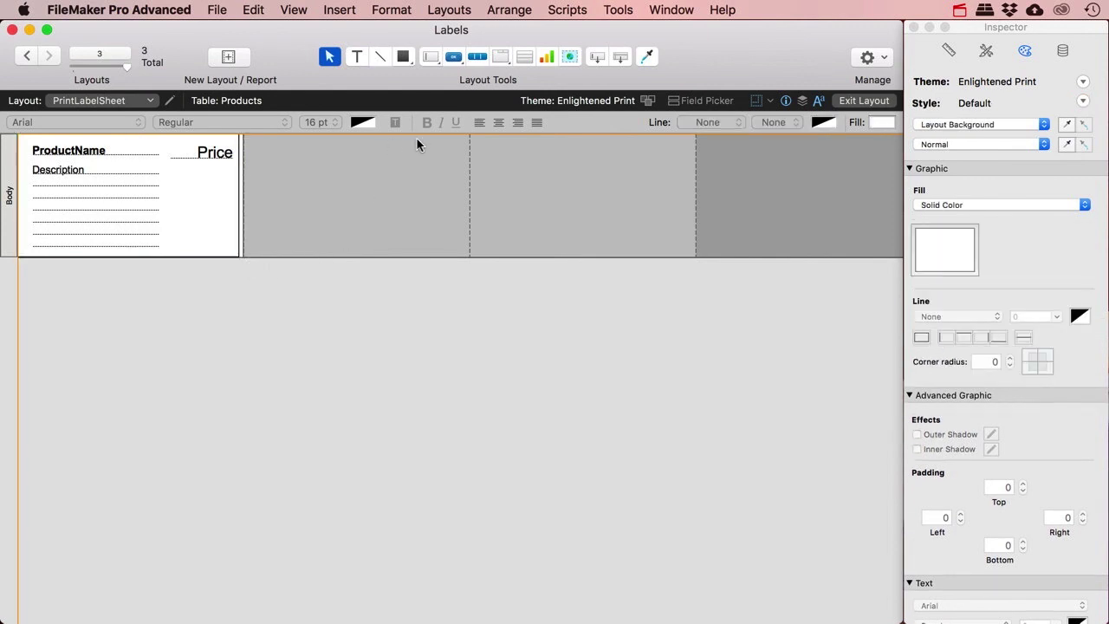
pyautogui.press('super+u')
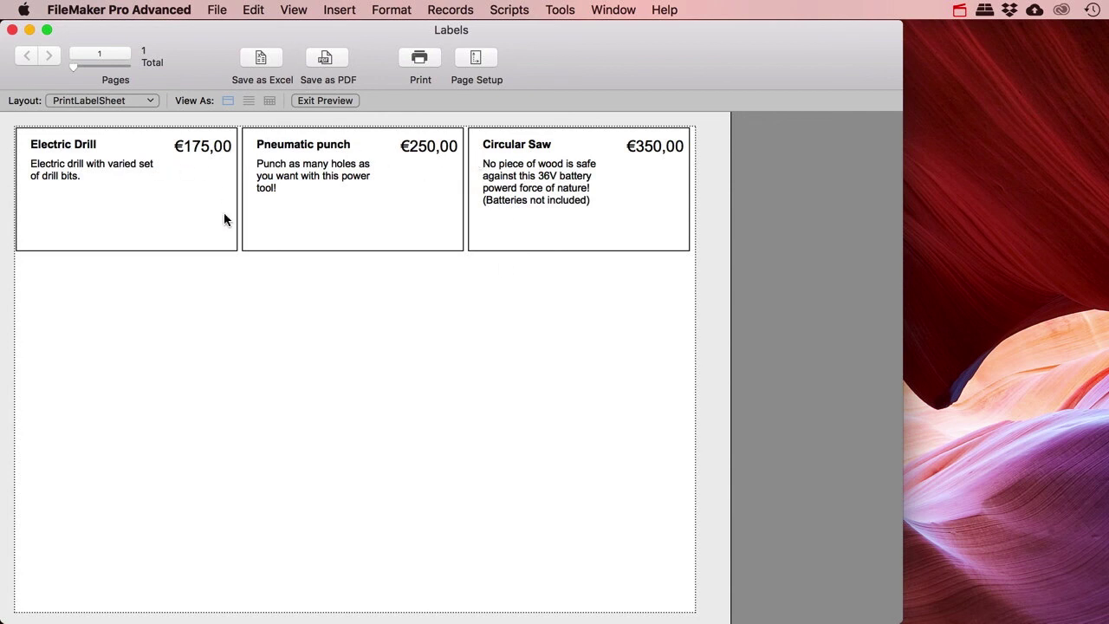
pyautogui.click(330, 101)
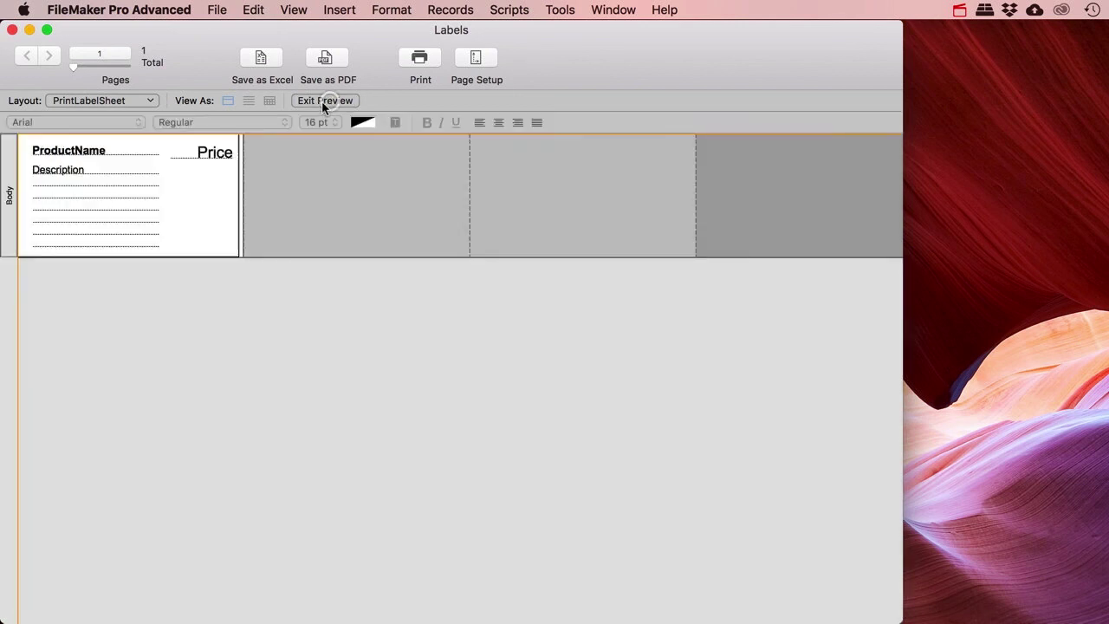
# Switch to the Products layout in Browse mode and add a record with product name Chainsaw and price 400
pyautogui.click(94, 104)
pyautogui.click(92, 72)
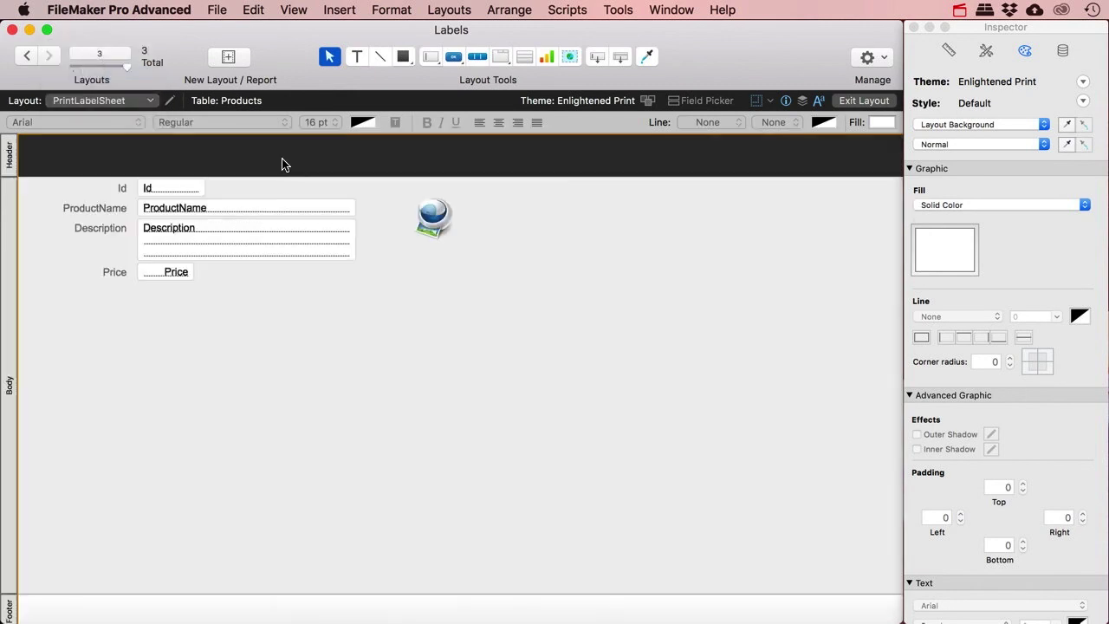
pyautogui.press('super+b')
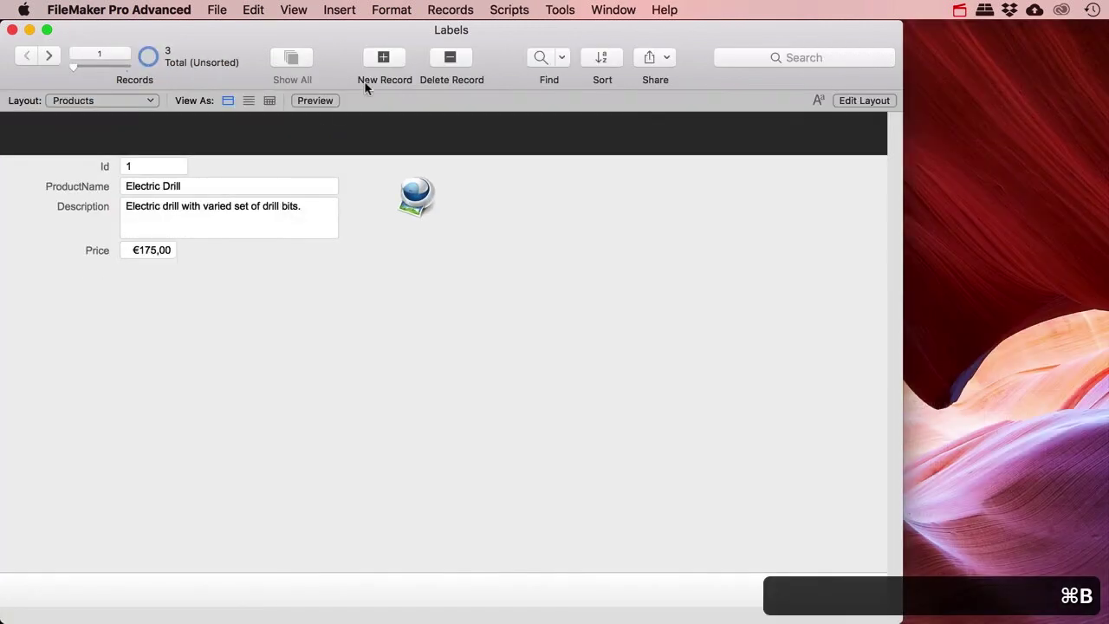
pyautogui.click(383, 57)
pyautogui.click(197, 183)
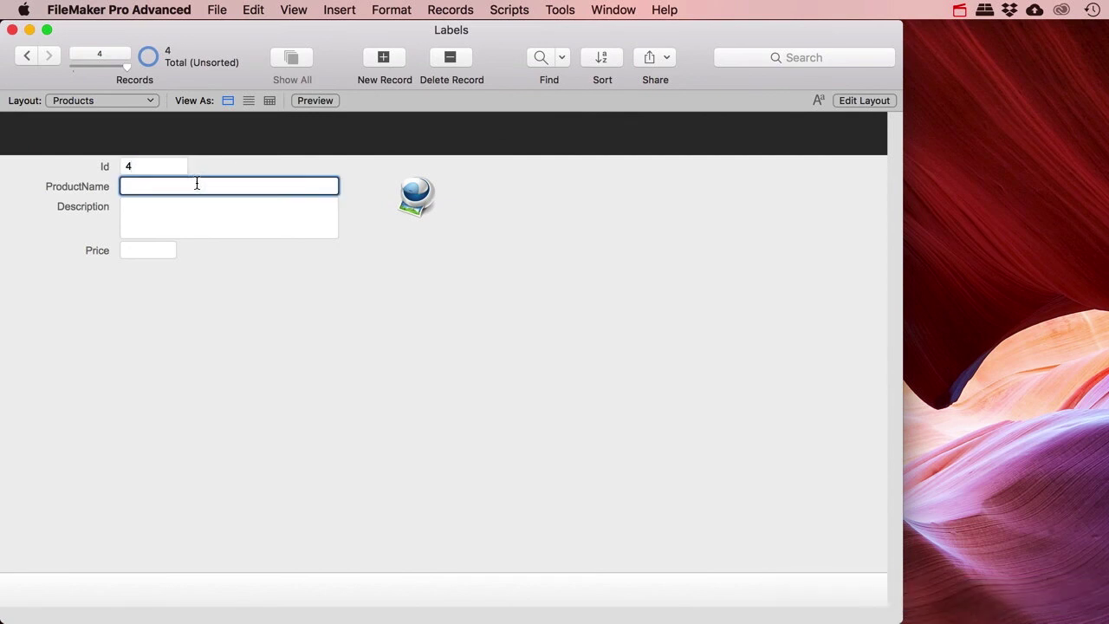
pyautogui.write('Chainsaw')
pyautogui.press('Tab')
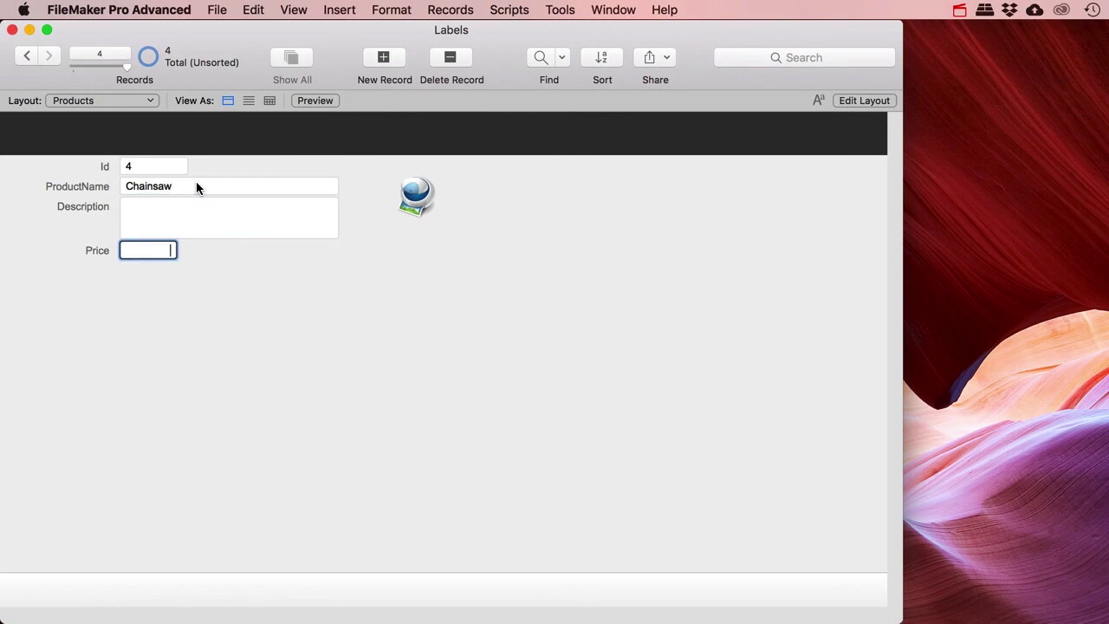
pyautogui.write('400')
pyautogui.press('Tab')
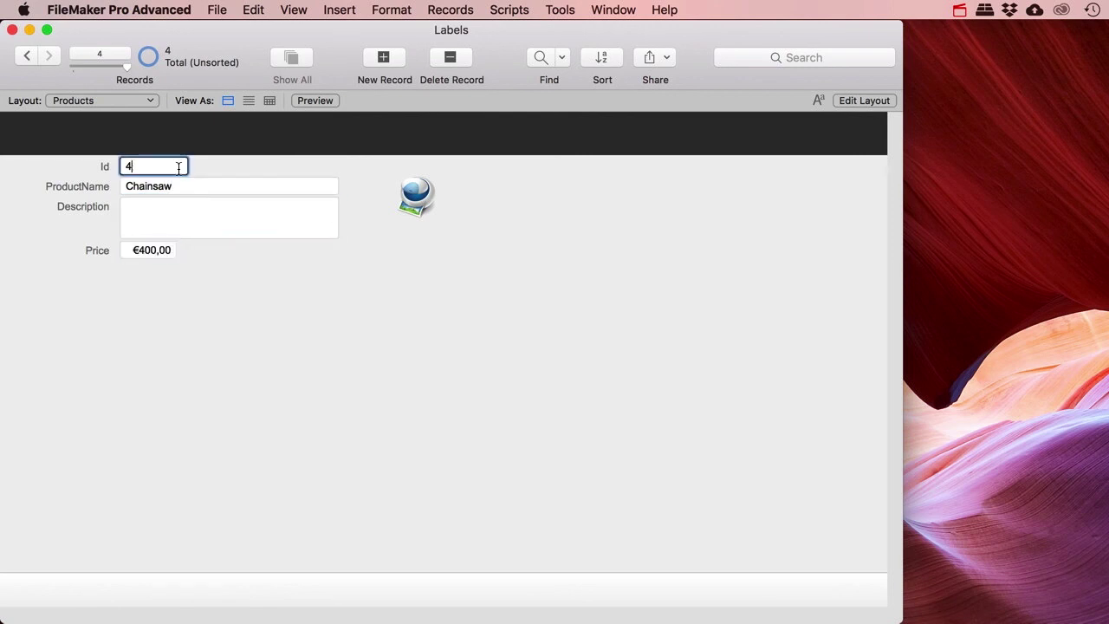
# Return to the PrintLabelSheet layout and preview how the Chainsaw label is placed on the sheet
pyautogui.click(115, 103)
pyautogui.click(117, 129)
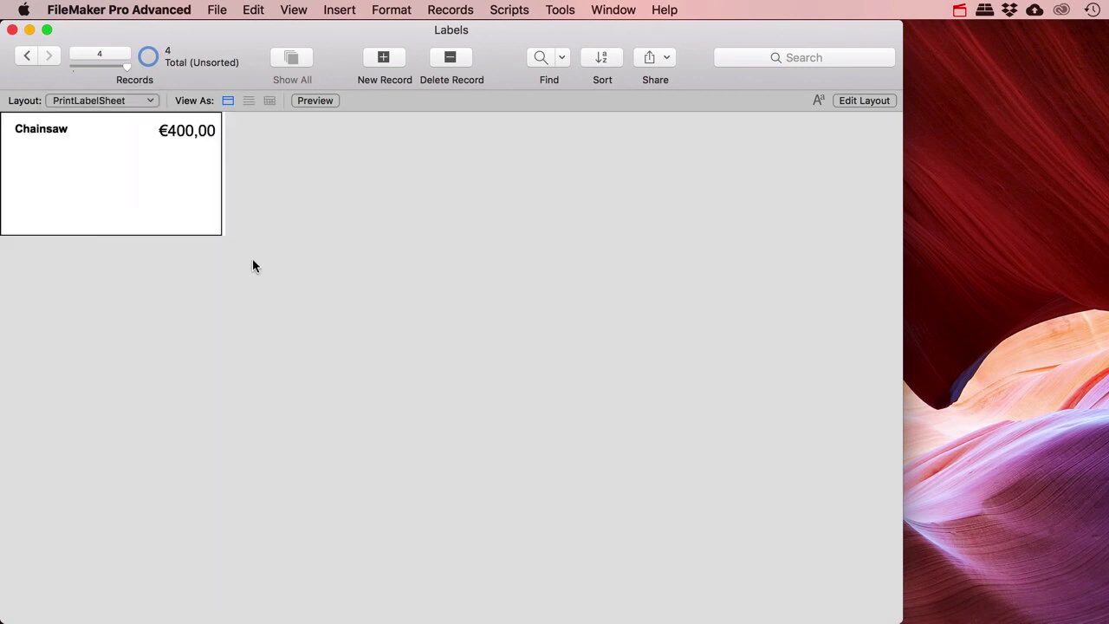
pyautogui.press('super+u')
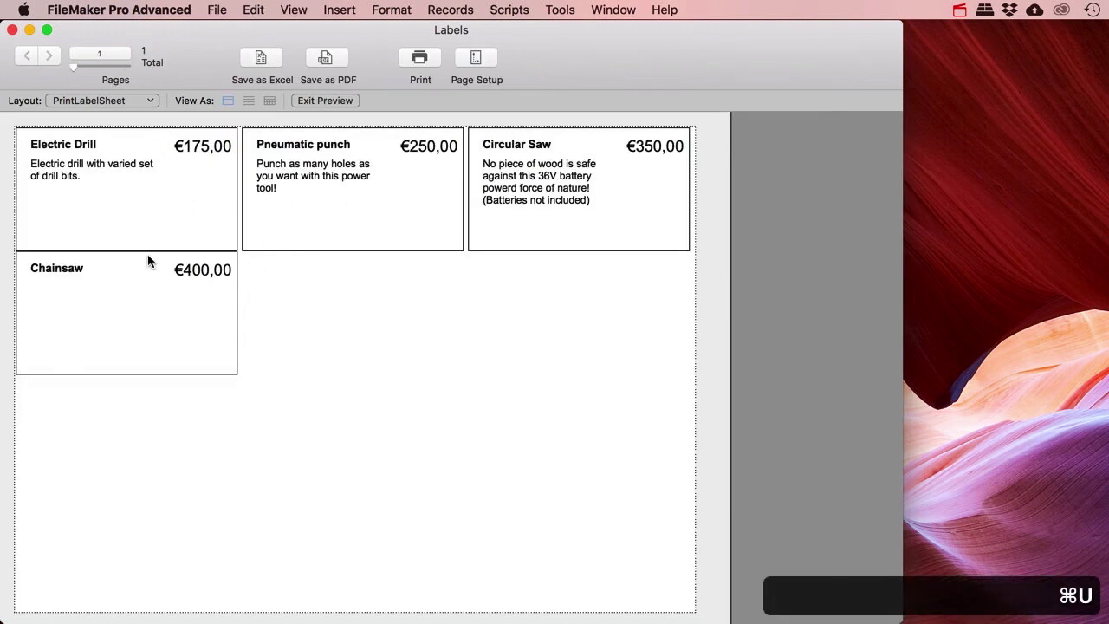
pyautogui.scroll(-1, 185, 240)
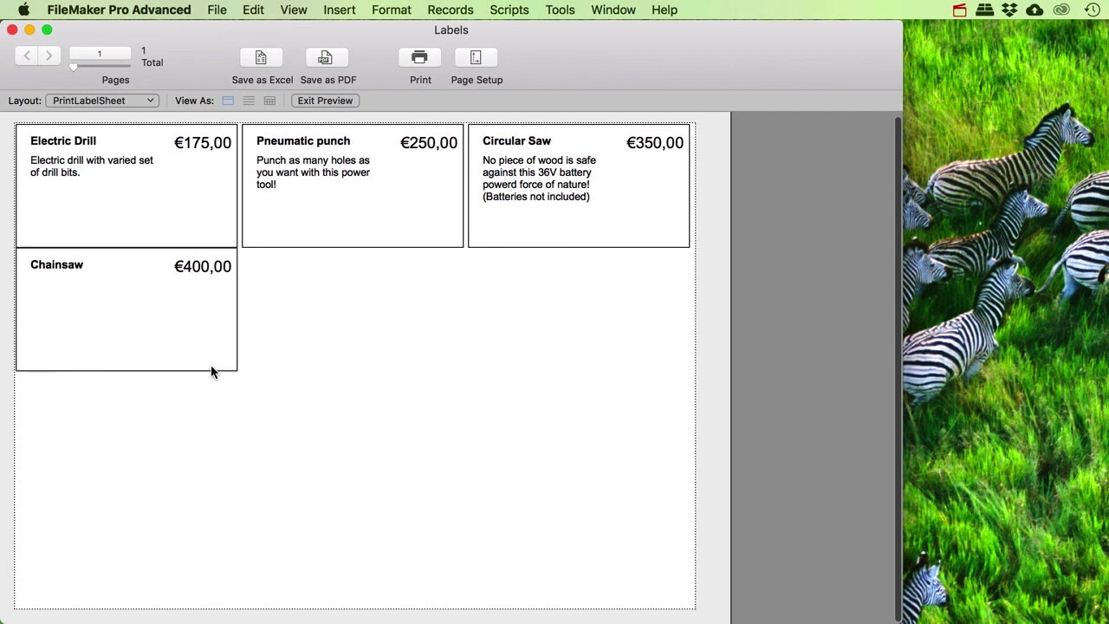
pyautogui.scroll(1, 173, 312)
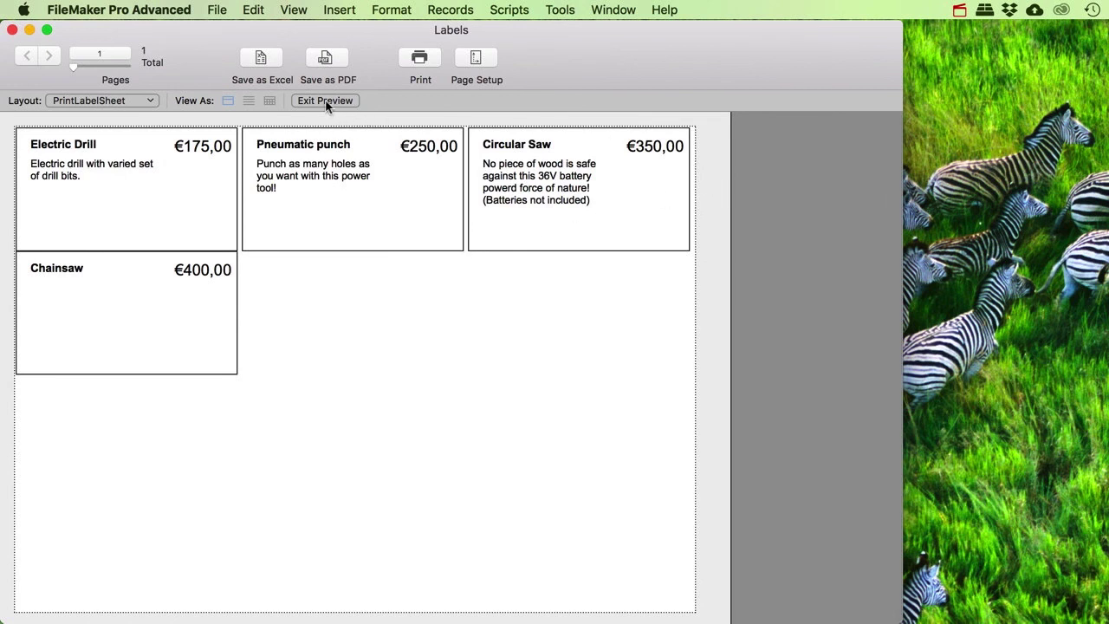
# Check the PrintLabelSheet layout in layout editing and return to the page preview to examine the label arrangement
pyautogui.press('super+l')
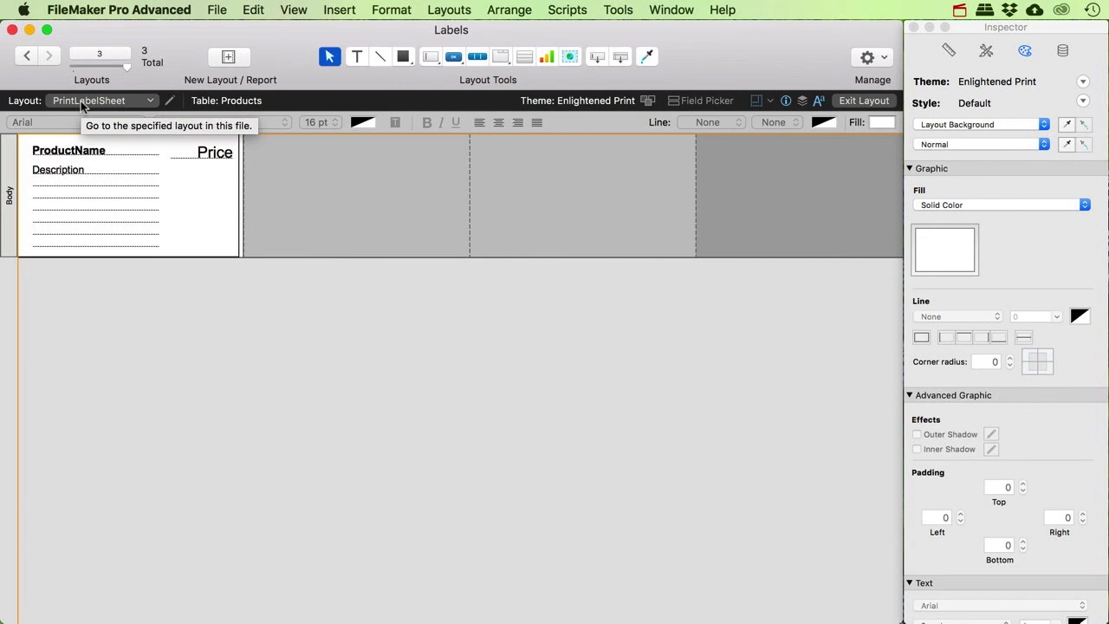
pyautogui.press('super+u')
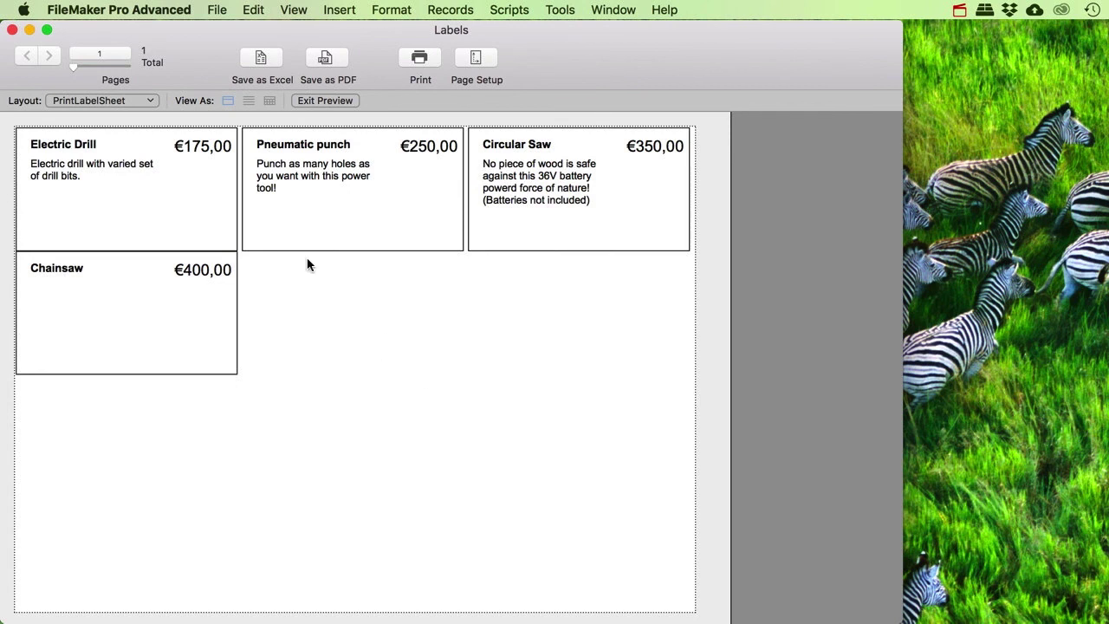
pyautogui.scroll(-2, 542, 344)
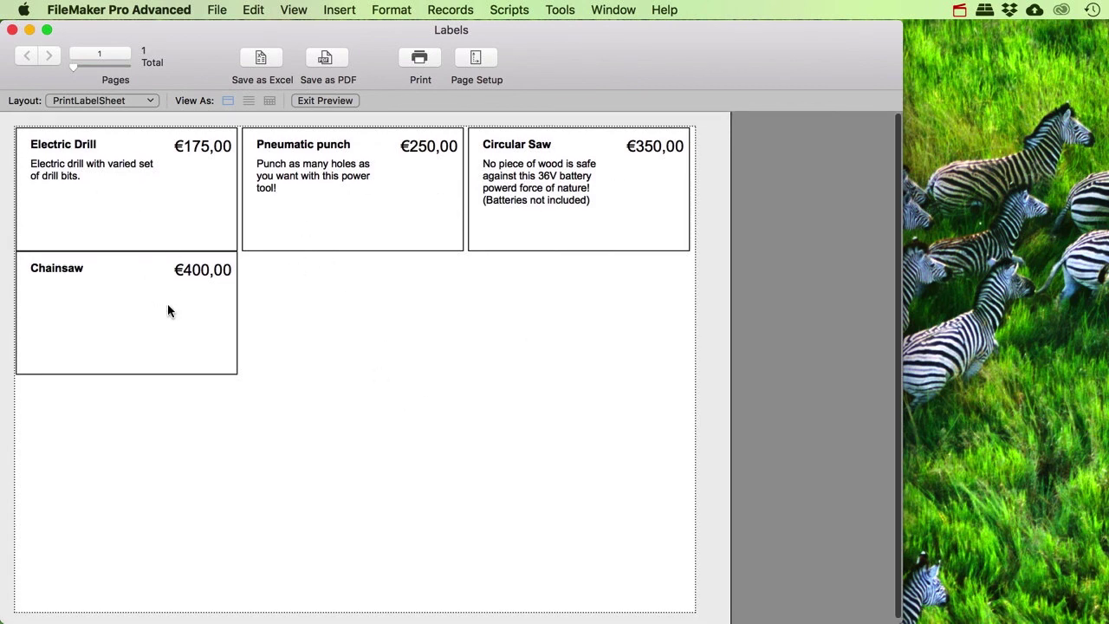
pyautogui.scroll(-2, 376, 303)
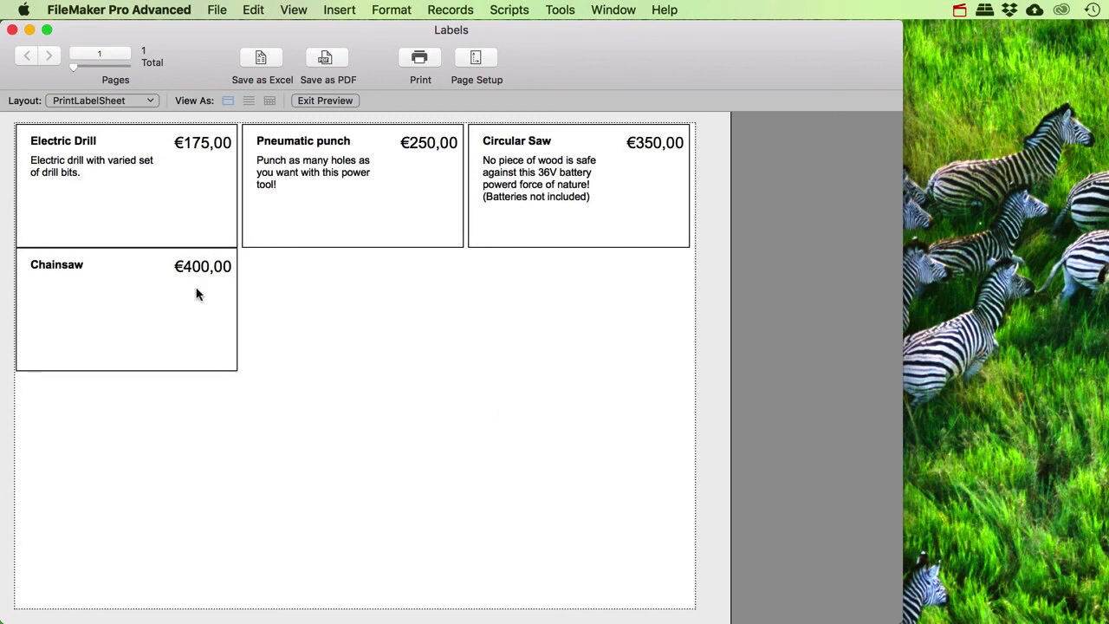
# Open the Products layout in Browse mode and review the records from the first through the Circular Saw, including its name and description
pyautogui.click(102, 101)
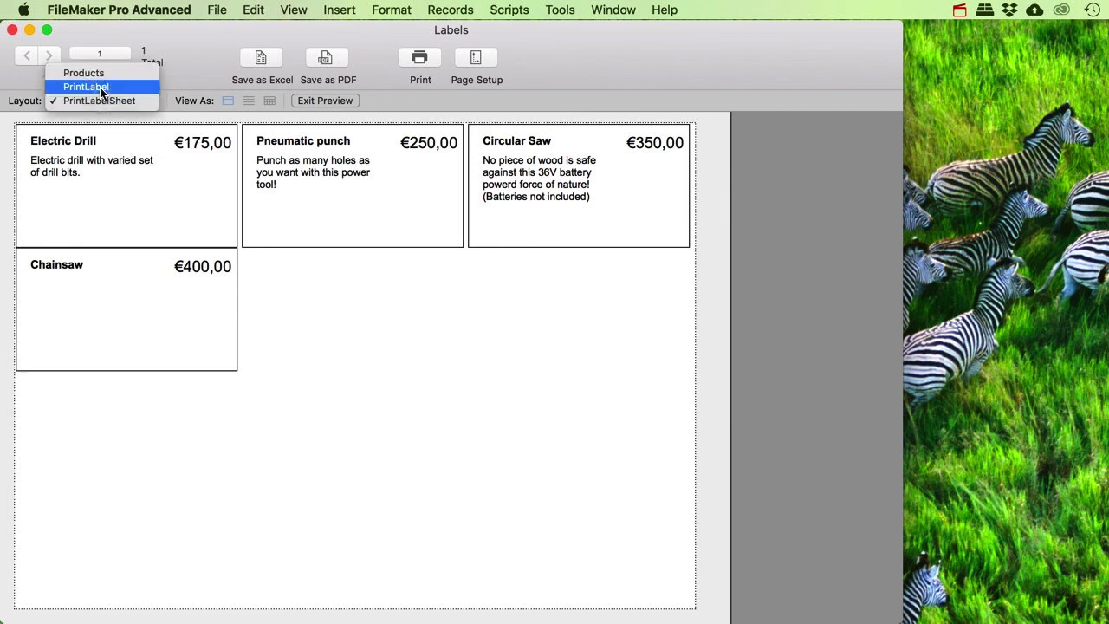
pyautogui.click(101, 74)
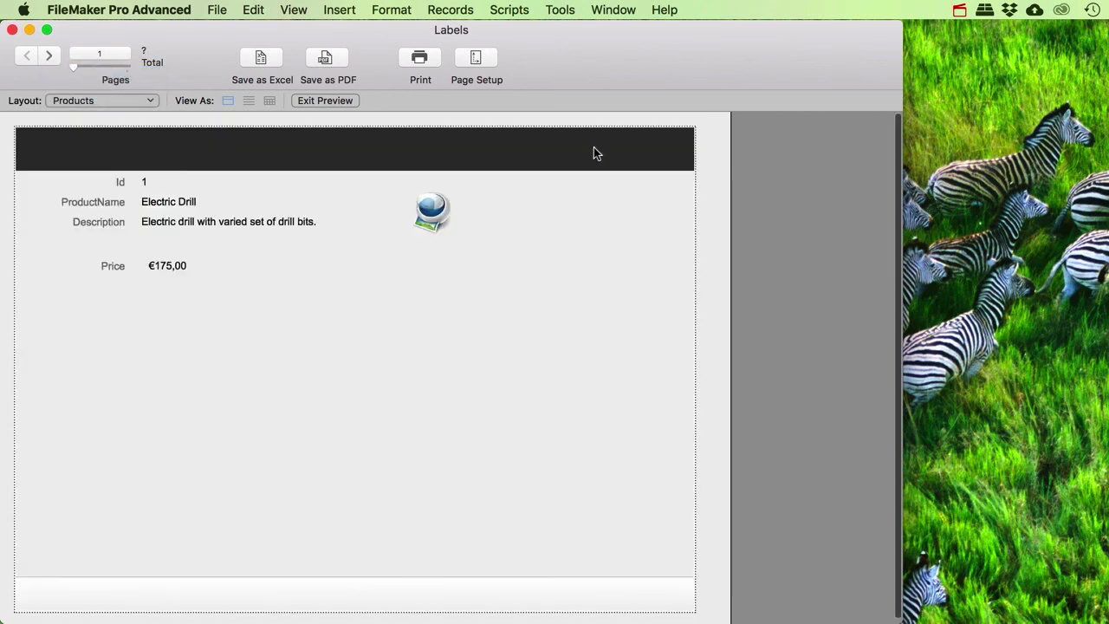
pyautogui.press('super+b')
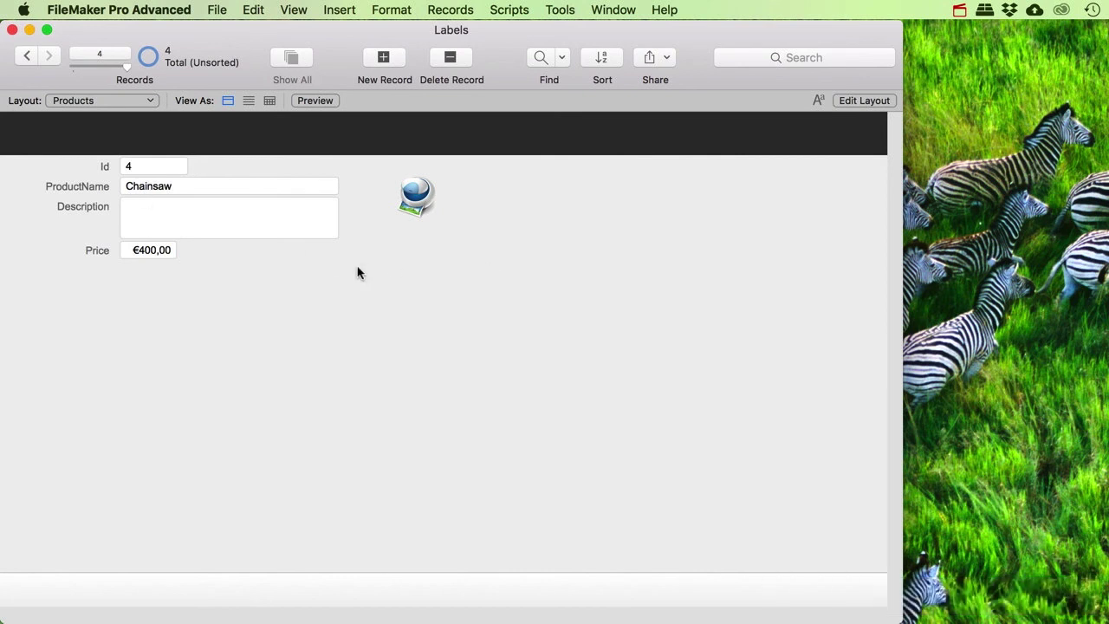
pyautogui.doubleClick(27, 56)
pyautogui.click(27, 55)
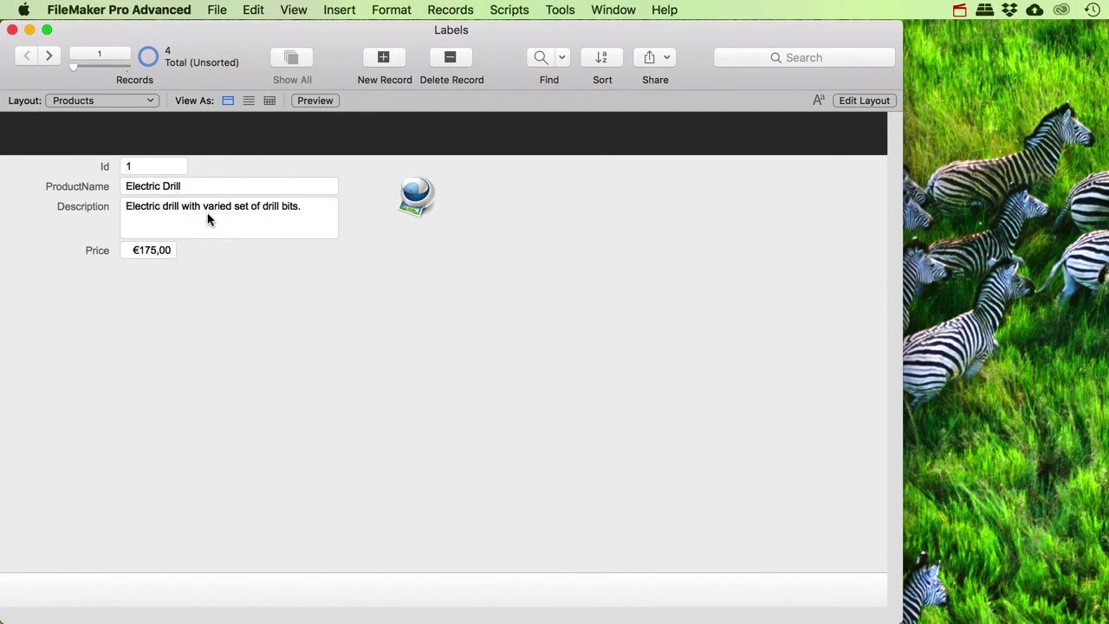
pyautogui.click(48, 57)
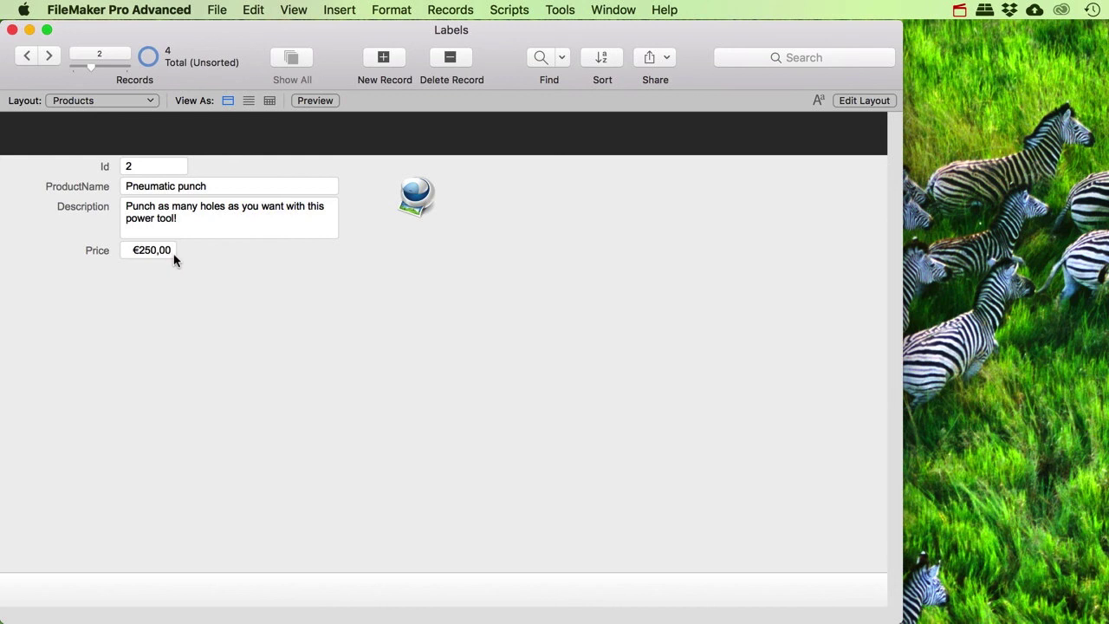
pyautogui.click(49, 55)
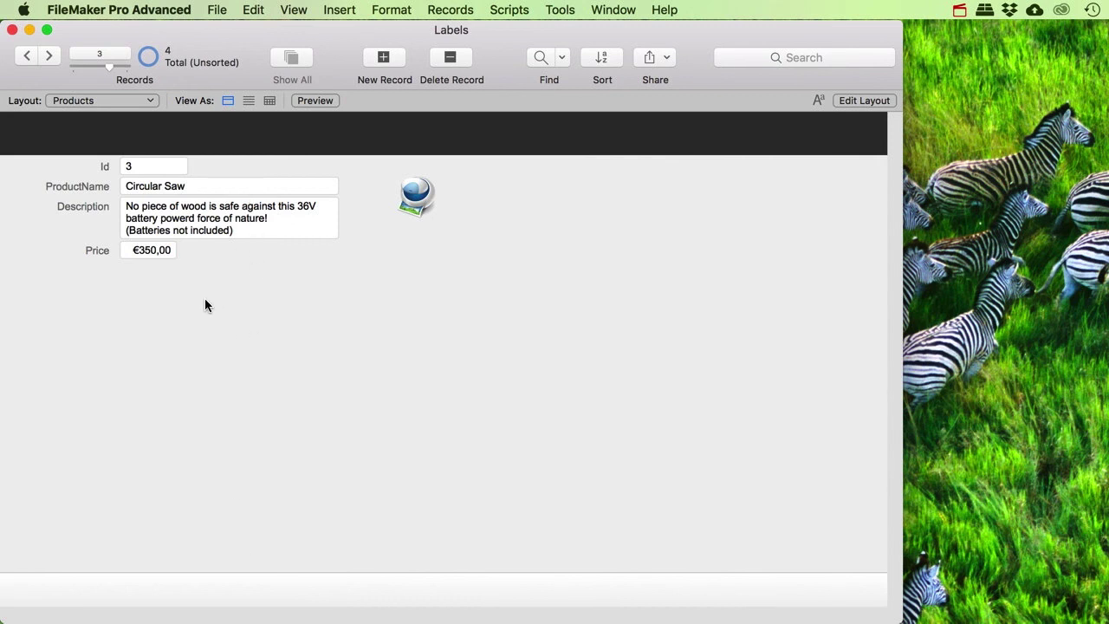
pyautogui.click(196, 185)
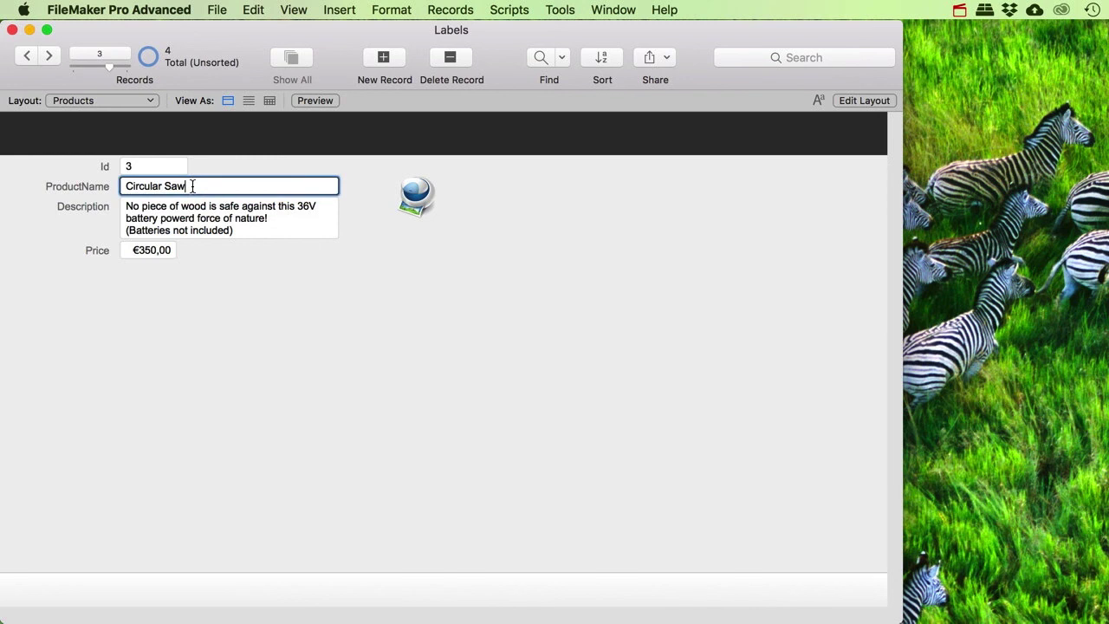
pyautogui.click(249, 228)
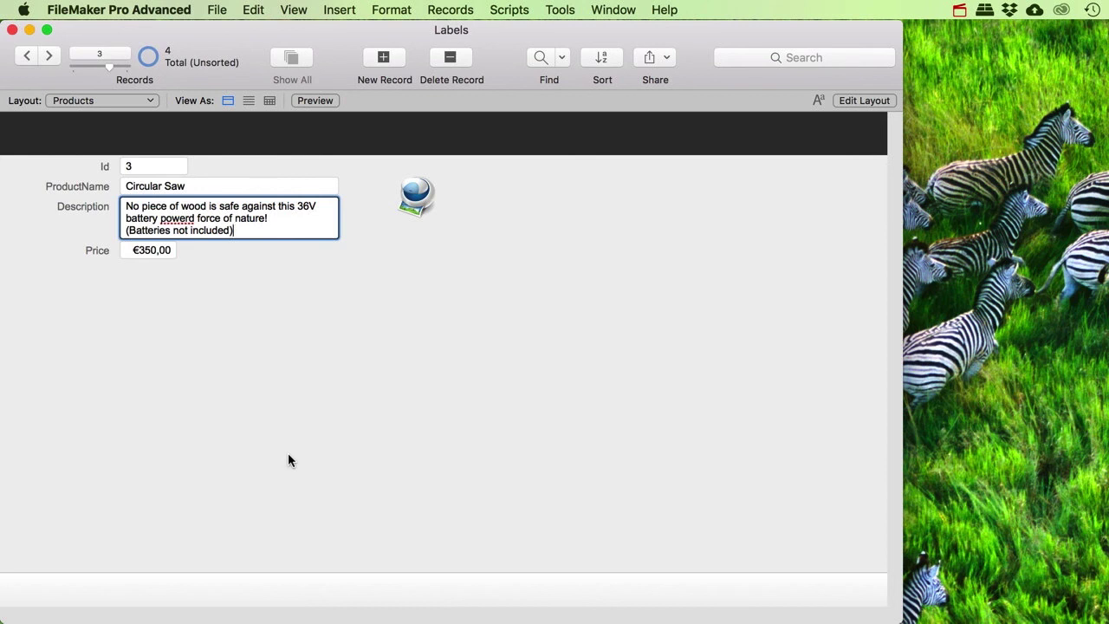
pyautogui.click(284, 325)
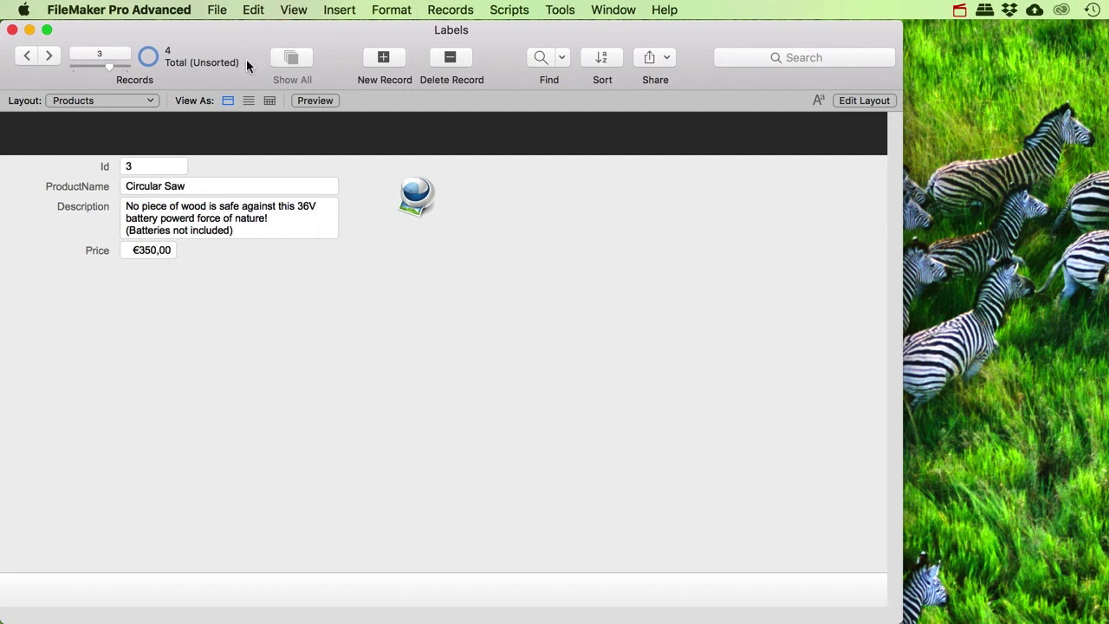
# Create a new table called PrintLabelSheet in the Labels database
pyautogui.click(216, 10)
pyautogui.moveTo(294, 167)
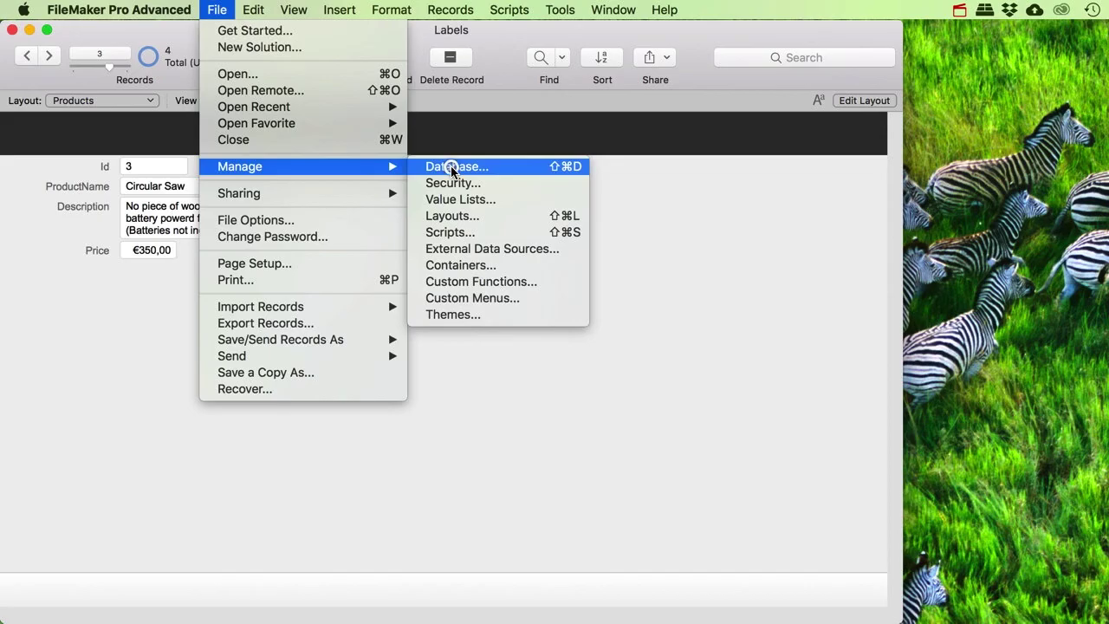
pyautogui.click(451, 168)
pyautogui.click(467, 63)
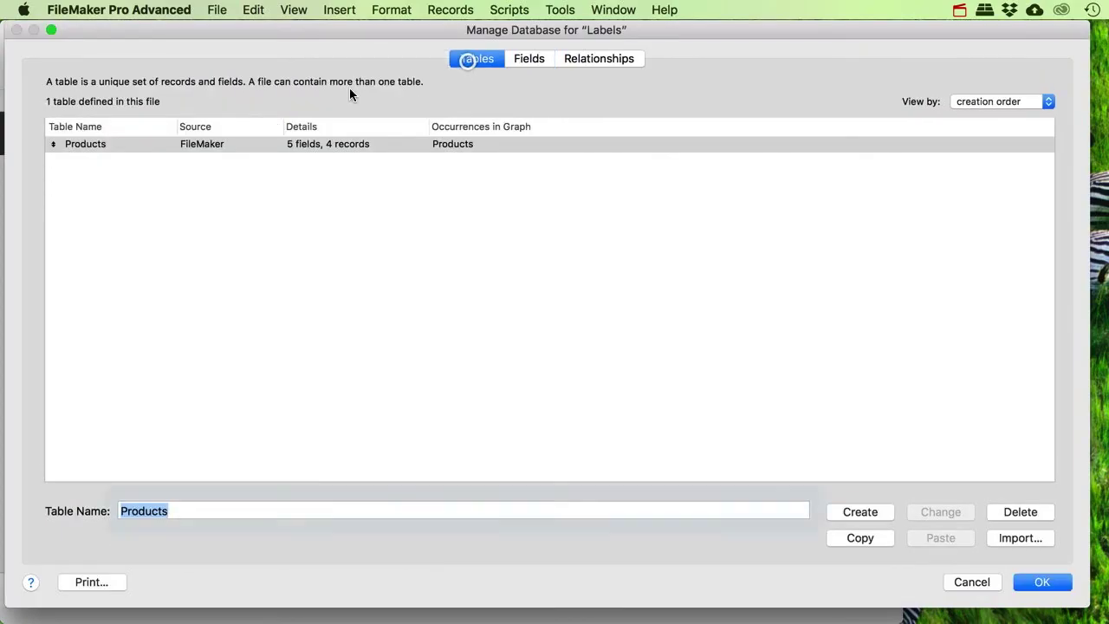
pyautogui.click(205, 513)
pyautogui.moveTo(204, 513); pyautogui.dragTo(89, 510)
pyautogui.write('PrintLabelS')
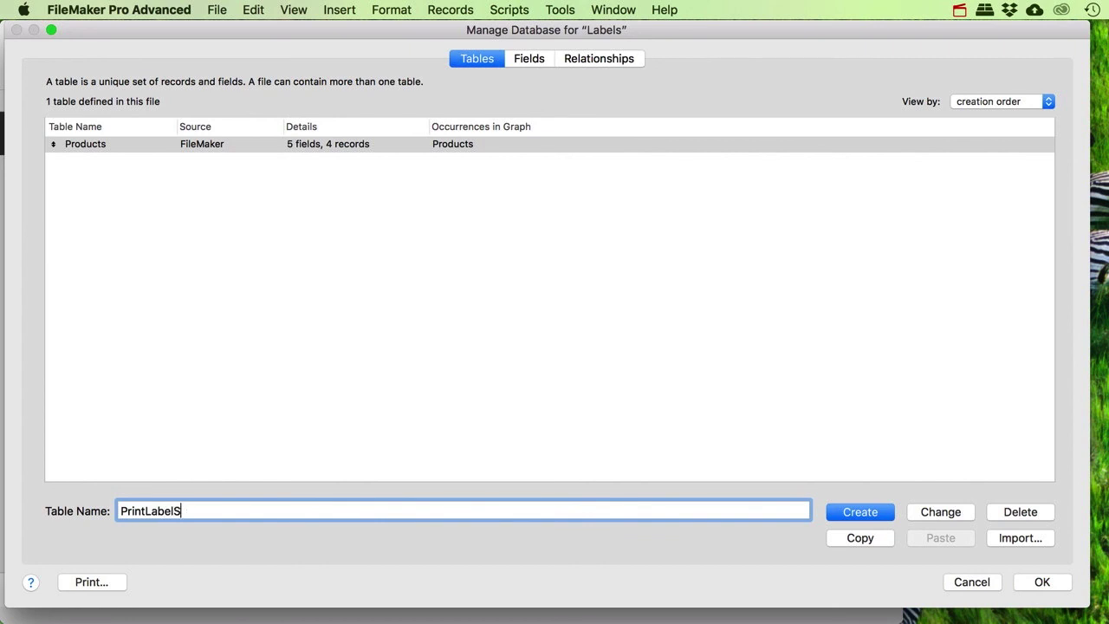
pyautogui.write('heet')
pyautogui.press('Return')
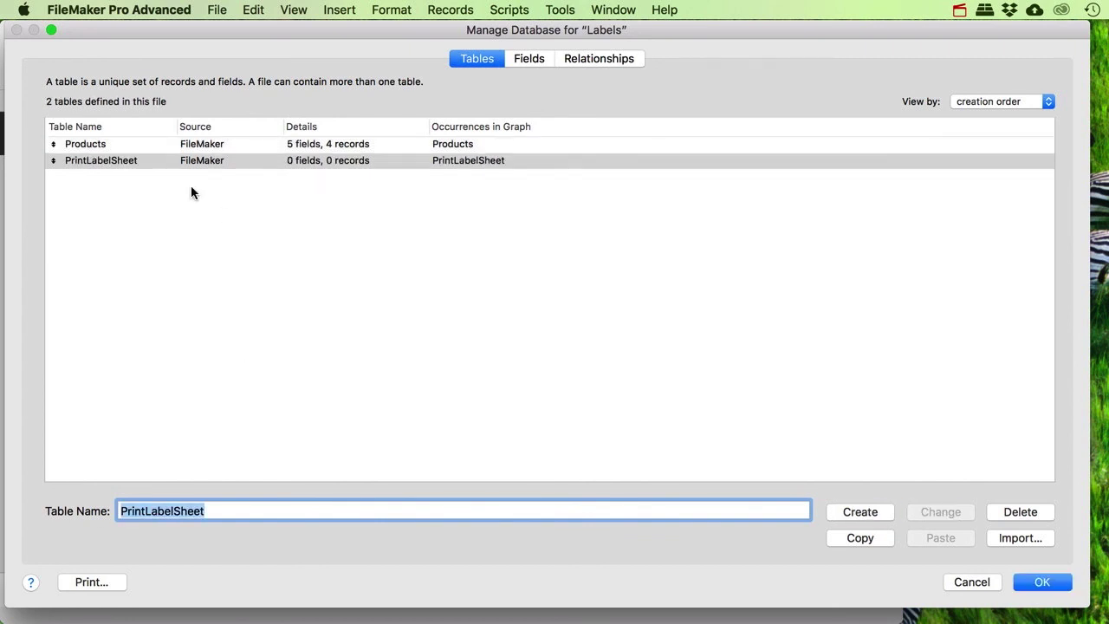
# Add a number field Id to the PrintLabelSheet table and give it an auto-entered serial number generated on creation
pyautogui.doubleClick(99, 163)
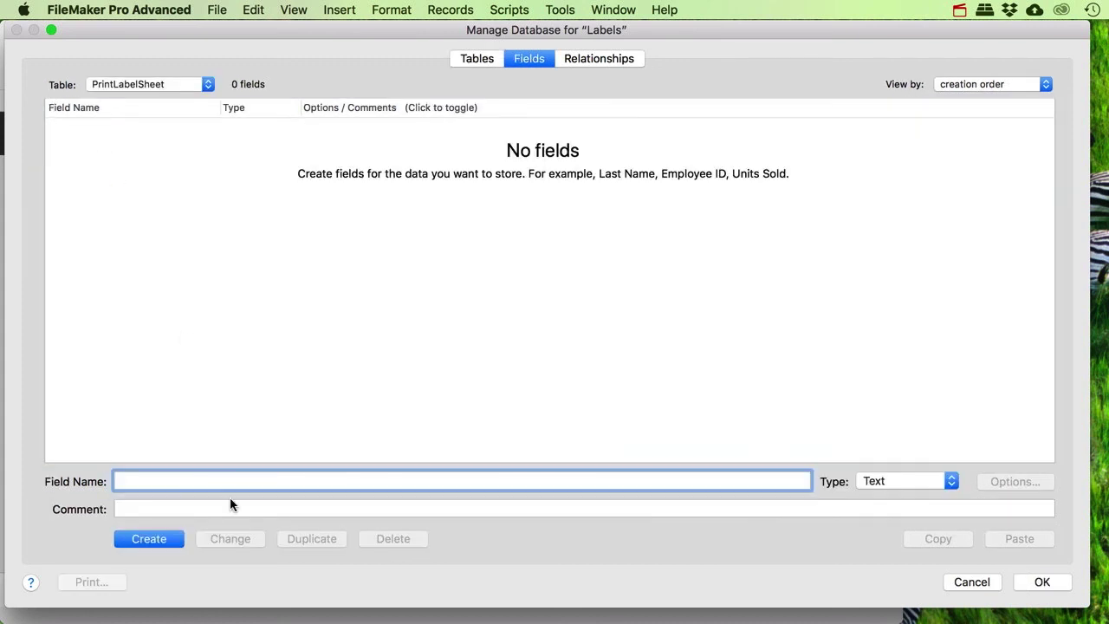
pyautogui.write('Id')
pyautogui.press('super+n')
pyautogui.press('Return')
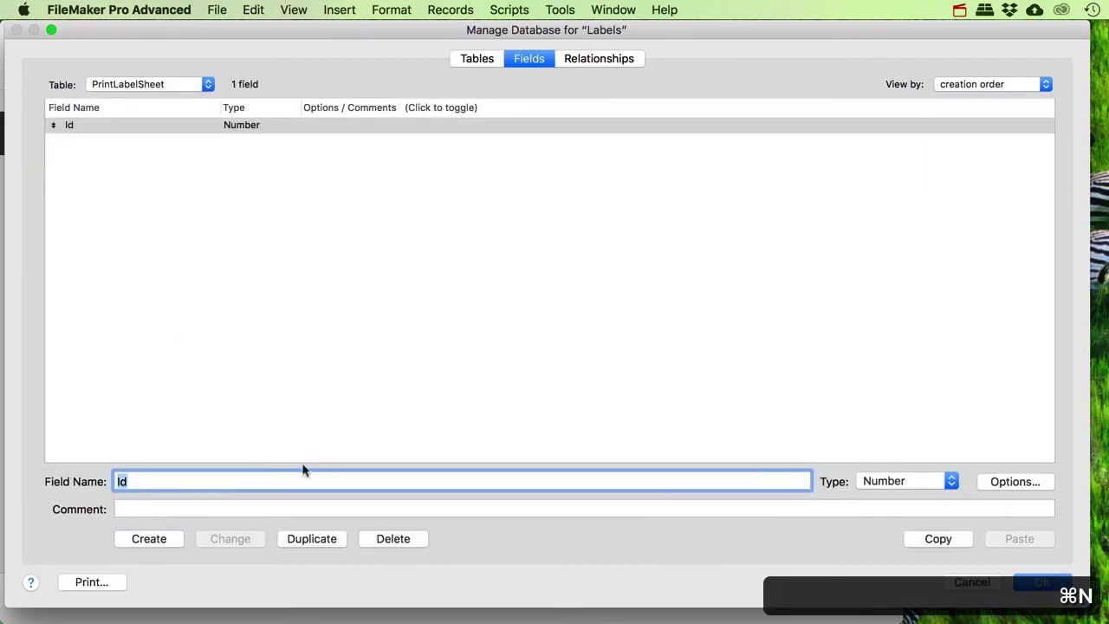
pyautogui.doubleClick(179, 125)
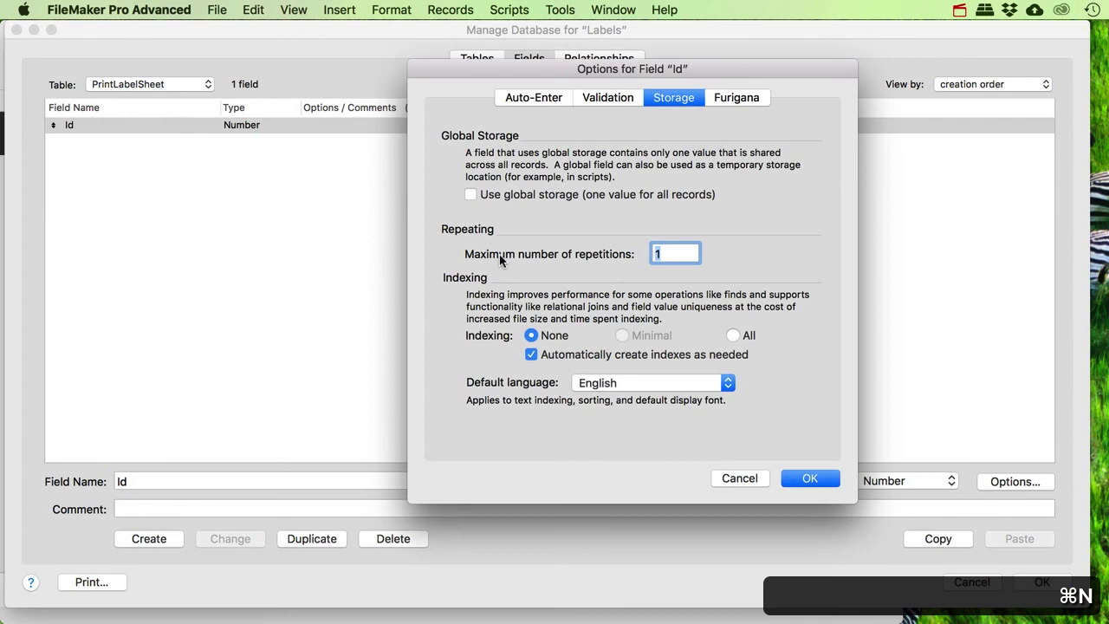
pyautogui.click(533, 97)
pyautogui.click(511, 209)
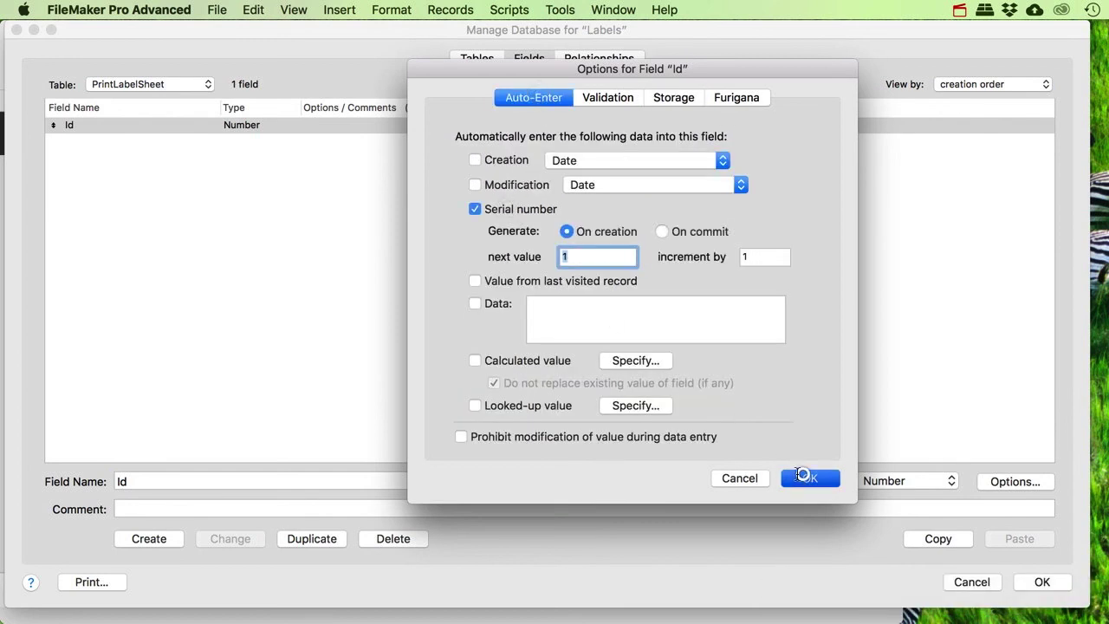
pyautogui.click(803, 478)
# Add a number field named ProductIdFk to the PrintLabelSheet table
pyautogui.doubleClick(226, 477)
pyautogui.write('ProduictIdFk')
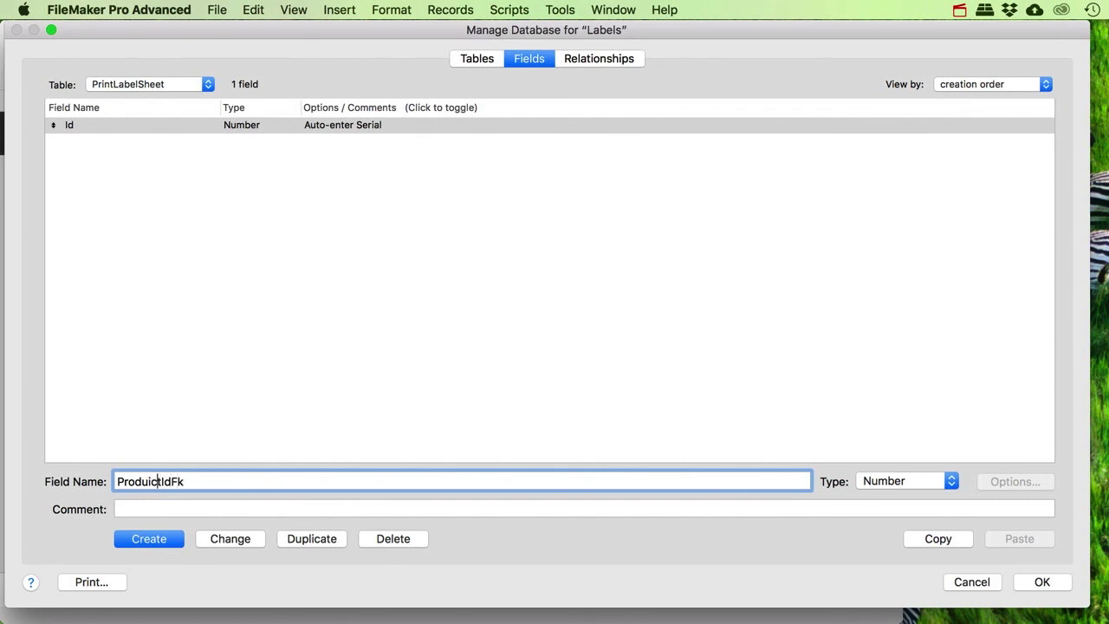
pyautogui.press('Delete')
pyautogui.press('Return')
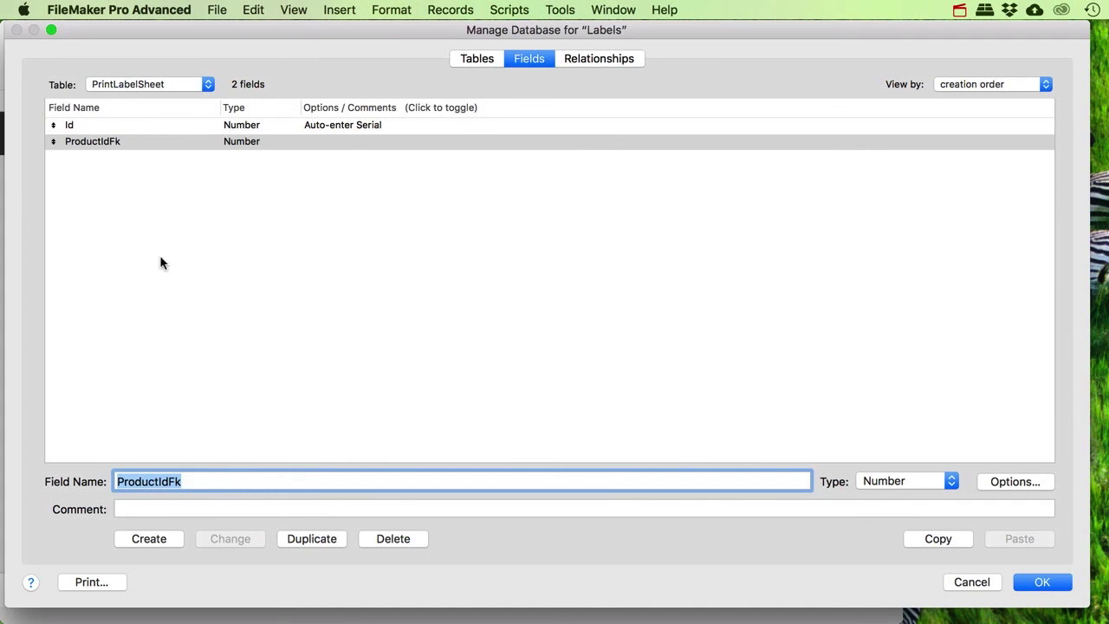
# Relate Products Id to PrintLabelSheet ProductIdFk and allow creation of PrintLabelSheet records via this relationship
pyautogui.click(586, 59)
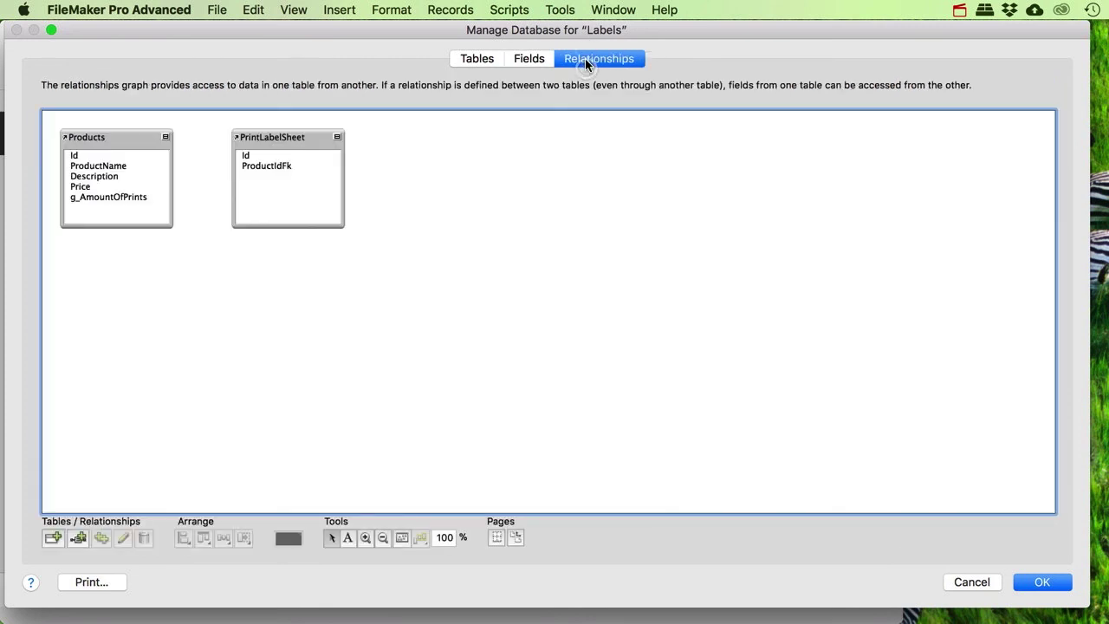
pyautogui.moveTo(74, 159); pyautogui.dragTo(256, 165)
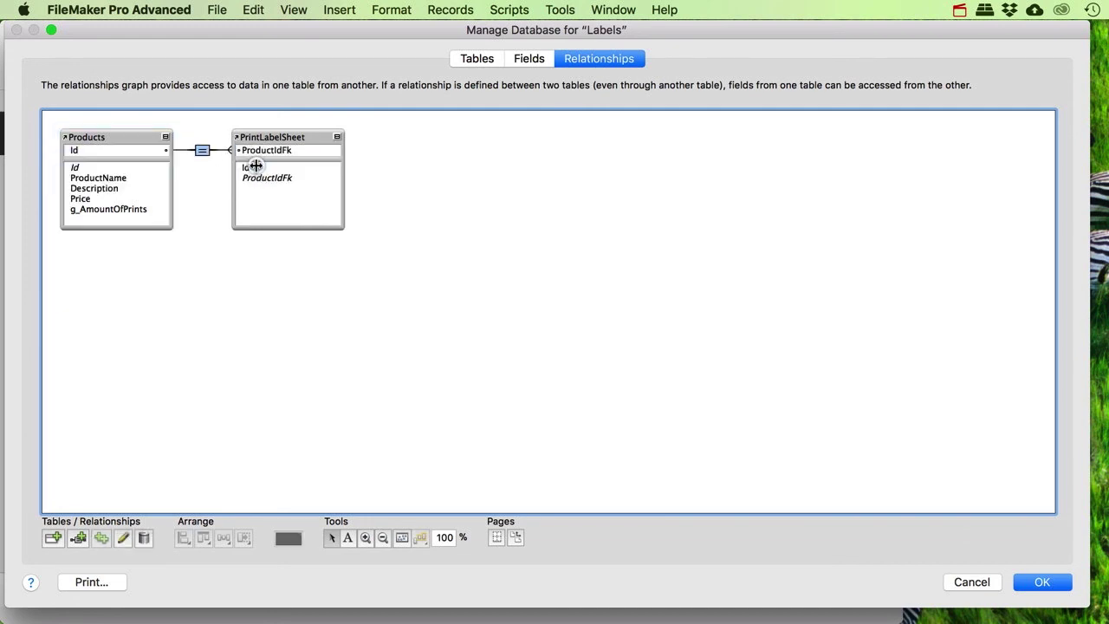
pyautogui.doubleClick(201, 151)
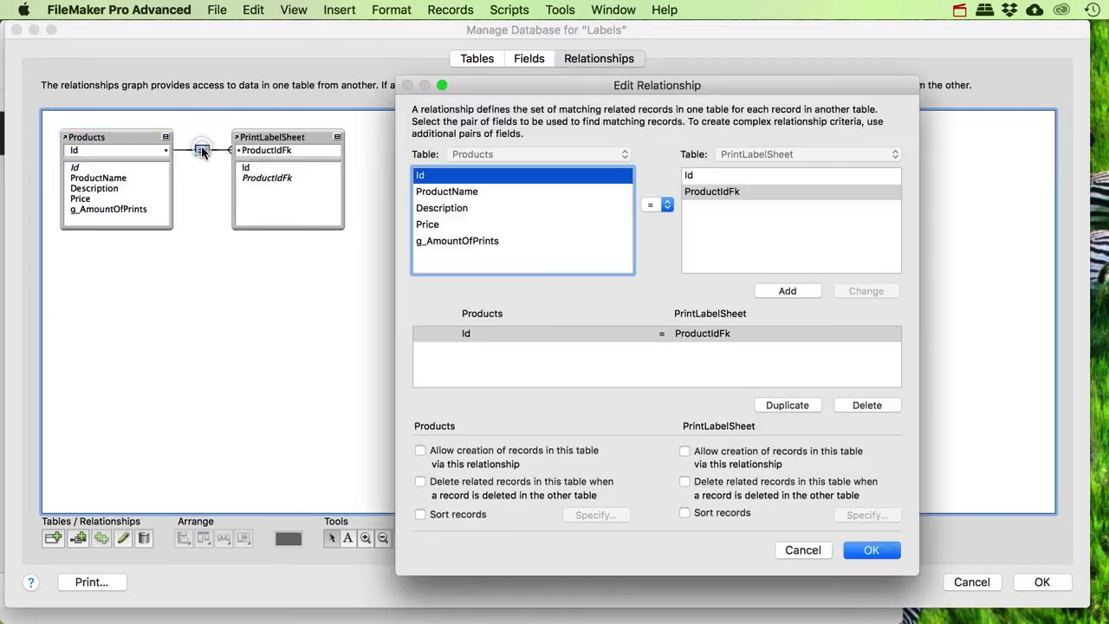
pyautogui.click(685, 450)
pyautogui.click(871, 550)
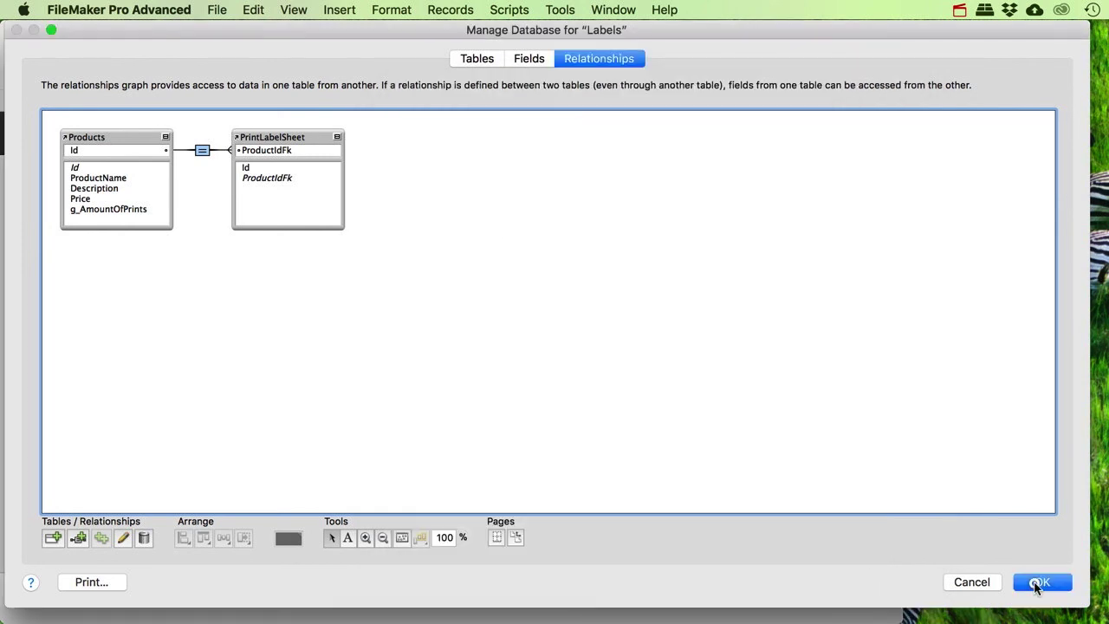
pyautogui.click(1041, 581)
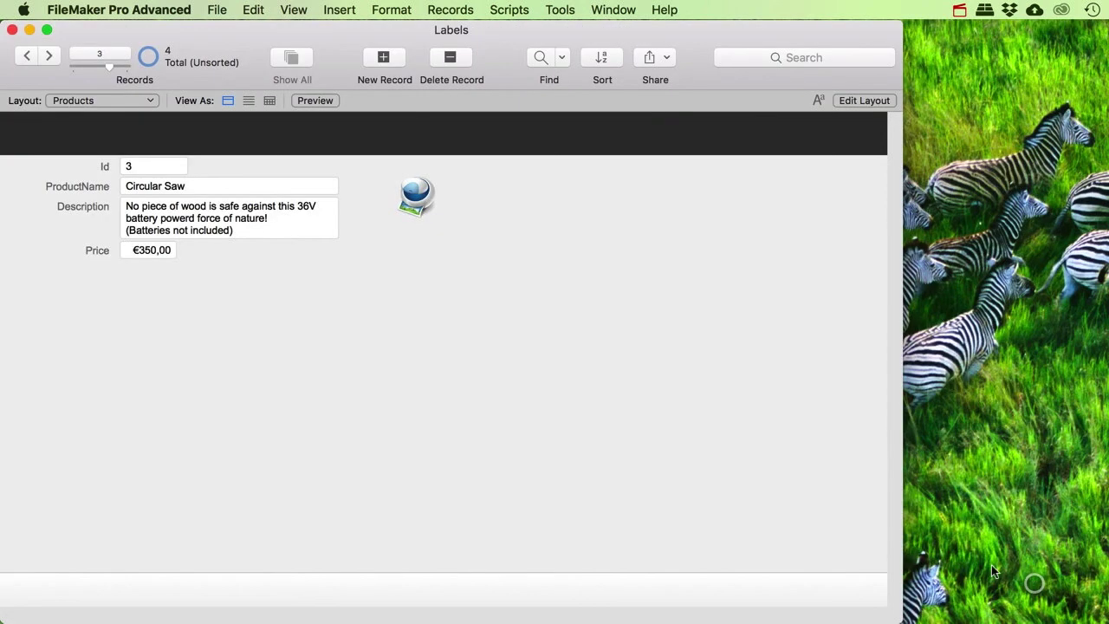
# Draw a nine-row PrintLabelSheet portal below the fields on the Products layout, with record deletion, vertical scrolling and alternate row state enabled
pyautogui.click(865, 100)
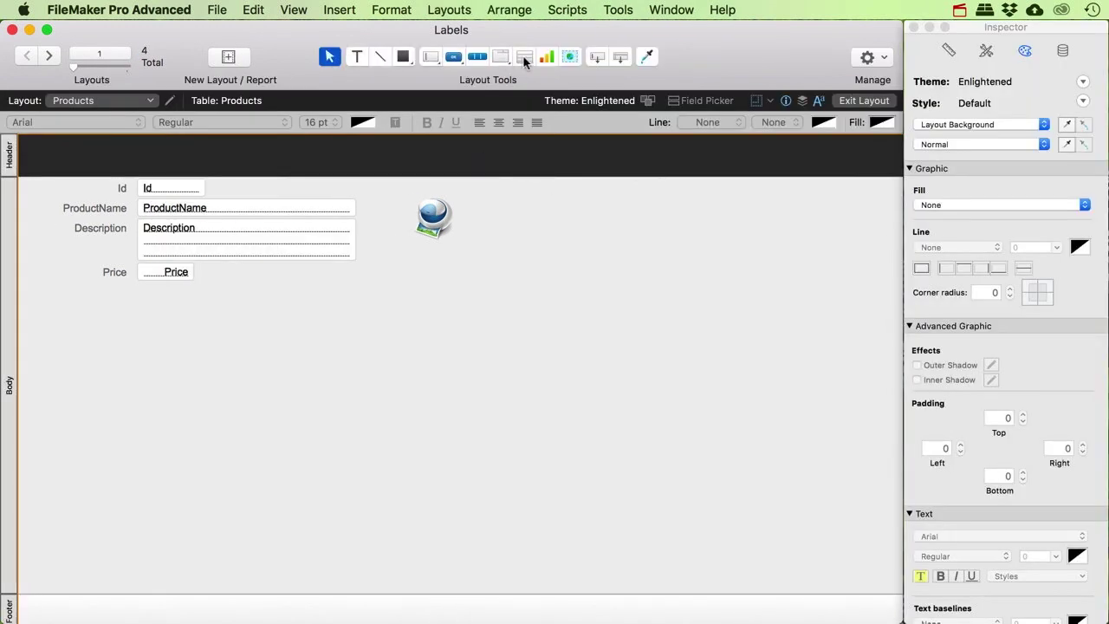
pyautogui.click(524, 57)
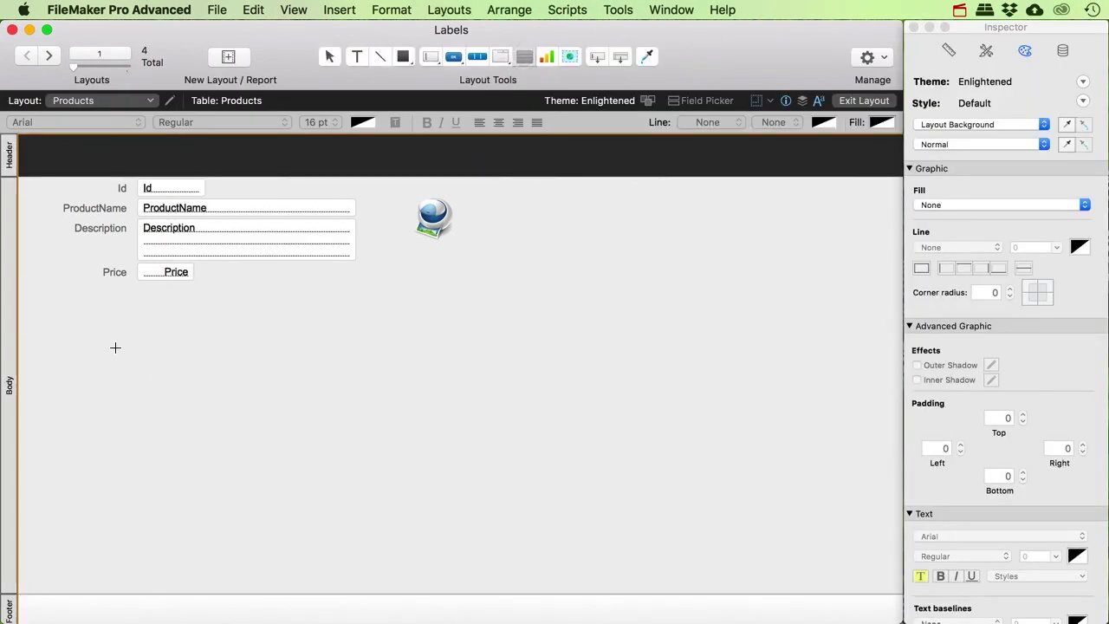
pyautogui.moveTo(119, 355); pyautogui.dragTo(507, 569)
pyautogui.click(387, 185)
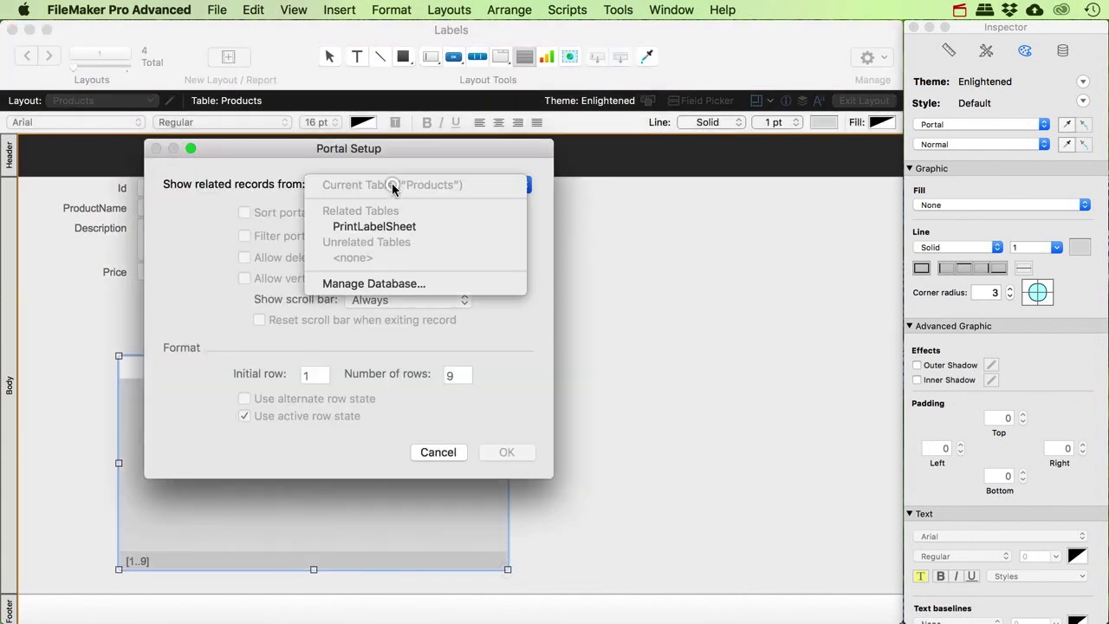
pyautogui.click(379, 225)
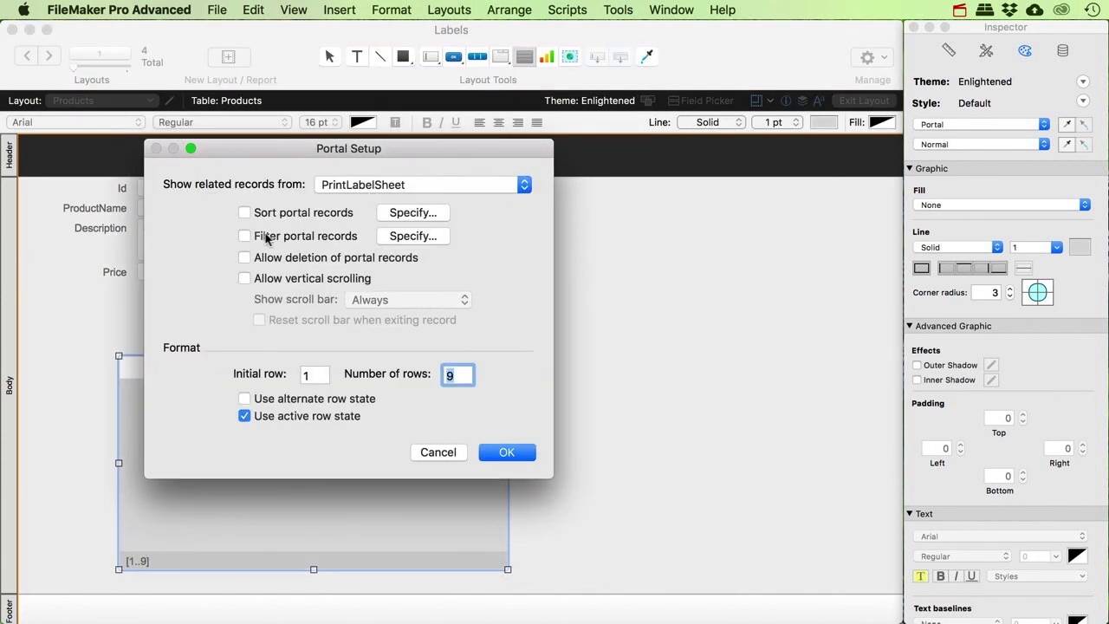
pyautogui.click(292, 260)
pyautogui.click(316, 278)
pyautogui.click(329, 401)
pyautogui.click(507, 451)
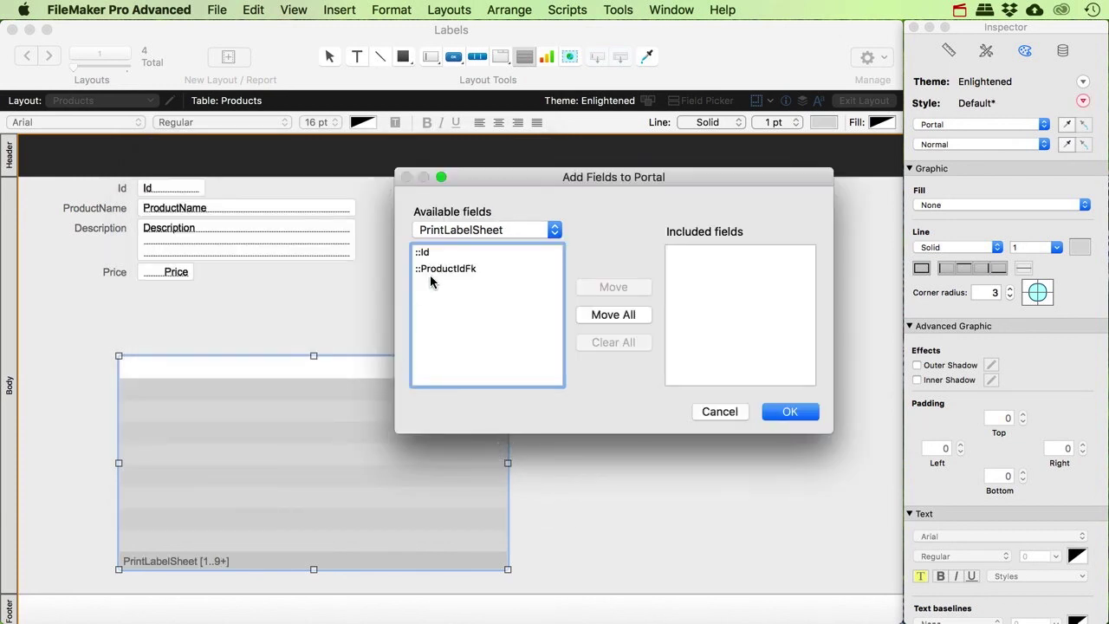
# Include the PrintLabelSheet Id and ProductIdFk fields in the new portal
pyautogui.click(436, 252)
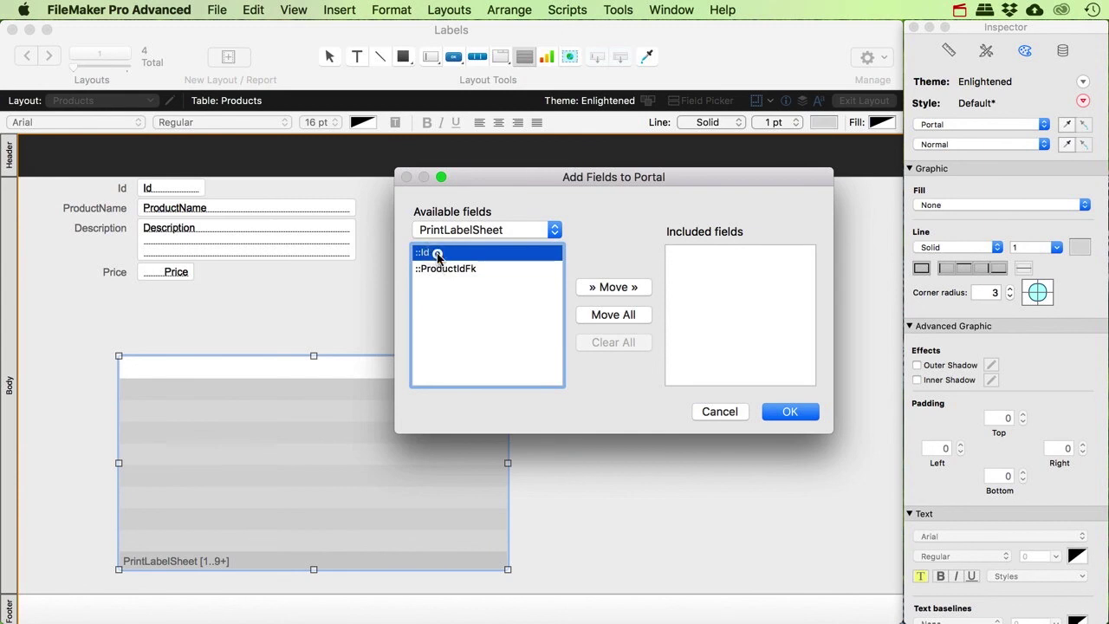
pyautogui.doubleClick(437, 252)
pyautogui.doubleClick(436, 269)
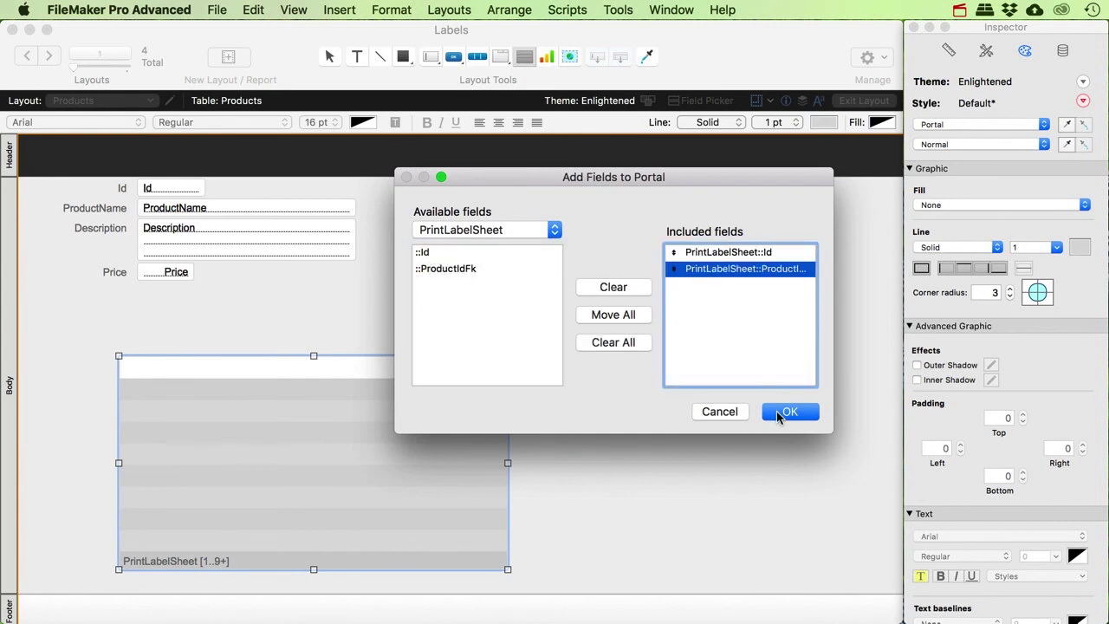
pyautogui.click(778, 412)
# Apply the Default edit box style to both the Id and ProductIdFk fields in the portal
pyautogui.click(249, 370)
pyautogui.keyDown('shift'); pyautogui.click(336, 373); pyautogui.keyUp('shift')
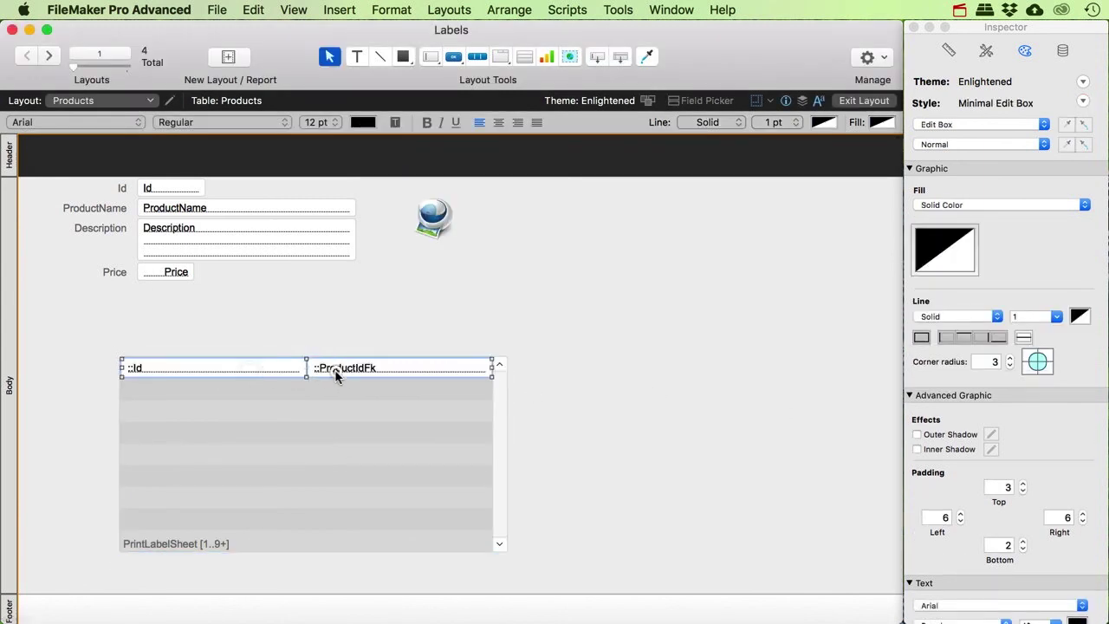
pyautogui.click(986, 51)
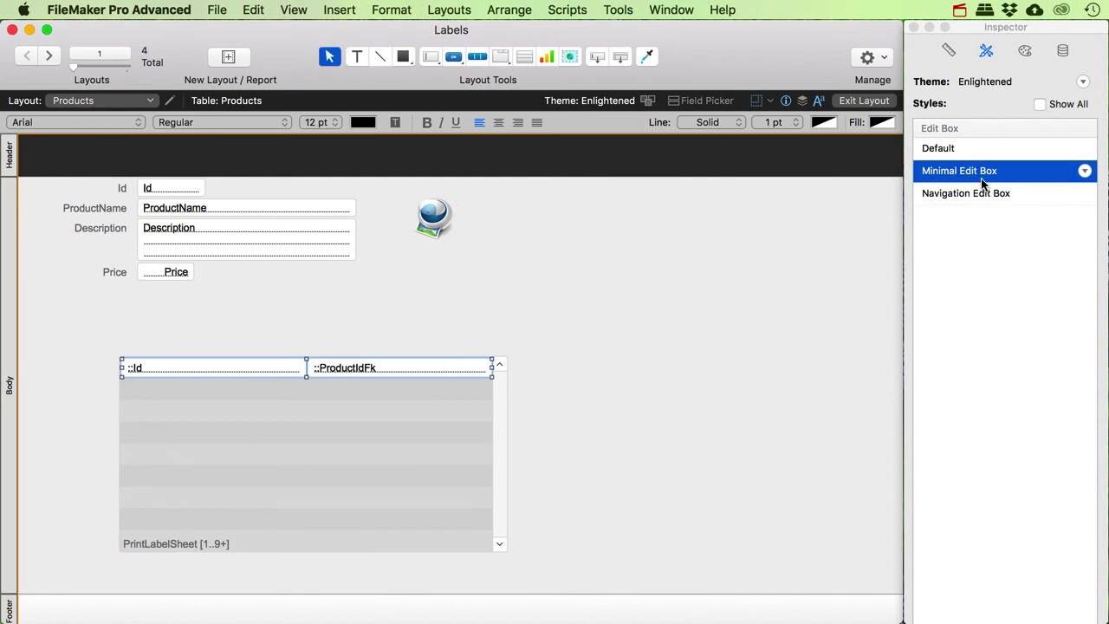
pyautogui.click(956, 149)
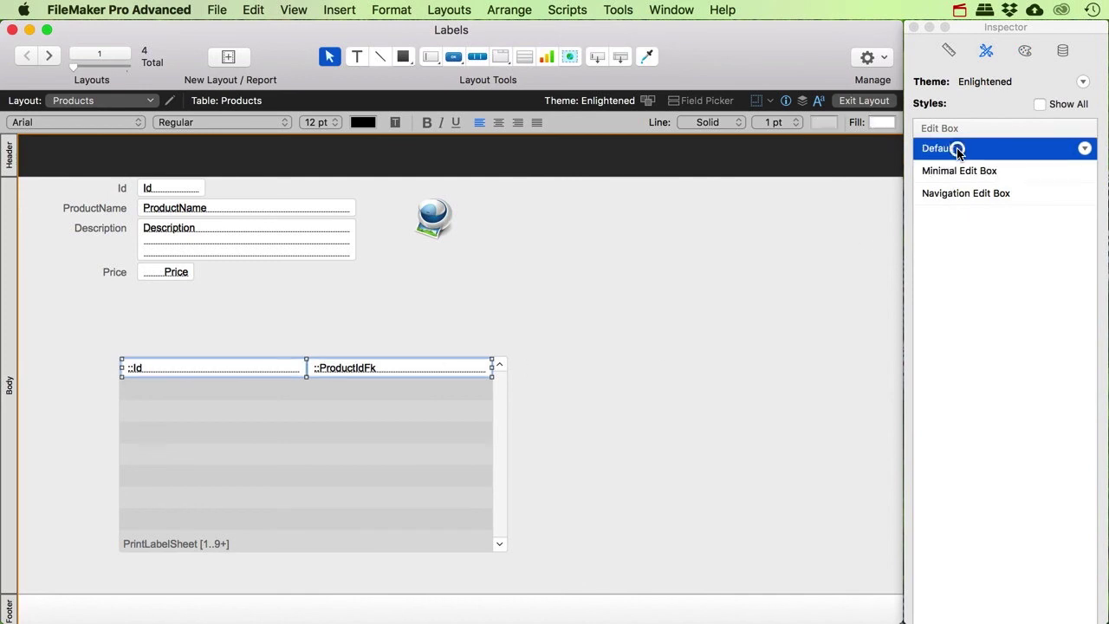
pyautogui.click(296, 340)
# Narrow the portal's Id and ProductIdFk fields, place them side by side, and shrink the portal to the width of the Description field
pyautogui.click(284, 366)
pyautogui.moveTo(303, 367); pyautogui.dragTo(180, 367)
pyautogui.moveTo(344, 368); pyautogui.dragTo(236, 367)
pyautogui.moveTo(367, 367); pyautogui.dragTo(261, 366)
pyautogui.click(272, 342)
pyautogui.click(289, 372)
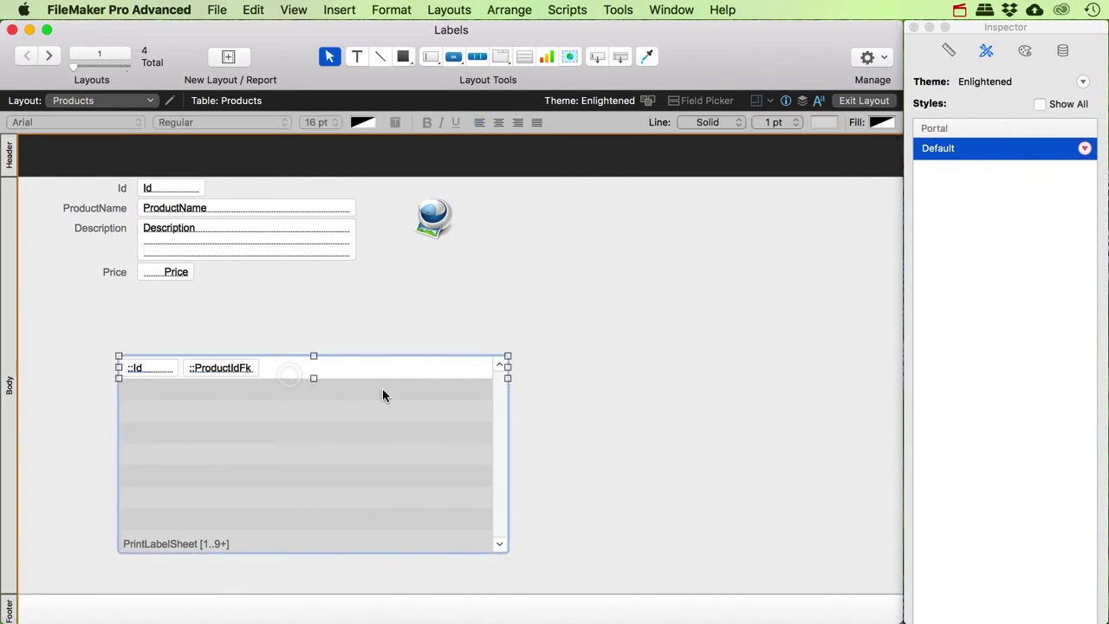
pyautogui.moveTo(508, 366); pyautogui.dragTo(356, 367)
pyautogui.click(404, 361)
# Check the portal in Browse mode across the product records, ending at the first record, and look over the available scripts
pyautogui.click(863, 100)
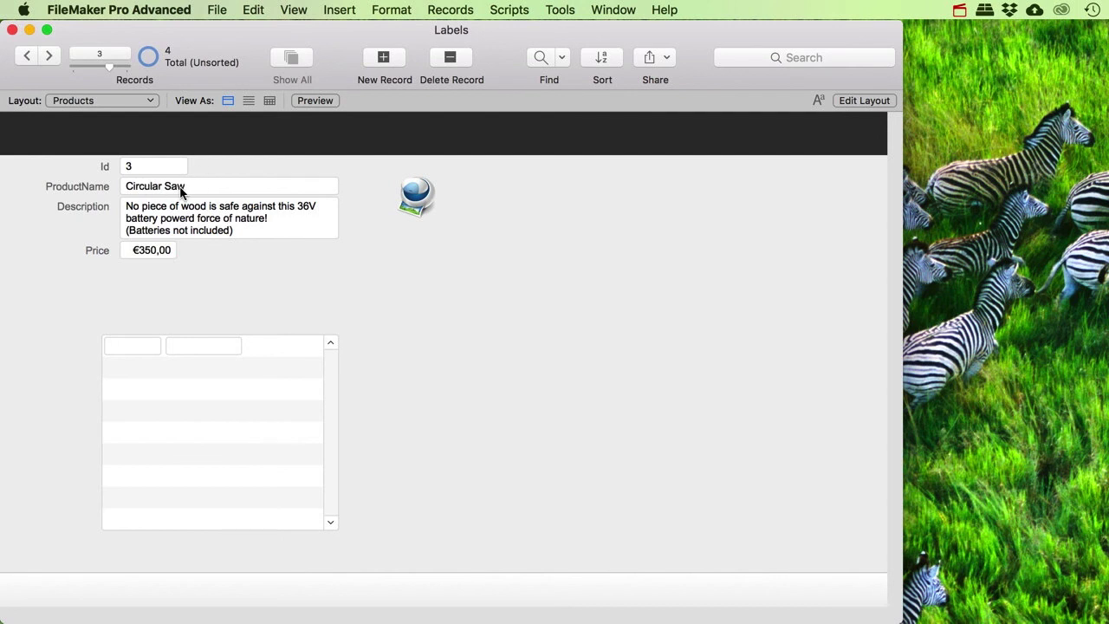
pyautogui.click(44, 56)
pyautogui.click(26, 56)
pyautogui.click(26, 56)
pyautogui.click(26, 56)
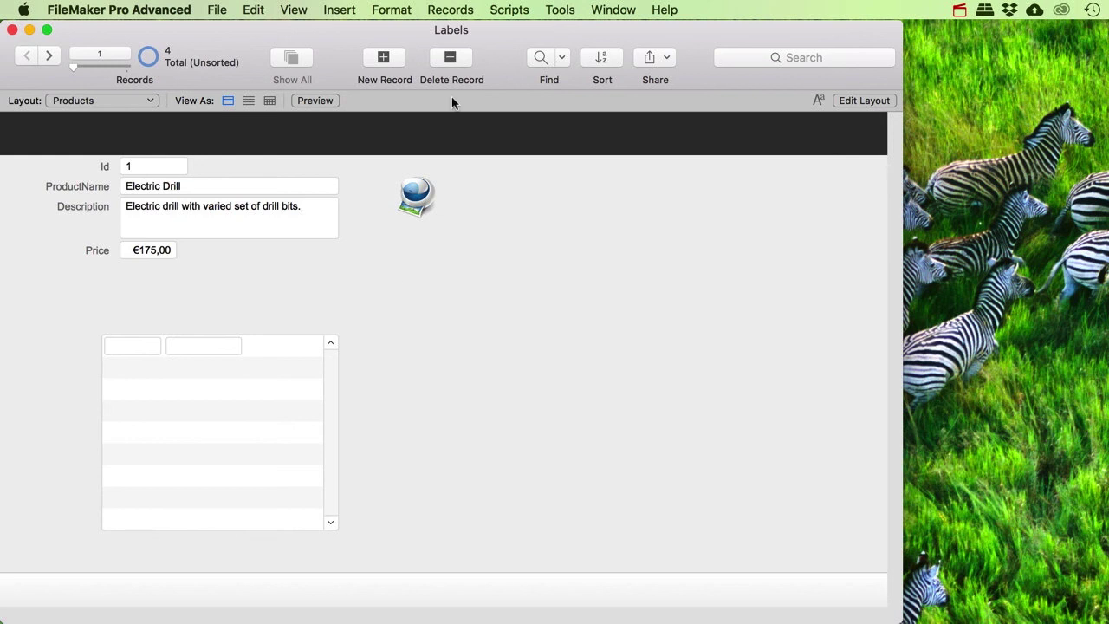
pyautogui.click(515, 12)
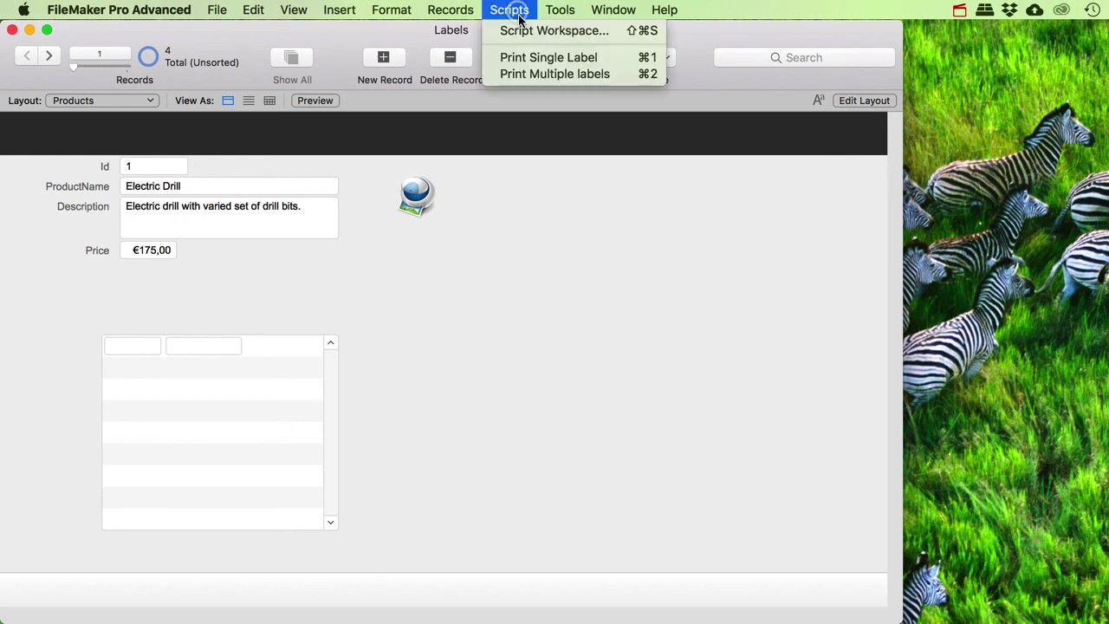
pyautogui.click(518, 13)
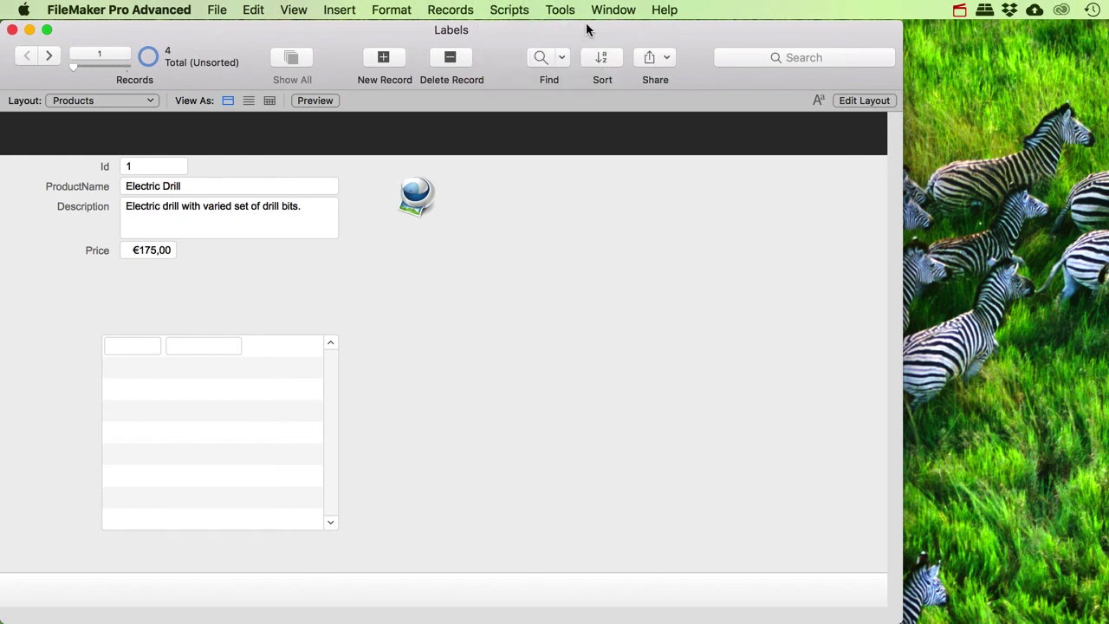
# Add a button labelled Print X Amount above the portal on the Products layout, leaving its action at Do Nothing
pyautogui.click(857, 101)
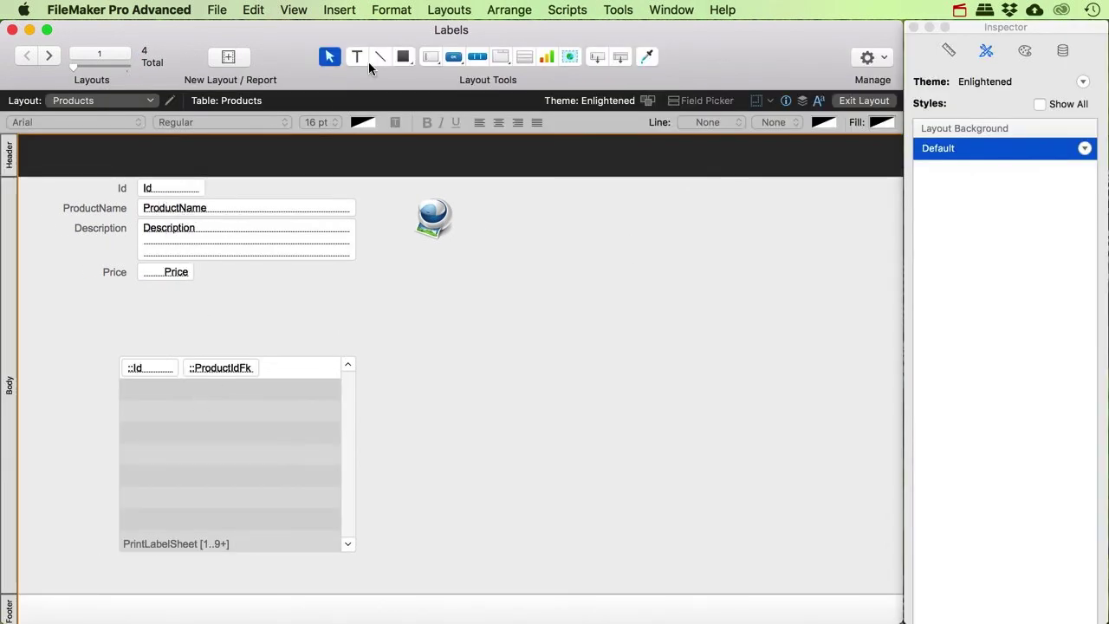
pyautogui.click(450, 58)
pyautogui.moveTo(354, 307)
pyautogui.mouseDown()
pyautogui.moveTo(448, 339)
pyautogui.moveTo(504, 339)
pyautogui.mouseUp()
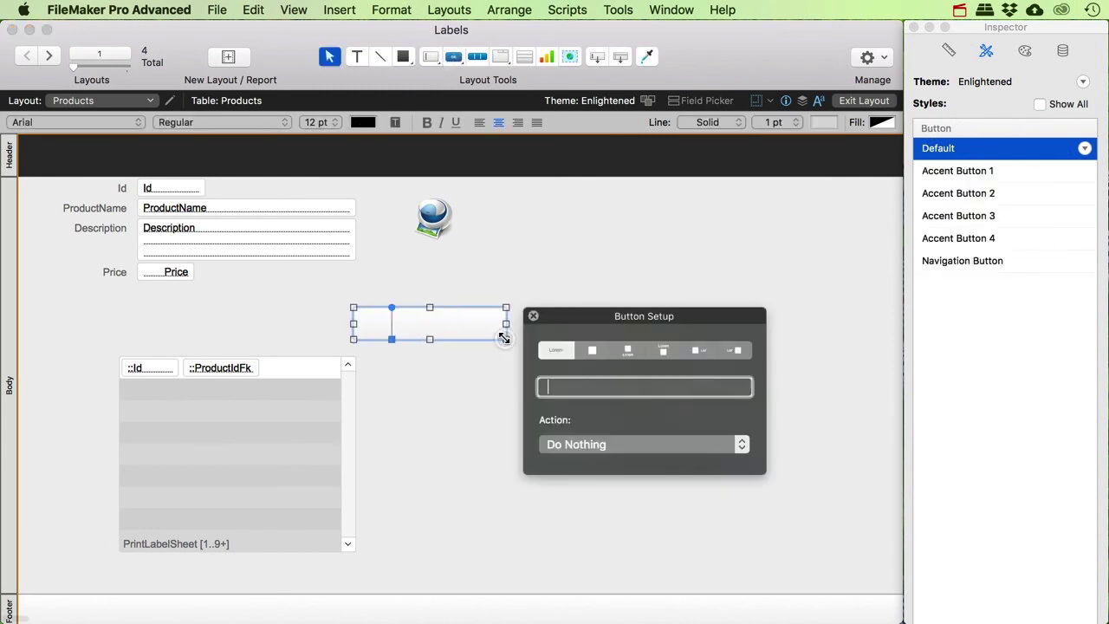
pyautogui.write('Print X Amount')
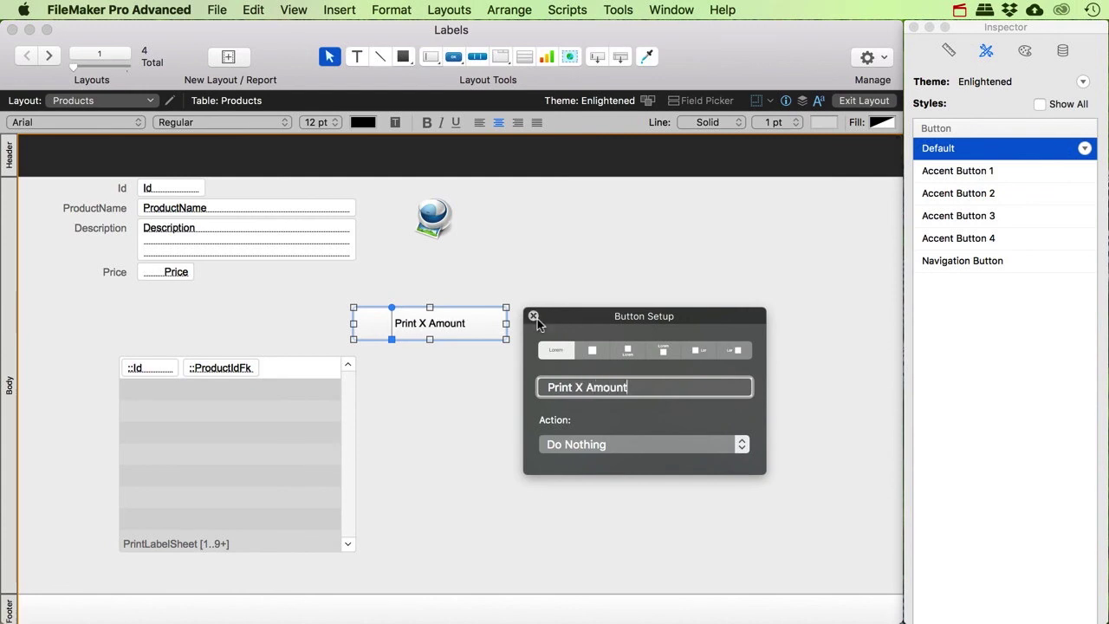
pyautogui.click(533, 317)
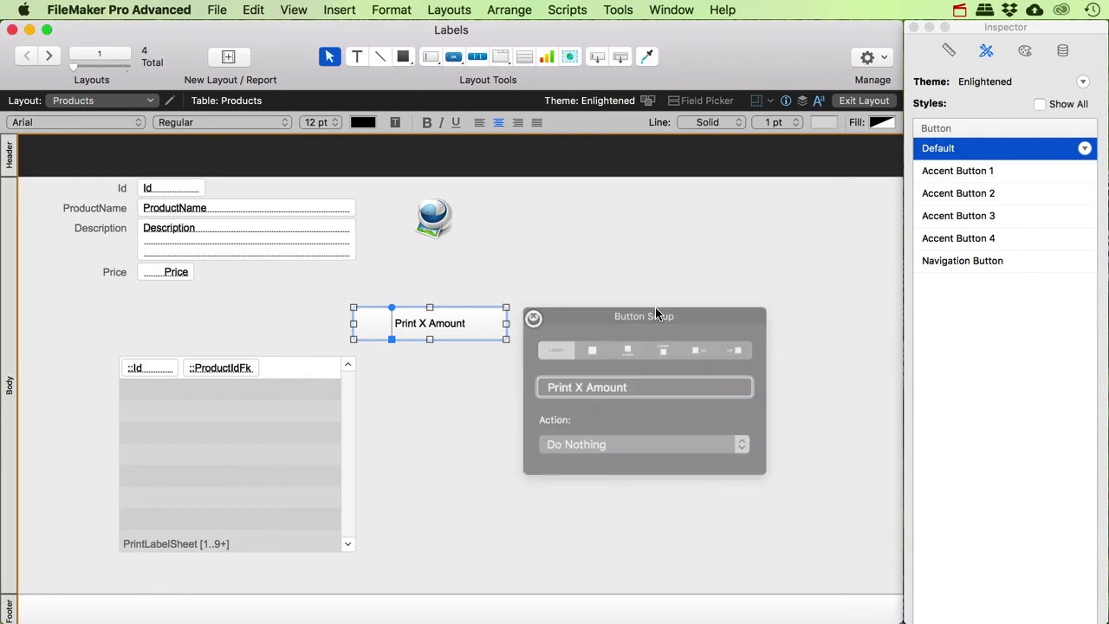
# Apply the Accent Button 1 style to the Print X Amount button and make it slightly shorter and narrower
pyautogui.click(970, 172)
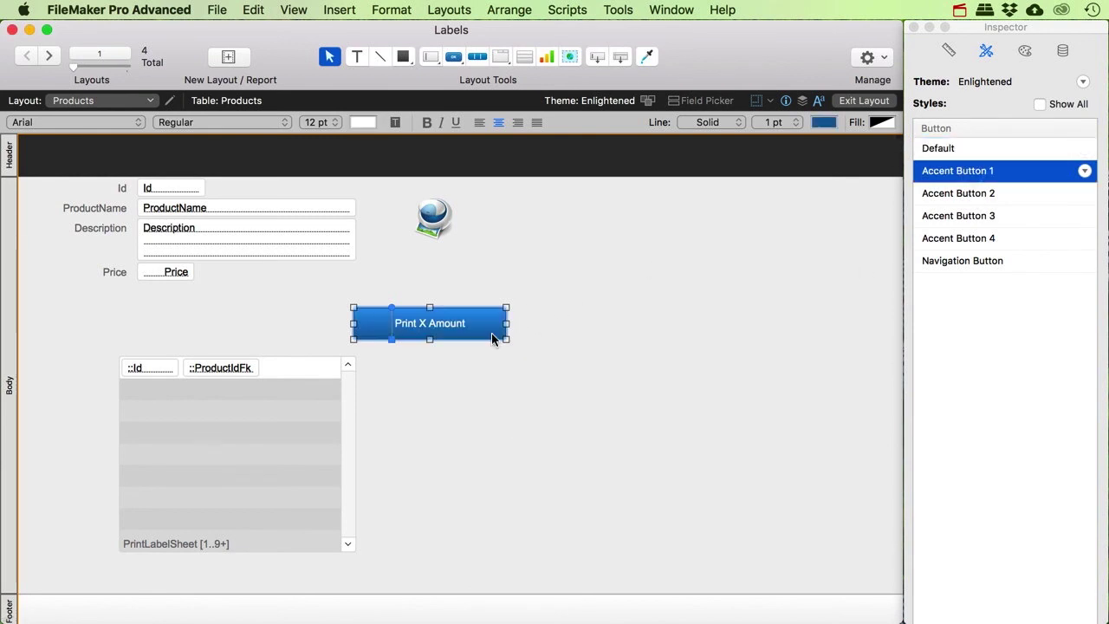
pyautogui.moveTo(428, 339); pyautogui.dragTo(428, 334)
pyautogui.moveTo(506, 321); pyautogui.dragTo(474, 320)
# Create a new script named Print X Amount in the Script Workspace
pyautogui.click(559, 10)
pyautogui.click(566, 29)
pyautogui.click(146, 225)
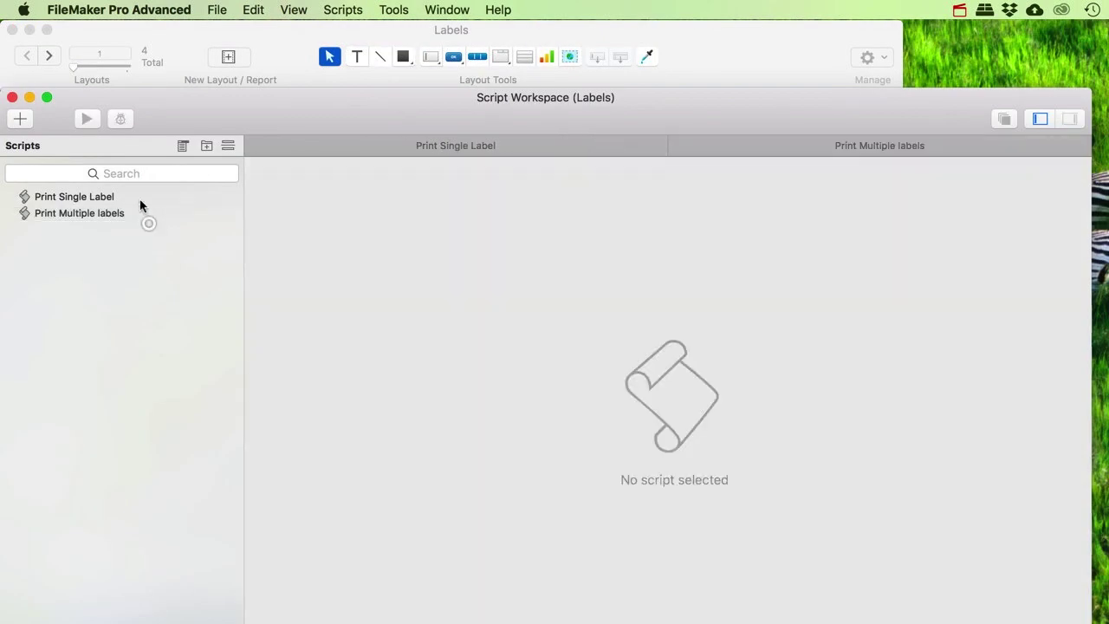
pyautogui.click(19, 119)
pyautogui.write('Print C')
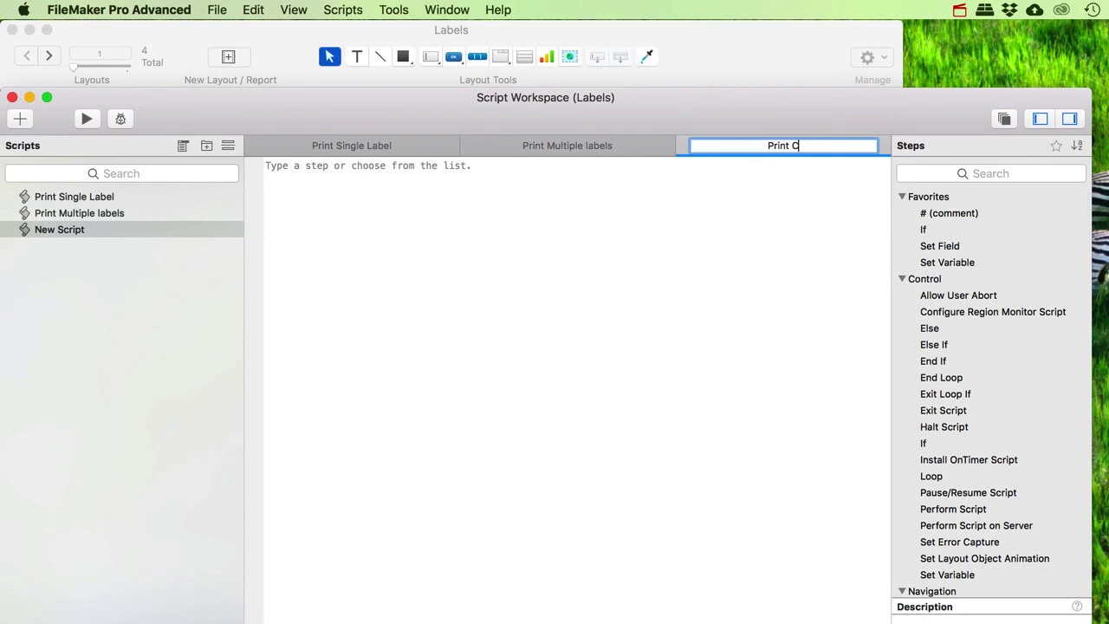
pyautogui.press('BackSpace')
pyautogui.write('X Amount')
pyautogui.press('Return')
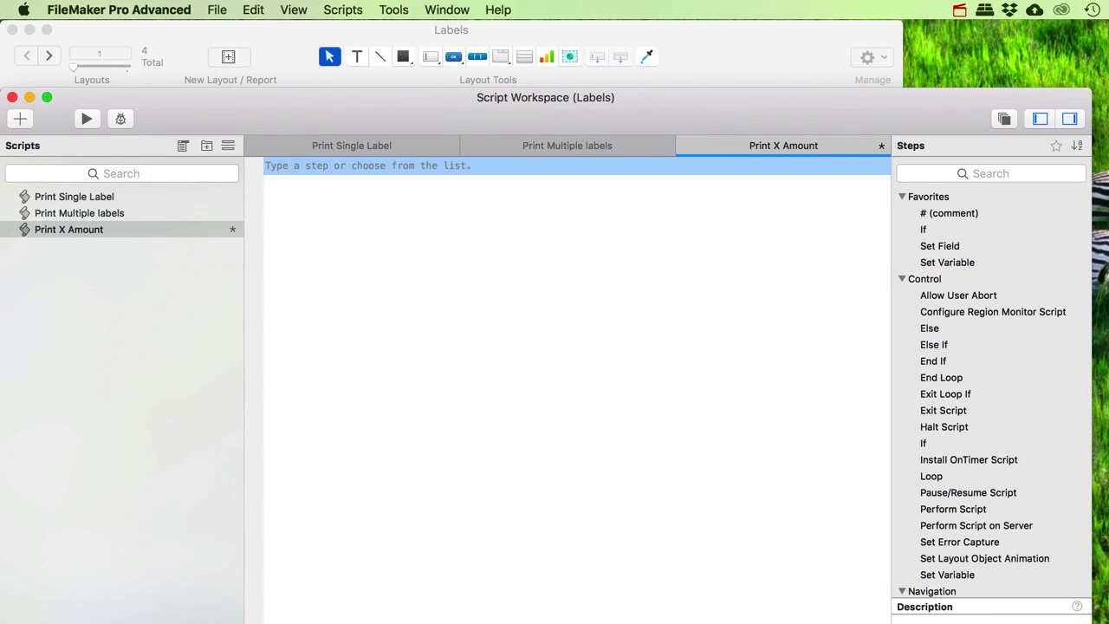
# Copy the steps of the Print Multiple labels script, leaving out Go to Layout "PrintLabel", Print Setup and the disabled Print step
pyautogui.click(103, 212)
pyautogui.click(304, 169)
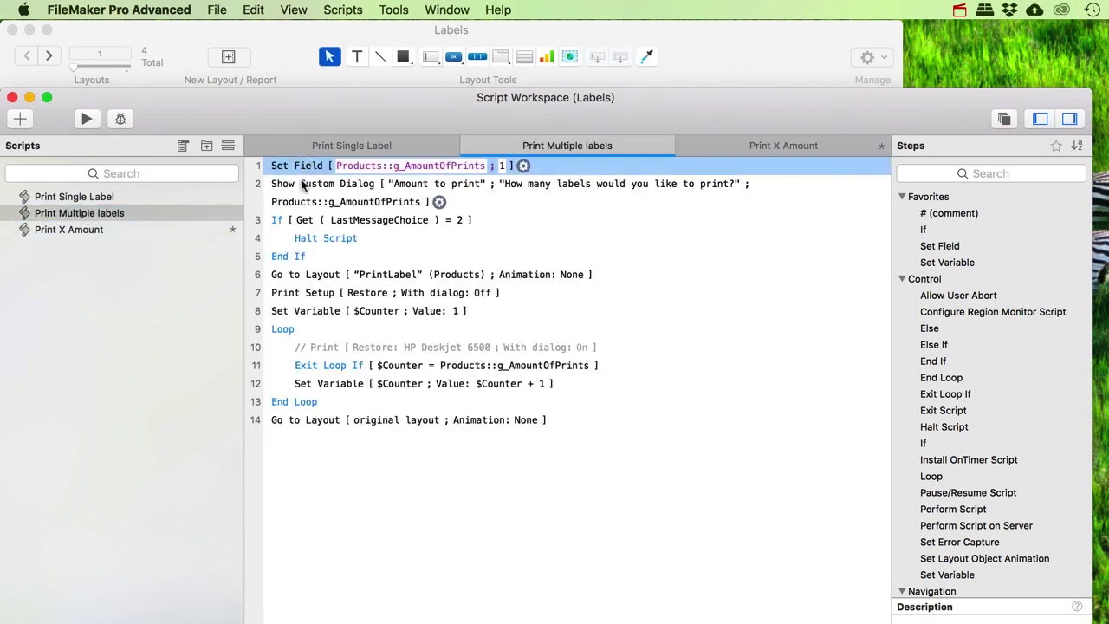
pyautogui.keyDown('shift'); pyautogui.click(301, 192); pyautogui.keyUp('shift')
pyautogui.keyDown('shift'); pyautogui.click(278, 238); pyautogui.keyUp('shift')
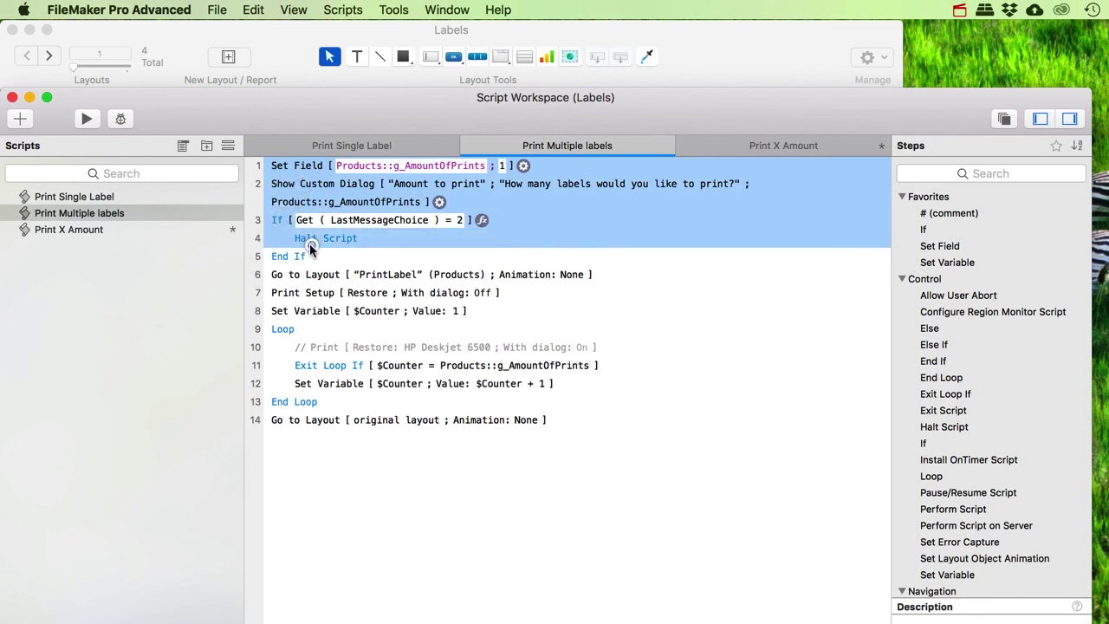
pyautogui.keyDown('shift'); pyautogui.click(279, 256); pyautogui.keyUp('shift')
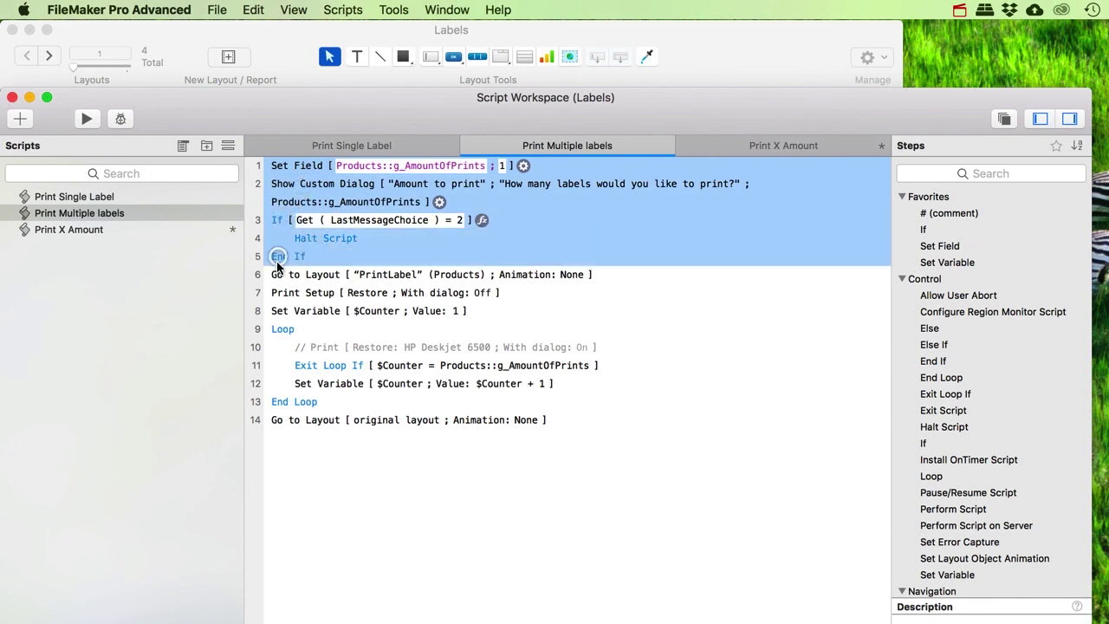
pyautogui.keyDown('super'); pyautogui.click(299, 311); pyautogui.keyUp('super')
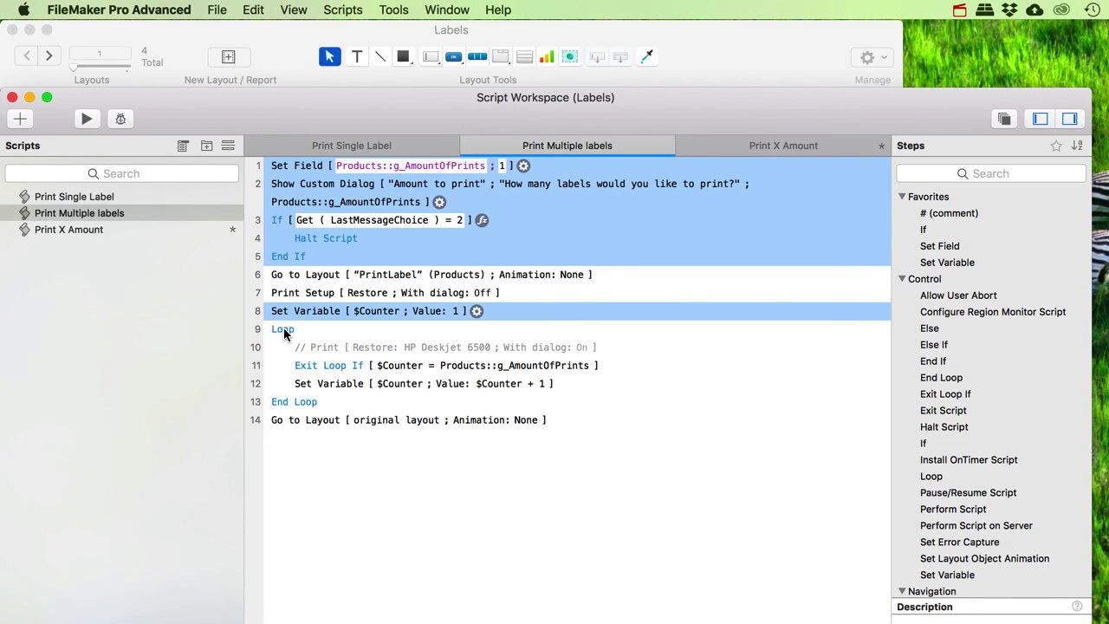
pyautogui.keyDown('super'); pyautogui.click(284, 332); pyautogui.keyUp('super')
pyautogui.keyDown('super'); pyautogui.click(336, 369); pyautogui.keyUp('super')
pyautogui.keyDown('super'); pyautogui.click(336, 383); pyautogui.keyUp('super')
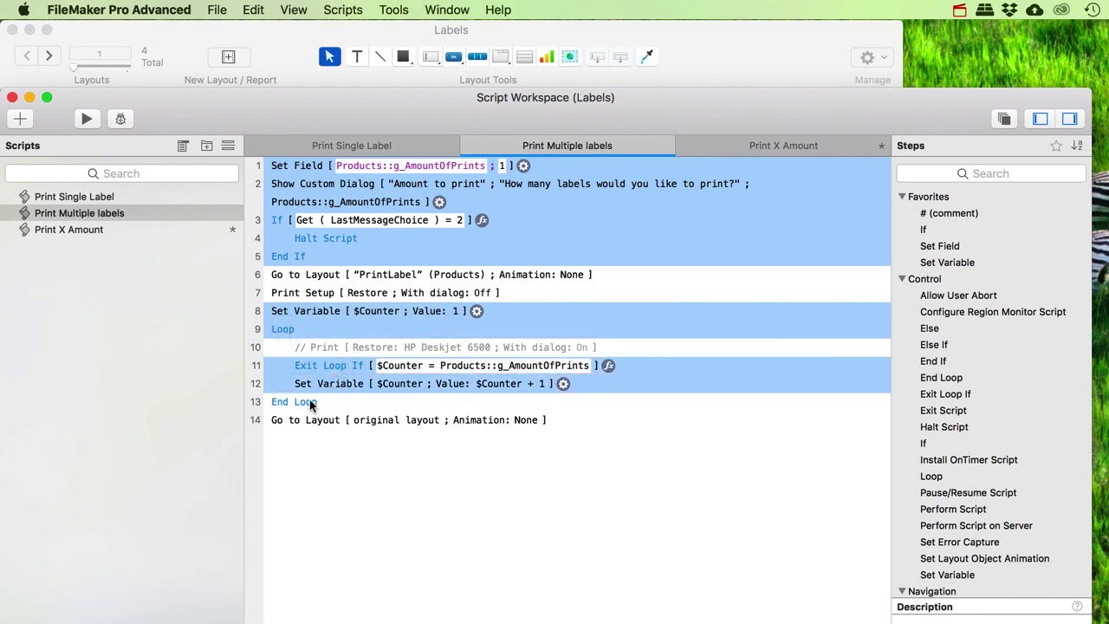
pyautogui.keyDown('super'); pyautogui.click(302, 403); pyautogui.keyUp('super')
pyautogui.keyDown('super'); pyautogui.click(297, 420); pyautogui.keyUp('super')
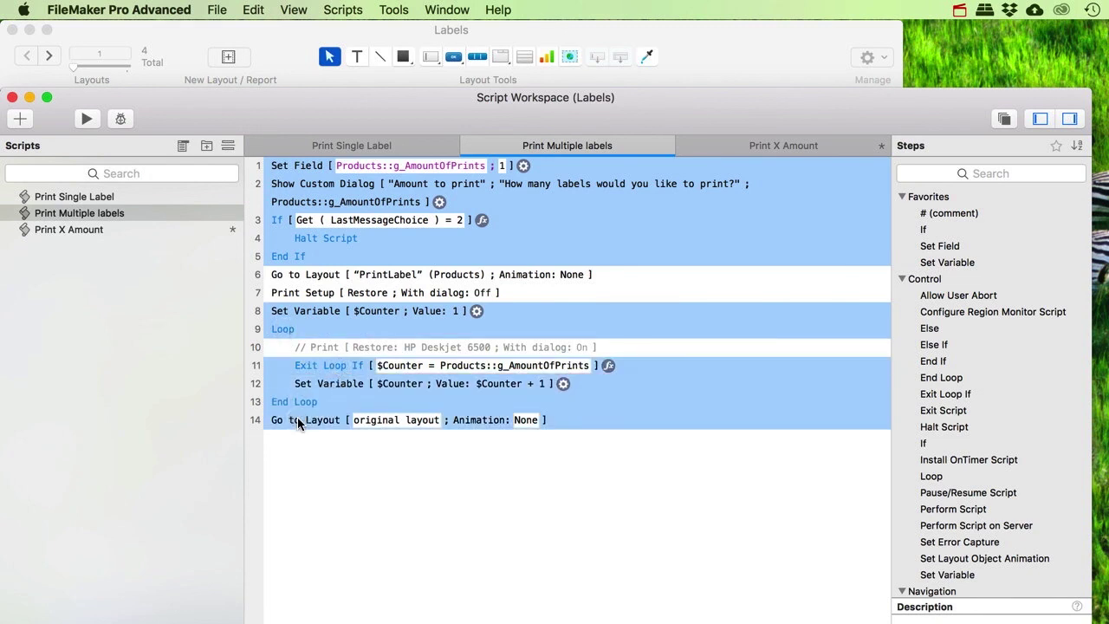
pyautogui.press('super+c')
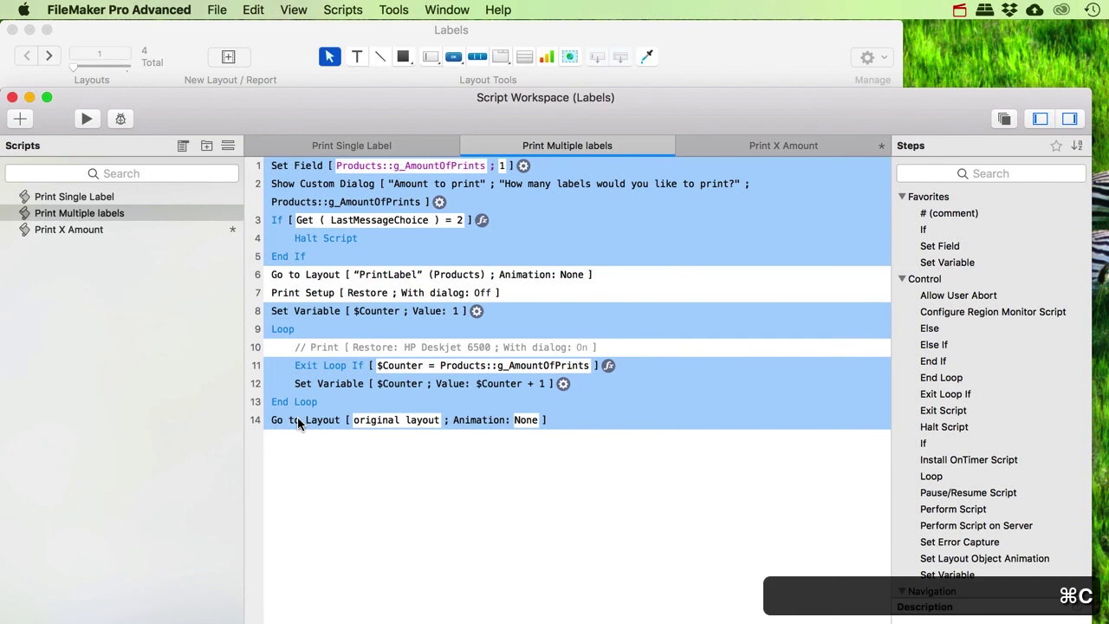
# Paste the copied steps of the Print Multiple labels script into the empty Print X Amount script
pyautogui.click(82, 232)
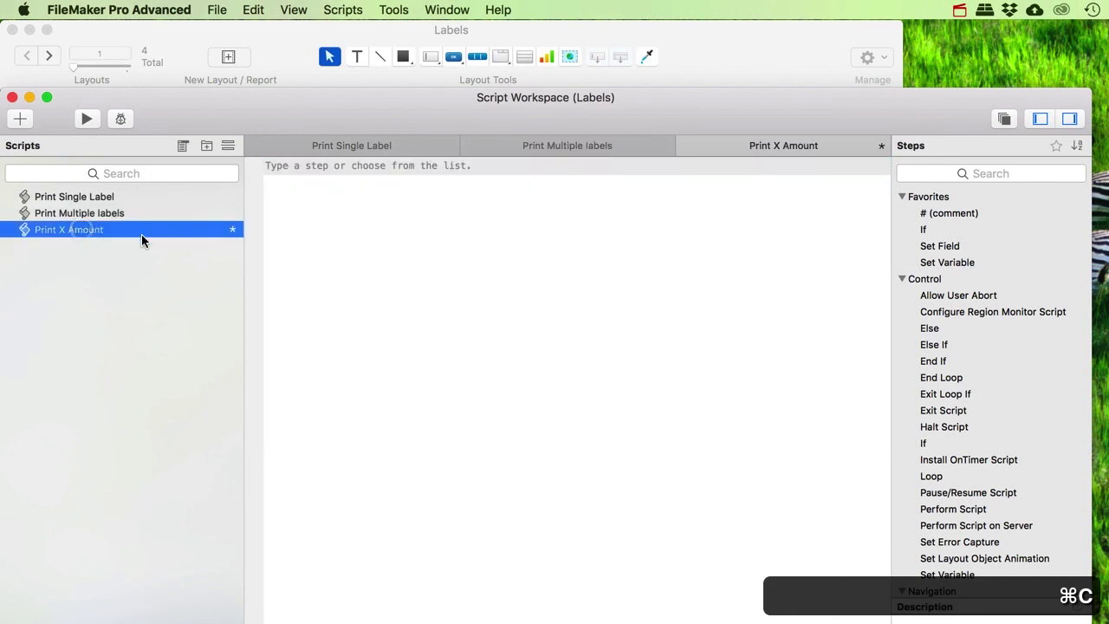
pyautogui.click(363, 250)
pyautogui.press('super+v')
pyautogui.press('super+v')
pyautogui.click(325, 400)
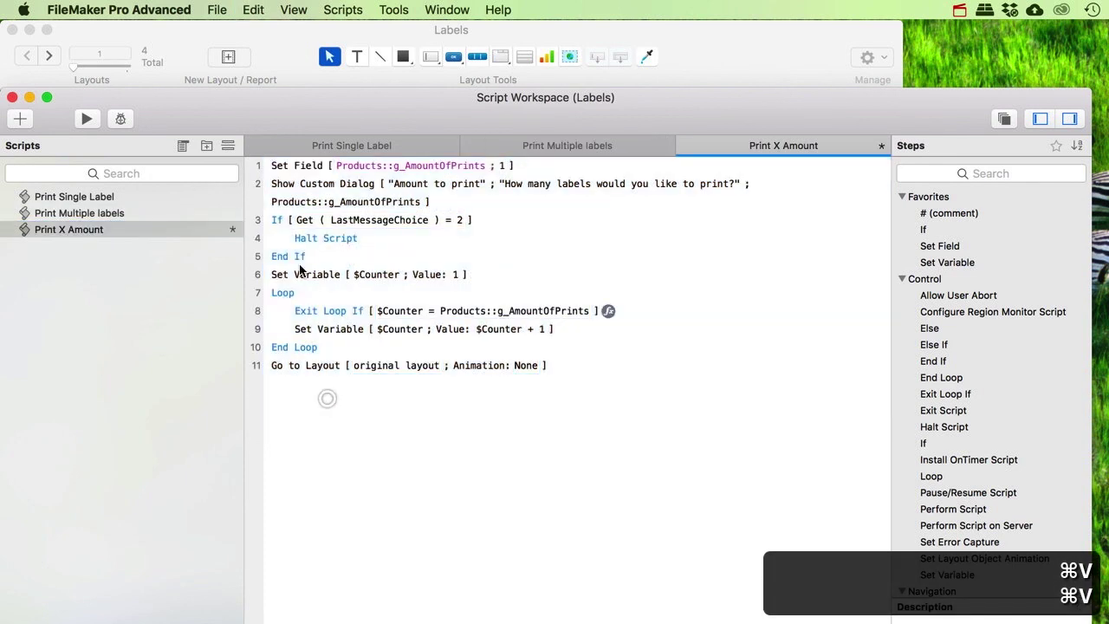
# Review the pasted script steps one by one, from the Set Field step through the loop and its exit condition
pyautogui.click(297, 166)
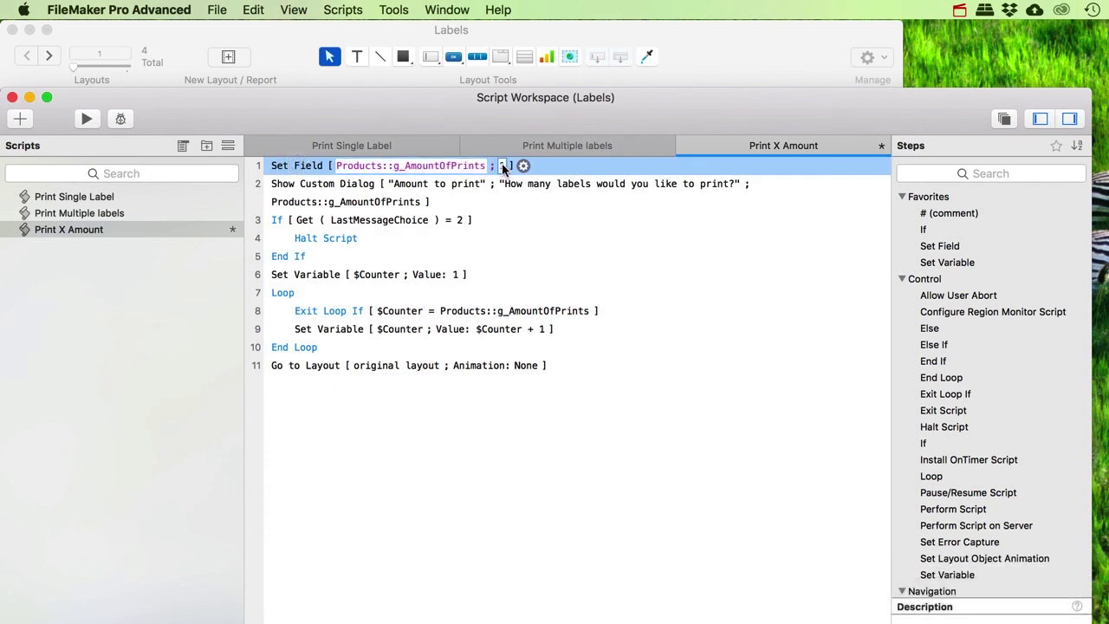
pyautogui.click(320, 187)
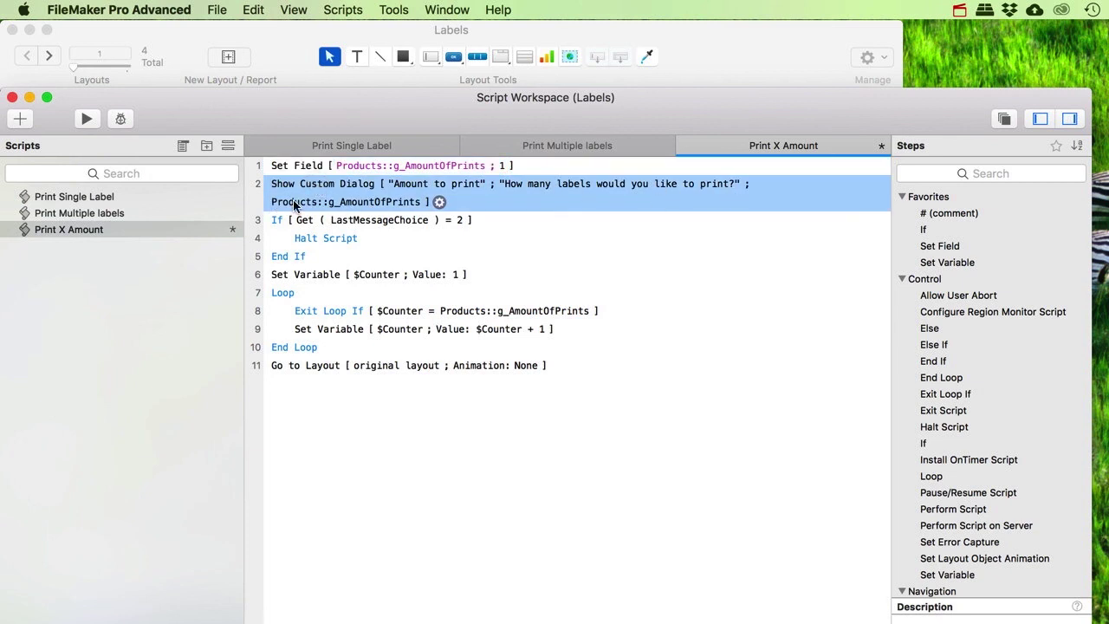
pyautogui.click(311, 223)
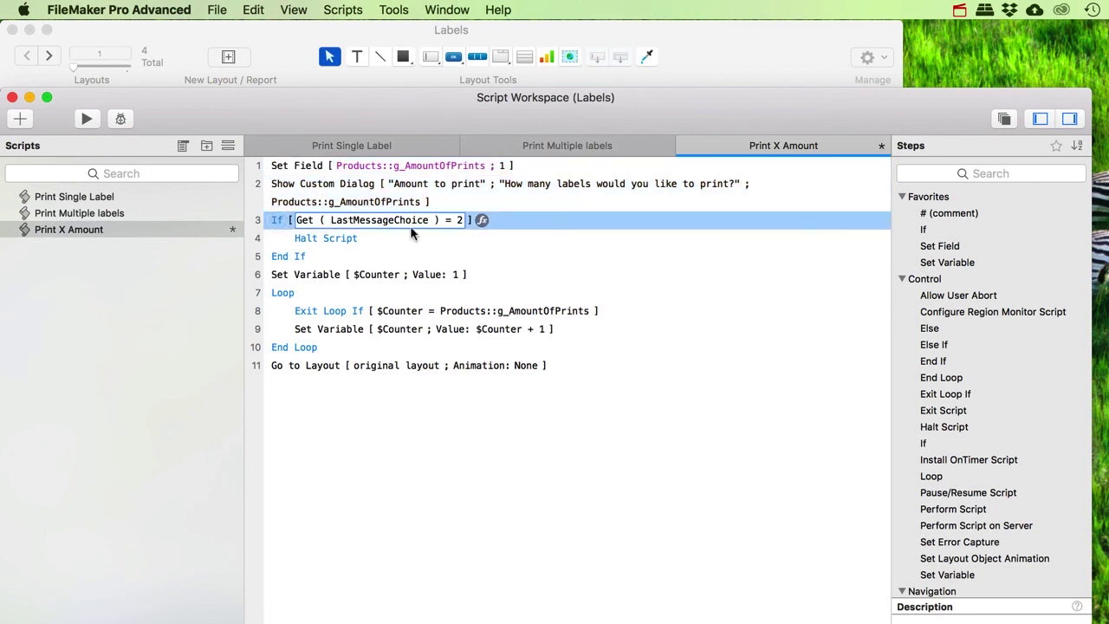
pyautogui.click(325, 239)
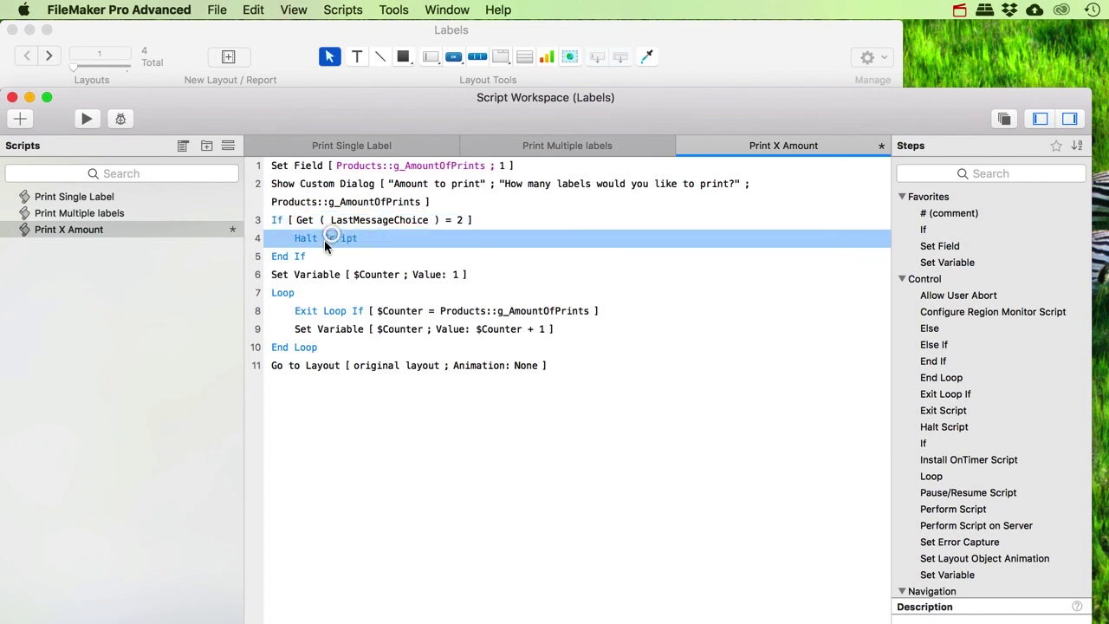
pyautogui.click(278, 256)
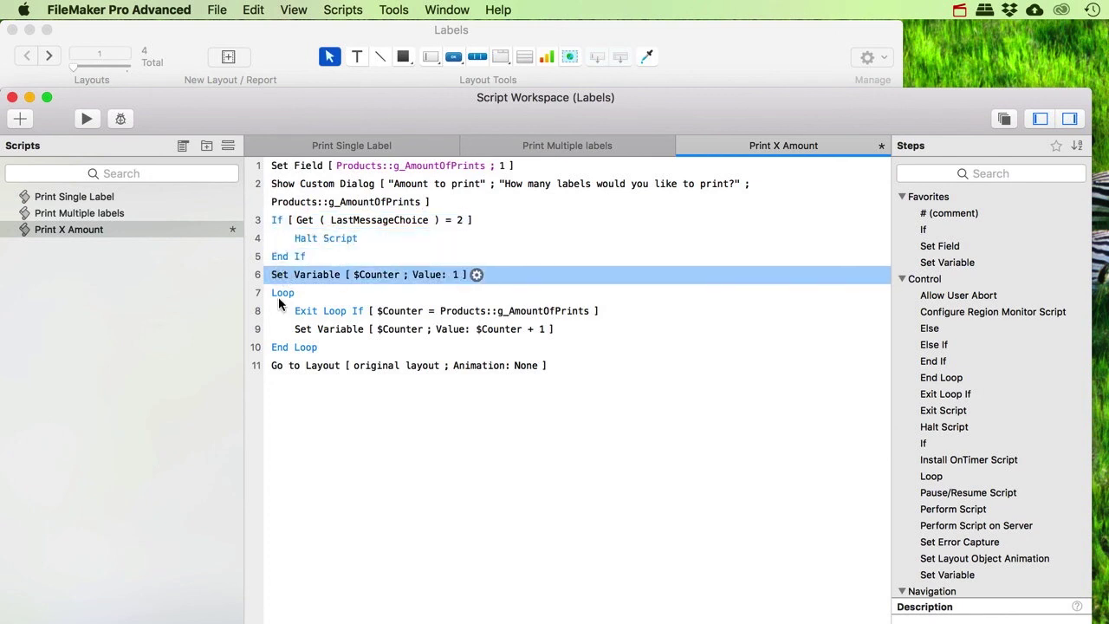
pyautogui.click(278, 297)
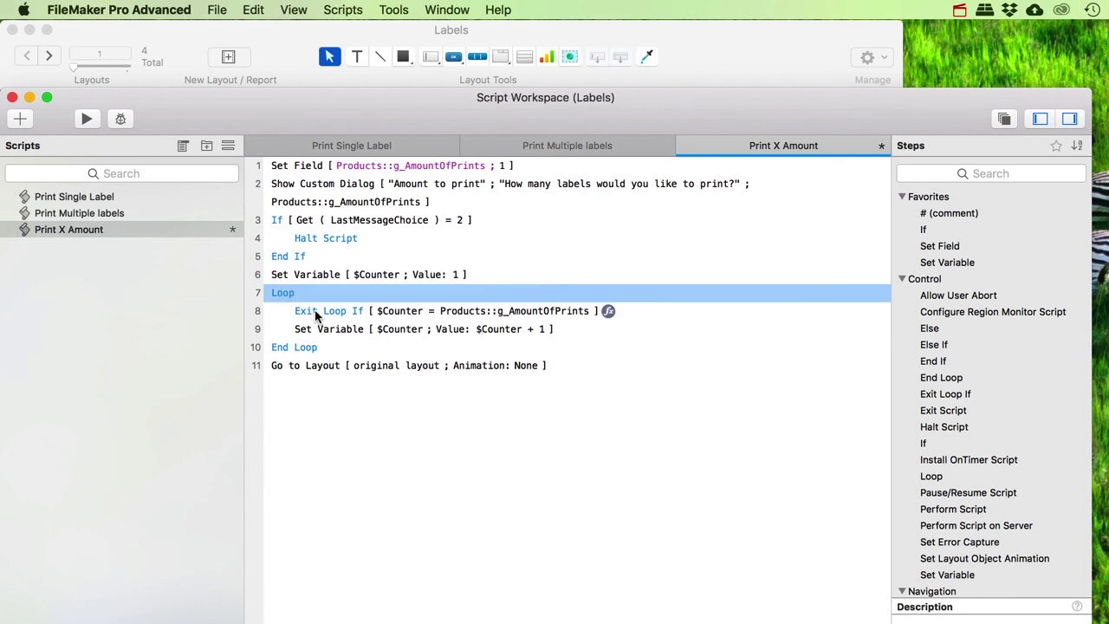
pyautogui.click(315, 314)
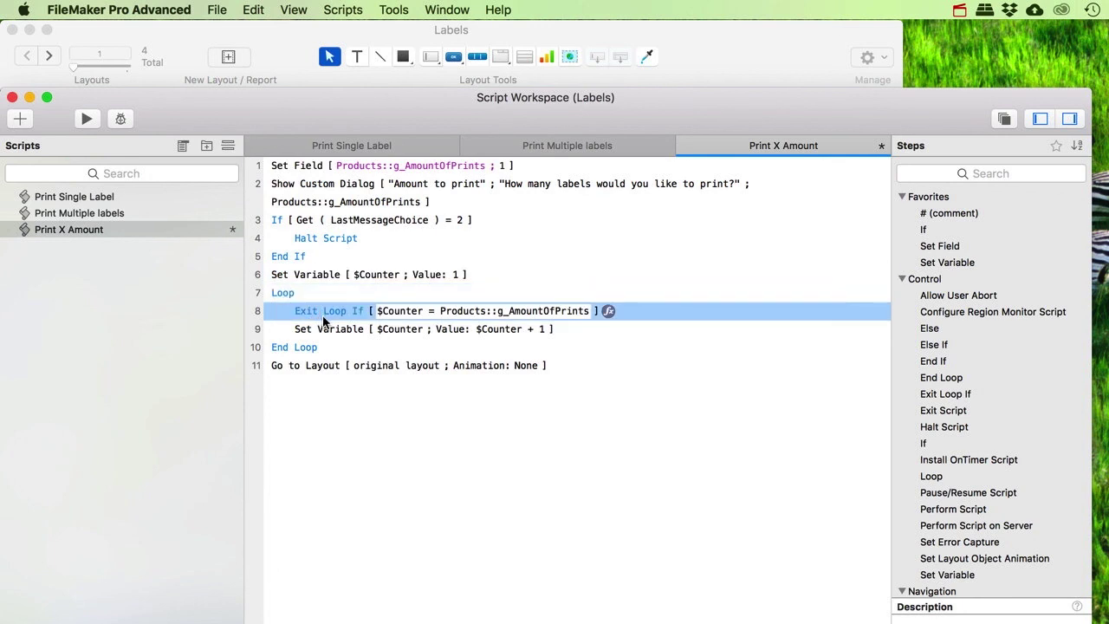
pyautogui.click(287, 298)
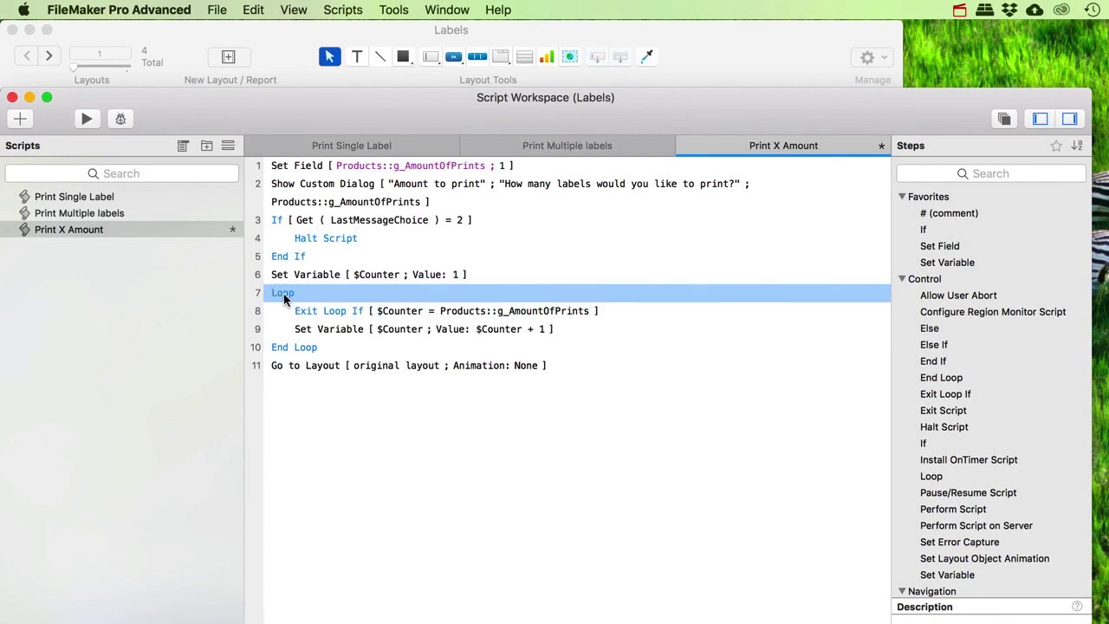
# Add a Freeze Window step to the Print X Amount script and place it directly after End If
pyautogui.click(285, 277)
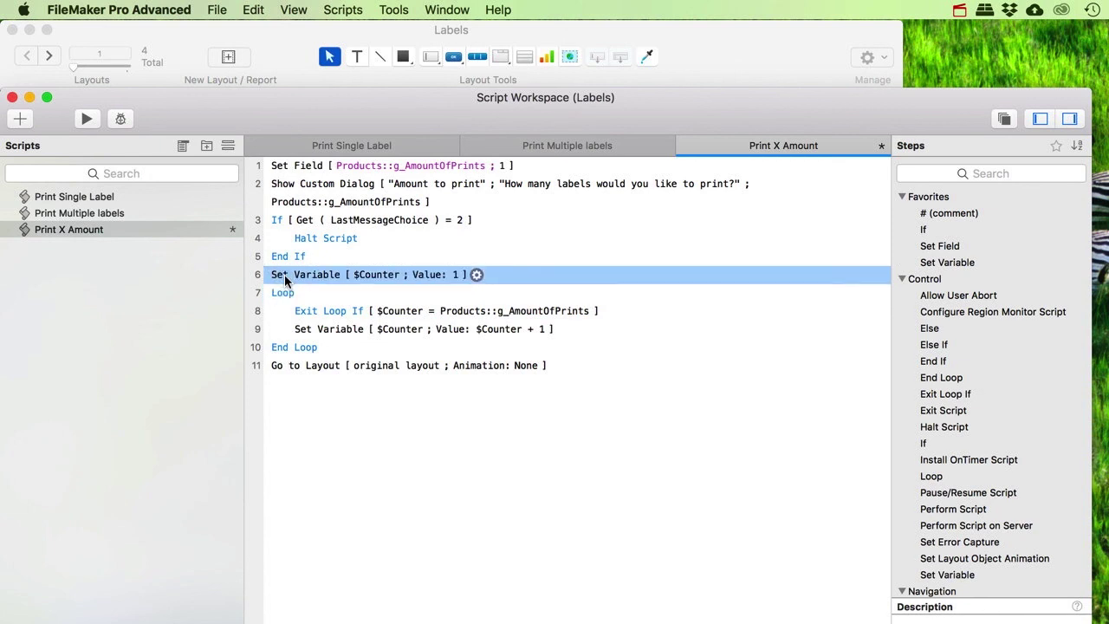
pyautogui.press('Up')
pyautogui.press('Up')
pyautogui.press('Up')
pyautogui.press('Up')
pyautogui.press('Up')
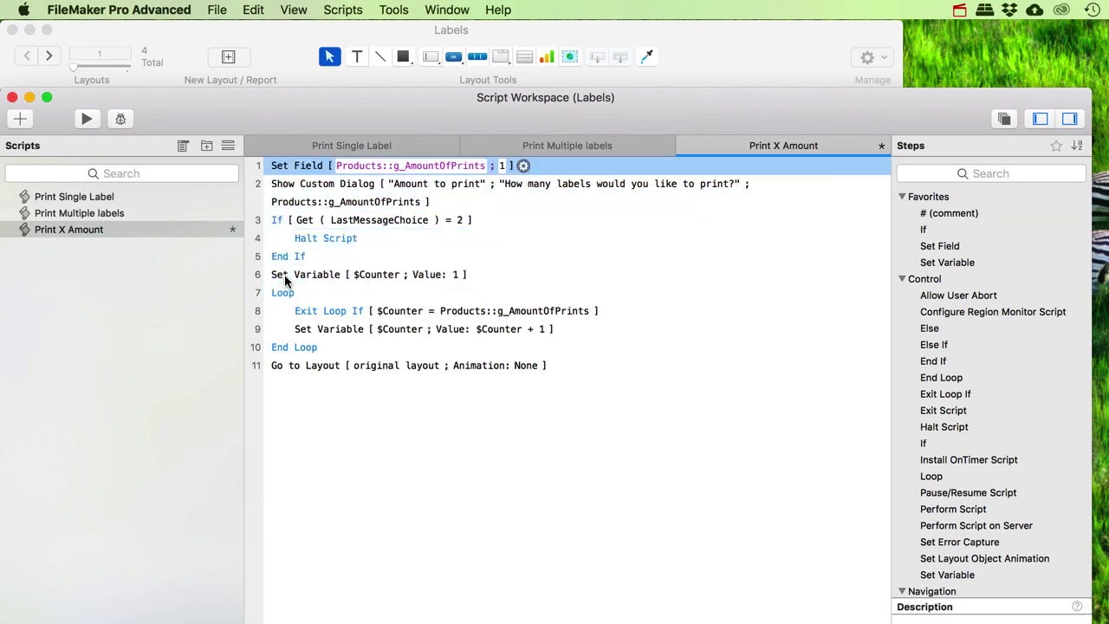
pyautogui.press('Return')
pyautogui.write('Freeze')
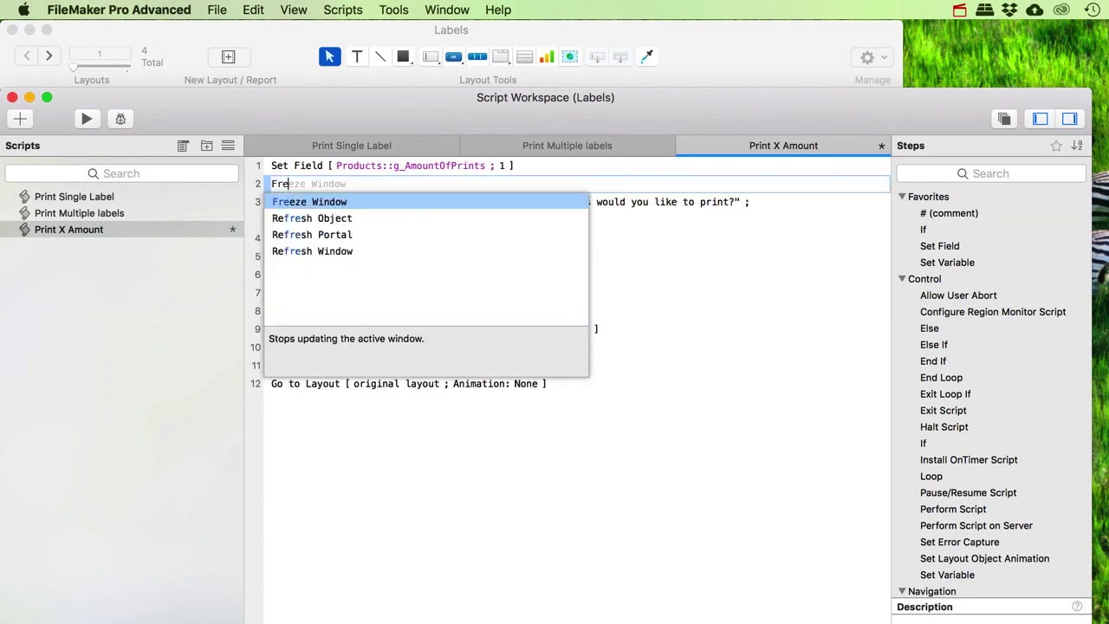
pyautogui.press('Return')
pyautogui.moveTo(292, 185); pyautogui.dragTo(294, 275)
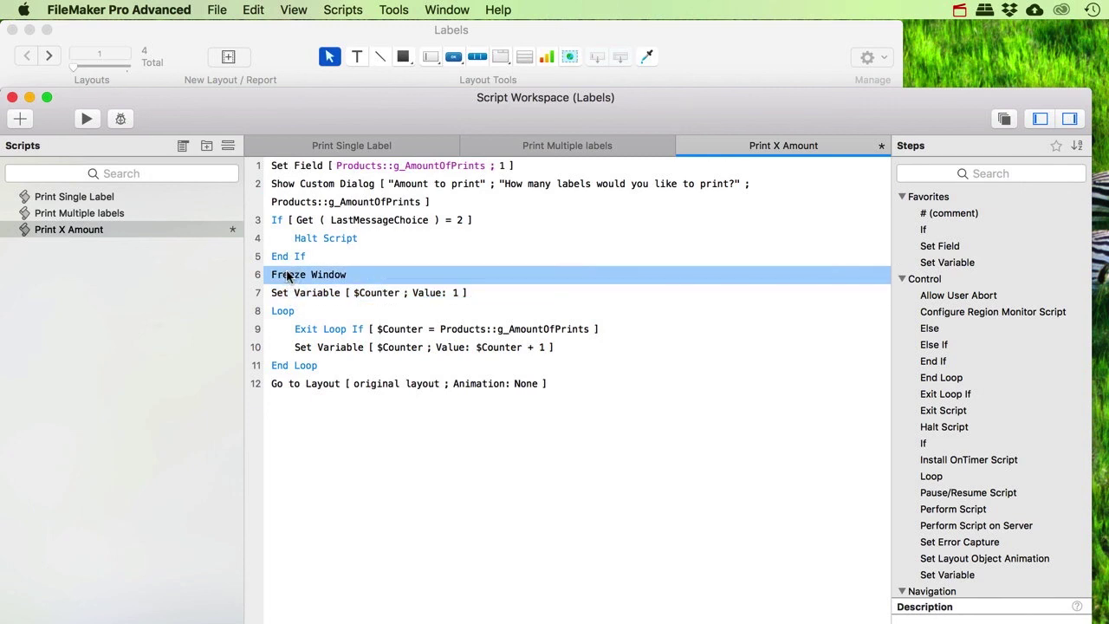
# Exit layout editing and show the PrintLabelSheet layout as a table
pyautogui.moveTo(298, 117); pyautogui.dragTo(598, 383)
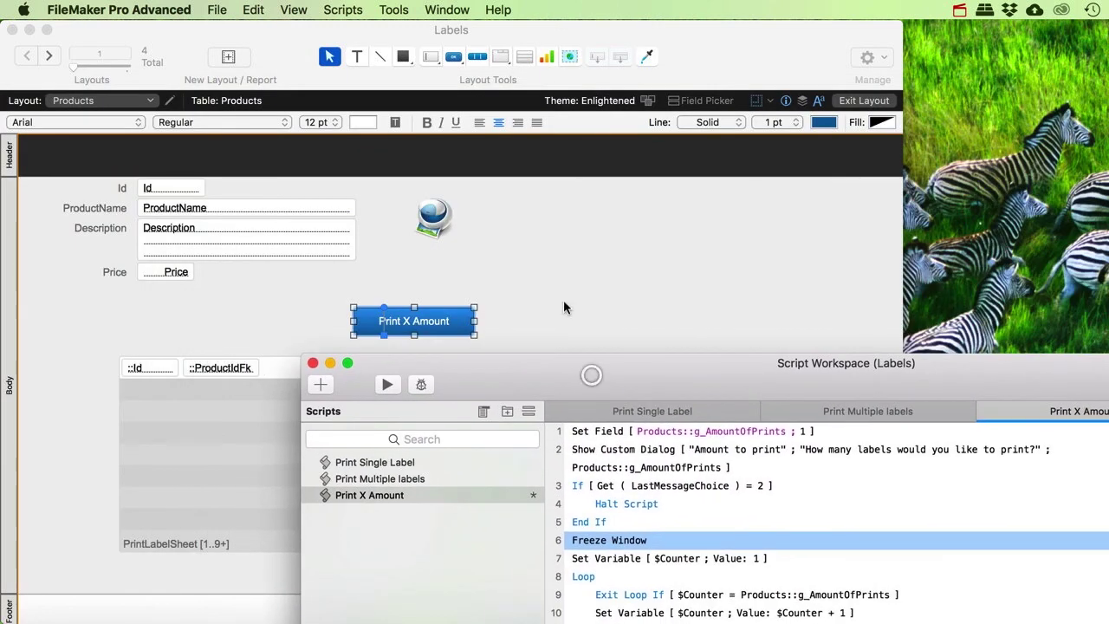
pyautogui.click(863, 101)
pyautogui.click(111, 101)
pyautogui.click(108, 142)
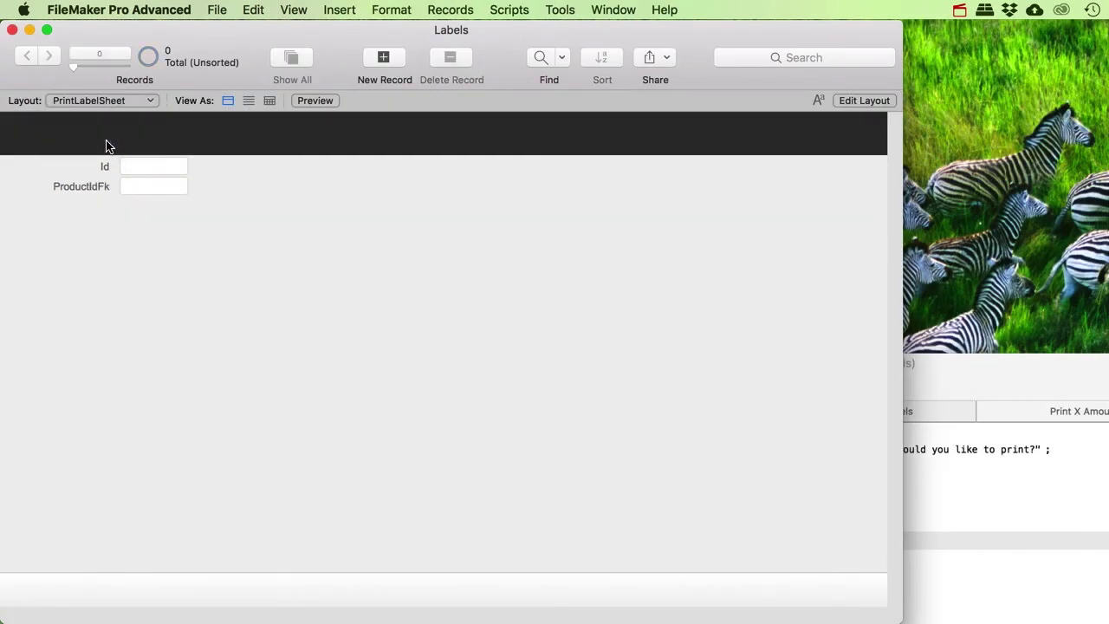
pyautogui.click(270, 100)
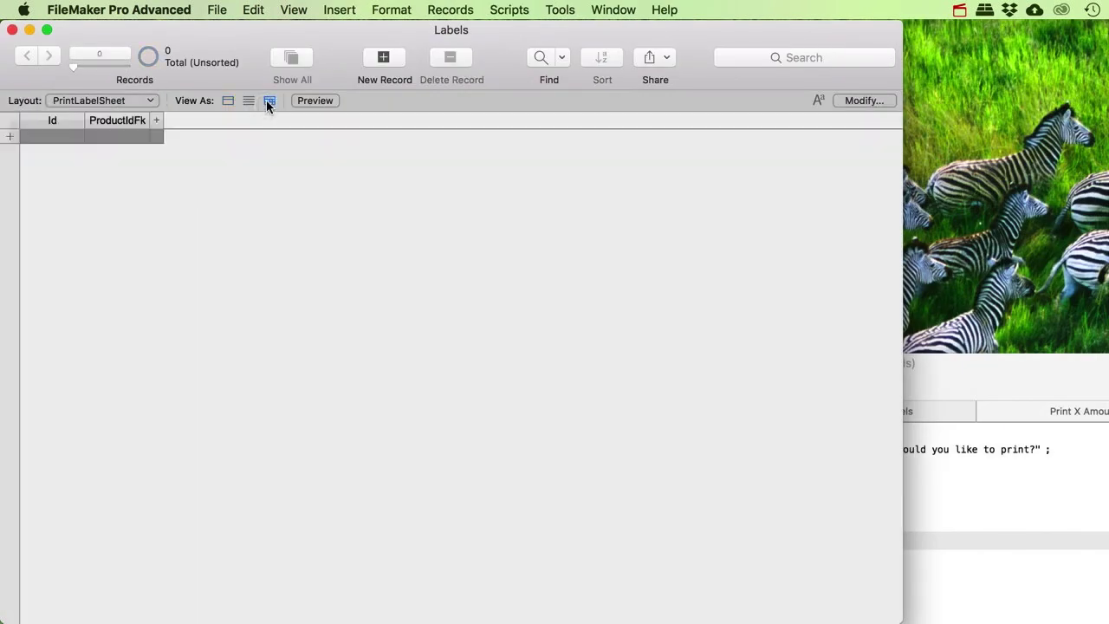
# Insert a New Record/Request step as the first step inside the loop of the Print X Amount script
pyautogui.moveTo(989, 367); pyautogui.dragTo(784, 174)
pyautogui.click(400, 366)
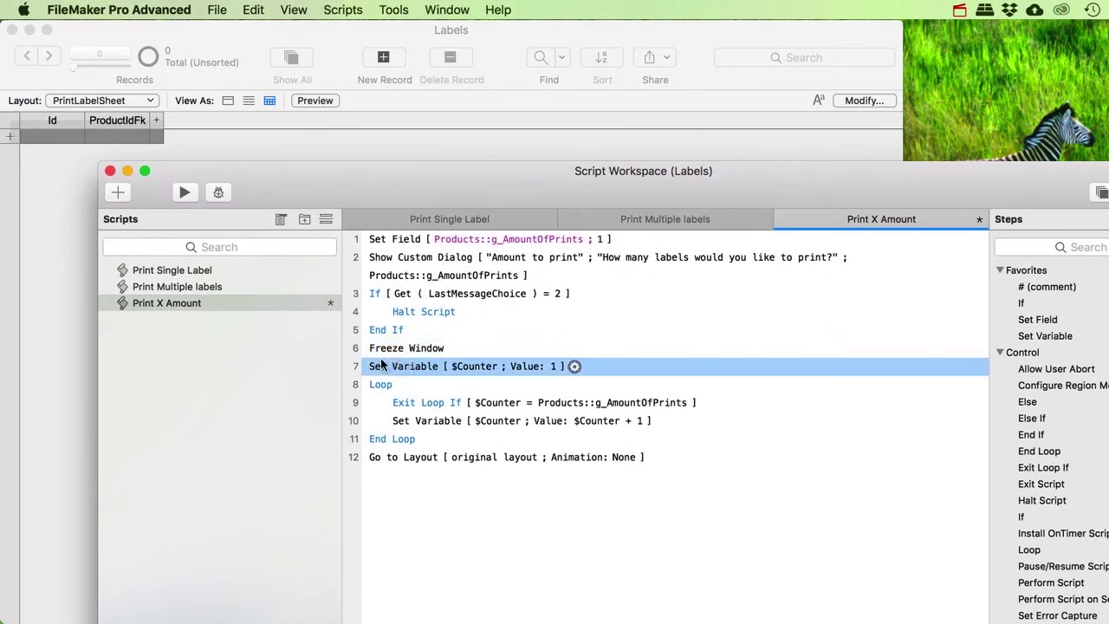
pyautogui.click(376, 385)
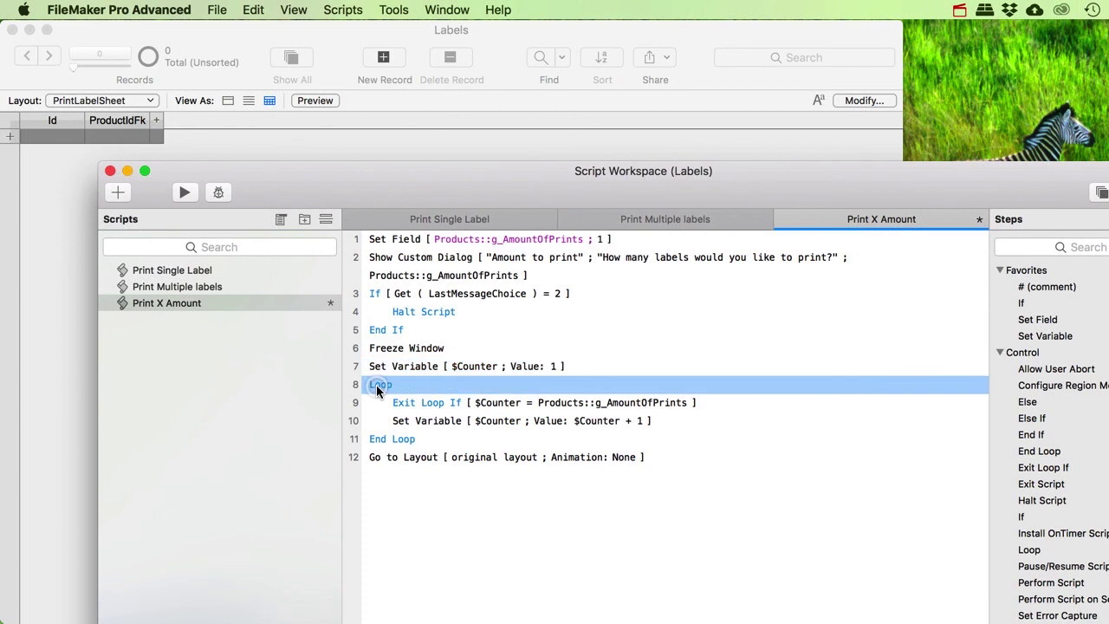
pyautogui.write('New')
pyautogui.press('Down')
pyautogui.press('Return')
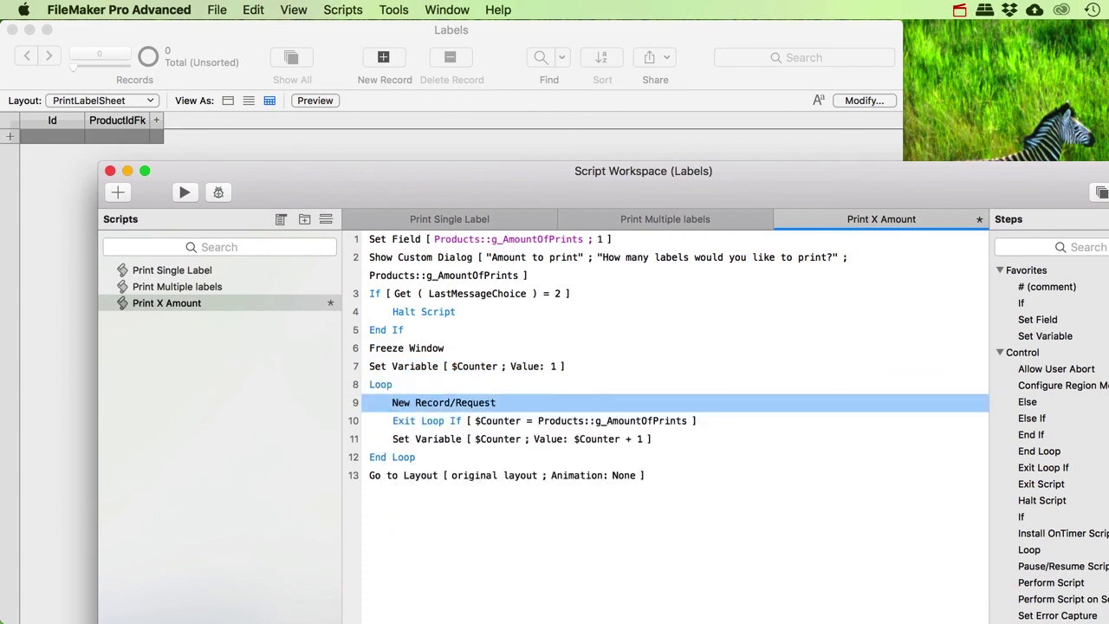
# Insert a Set Variable step named $ProductId directly after Freeze Window
pyautogui.click(420, 423)
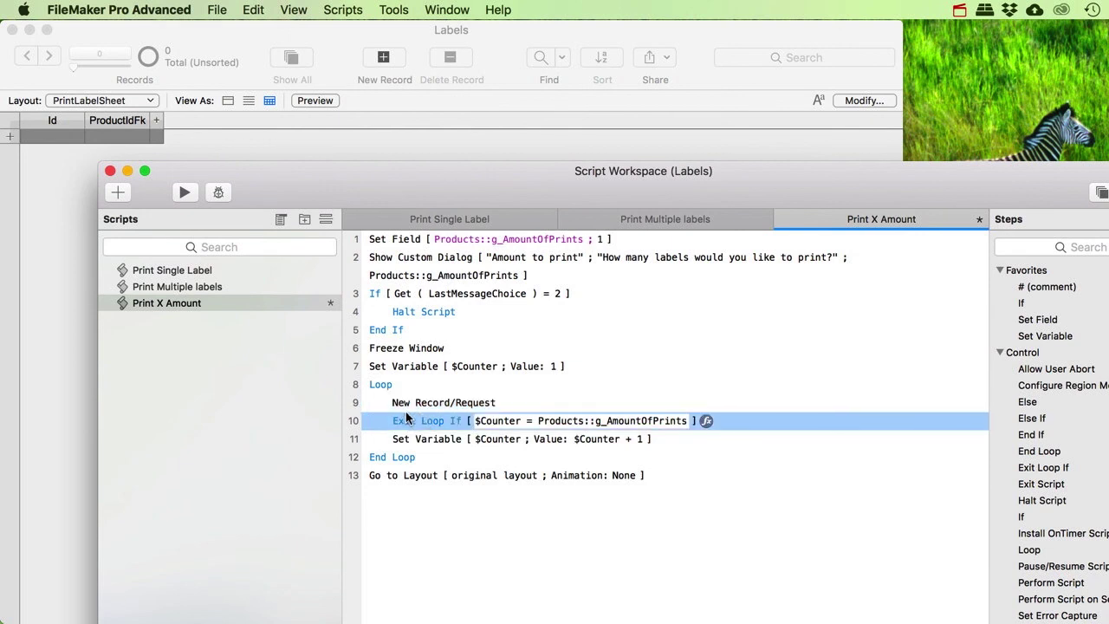
pyautogui.click(404, 407)
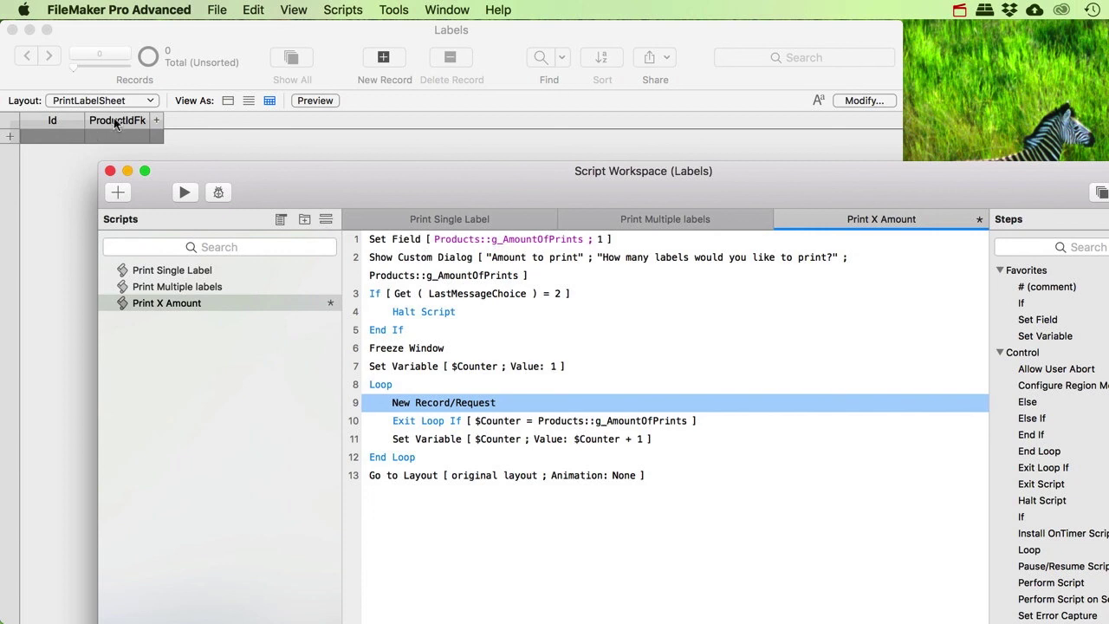
pyautogui.click(394, 259)
pyautogui.click(390, 348)
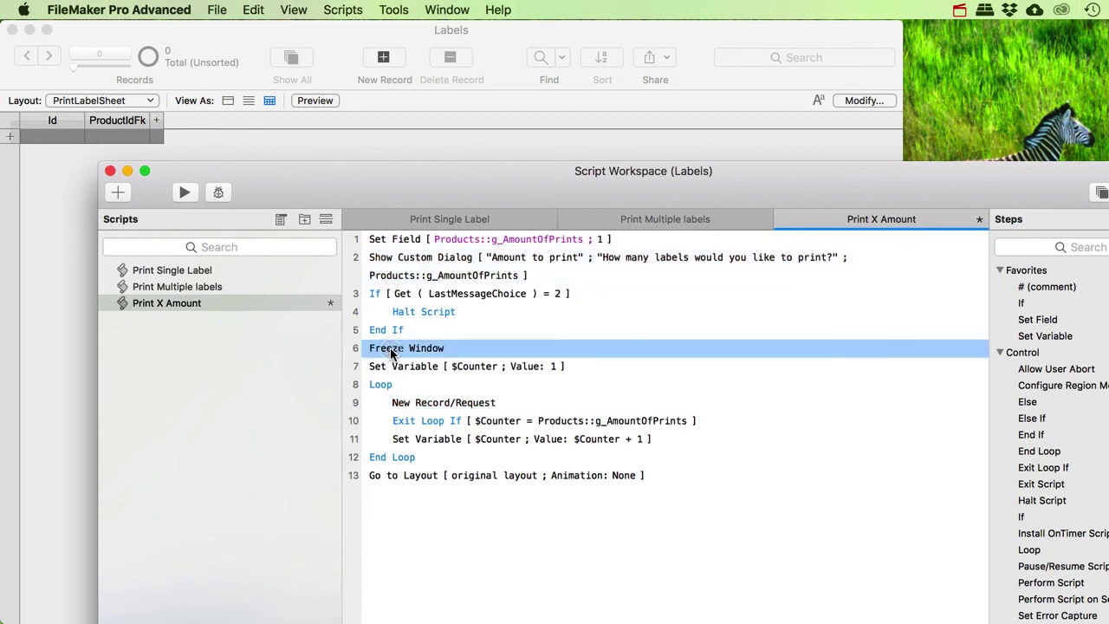
pyautogui.press('Return')
pyautogui.write('Set Varia')
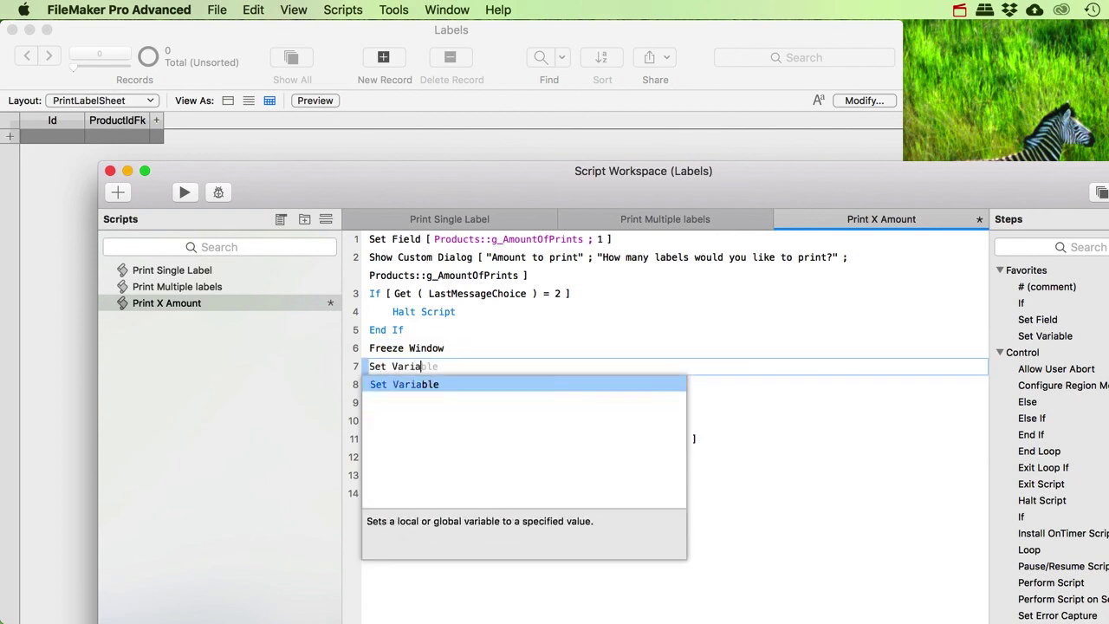
pyautogui.press('Return')
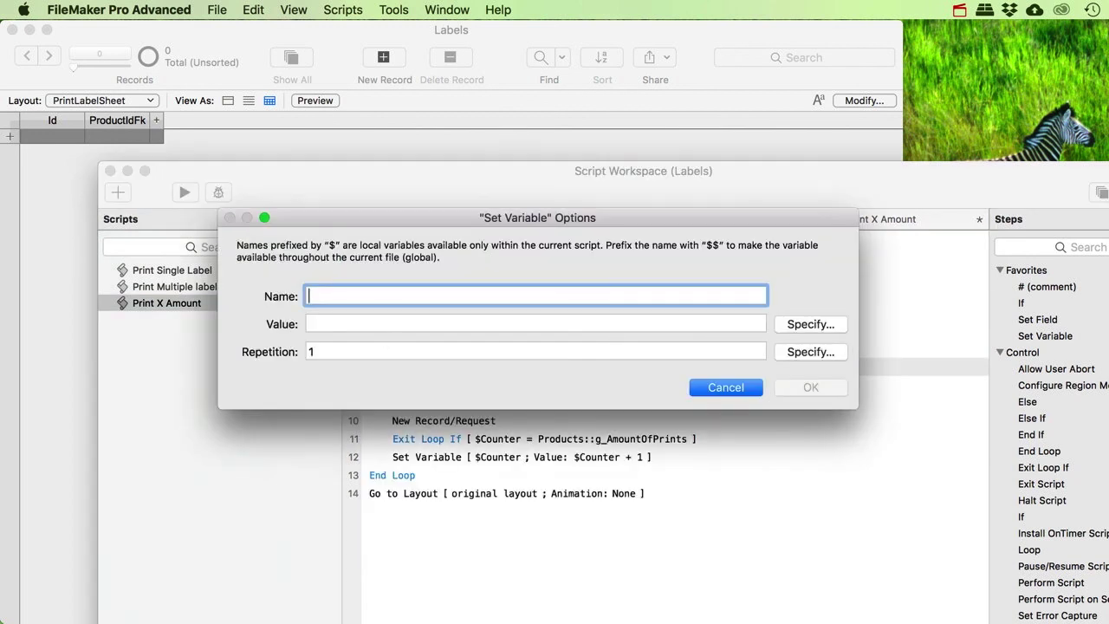
pyautogui.write('ProductId')
pyautogui.press('Return')
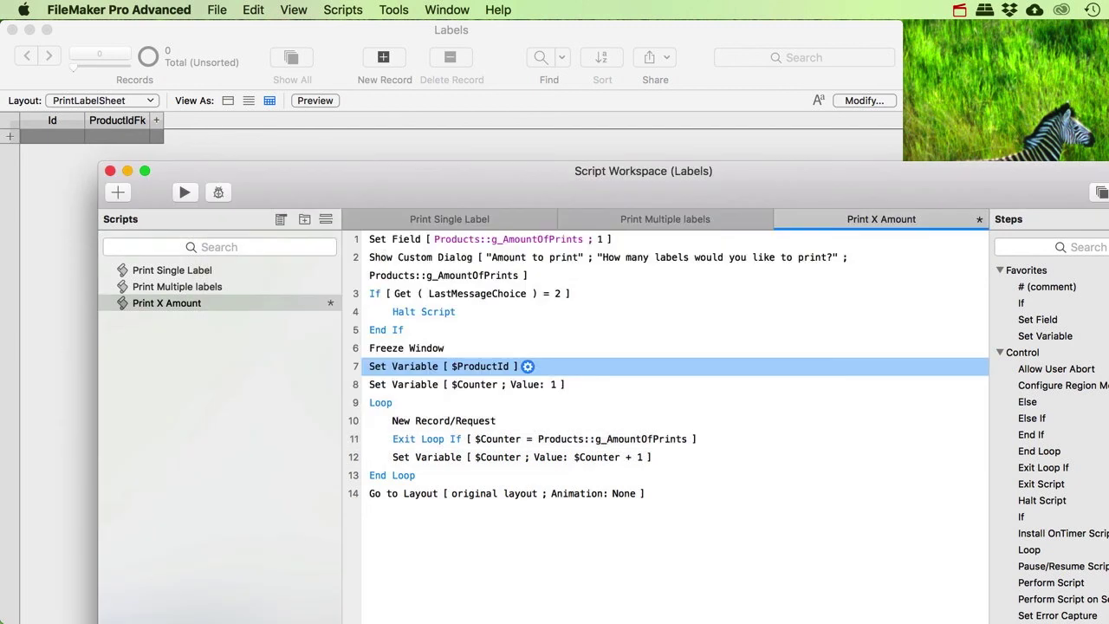
# Set the value of the $ProductId variable to the Products::Id field
pyautogui.click(527, 366)
pyautogui.click(727, 324)
pyautogui.click(793, 323)
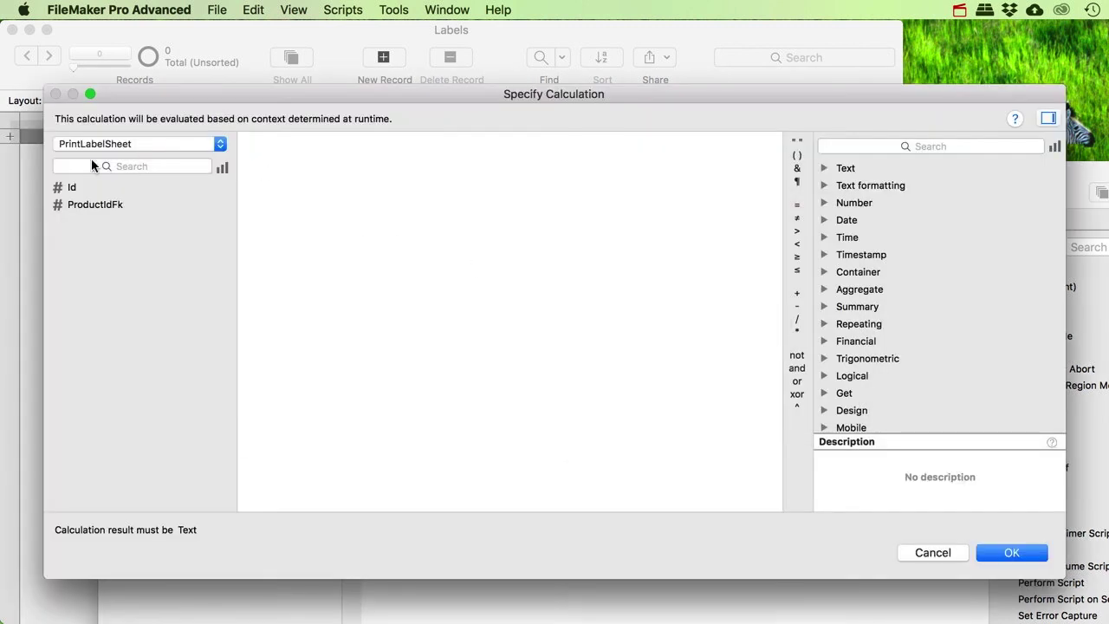
pyautogui.click(107, 143)
pyautogui.click(95, 156)
pyautogui.click(70, 188)
pyautogui.doubleClick(71, 188)
pyautogui.click(1002, 559)
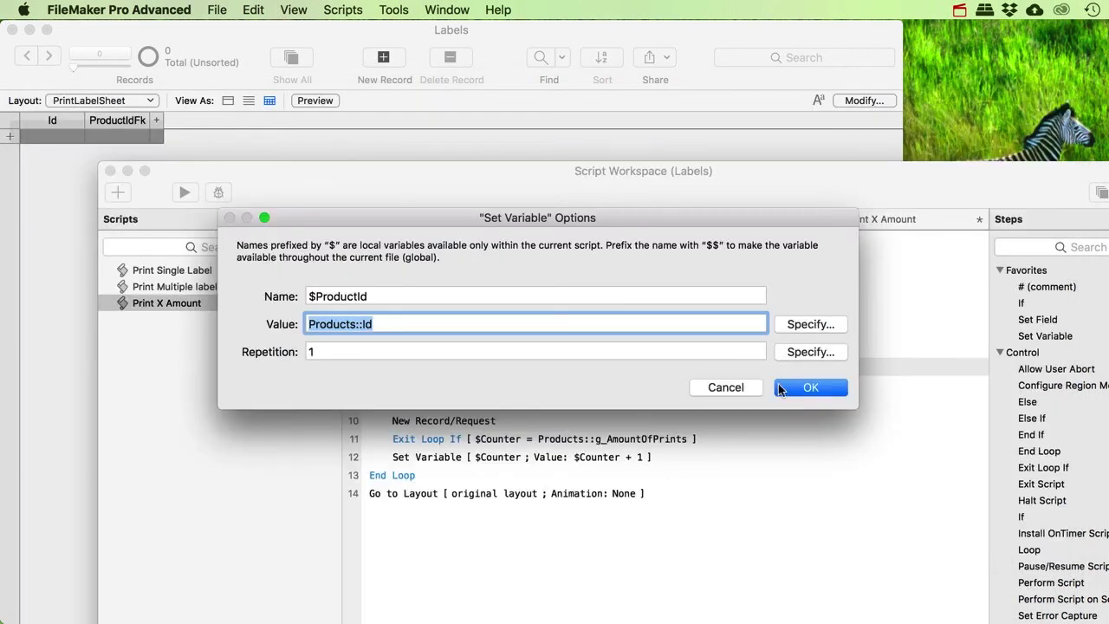
pyautogui.click(801, 387)
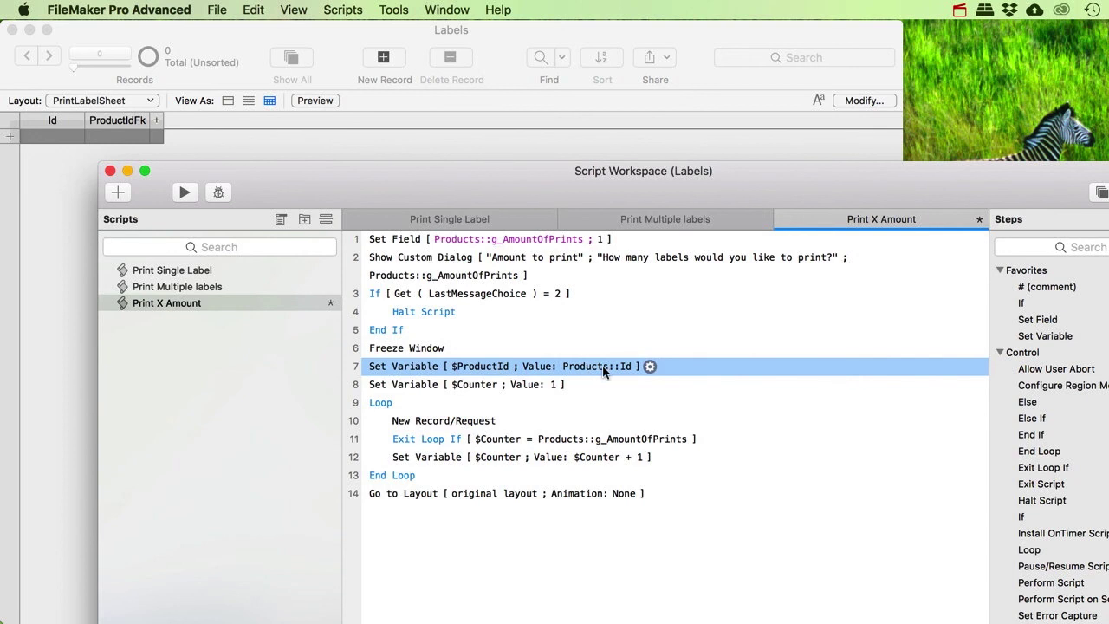
# Insert a Set Field step after New Record/Request in the loop, with PrintLabelSheet::ProductIdFk as its target field
pyautogui.click(396, 386)
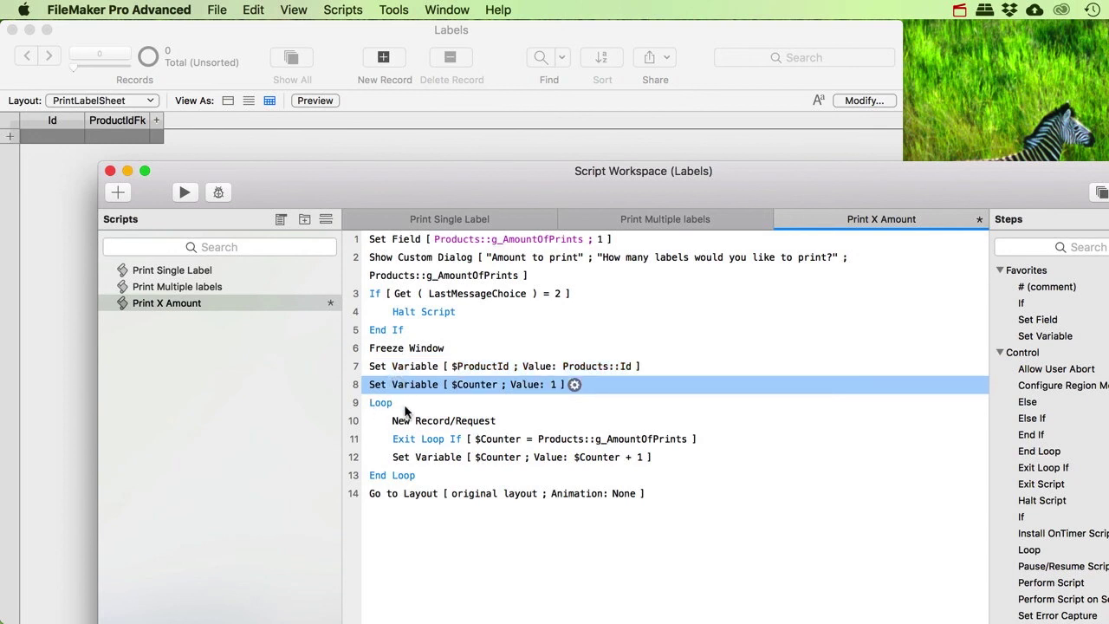
pyautogui.click(410, 423)
pyautogui.press('Return')
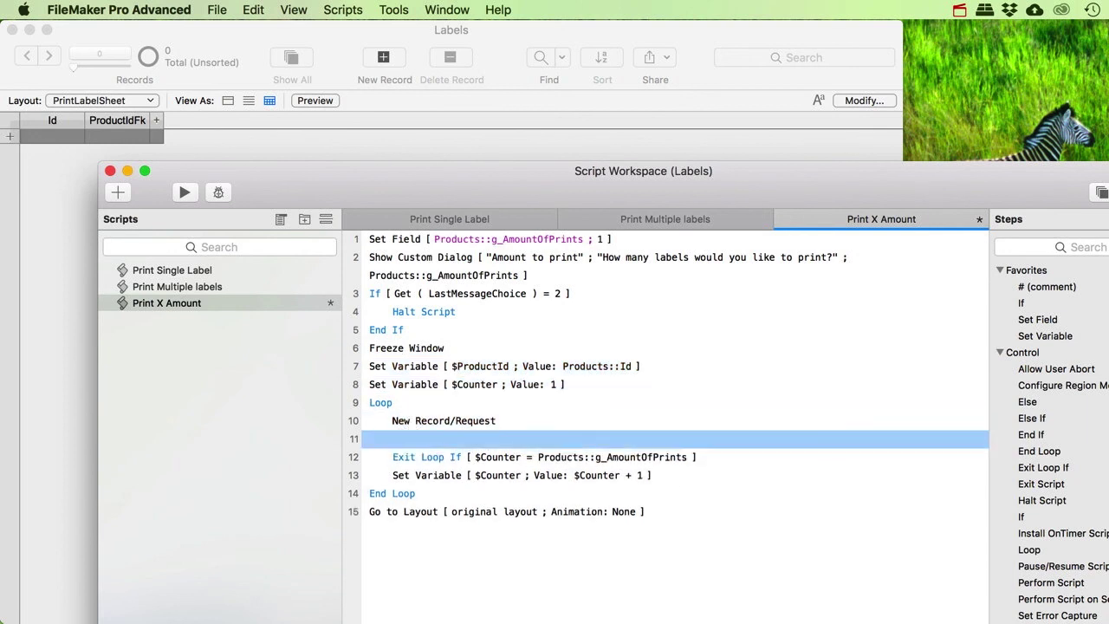
pyautogui.write('Set F')
pyautogui.press('Return')
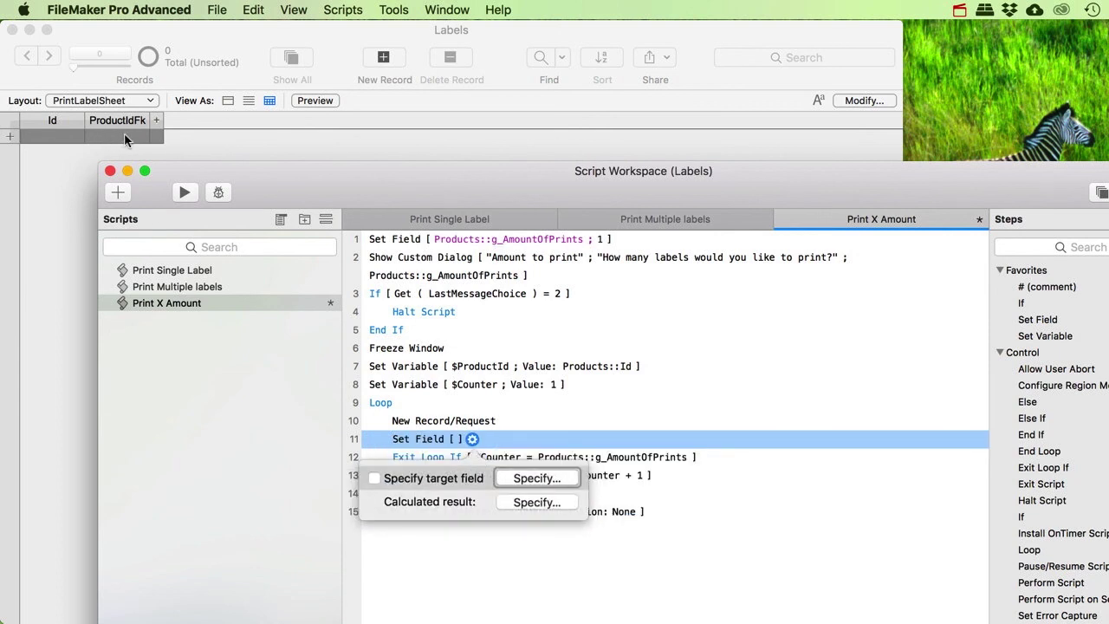
pyautogui.click(526, 479)
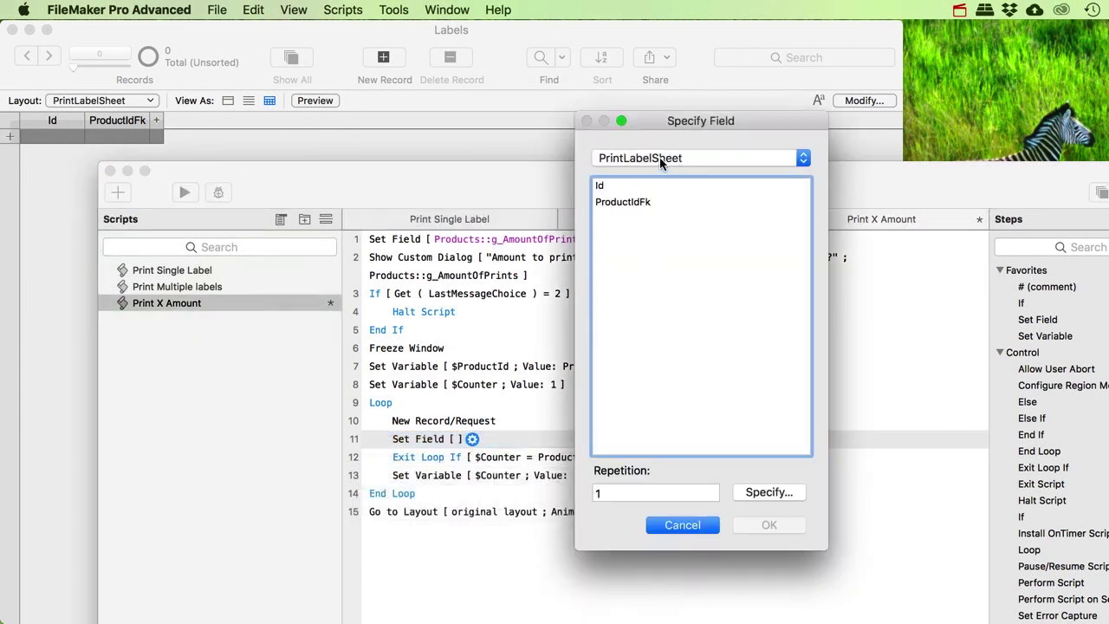
pyautogui.click(617, 202)
pyautogui.click(762, 522)
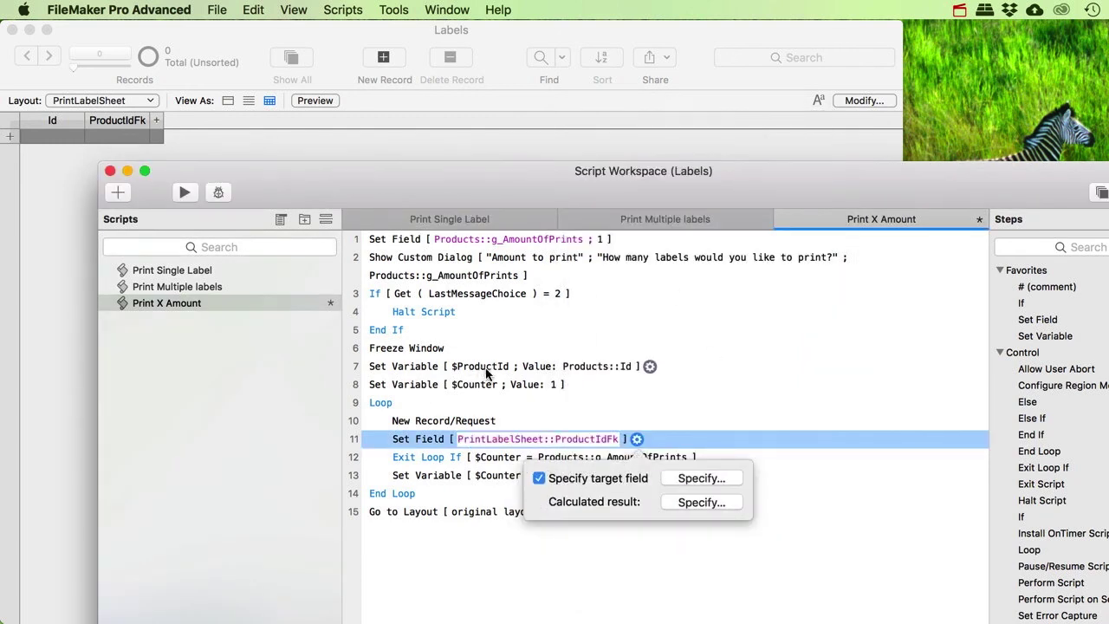
# Set the calculated result of the PrintLabelSheet::ProductIdFk Set Field step to the $ProductId variable
pyautogui.click(648, 367)
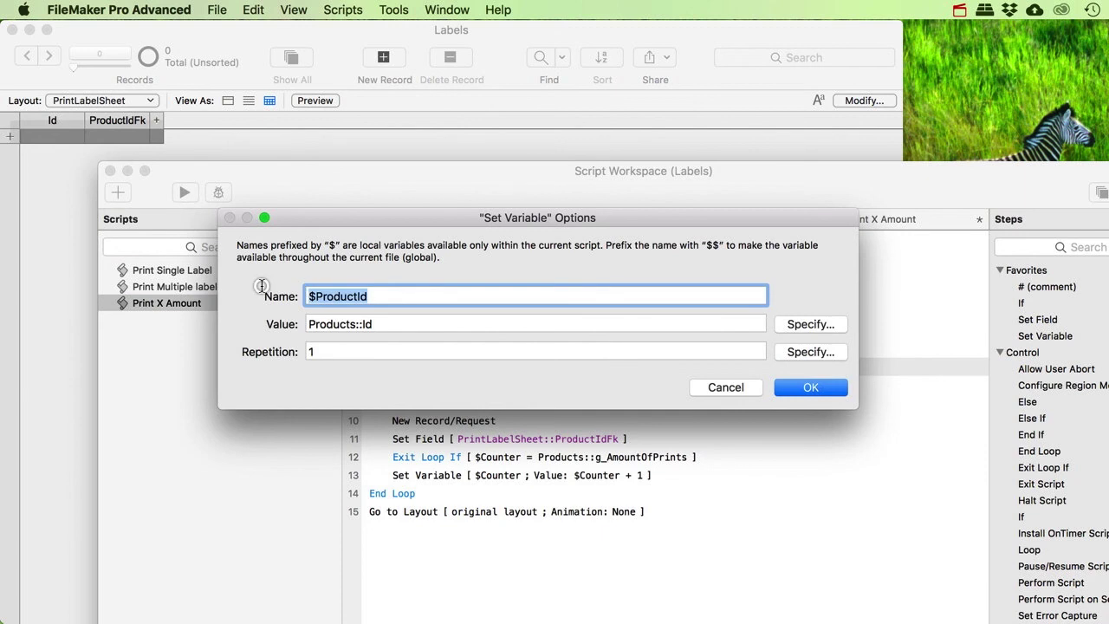
pyautogui.press('super+c')
pyautogui.click(784, 383)
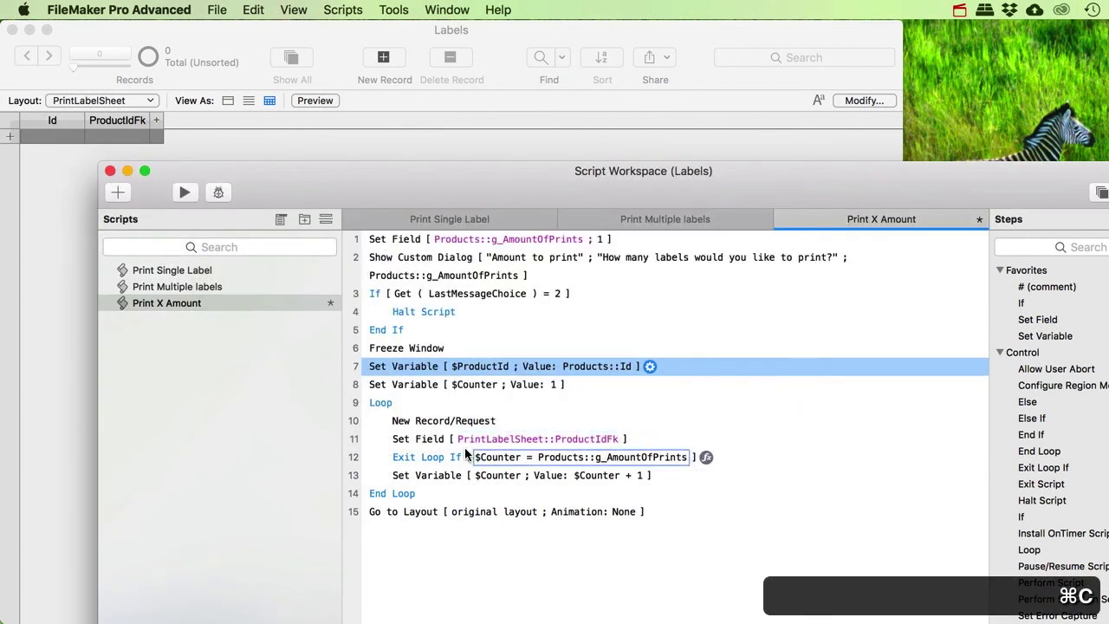
pyautogui.click(428, 438)
pyautogui.click(636, 440)
pyautogui.click(701, 503)
pyautogui.press('super+v')
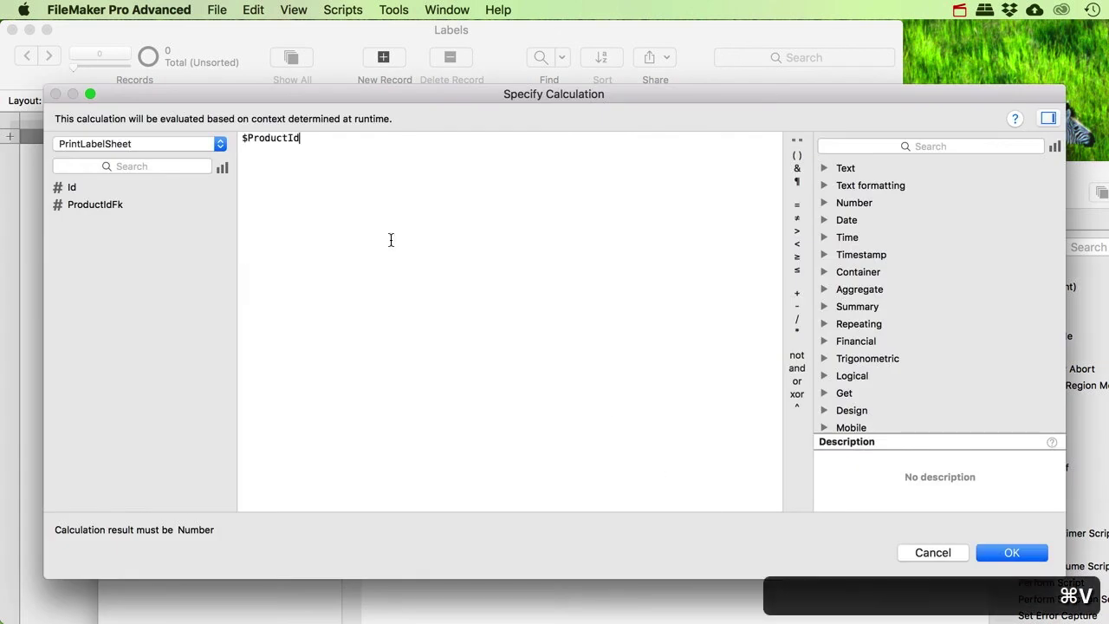
pyautogui.click(1022, 552)
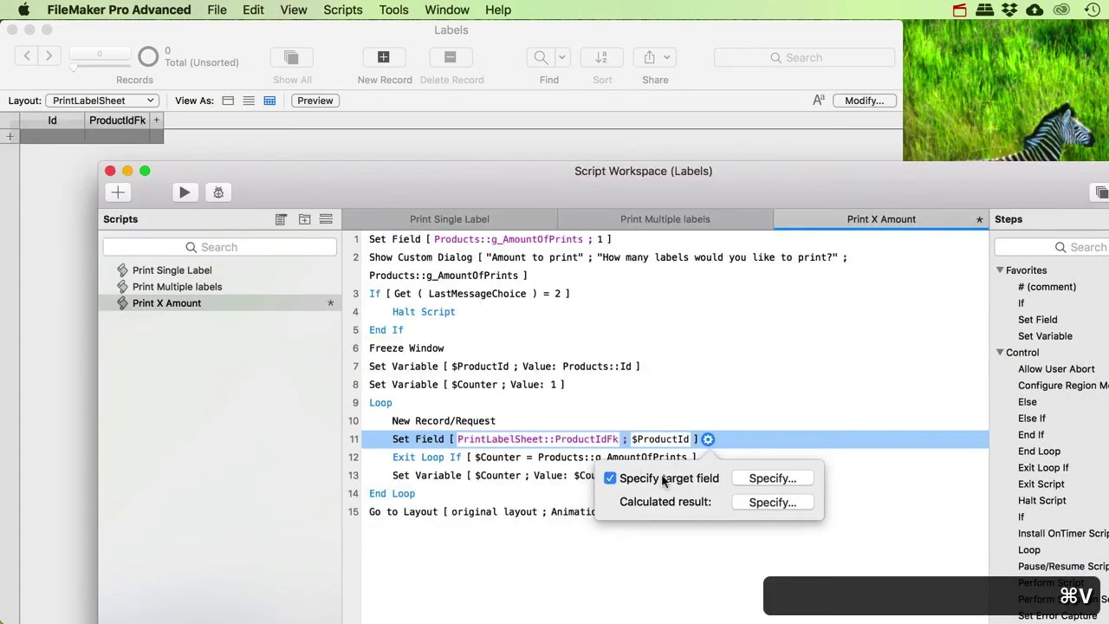
# Save the Print X Amount script, close the Script Workspace and switch to the Products layout
pyautogui.click(433, 458)
pyautogui.click(417, 477)
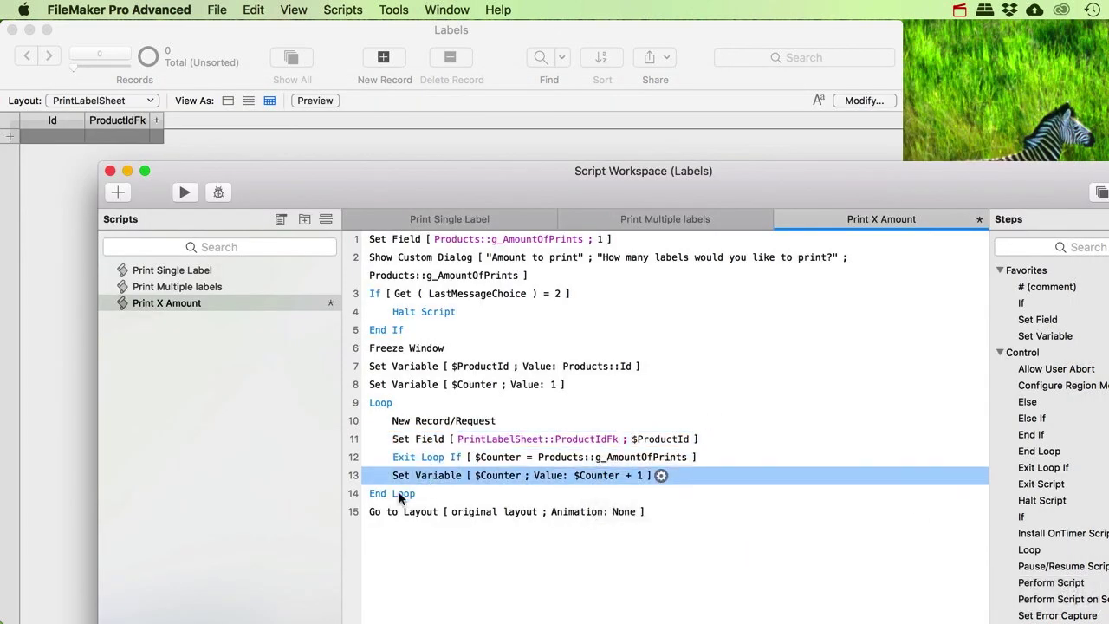
pyautogui.click(401, 493)
pyautogui.click(414, 513)
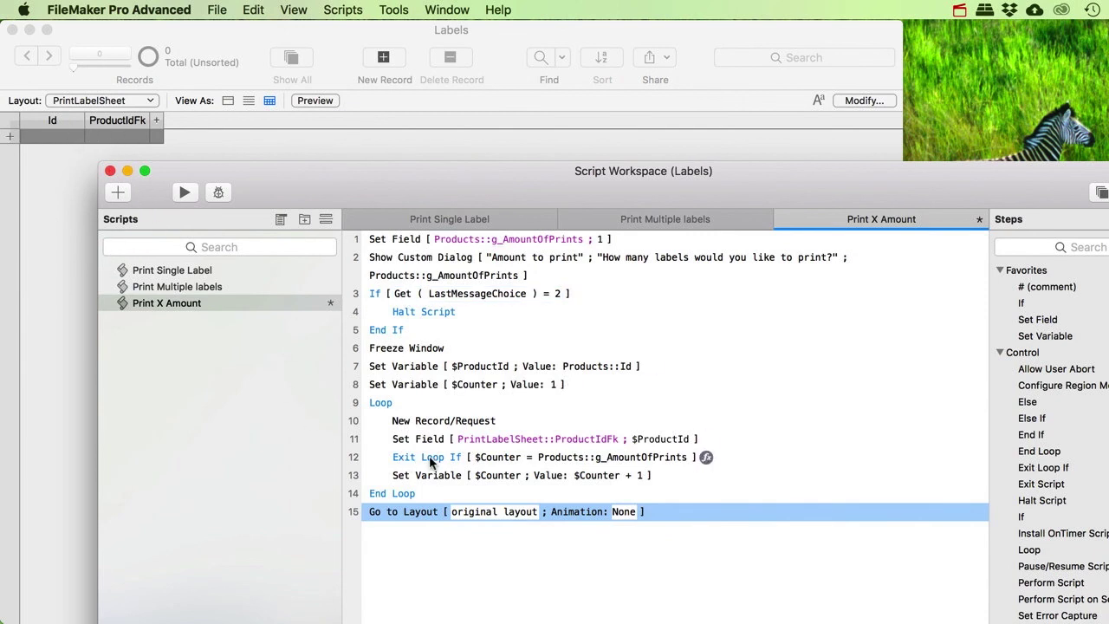
pyautogui.press('super+s')
pyautogui.click(108, 171)
pyautogui.click(92, 101)
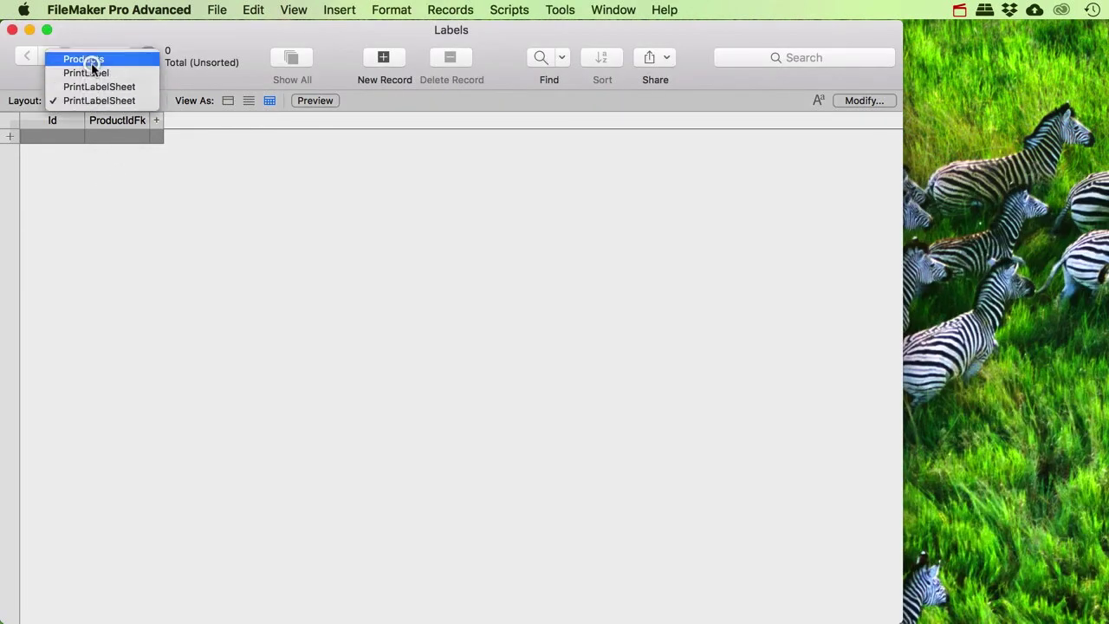
pyautogui.click(87, 59)
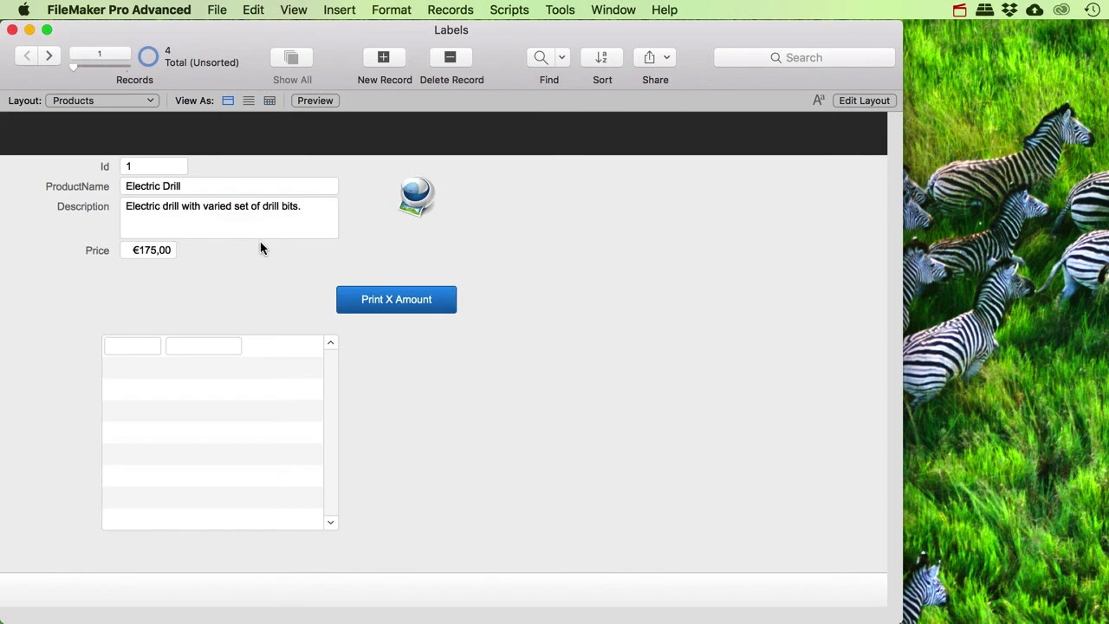
# Assign the Print X Amount script to the Print X Amount button on the Products layout and return to browsing records
pyautogui.click(848, 103)
pyautogui.rightClick(422, 326)
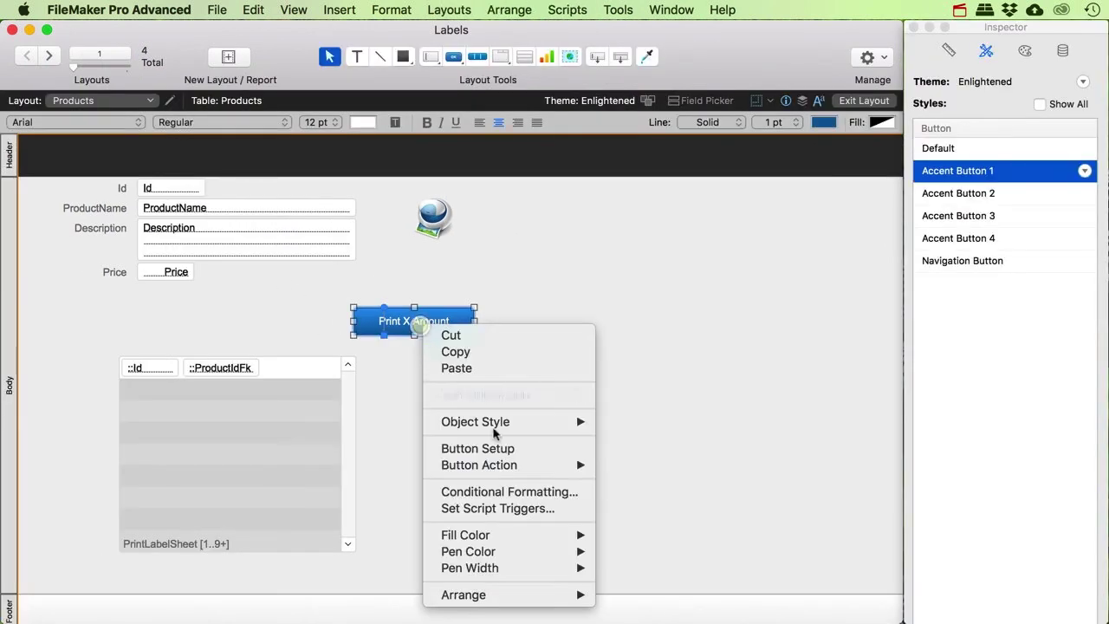
pyautogui.moveTo(531, 465)
pyautogui.click(641, 508)
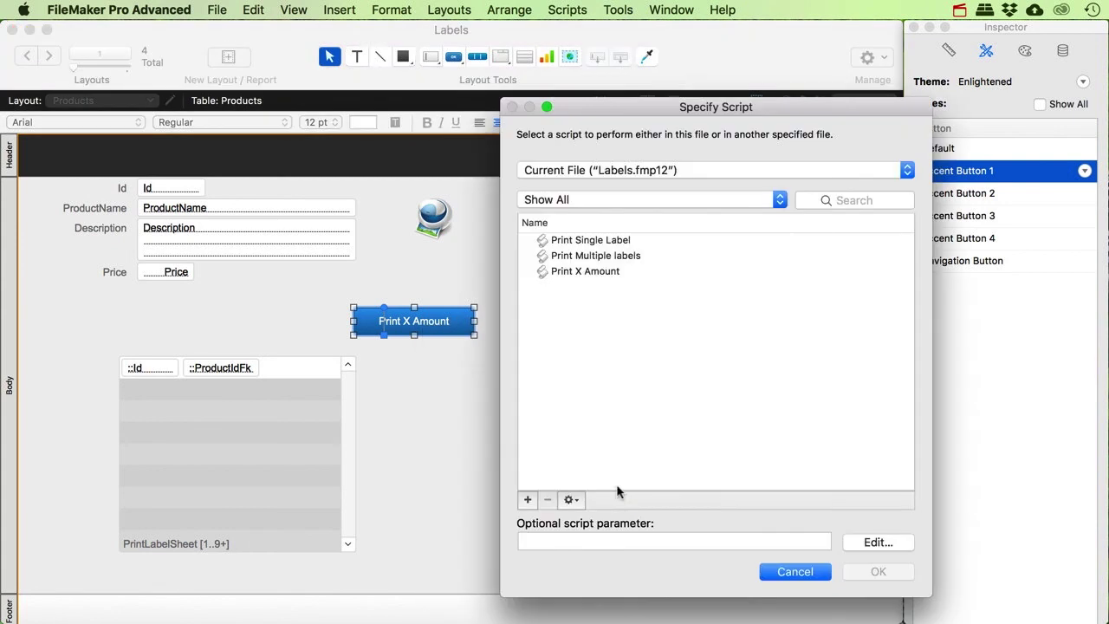
pyautogui.click(586, 272)
pyautogui.click(877, 572)
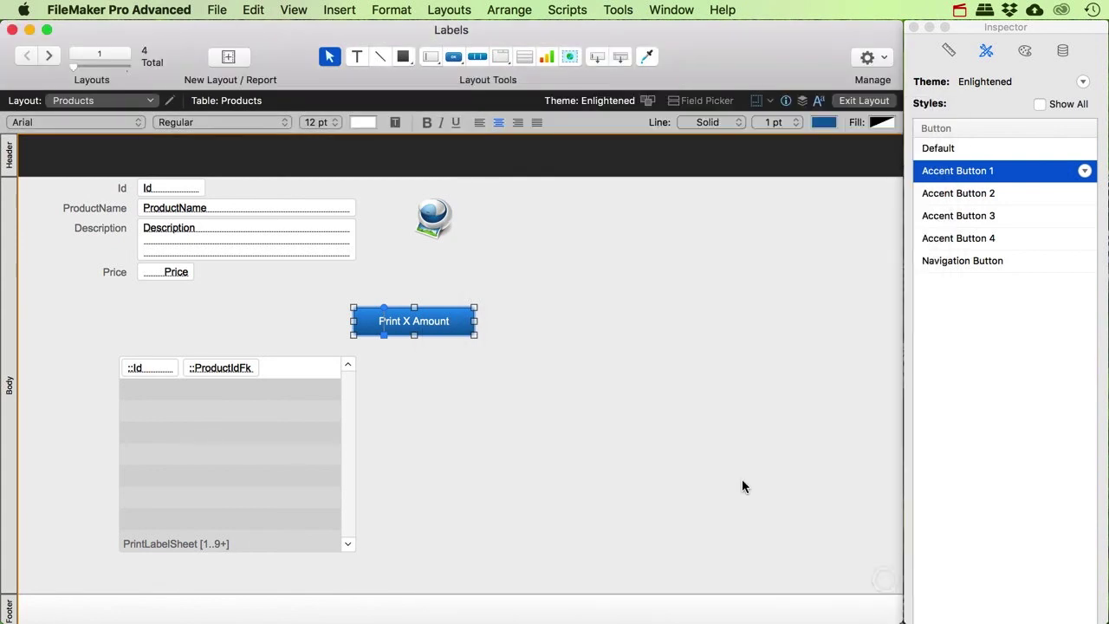
pyautogui.doubleClick(448, 326)
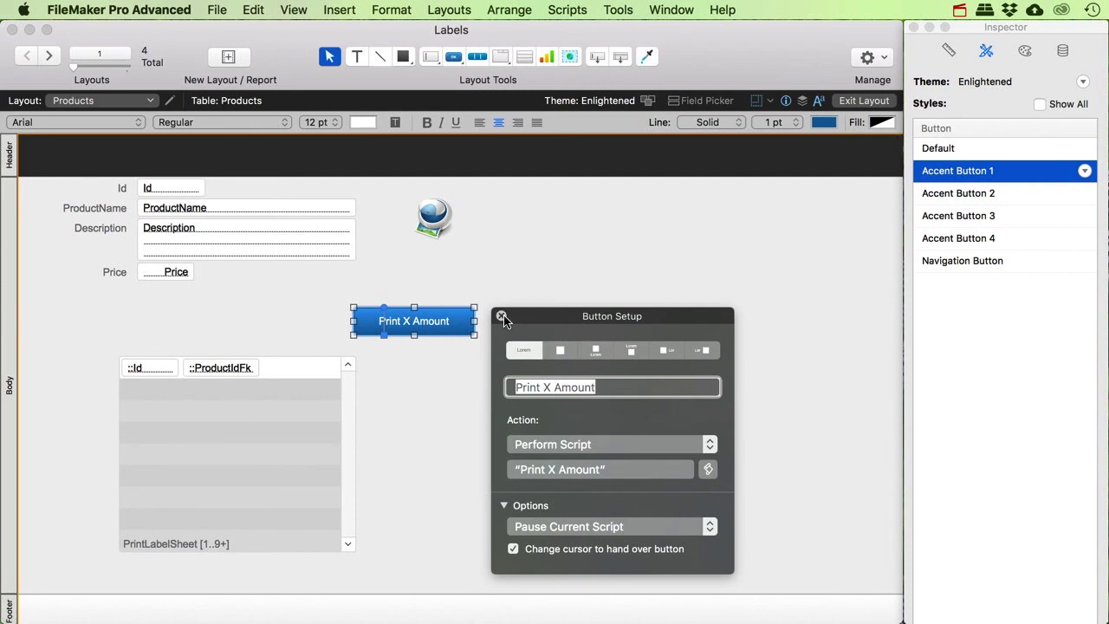
pyautogui.click(504, 319)
pyautogui.click(864, 100)
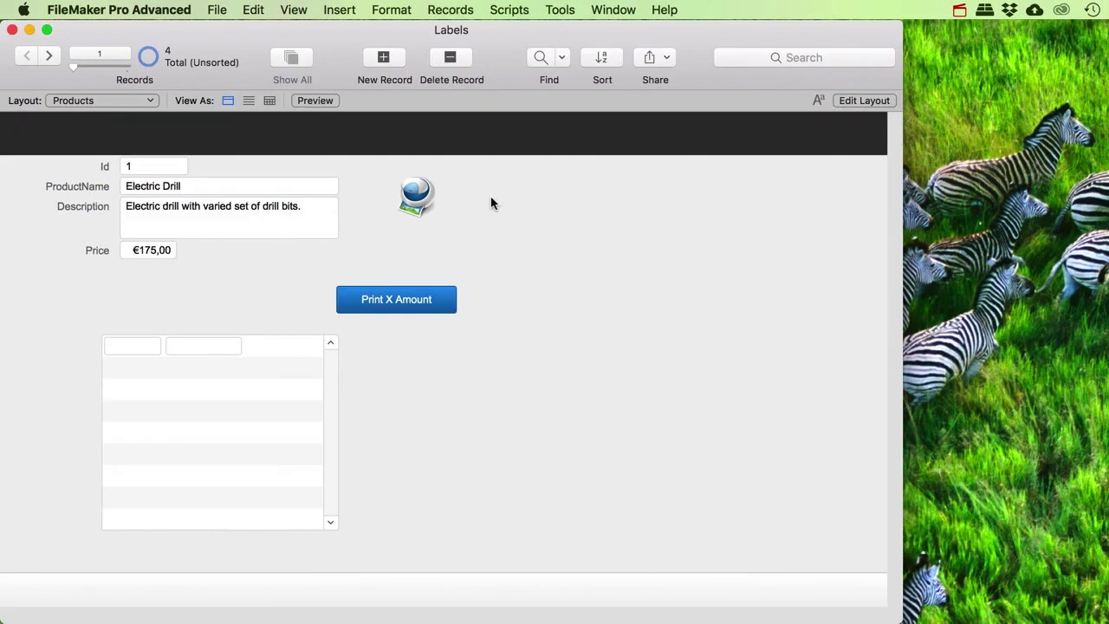
# Enable the Script Debugger and start the script from the Print X Amount button on the Products layout
pyautogui.click(527, 17)
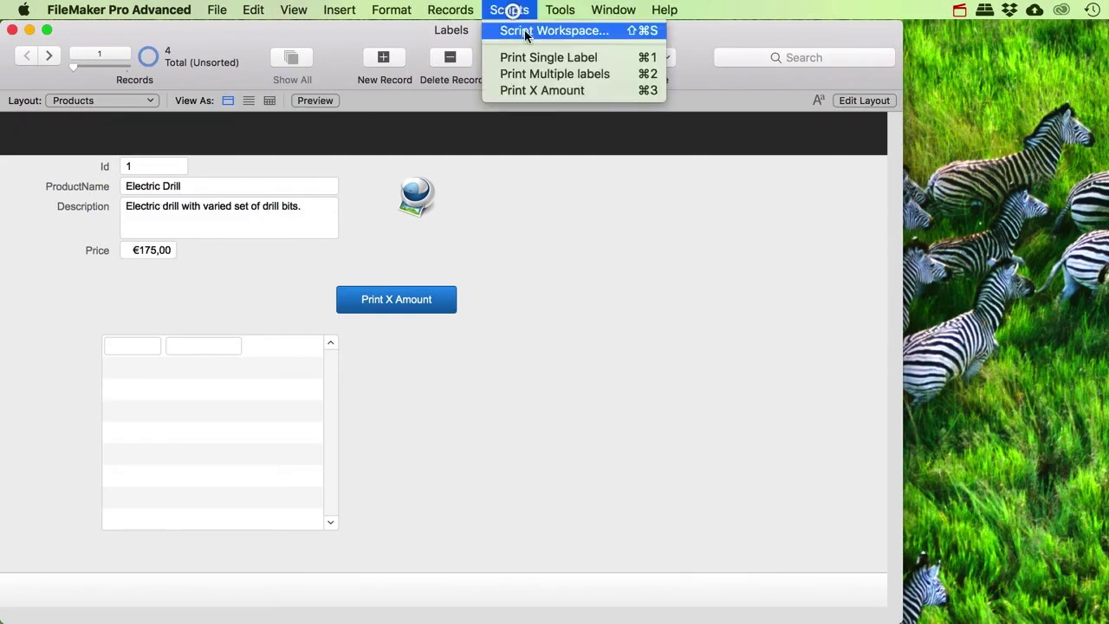
pyautogui.click(564, 31)
pyautogui.click(563, 13)
pyautogui.click(587, 64)
pyautogui.moveTo(353, 277); pyautogui.dragTo(329, 347)
pyautogui.click(376, 303)
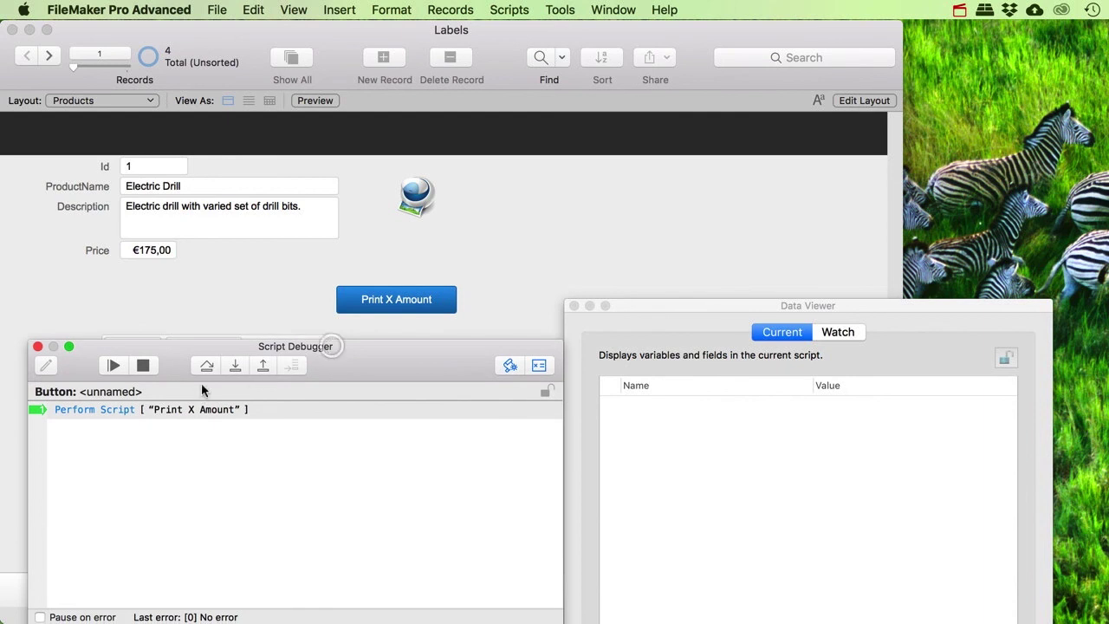
# Step into the Print X Amount script and answer its amount dialog with 5 labels
pyautogui.click(237, 365)
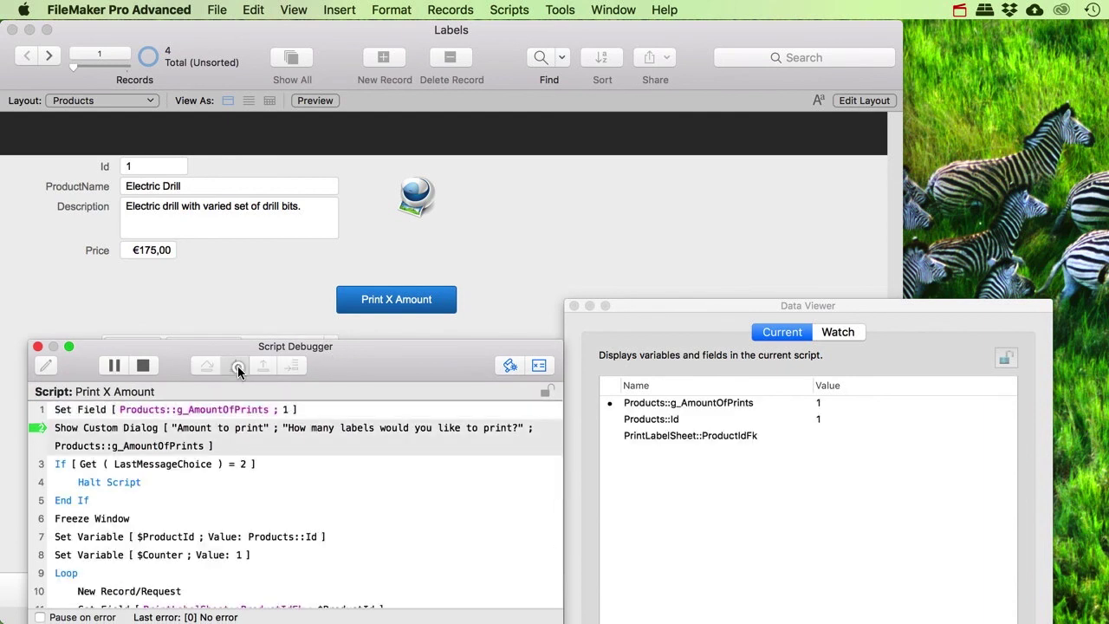
pyautogui.click(238, 366)
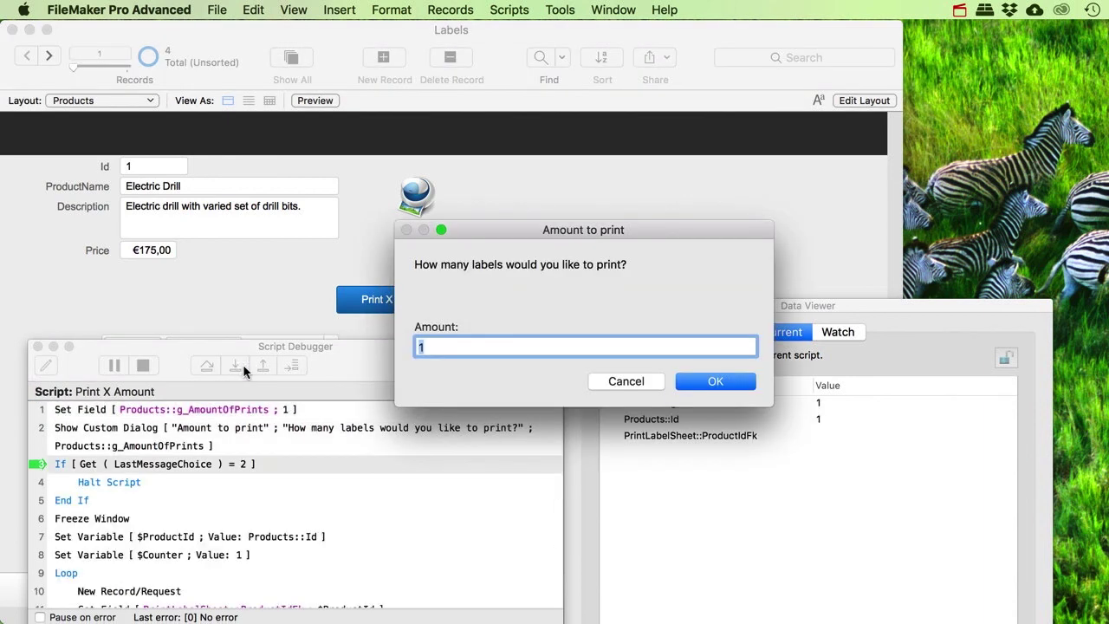
pyautogui.click(715, 383)
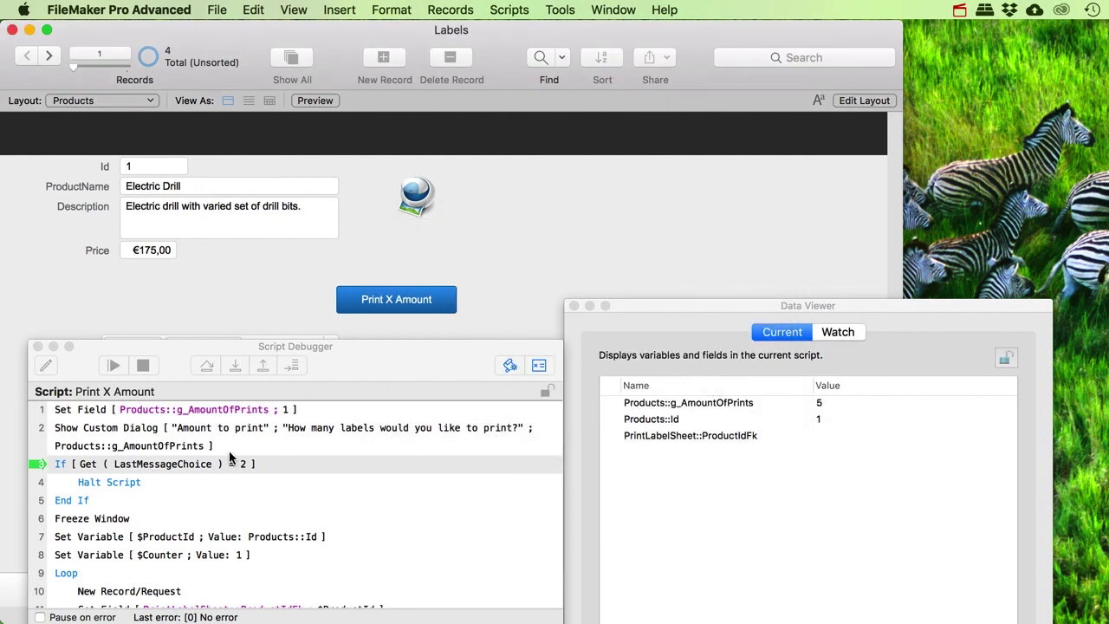
# Step through the script up to the Loop step, checking the $ProductId and $Counter values
pyautogui.scroll(-2, 226, 452)
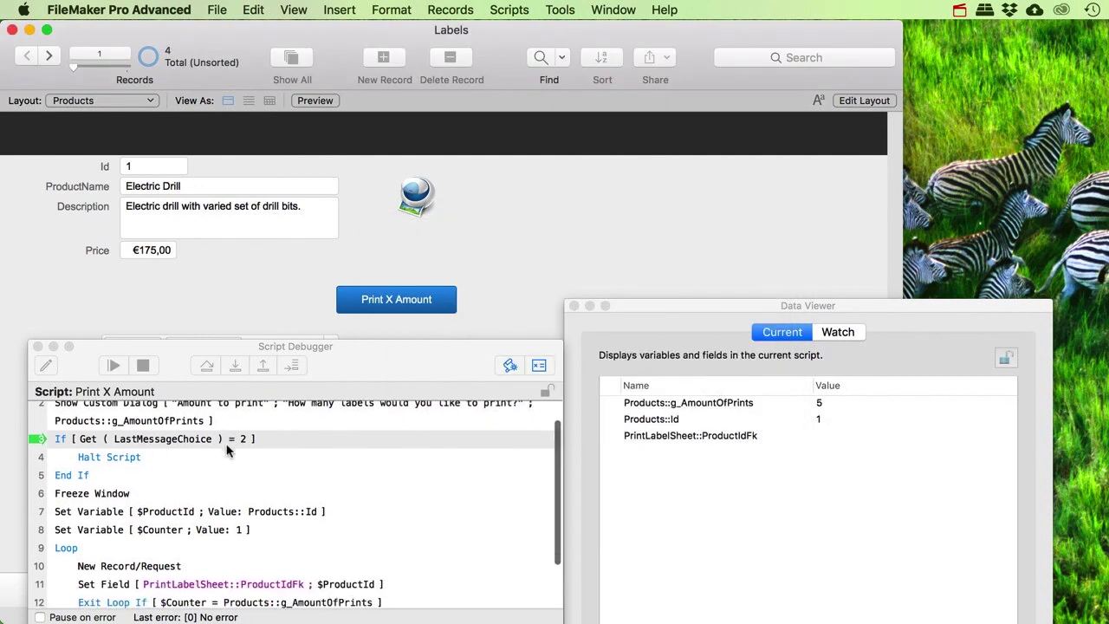
pyautogui.click(235, 365)
pyautogui.click(235, 366)
pyautogui.click(235, 365)
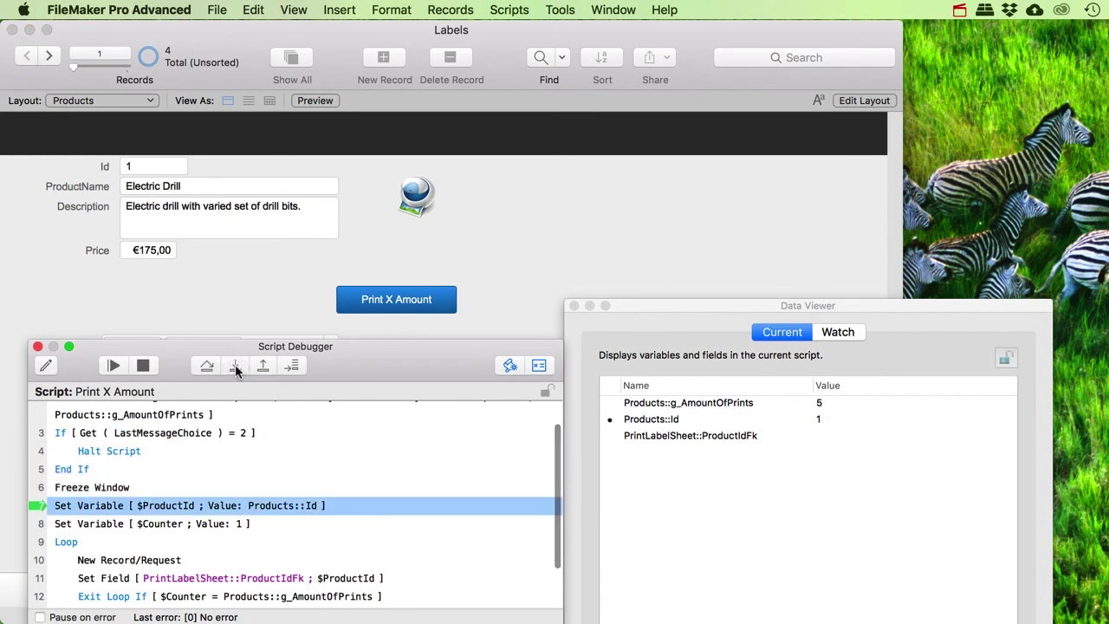
pyautogui.click(234, 365)
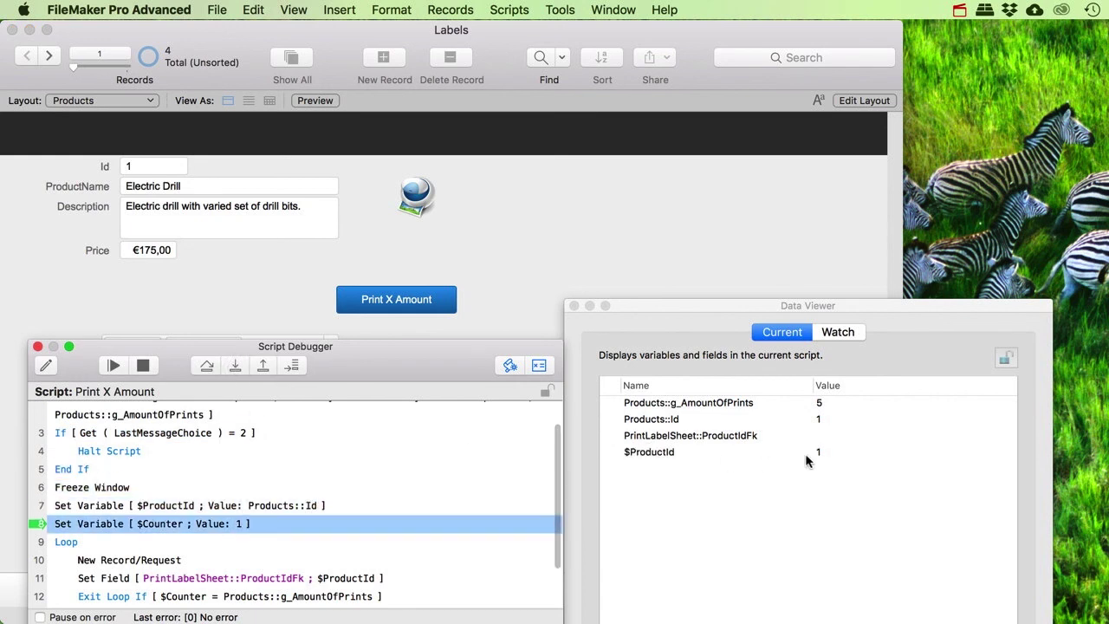
pyautogui.click(235, 366)
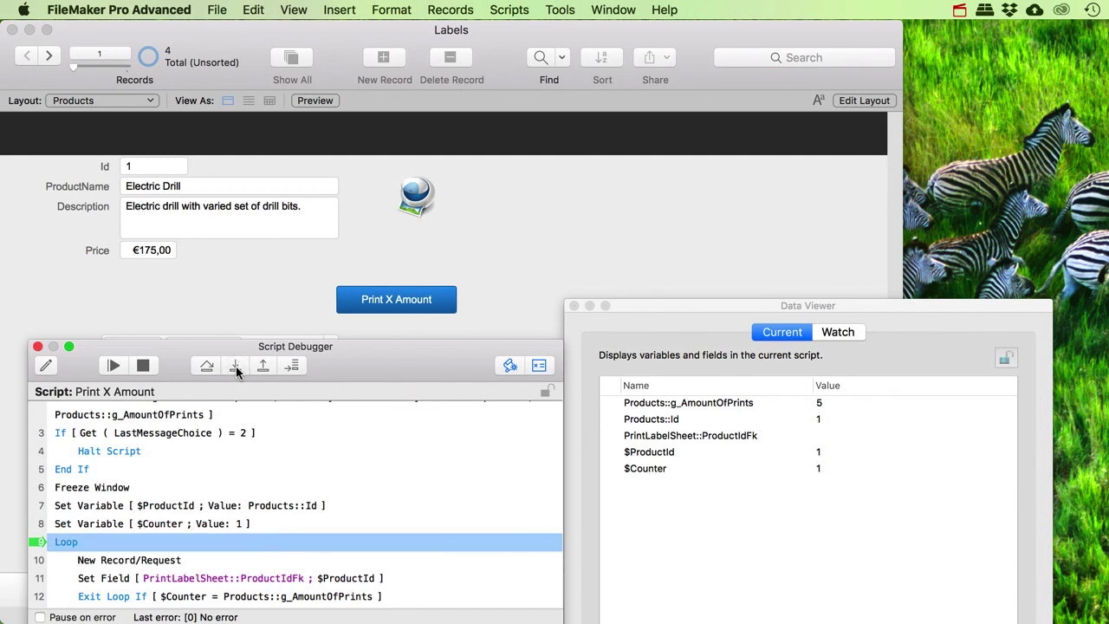
# Review the script steps around the loop in the debugger and halt the running script
pyautogui.scroll(-3, 240, 494)
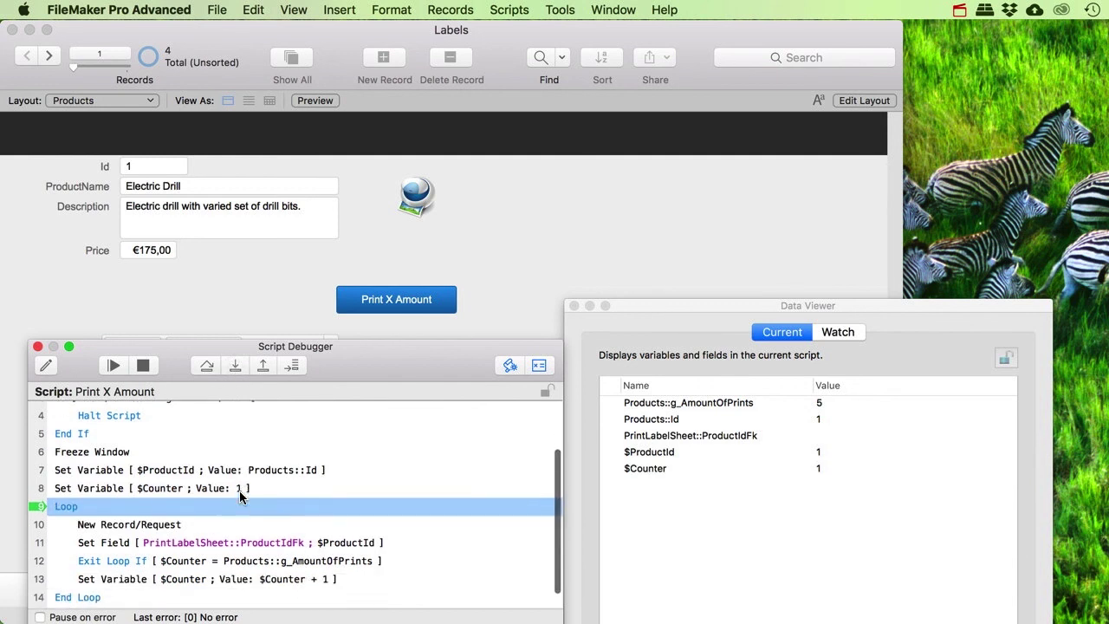
pyautogui.scroll(2, 240, 497)
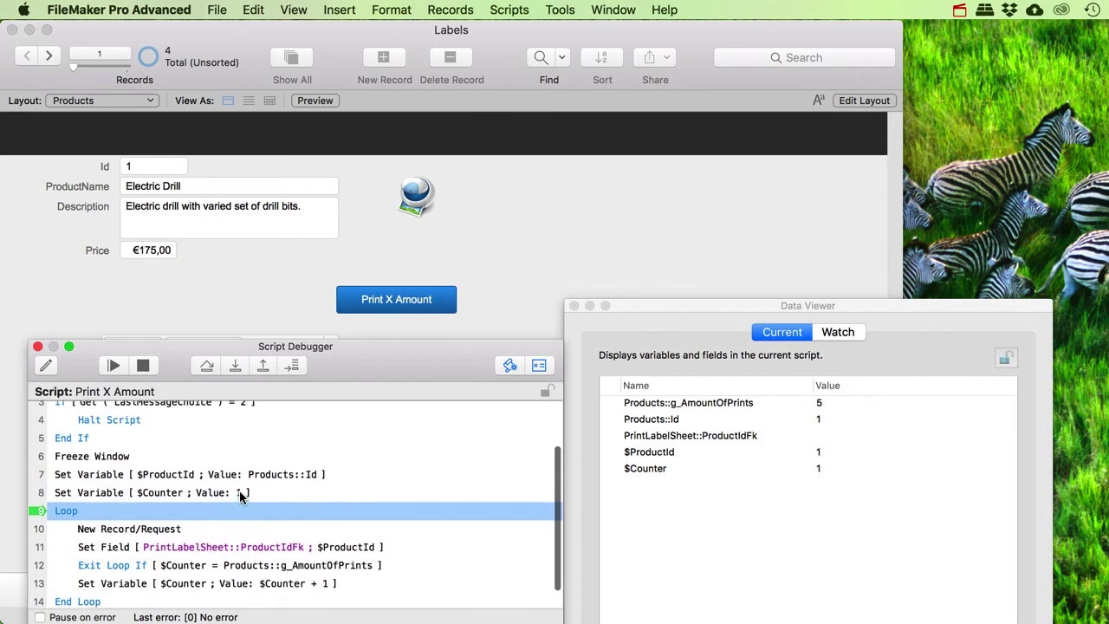
pyautogui.scroll(3, 240, 497)
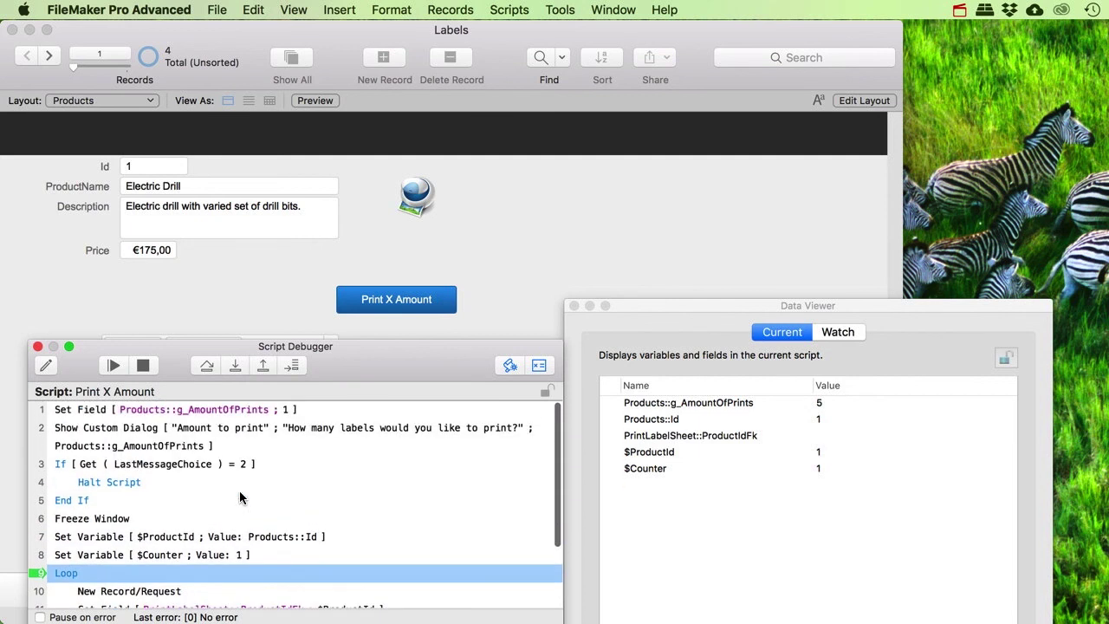
pyautogui.click(143, 366)
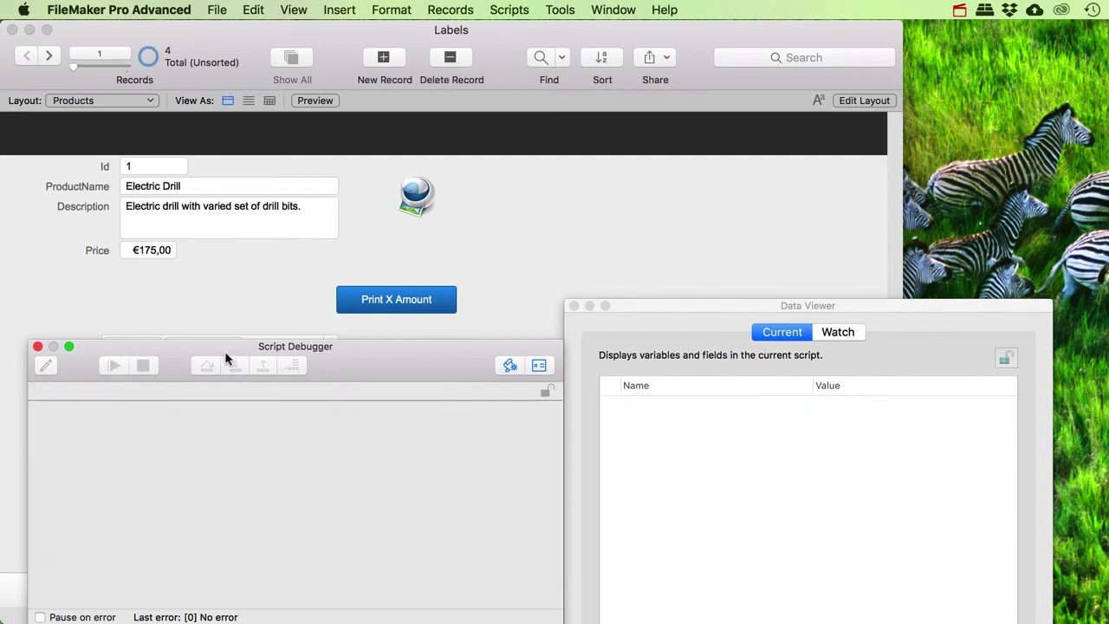
# Reopen the Script Workspace and move the Script Debugger window clear of the Print X Amount steps
pyautogui.click(509, 9)
pyautogui.click(525, 302)
pyautogui.moveTo(434, 170); pyautogui.dragTo(399, 93)
pyautogui.moveTo(391, 360); pyautogui.dragTo(407, 564)
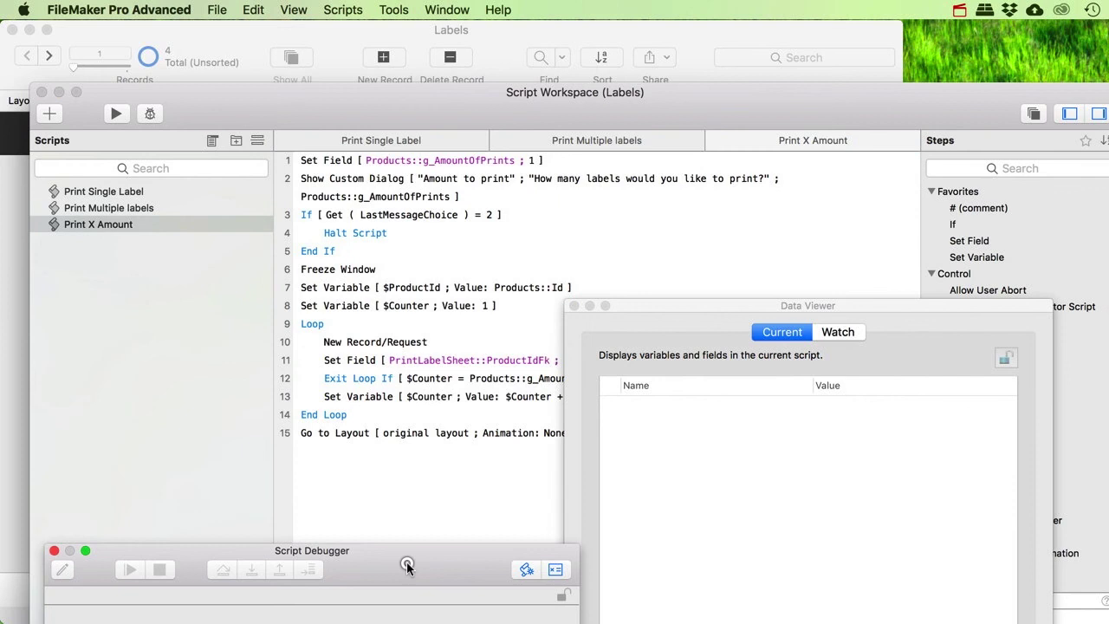
# Insert a Go to Layout step between the $Counter Set Variable step and the Loop
pyautogui.click(337, 270)
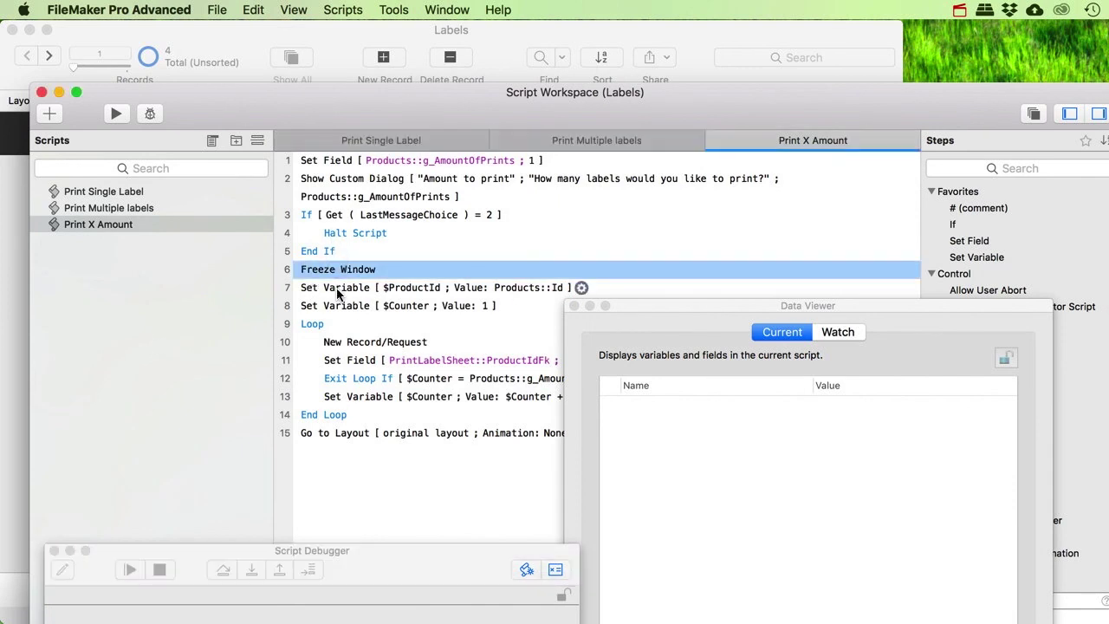
pyautogui.click(336, 287)
pyautogui.click(343, 308)
pyautogui.press('Return')
pyautogui.write('Go To L')
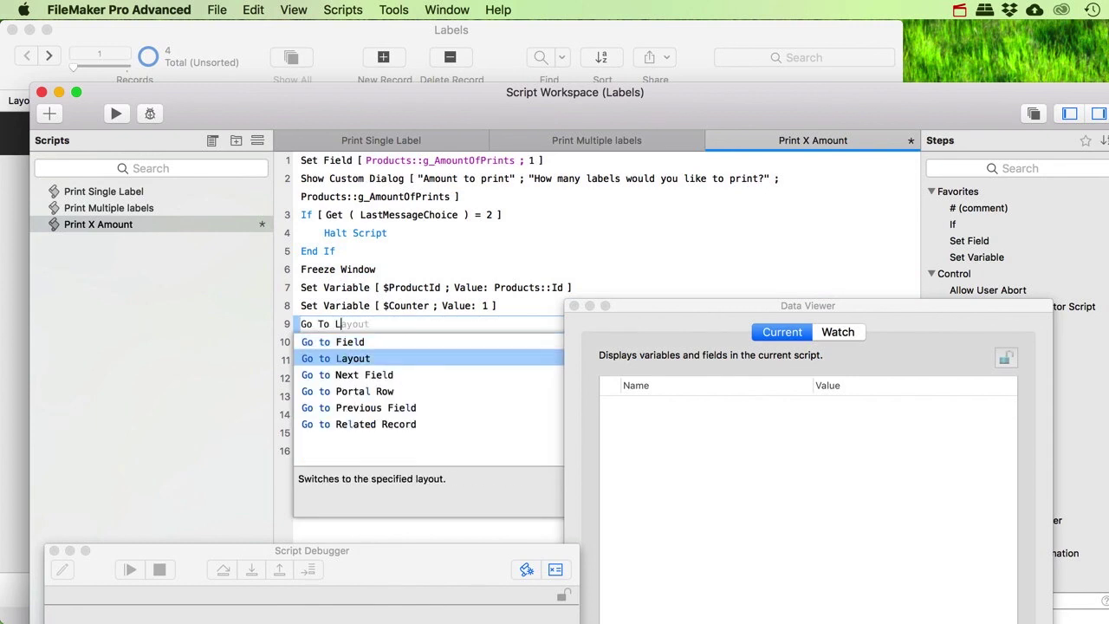
pyautogui.press('Return')
pyautogui.press('Return')
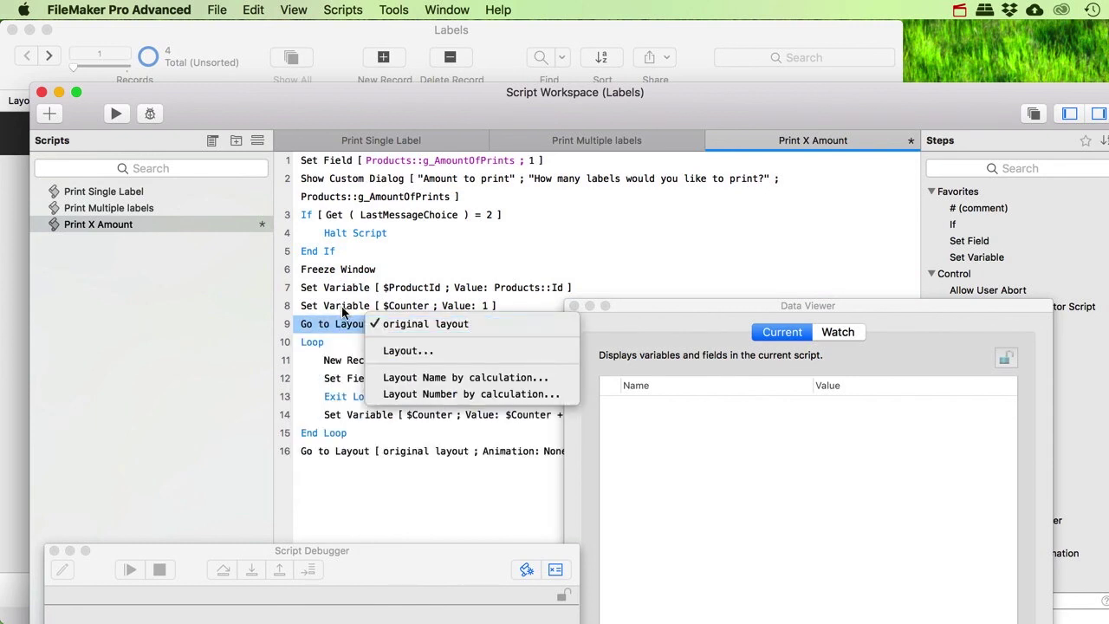
# Point the new Go to Layout step at the PrintLabelSheet layout based on the PrintLabelSheet table and save the script
pyautogui.click(394, 355)
pyautogui.click(364, 263)
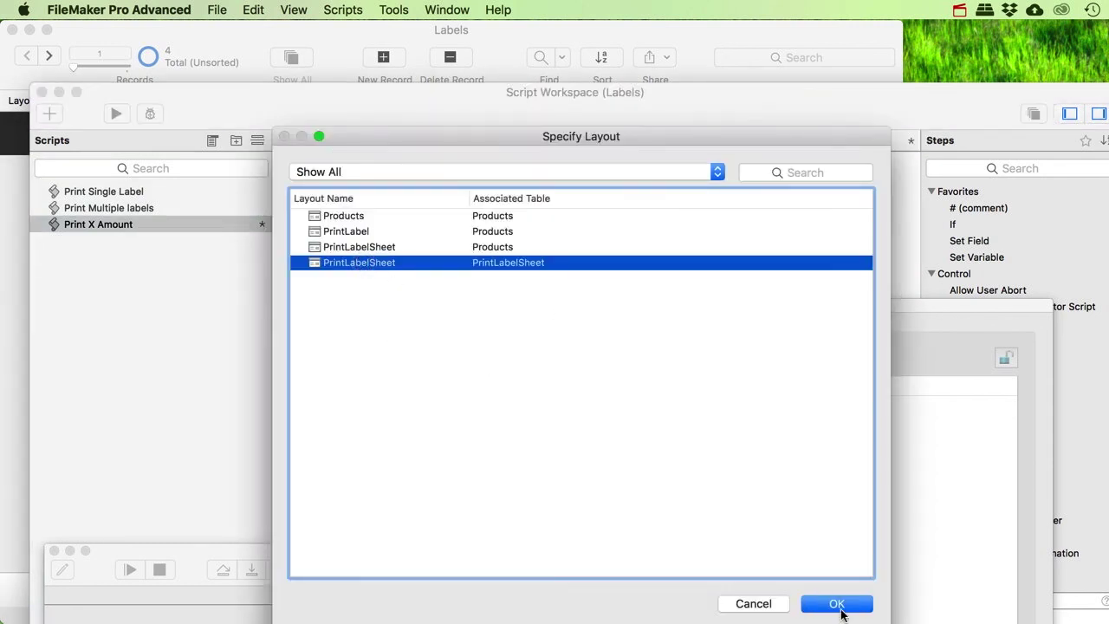
pyautogui.click(851, 604)
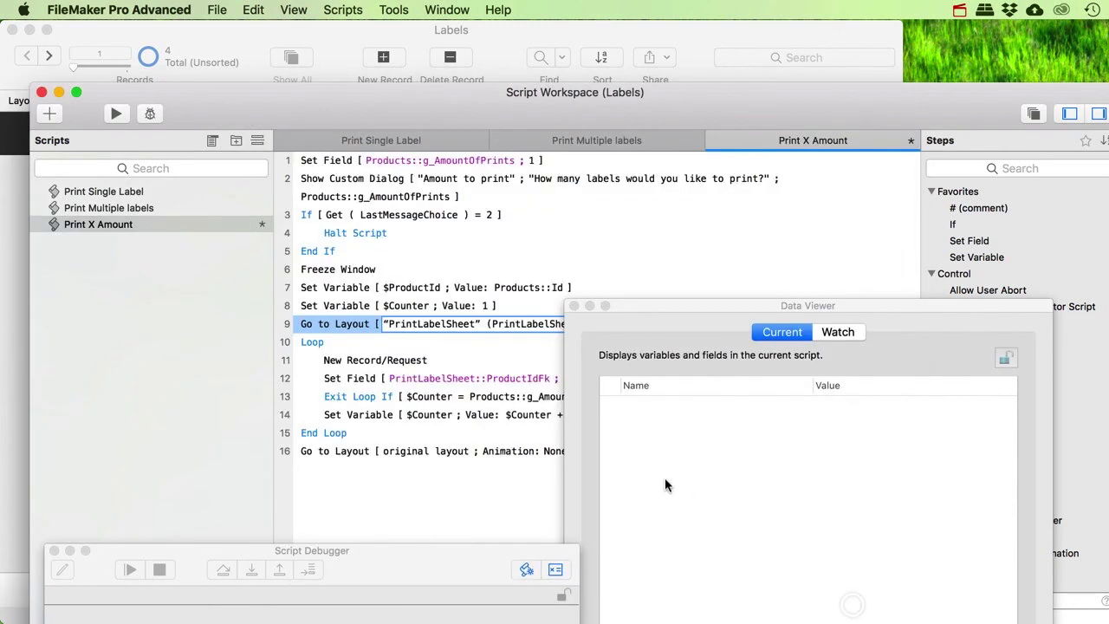
pyautogui.click(344, 360)
pyautogui.press('super+s')
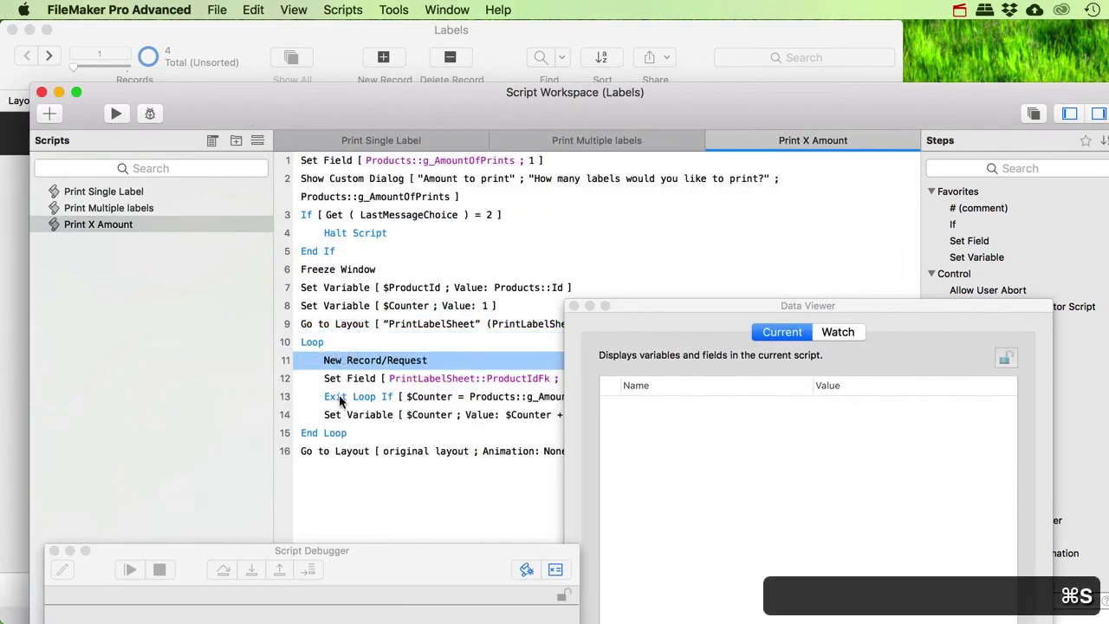
pyautogui.click(338, 291)
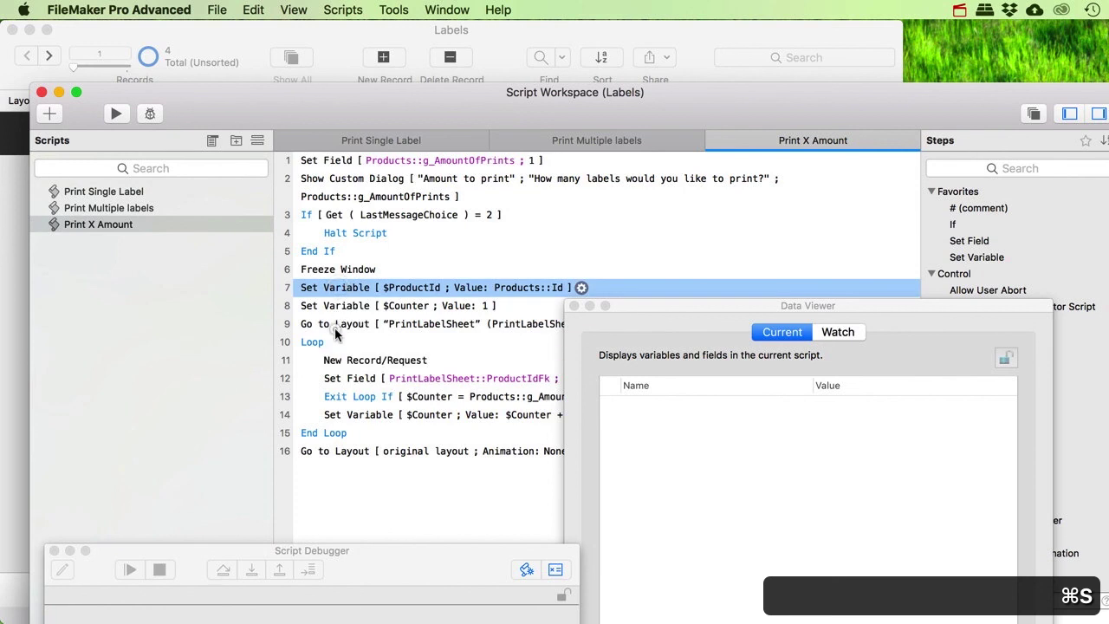
pyautogui.click(336, 326)
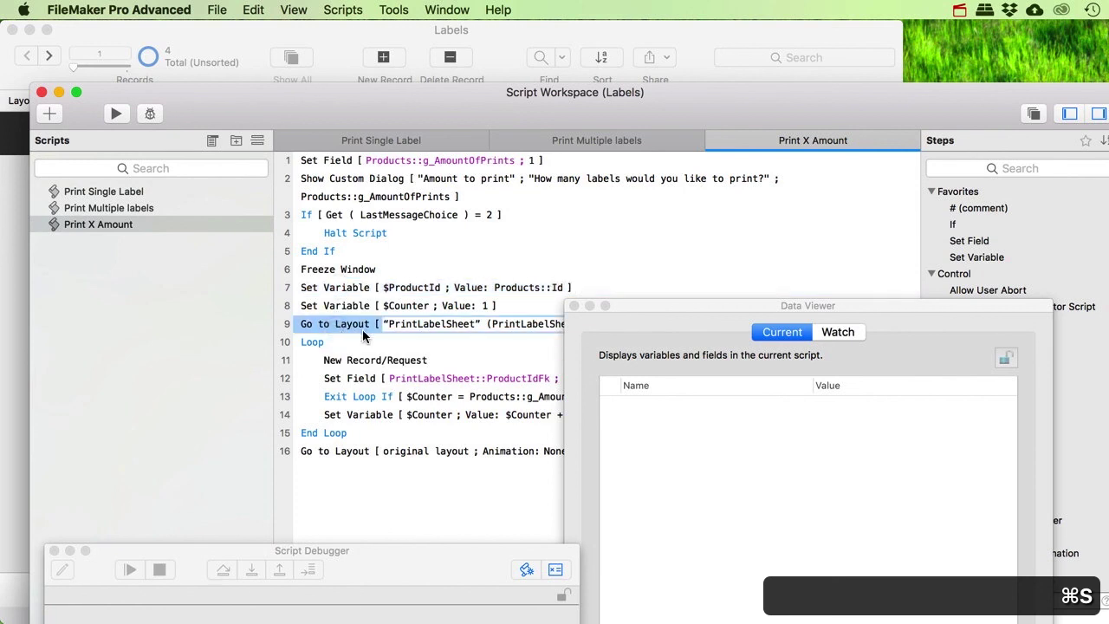
# Close the Script Workspace, run Print X Amount for the Electric Drill in the debugger, and request 5 labels
pyautogui.click(42, 92)
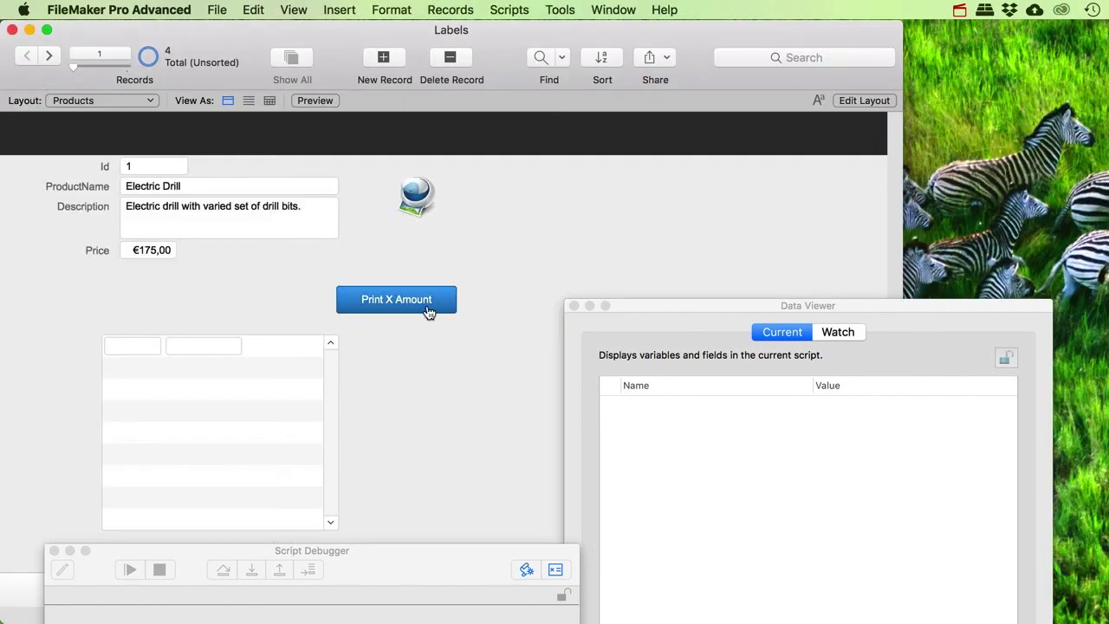
pyautogui.click(425, 314)
pyautogui.moveTo(380, 549); pyautogui.dragTo(373, 362)
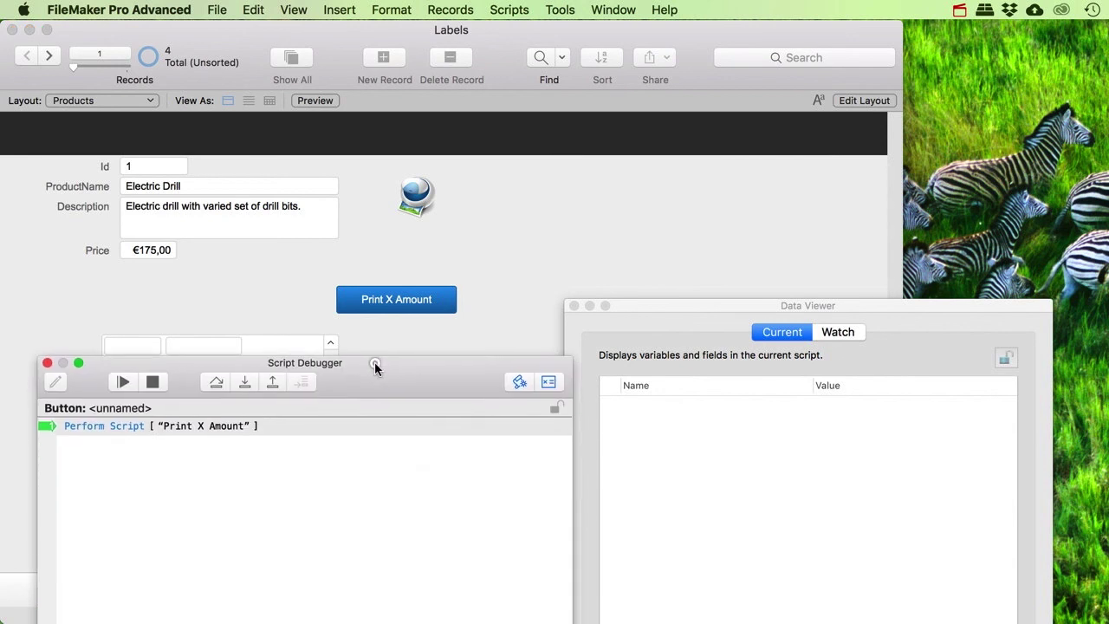
pyautogui.click(245, 384)
pyautogui.write('5')
pyautogui.click(701, 381)
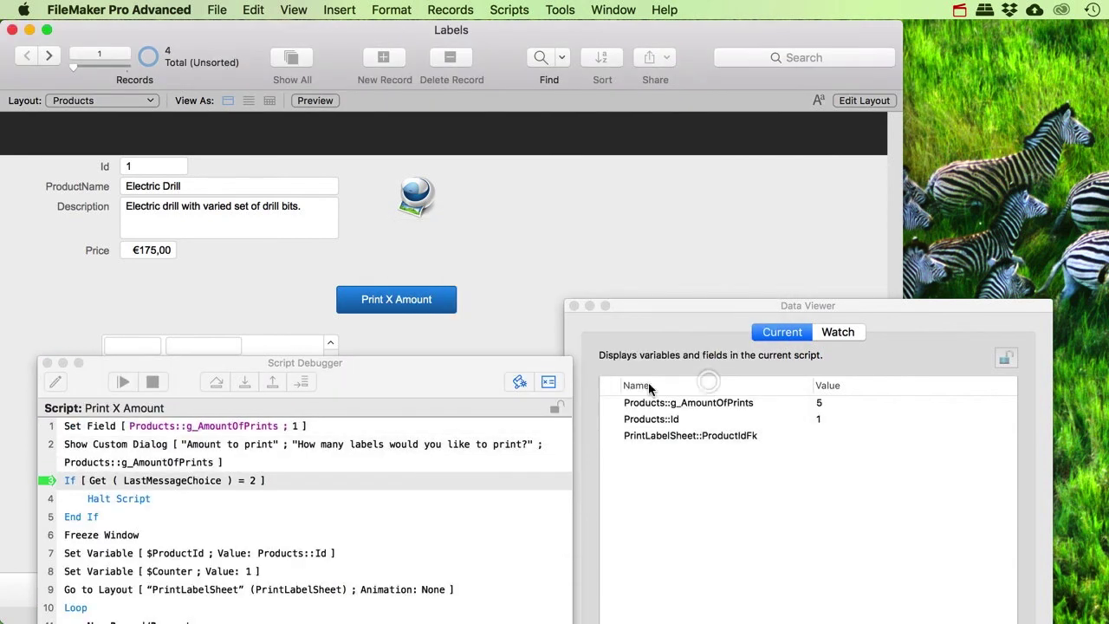
# Step through the script from the dialog-choice check through the Go to Layout step that opens PrintLabelSheet
pyautogui.click(246, 383)
pyautogui.click(246, 382)
pyautogui.click(246, 382)
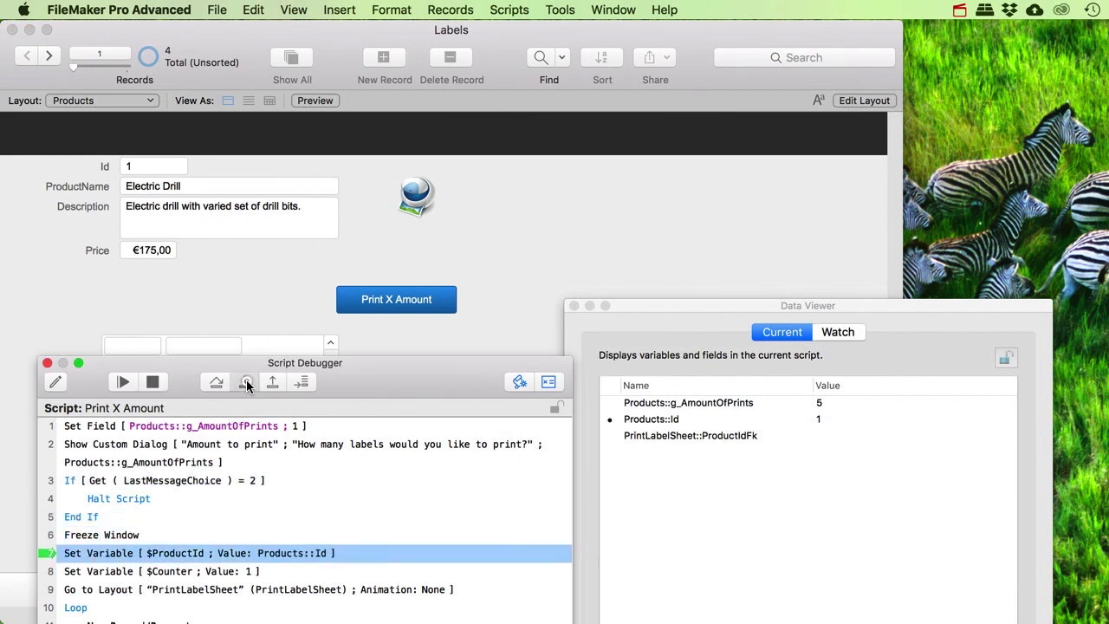
pyautogui.click(246, 382)
pyautogui.click(246, 382)
pyautogui.scroll(-3, 275, 427)
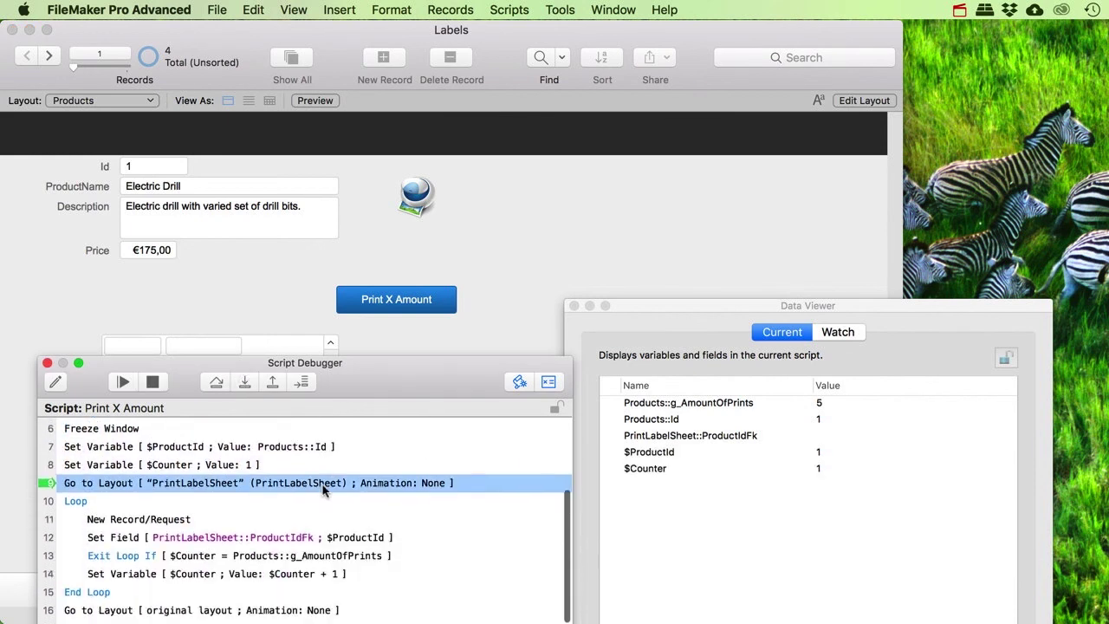
pyautogui.click(246, 383)
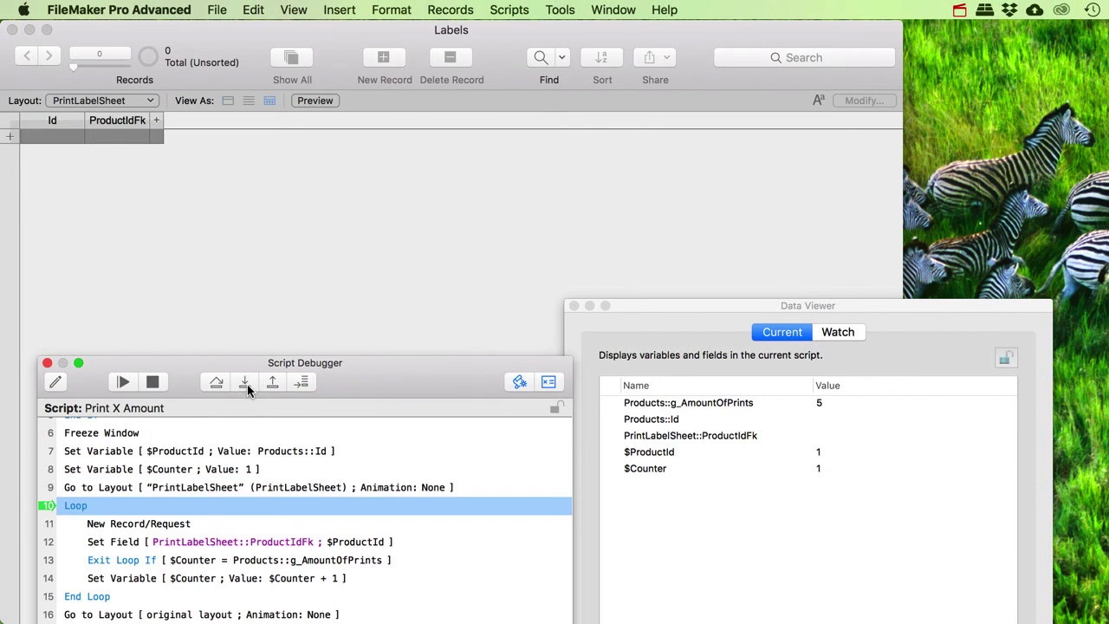
# Step through the first loop pass, creating a PrintLabelSheet record, filling its ProductIdFk and incrementing $Counter
pyautogui.click(245, 381)
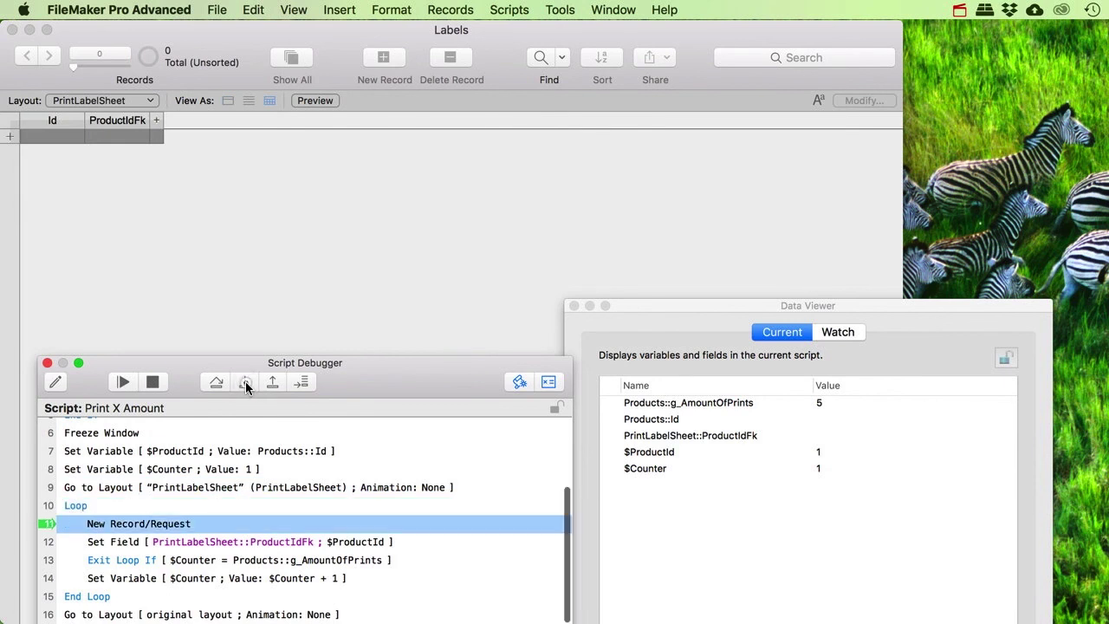
pyautogui.click(245, 381)
pyautogui.click(246, 382)
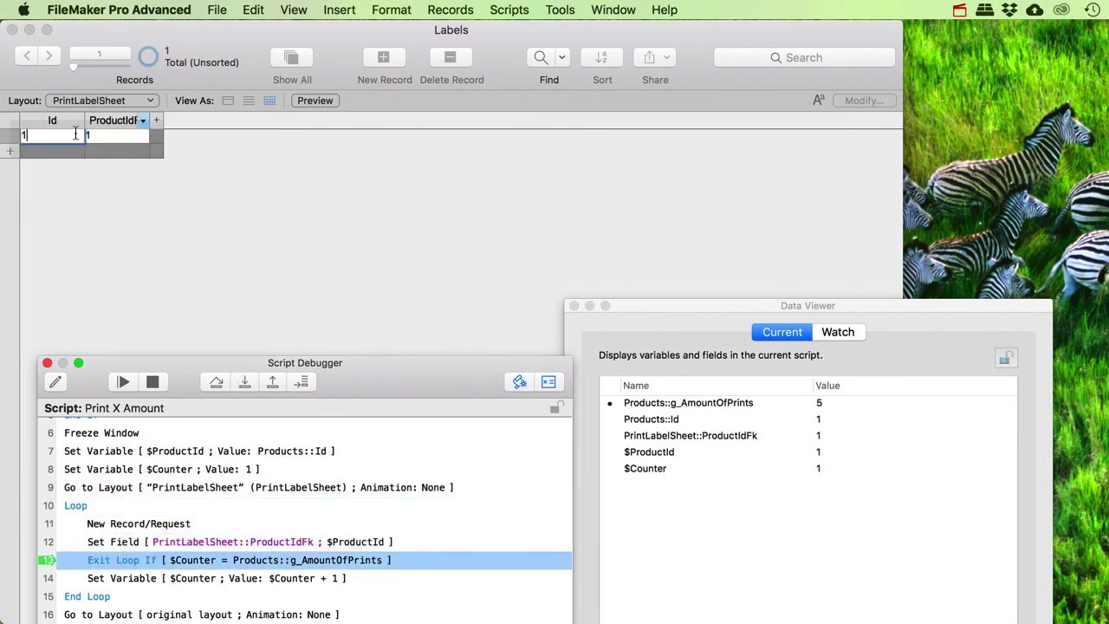
pyautogui.click(245, 381)
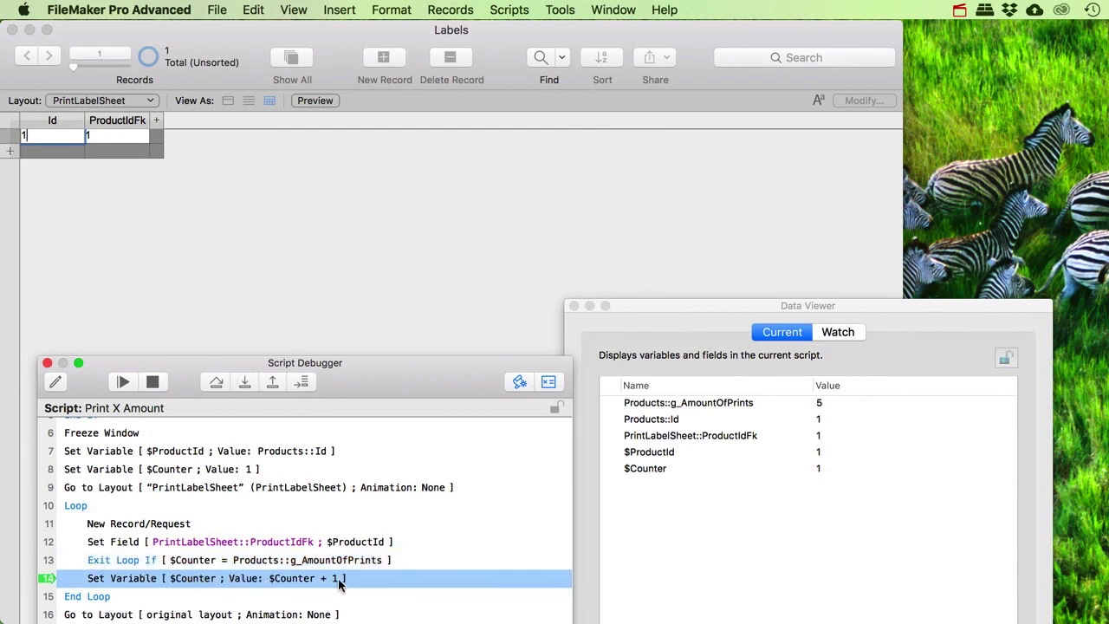
pyautogui.click(246, 382)
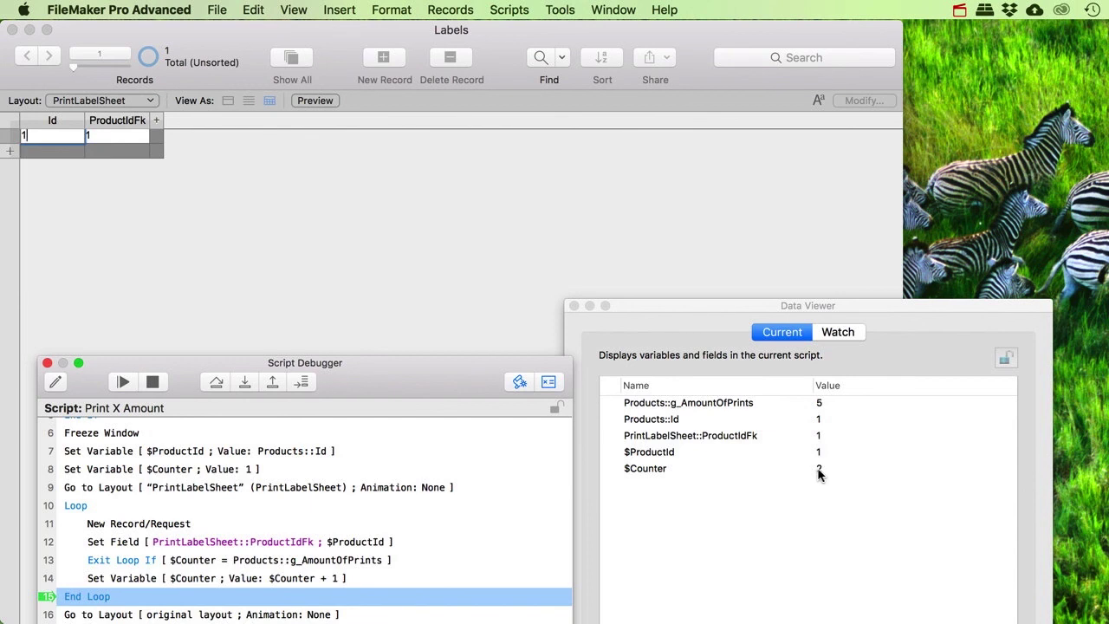
pyautogui.click(246, 382)
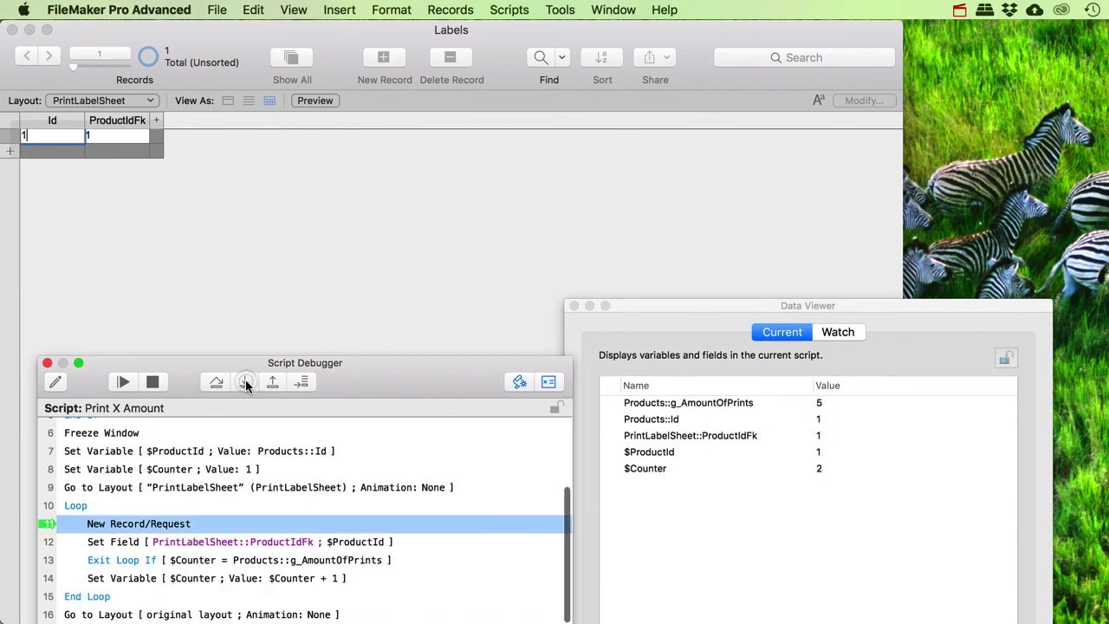
# Step through the remaining loop passes until the script ends, and close the Script Debugger and Data Viewer
pyautogui.click(246, 382)
pyautogui.click(246, 382)
pyautogui.click(246, 382)
pyautogui.click(246, 382)
pyautogui.click(246, 382)
pyautogui.click(246, 382)
pyautogui.click(246, 382)
pyautogui.click(246, 382)
pyautogui.click(246, 382)
pyautogui.click(246, 382)
pyautogui.click(246, 382)
pyautogui.click(246, 382)
pyautogui.click(246, 382)
pyautogui.click(246, 382)
pyautogui.click(246, 382)
pyautogui.click(246, 382)
pyautogui.click(246, 382)
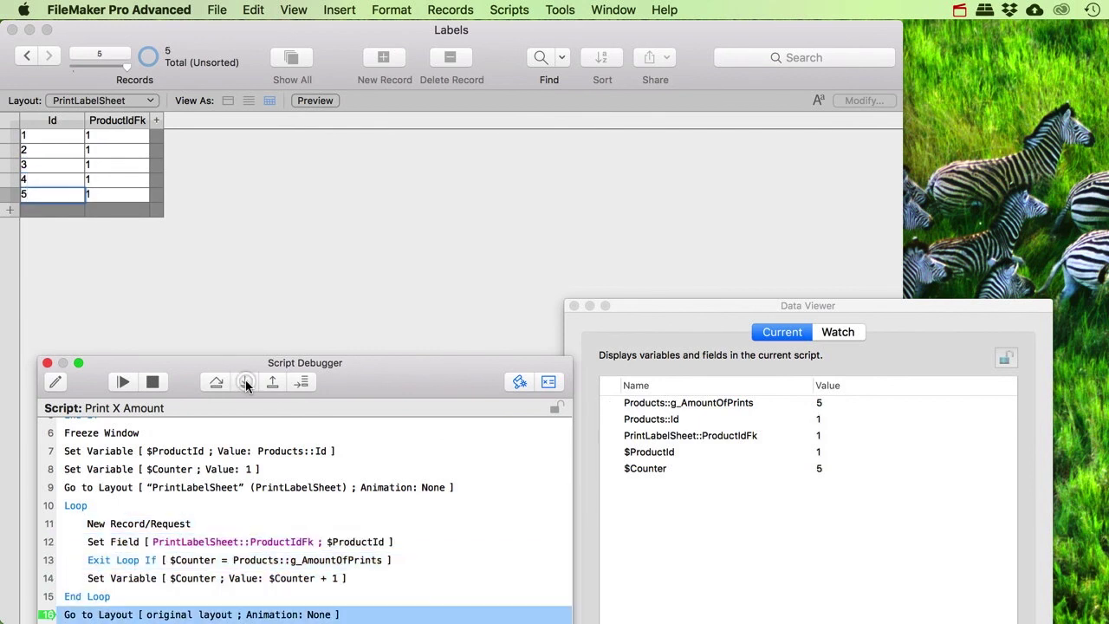
pyautogui.click(245, 381)
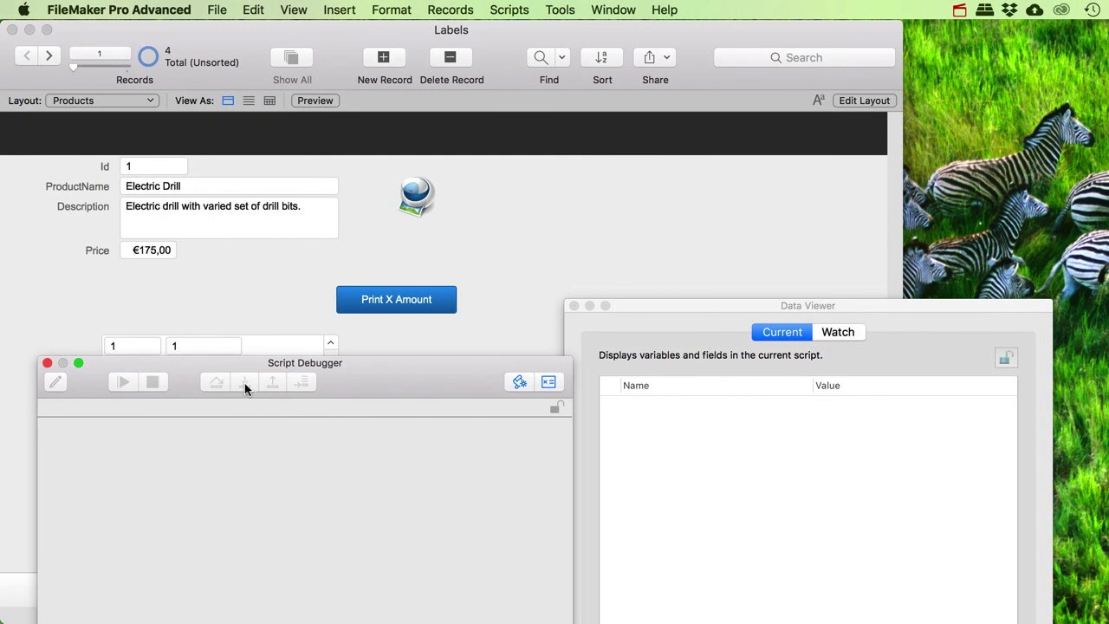
pyautogui.click(46, 363)
pyautogui.click(572, 307)
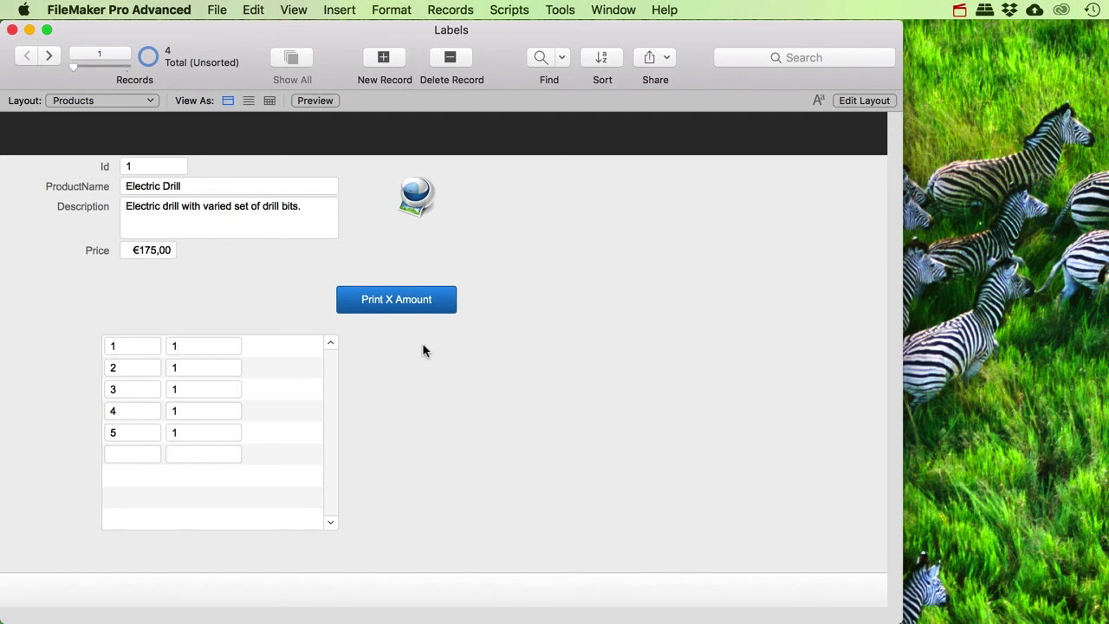
# Run Print X Amount on the Pneumatic punch record with an amount of 3 labels
pyautogui.click(405, 305)
pyautogui.click(49, 57)
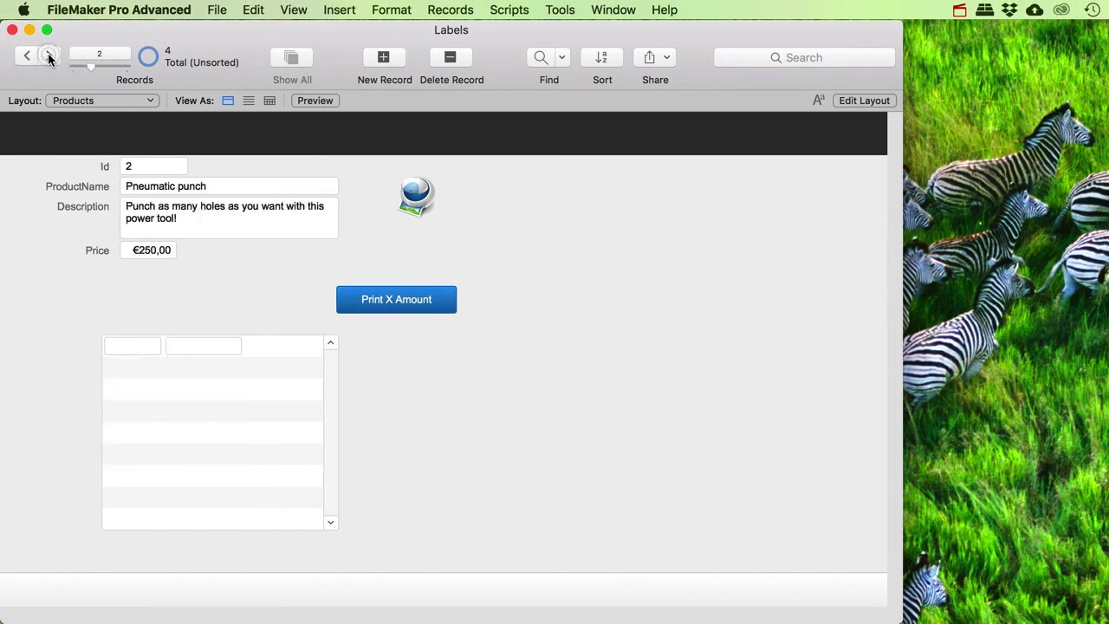
pyautogui.click(424, 306)
pyautogui.write('3')
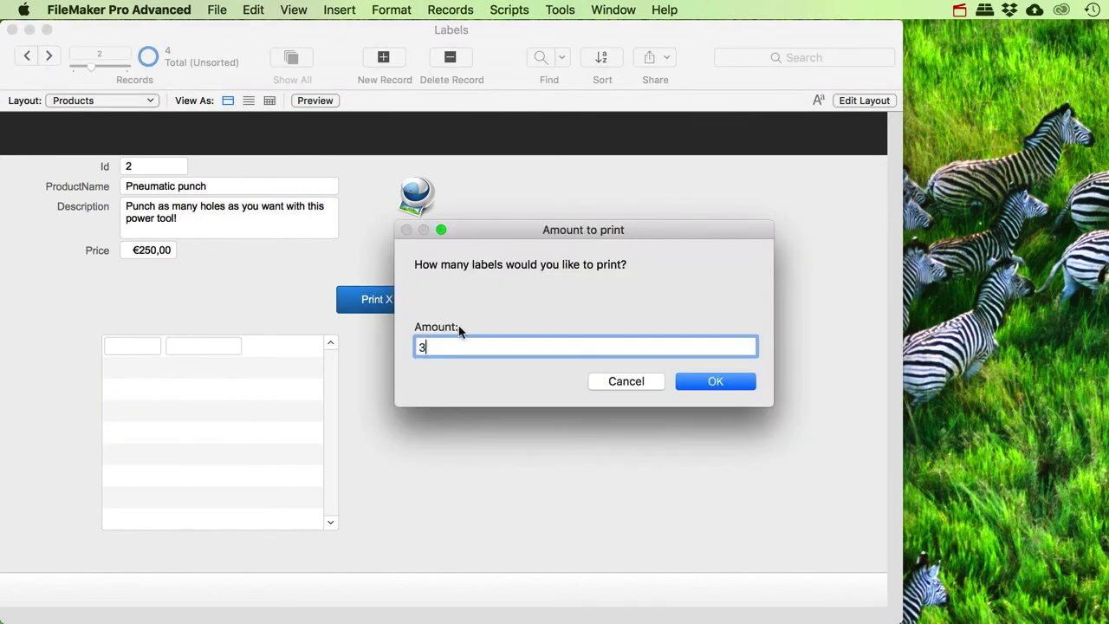
pyautogui.click(702, 380)
# Go to the Circular Saw record and run Print X Amount for 7 labels
pyautogui.click(51, 57)
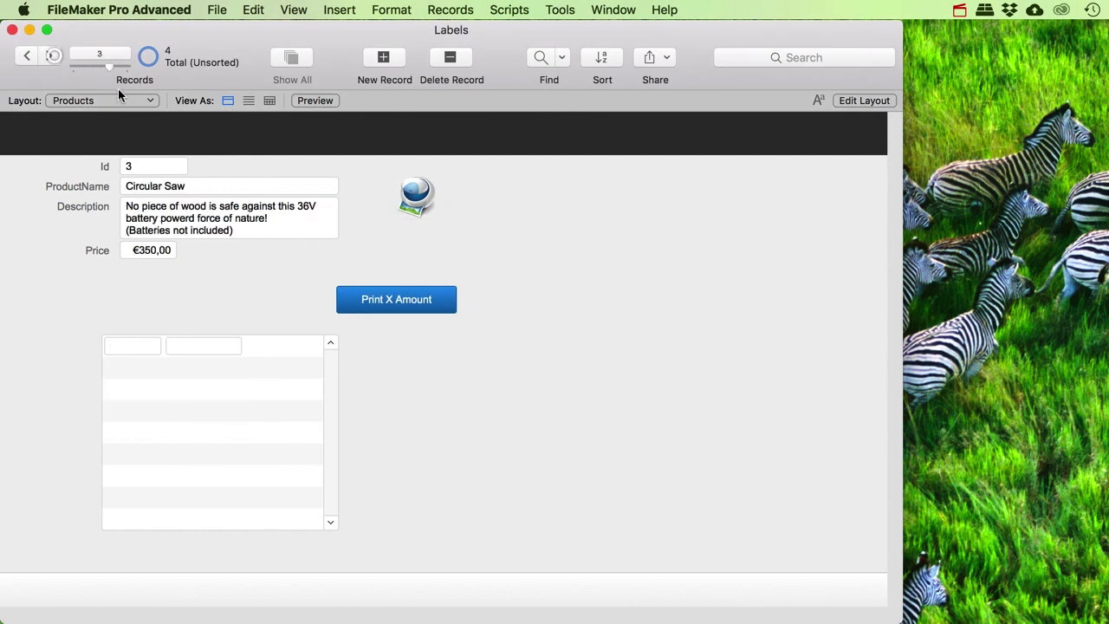
pyautogui.click(414, 305)
pyautogui.write('7')
pyautogui.click(712, 381)
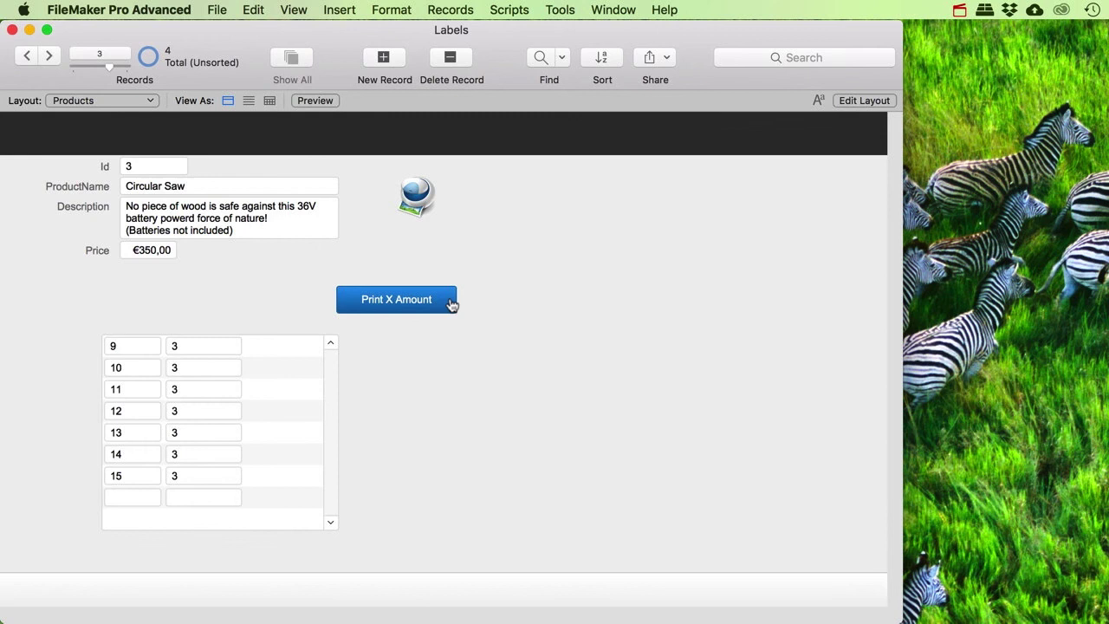
# Go to the Chainsaw record and run Print X Amount for 4 labels
pyautogui.click(49, 56)
pyautogui.click(362, 299)
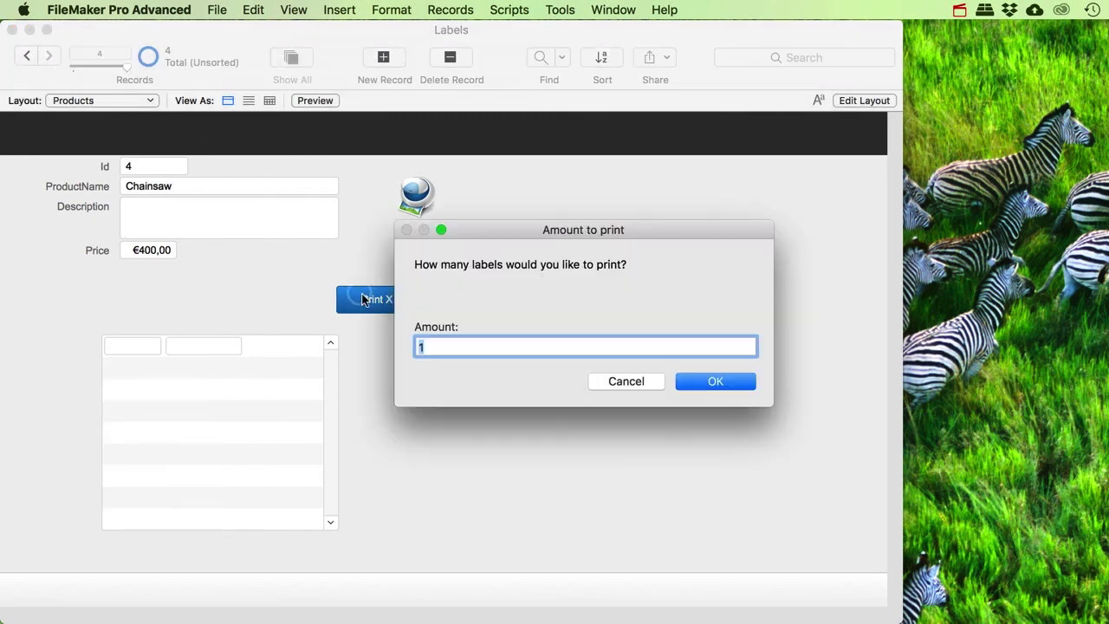
pyautogui.write('4')
pyautogui.click(700, 381)
# Check the generated records in the table-view PrintLabelSheet layout and return to the Products layout
pyautogui.click(109, 101)
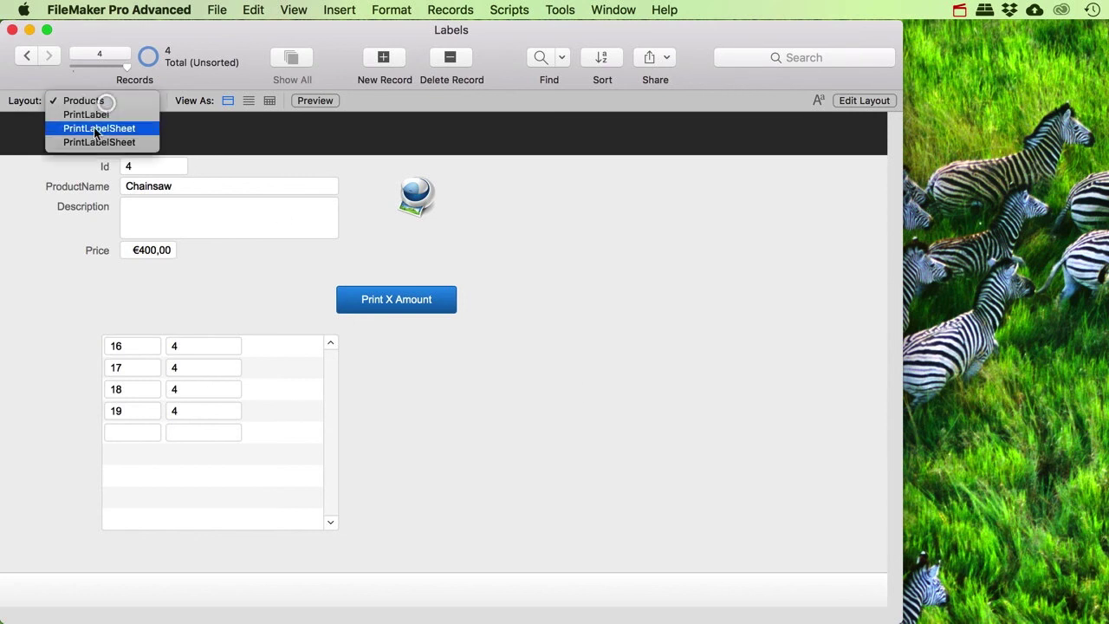
pyautogui.click(94, 142)
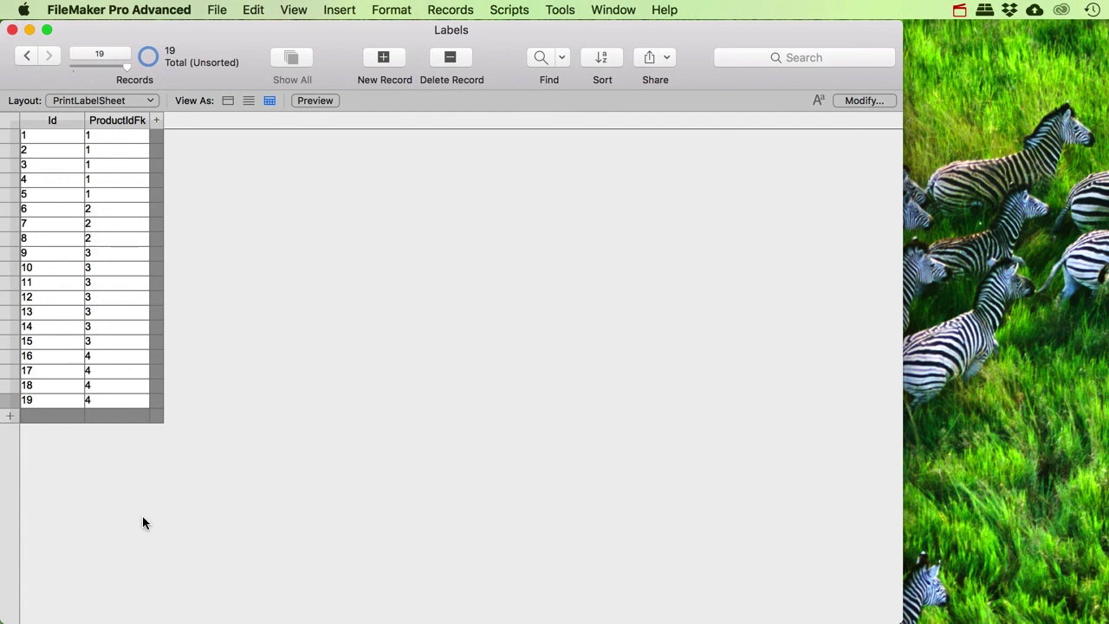
pyautogui.click(103, 101)
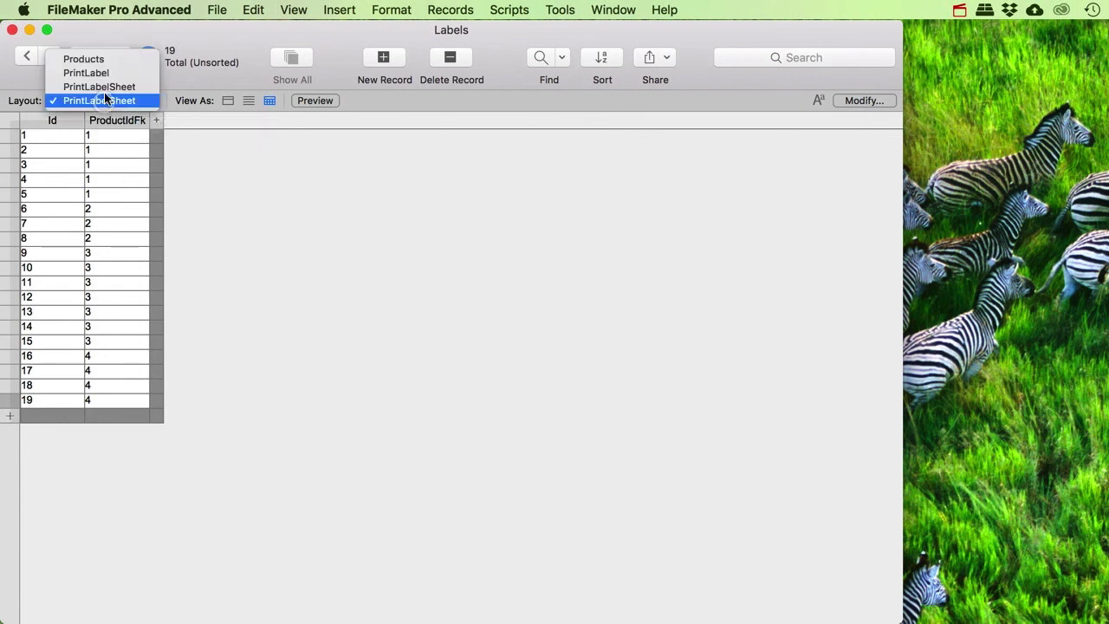
pyautogui.click(105, 59)
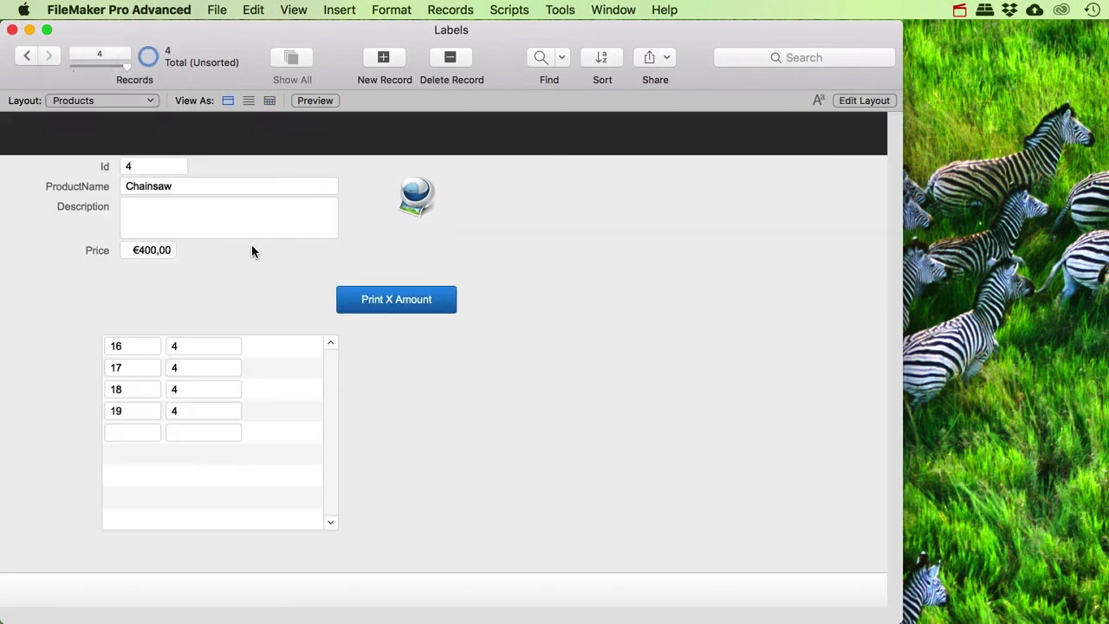
# In Layout mode, duplicate the Print X Amount button directly below itself and give the copy the Accent Button 2 style
pyautogui.click(861, 99)
pyautogui.click(433, 326)
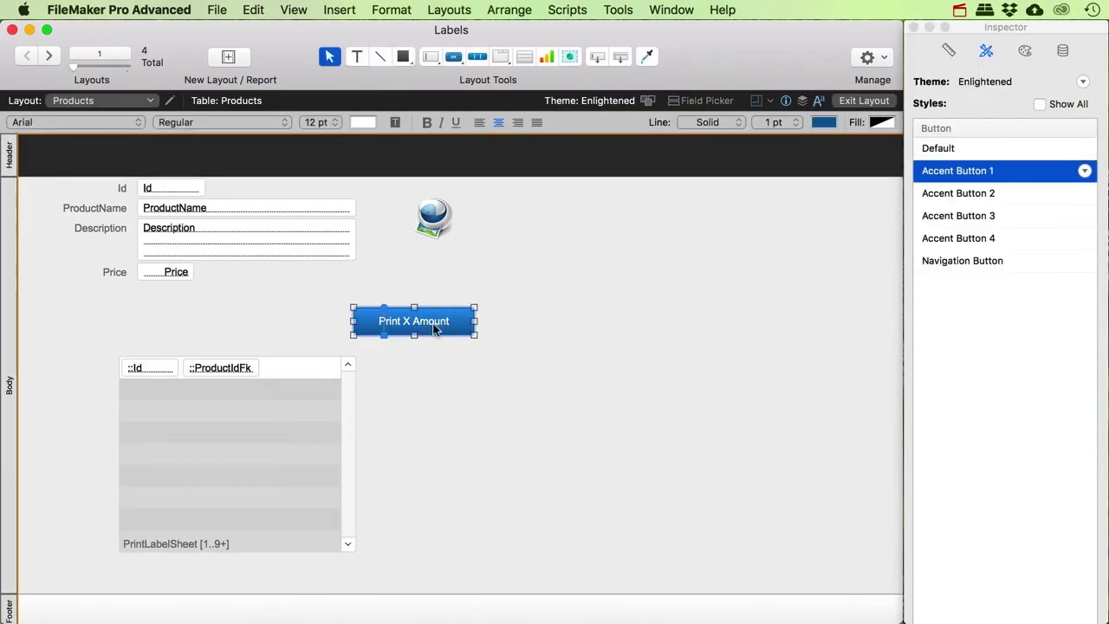
pyautogui.moveTo(438, 327); pyautogui.dragTo(457, 371)
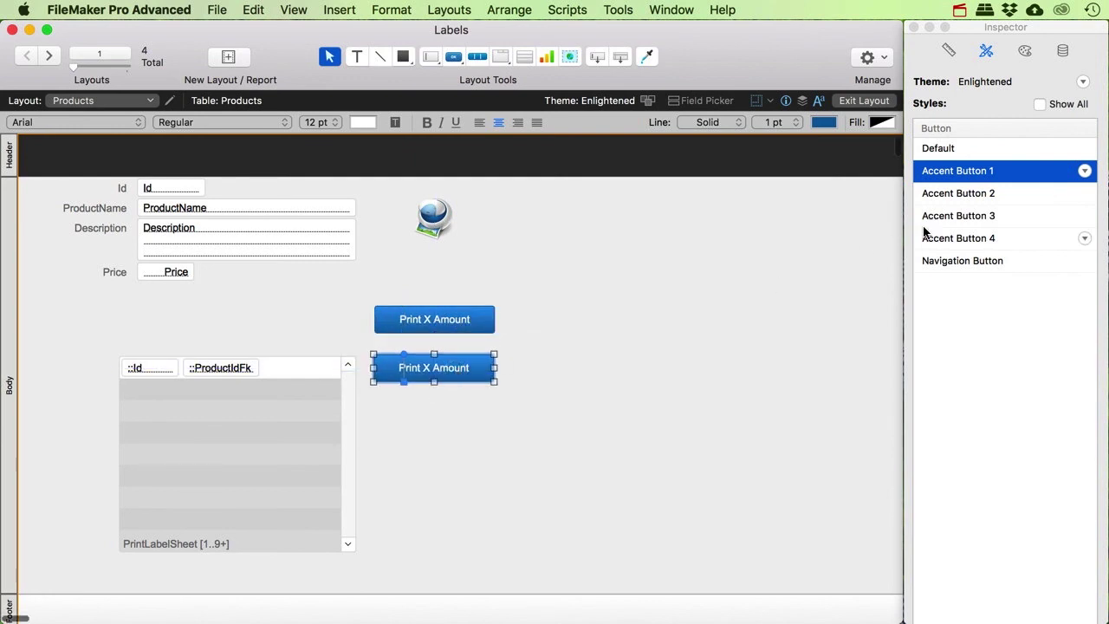
pyautogui.click(960, 194)
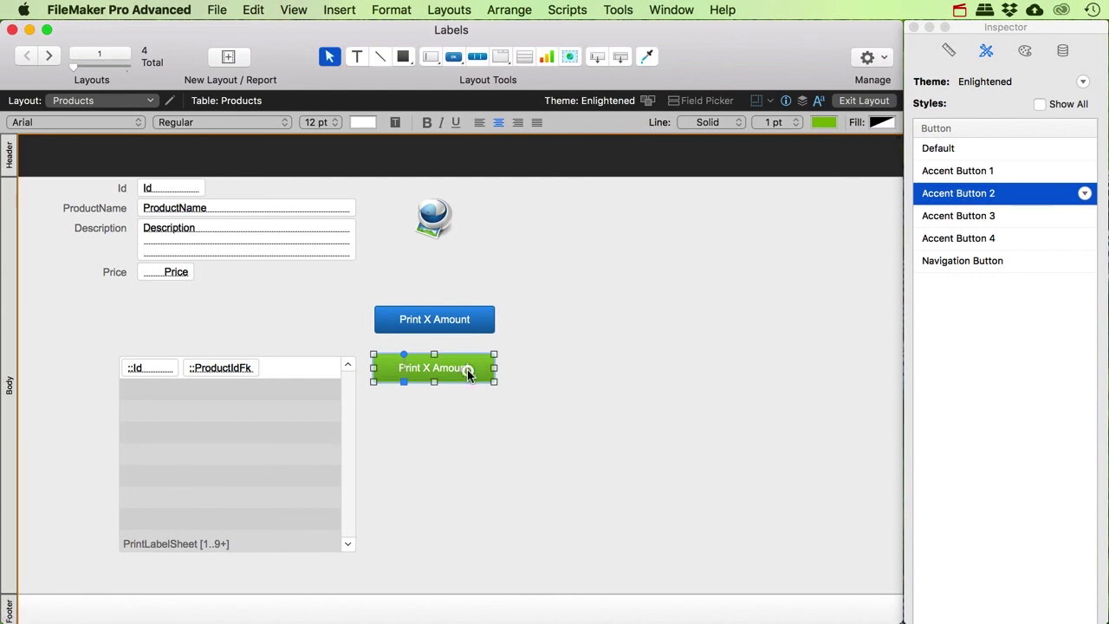
# Change the green button's label to "Print Label Sheets"
pyautogui.doubleClick(466, 367)
pyautogui.moveTo(563, 433); pyautogui.dragTo(625, 431)
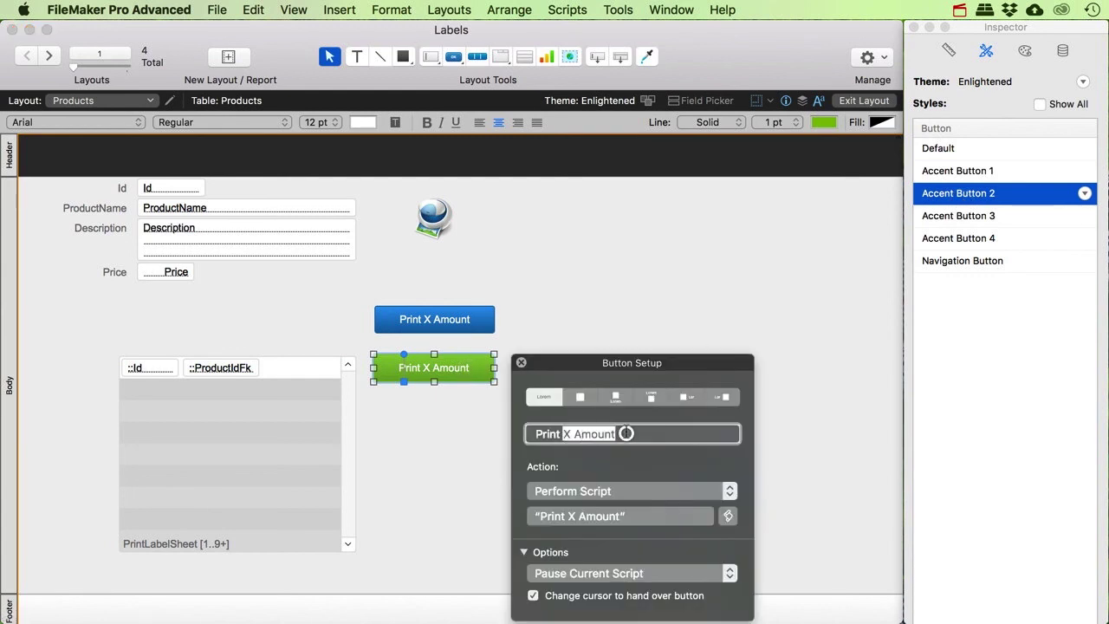
pyautogui.write('Label Sheets')
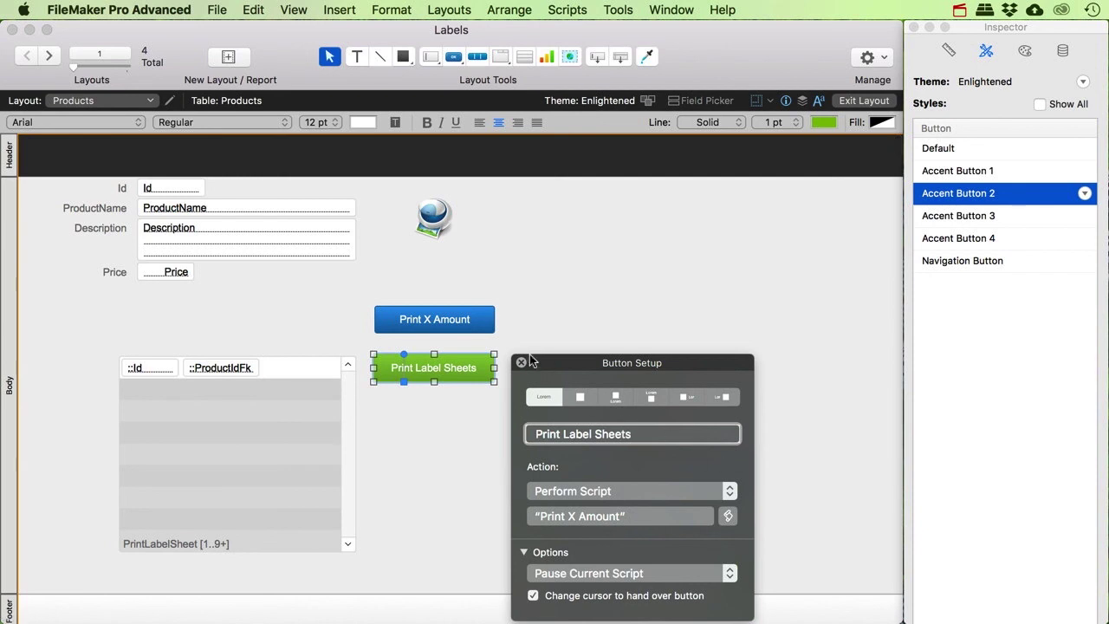
pyautogui.click(524, 365)
pyautogui.click(468, 375)
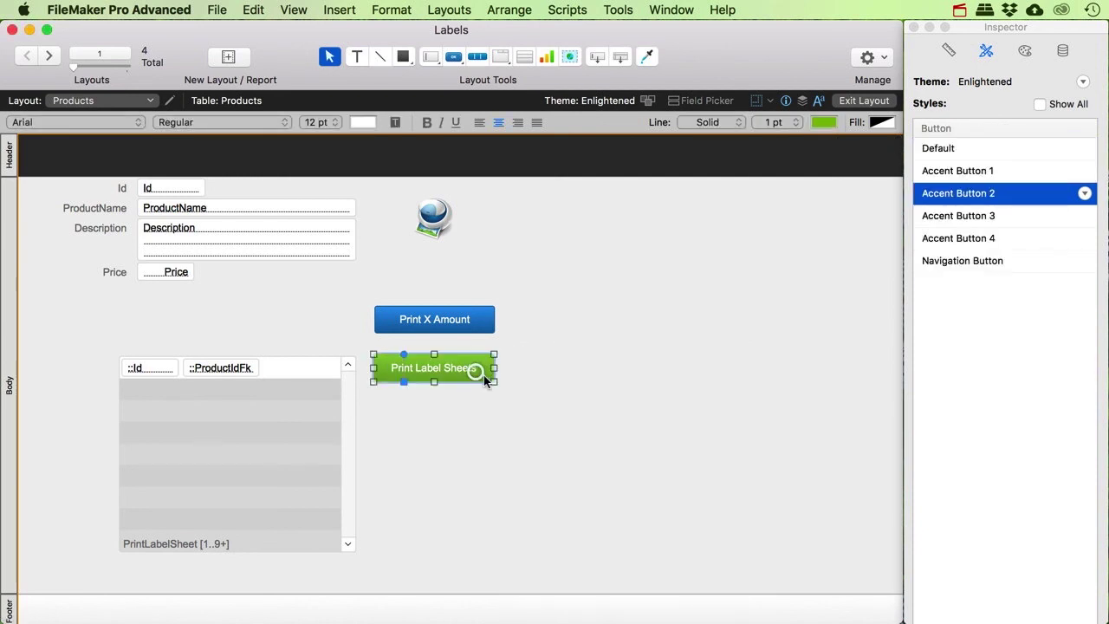
pyautogui.click(322, 330)
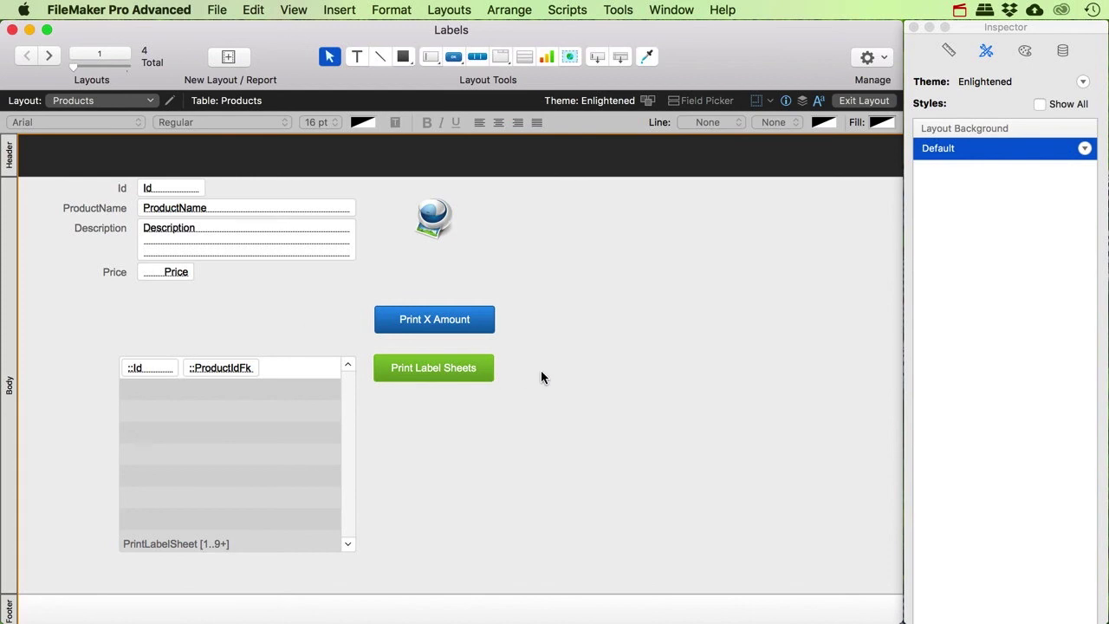
# Open the Products-based PrintLabelSheet layout and duplicate it in Manage Layouts
pyautogui.click(91, 101)
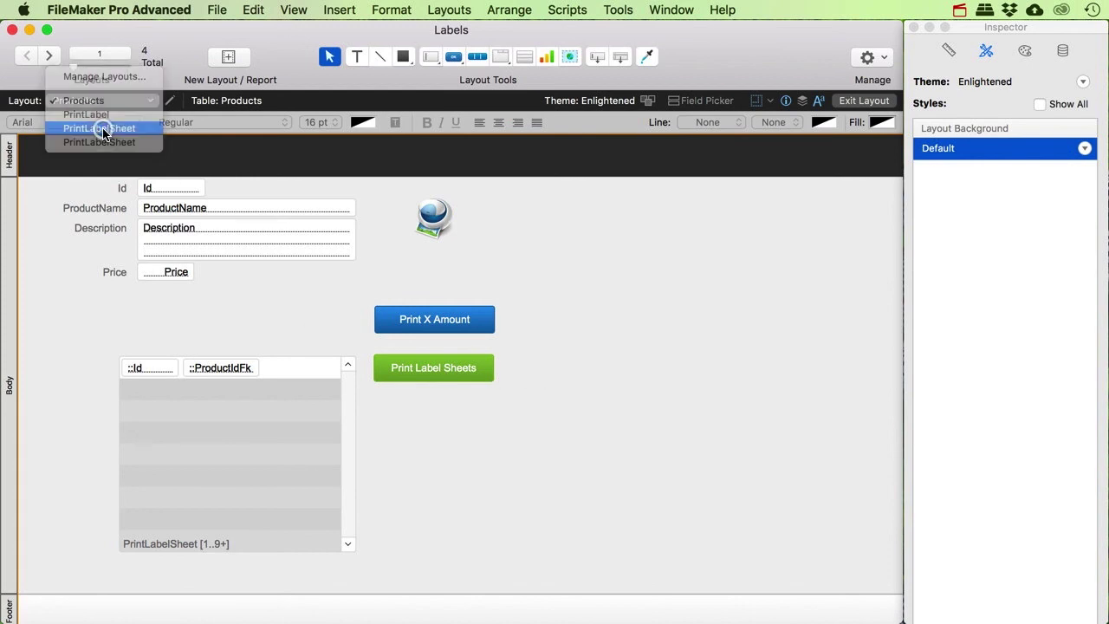
pyautogui.click(100, 128)
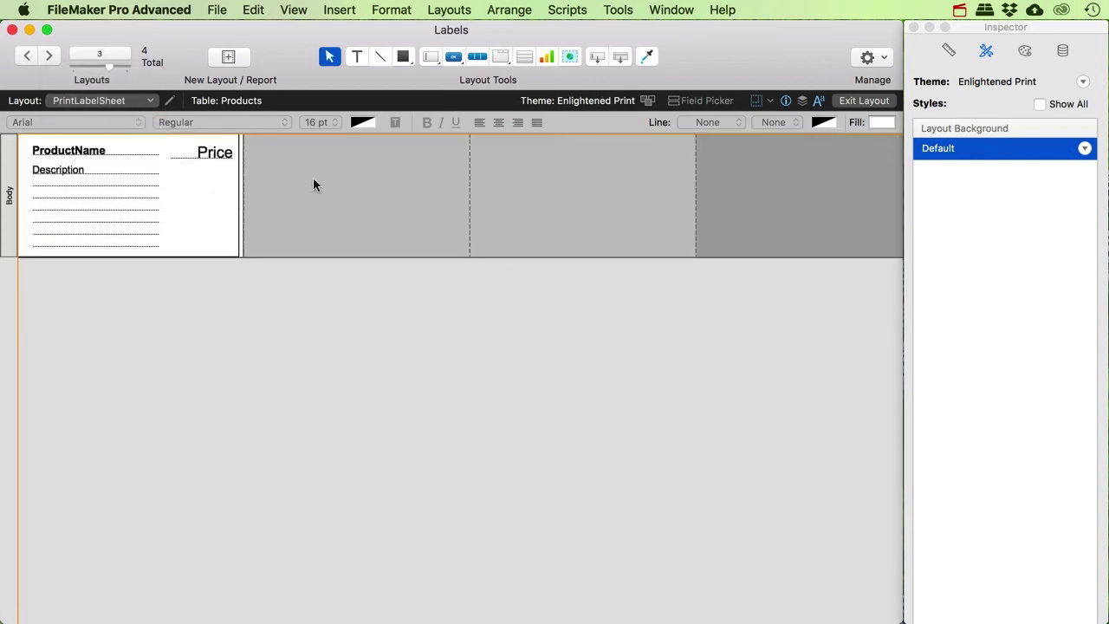
pyautogui.press('super+shift+l')
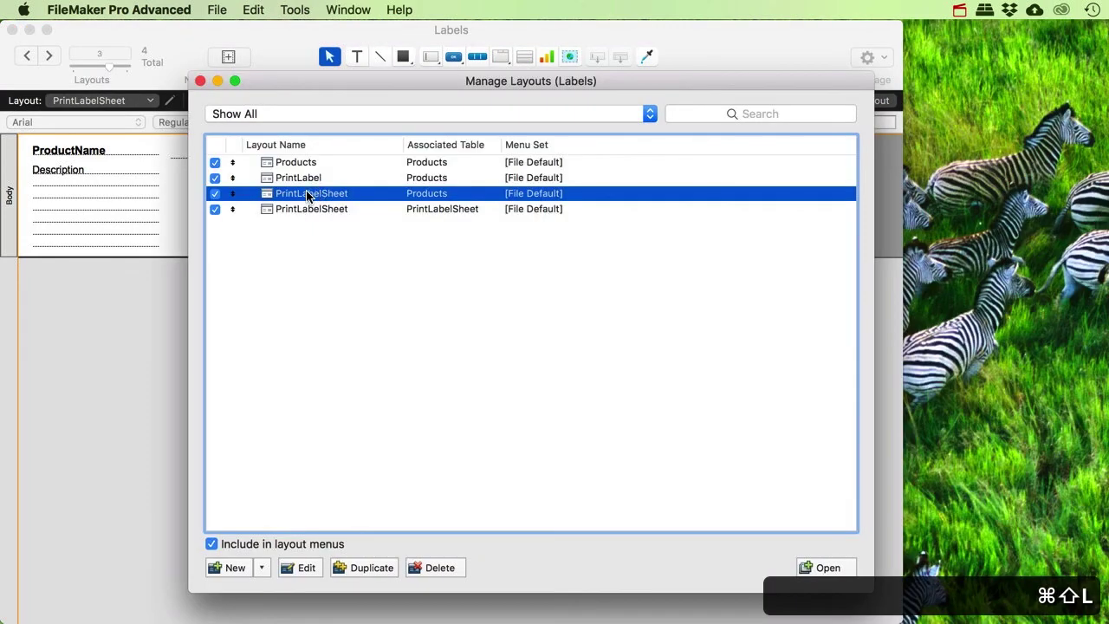
pyautogui.click(361, 568)
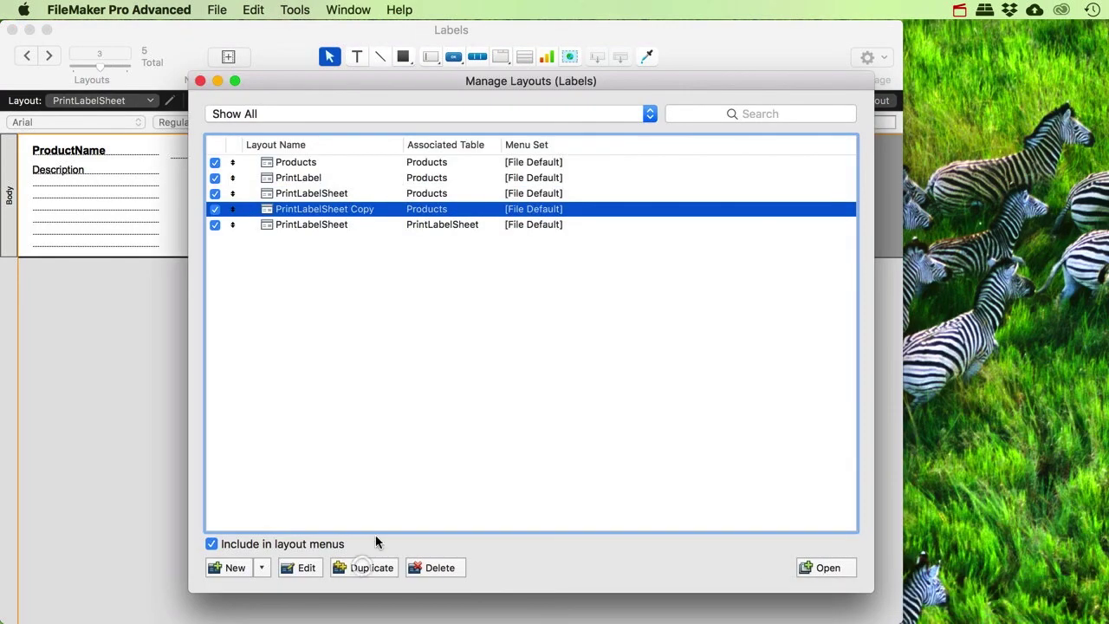
# Rename the duplicated Products-based layout to PrintLabelSheet2 and close Manage Layouts
pyautogui.doubleClick(351, 209)
pyautogui.click(371, 243)
pyautogui.moveTo(379, 243); pyautogui.dragTo(425, 244)
pyautogui.press('BackSpace')
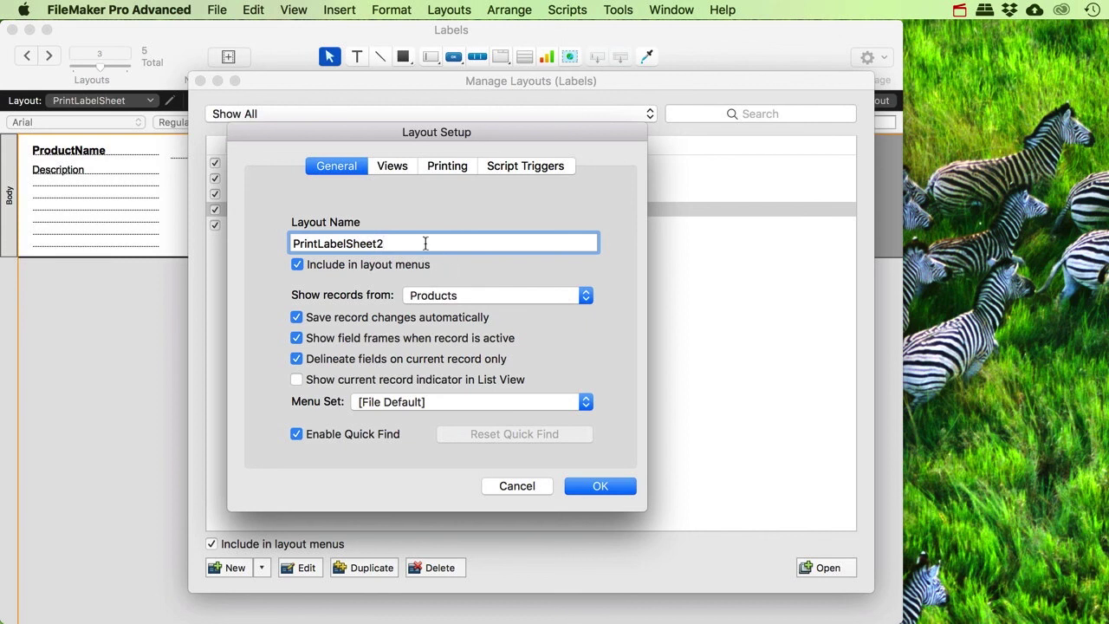
pyautogui.write('2')
pyautogui.click(588, 485)
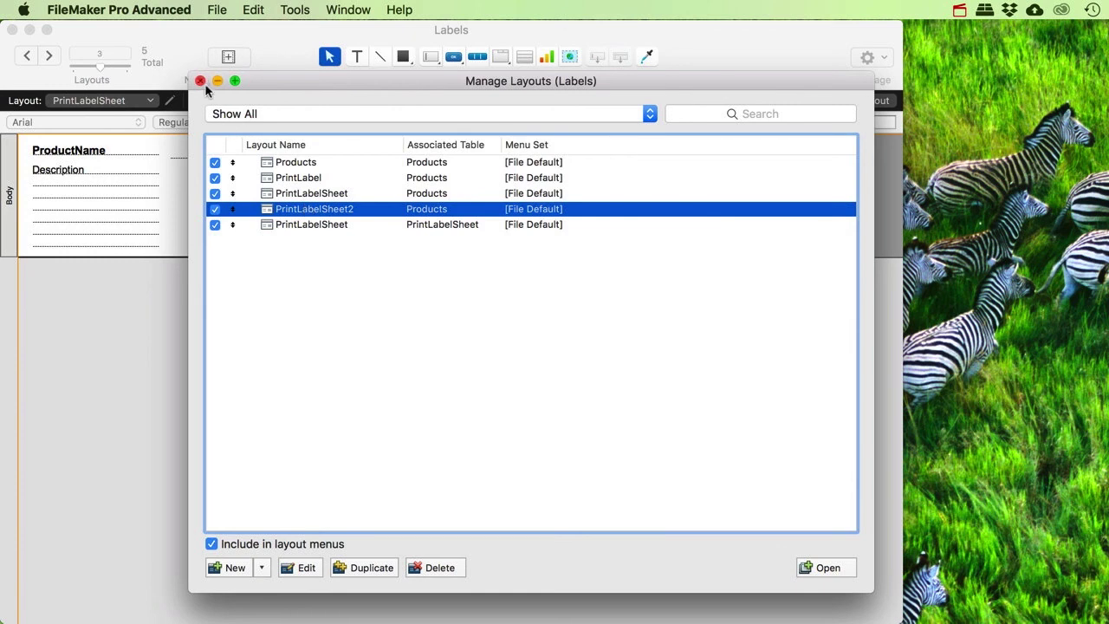
pyautogui.click(200, 81)
# Open the PrintLabelSheet2 layout and set it to show records from the PrintLabelSheet table
pyautogui.click(99, 100)
pyautogui.click(109, 112)
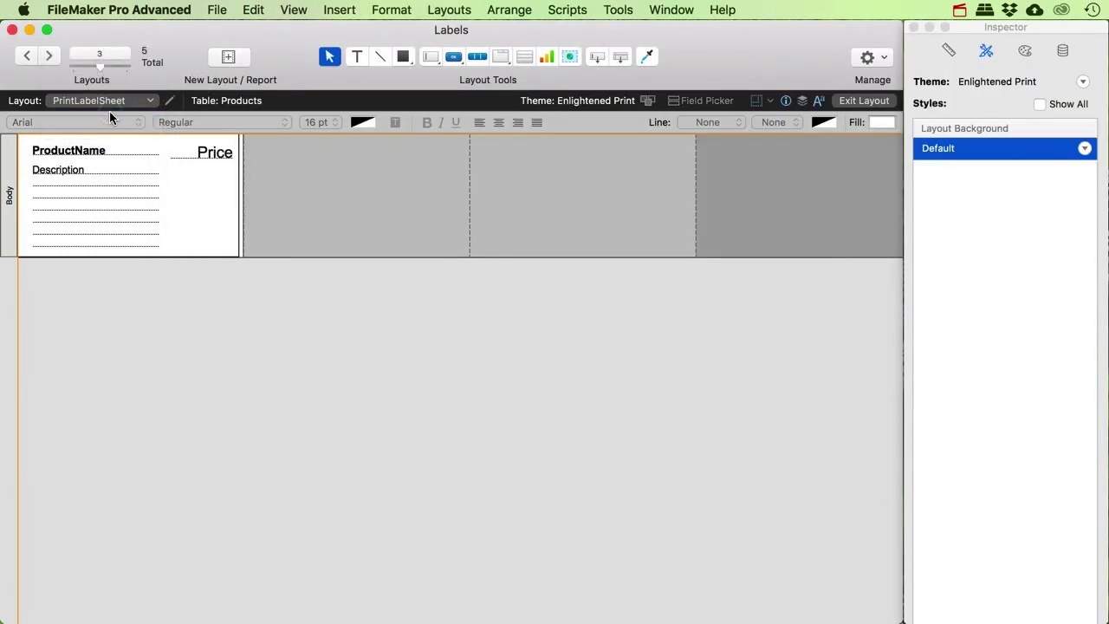
pyautogui.click(107, 102)
pyautogui.click(213, 102)
pyautogui.click(129, 102)
pyautogui.click(119, 112)
pyautogui.click(170, 100)
pyautogui.click(460, 295)
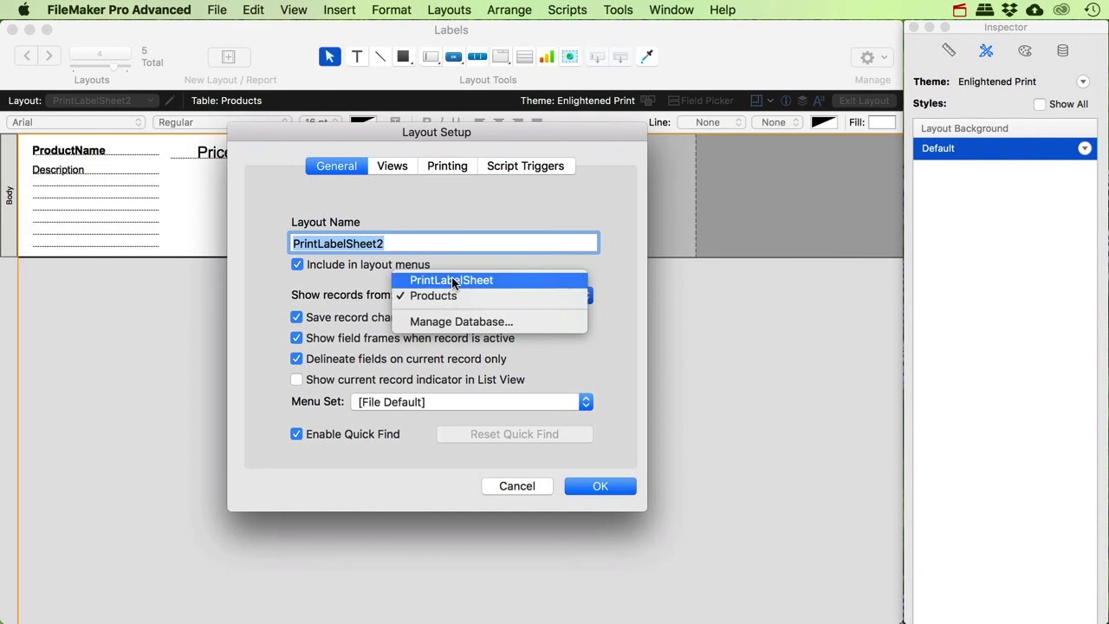
pyautogui.click(451, 277)
pyautogui.click(583, 486)
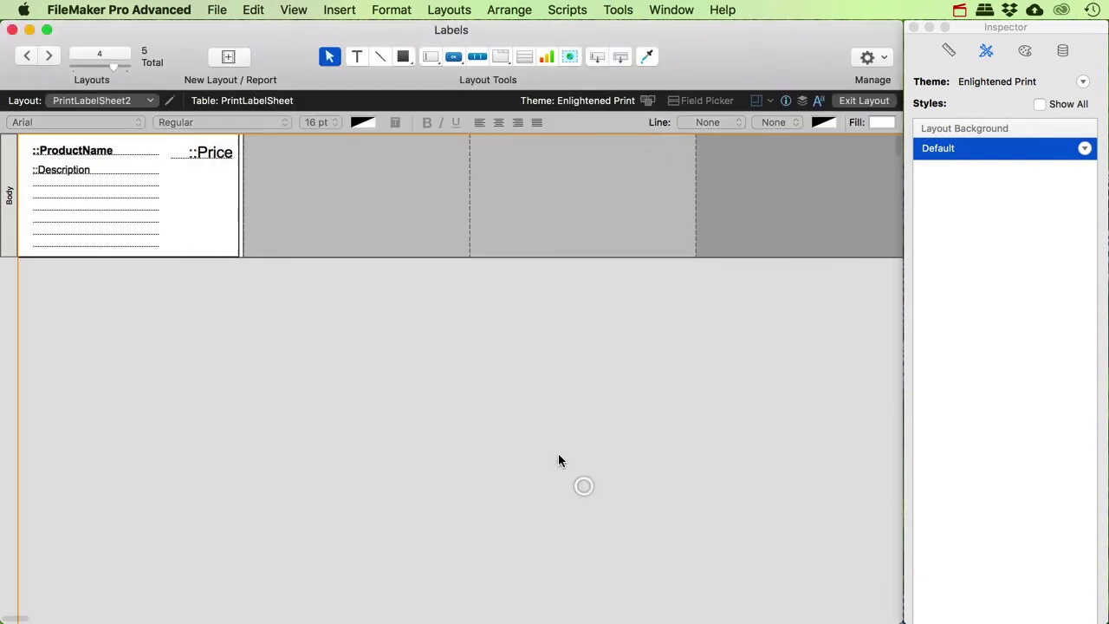
# Check which table the ProductName and Price fields on the label draw their data from
pyautogui.click(87, 151)
pyautogui.doubleClick(87, 152)
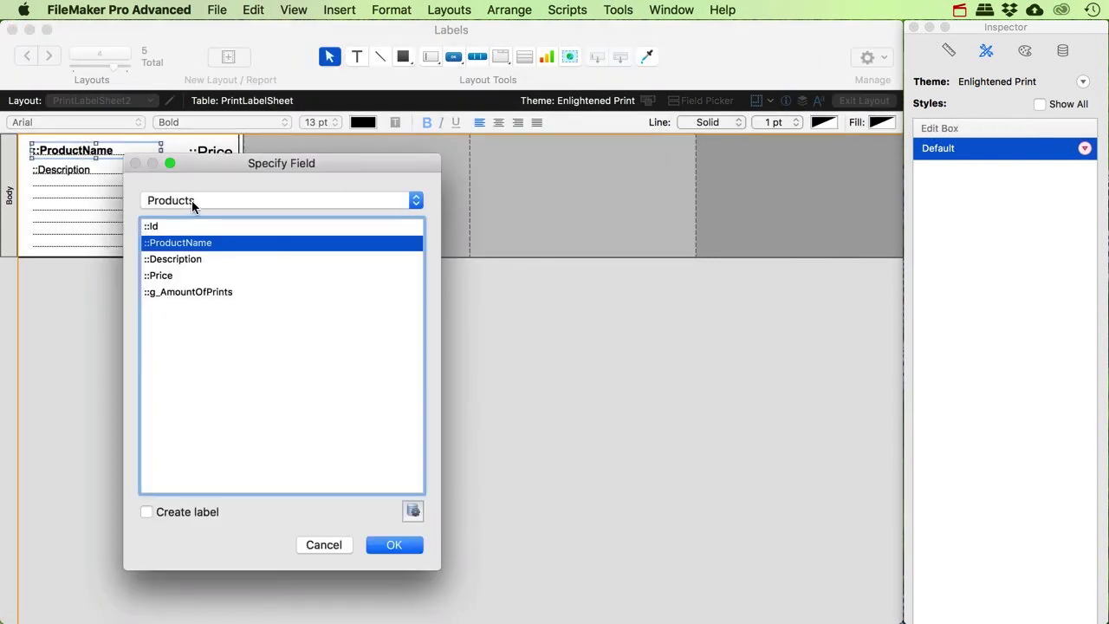
pyautogui.click(394, 544)
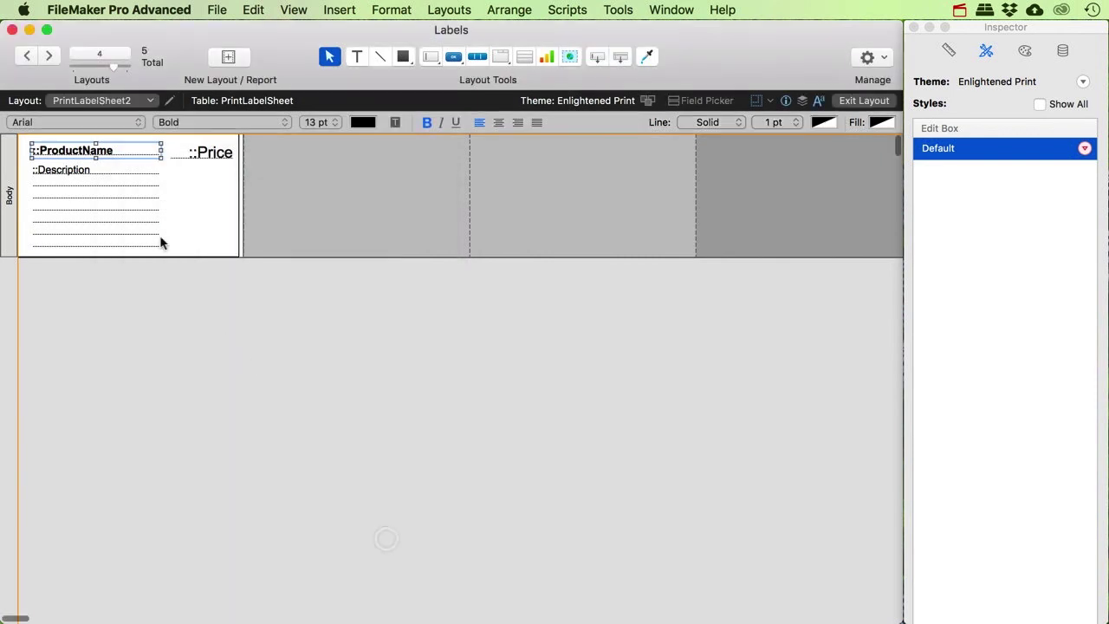
pyautogui.click(203, 160)
pyautogui.doubleClick(204, 160)
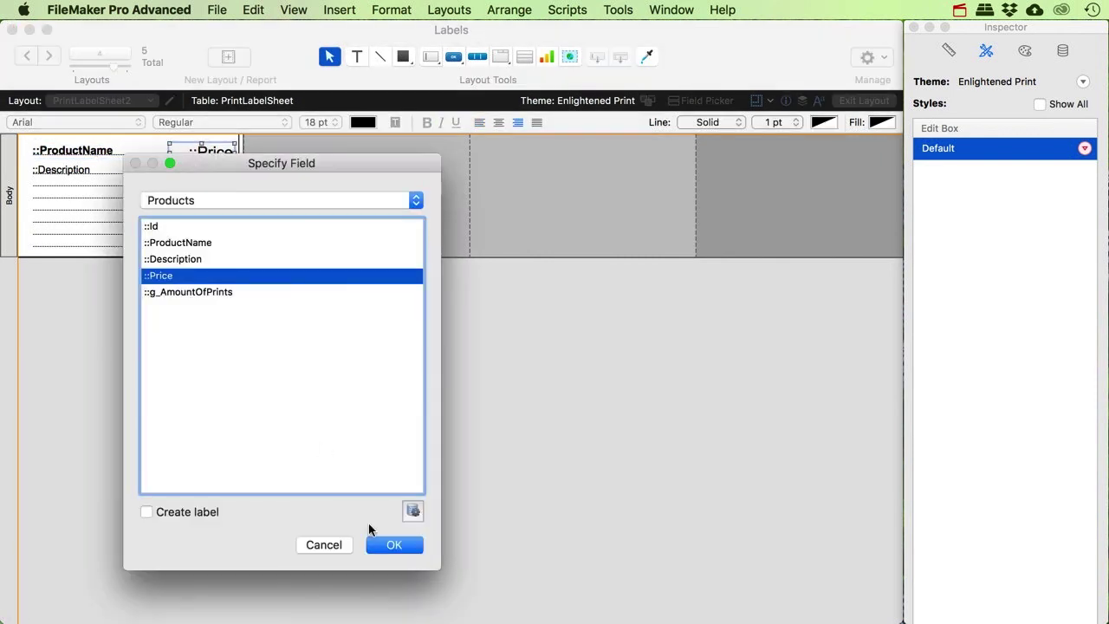
pyautogui.click(394, 544)
pyautogui.click(351, 430)
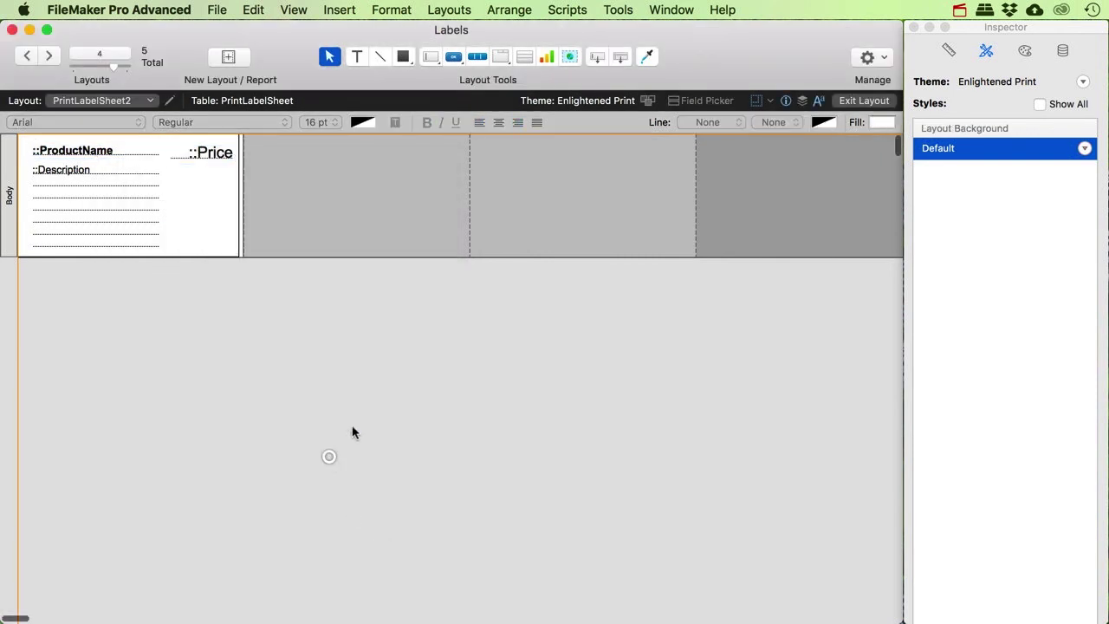
# Exit Layout mode and preview the label sheet's first two pages
pyautogui.click(864, 103)
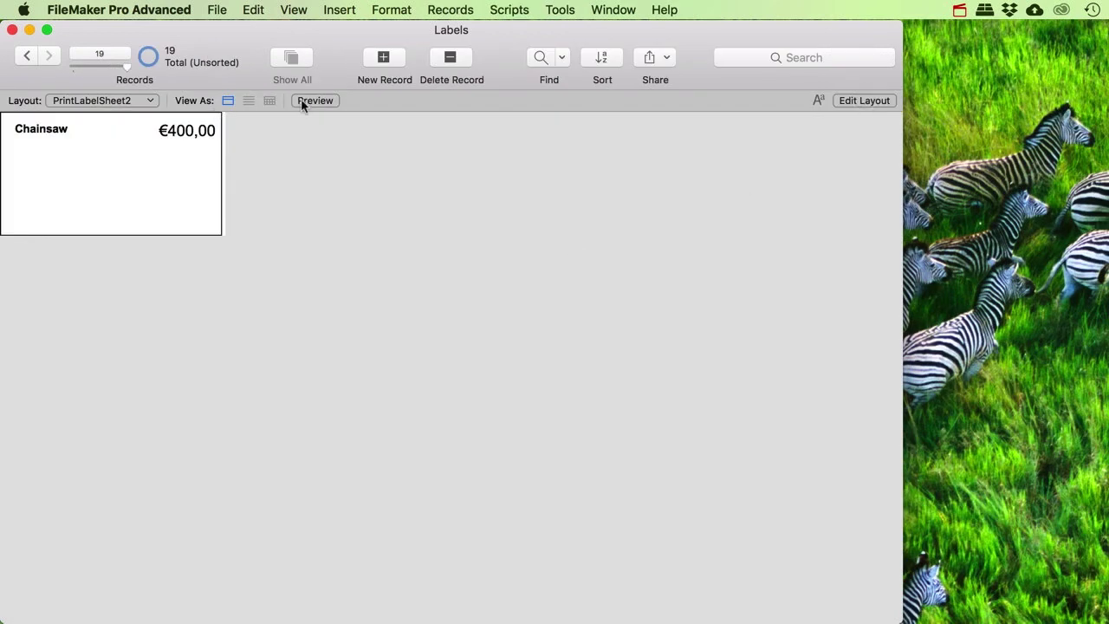
pyautogui.click(316, 100)
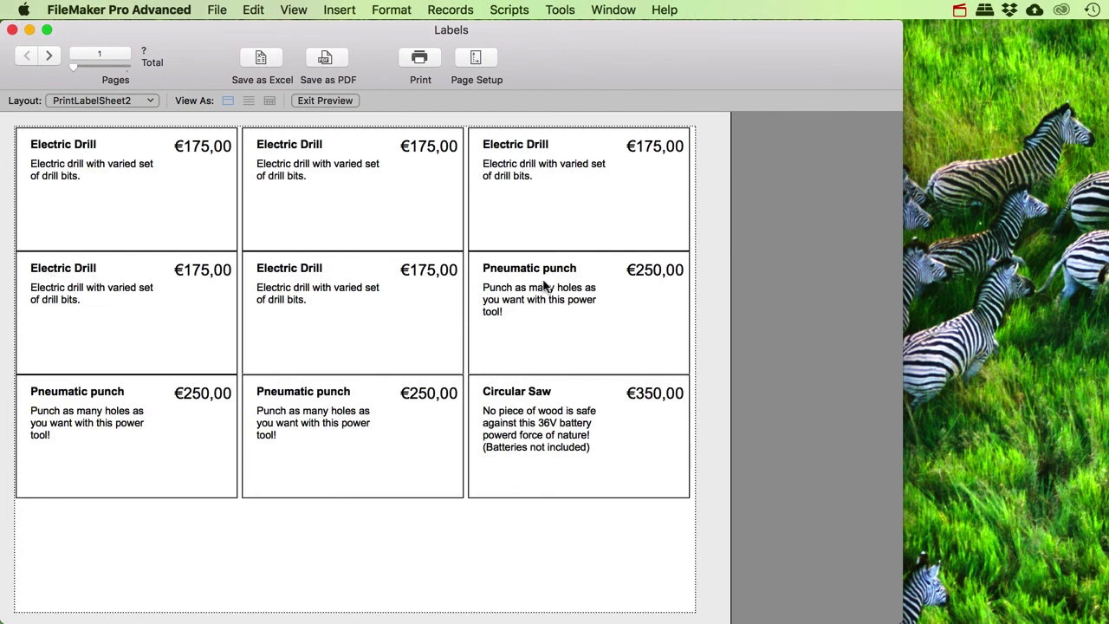
pyautogui.scroll(-1, 561, 407)
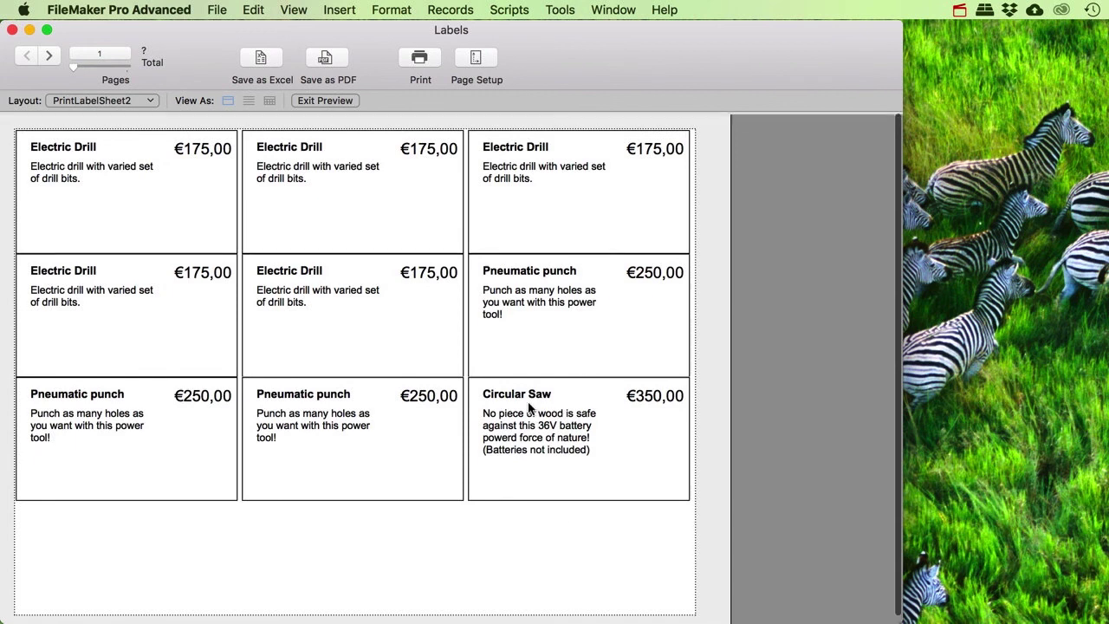
pyautogui.click(49, 55)
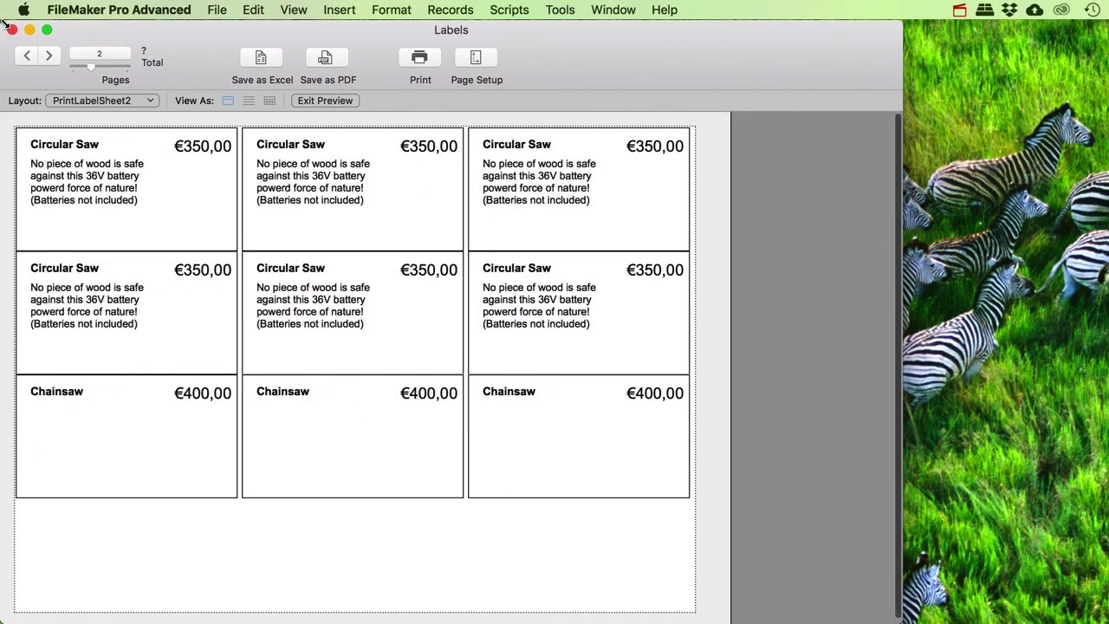
# Set the page orientation to portrait in Page Setup and leave the preview
pyautogui.click(483, 60)
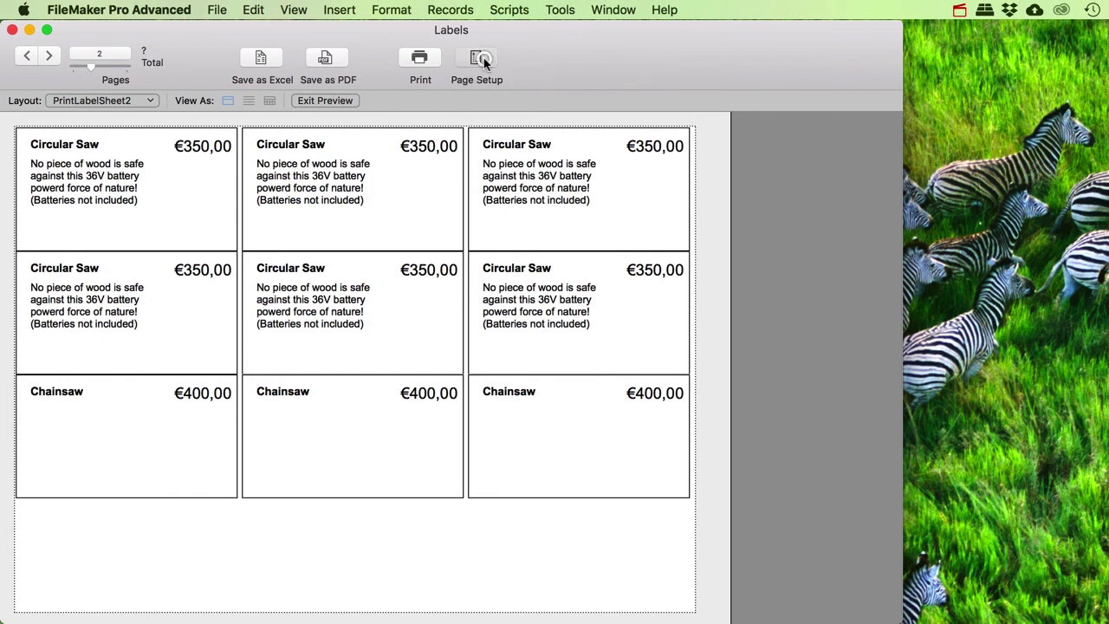
pyautogui.click(674, 316)
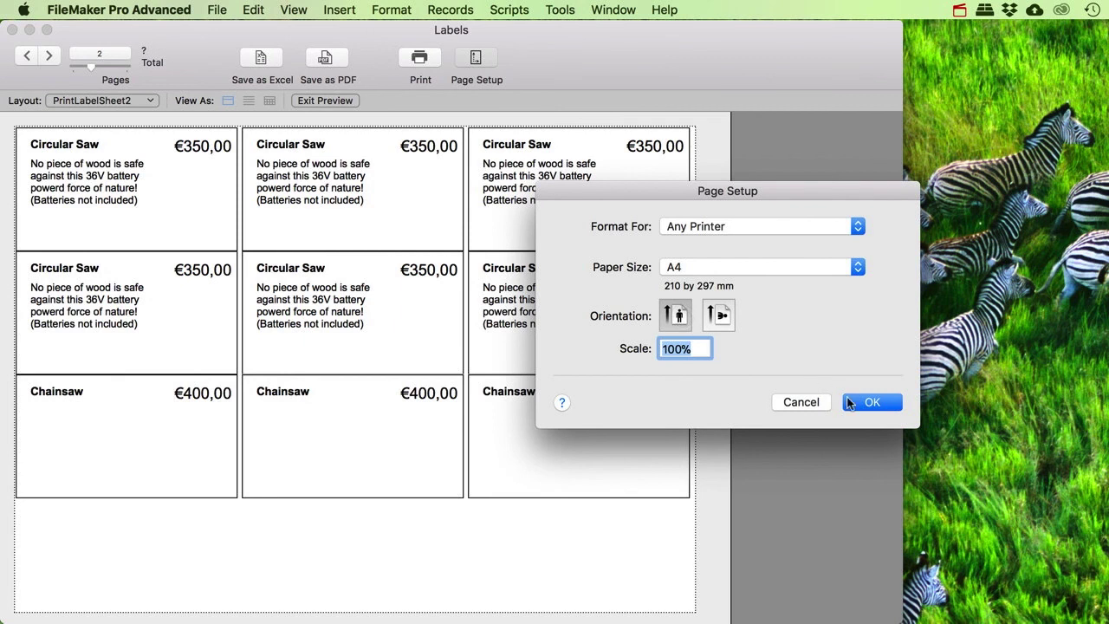
pyautogui.click(869, 402)
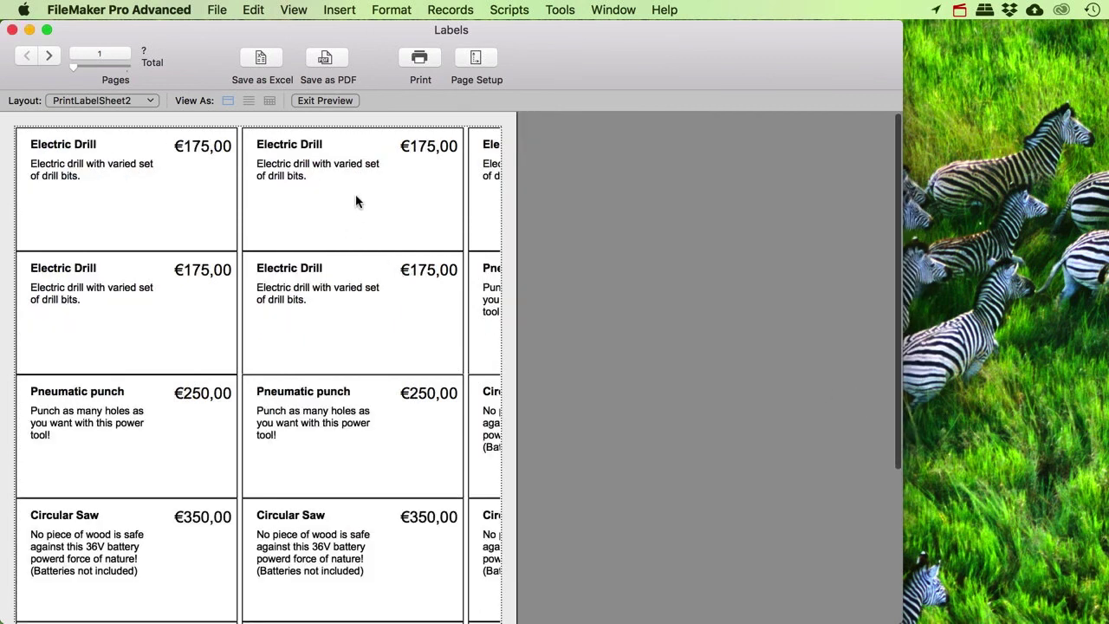
pyautogui.click(312, 101)
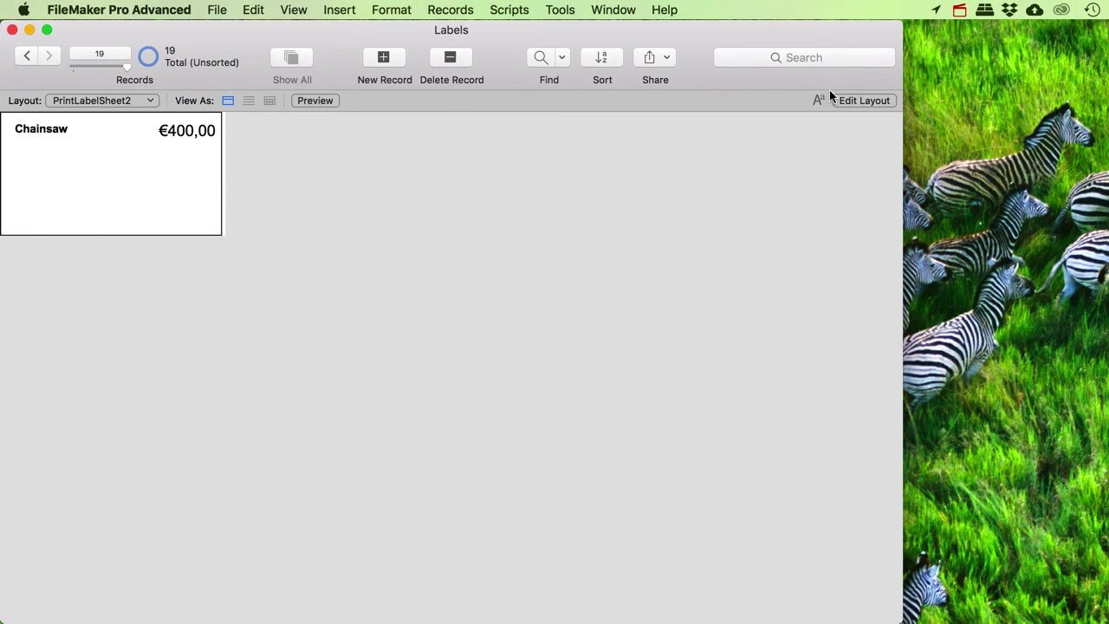
# In the layout's printing setup, set the number of print columns to 2
pyautogui.click(864, 100)
pyautogui.click(171, 101)
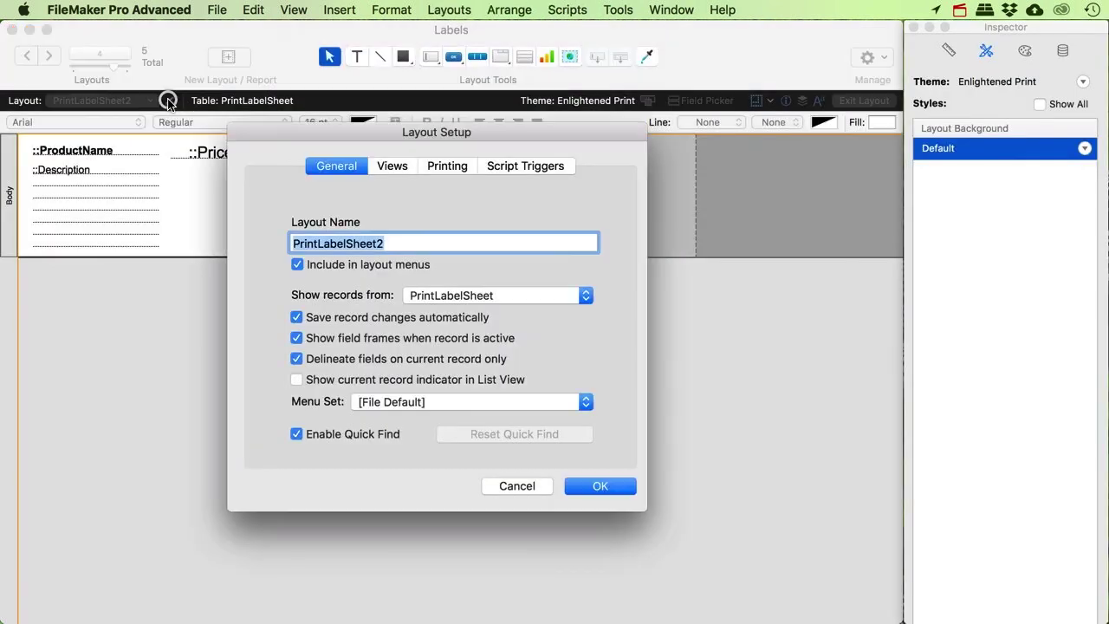
pyautogui.click(454, 165)
pyautogui.write('2')
pyautogui.click(586, 485)
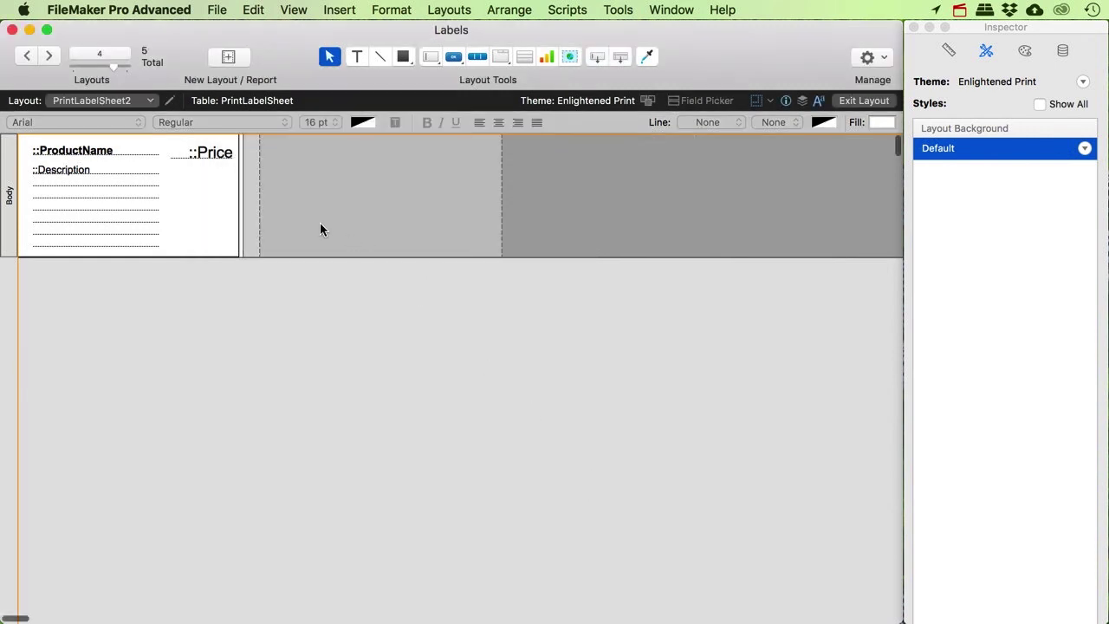
# Widen the label area almost to the first column's edge and stretch the border rectangle to match
pyautogui.moveTo(243, 184); pyautogui.dragTo(258, 184)
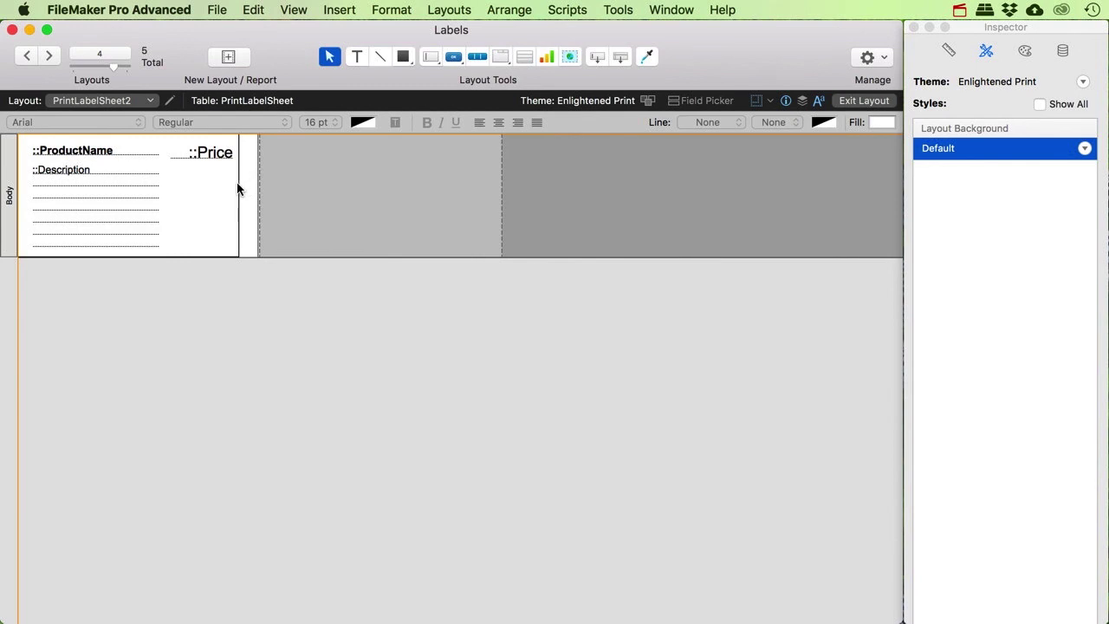
pyautogui.click(239, 185)
pyautogui.moveTo(239, 194); pyautogui.dragTo(255, 195)
# Exit Layout mode and preview both pages of the two-column label sheet
pyautogui.click(862, 104)
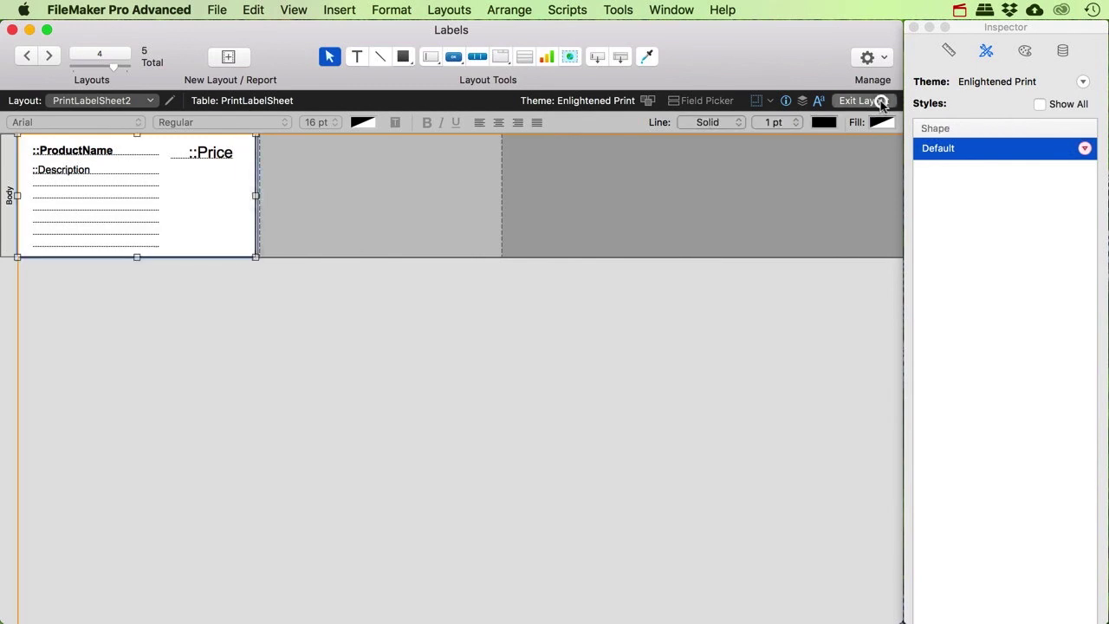
pyautogui.click(317, 101)
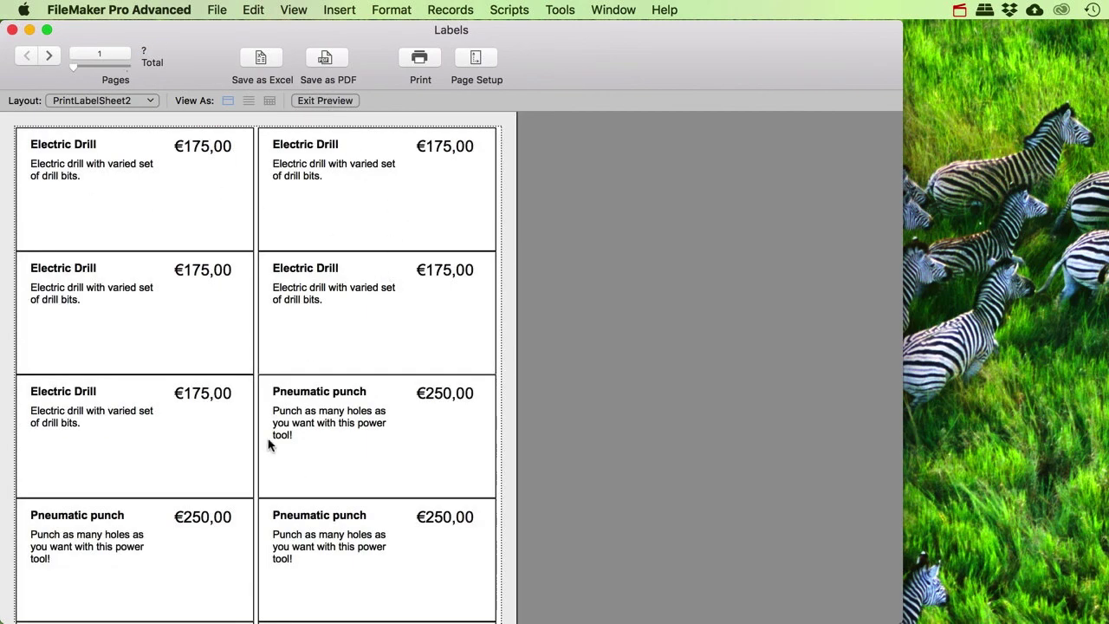
pyautogui.scroll(-5, 224, 421)
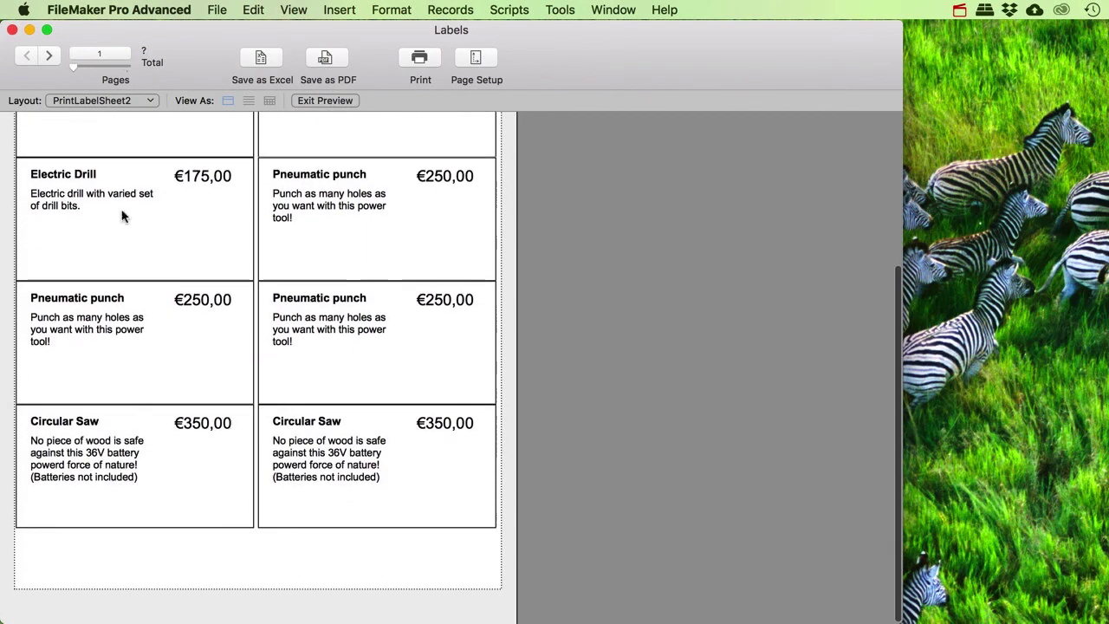
pyautogui.click(50, 54)
pyautogui.scroll(3, 144, 222)
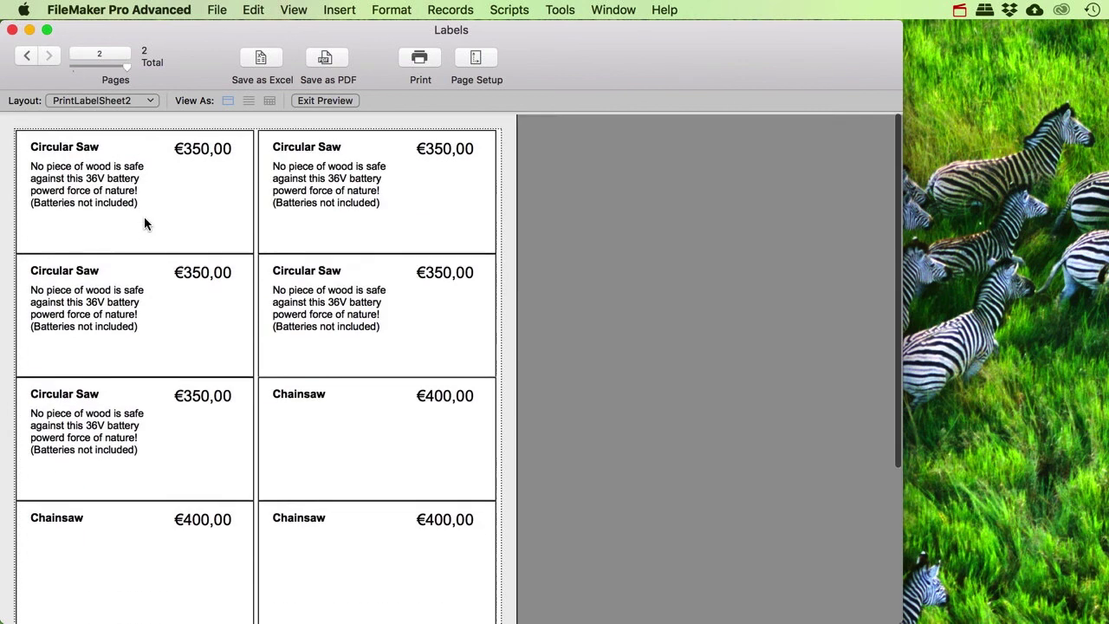
pyautogui.scroll(-1, 277, 301)
pyautogui.scroll(-4, 276, 302)
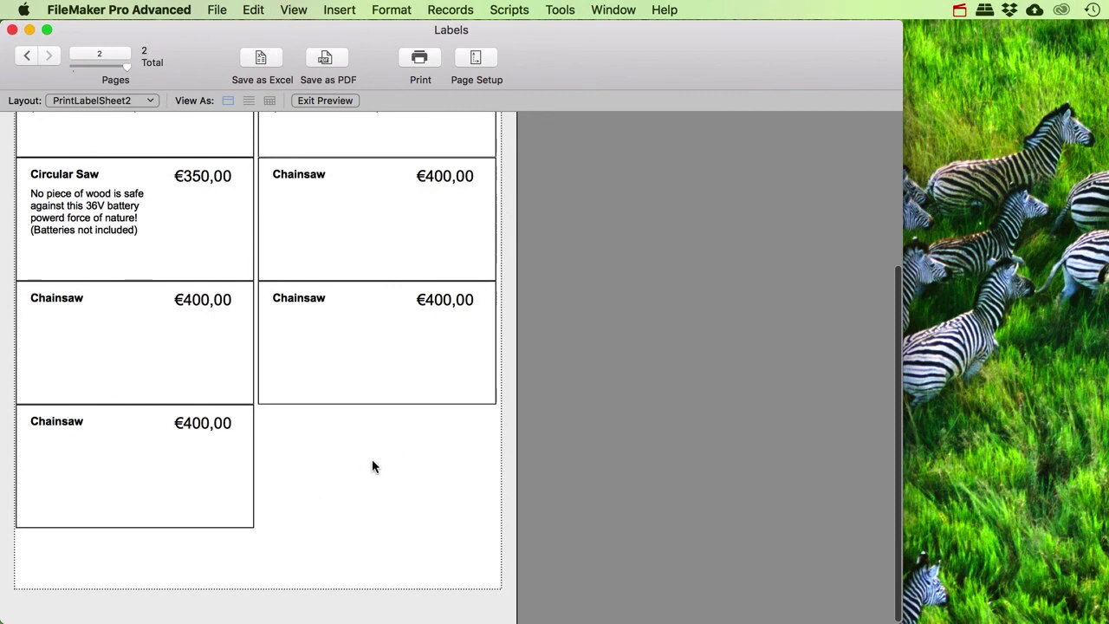
# Switch to the Products layout and return to Browse mode
pyautogui.scroll(3, 372, 466)
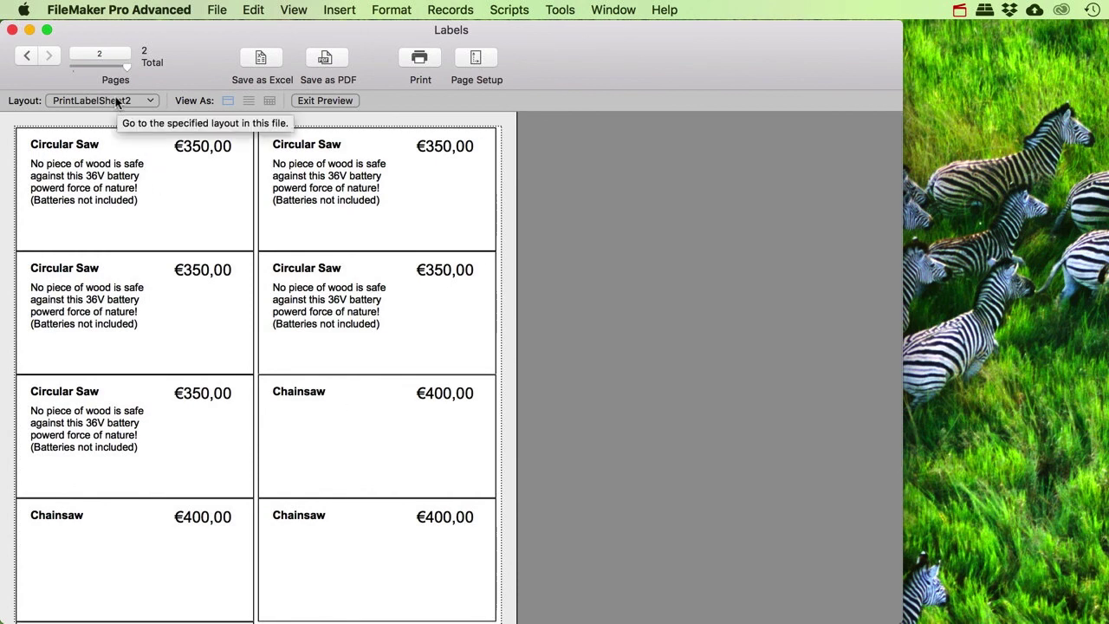
pyautogui.click(117, 101)
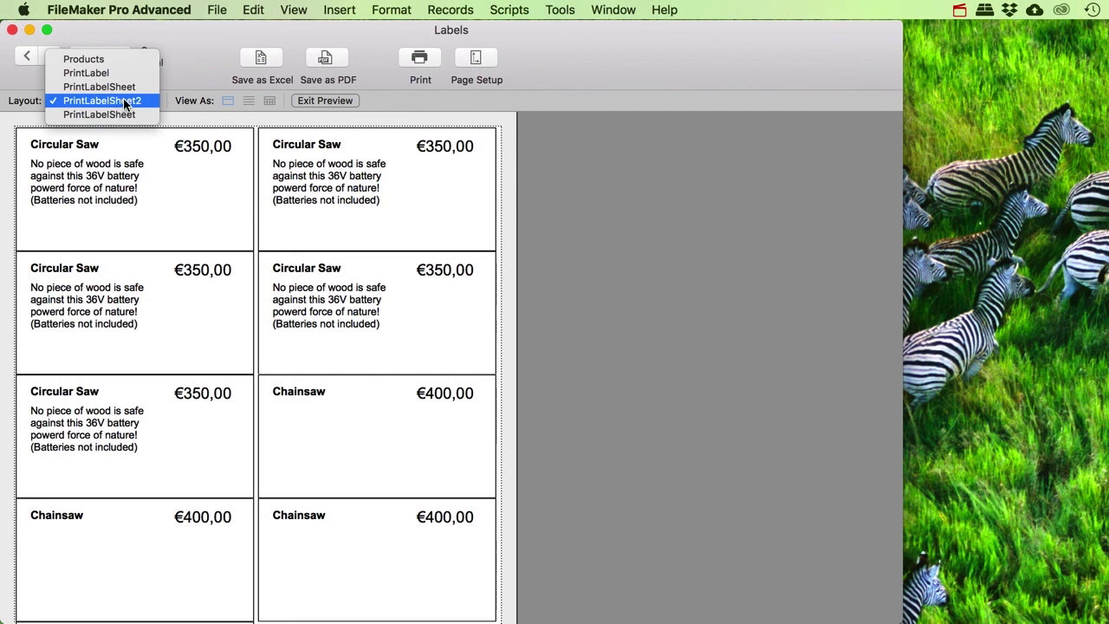
pyautogui.click(80, 59)
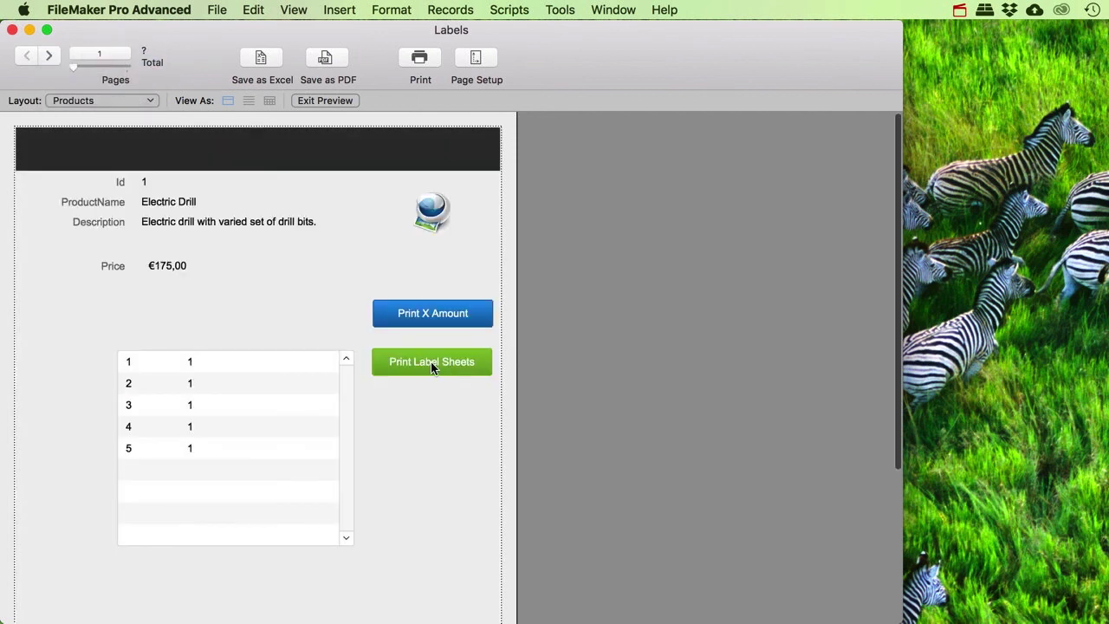
pyautogui.press('super+b')
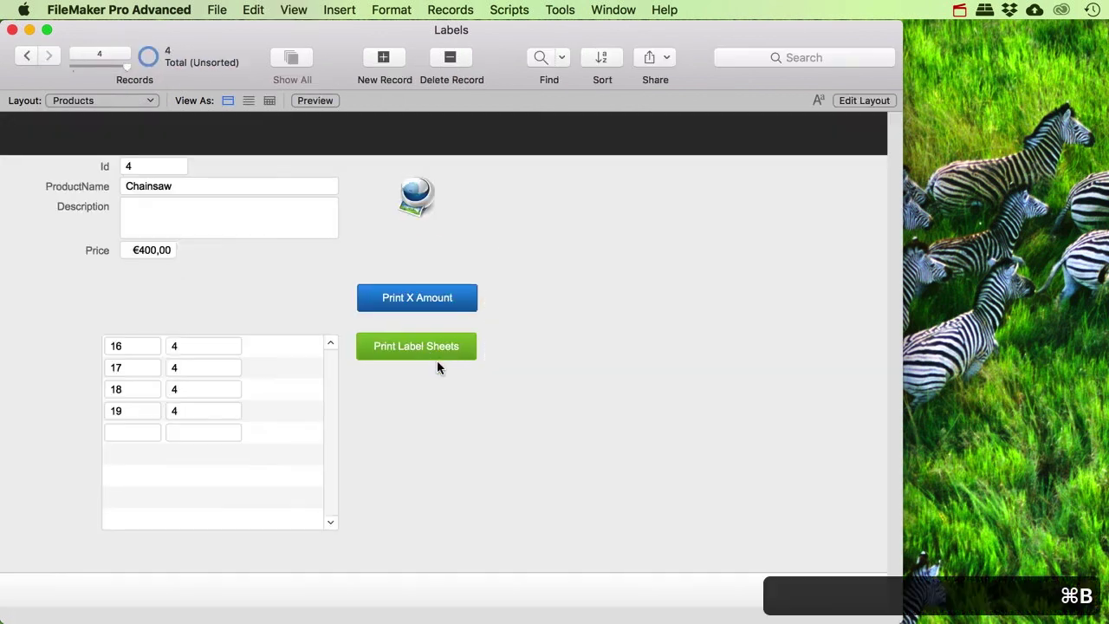
# Open the Script Workspace and review the page setup stored in the Print Setup step of Print Multiple labels
pyautogui.click(509, 10)
pyautogui.click(542, 30)
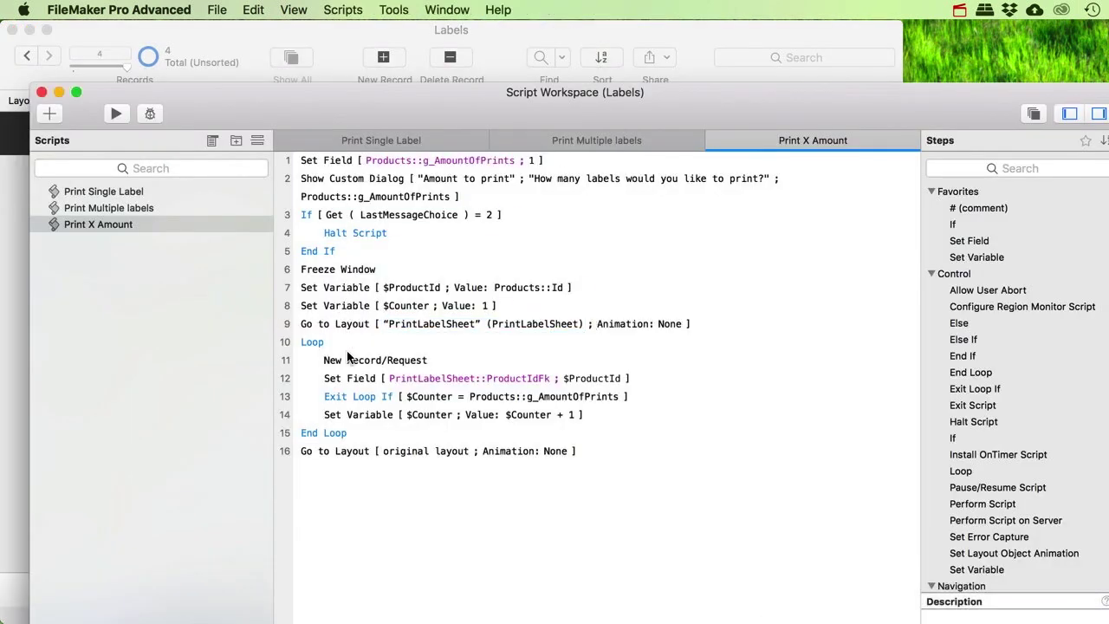
pyautogui.click(128, 208)
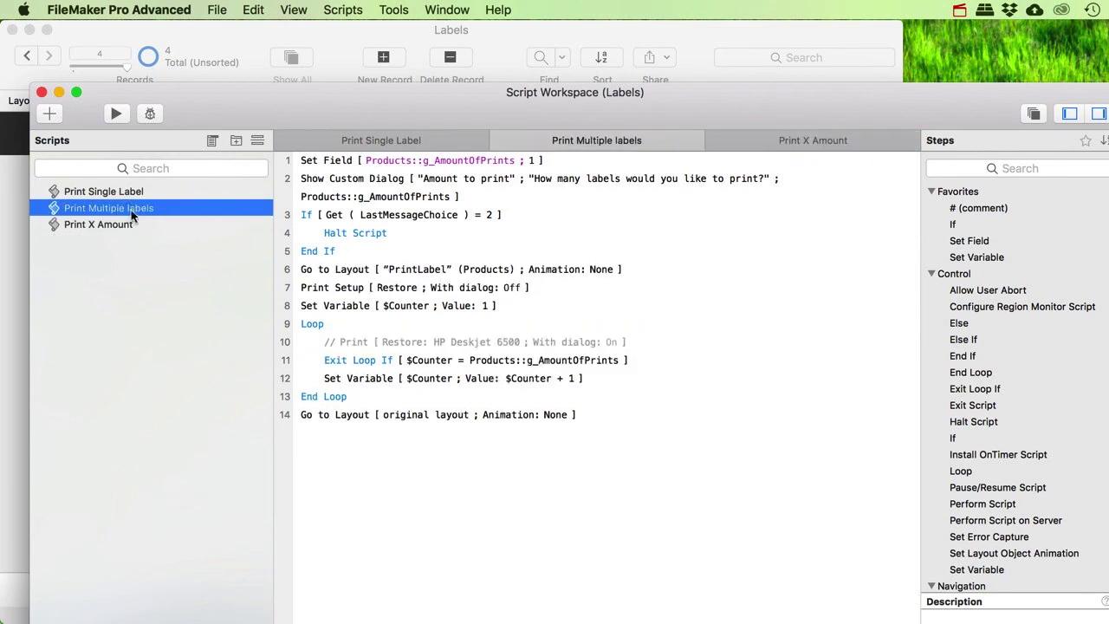
pyautogui.click(351, 292)
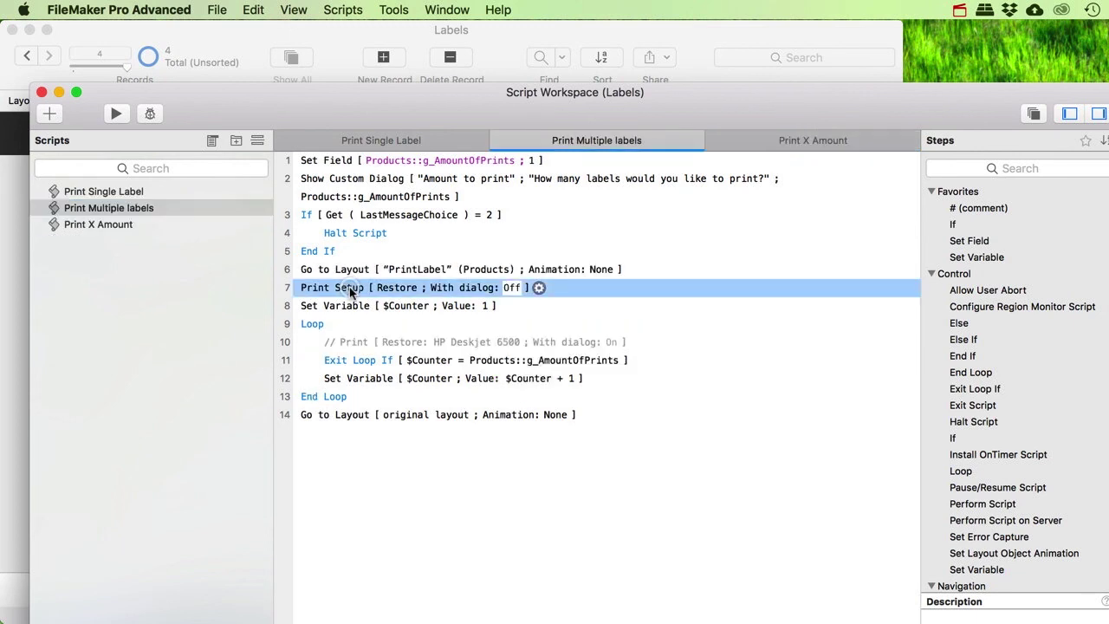
pyautogui.doubleClick(351, 292)
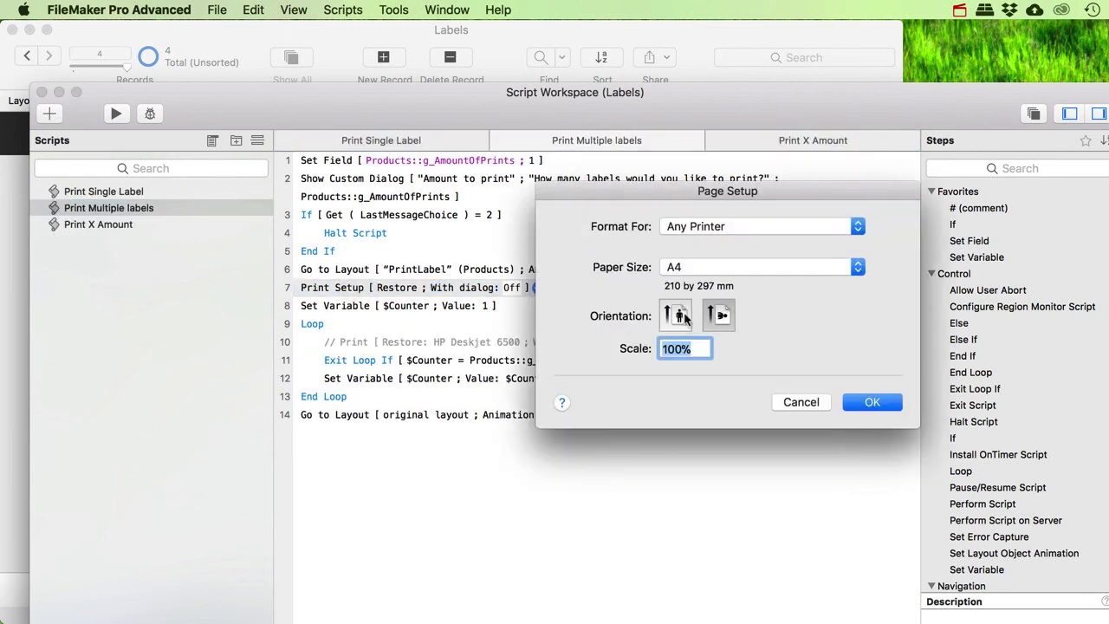
pyautogui.click(868, 401)
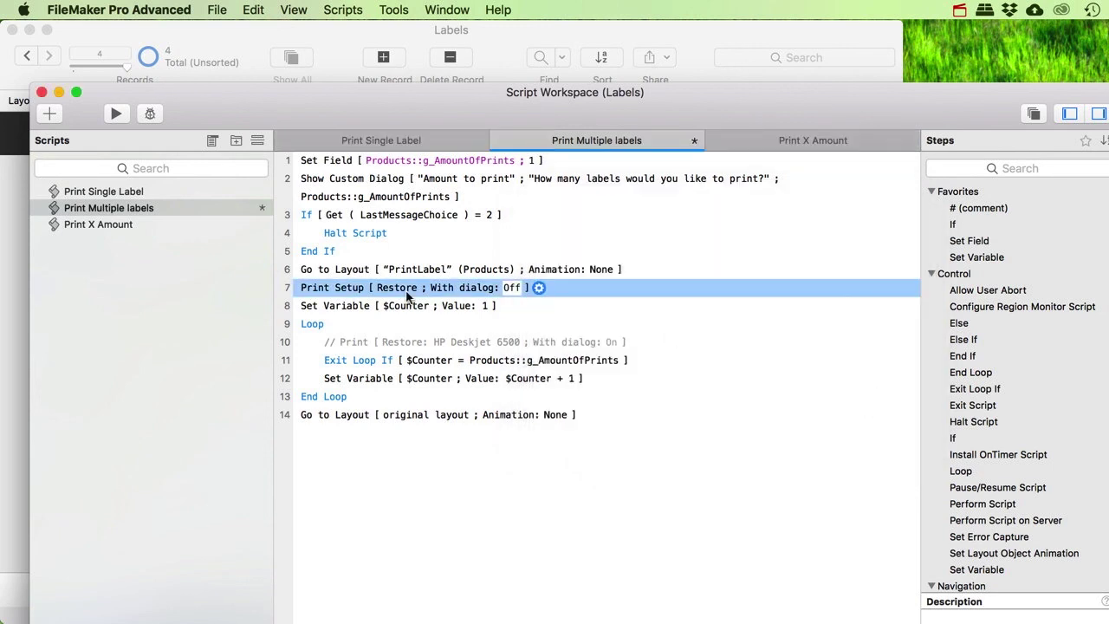
# Save the Print Multiple labels script and return to the Print X Amount script
pyautogui.click(99, 223)
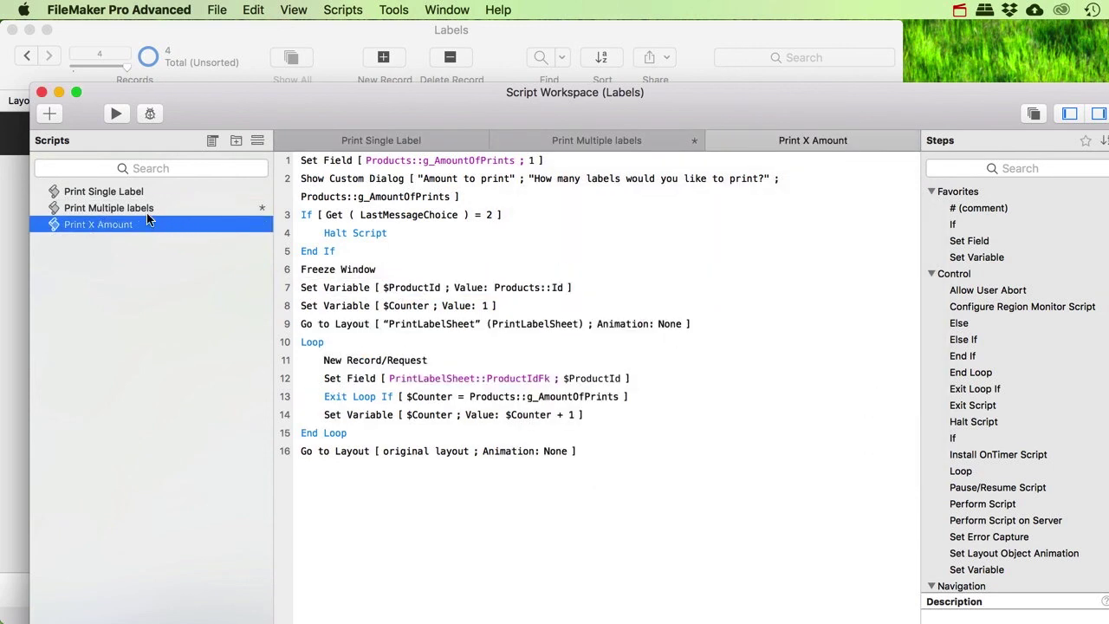
pyautogui.press('super+s')
pyautogui.click(138, 208)
pyautogui.press('super+s')
pyautogui.click(149, 225)
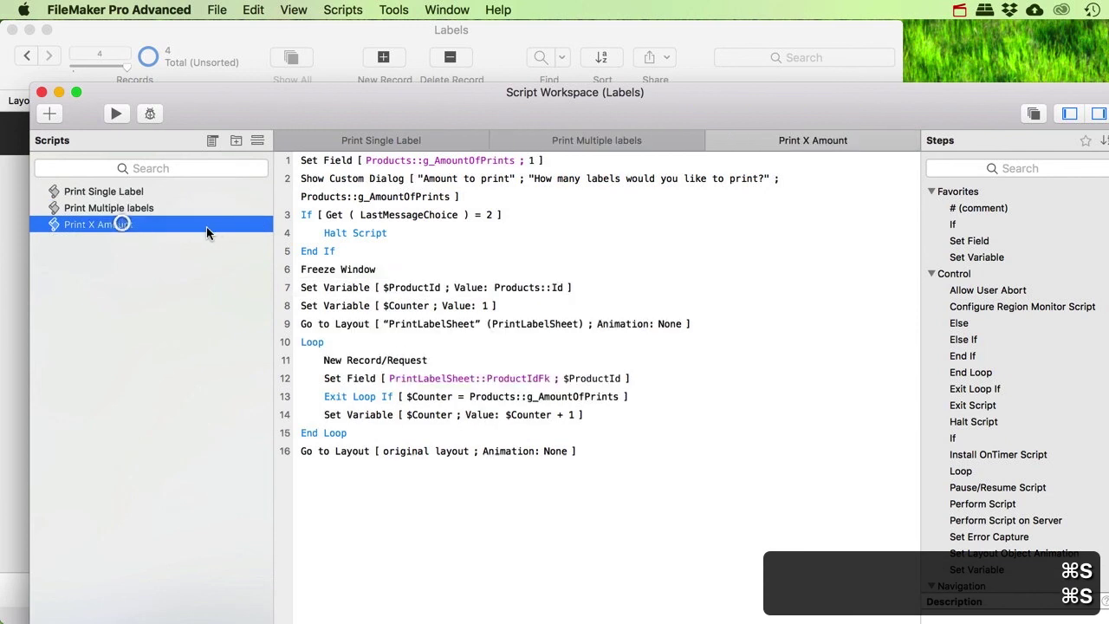
# Create a new script named Print Sheet
pyautogui.click(114, 250)
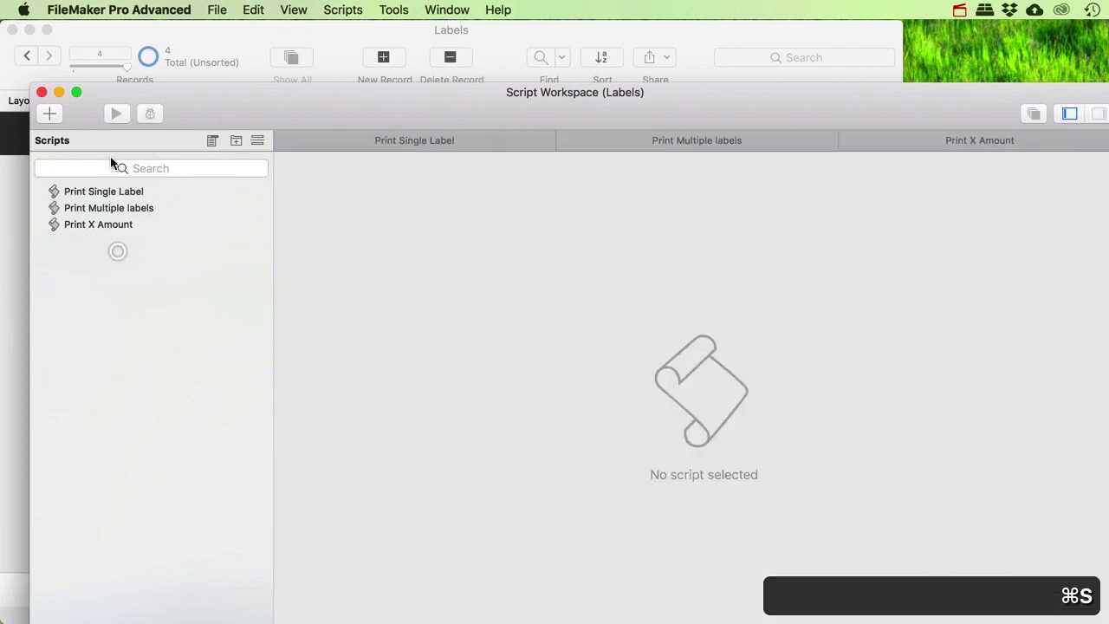
pyautogui.click(49, 115)
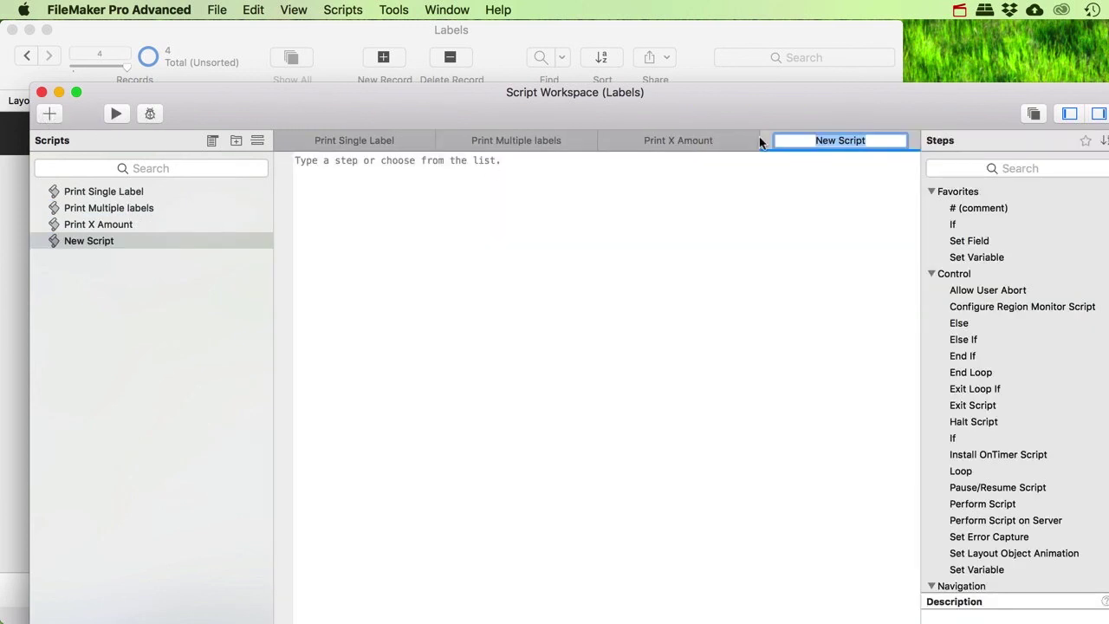
pyautogui.write('Print P')
pyautogui.press('BackSpace')
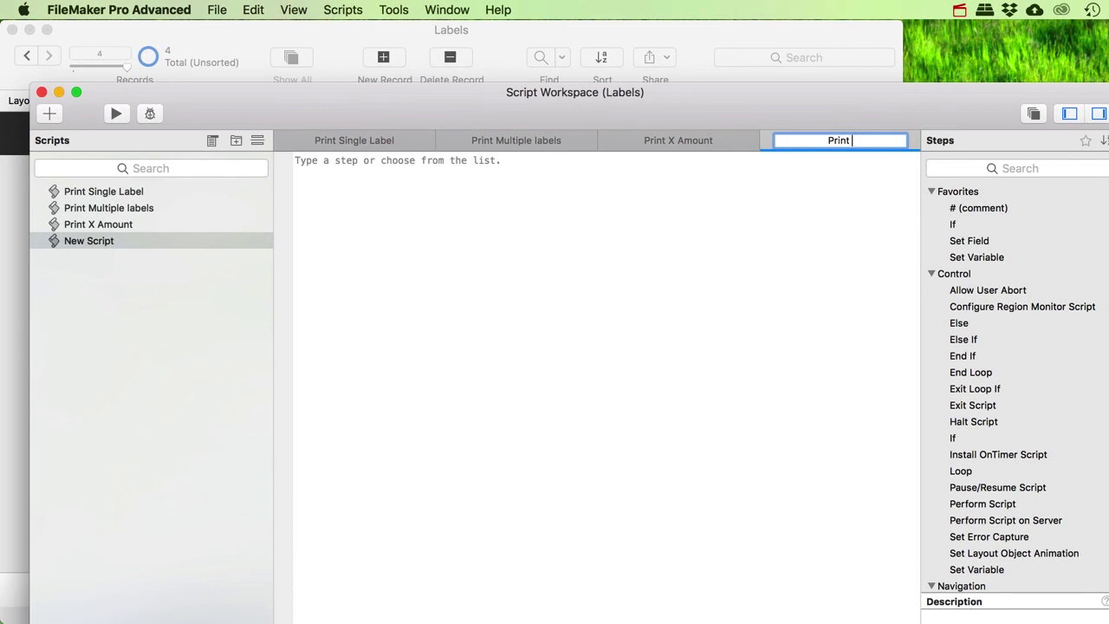
pyautogui.write('Sheet')
pyautogui.press('Return')
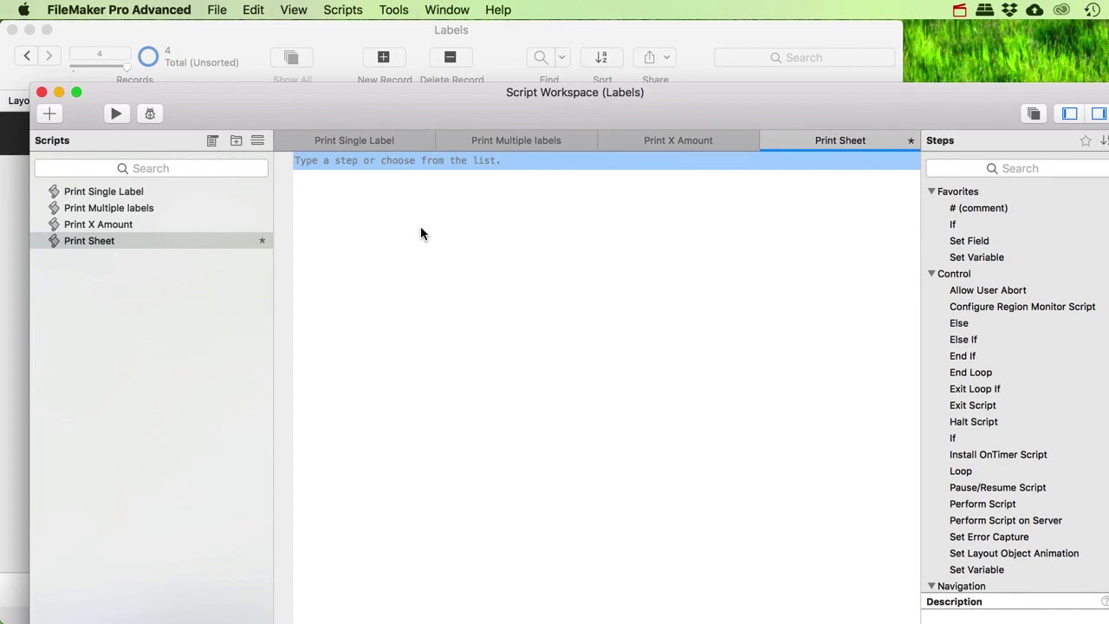
# Add a Freeze Window step and a Go to Layout step targeting PrintLabelSheet2 to the Print Sheet script
pyautogui.write('Free')
pyautogui.press('Return')
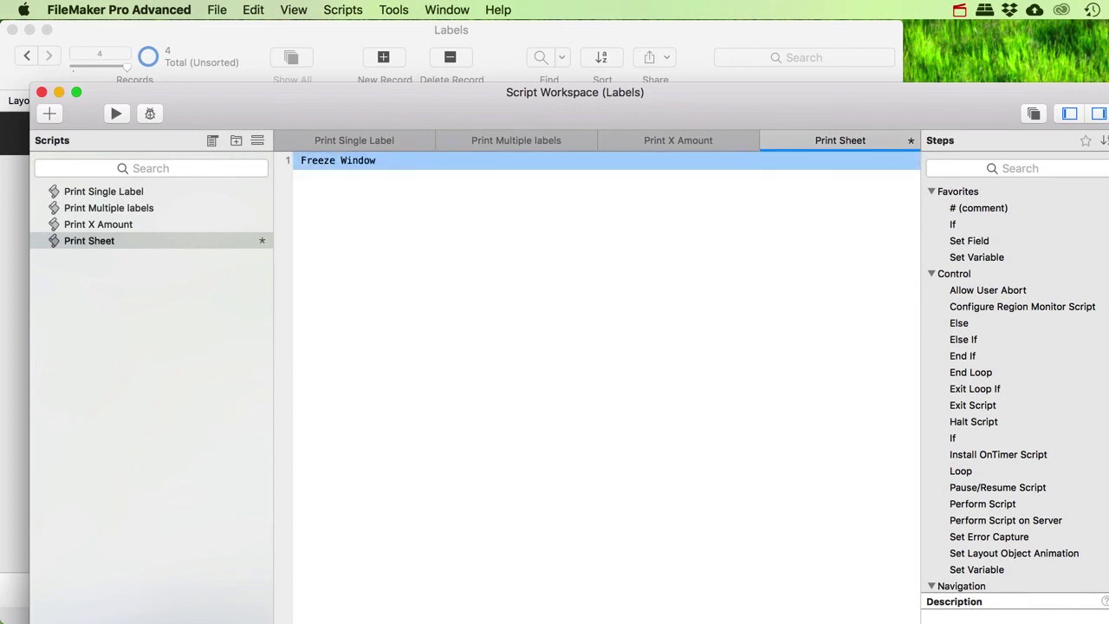
pyautogui.write('Go to L')
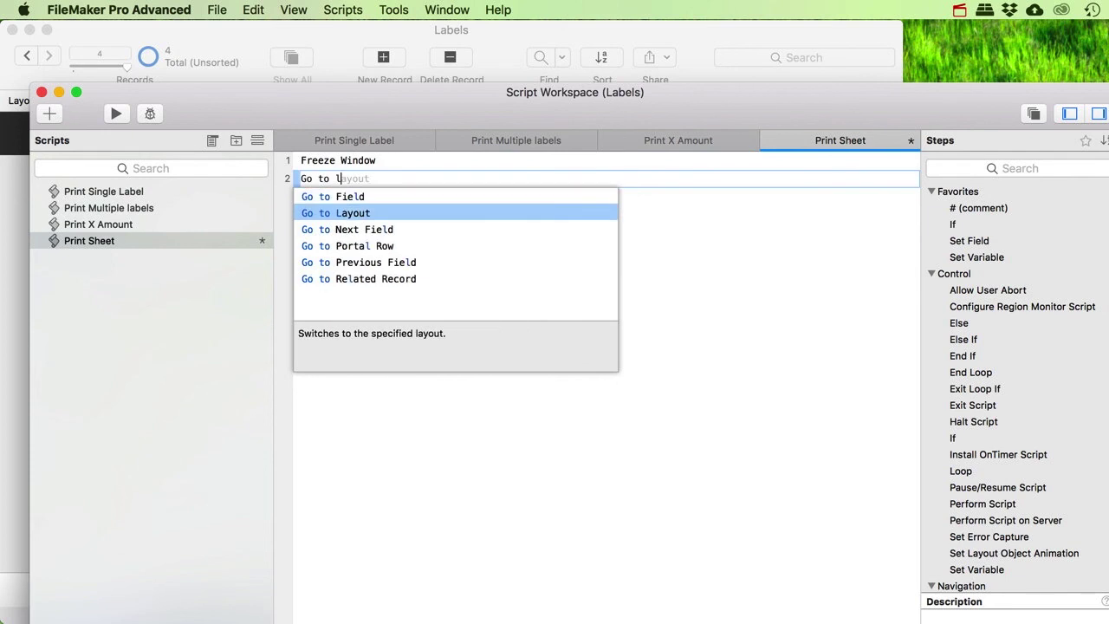
pyautogui.press('Return')
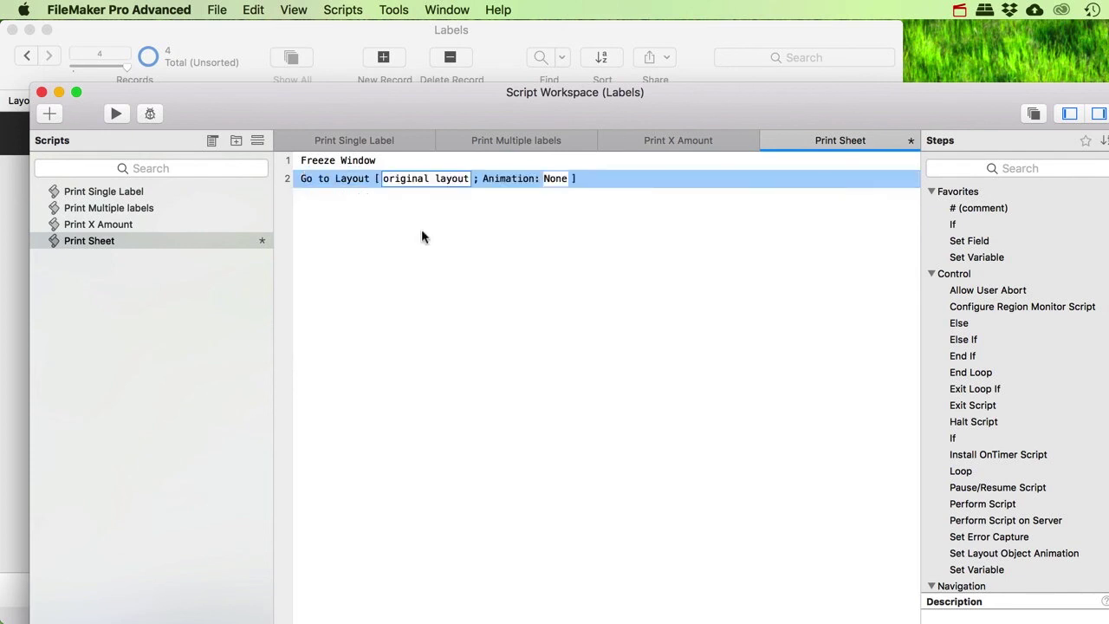
pyautogui.click(418, 180)
pyautogui.click(411, 203)
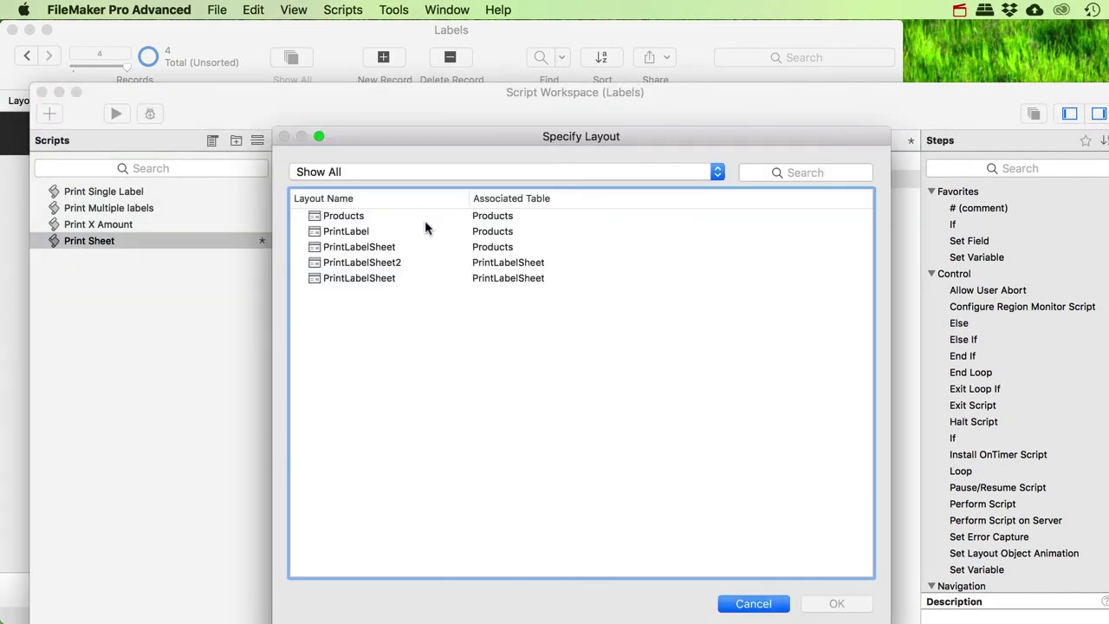
pyautogui.click(359, 263)
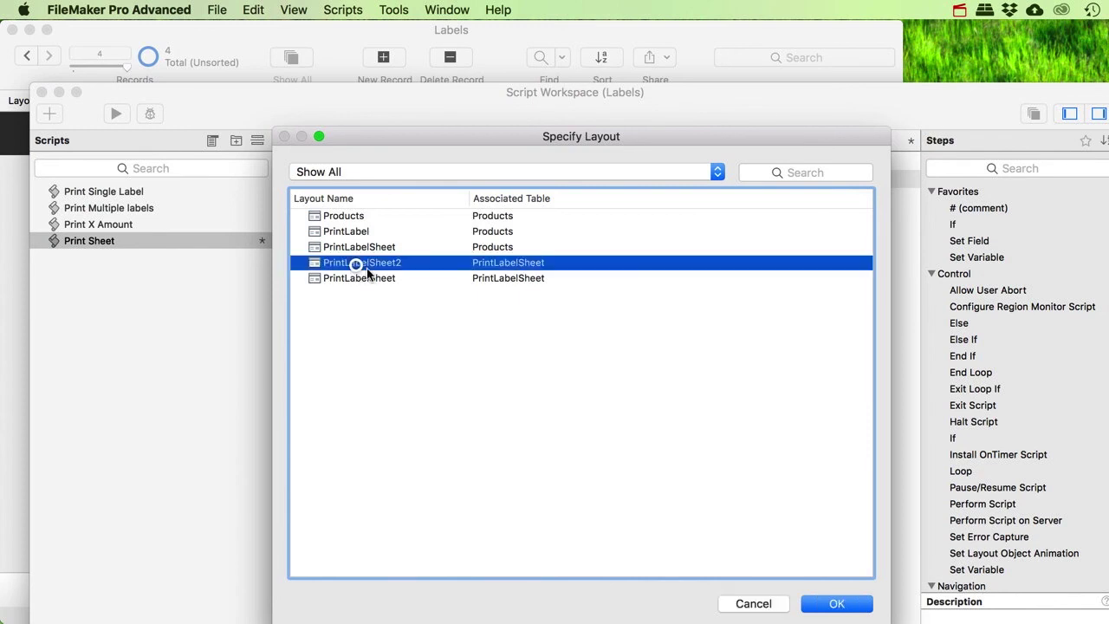
pyautogui.click(827, 604)
# Add a Print Setup step without dialog that stores A4 paper, portrait orientation and 100% scale
pyautogui.click(350, 211)
pyautogui.click(338, 182)
pyautogui.press('Return')
pyautogui.write('Print')
pyautogui.press('Down')
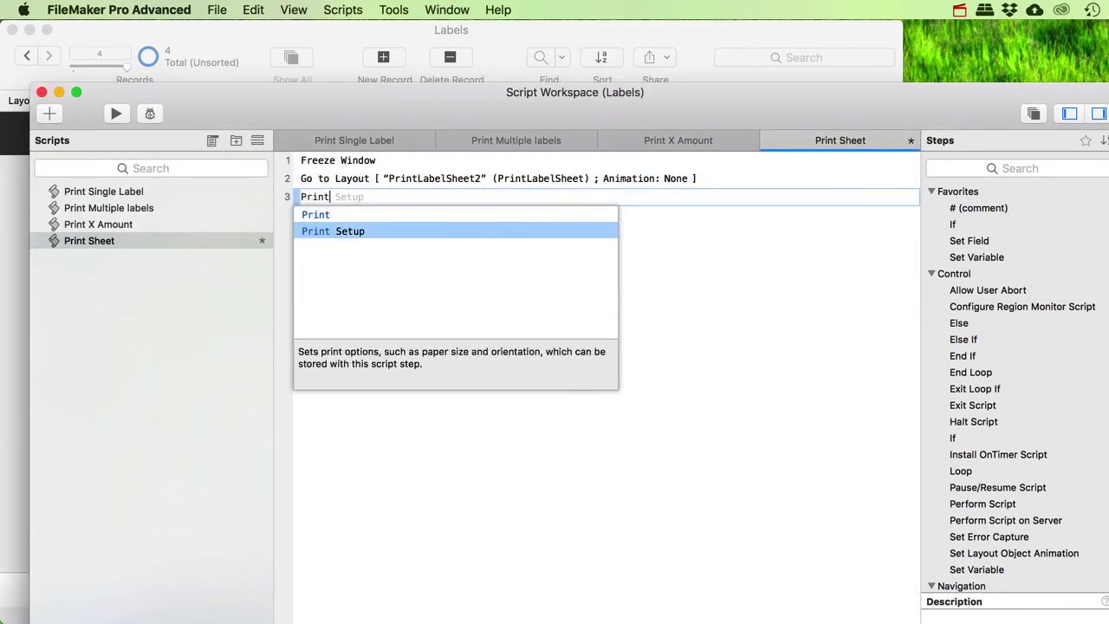
pyautogui.press('Return')
pyautogui.click(483, 197)
pyautogui.click(576, 234)
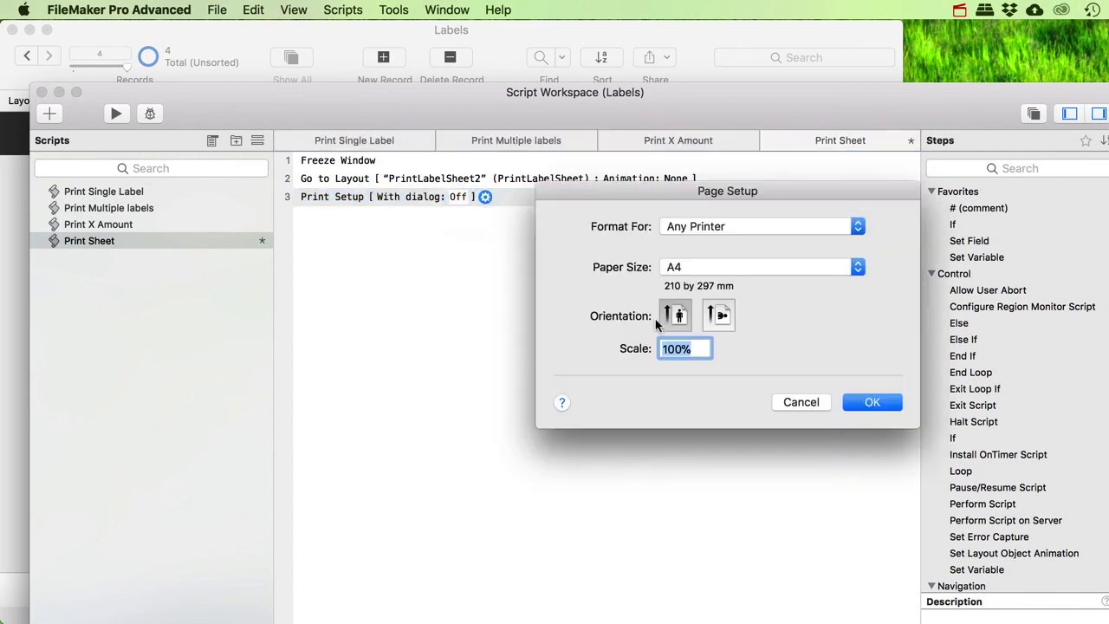
pyautogui.click(844, 401)
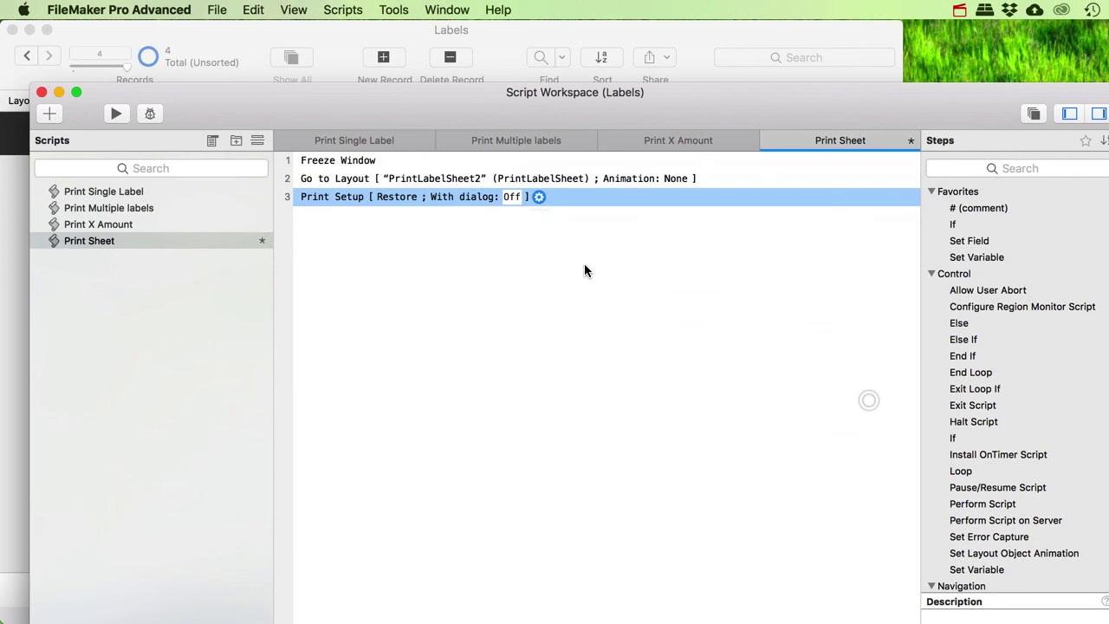
# Add a Print step without dialog that prints the records being browsed on the HP Deskjet 6500
pyautogui.click(340, 203)
pyautogui.click(351, 230)
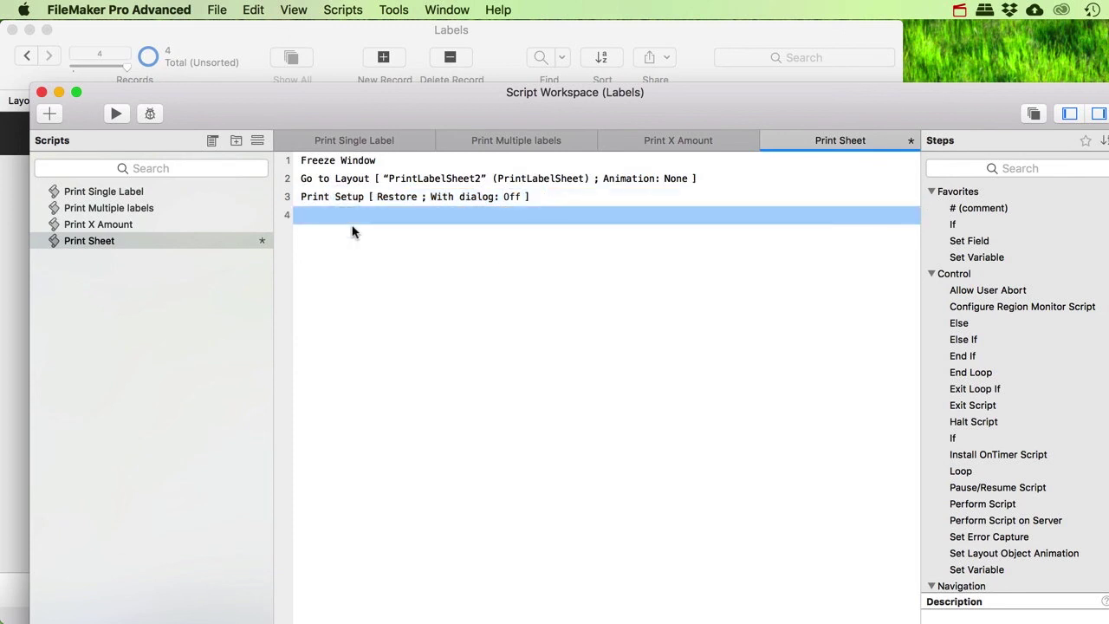
pyautogui.write('Print')
pyautogui.press('Return')
pyautogui.click(448, 215)
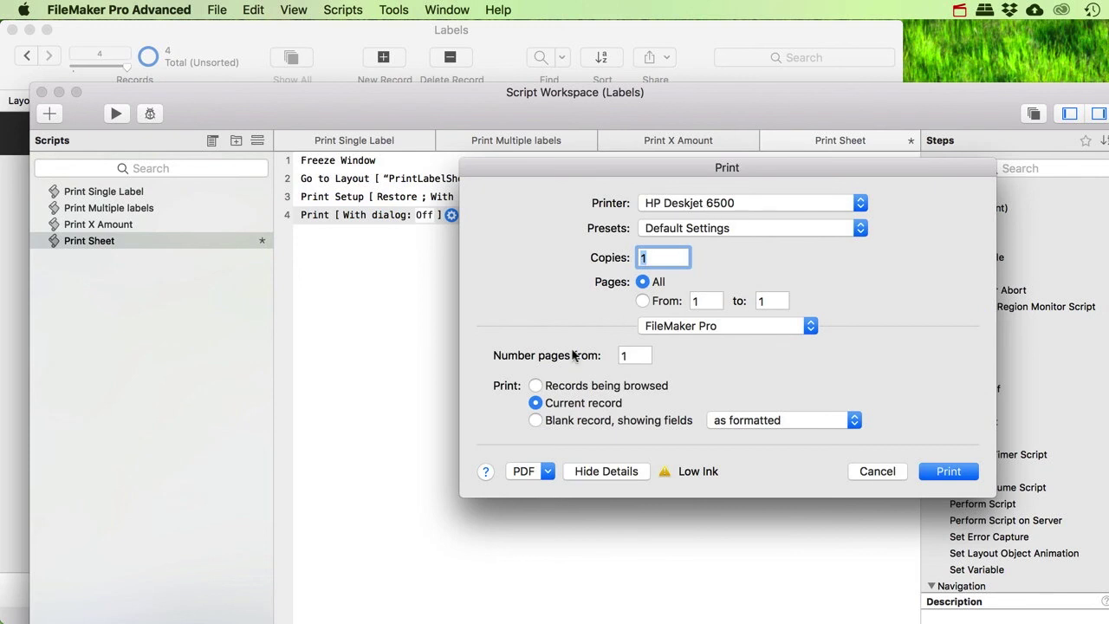
pyautogui.click(535, 385)
pyautogui.click(951, 475)
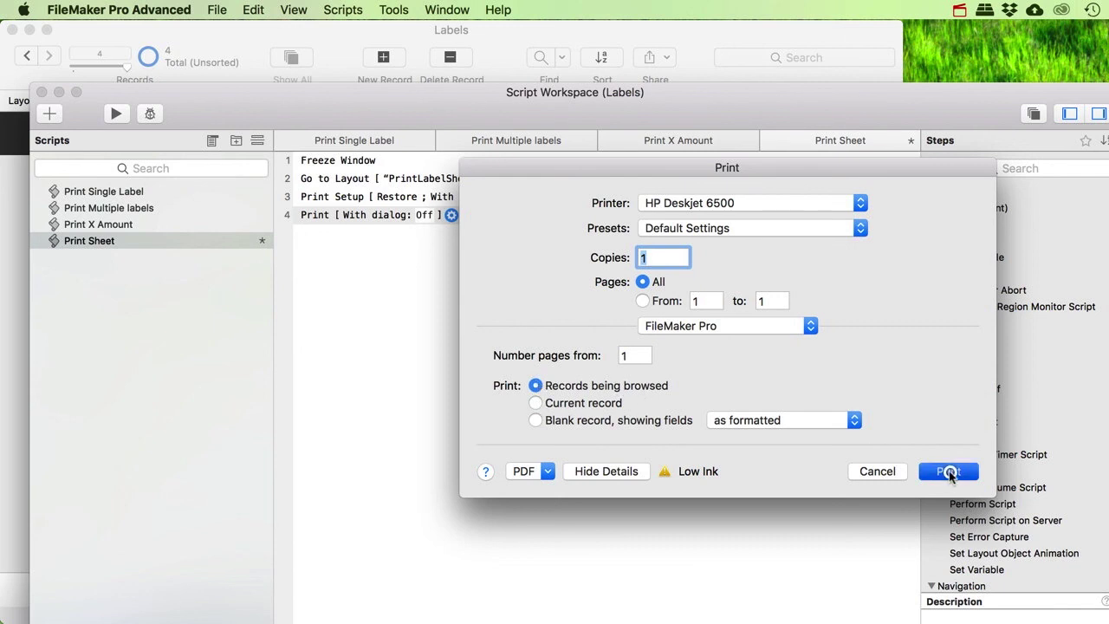
# End the script with a Go to Layout step for the original layout and save it
pyautogui.click(317, 217)
pyautogui.press('Return')
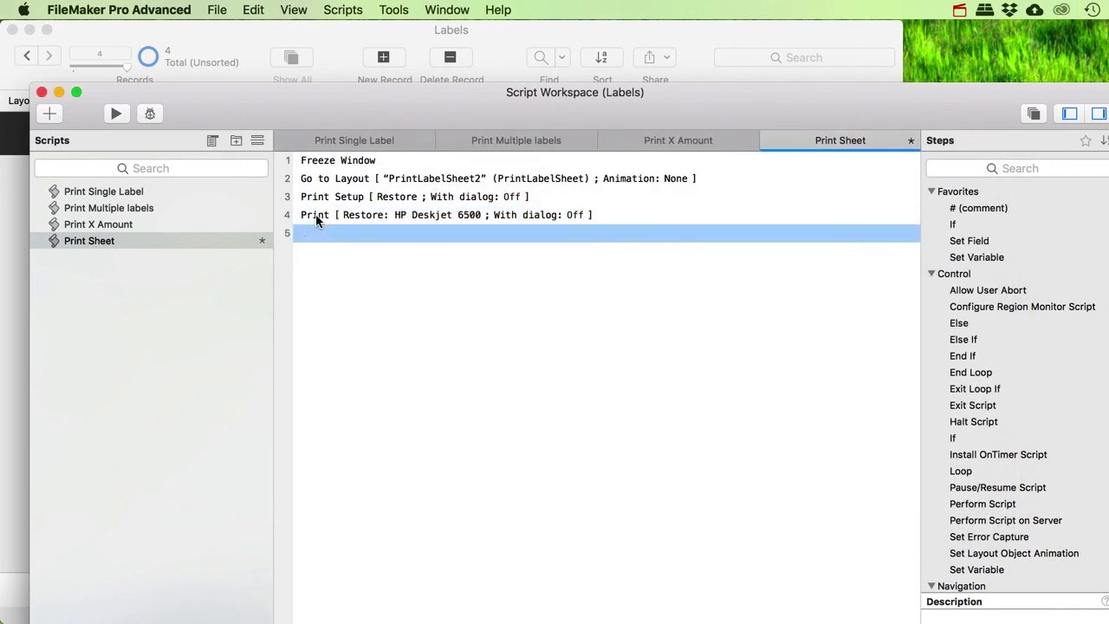
pyautogui.write('Go to l')
pyautogui.press('Return')
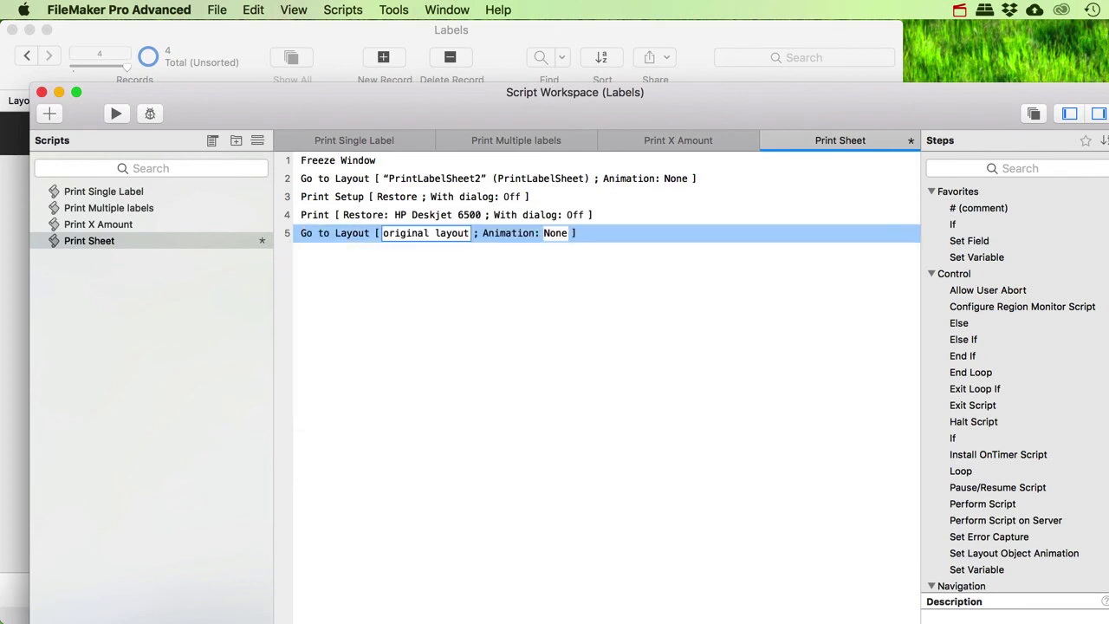
pyautogui.click(355, 267)
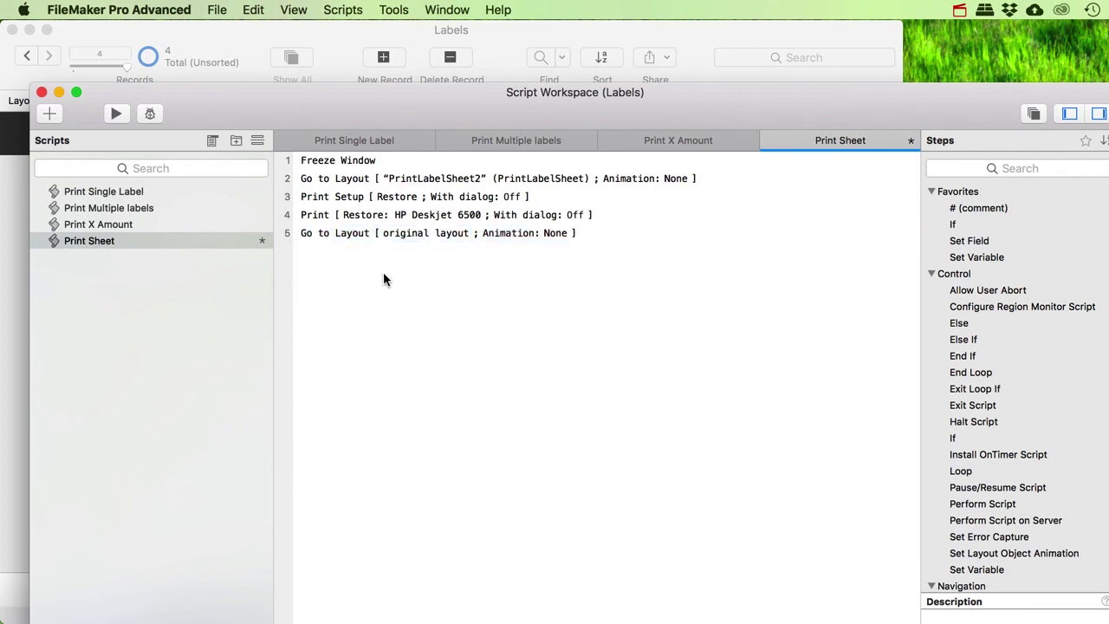
pyautogui.press('super+s')
# Disable the Print step in the Print Sheet script and save the script
pyautogui.click(323, 216)
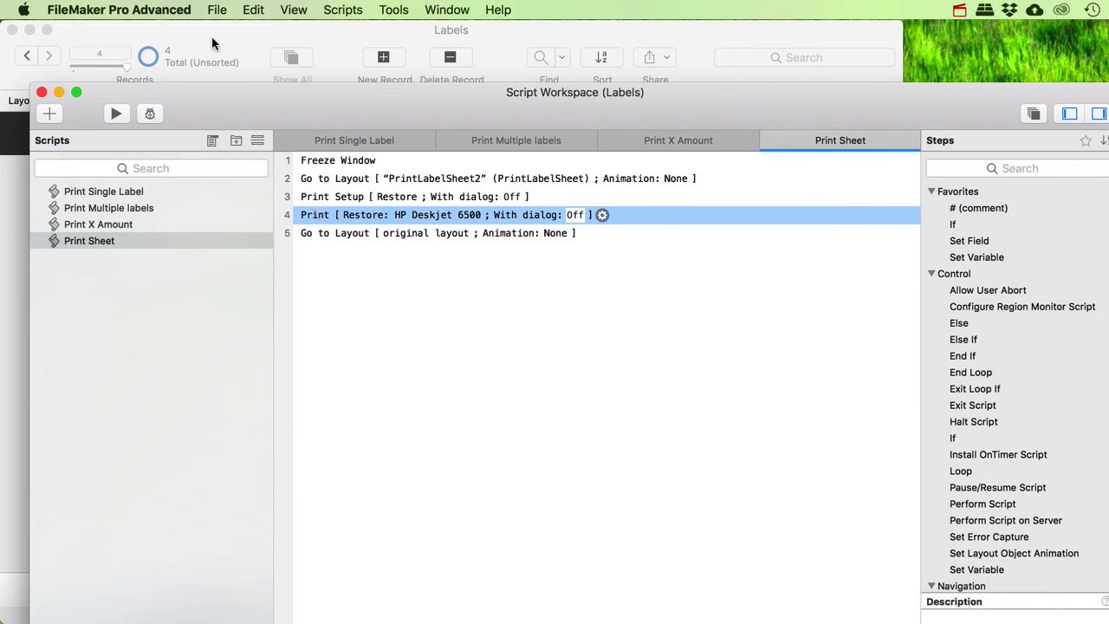
pyautogui.click(253, 10)
pyautogui.click(272, 192)
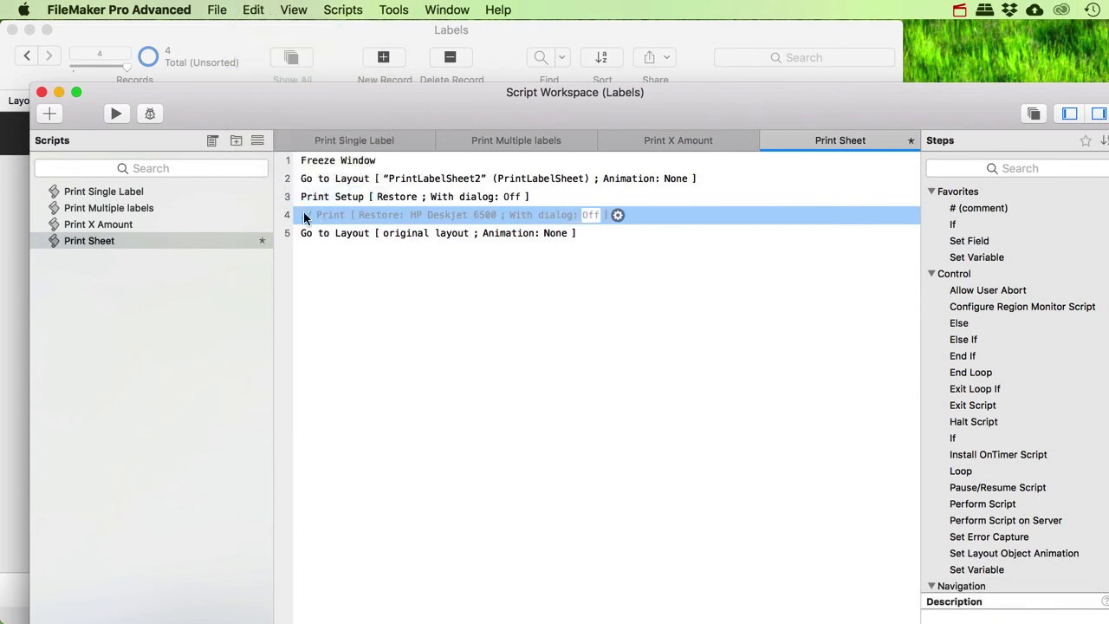
pyautogui.click(321, 197)
pyautogui.click(319, 232)
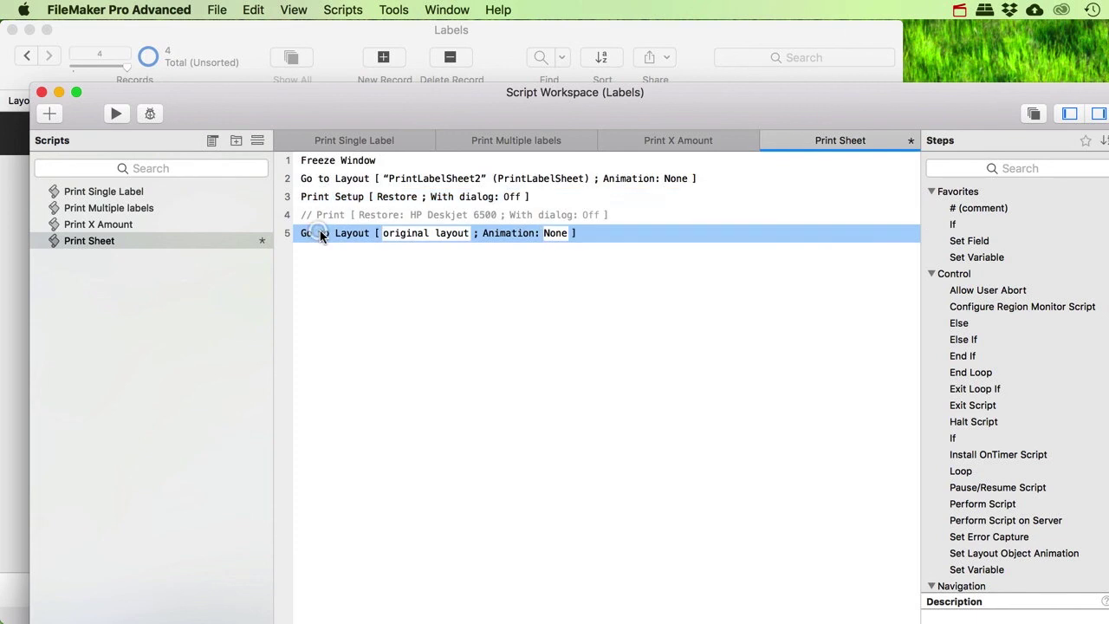
pyautogui.press('super+s')
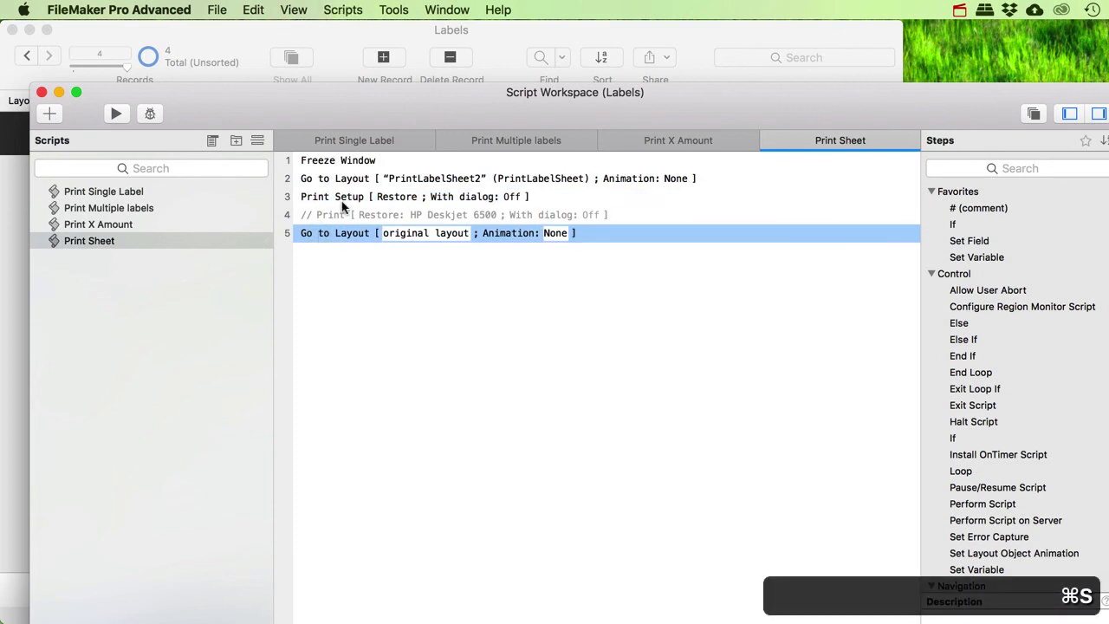
# Set the Print Label Sheets button on the Products layout to perform the Print Sheet script, and return to Browse mode
pyautogui.click(41, 93)
pyautogui.click(861, 101)
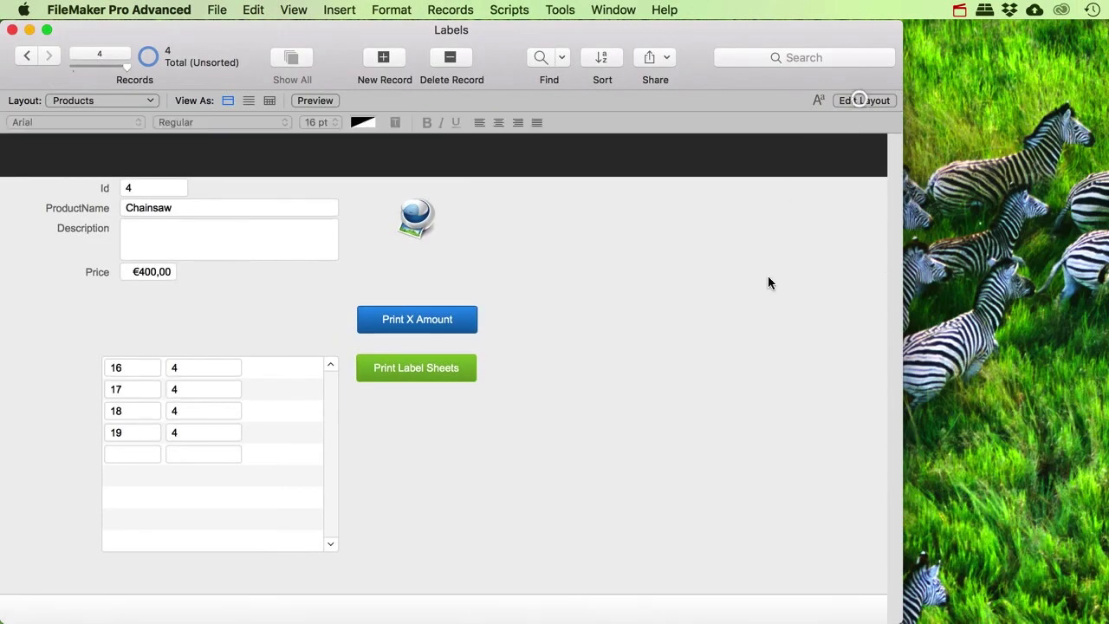
pyautogui.click(414, 367)
pyautogui.rightClick(436, 367)
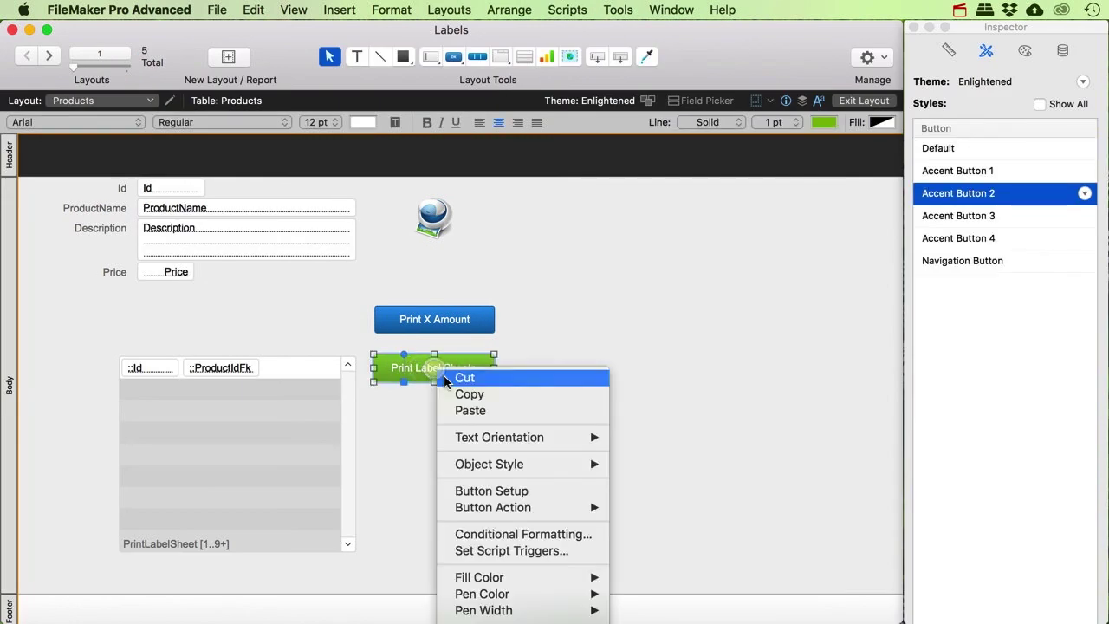
pyautogui.click(502, 490)
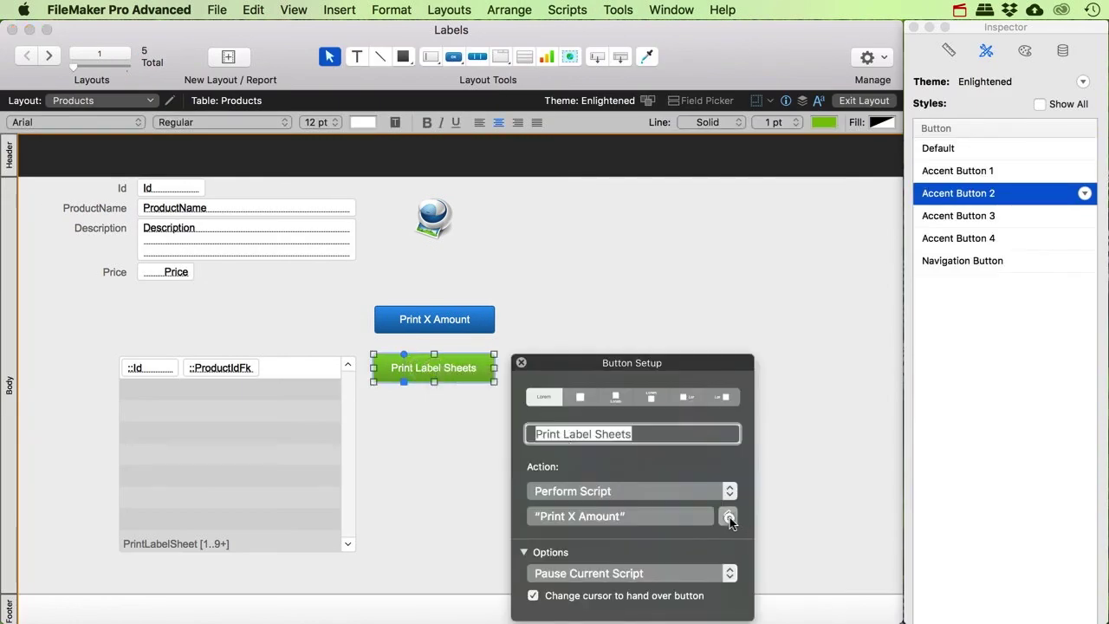
pyautogui.click(728, 516)
pyautogui.click(582, 294)
pyautogui.click(877, 571)
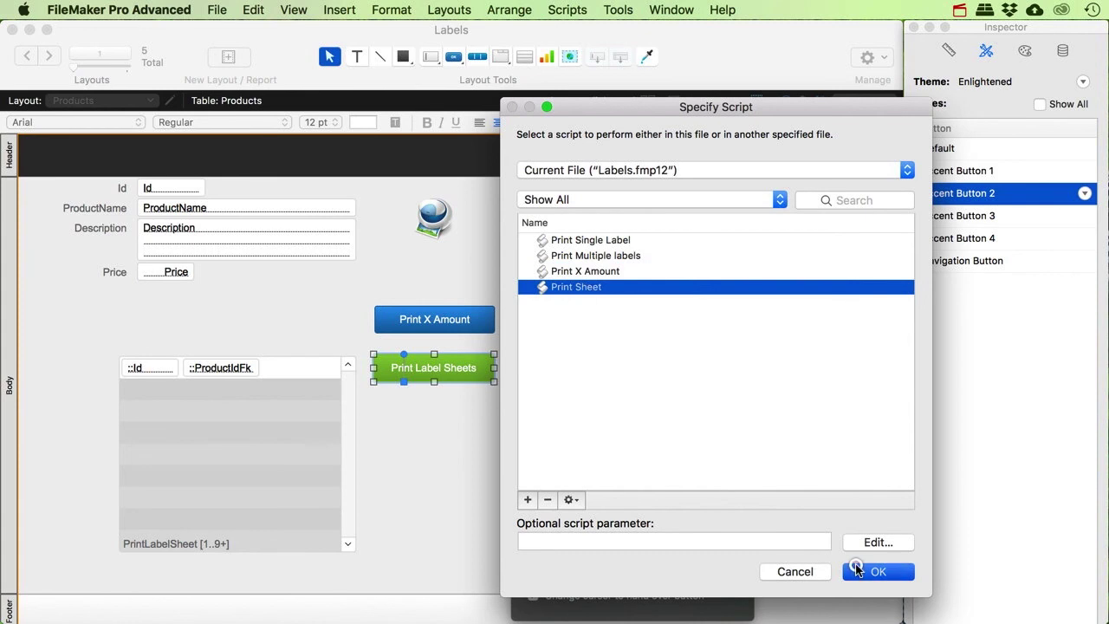
pyautogui.click(521, 363)
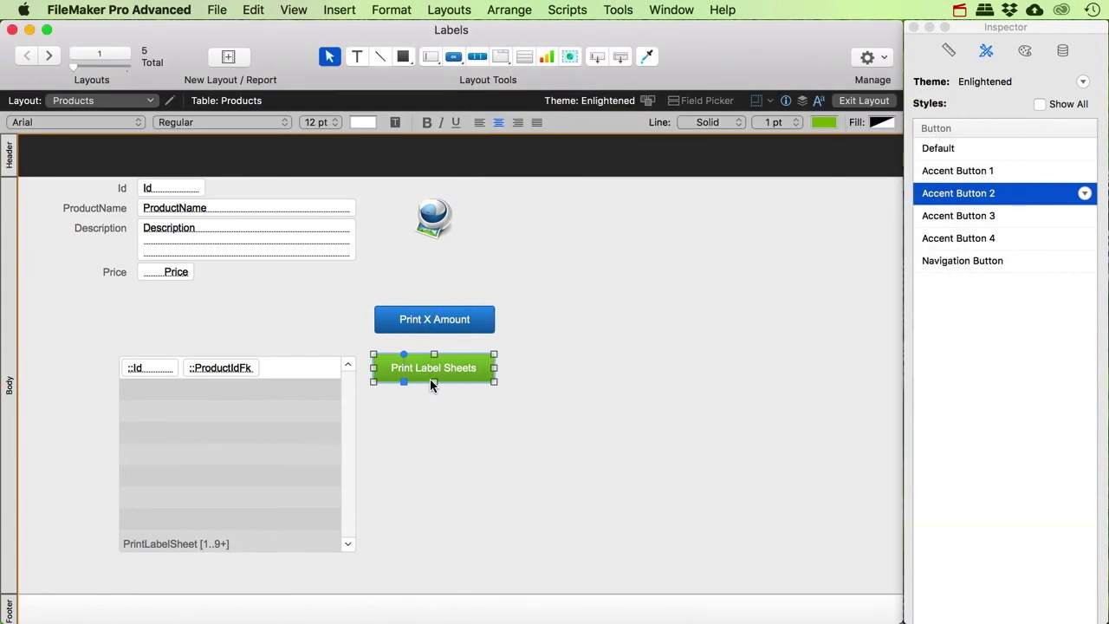
pyautogui.click(871, 101)
# Open the Script Debugger and the Data Viewer
pyautogui.click(560, 10)
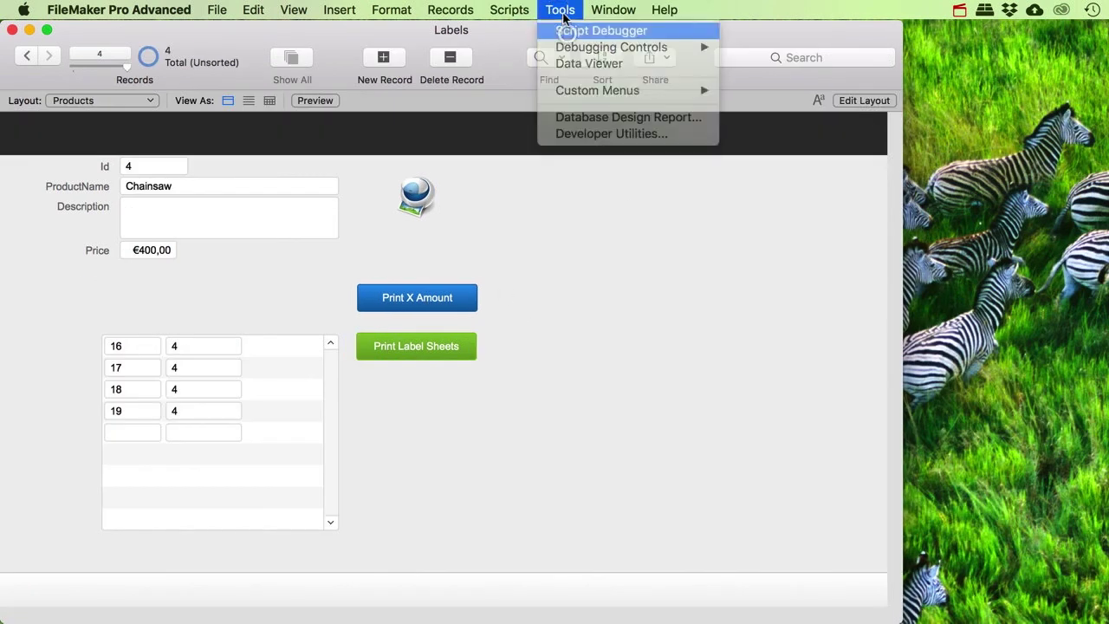
pyautogui.click(598, 31)
pyautogui.click(559, 9)
pyautogui.click(587, 63)
# Run the Print Label Sheets button and step through the Print Sheet script up to its Print Setup step
pyautogui.click(438, 346)
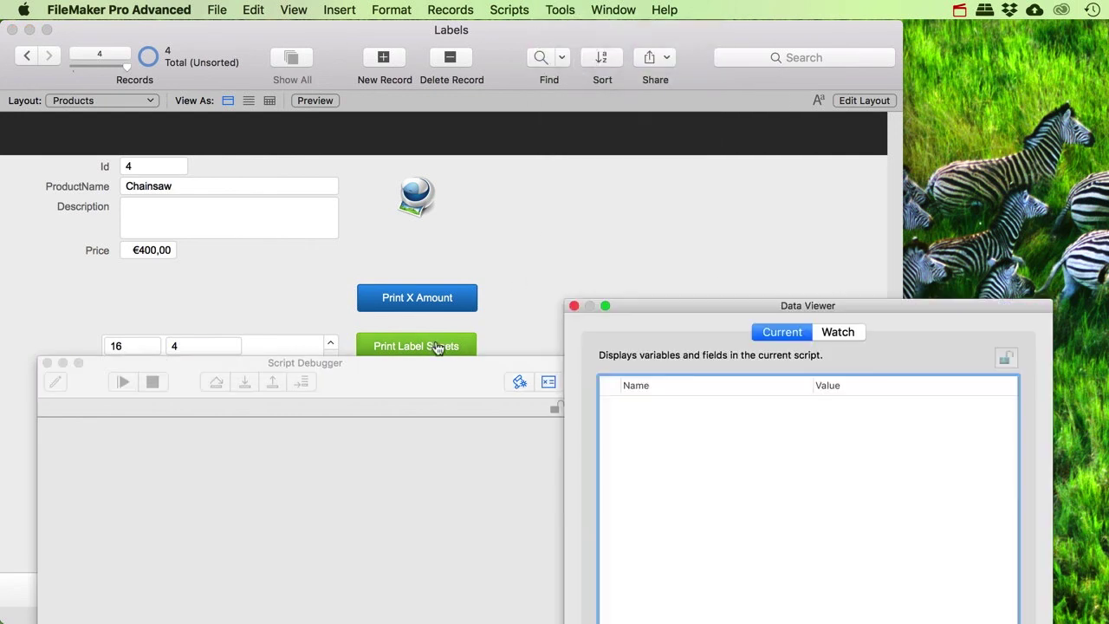
pyautogui.click(438, 346)
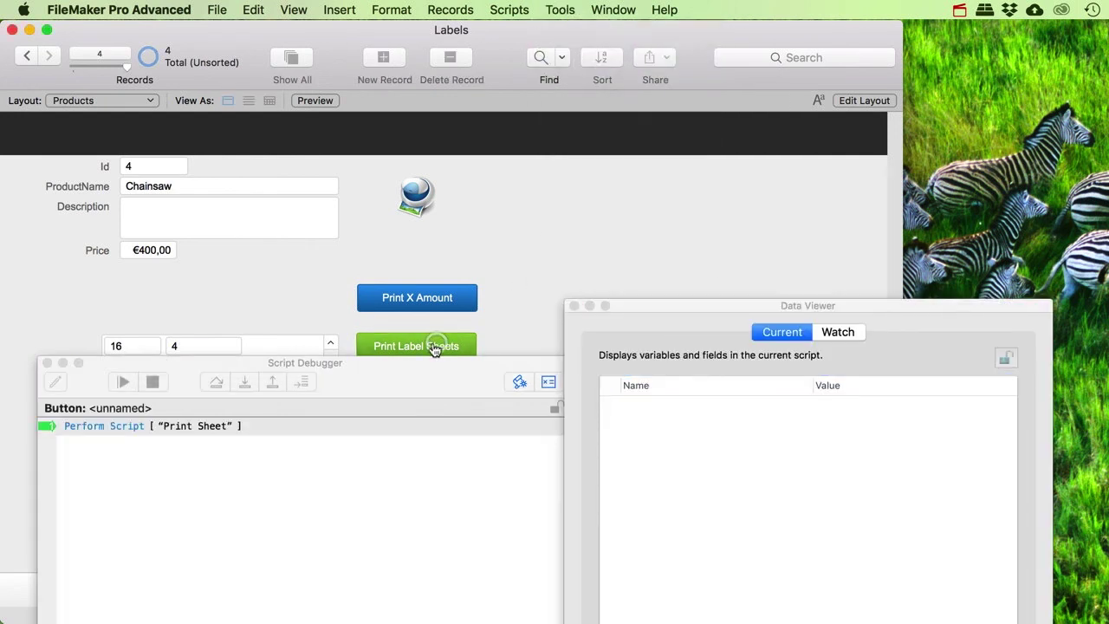
pyautogui.click(242, 382)
pyautogui.click(243, 382)
pyautogui.click(243, 382)
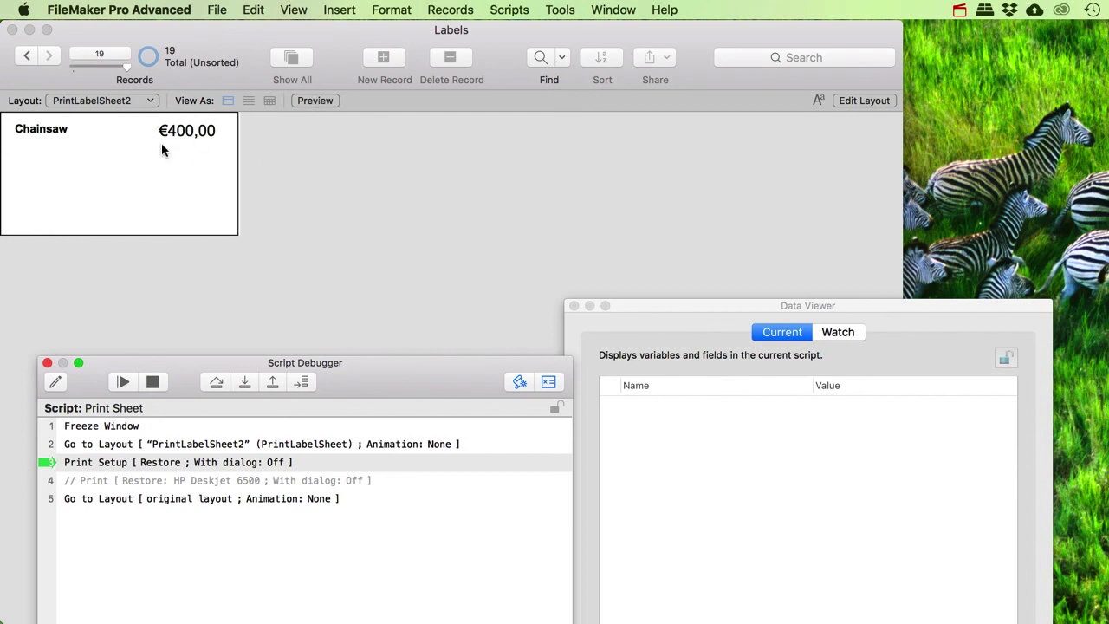
# Preview the PrintLabelSheet2 layout and examine the arrangement of labels on the page
pyautogui.click(313, 101)
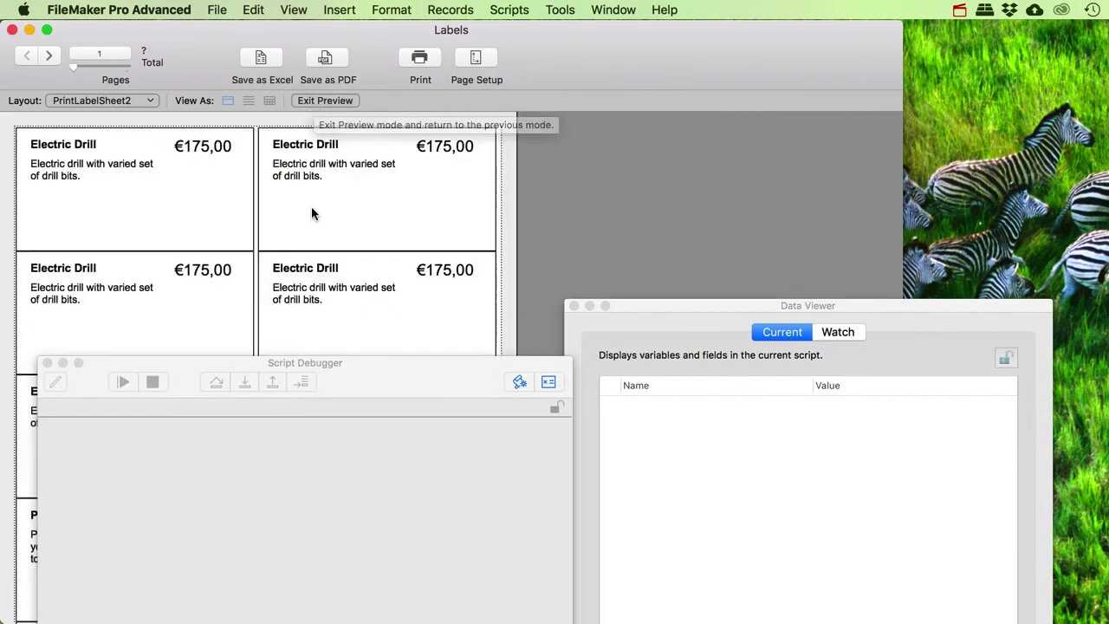
pyautogui.click(305, 366)
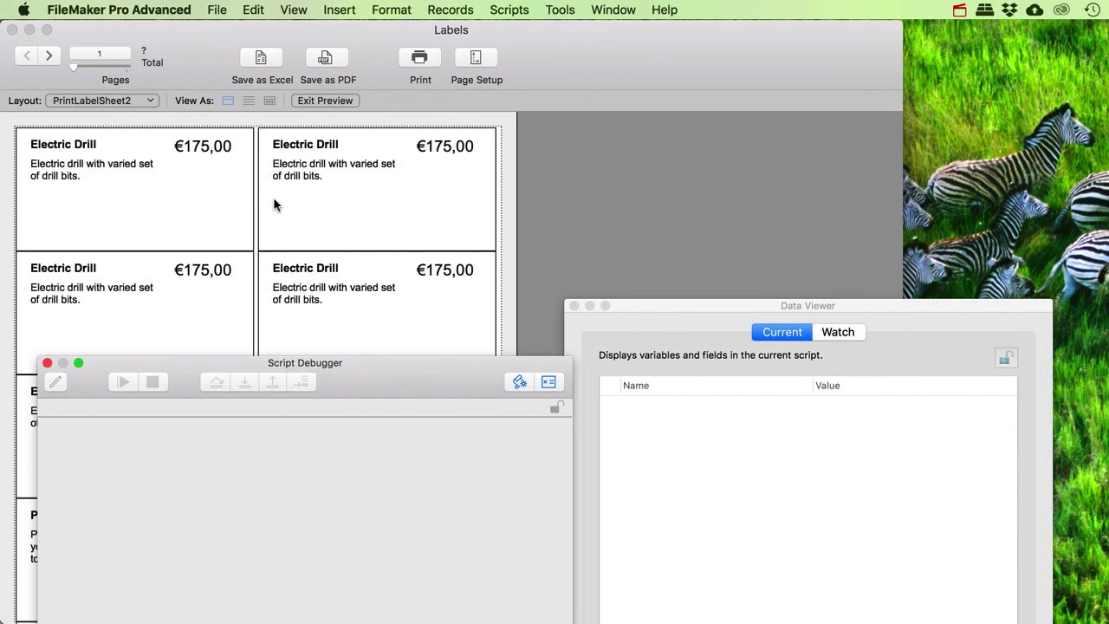
pyautogui.scroll(-5, 275, 205)
pyautogui.scroll(5, 280, 260)
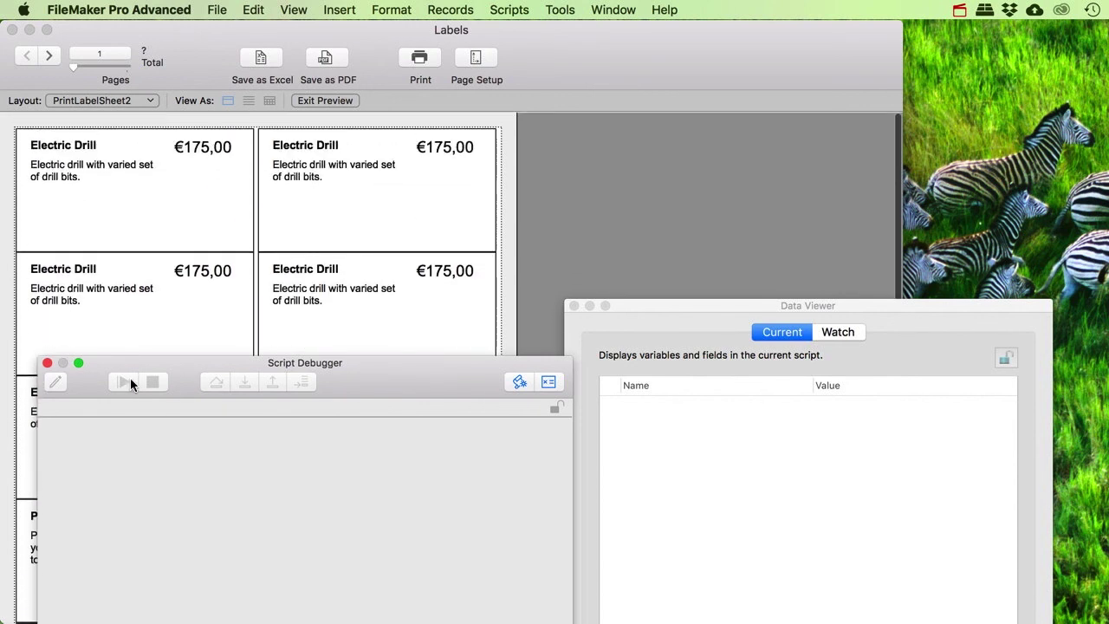
# Return to the Products layout in Browse mode
pyautogui.click(93, 104)
pyautogui.click(107, 59)
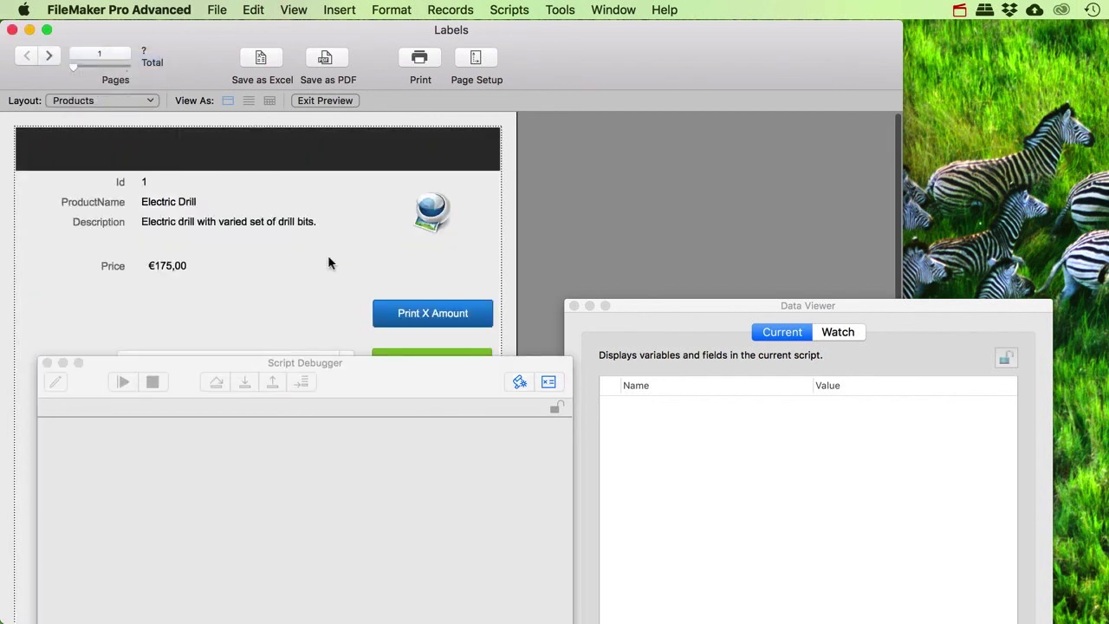
pyautogui.press('super+b')
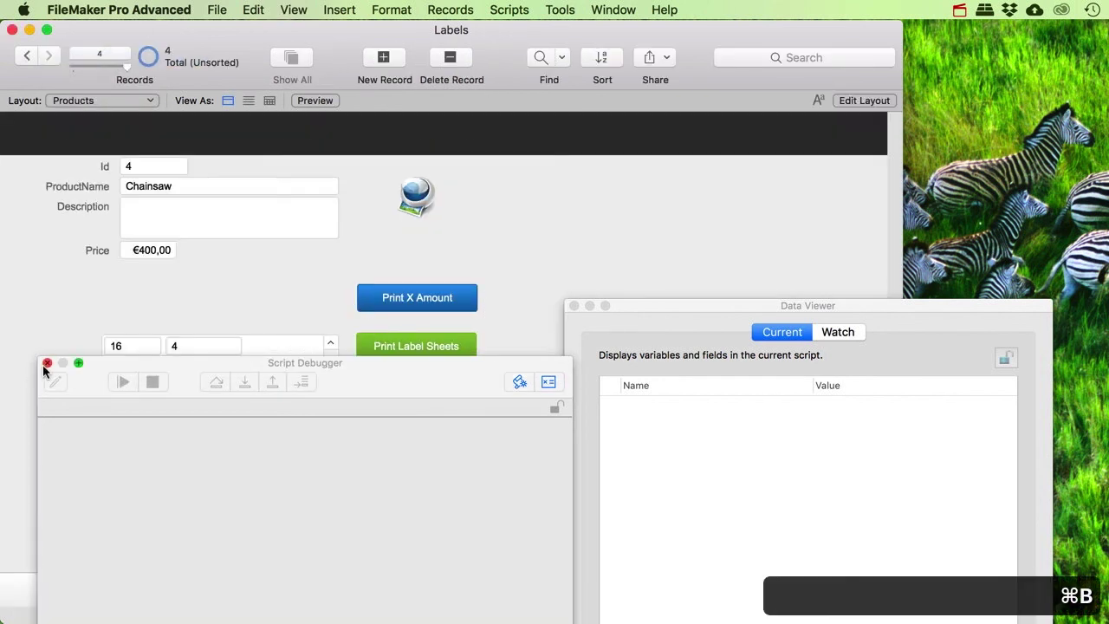
# Run the Print Label Sheets button again, step through the Print Sheet script to its end, and close the debugging windows
pyautogui.click(383, 348)
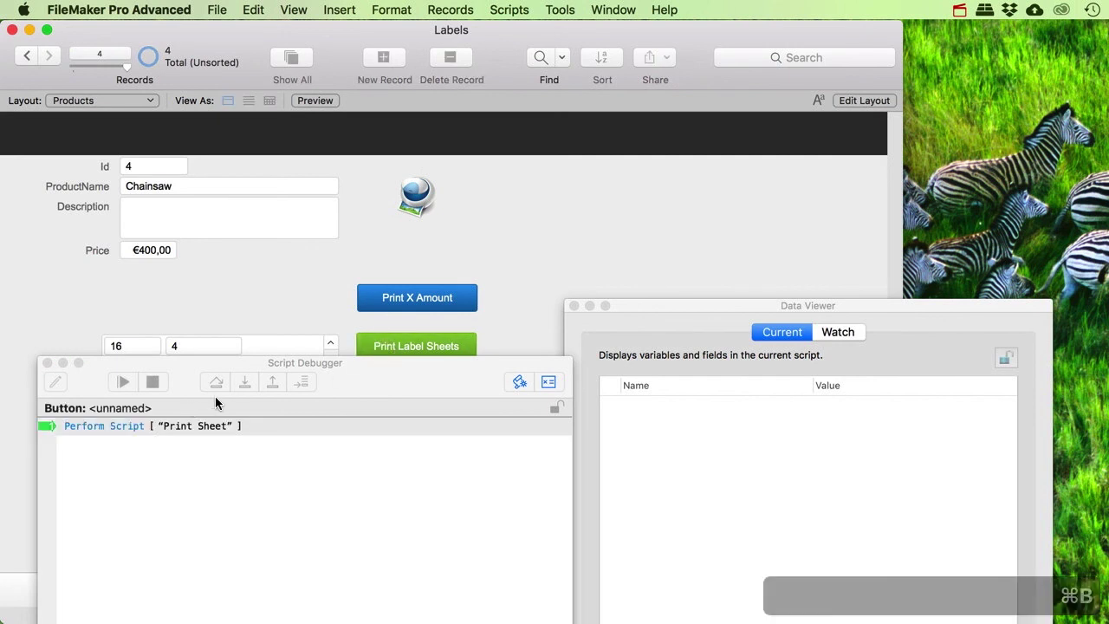
pyautogui.click(246, 382)
pyautogui.click(246, 382)
pyautogui.click(246, 382)
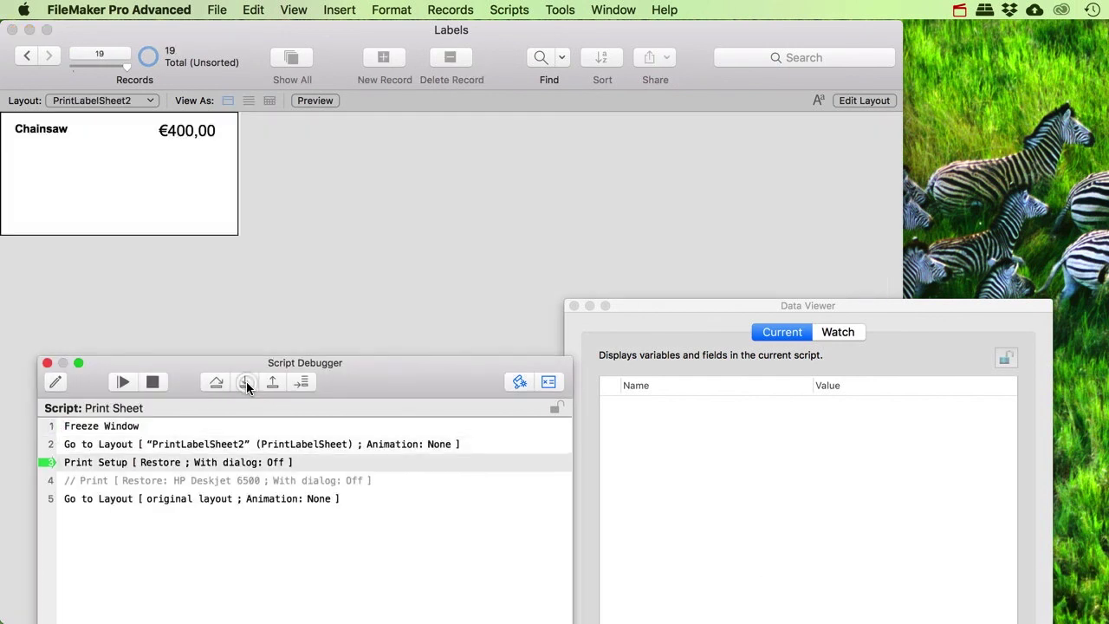
pyautogui.click(246, 382)
pyautogui.click(246, 382)
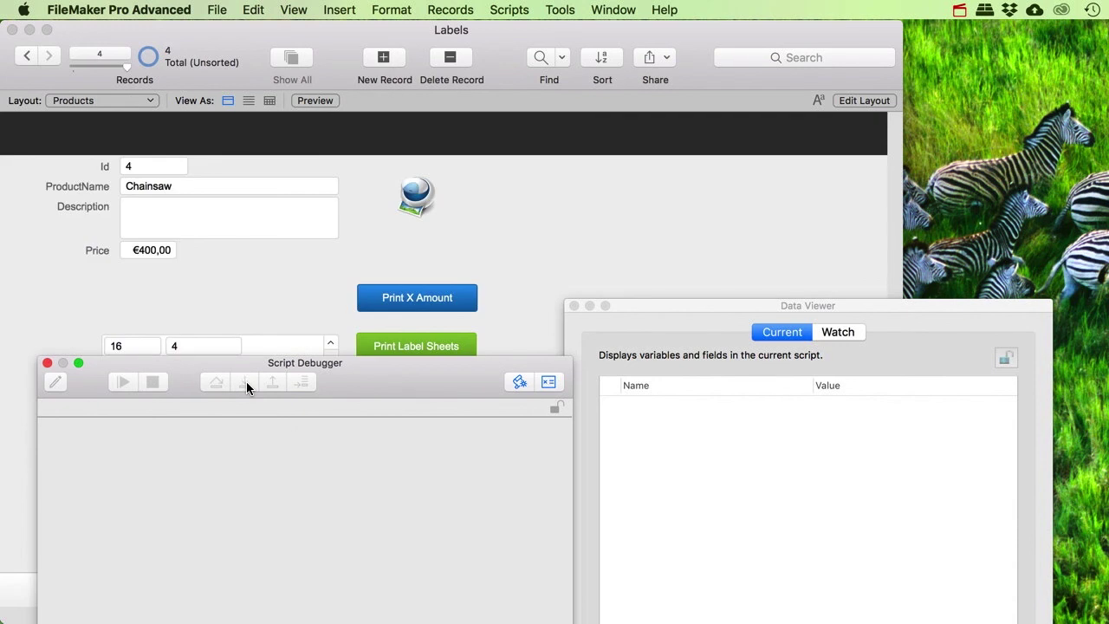
pyautogui.click(46, 363)
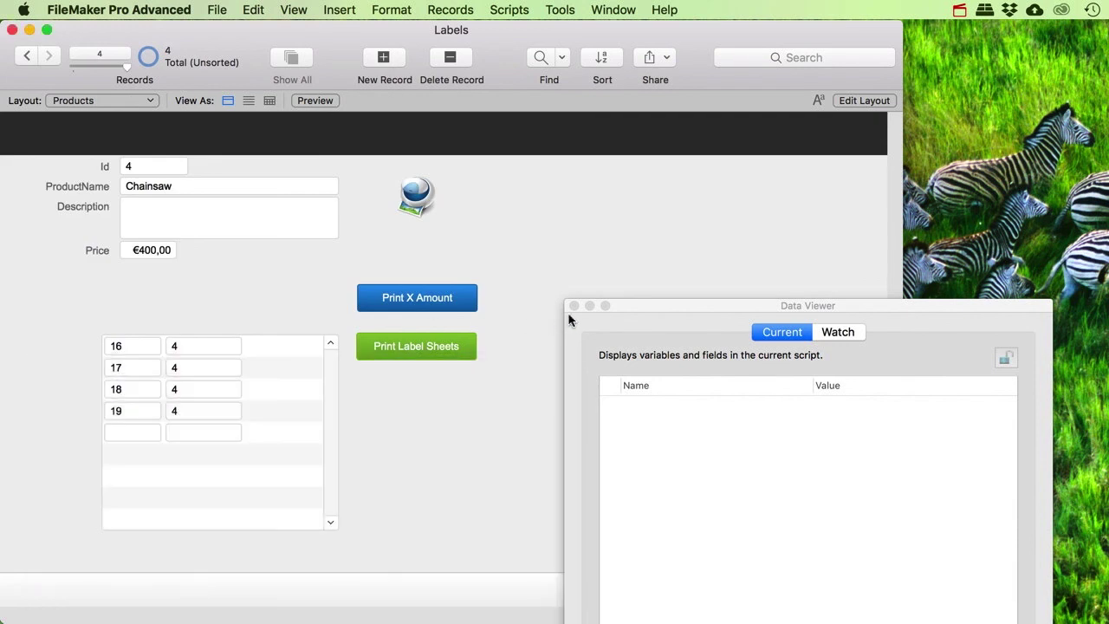
pyautogui.click(572, 306)
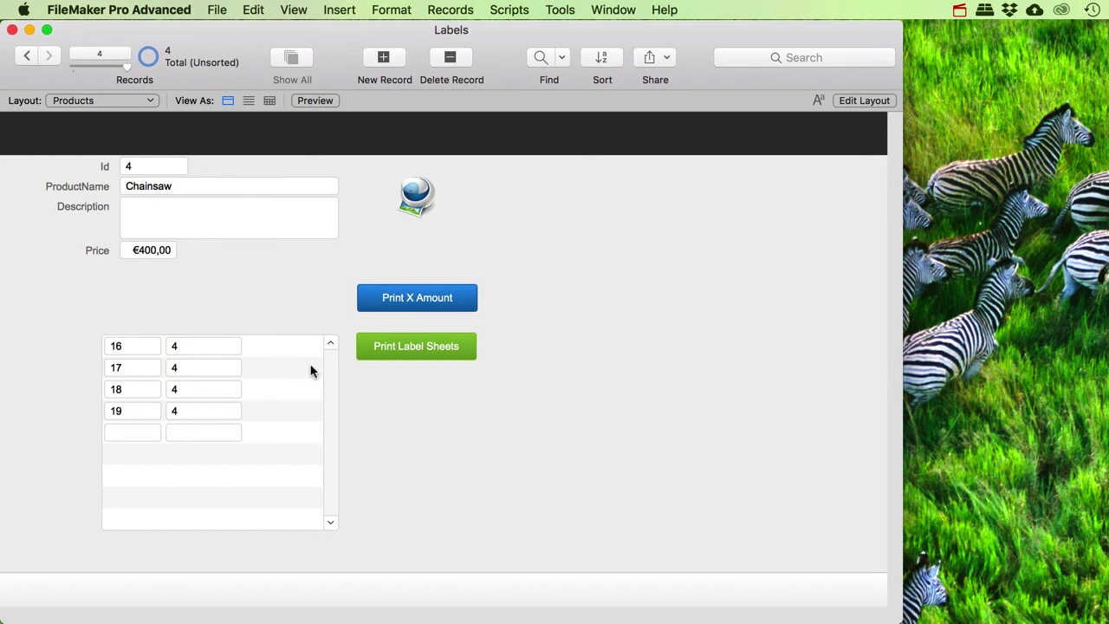
# Add a summary field named s_Count to the PrintLabelSheet table as the count of Id, and save the database changes
pyautogui.click(849, 101)
pyautogui.press('super+shift+d')
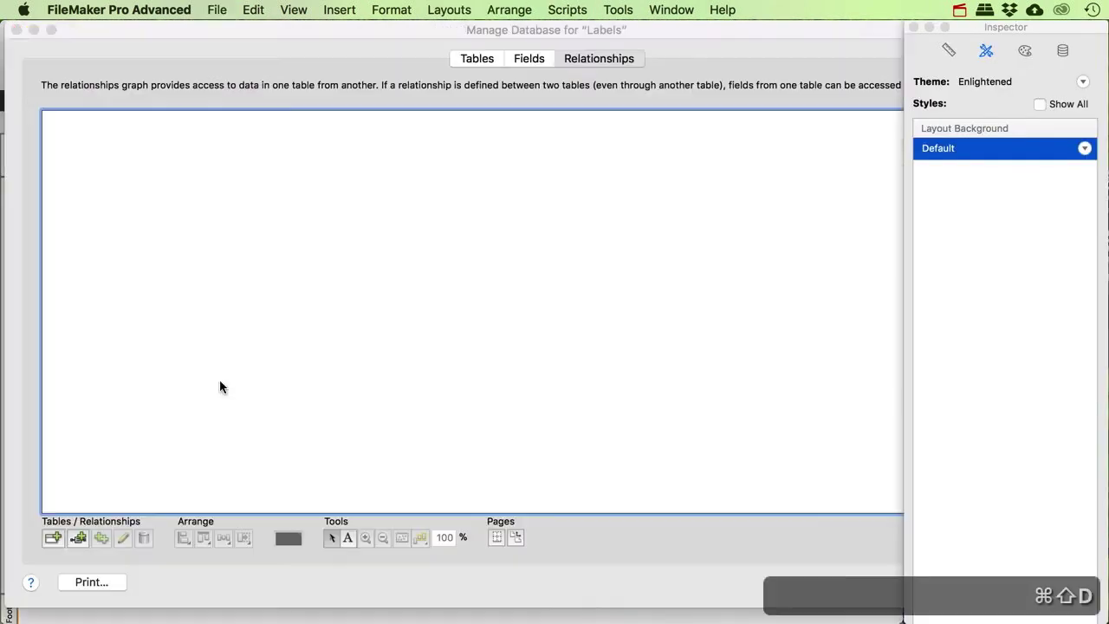
pyautogui.click(526, 59)
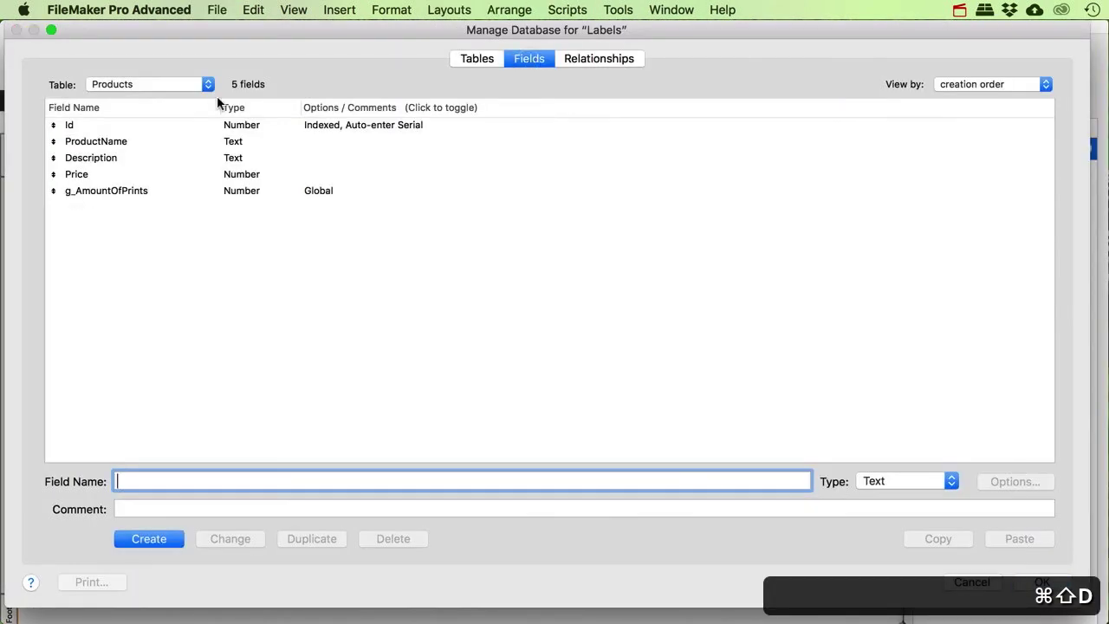
pyautogui.click(141, 84)
pyautogui.click(148, 96)
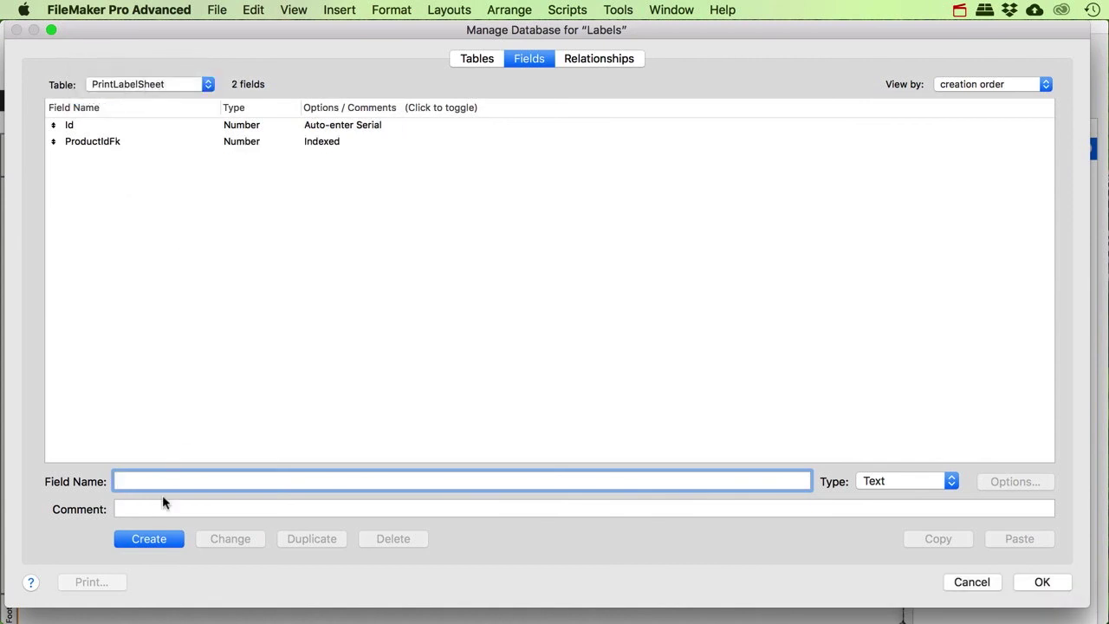
pyautogui.write('s_Count')
pyautogui.click(892, 481)
pyautogui.click(896, 598)
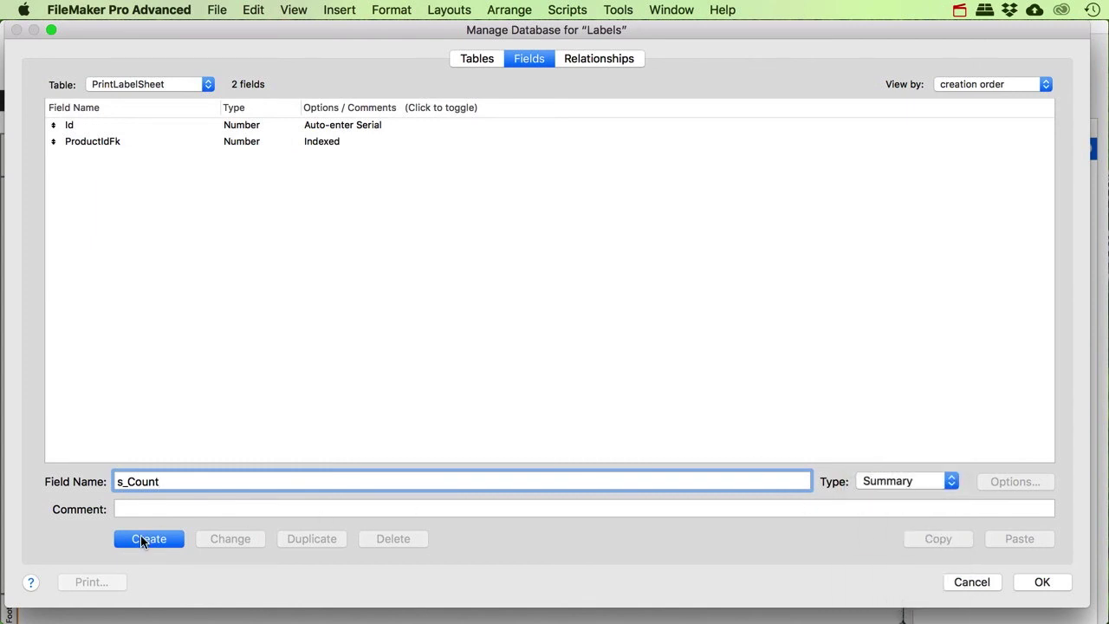
pyautogui.click(142, 539)
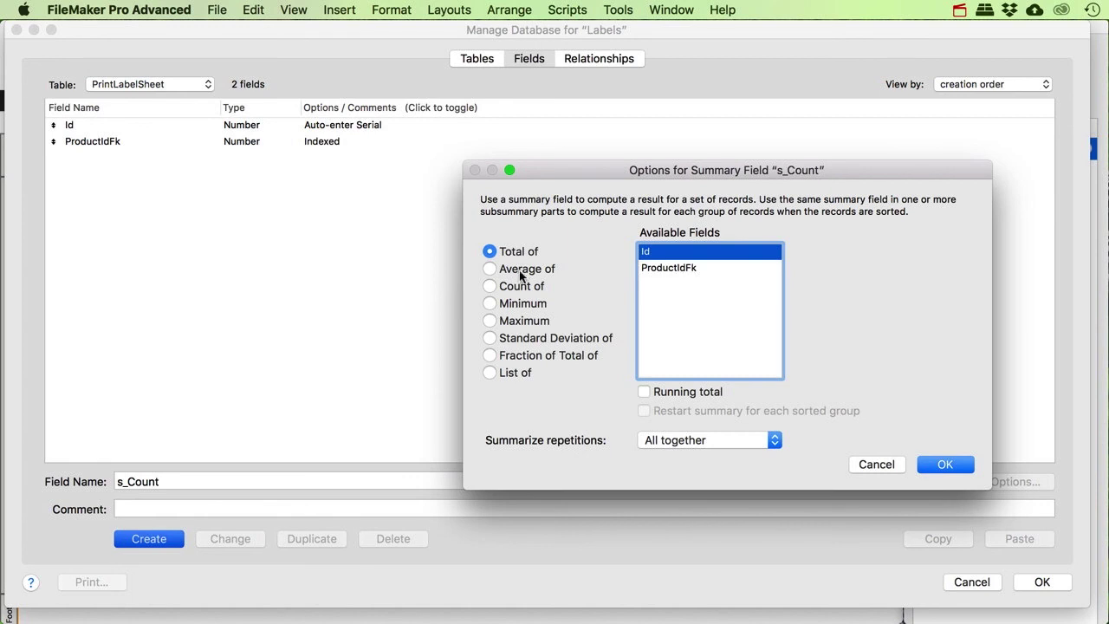
pyautogui.click(521, 287)
pyautogui.click(943, 466)
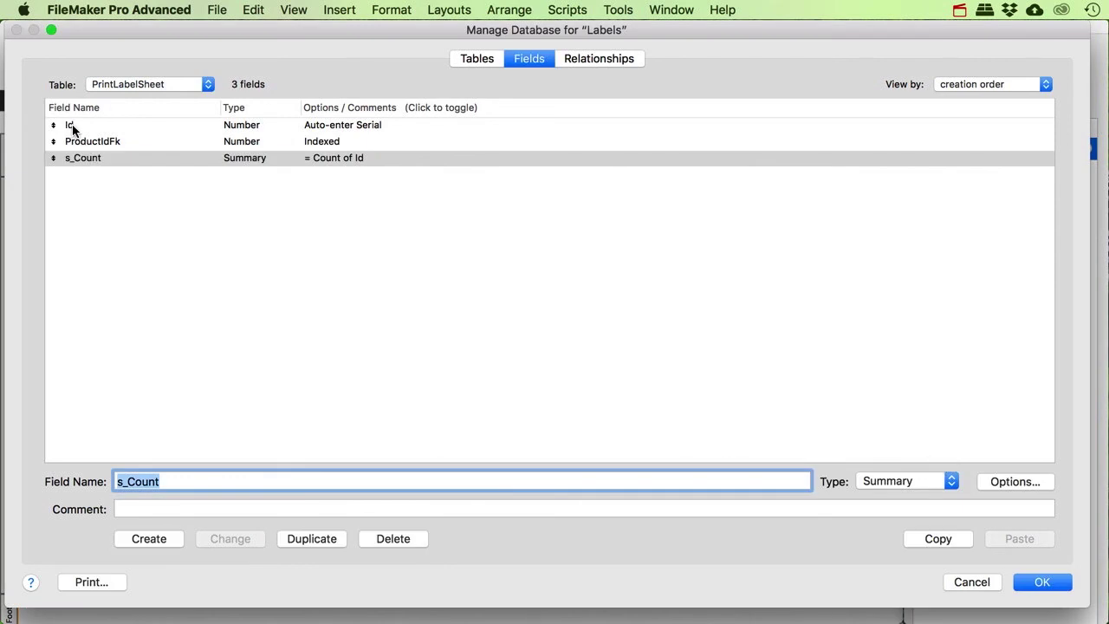
pyautogui.click(1031, 581)
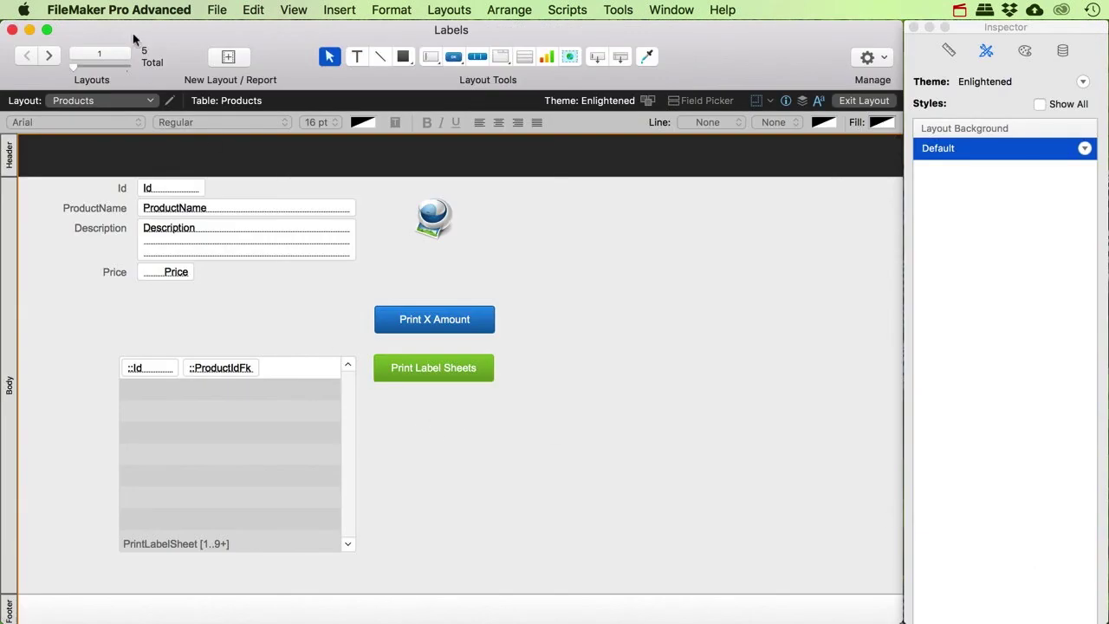
# Change the operator of the Products to PrintLabelSheet relationship to x between Id and ProductIdFk, and save it
pyautogui.click(216, 10)
pyautogui.moveTo(392, 172)
pyautogui.click(451, 165)
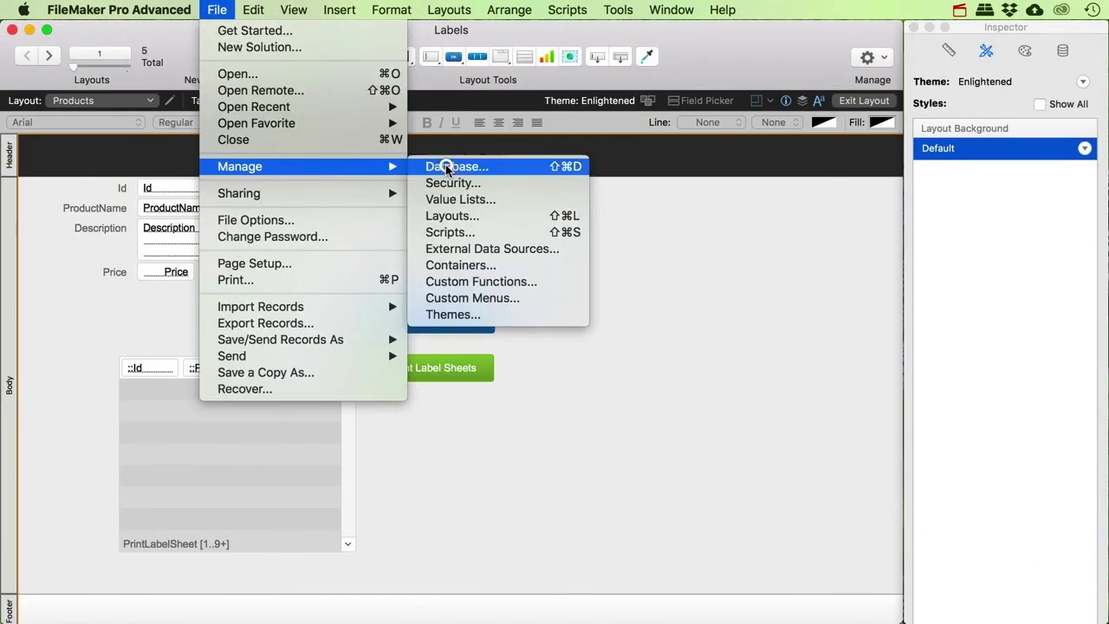
pyautogui.click(578, 59)
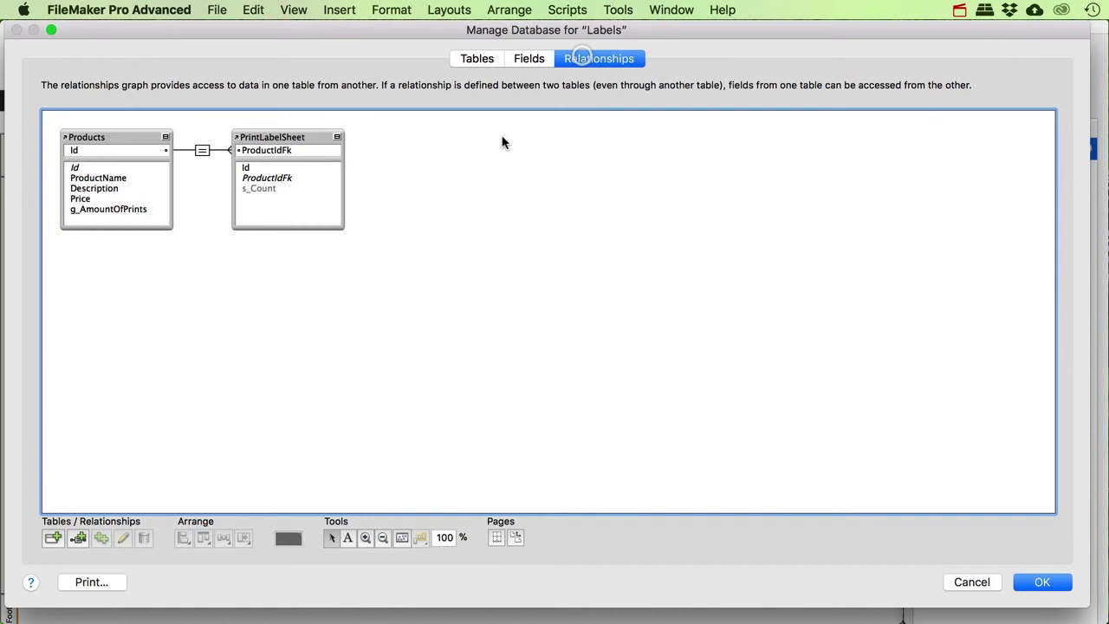
pyautogui.click(204, 151)
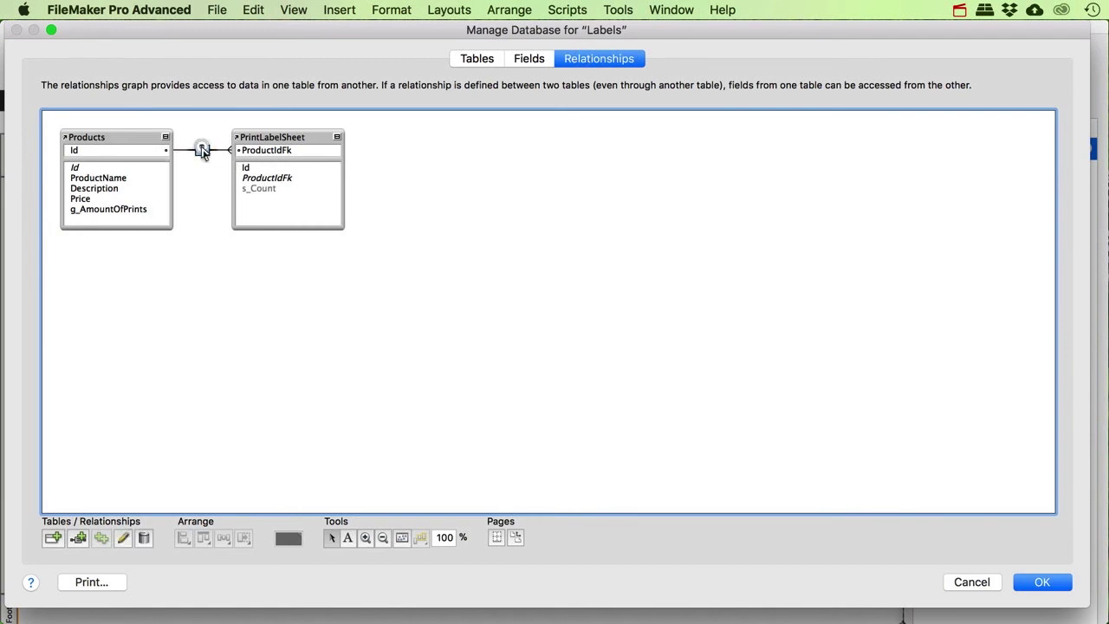
pyautogui.doubleClick(202, 150)
pyautogui.click(666, 204)
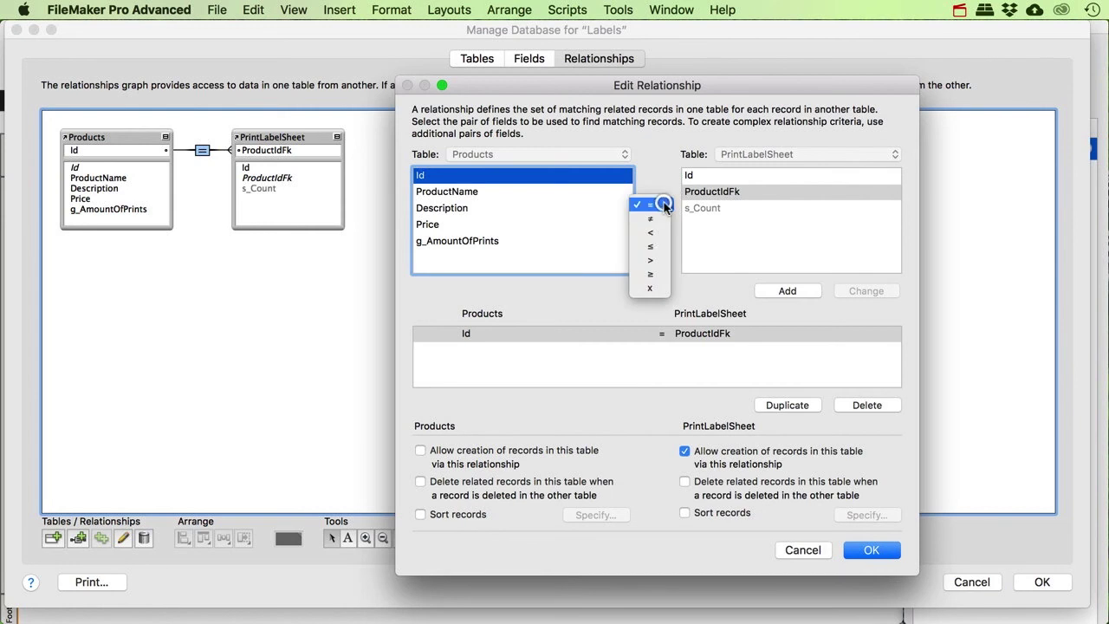
pyautogui.click(660, 287)
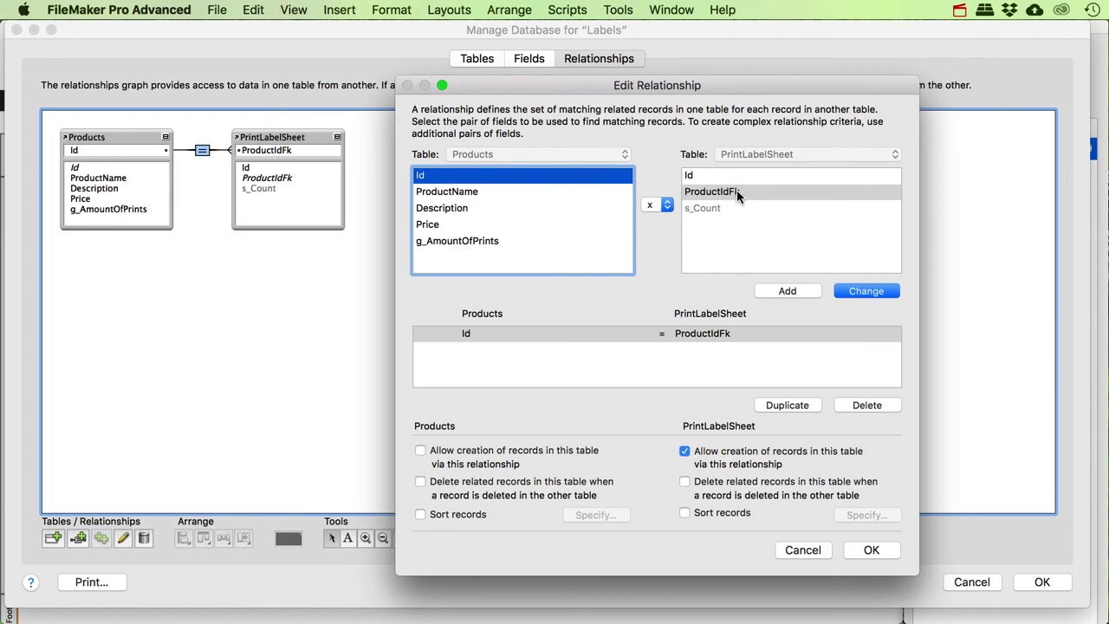
pyautogui.click(870, 554)
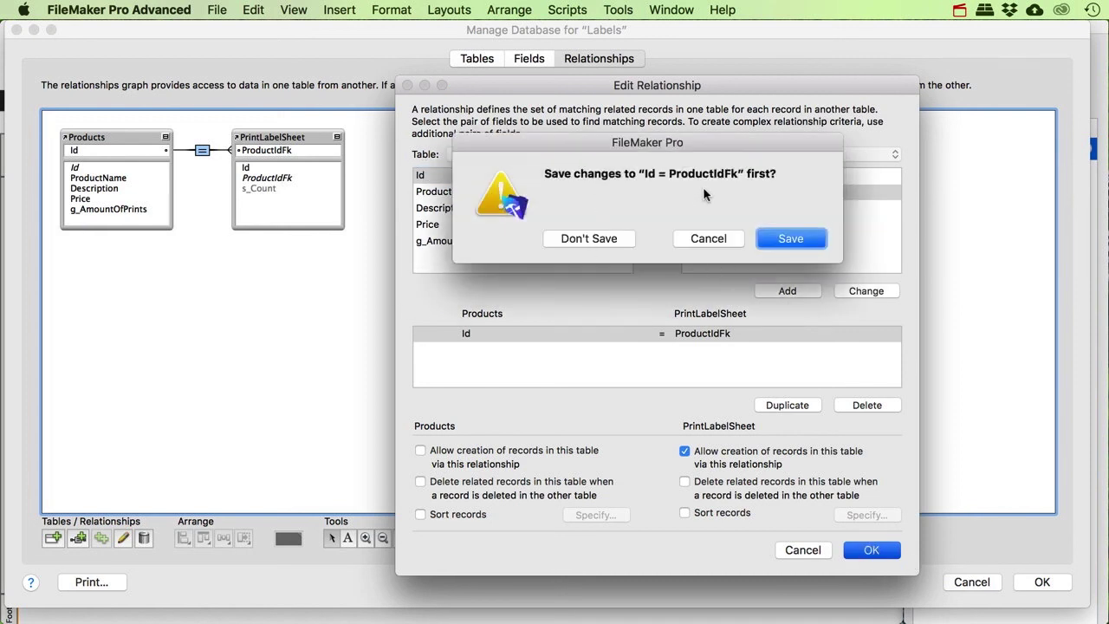
pyautogui.click(778, 241)
pyautogui.click(1044, 583)
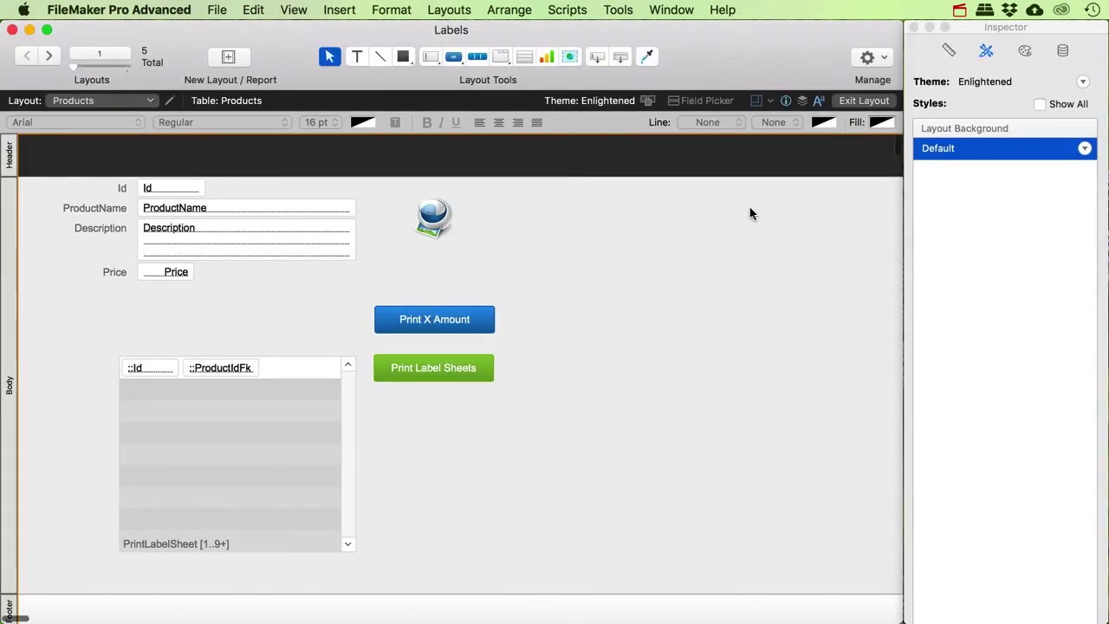
# Check the rows of the label sheet portal on the Products layout in Browse mode
pyautogui.click(844, 102)
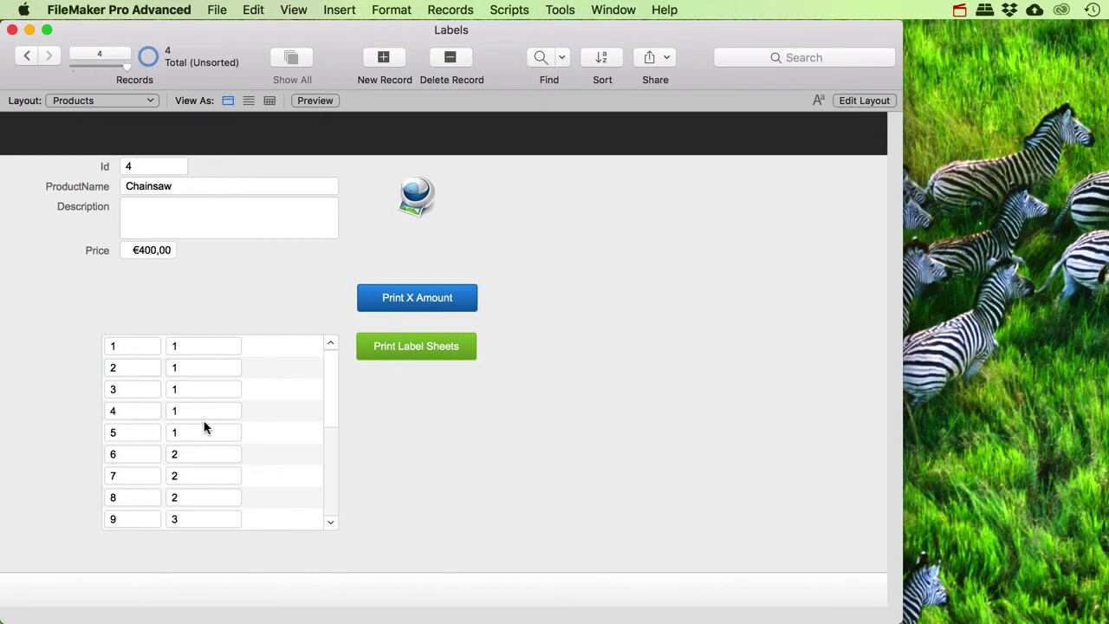
pyautogui.moveTo(331, 383)
pyautogui.mouseDown()
pyautogui.moveTo(334, 469)
pyautogui.moveTo(332, 376)
pyautogui.mouseUp()
# Delete the Id field from the label sheet portal on the Products layout and move ProductIdFk into its place
pyautogui.click(852, 102)
pyautogui.click(171, 368)
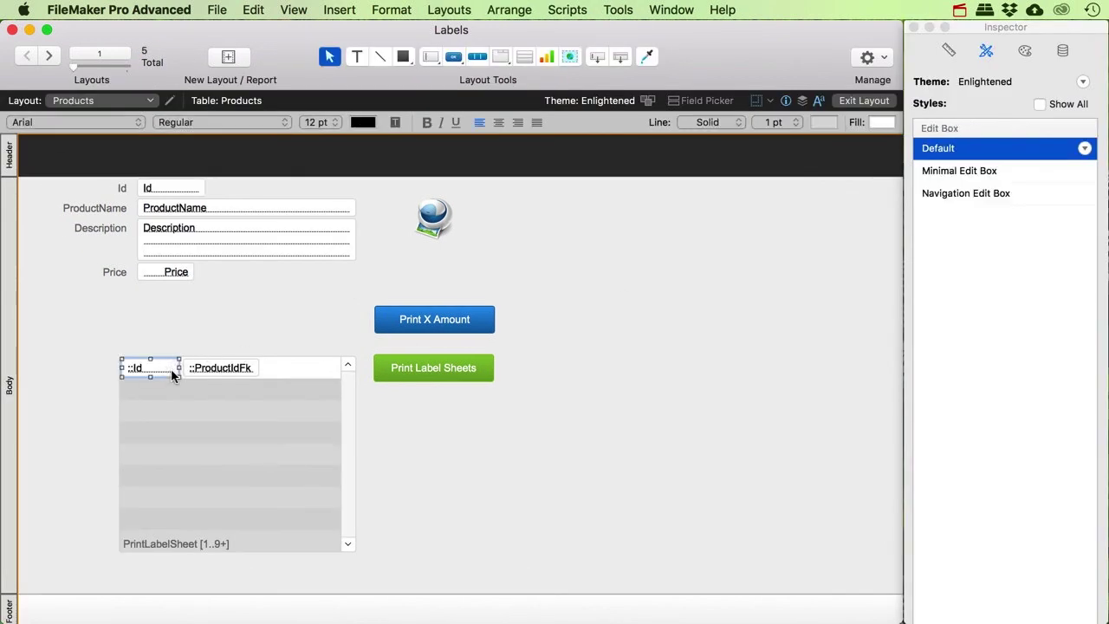
pyautogui.press('Delete')
pyautogui.moveTo(196, 369); pyautogui.dragTo(166, 368)
# Change the portal's remaining field to ProductName from the current Products table, widen it across the row, and check the rows in Browse mode
pyautogui.doubleClick(166, 368)
pyautogui.click(221, 199)
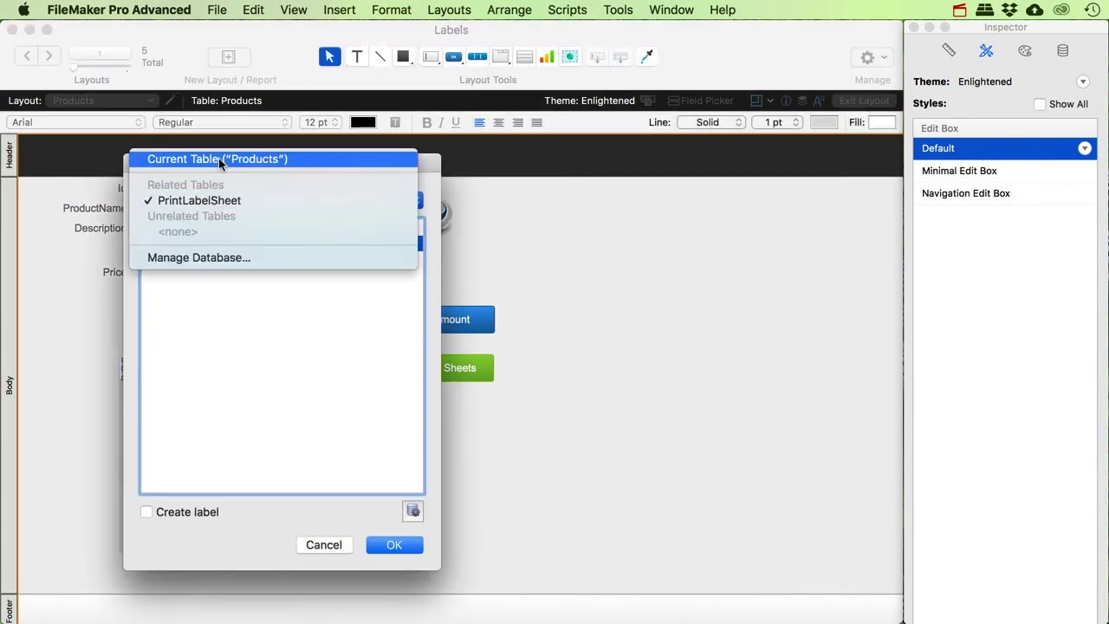
pyautogui.click(218, 160)
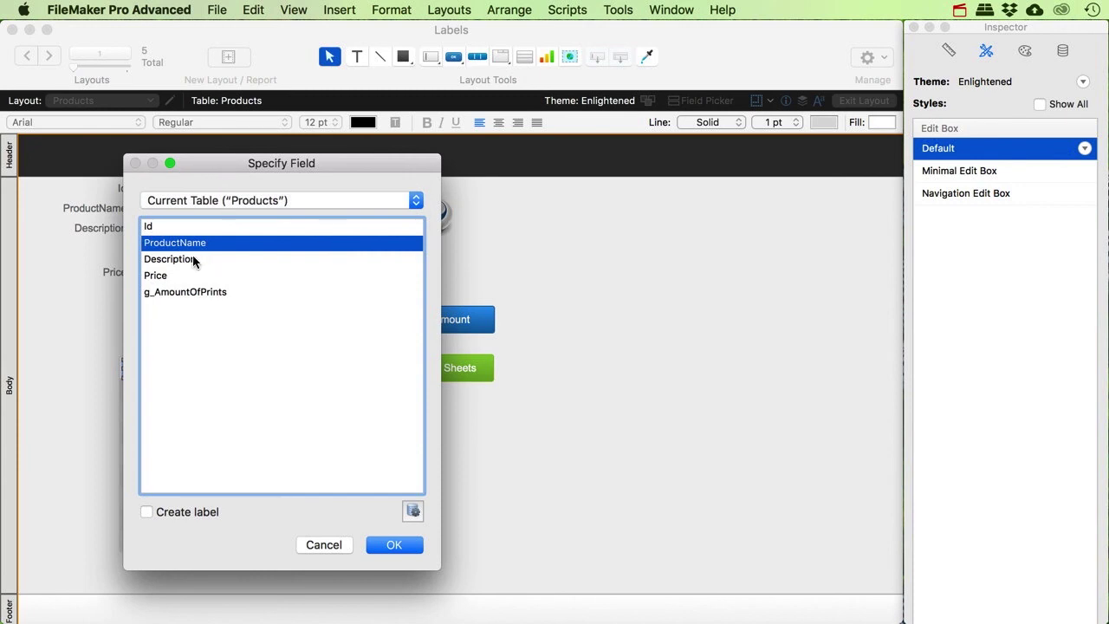
pyautogui.click(370, 549)
pyautogui.moveTo(201, 368); pyautogui.dragTo(307, 369)
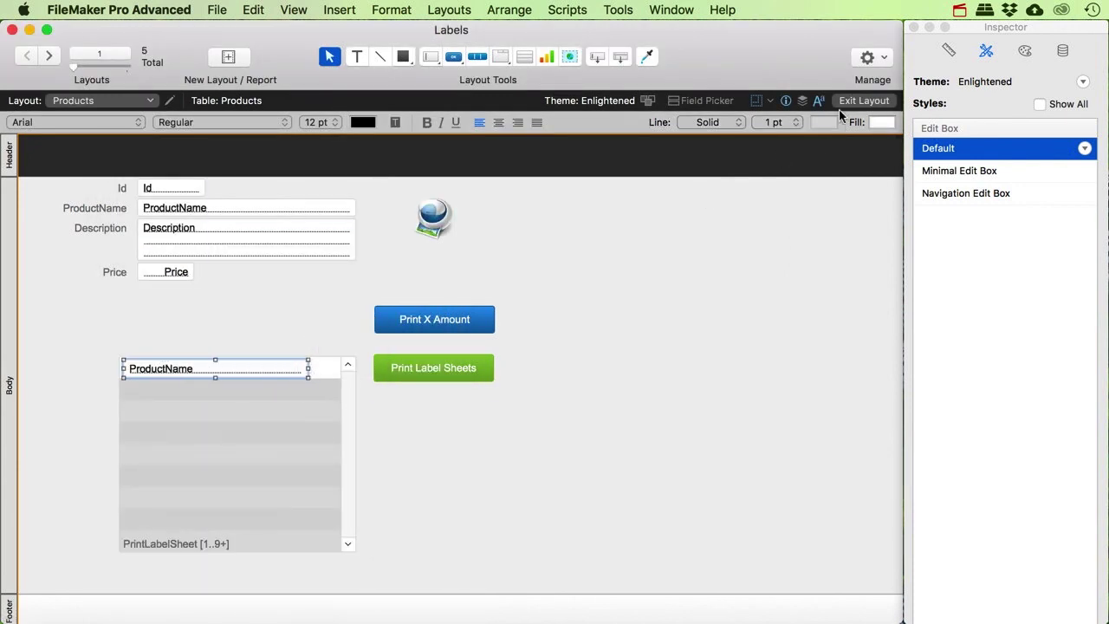
pyautogui.click(859, 100)
pyautogui.moveTo(328, 392)
pyautogui.mouseDown()
pyautogui.moveTo(329, 469)
pyautogui.moveTo(331, 373)
pyautogui.mouseUp()
# Open the database's relationships graph and colour the Products table occurrence red
pyautogui.press('super+shift+d')
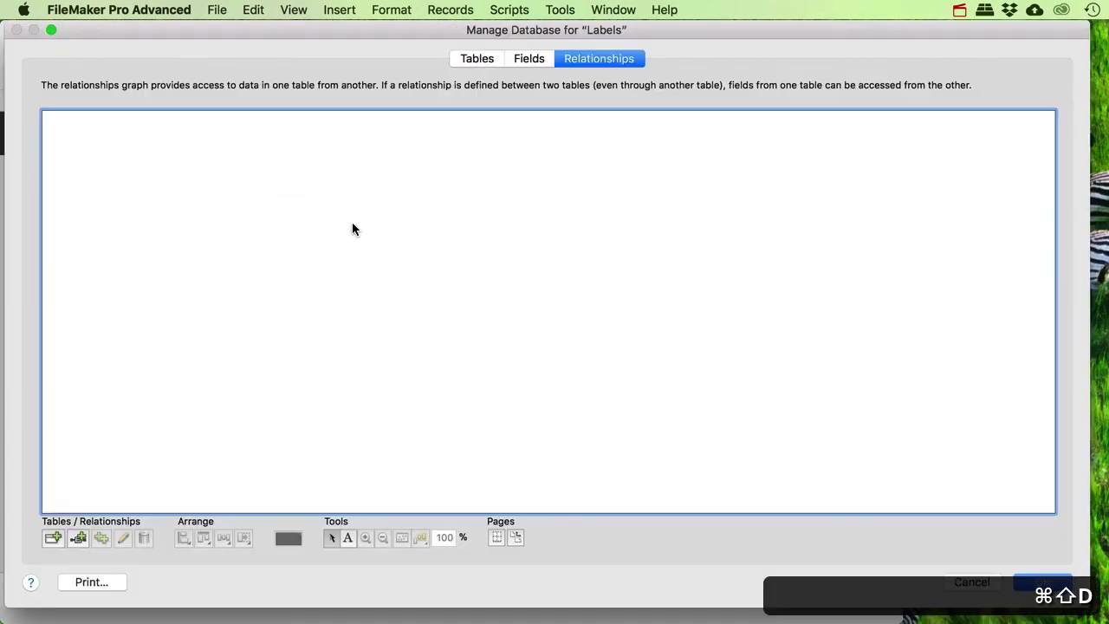
pyautogui.click(282, 168)
pyautogui.moveTo(283, 169); pyautogui.dragTo(282, 175)
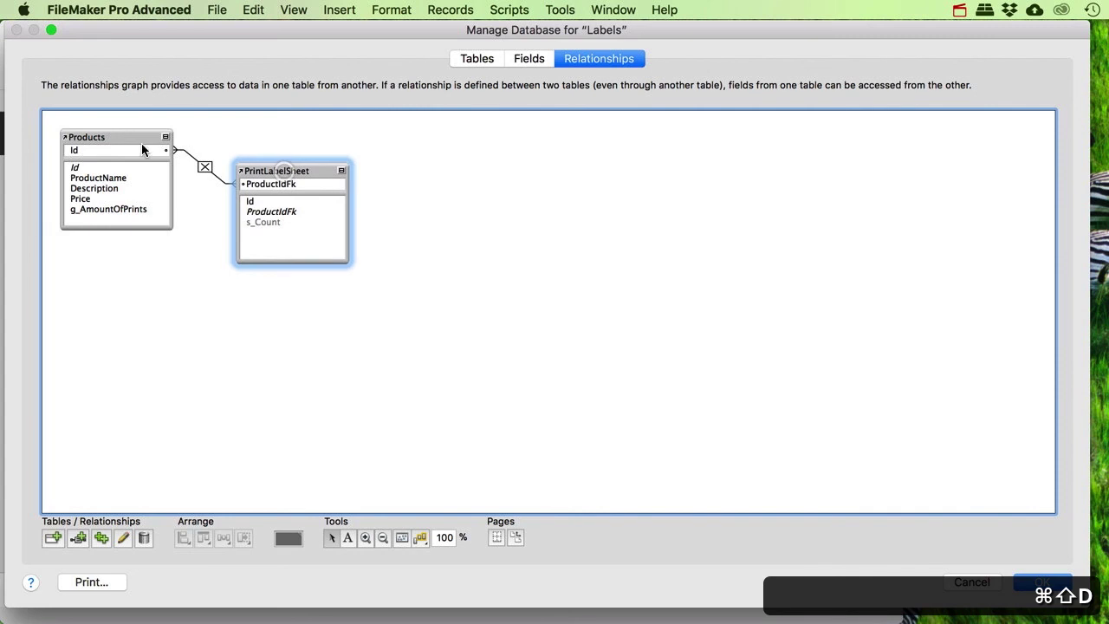
pyautogui.click(121, 137)
pyautogui.click(289, 538)
pyautogui.click(279, 611)
# Colour the PrintLabelSheet table occurrence purple in the relationships graph
pyautogui.click(262, 170)
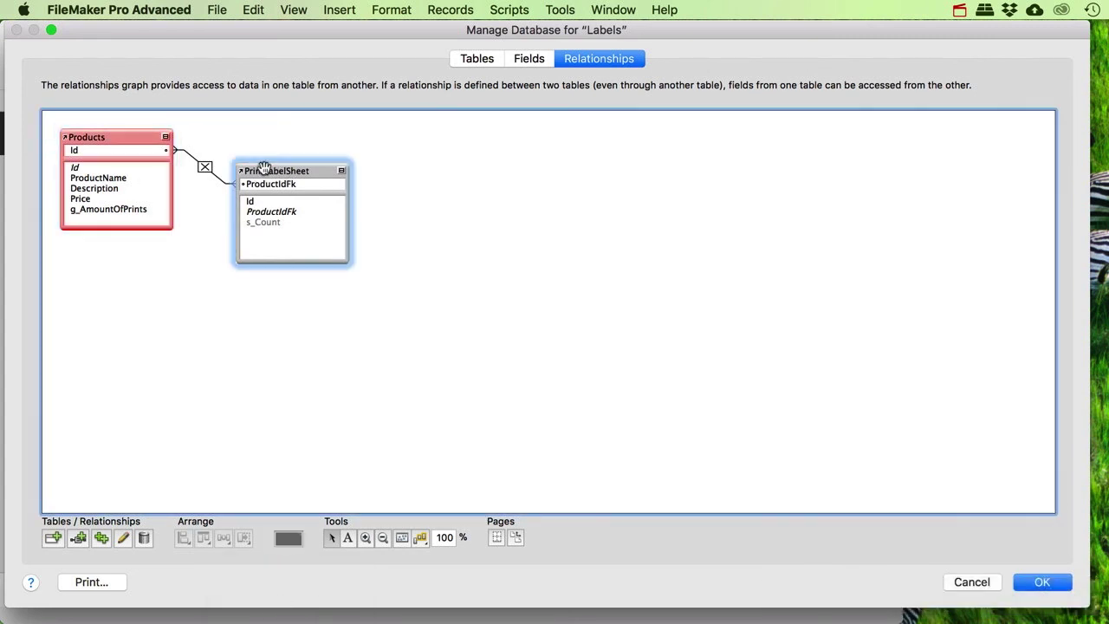
pyautogui.click(284, 538)
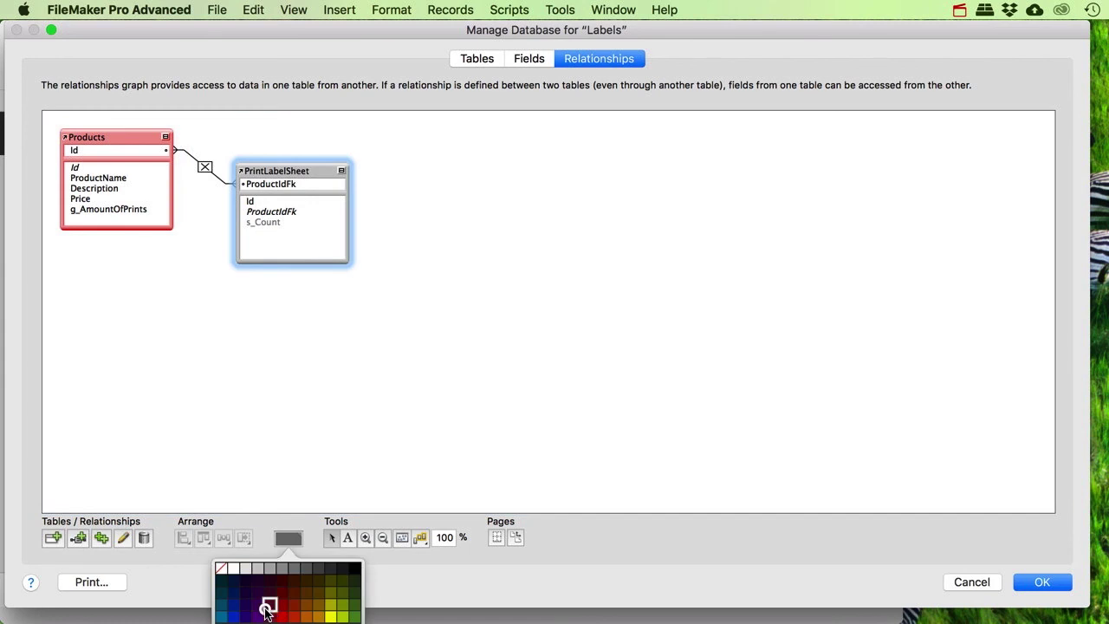
pyautogui.click(266, 607)
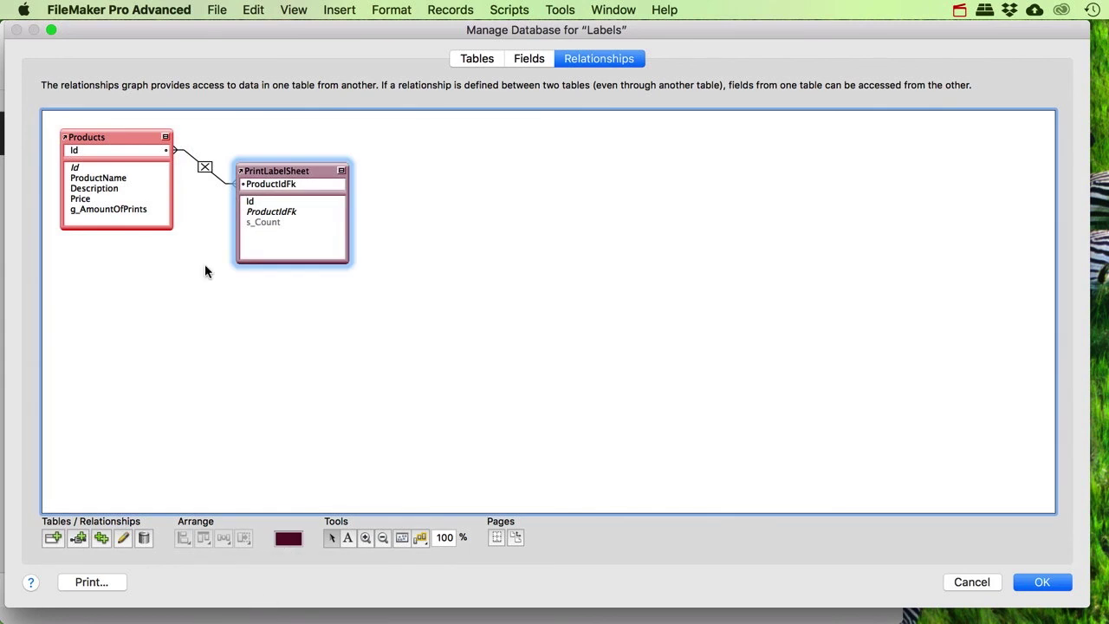
pyautogui.click(289, 538)
pyautogui.click(258, 617)
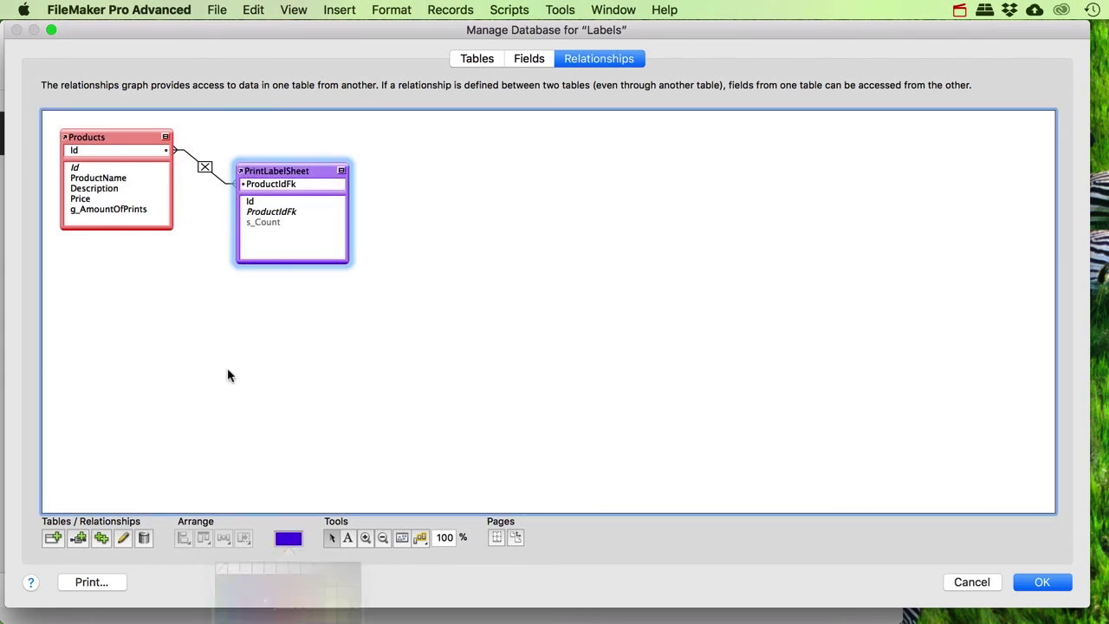
# Duplicate the Products table occurrence and relate PrintLabelSheet's ProductIdFk to the duplicate's Id
pyautogui.click(98, 136)
pyautogui.press('super+d')
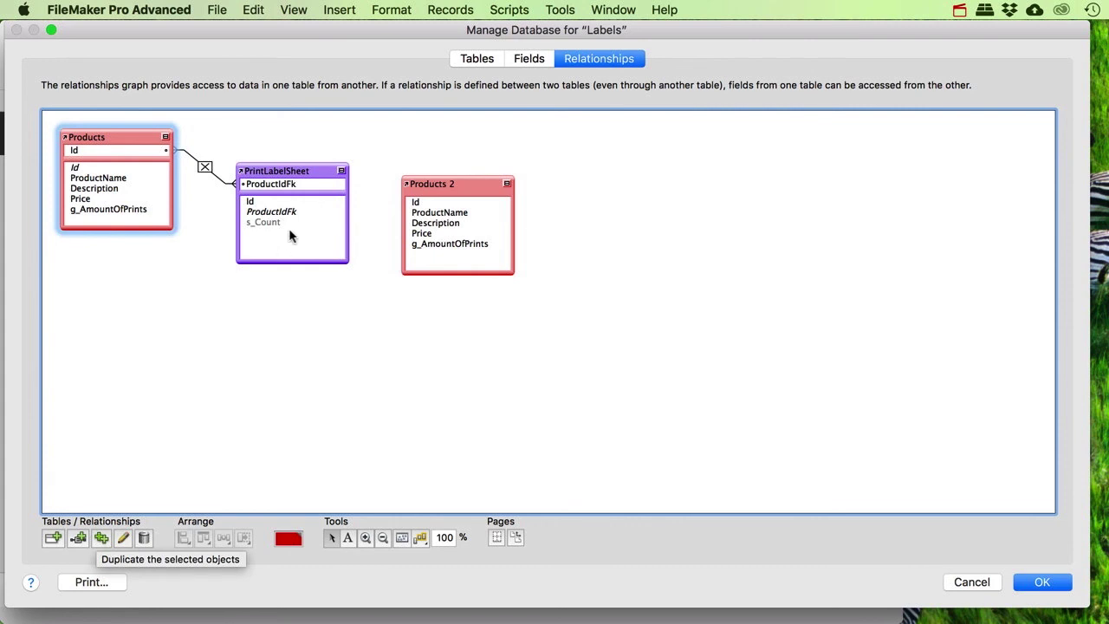
pyautogui.moveTo(274, 215); pyautogui.dragTo(418, 202)
# Rename the duplicated Products table occurrence to Products_Print and save the database changes
pyautogui.doubleClick(449, 184)
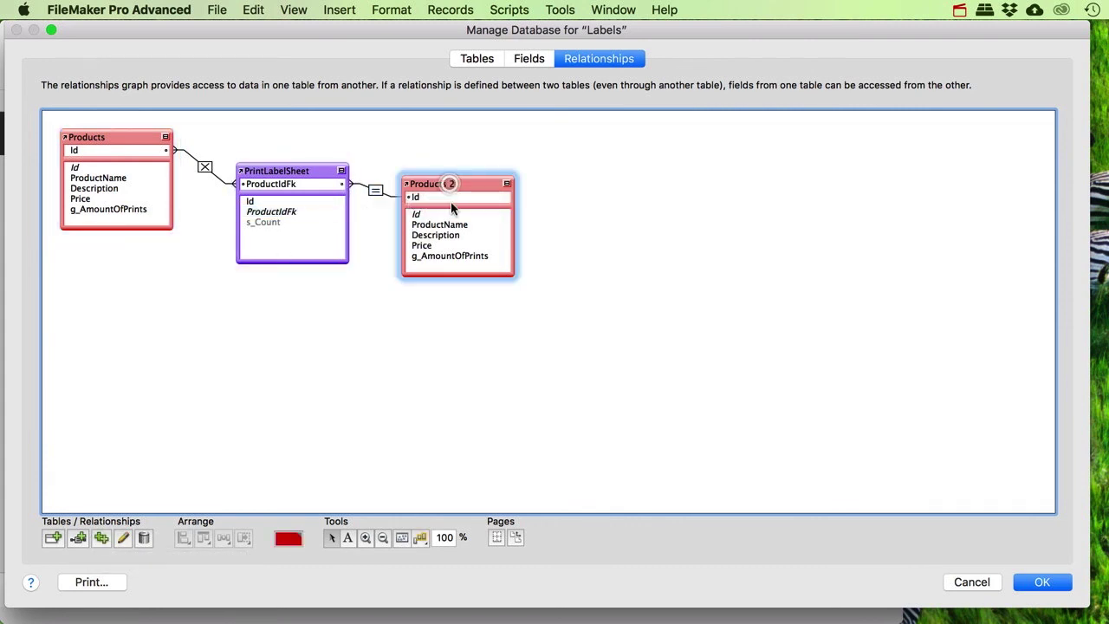
pyautogui.click(694, 424)
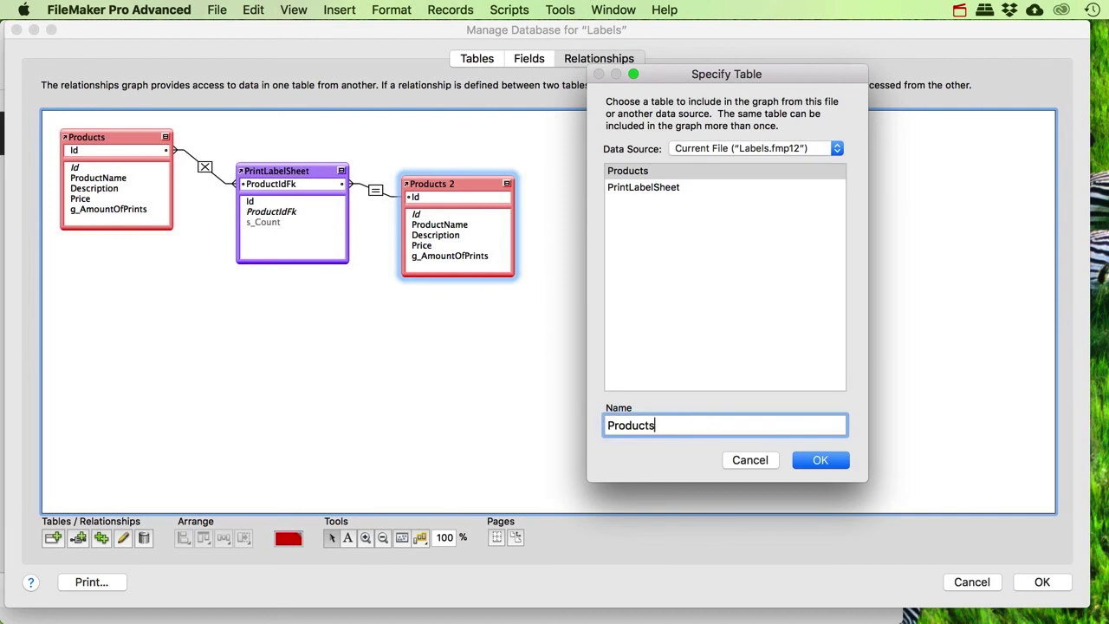
pyautogui.write('_Print')
pyautogui.press('Return')
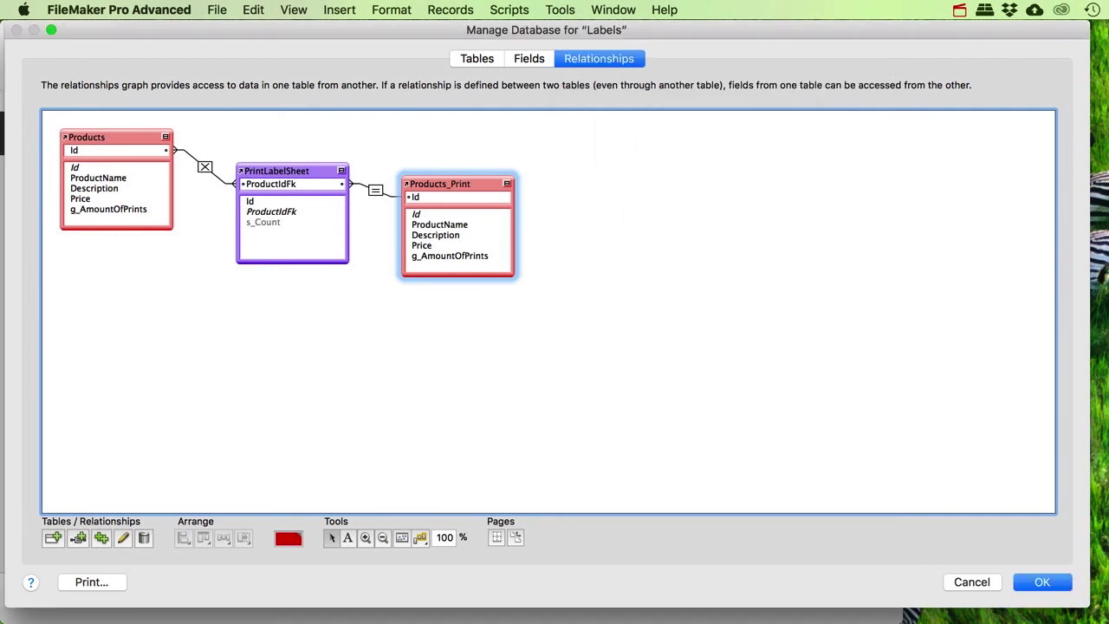
pyautogui.click(1036, 582)
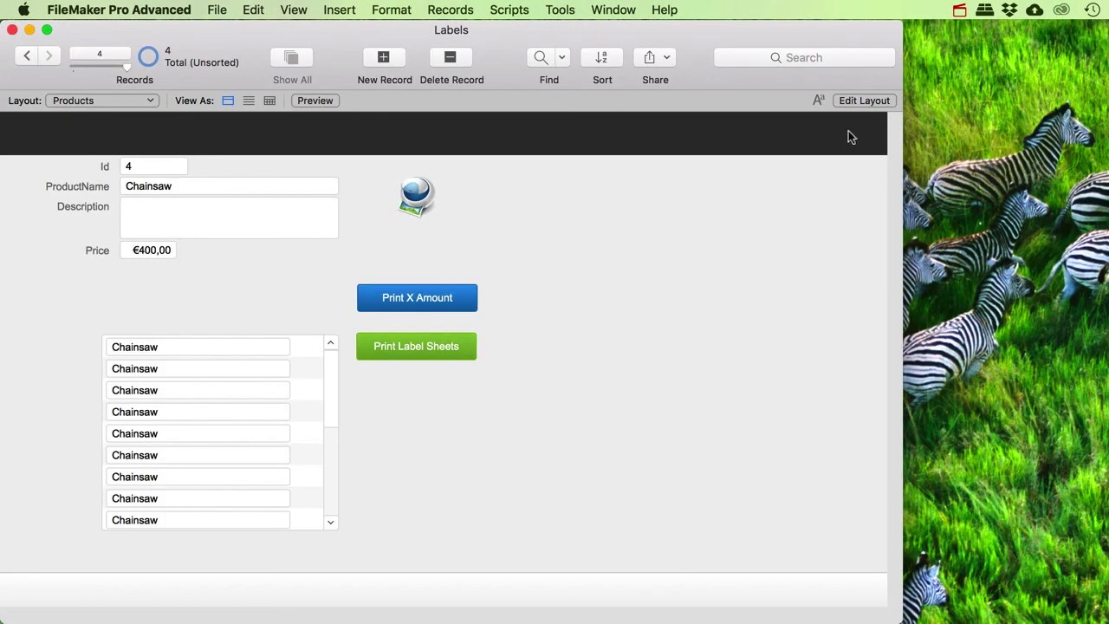
# Change the portal field to ProductName from Products_Print and check the portal rows in Browse mode
pyautogui.click(861, 102)
pyautogui.click(248, 373)
pyautogui.doubleClick(215, 368)
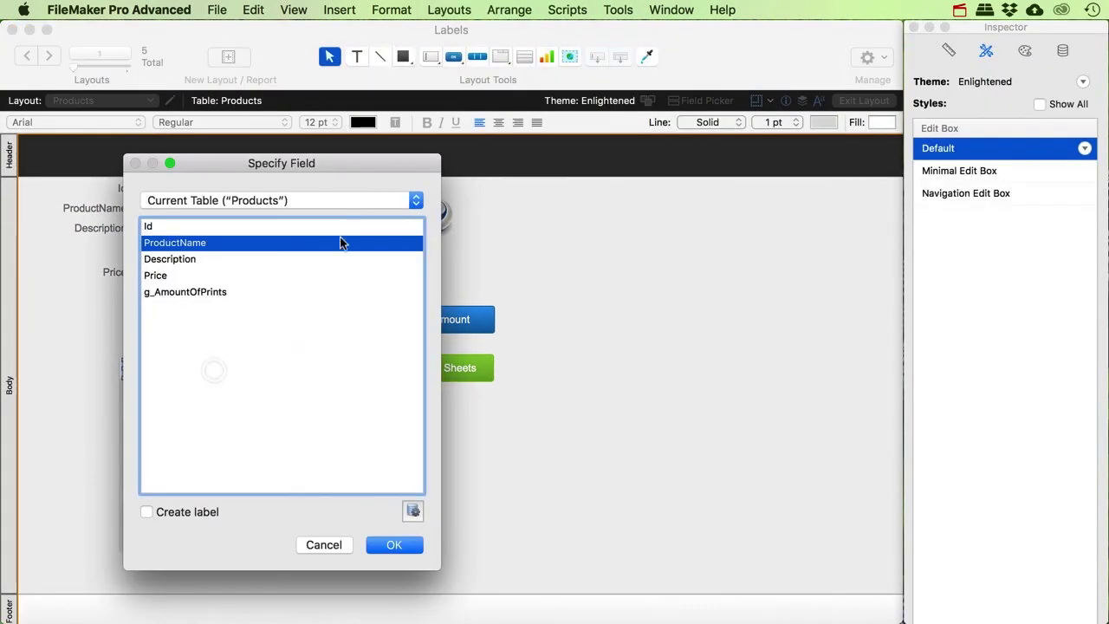
pyautogui.click(320, 202)
pyautogui.click(240, 257)
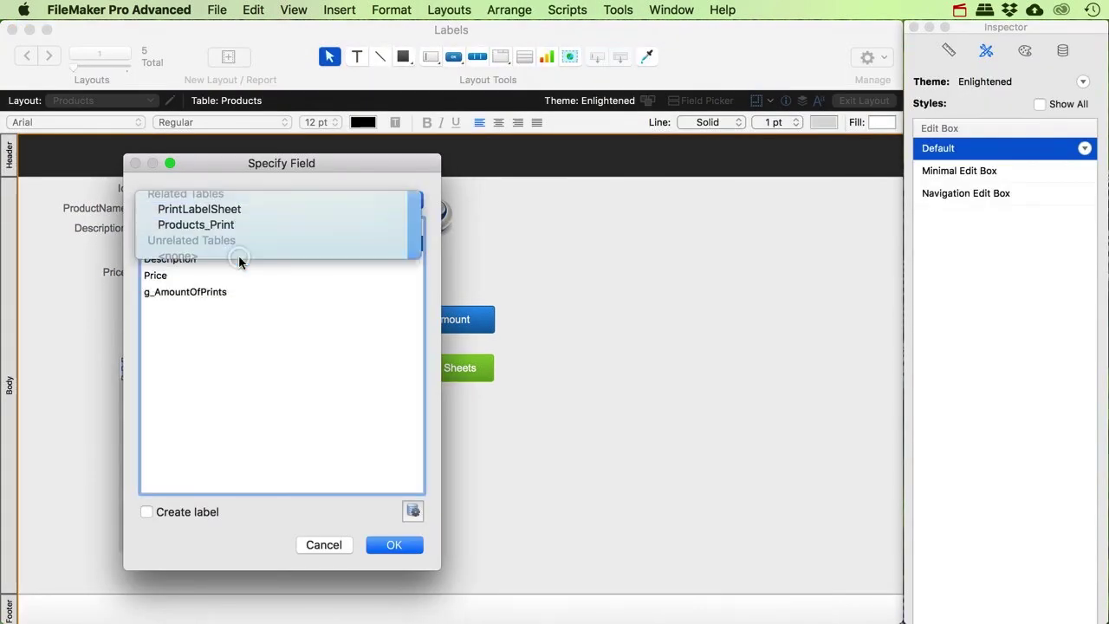
pyautogui.click(395, 545)
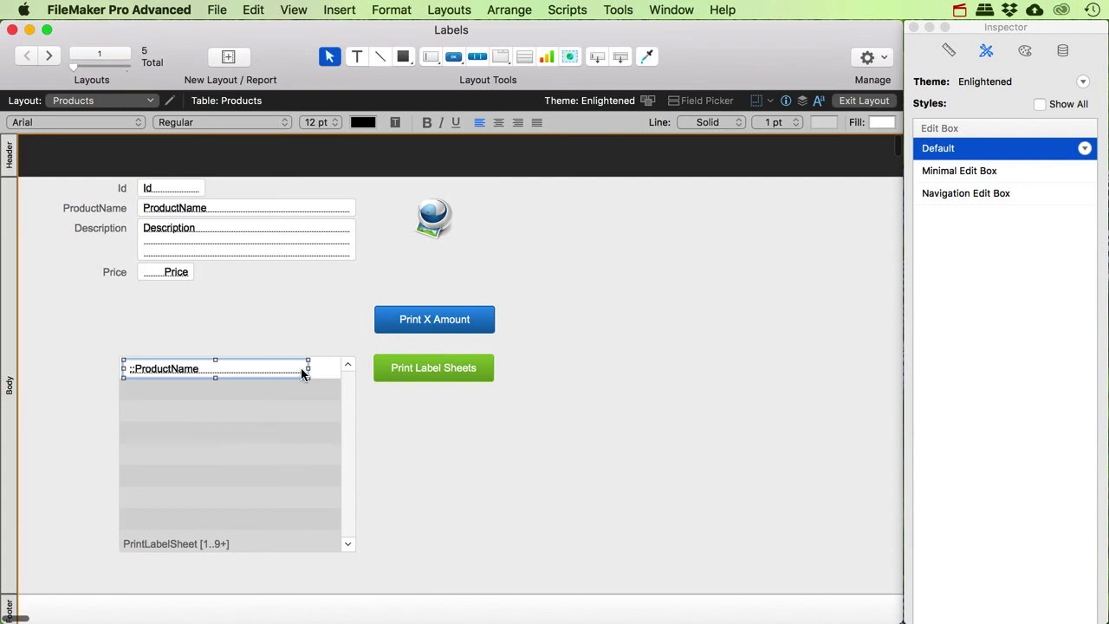
pyautogui.click(863, 101)
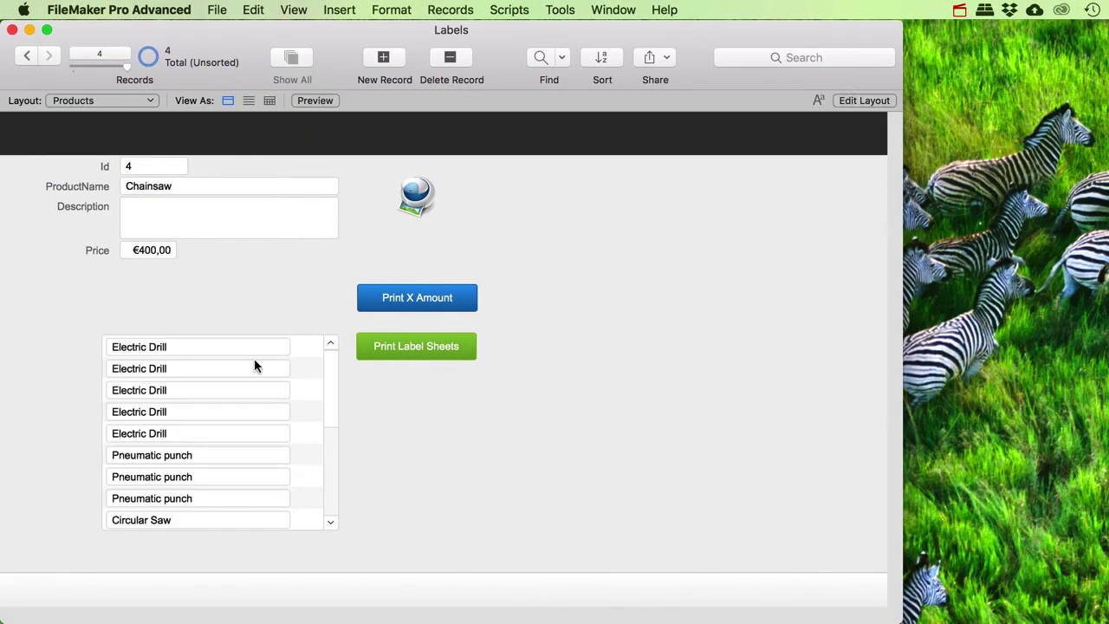
pyautogui.moveTo(330, 392); pyautogui.dragTo(327, 487)
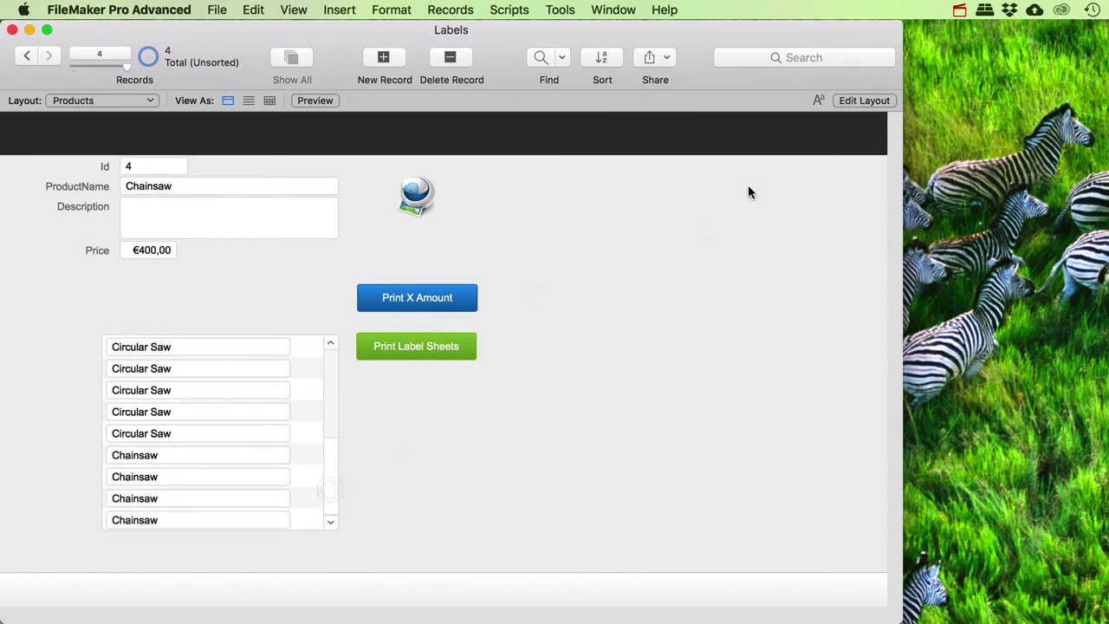
# Add the s_Count field from PrintLabelSheet with a label just above the portal on the Products layout
pyautogui.click(874, 100)
pyautogui.moveTo(596, 56); pyautogui.dragTo(232, 331)
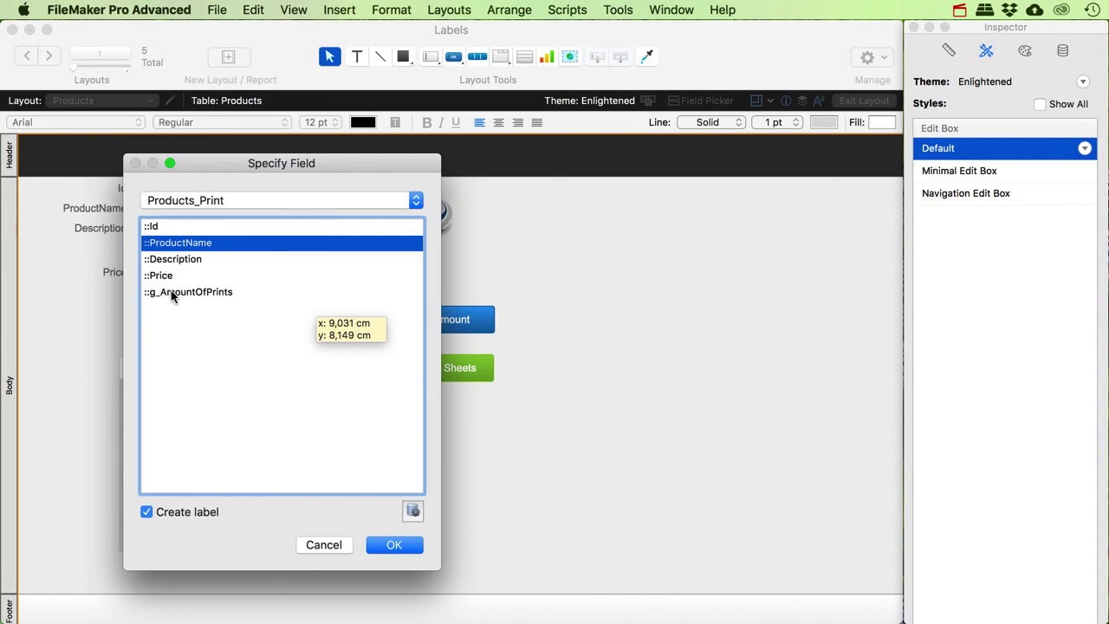
pyautogui.click(186, 202)
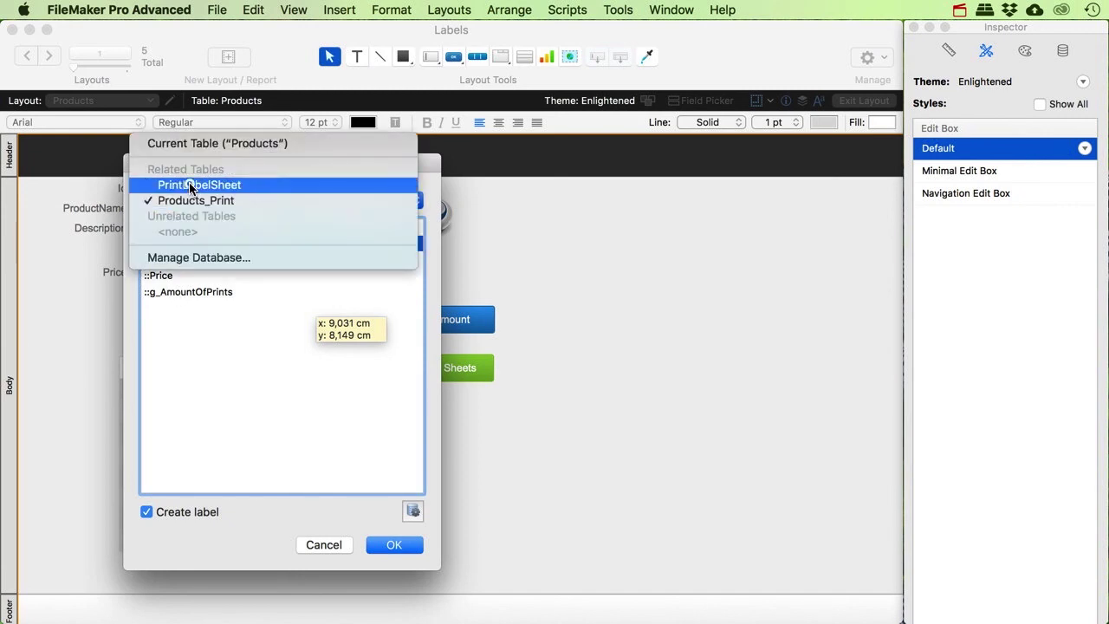
pyautogui.click(189, 185)
pyautogui.click(171, 260)
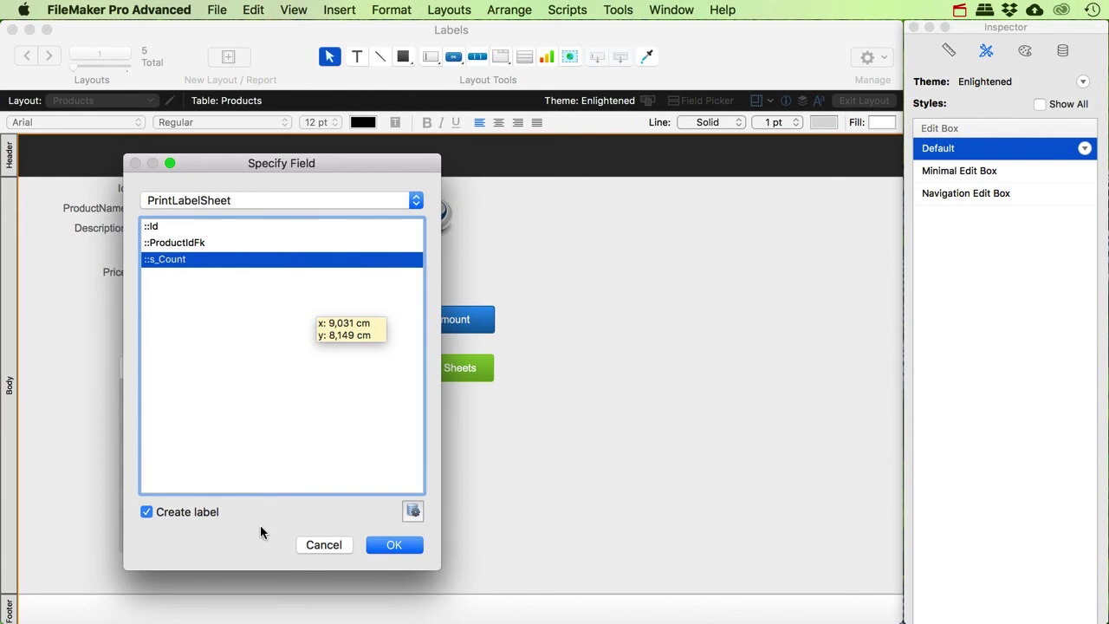
pyautogui.click(398, 546)
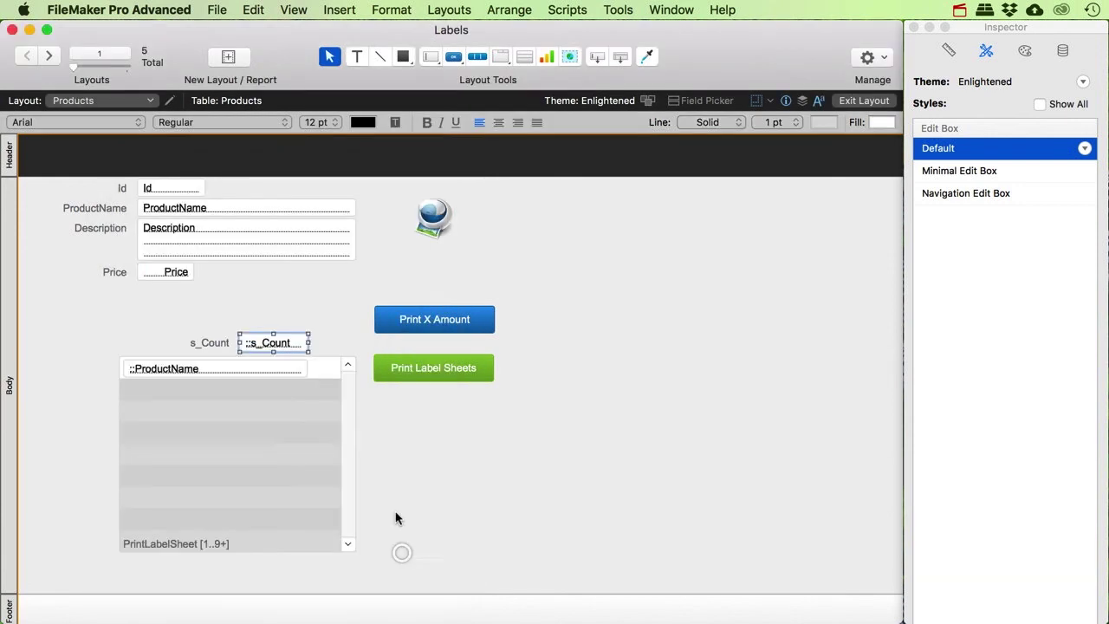
# Change the label text beside the s_Count field to "Amount of labels"
pyautogui.click(221, 346)
pyautogui.doubleClick(221, 347)
pyautogui.write('Amount of labels')
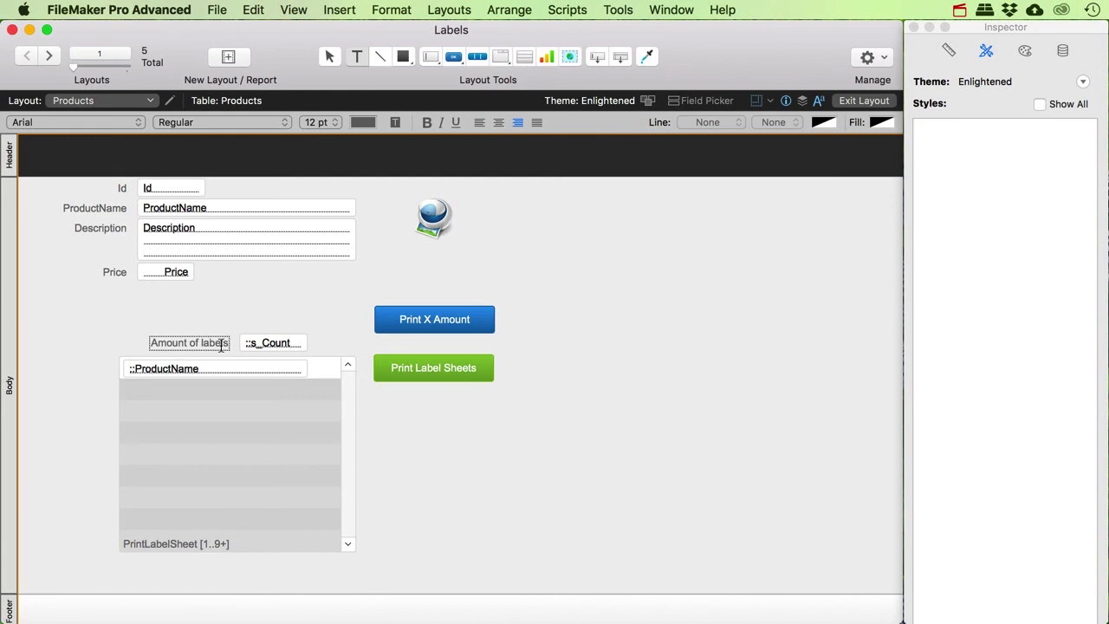
pyautogui.press('Escape')
# Narrow the s_Count field, shift it together with its label above the portal, and return to Browse mode
pyautogui.click(286, 343)
pyautogui.moveTo(309, 342); pyautogui.dragTo(274, 343)
pyautogui.keyDown('shift'); pyautogui.click(218, 345); pyautogui.keyUp('shift')
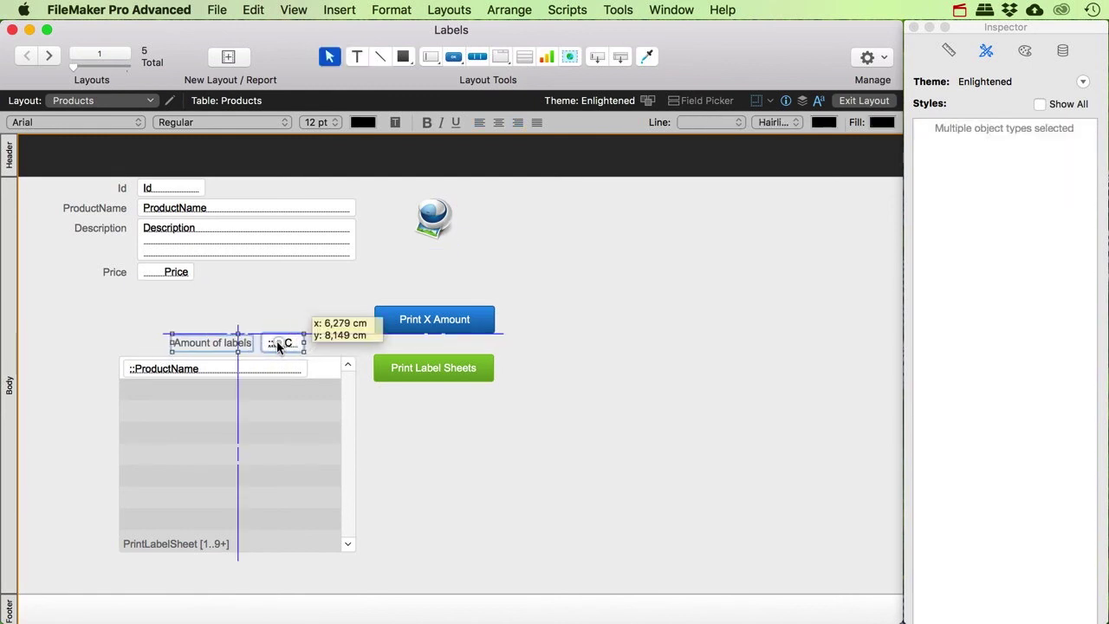
pyautogui.press('super+b')
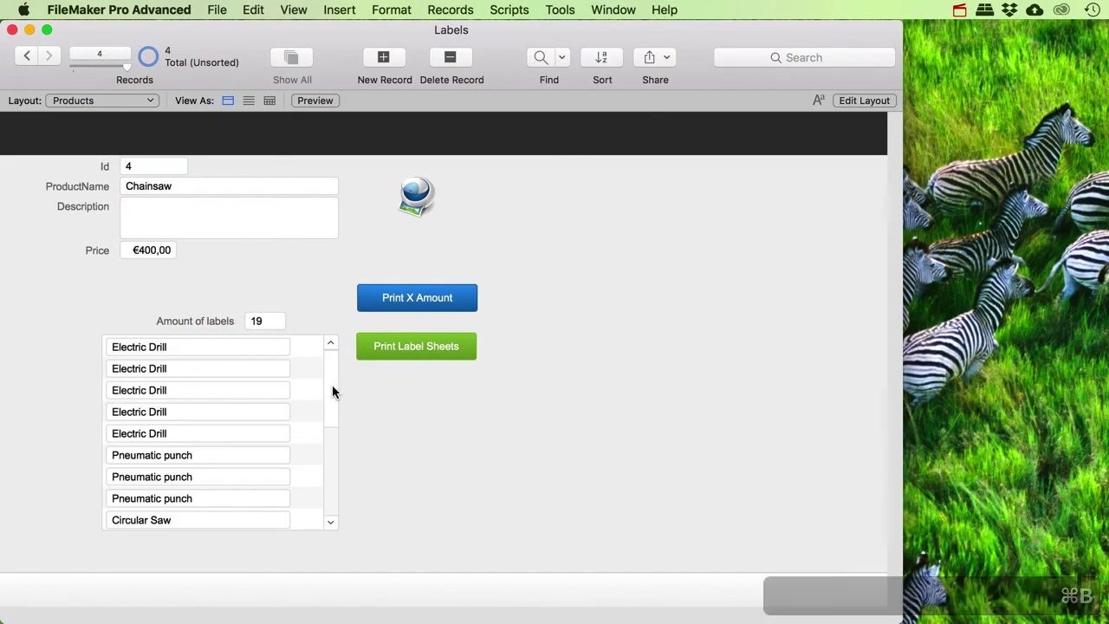
# Queue 2 labels for the Chainsaw product with Print X Amount and check the label count and portal rows
pyautogui.click(416, 299)
pyautogui.write('2')
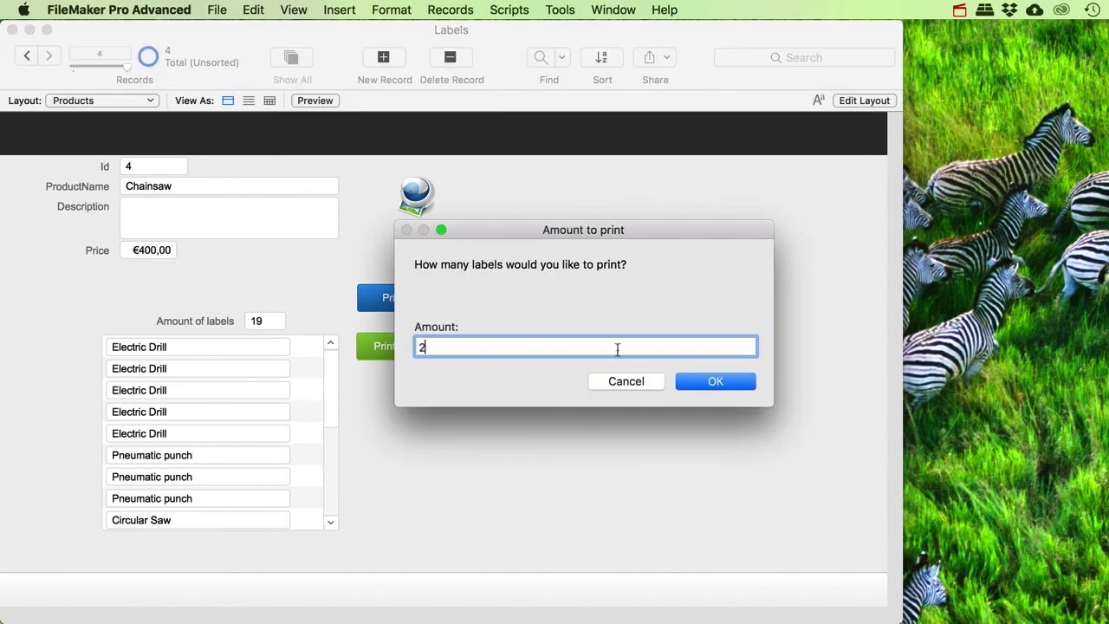
pyautogui.click(704, 382)
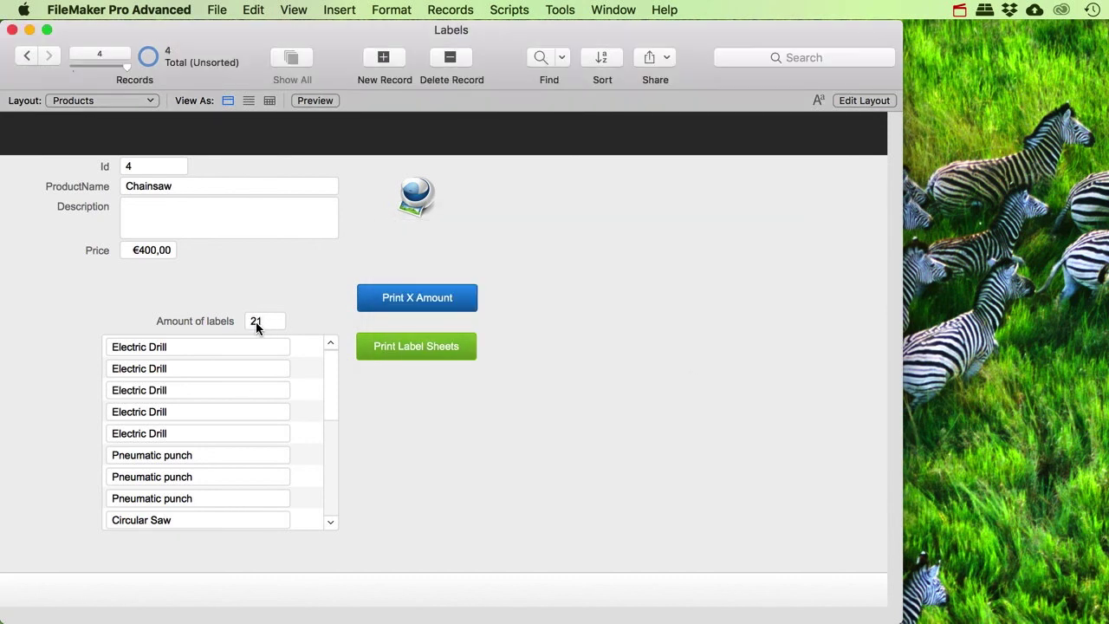
pyautogui.moveTo(330, 364); pyautogui.dragTo(335, 481)
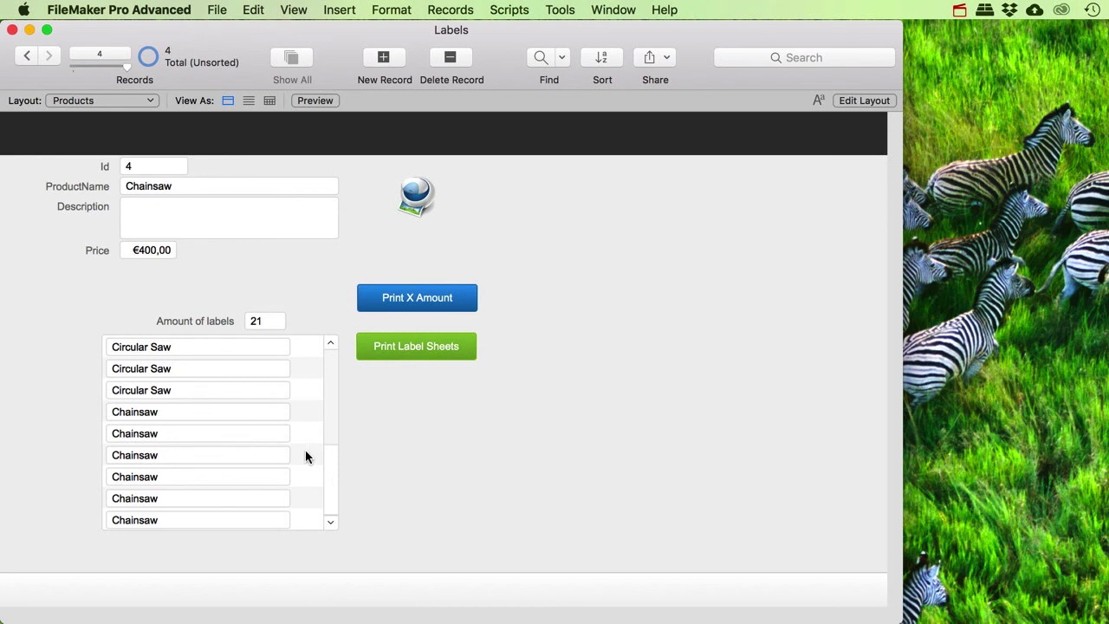
pyautogui.moveTo(328, 461); pyautogui.dragTo(337, 329)
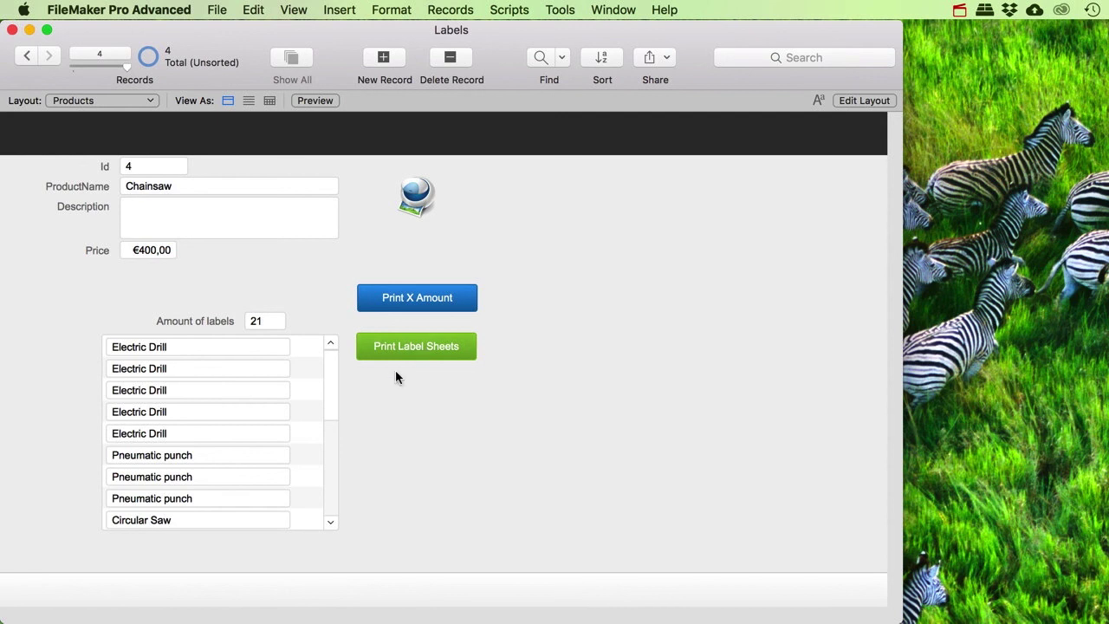
# Review the steps of the Print Sheet script in the Script Workspace beside the Products layout, and close the workspace
pyautogui.click(517, 11)
pyautogui.click(512, 27)
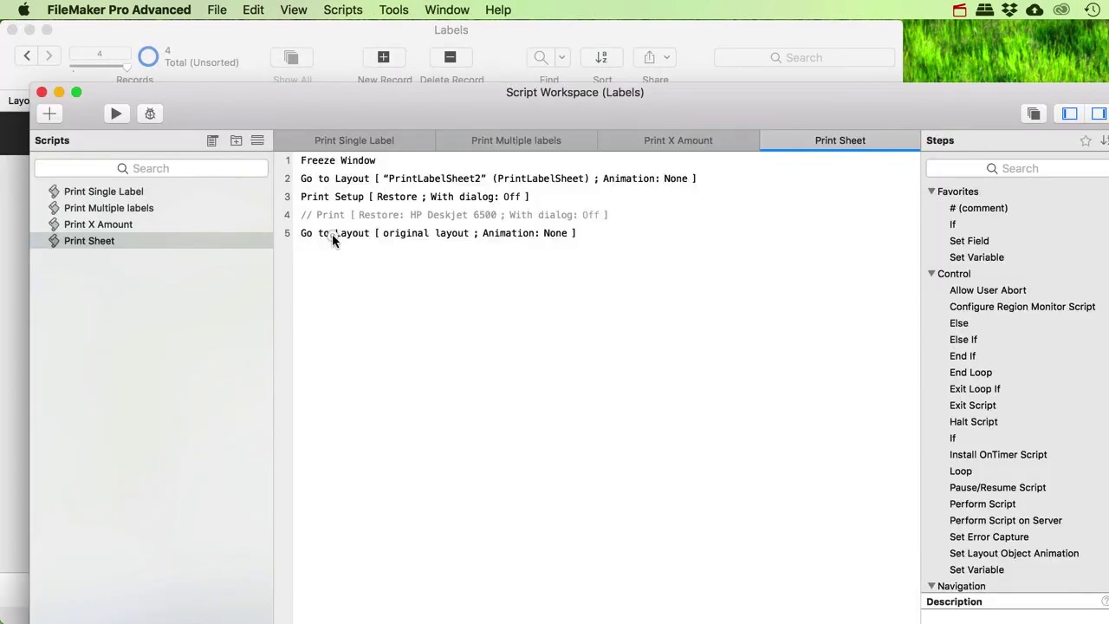
pyautogui.click(333, 233)
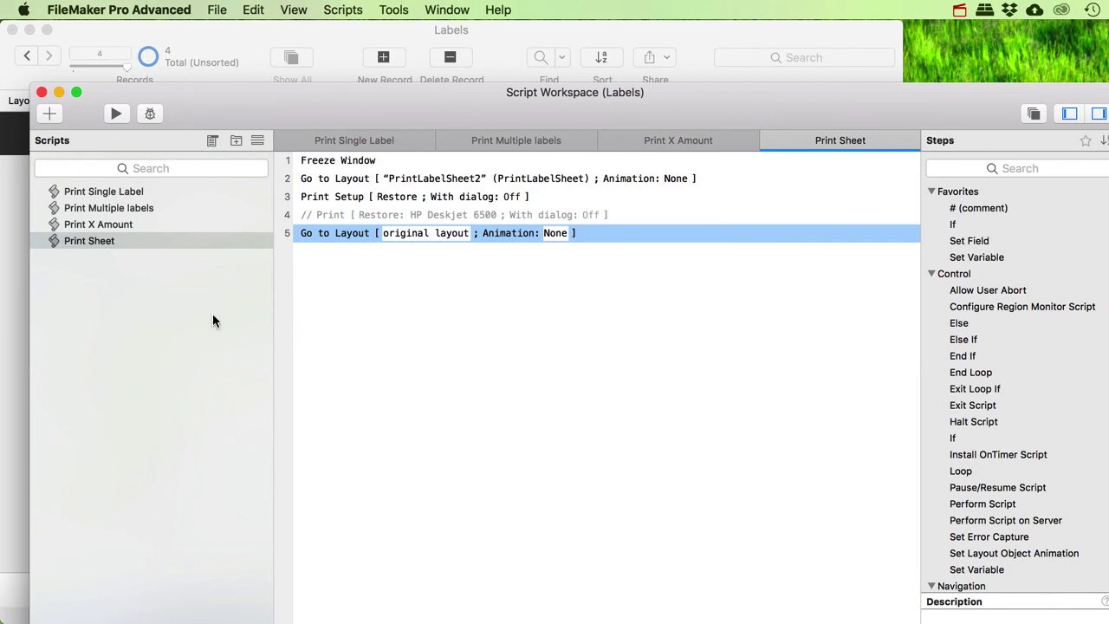
pyautogui.moveTo(215, 108); pyautogui.dragTo(579, 148)
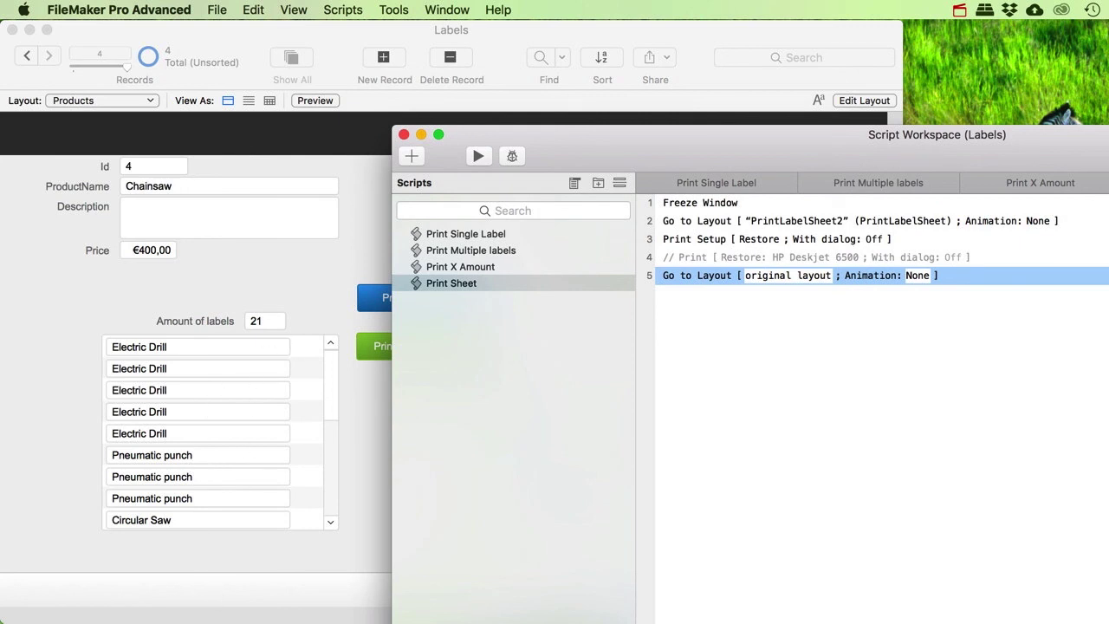
pyautogui.click(404, 135)
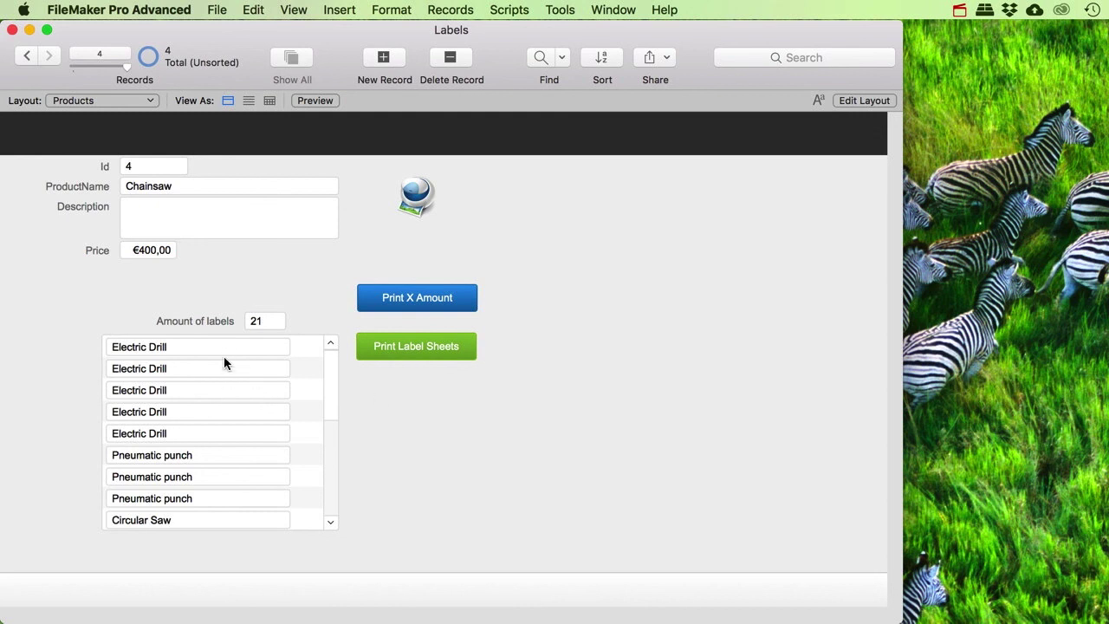
# In Layout mode, duplicate the Print Label Sheets button below the original and give the copy the Accent Button 3 style
pyautogui.click(862, 100)
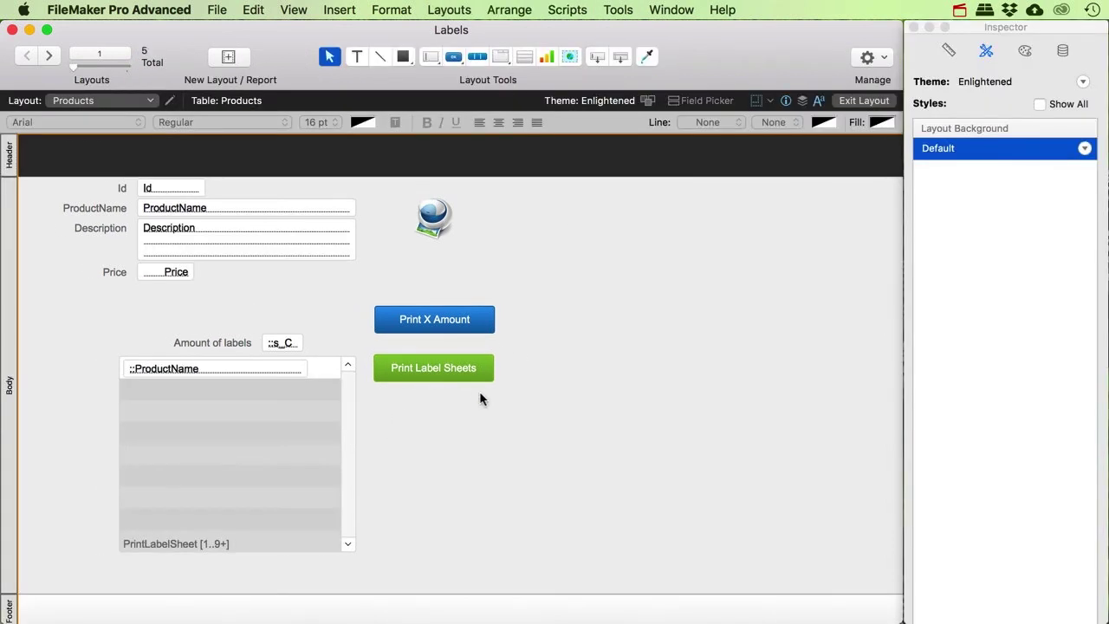
pyautogui.click(449, 376)
pyautogui.moveTo(450, 376); pyautogui.dragTo(451, 421)
pyautogui.click(969, 239)
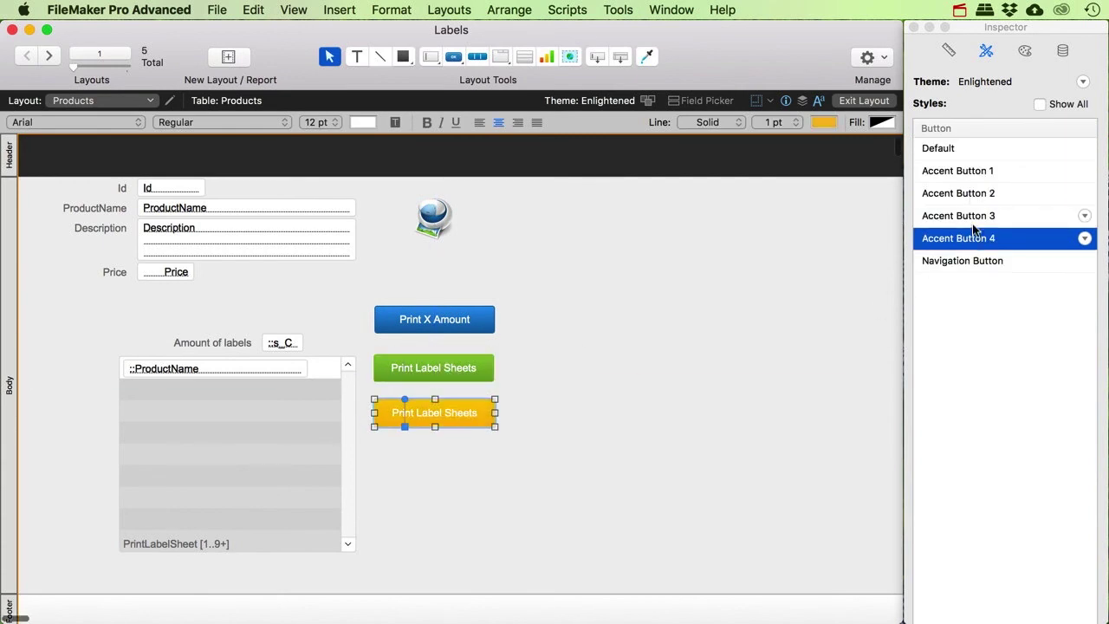
pyautogui.click(970, 217)
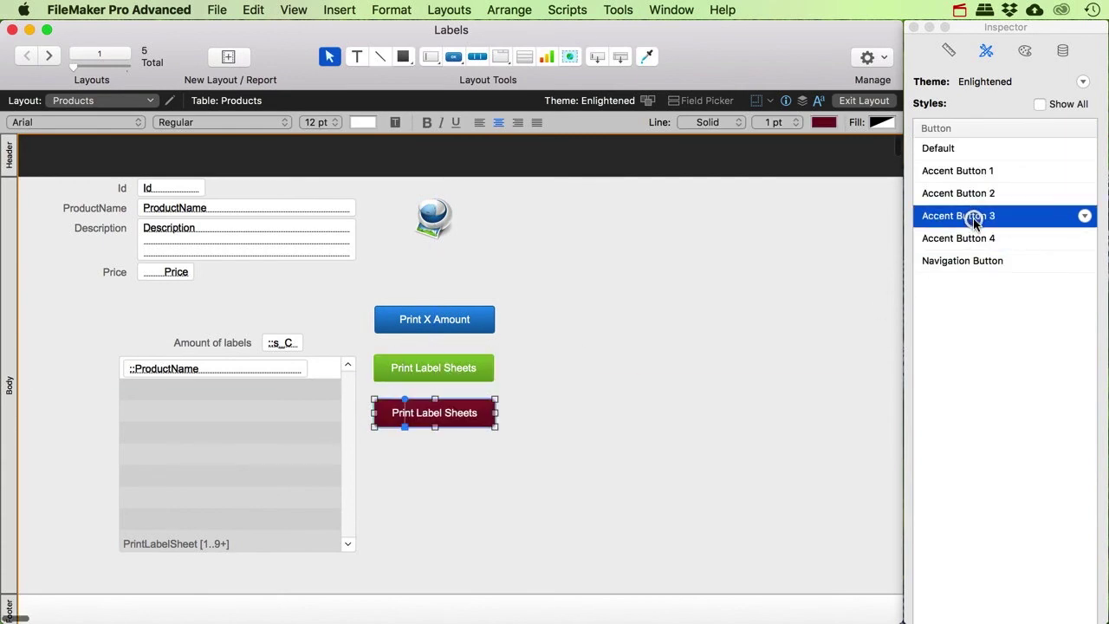
# Change the duplicated button's label to "Clear all labels" and close its setup
pyautogui.doubleClick(460, 407)
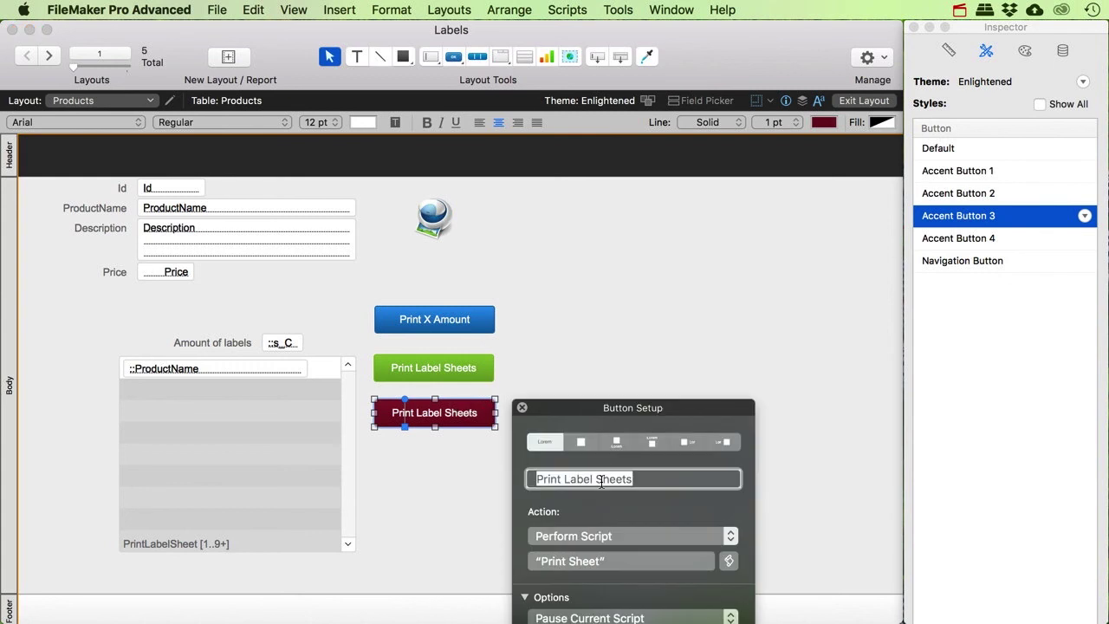
pyautogui.write('Claer all labels')
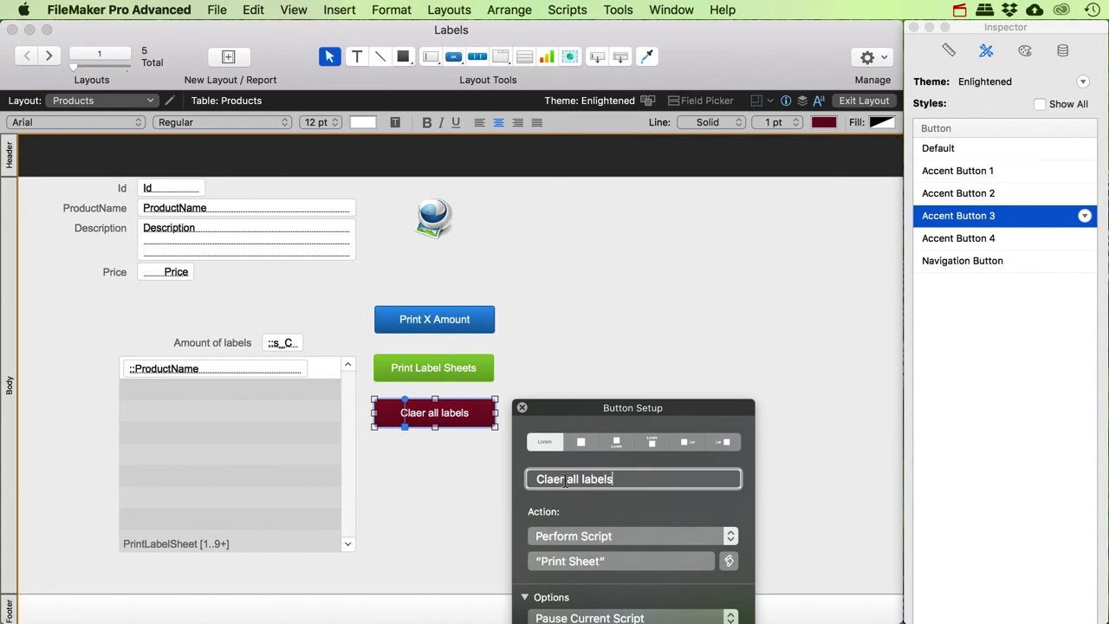
pyautogui.write('a')
pyautogui.click(521, 407)
# Create a script named "Clear all labels" in the Script Workspace and add a Freeze Window step
pyautogui.click(568, 9)
pyautogui.click(597, 29)
pyautogui.moveTo(534, 152); pyautogui.dragTo(235, 71)
pyautogui.click(82, 76)
pyautogui.write('Clea')
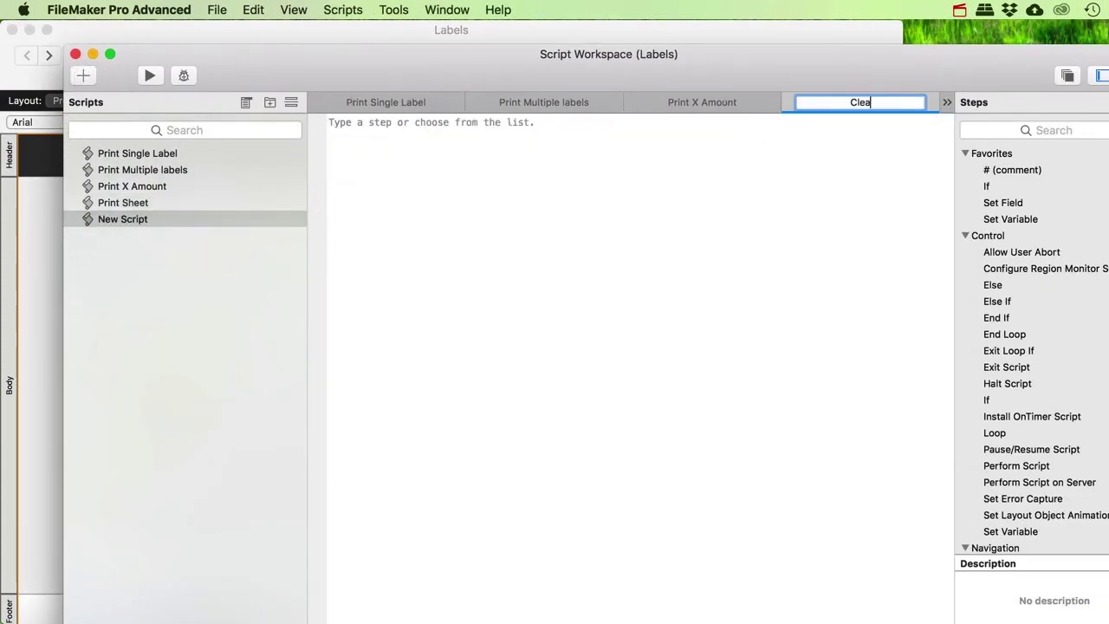
pyautogui.write('r all labels')
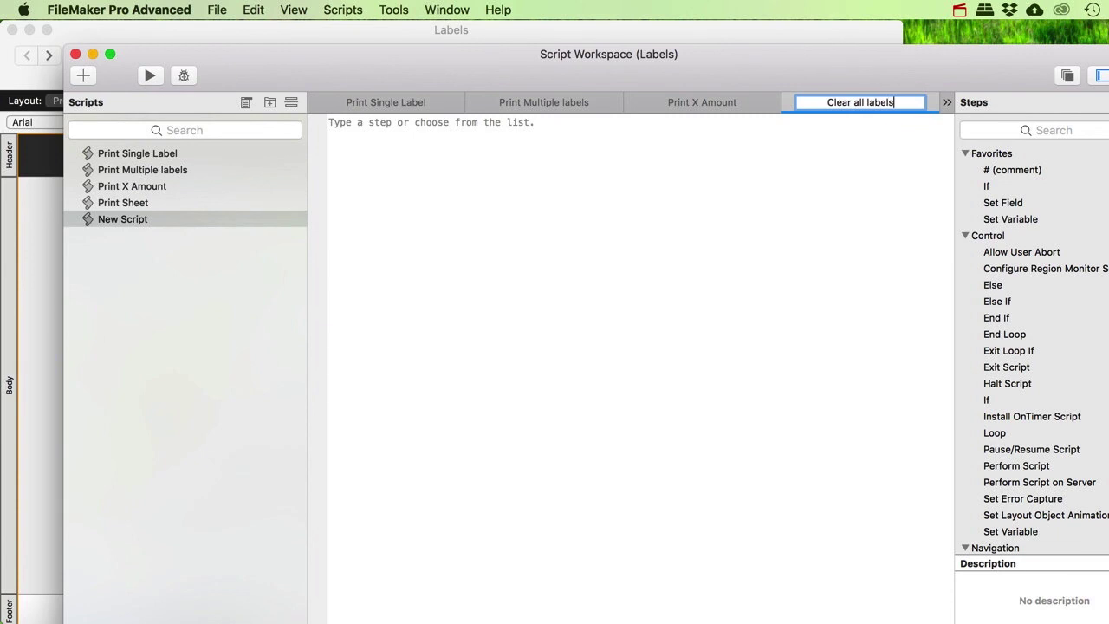
pyautogui.press('Return')
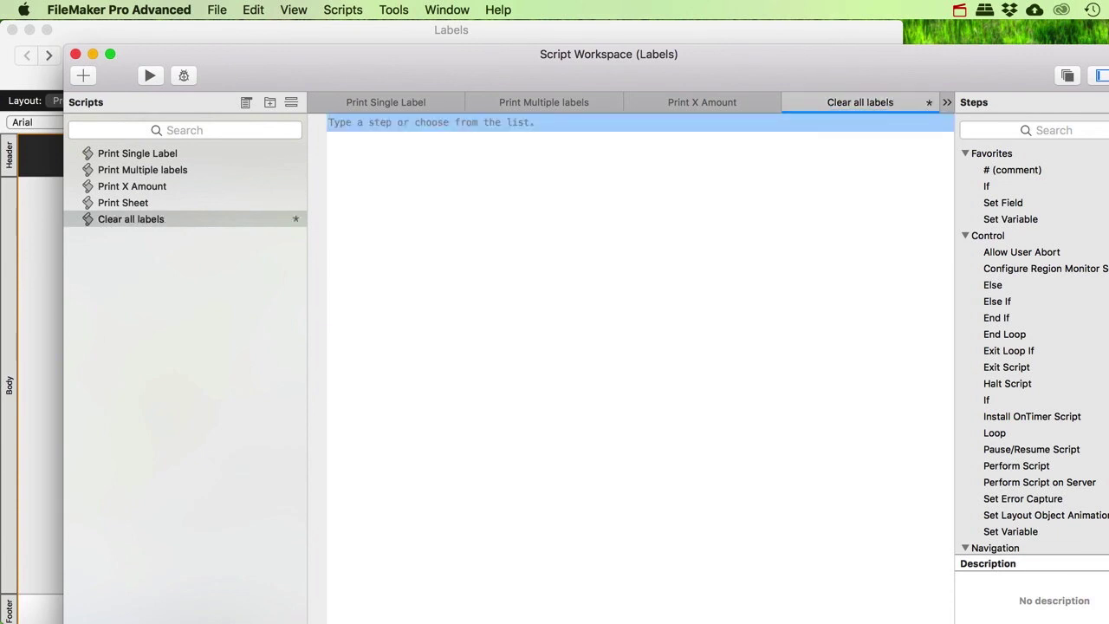
pyautogui.write('Freeze')
pyautogui.press('Return')
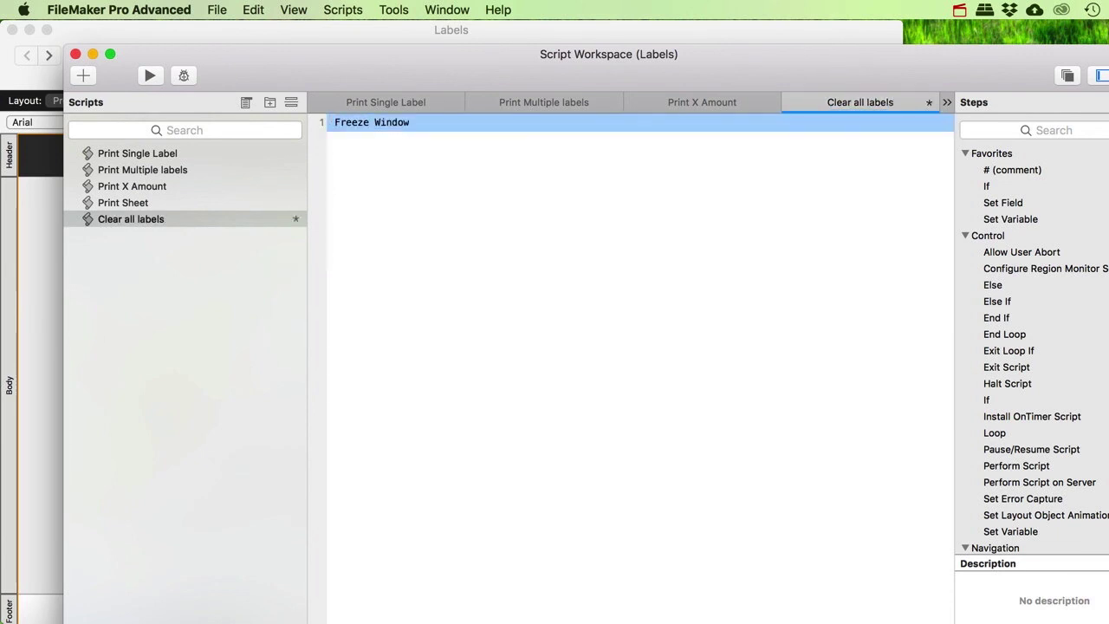
# Add a Go to Layout step that targets the PrintLabelSheet layout associated with the PrintLabelSheet table
pyautogui.click(382, 124)
pyautogui.press('Return')
pyautogui.write('Go to ')
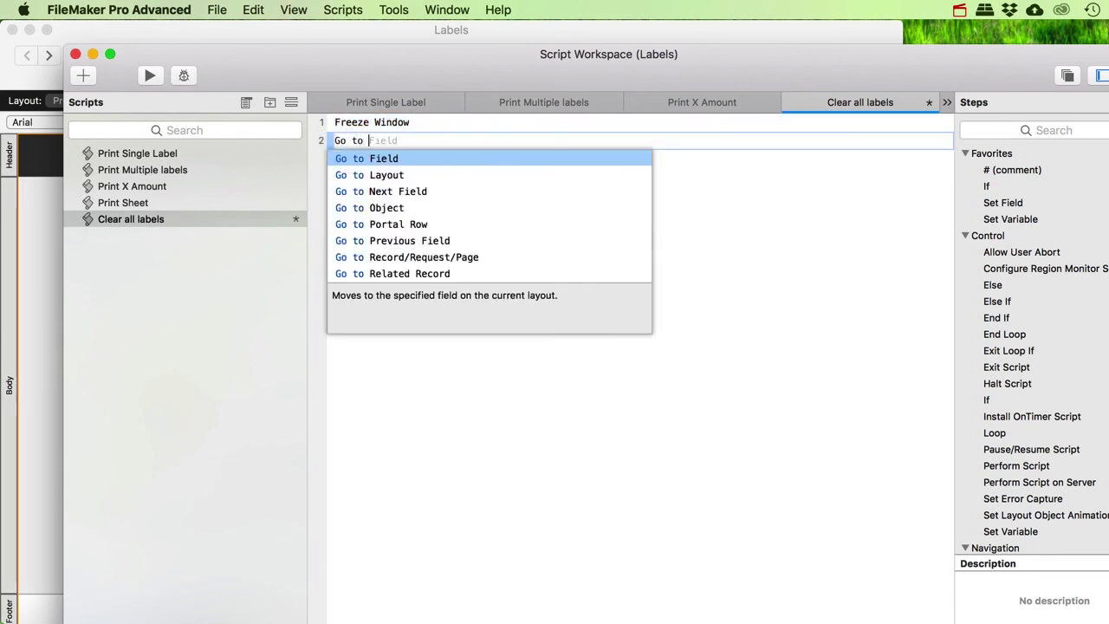
pyautogui.write('l')
pyautogui.press('Return')
pyautogui.click(466, 141)
pyautogui.click(477, 167)
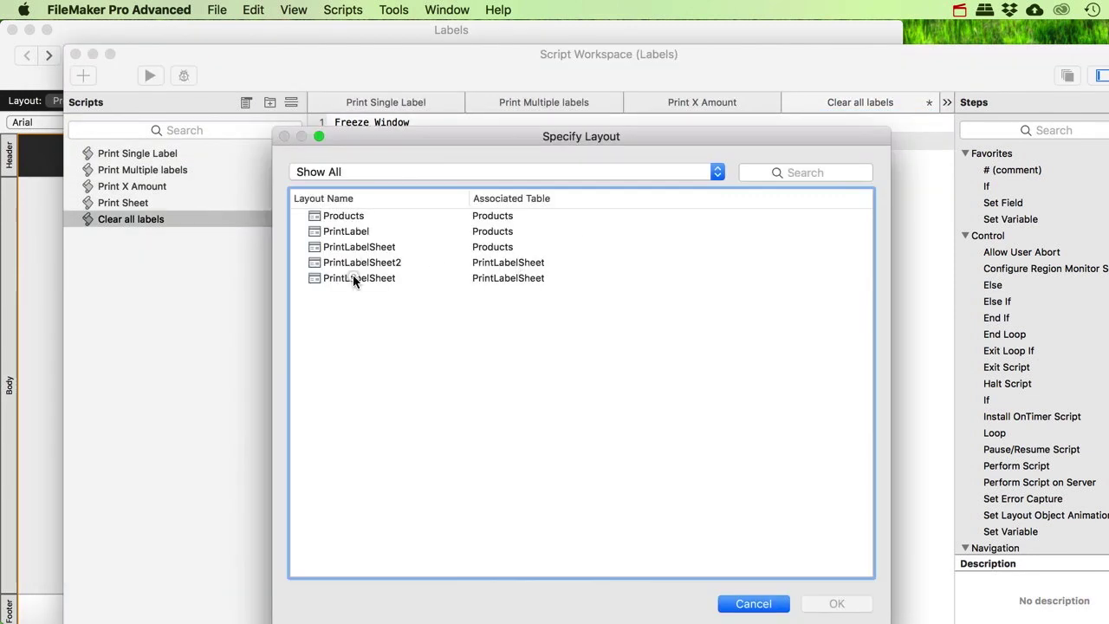
pyautogui.moveTo(352, 274); pyautogui.dragTo(351, 262)
pyautogui.click(332, 281)
pyautogui.click(364, 283)
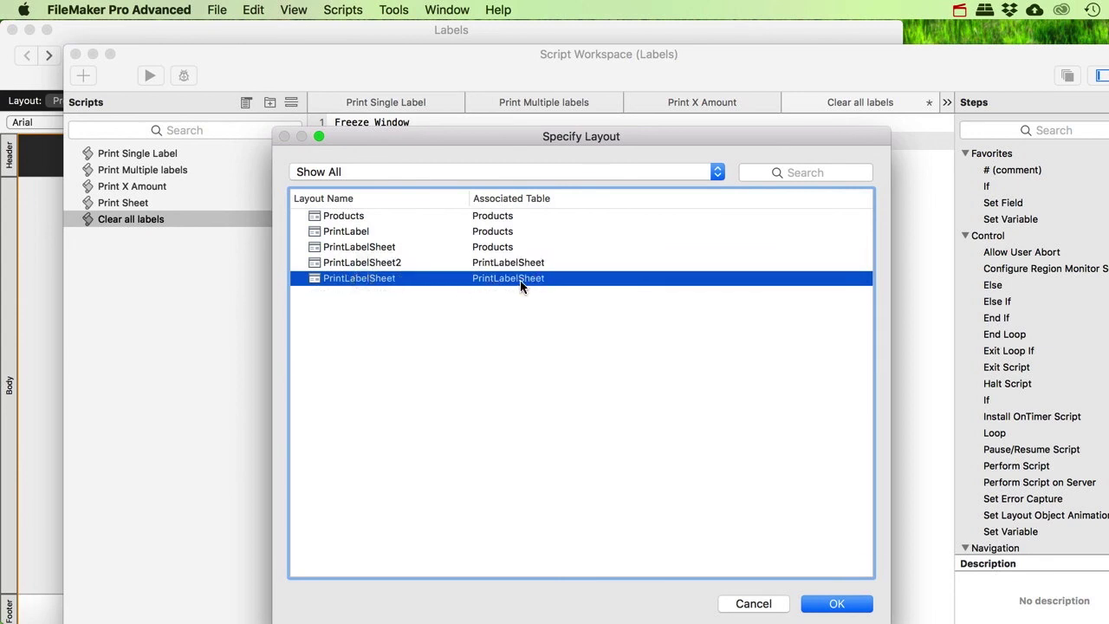
pyautogui.click(833, 603)
# Add a Show All Records step and a Delete All Records step with its dialog set to Off
pyautogui.click(379, 142)
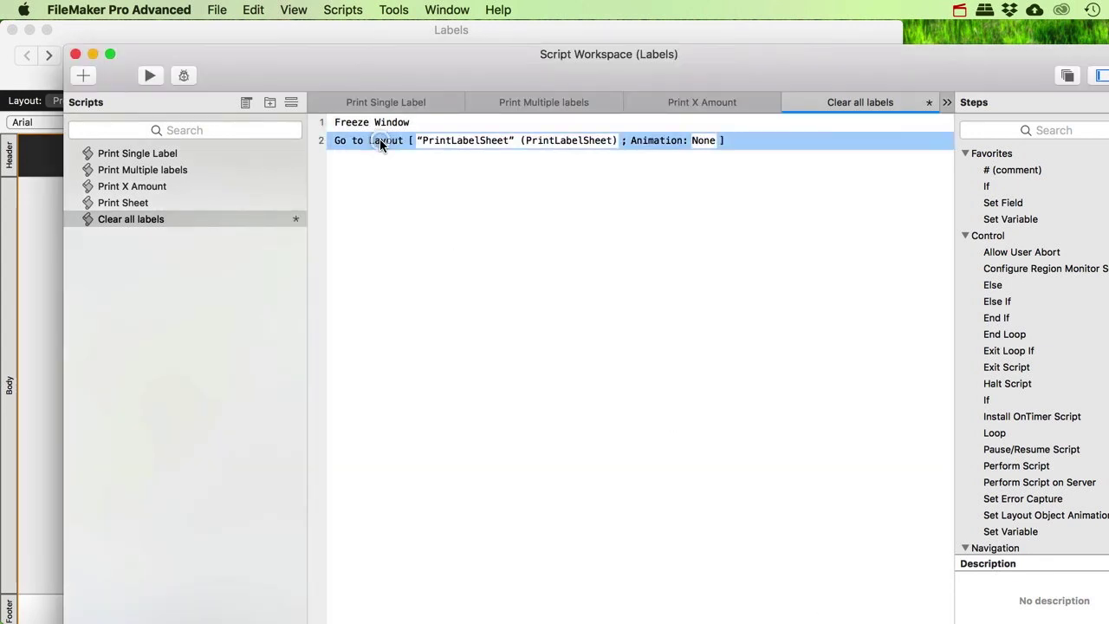
pyautogui.press('Return')
pyautogui.write('Show')
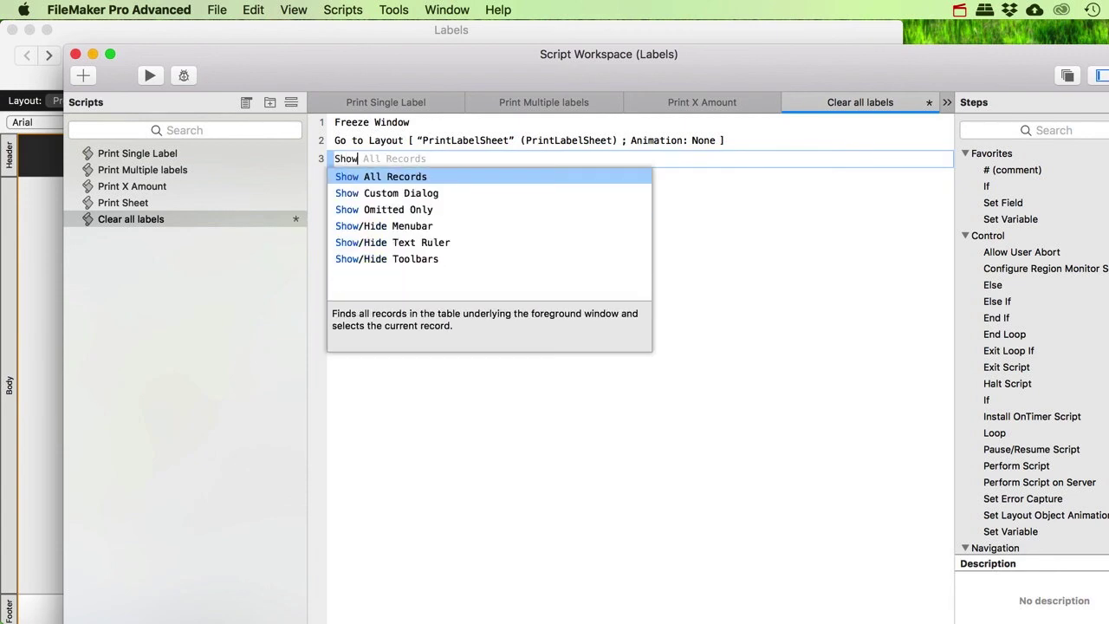
pyautogui.press('Return')
pyautogui.press('Return')
pyautogui.write('Dele')
pyautogui.press('Down')
pyautogui.press('Return')
pyautogui.write('off')
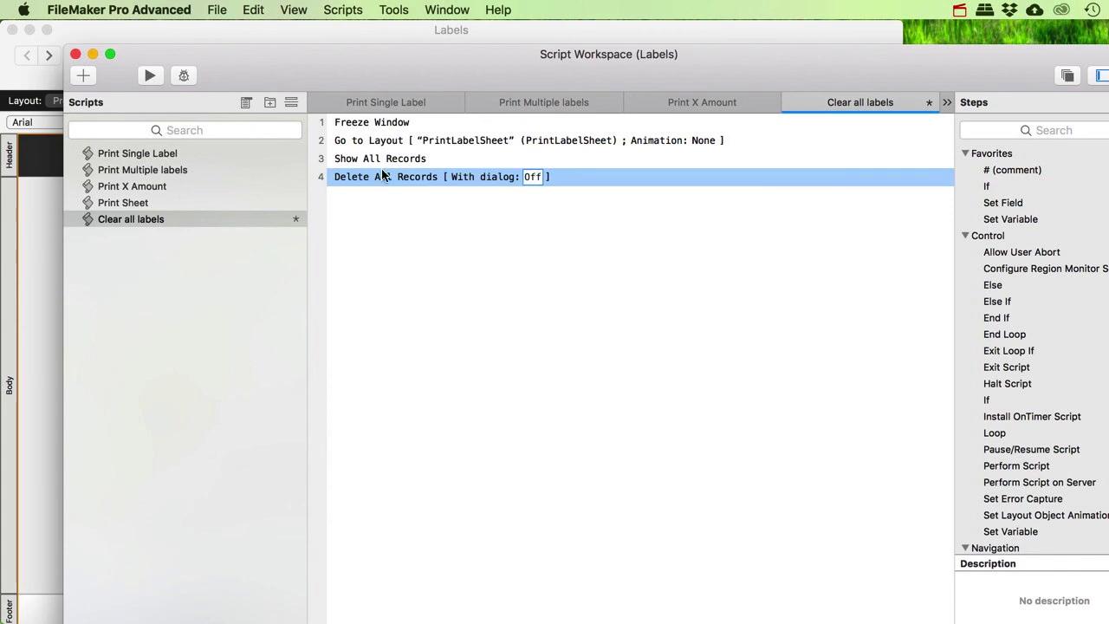
pyautogui.press('Return')
# End the script with a Go to Layout step for the original layout, and save and close the workspace
pyautogui.press('Return')
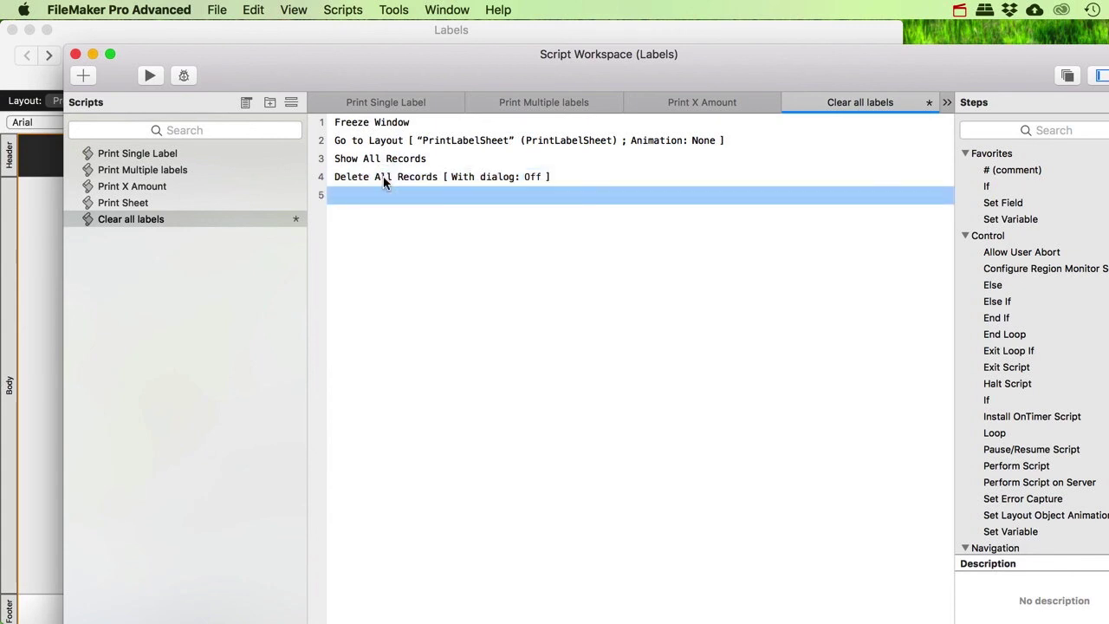
pyautogui.write('go l')
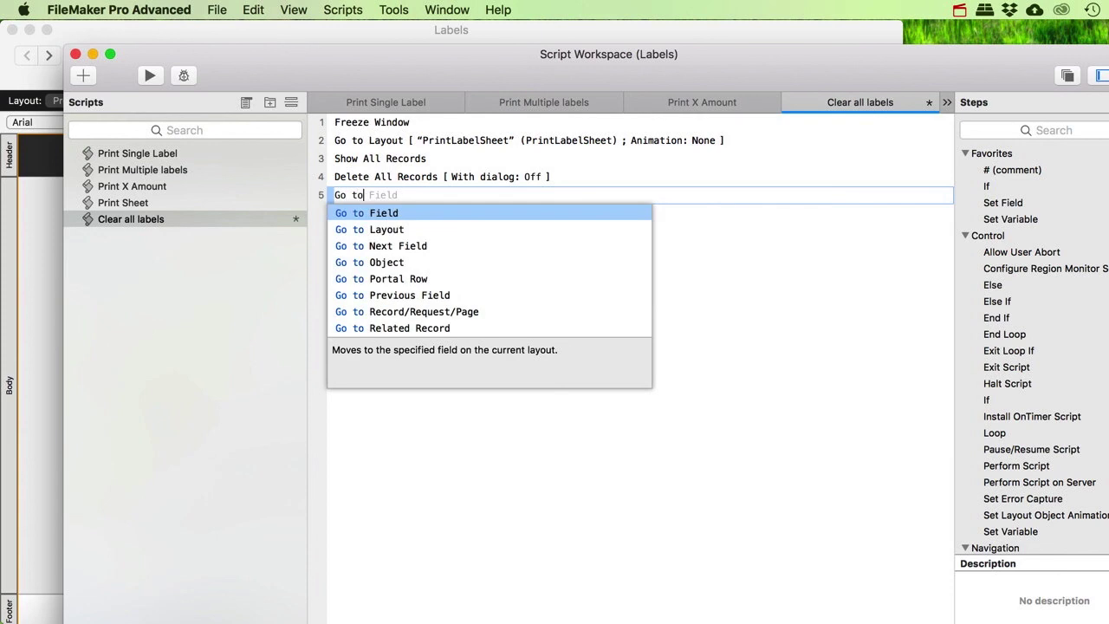
pyautogui.press('Return')
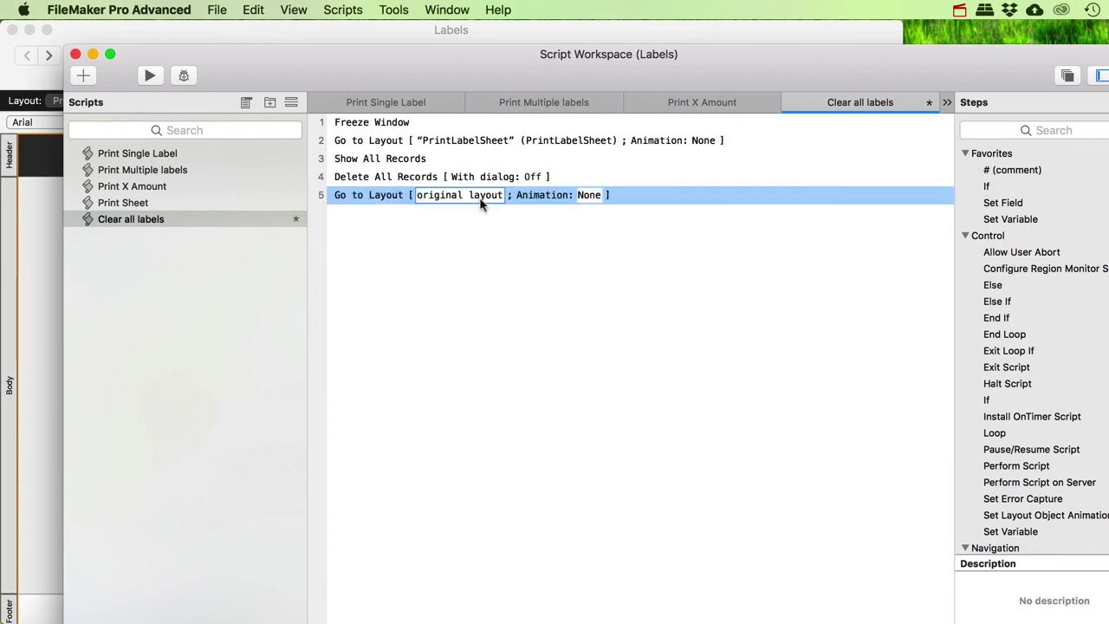
pyautogui.press('super+s')
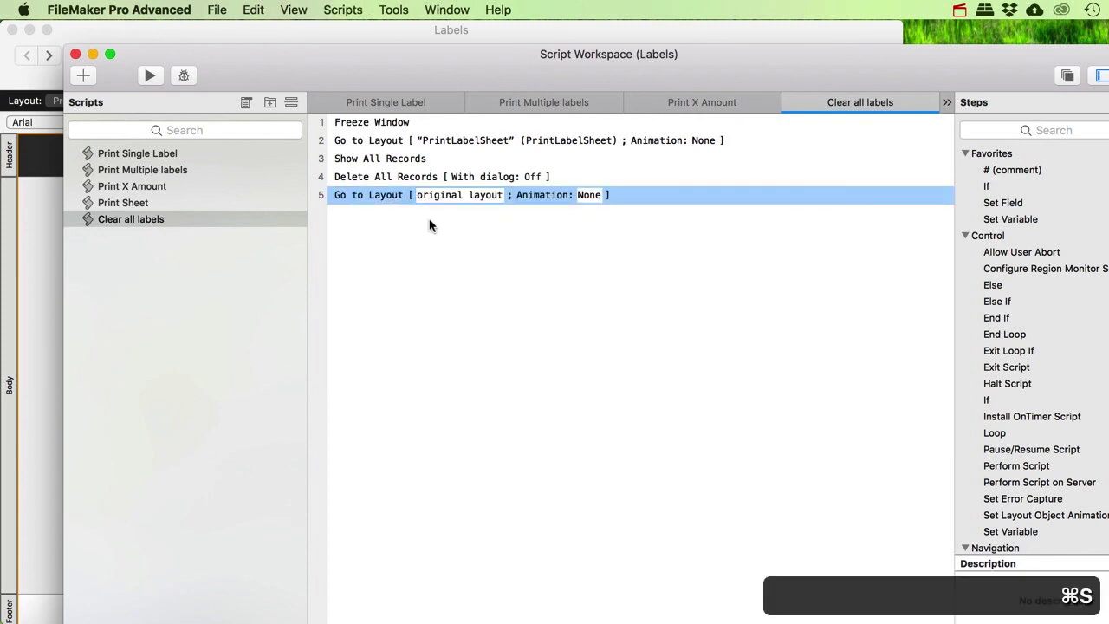
pyautogui.click(75, 53)
# Assign the "Clear all labels" script to the dark red button and close its setup
pyautogui.rightClick(460, 409)
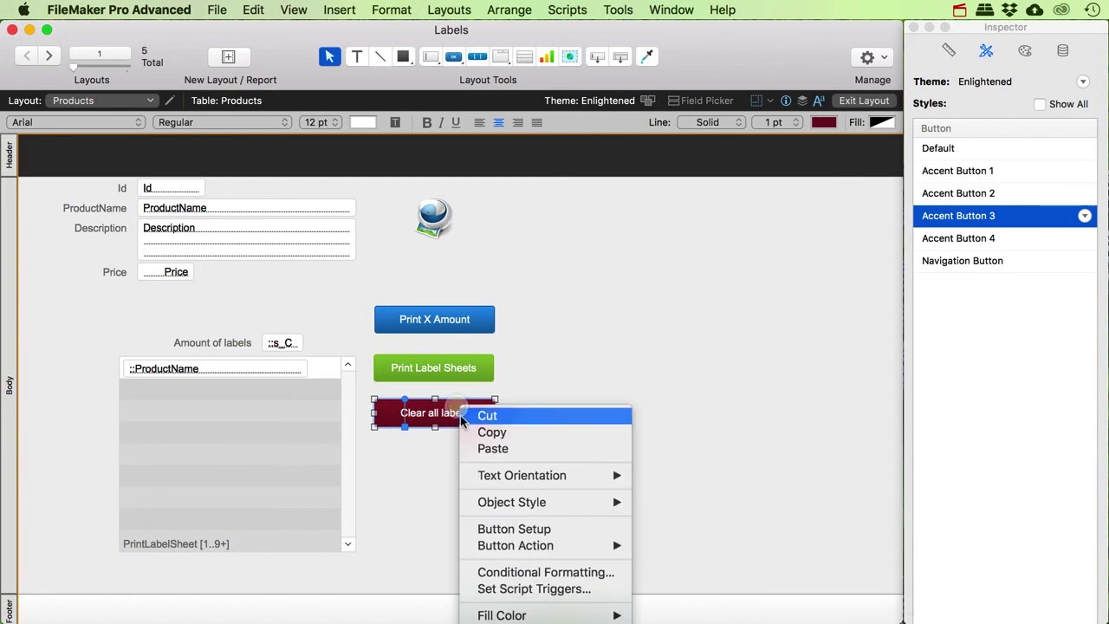
pyautogui.click(513, 529)
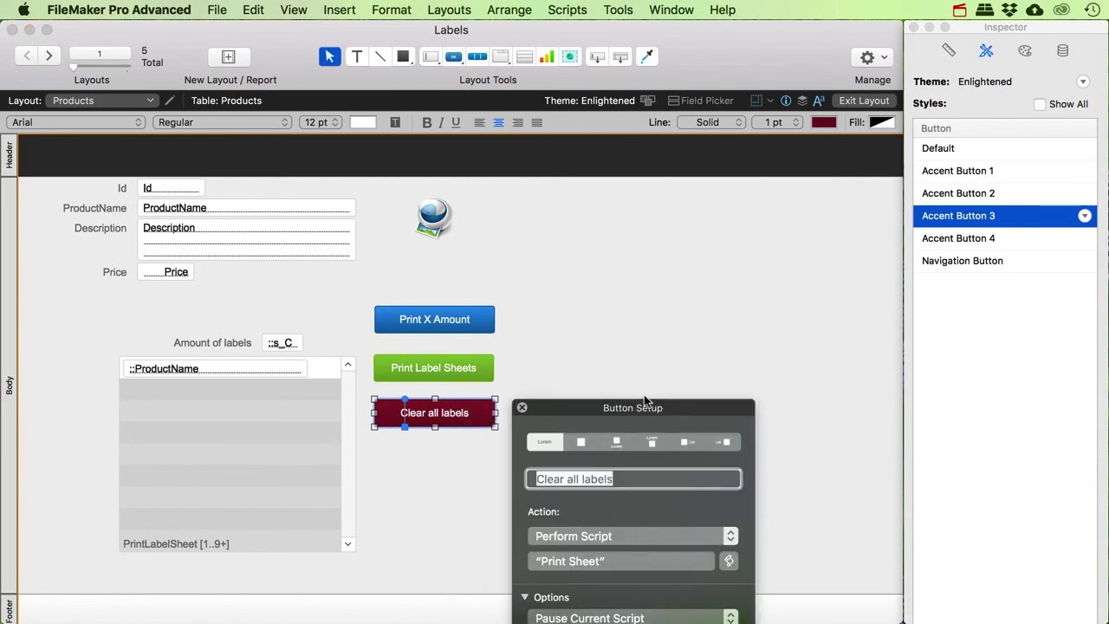
pyautogui.click(730, 561)
pyautogui.click(607, 302)
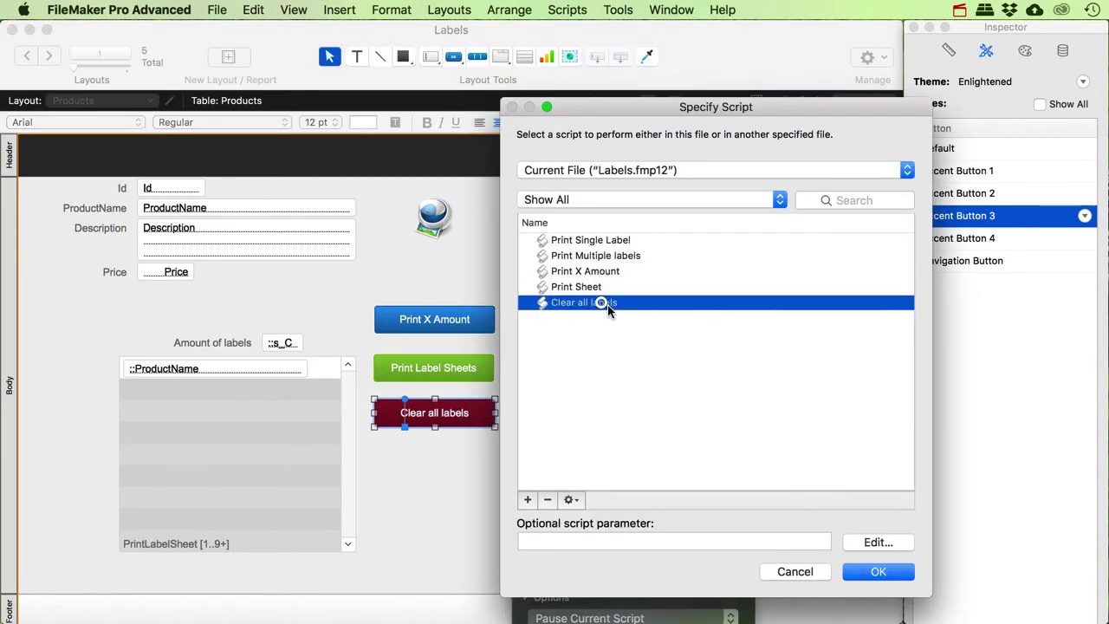
pyautogui.click(861, 571)
pyautogui.moveTo(613, 411); pyautogui.dragTo(618, 228)
pyautogui.click(528, 227)
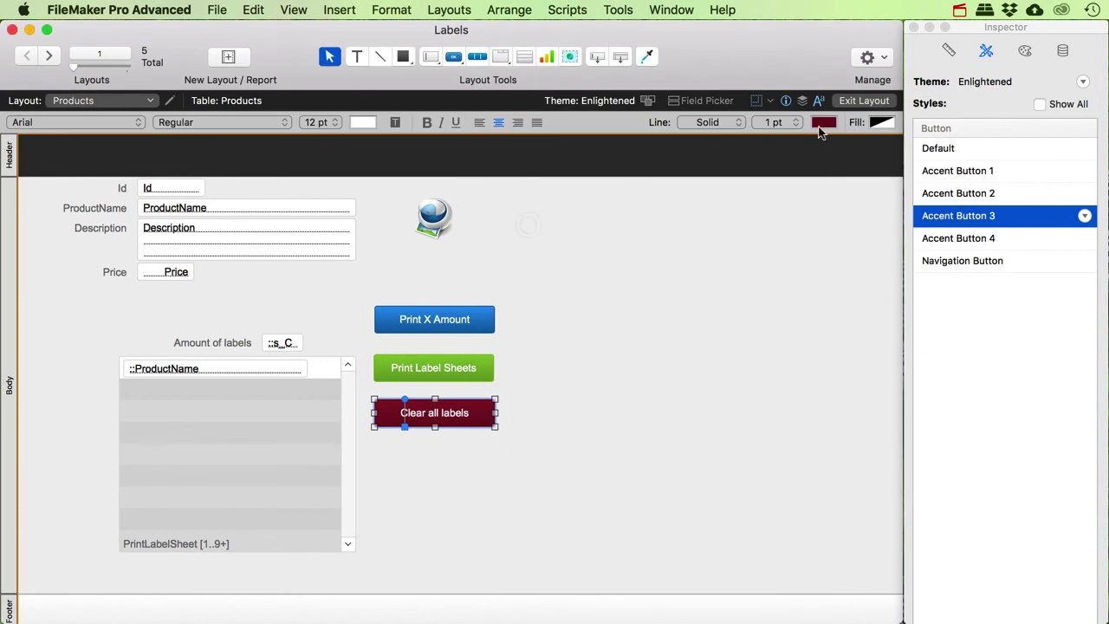
# In Browse mode, clear all queued labels and queue 5 labels for the Chainsaw product with Print X Amount
pyautogui.click(863, 101)
pyautogui.click(441, 395)
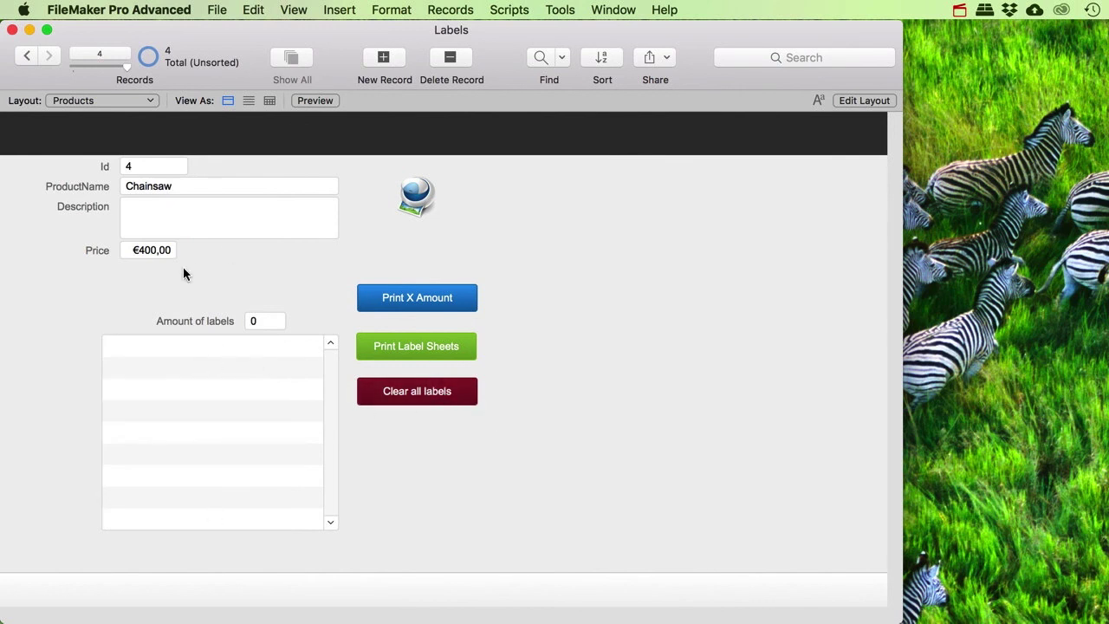
pyautogui.click(433, 302)
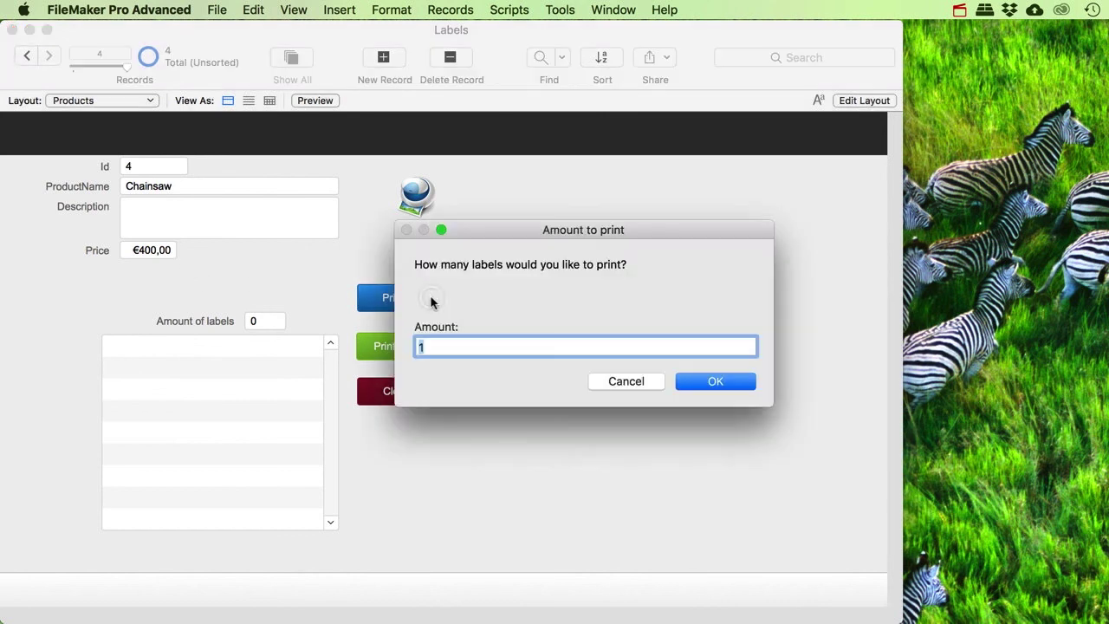
pyautogui.click(688, 379)
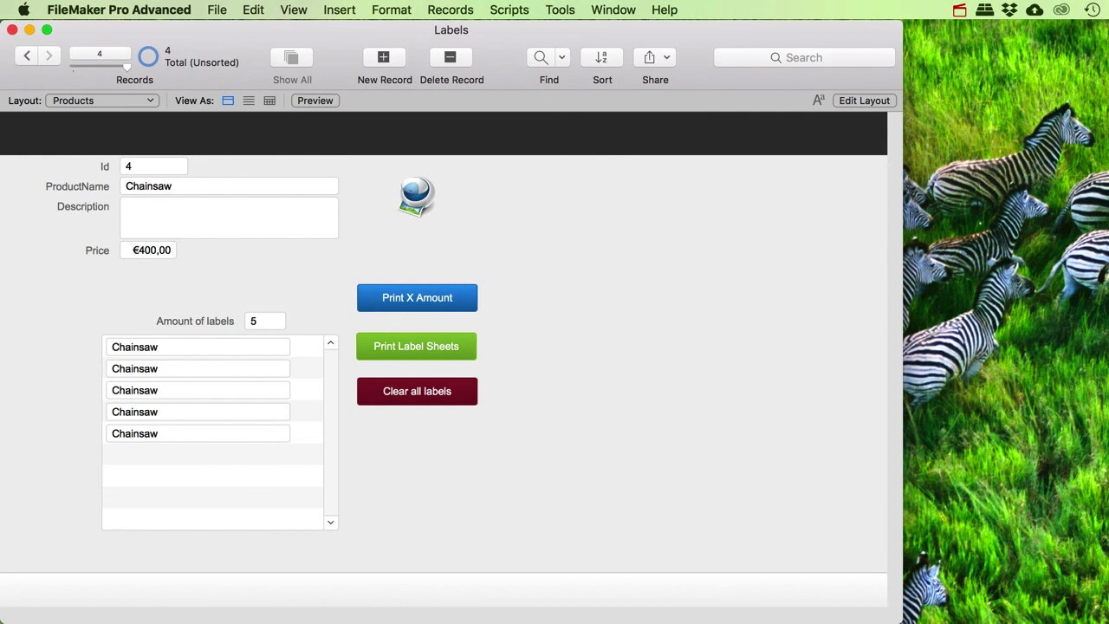
# Switch to Chrome to examine the label sheet formats in the image results, and return to FileMaker's Products layout
pyautogui.press('super+Tab')
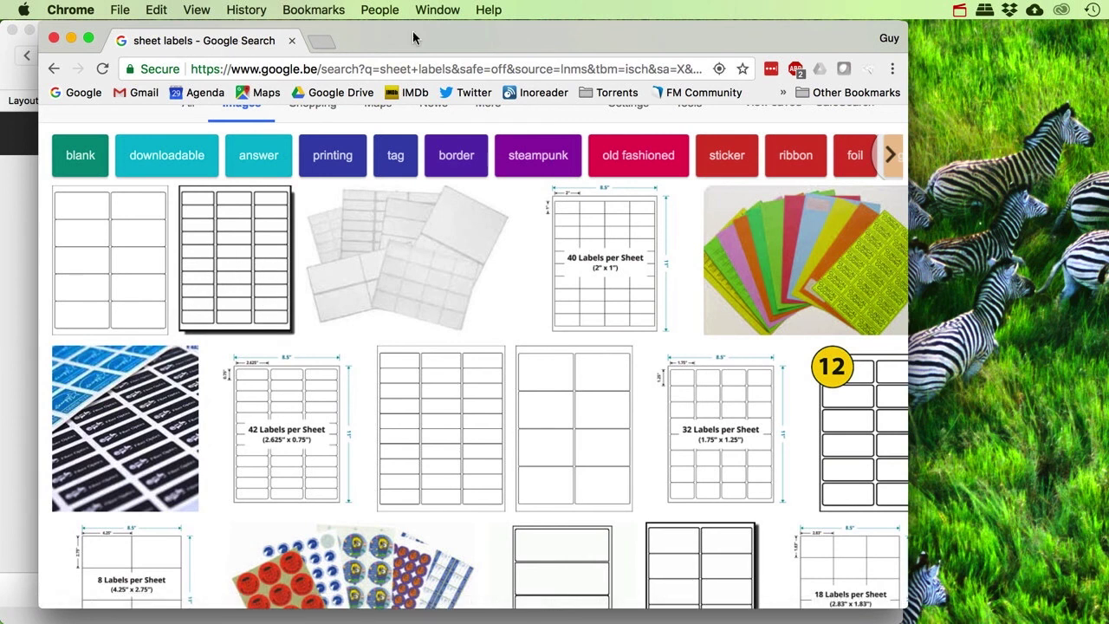
pyautogui.press('super+w')
pyautogui.click(287, 347)
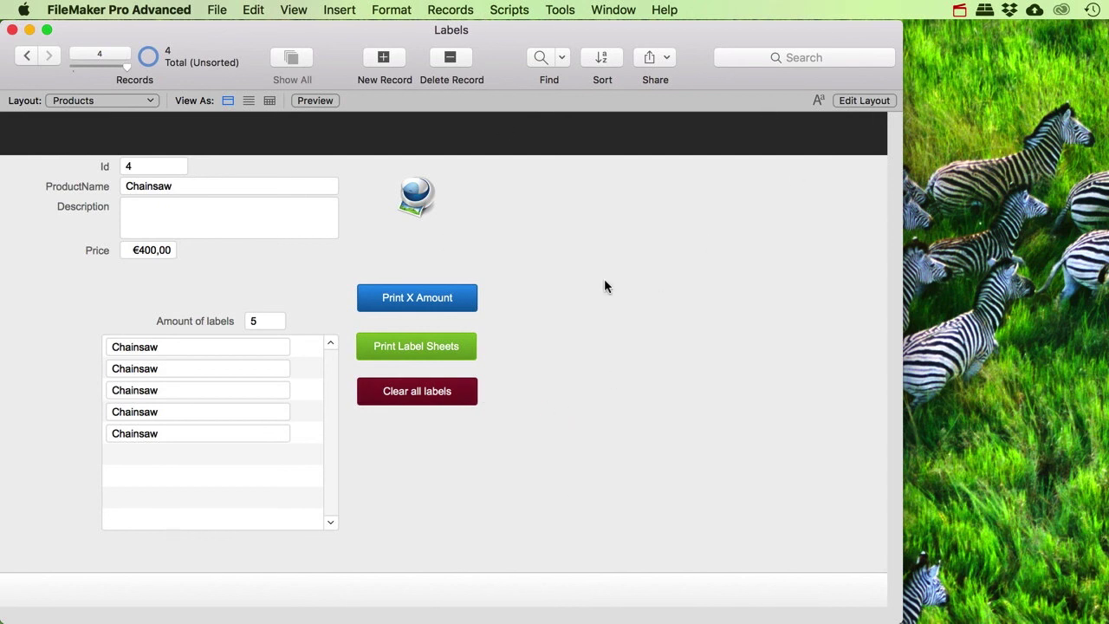
pyautogui.click(584, 308)
pyautogui.click(507, 10)
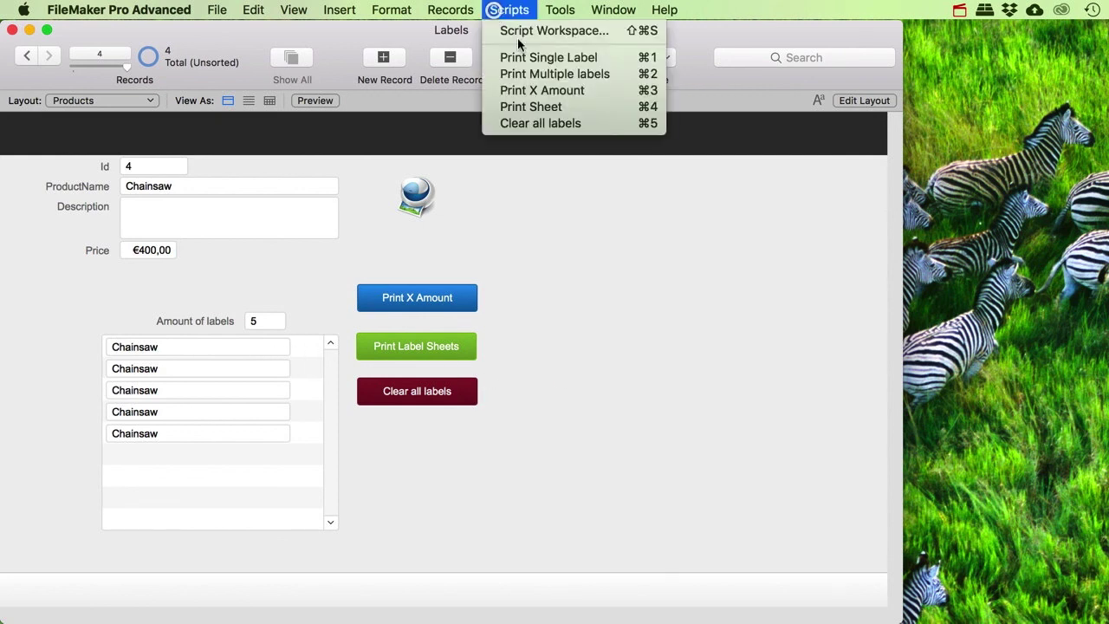
pyautogui.click(511, 32)
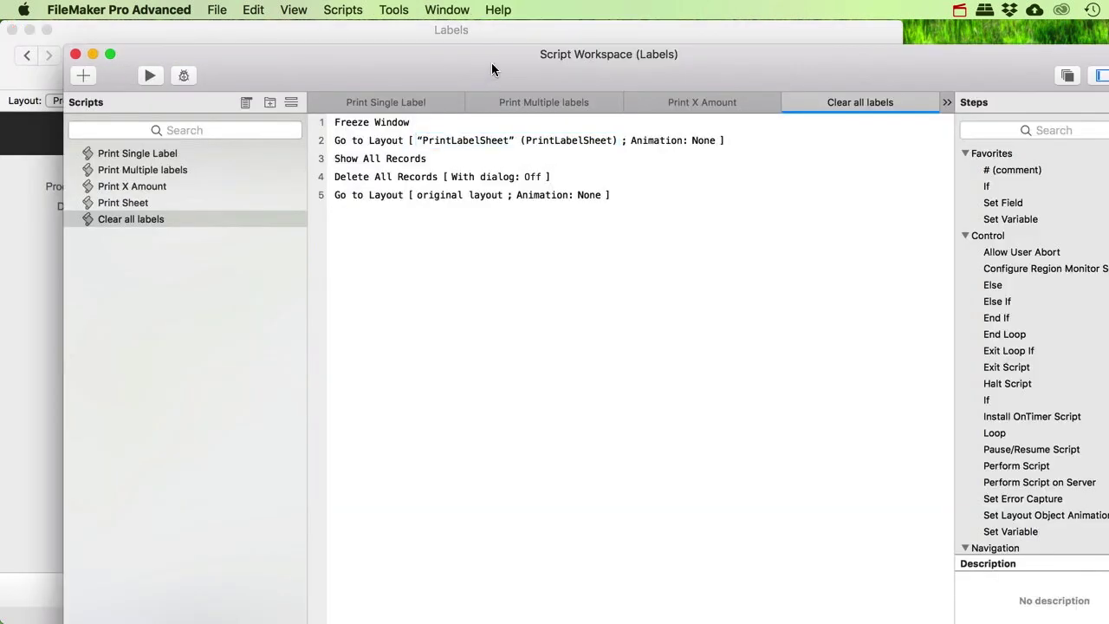
pyautogui.moveTo(491, 63); pyautogui.dragTo(467, 57)
pyautogui.press('super+w')
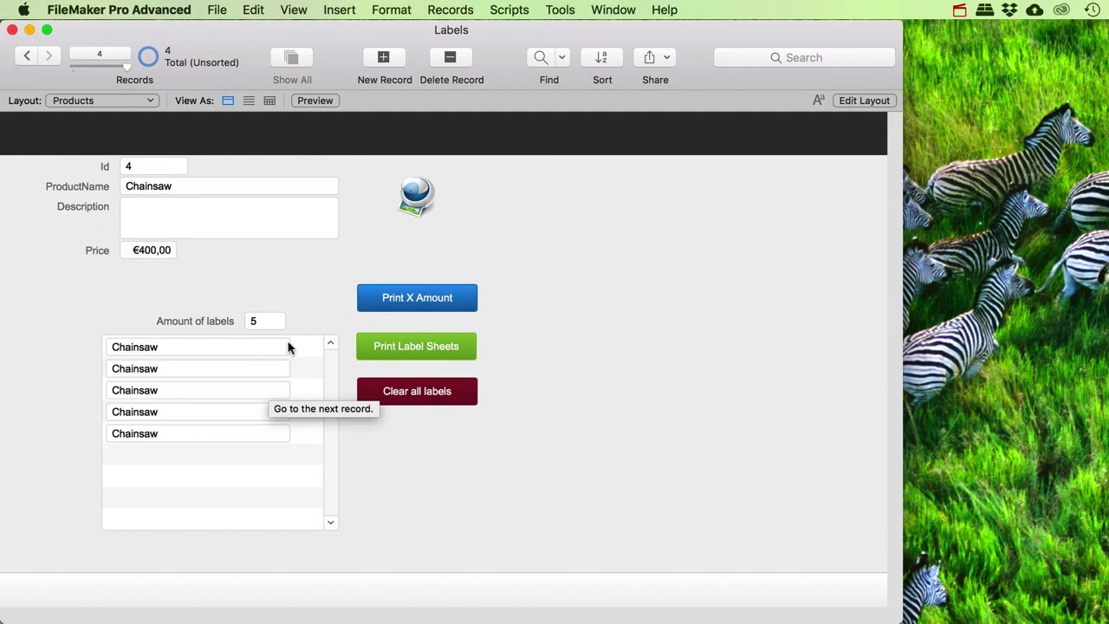
# Create a text field named Blank in the PrintLabelSheet table in Manage Database
pyautogui.press('super+shift+d')
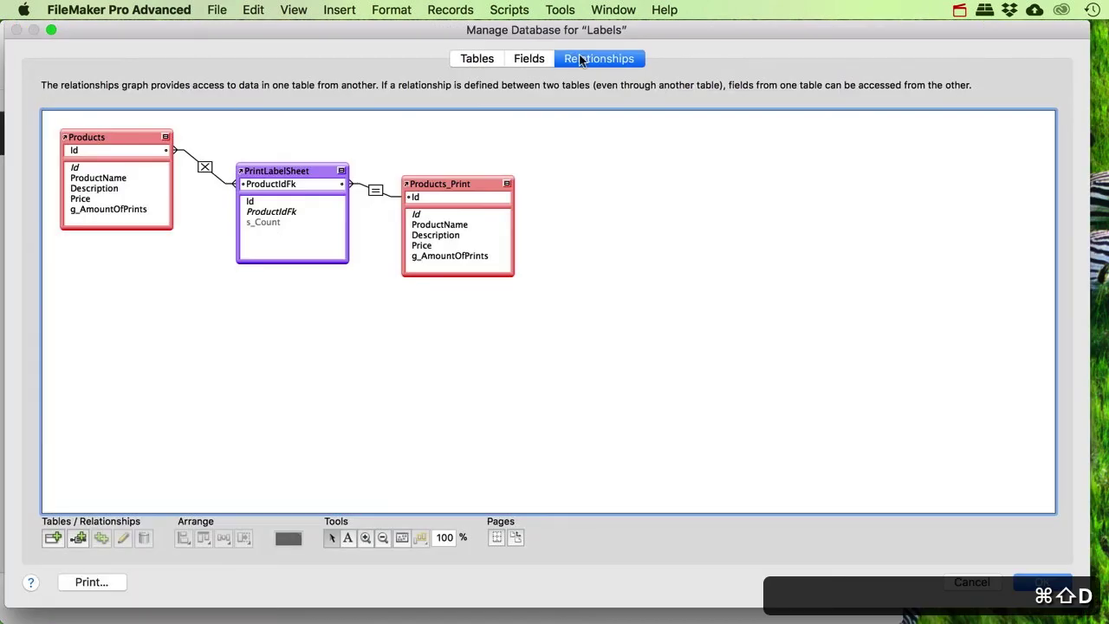
pyautogui.click(528, 59)
pyautogui.click(130, 85)
pyautogui.click(130, 98)
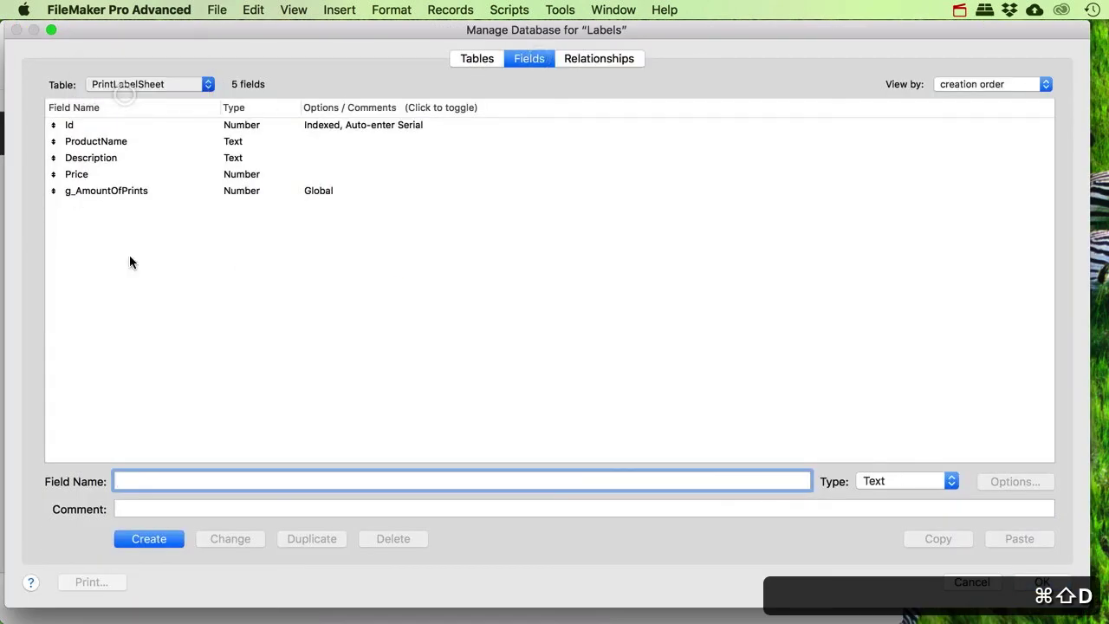
pyautogui.write('Blank')
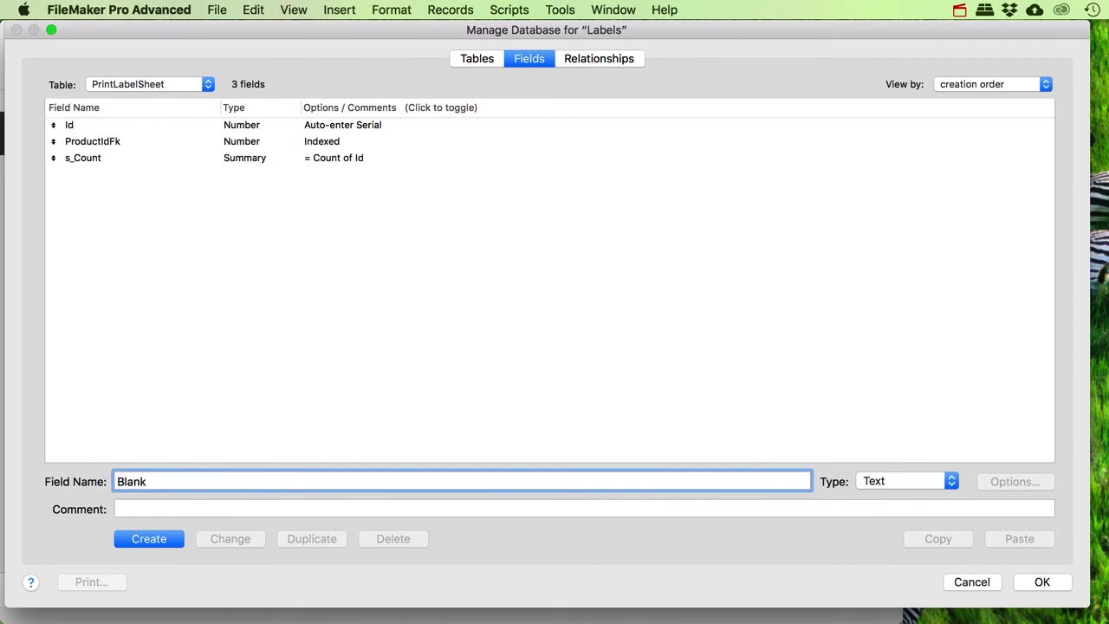
pyautogui.press('Return')
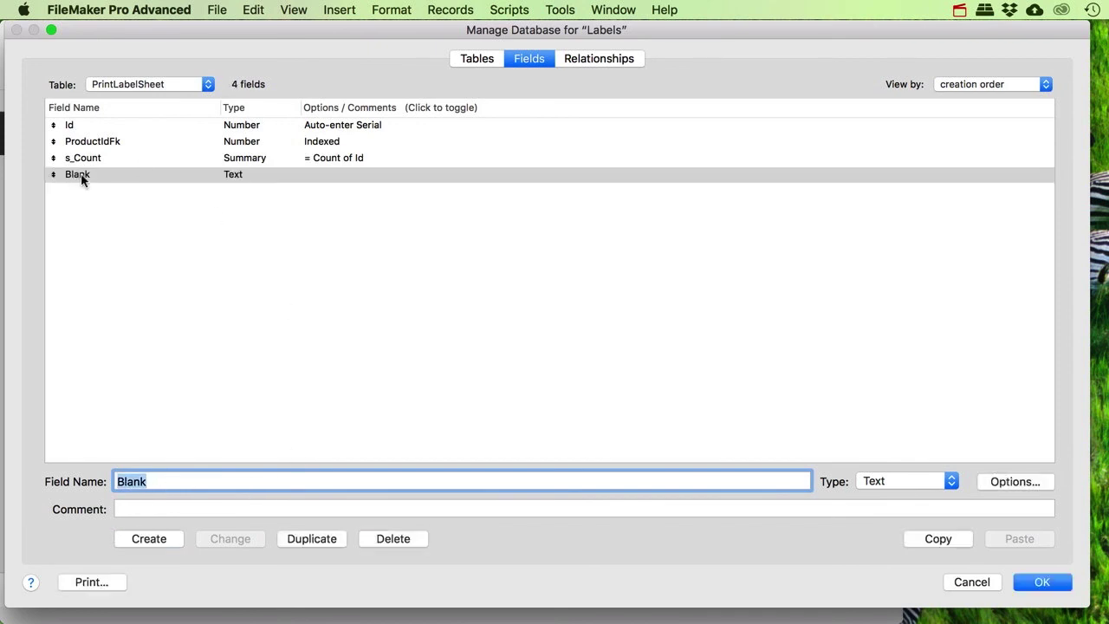
# Save the database changes, switch the Products layout to Layout mode, and shorten the portal's ProductName field to free space beside it
pyautogui.click(1042, 581)
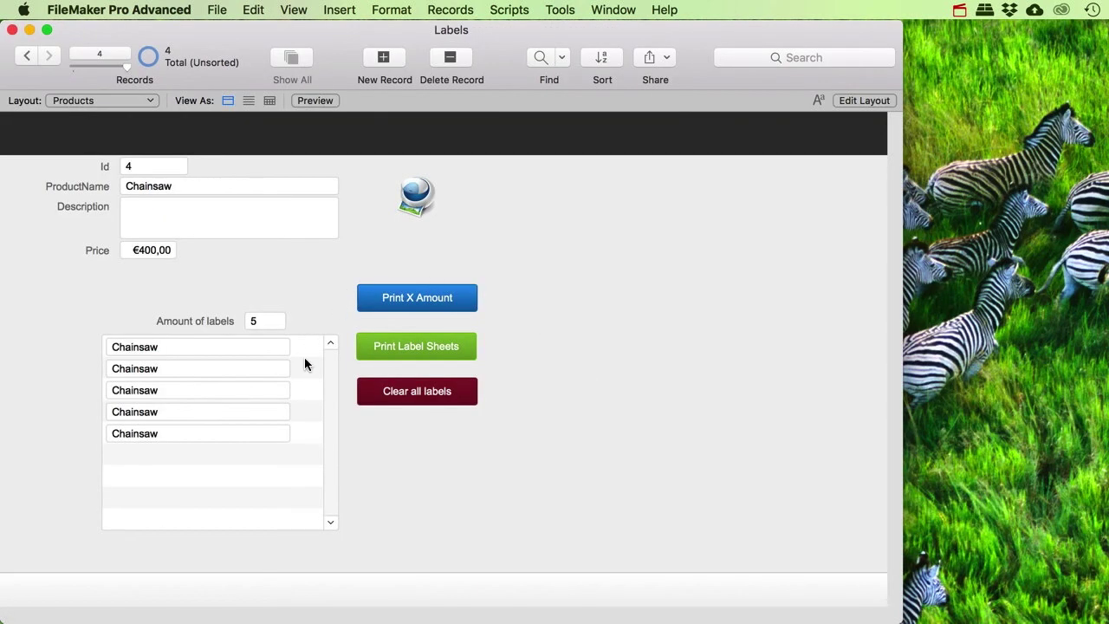
pyautogui.click(867, 101)
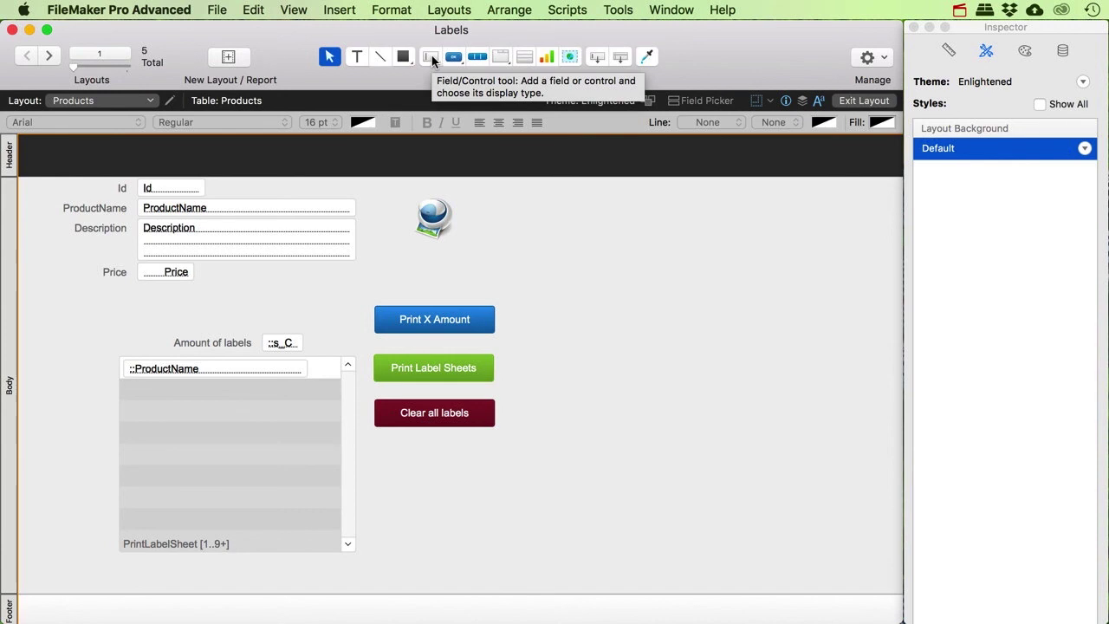
pyautogui.click(271, 368)
pyautogui.moveTo(309, 368); pyautogui.dragTo(252, 368)
# Place the PrintLabelSheet::Blank field beside ProductName in the portal row, without creating a label
pyautogui.click(434, 55)
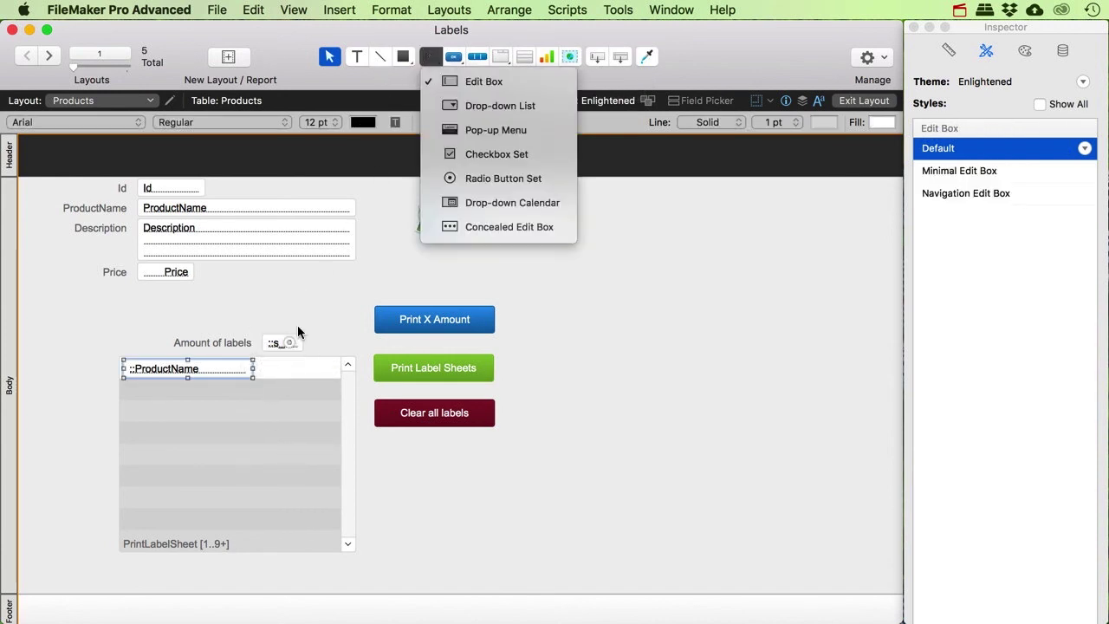
pyautogui.press('Escape')
pyautogui.moveTo(605, 57); pyautogui.dragTo(266, 365)
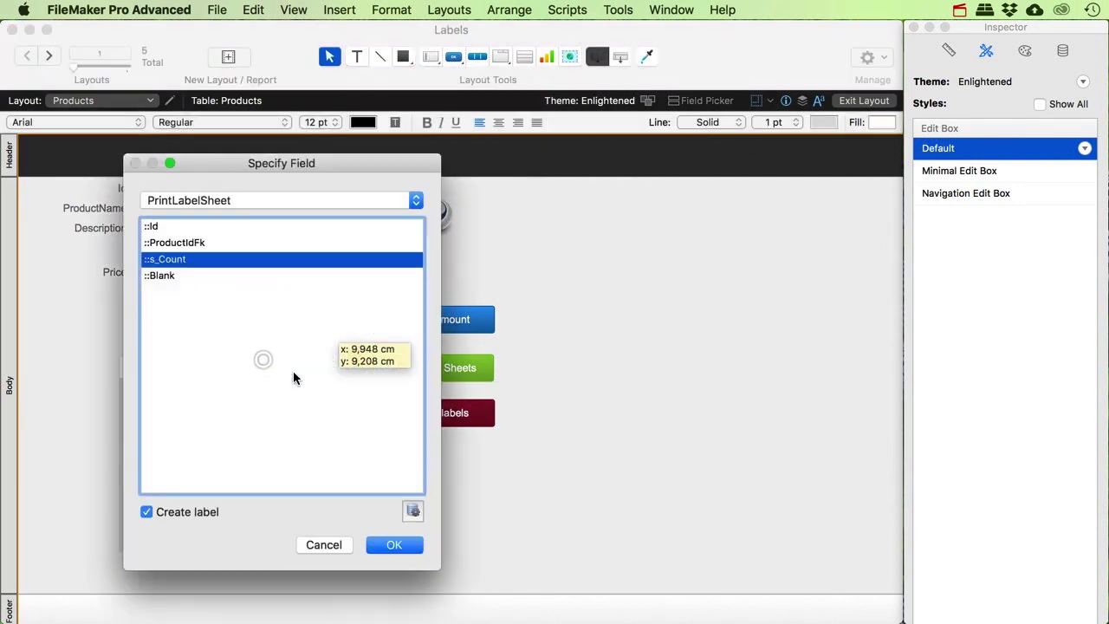
pyautogui.click(170, 276)
pyautogui.click(180, 513)
pyautogui.click(375, 546)
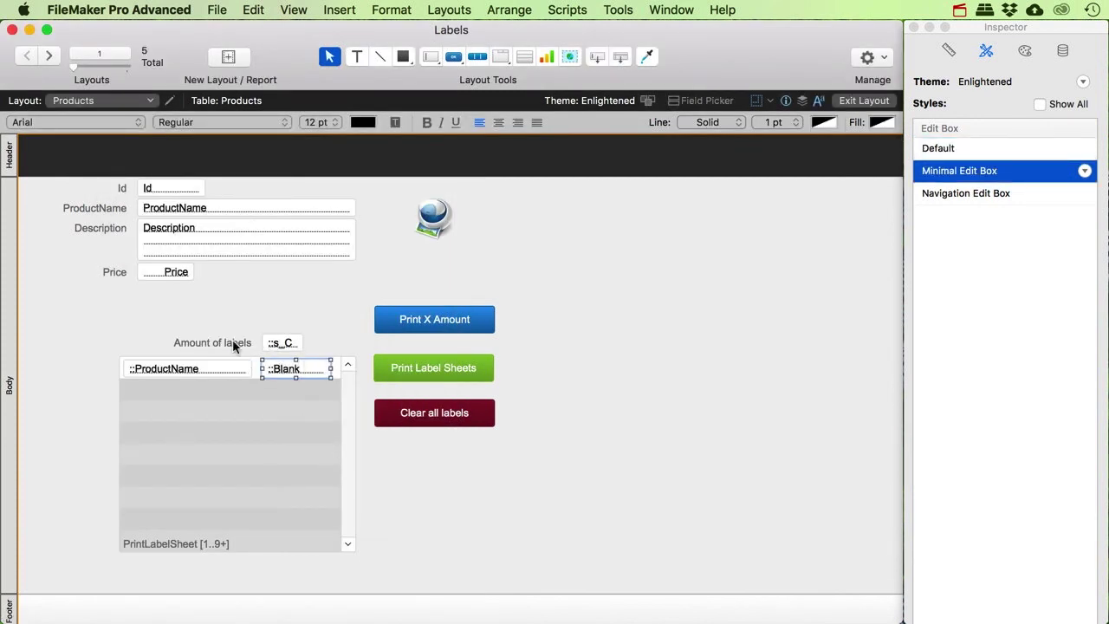
# Move the "Amount of labels" text and its count field up and to the right above the portal
pyautogui.click(232, 338)
pyautogui.keyDown('shift'); pyautogui.click(284, 342); pyautogui.keyUp('shift')
pyautogui.moveTo(285, 339); pyautogui.dragTo(327, 320)
pyautogui.click(283, 371)
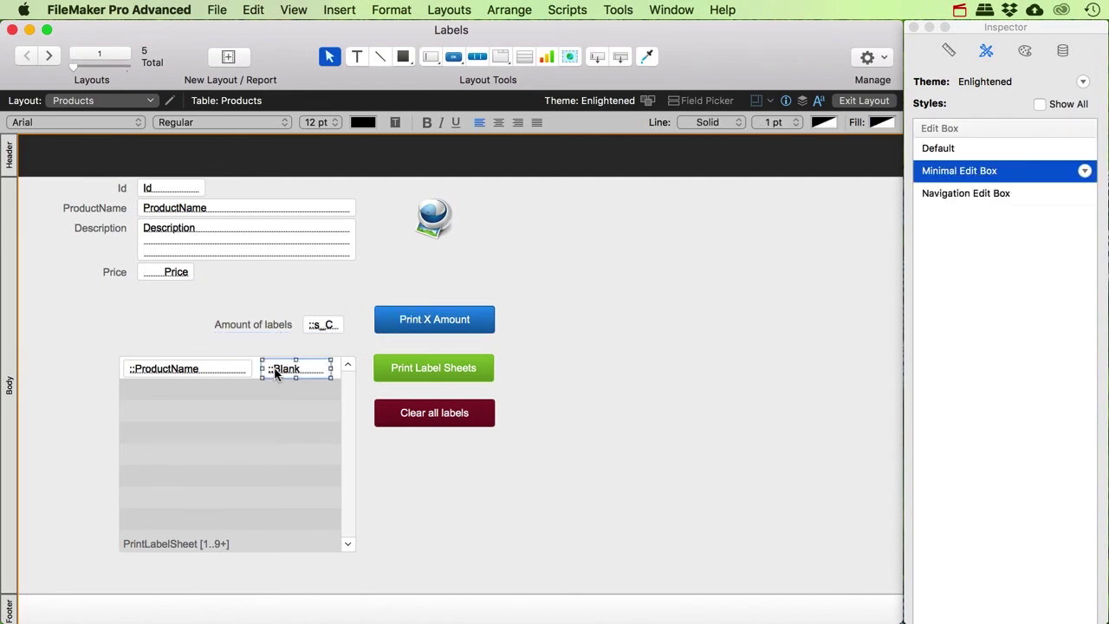
# Add the text heading "Blank" above the portal's Blank field and align it with the field
pyautogui.click(364, 57)
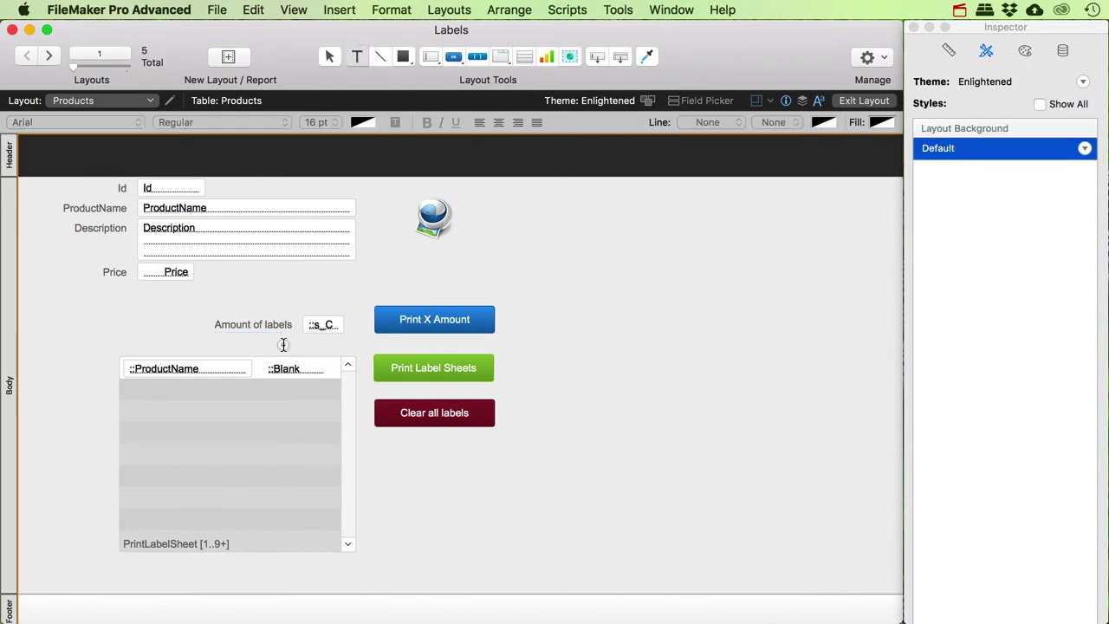
pyautogui.click(284, 349)
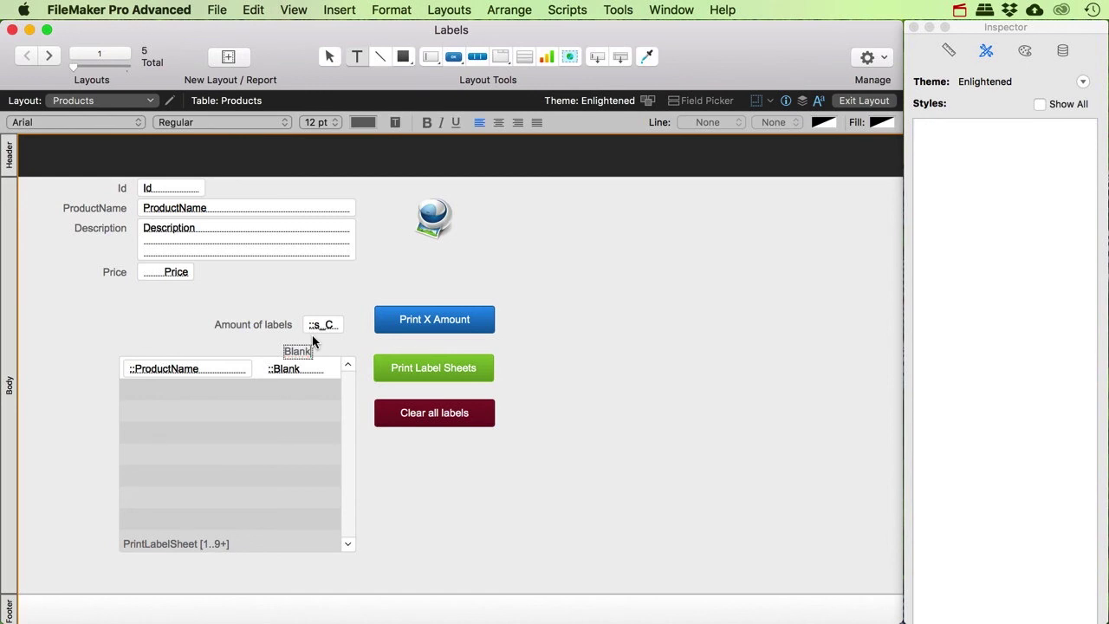
pyautogui.press('Escape')
pyautogui.moveTo(304, 349); pyautogui.dragTo(299, 343)
pyautogui.click(293, 370)
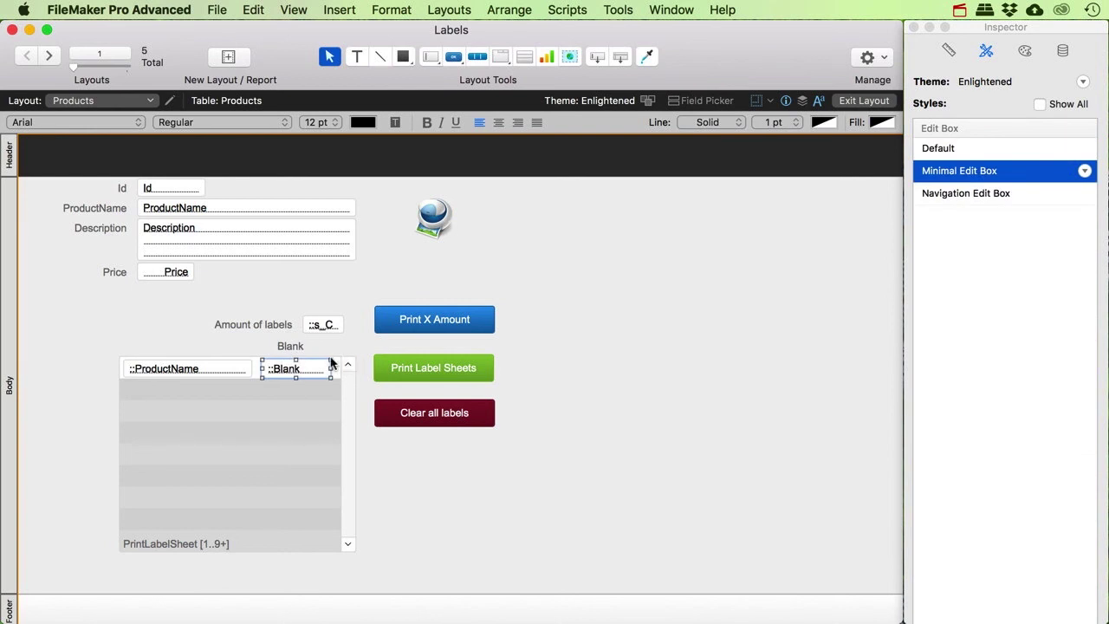
pyautogui.moveTo(293, 348); pyautogui.dragTo(148, 339)
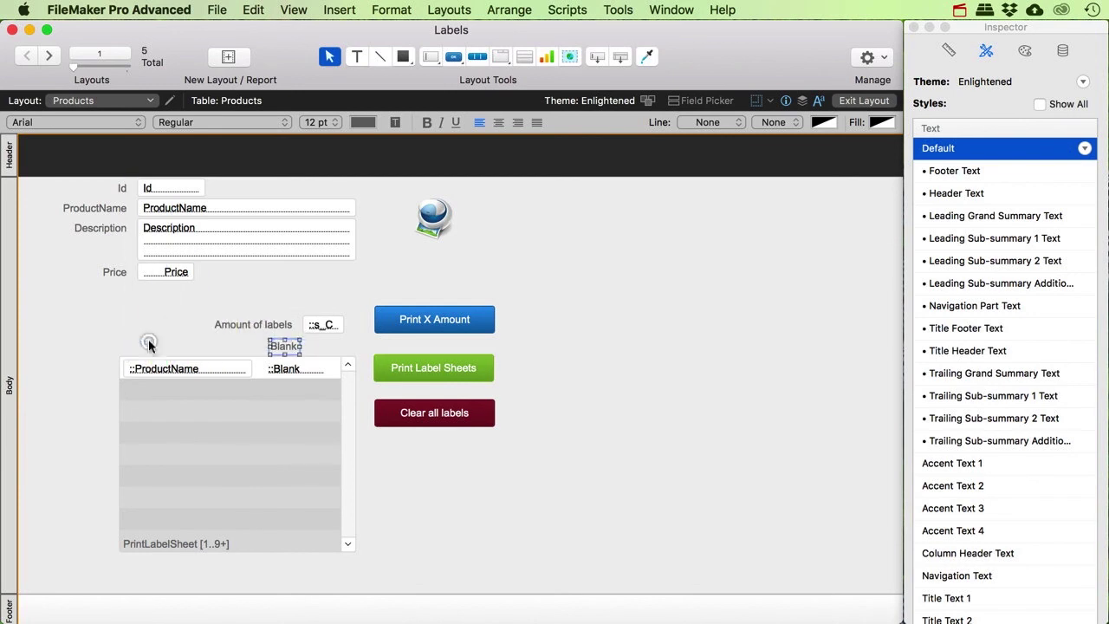
# Add the text heading "Product" above the ProductName column and align it with the portal's edge
pyautogui.doubleClick(148, 347)
pyautogui.write('Product')
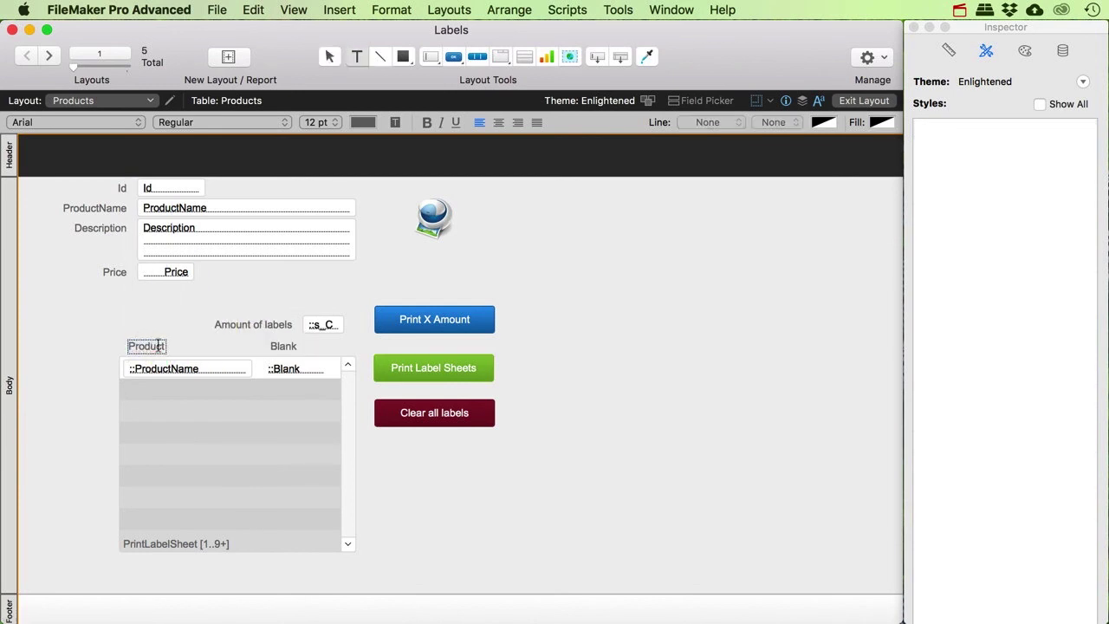
pyautogui.press('Escape')
pyautogui.moveTo(140, 346); pyautogui.dragTo(138, 347)
pyautogui.click(195, 349)
pyautogui.click(275, 345)
# Change the portal's Blank field control style to Checkbox Set
pyautogui.click(285, 369)
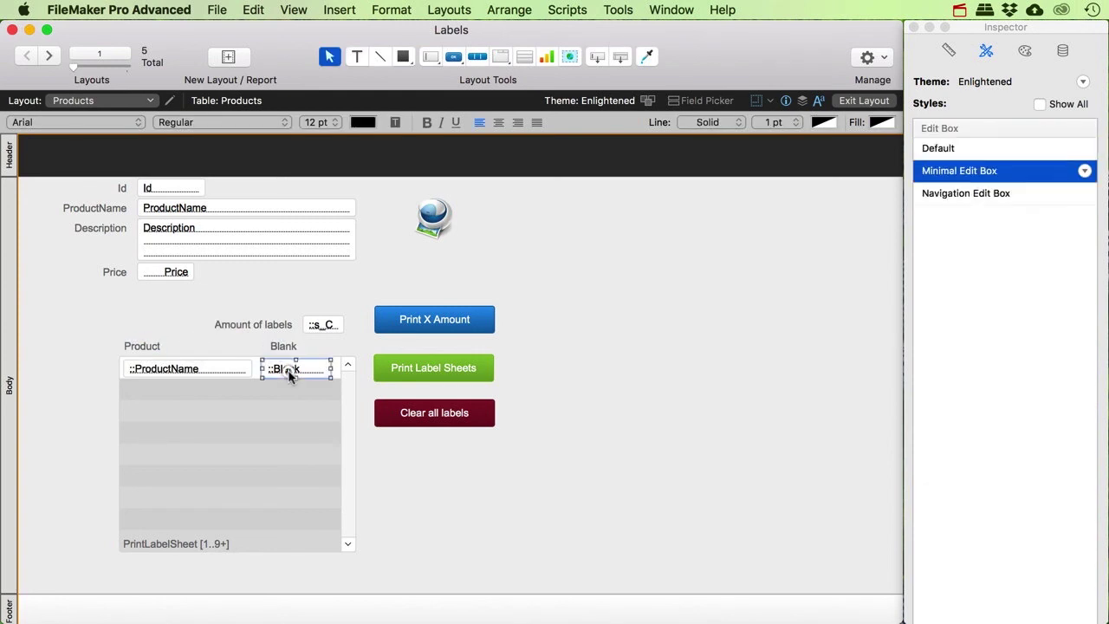
pyautogui.click(1062, 50)
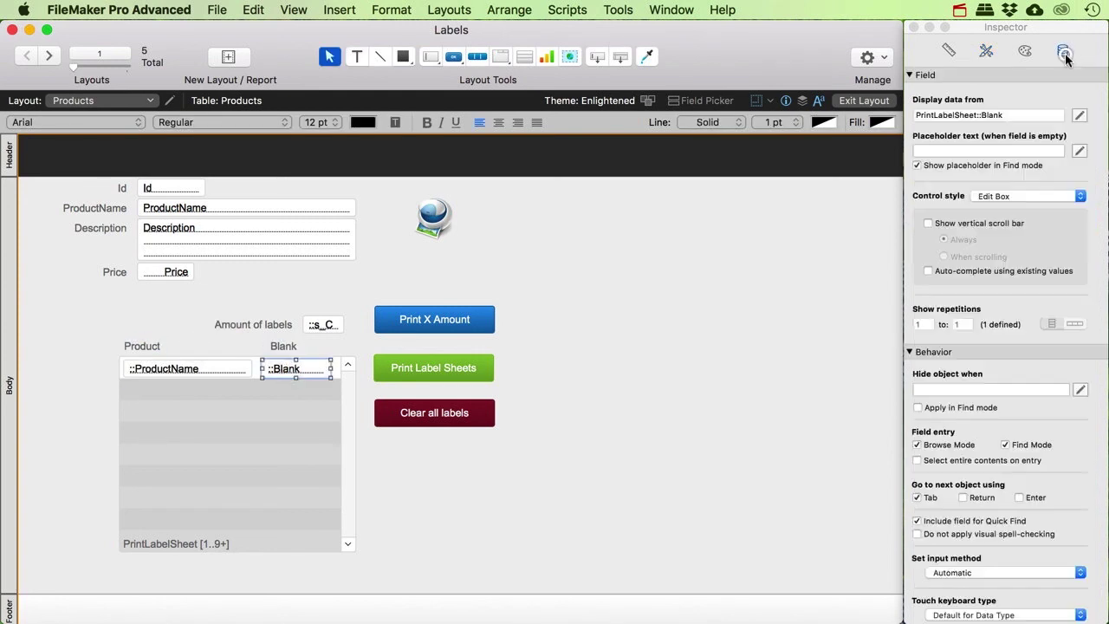
pyautogui.click(1018, 195)
pyautogui.click(1023, 232)
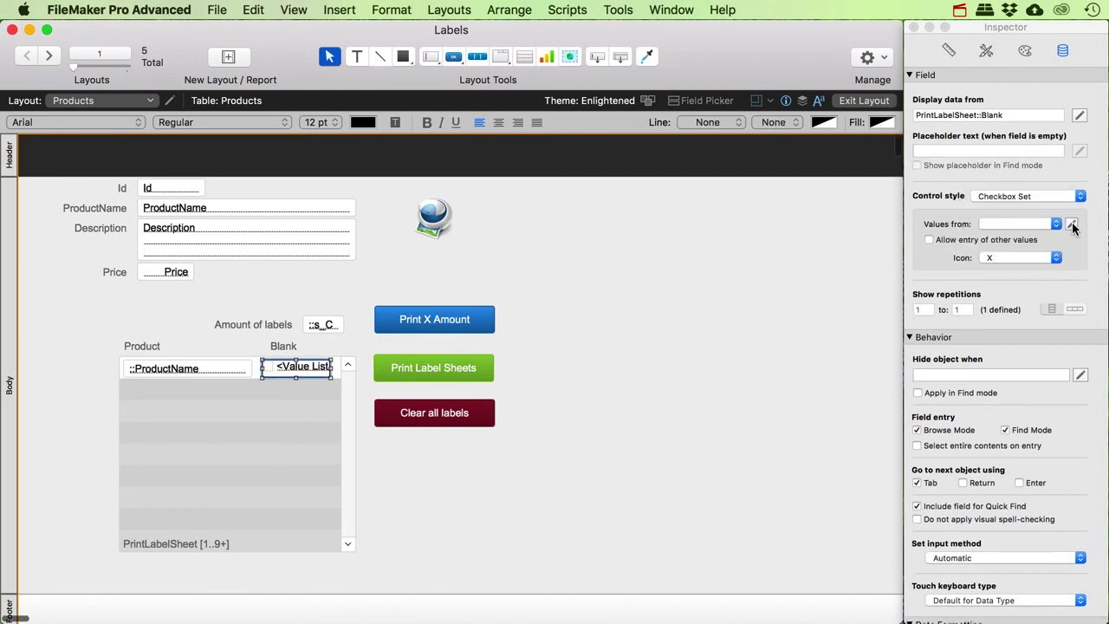
# Create a value list named Blank with the single custom value "Blank" and use it for the checkbox field
pyautogui.click(1072, 225)
pyautogui.click(134, 536)
pyautogui.write('Blank')
pyautogui.click(661, 431)
pyautogui.write('Blank')
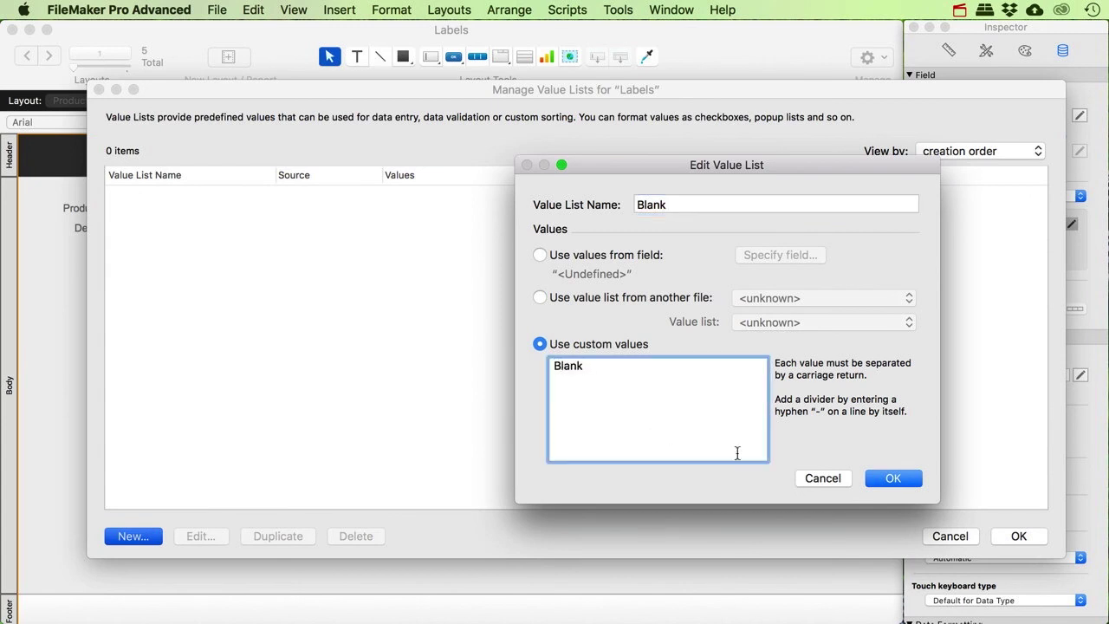
pyautogui.click(875, 477)
pyautogui.click(1019, 536)
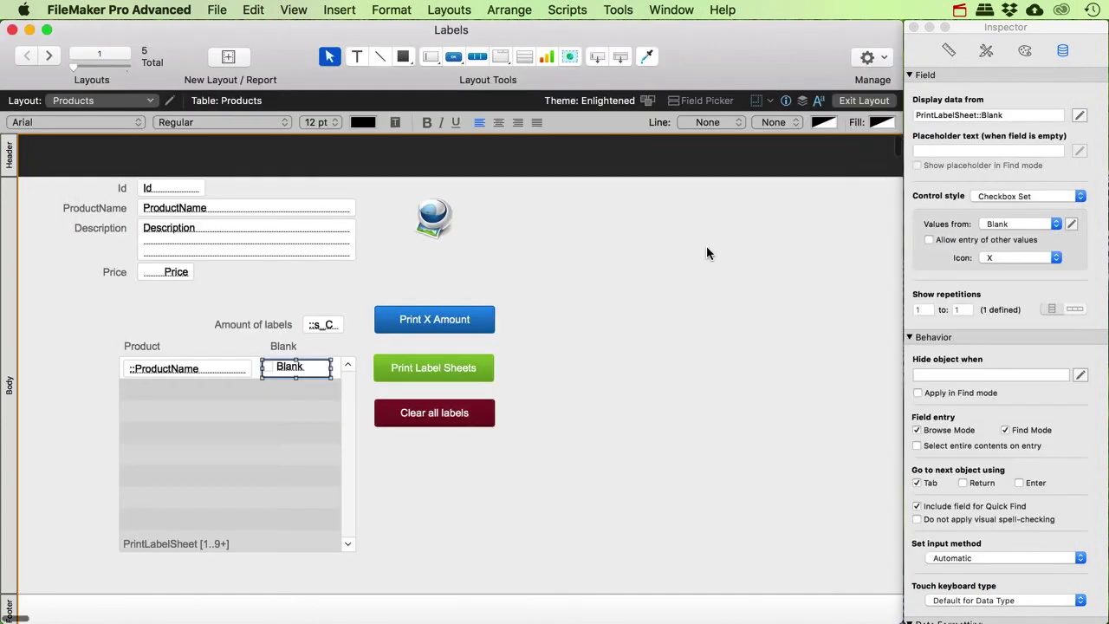
# Narrow the Blank checkbox field until only its box shows and set its font size to 14 pt
pyautogui.moveTo(329, 367); pyautogui.dragTo(312, 369)
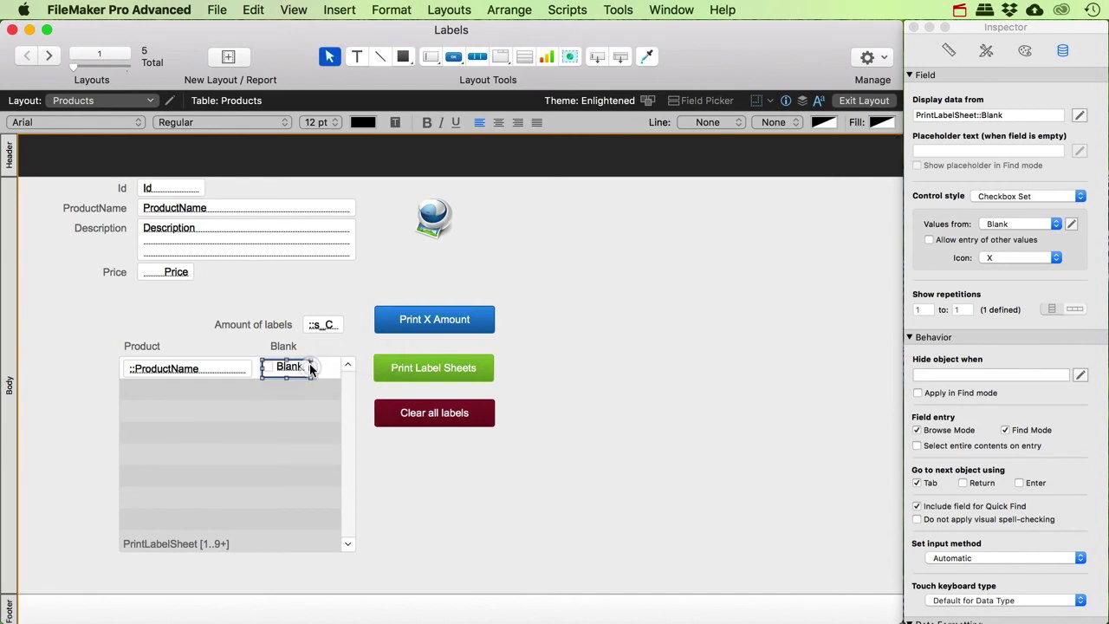
pyautogui.moveTo(309, 367); pyautogui.dragTo(279, 367)
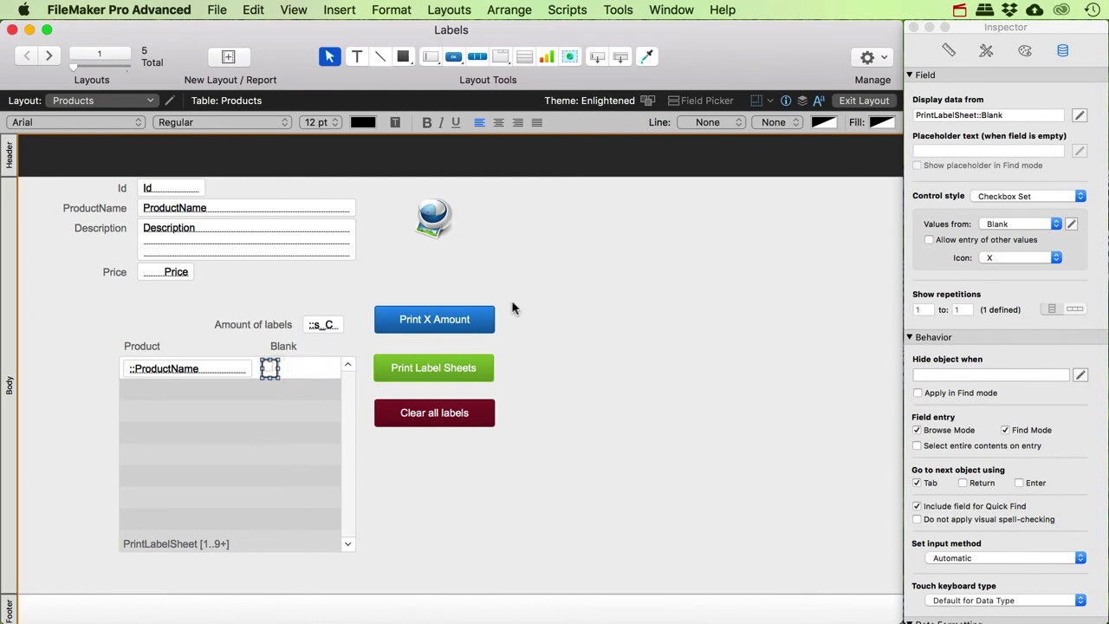
pyautogui.click(317, 122)
pyautogui.click(317, 146)
# Switch the measurement units to points and set the Blank checkbox field's width to 21 pt
pyautogui.click(948, 50)
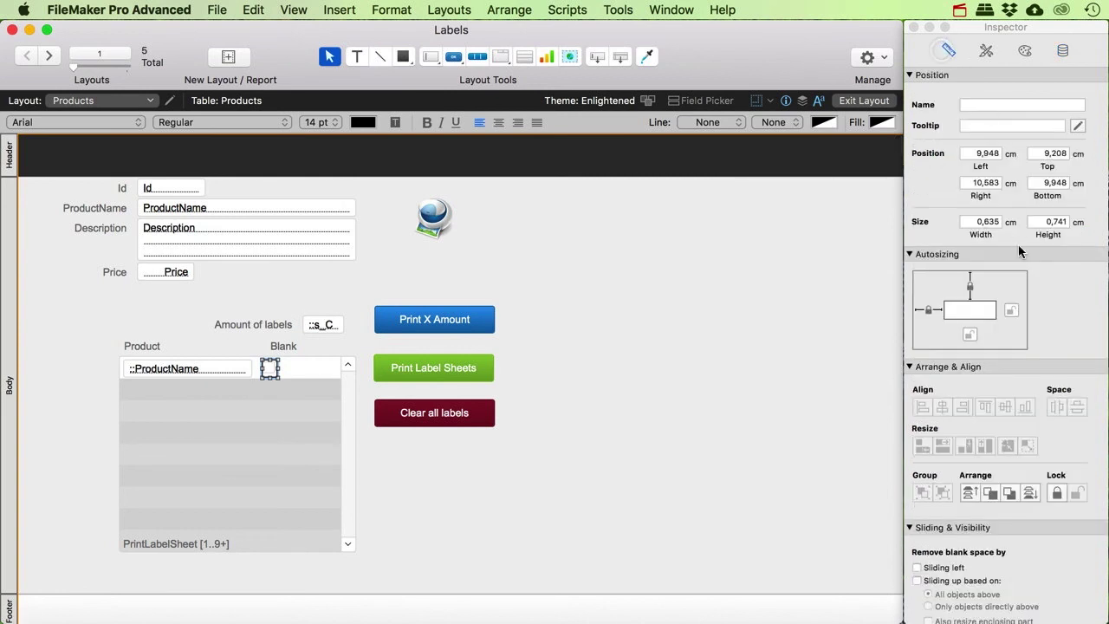
pyautogui.click(1010, 222)
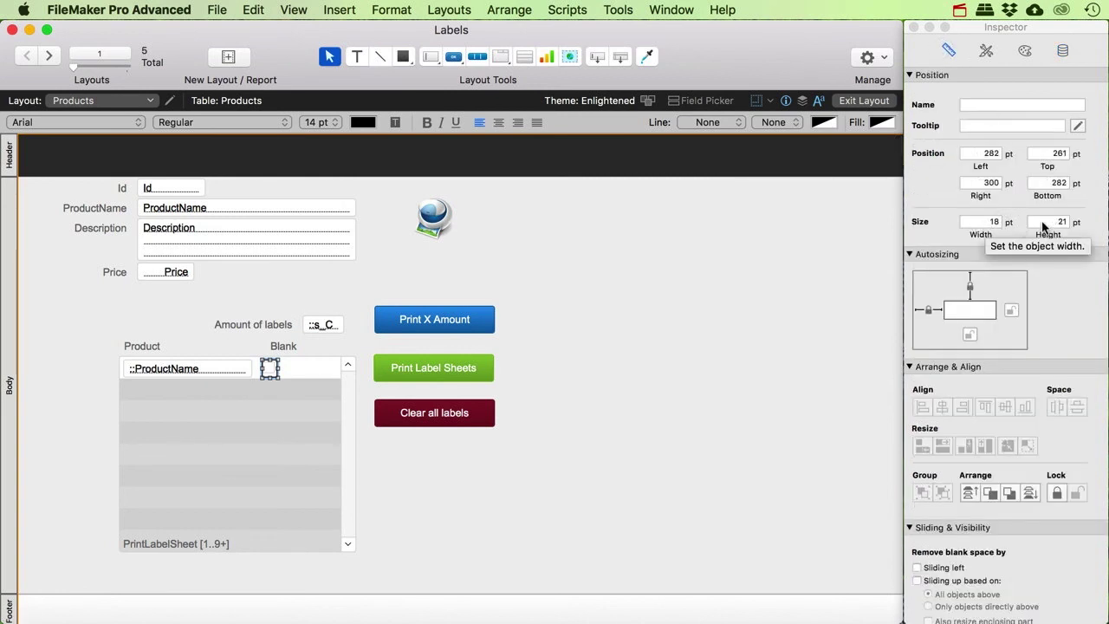
pyautogui.click(996, 222)
pyautogui.write('21')
pyautogui.press('Tab')
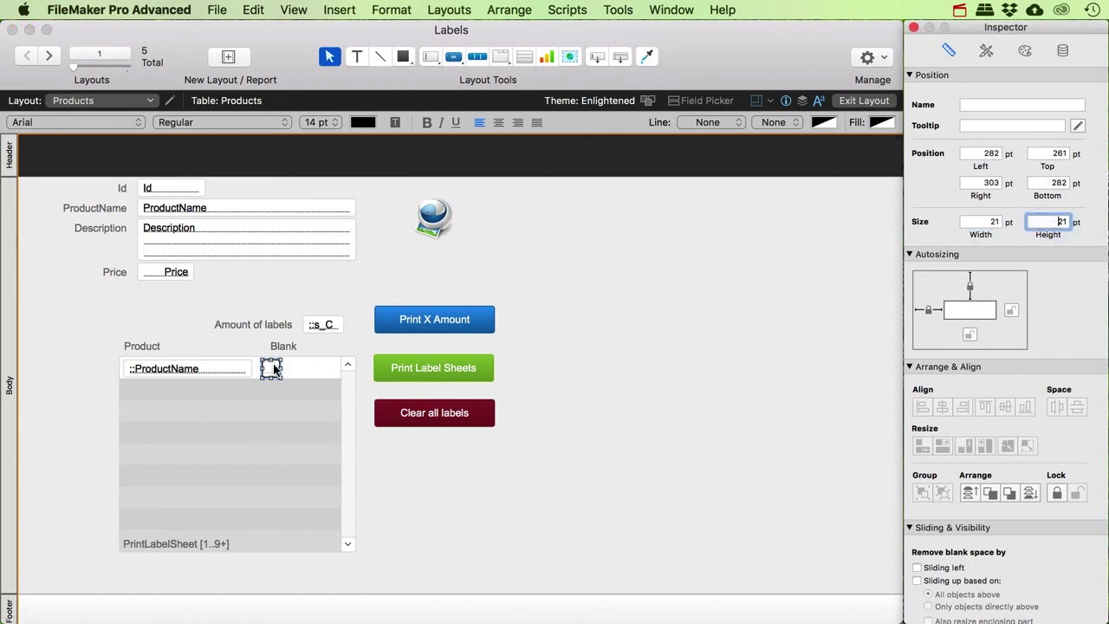
# Centre the Blank checkbox beneath its heading and return to Browse mode
pyautogui.click(306, 351)
pyautogui.moveTo(268, 372); pyautogui.dragTo(310, 350)
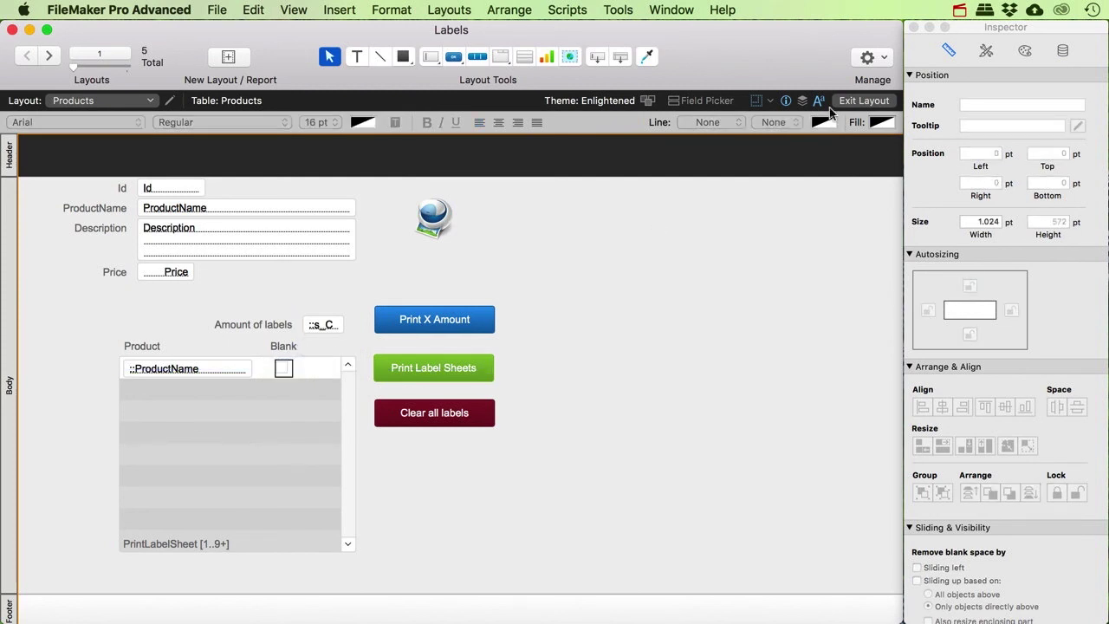
pyautogui.click(862, 101)
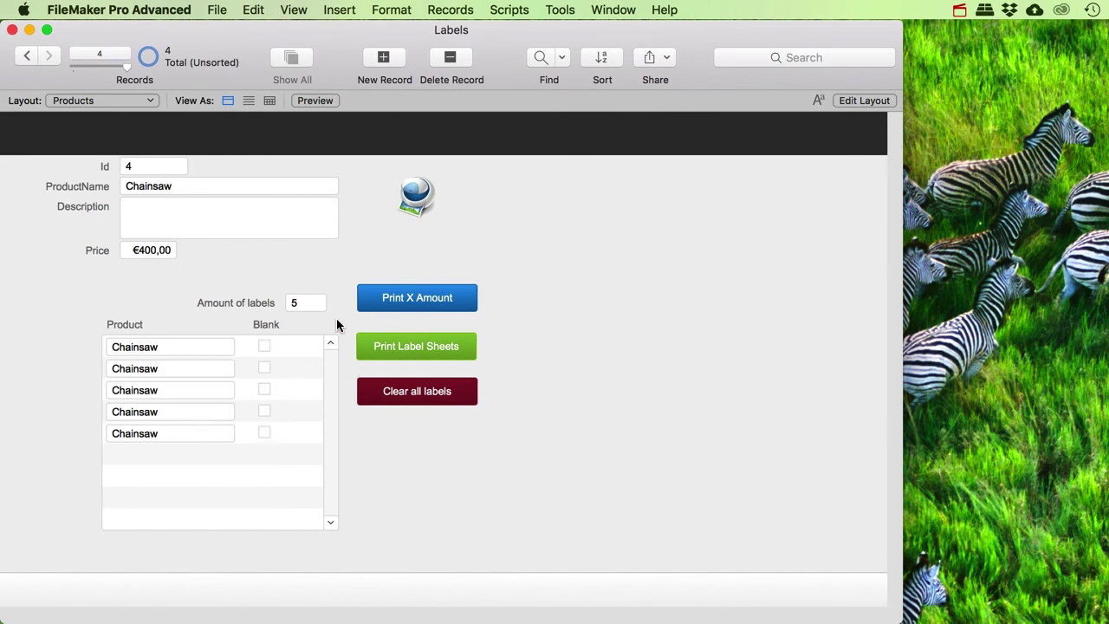
# Go to the Circular Saw record, queue 7 labels with Print X Amount, and review the portal list
pyautogui.click(27, 57)
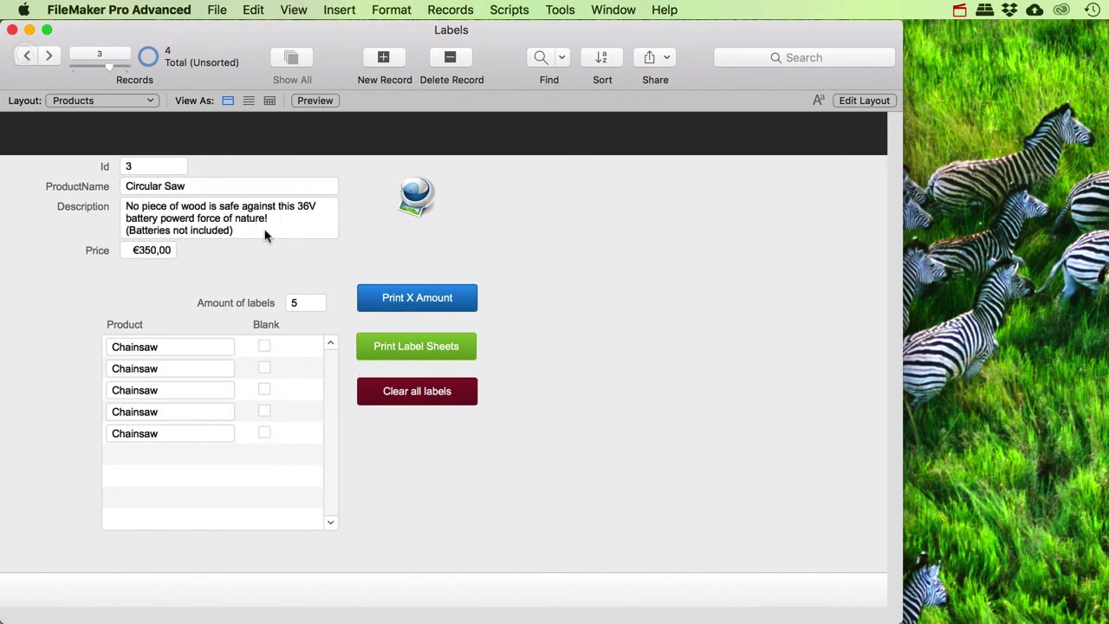
pyautogui.click(426, 300)
pyautogui.write('7')
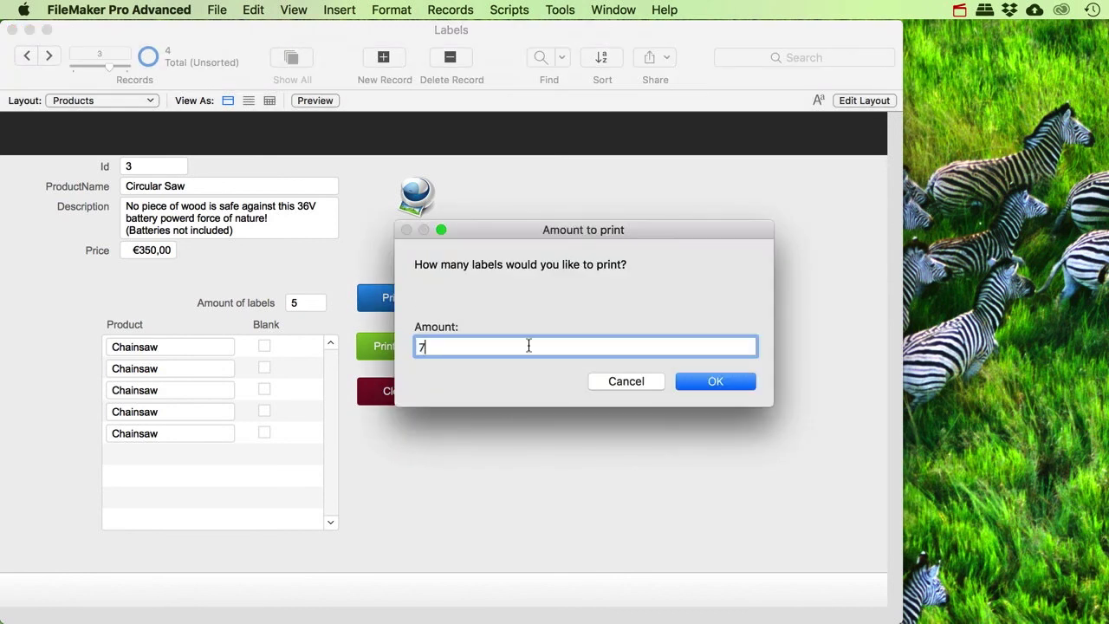
pyautogui.click(712, 381)
pyautogui.scroll(-2, 329, 364)
pyautogui.scroll(2, 336, 363)
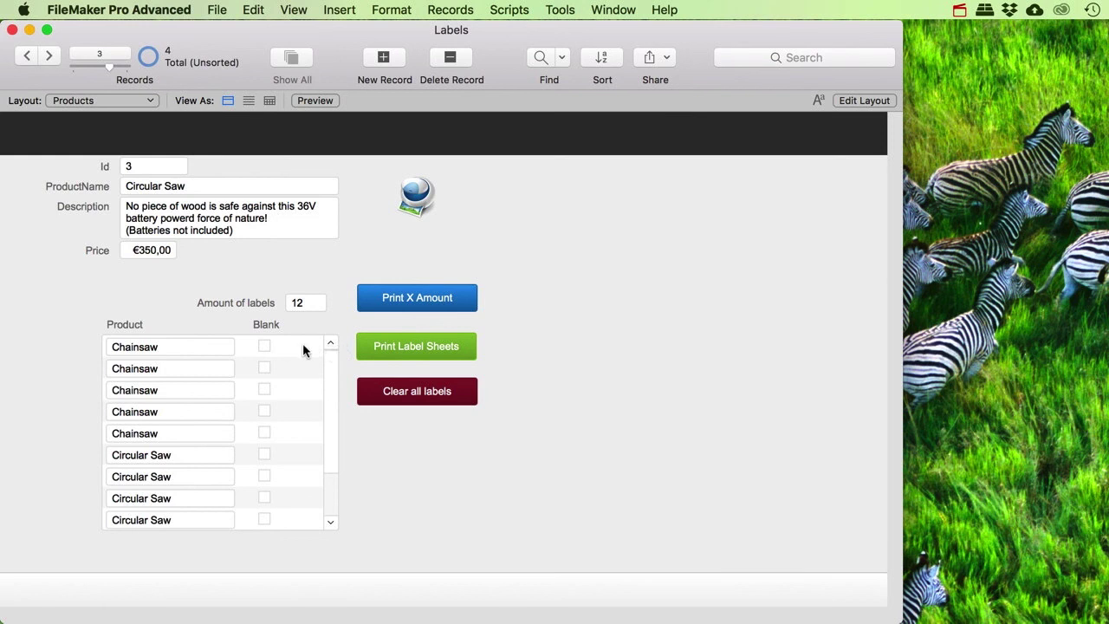
# In Layout mode, duplicate the "Clear all labels" button below the original and relabel the copy "Add Blanks"
pyautogui.click(861, 102)
pyautogui.moveTo(433, 415); pyautogui.dragTo(441, 462)
pyautogui.doubleClick(442, 460)
pyautogui.write('Ad')
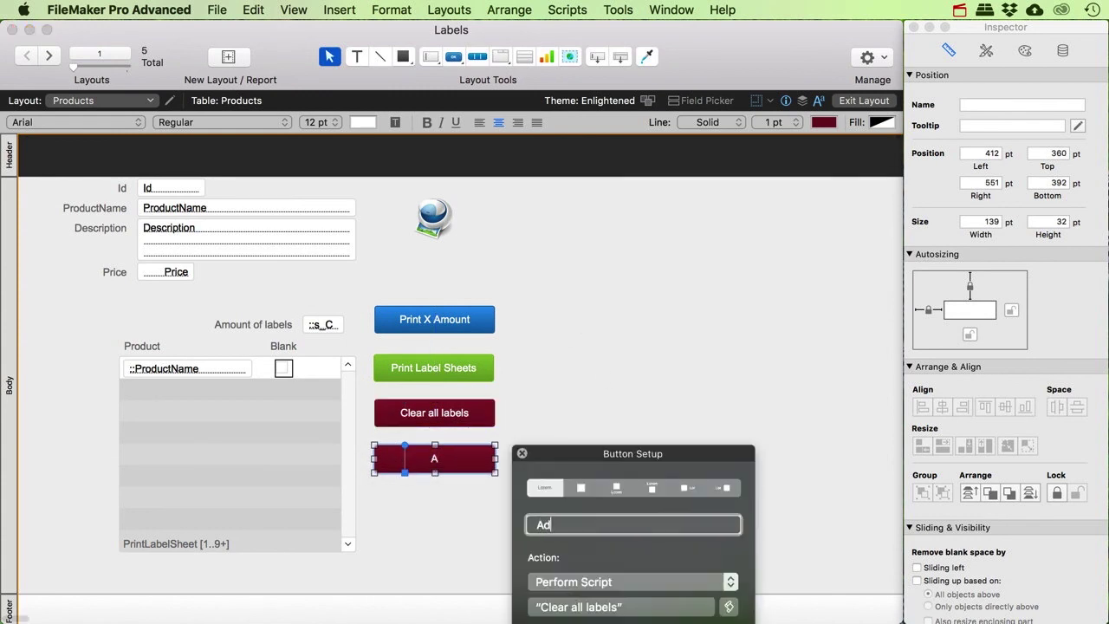
pyautogui.write('d Blanks')
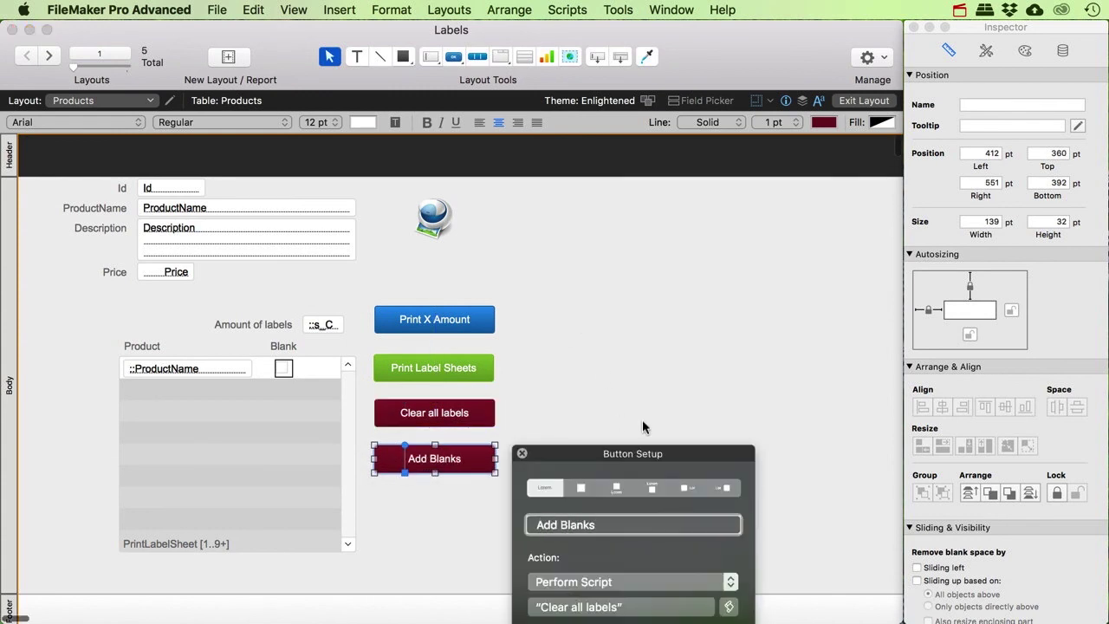
pyautogui.click(522, 453)
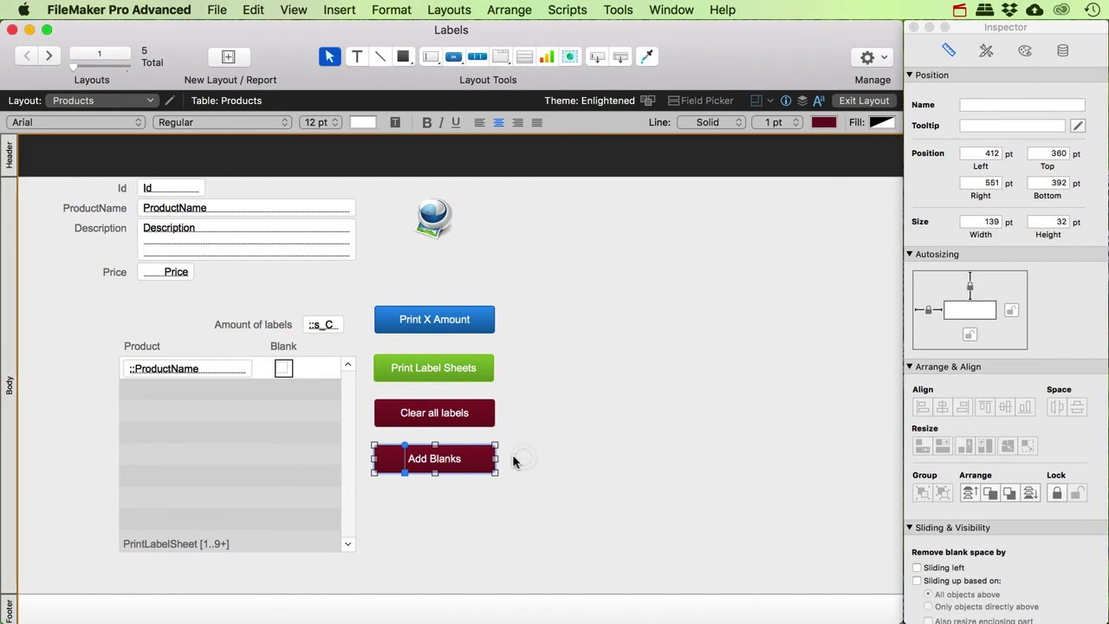
# Apply the Accent Button 4 style to the Add Blanks button
pyautogui.click(986, 50)
pyautogui.click(988, 194)
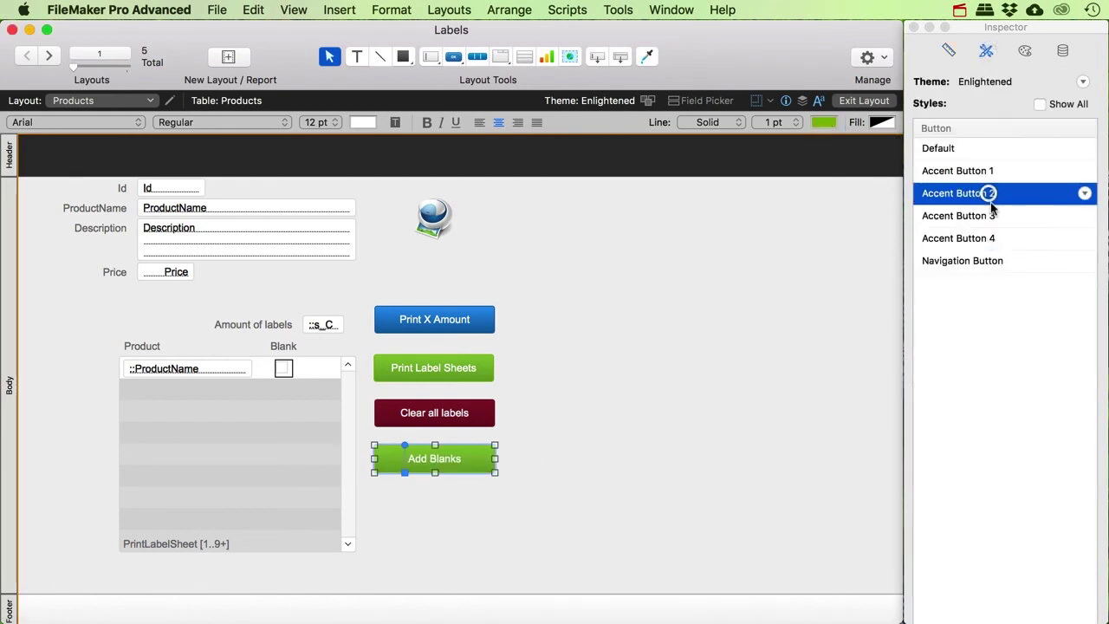
pyautogui.click(988, 238)
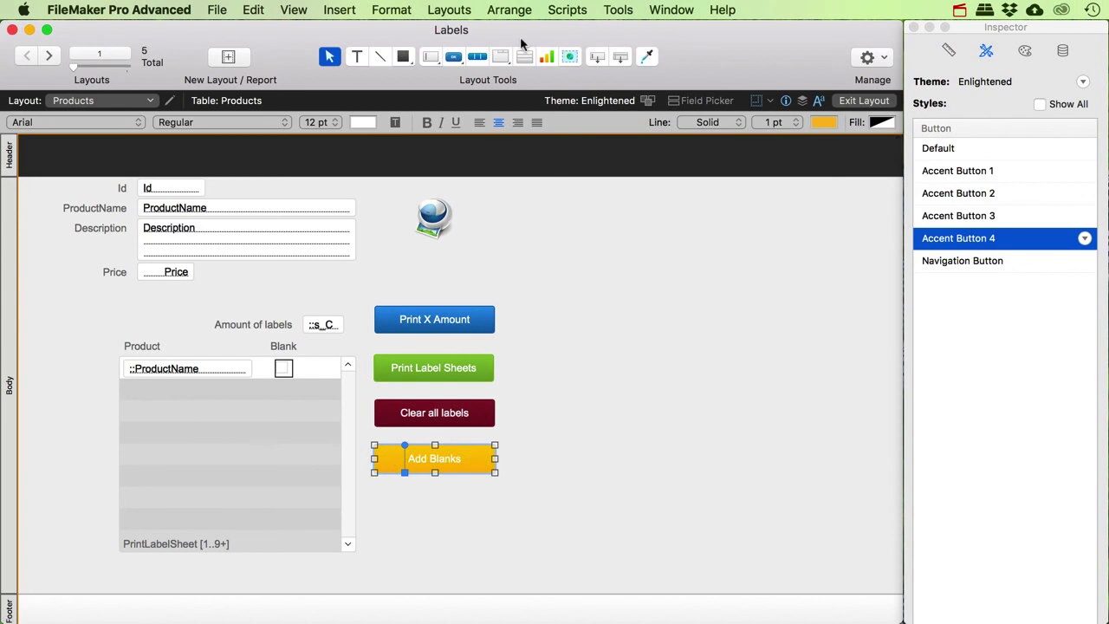
# Create a new script named "Add Blank labels" in the Script Workspace
pyautogui.click(568, 10)
pyautogui.click(606, 30)
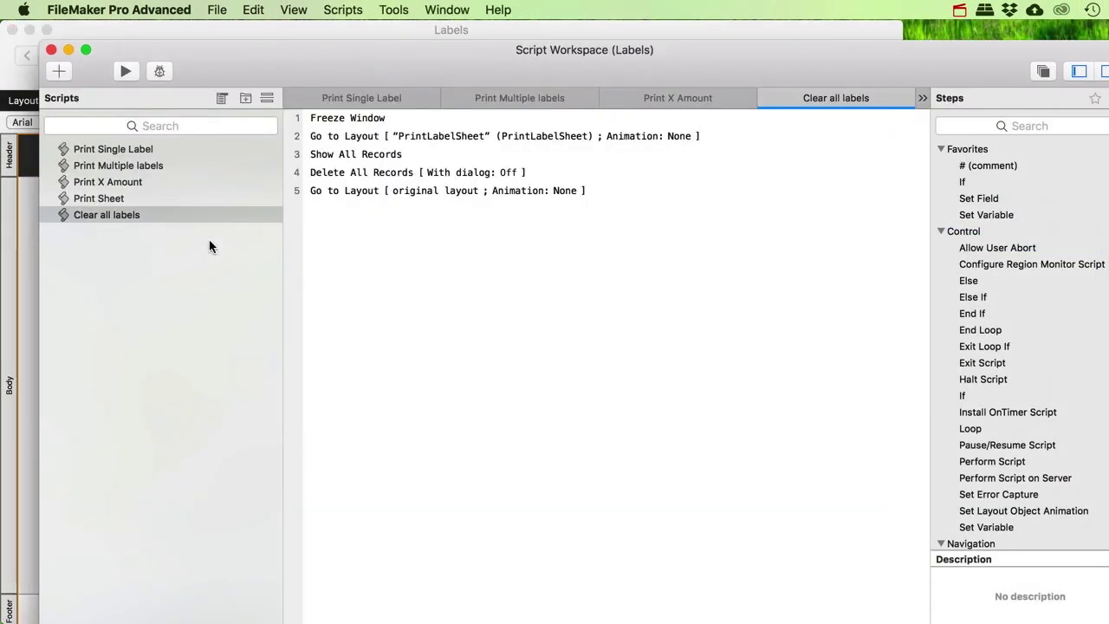
pyautogui.click(58, 72)
pyautogui.write('Add Blank')
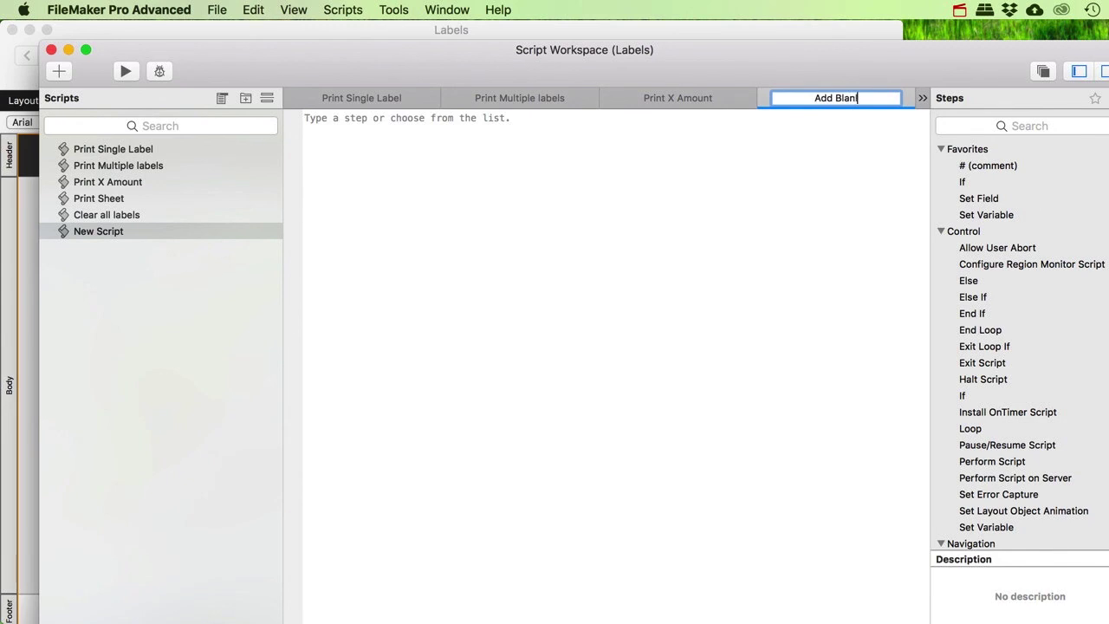
pyautogui.write(' labels')
pyautogui.press('Return')
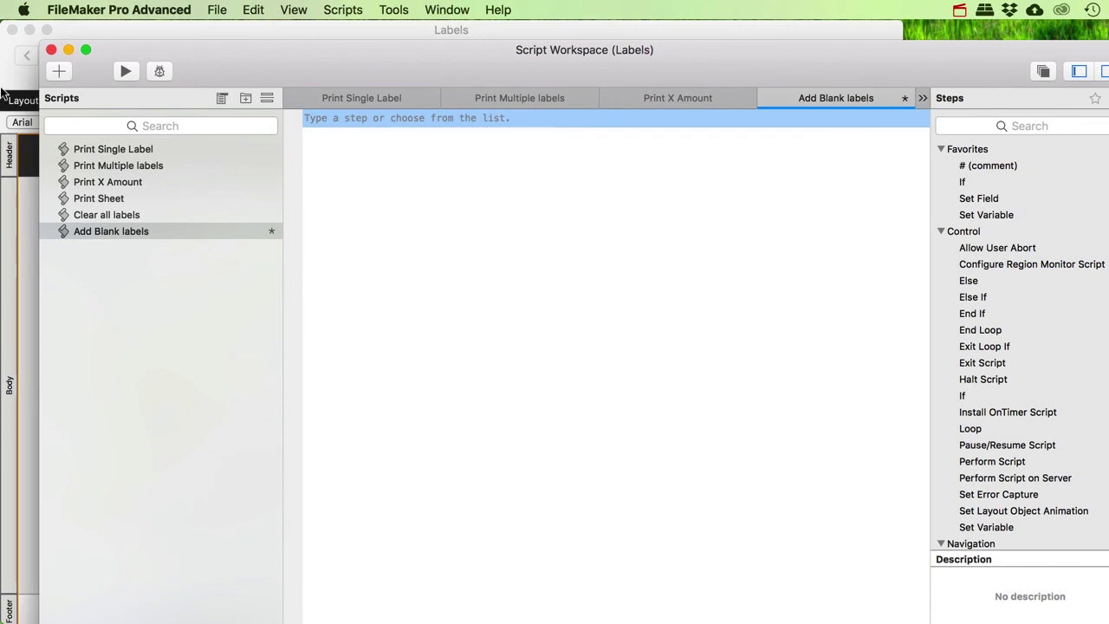
# Copy all script steps from the Print X Amount script into the empty Add Blank labels script
pyautogui.click(102, 200)
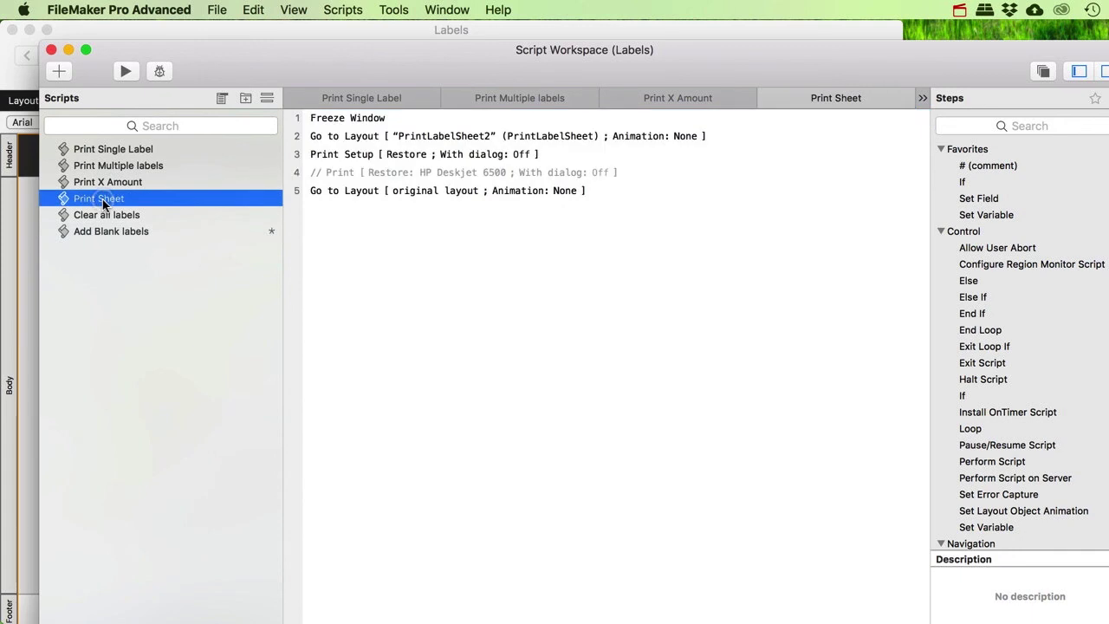
pyautogui.click(129, 187)
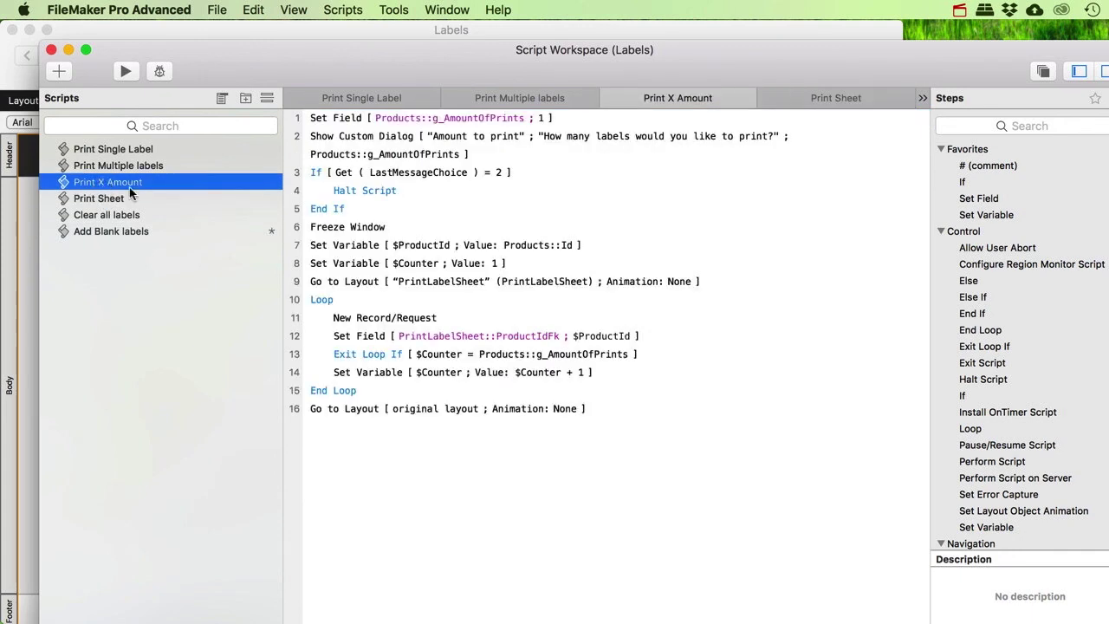
pyautogui.click(332, 119)
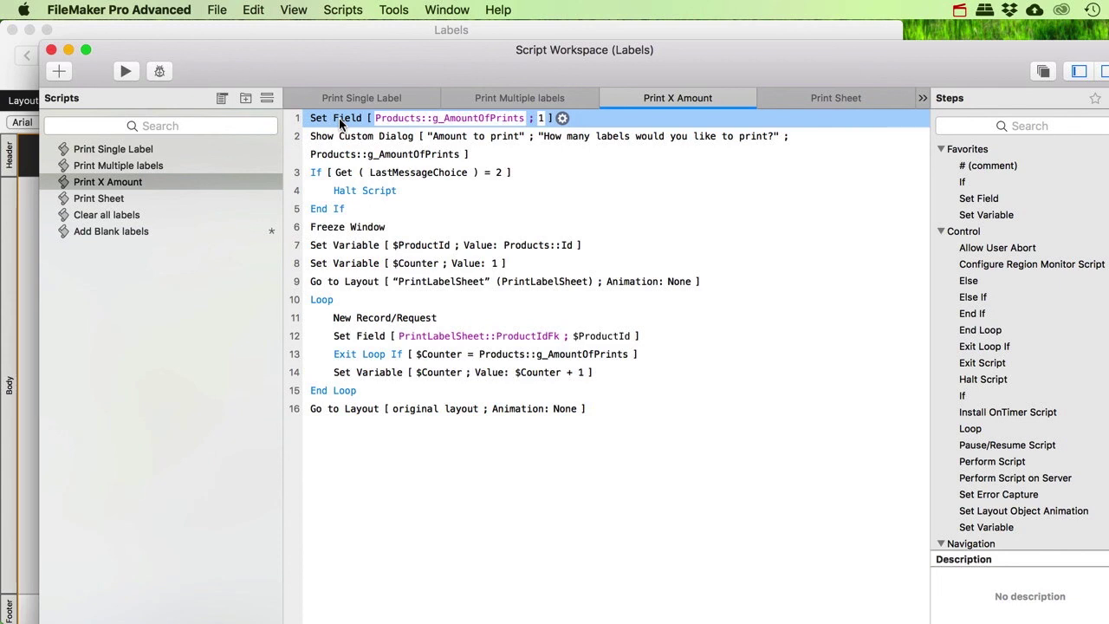
pyautogui.keyDown('shift'); pyautogui.click(340, 409); pyautogui.keyUp('shift')
pyautogui.press('super+c')
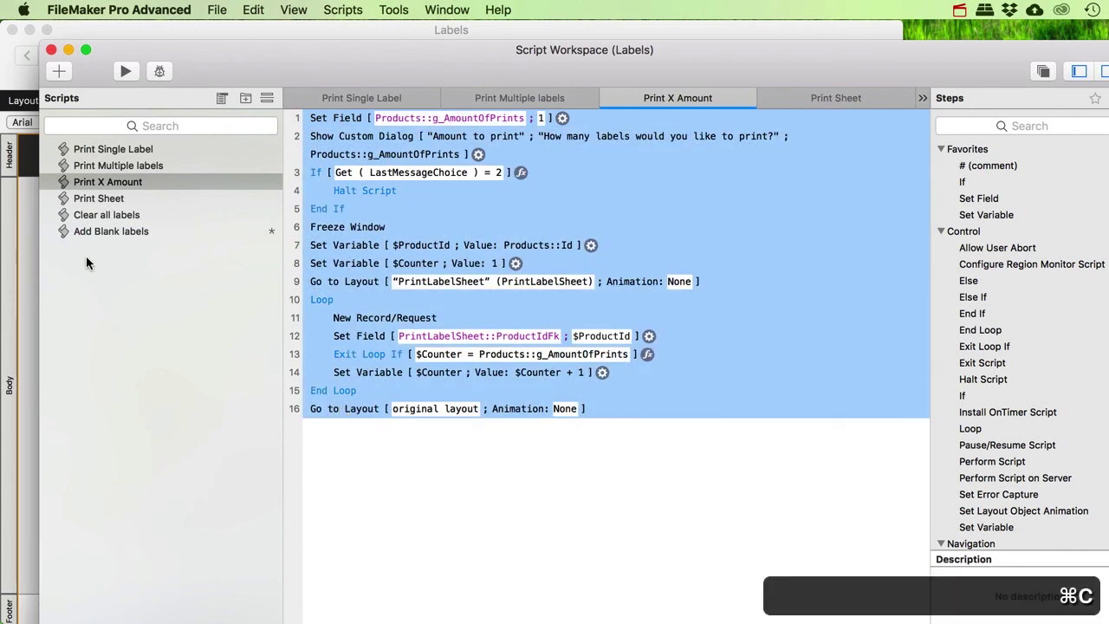
pyautogui.click(95, 235)
pyautogui.press('super+v')
pyautogui.click(330, 258)
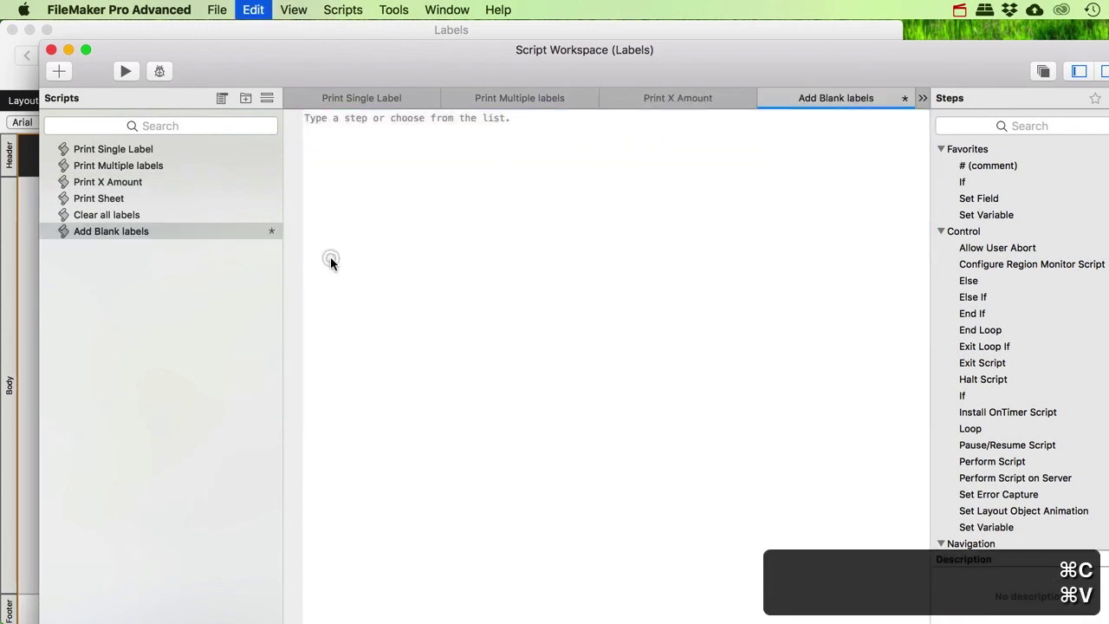
pyautogui.press('super+v')
# Set the title of the Show Custom Dialog step in Add Blank labels to "Amount of blanks"
pyautogui.click(345, 119)
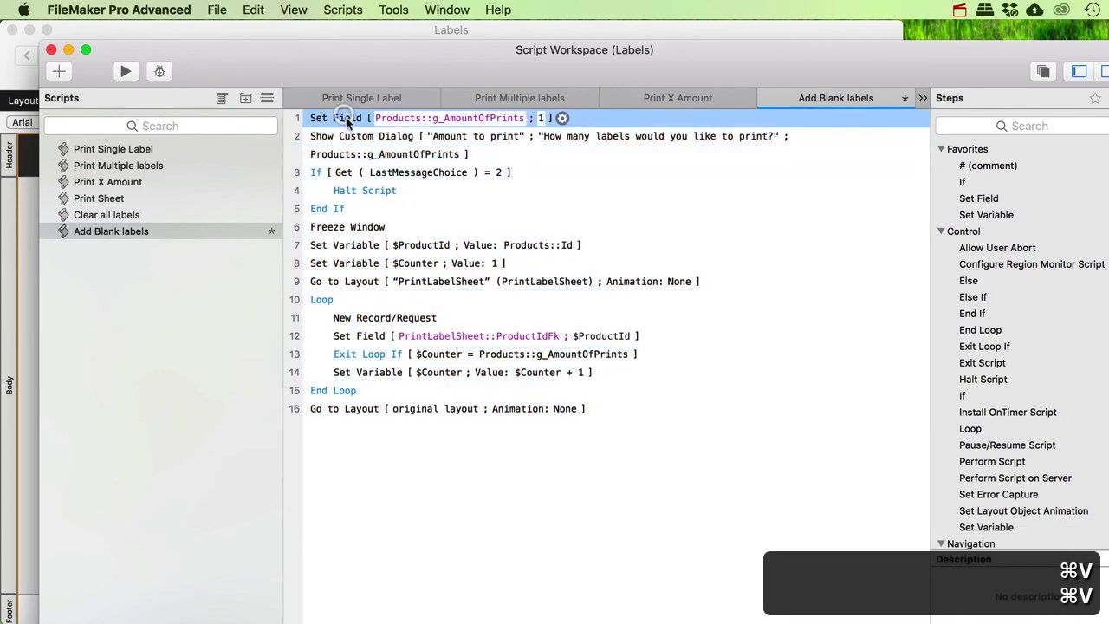
pyautogui.click(497, 134)
pyautogui.click(496, 134)
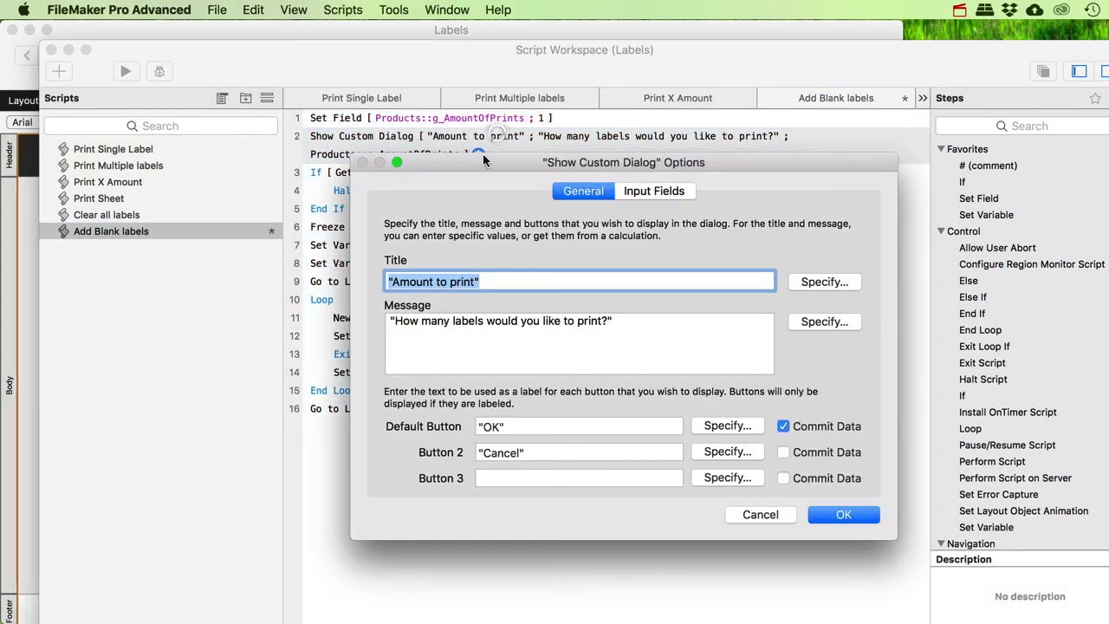
pyautogui.click(459, 282)
pyautogui.moveTo(436, 282); pyautogui.dragTo(481, 281)
pyautogui.write('of bla')
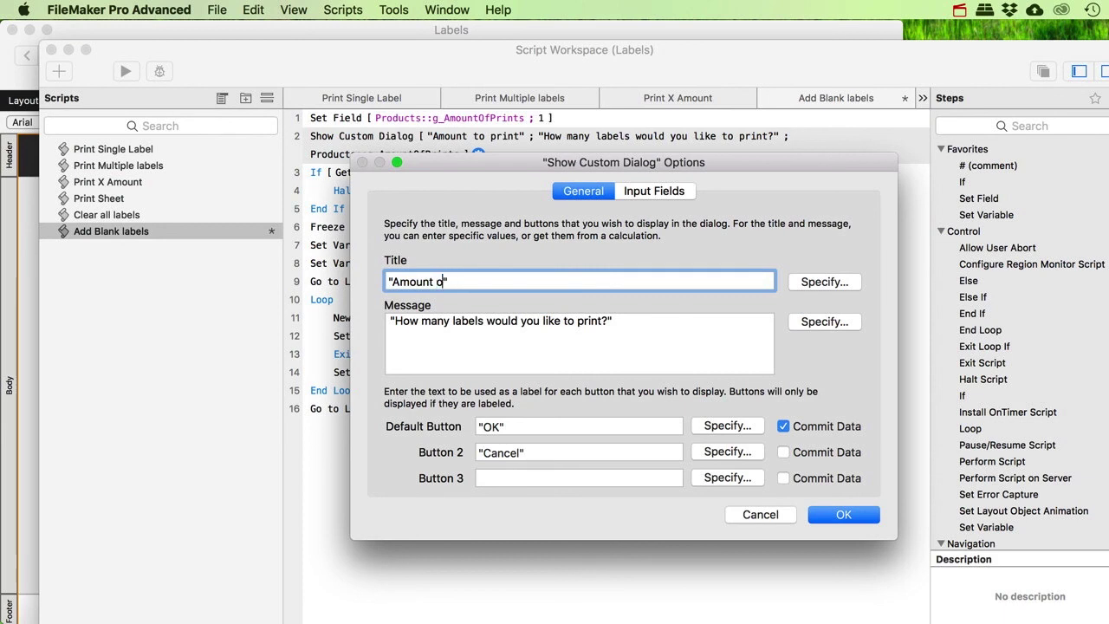
pyautogui.write('nks')
# Change the custom dialog's message to "How many blank labels would you like to add to the top?" and accept the dialog options
pyautogui.click(451, 322)
pyautogui.write('bl')
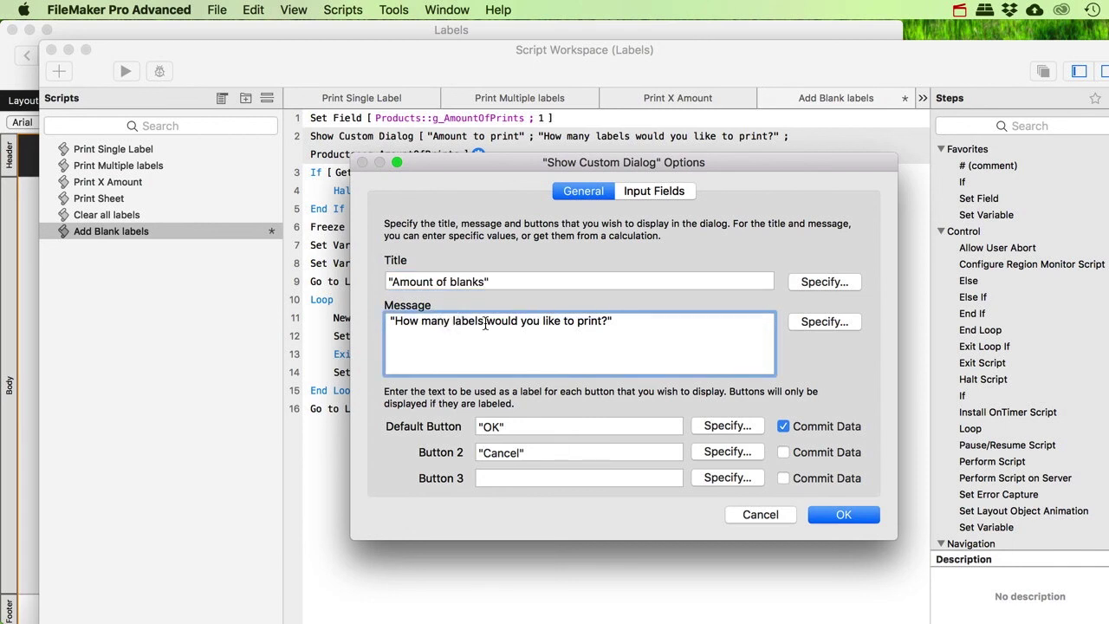
pyautogui.write('ank ')
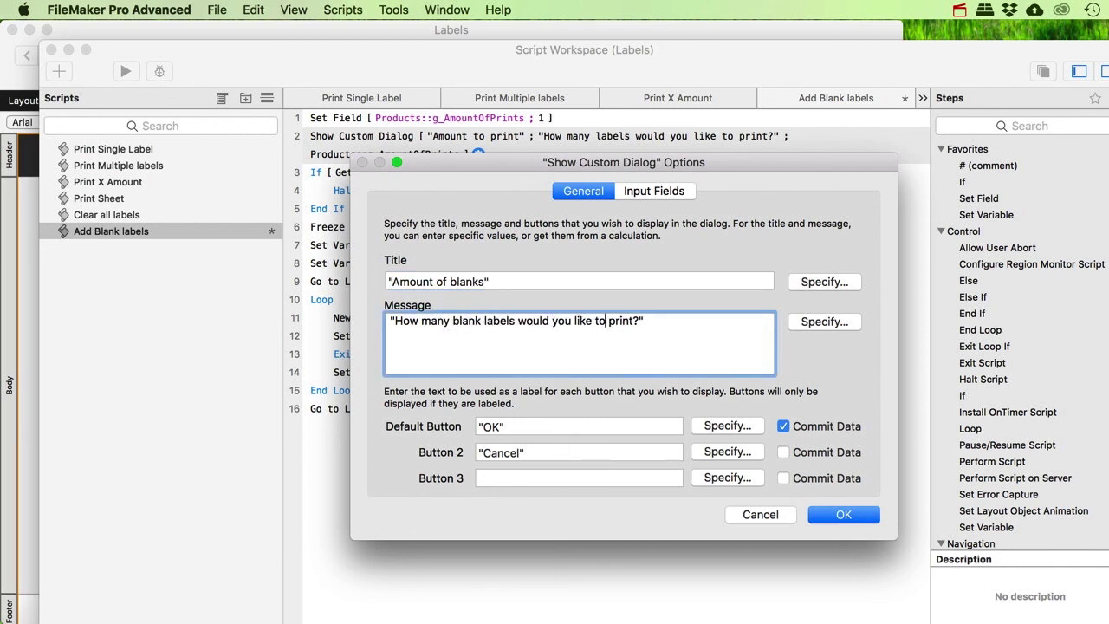
pyautogui.write('add to the top')
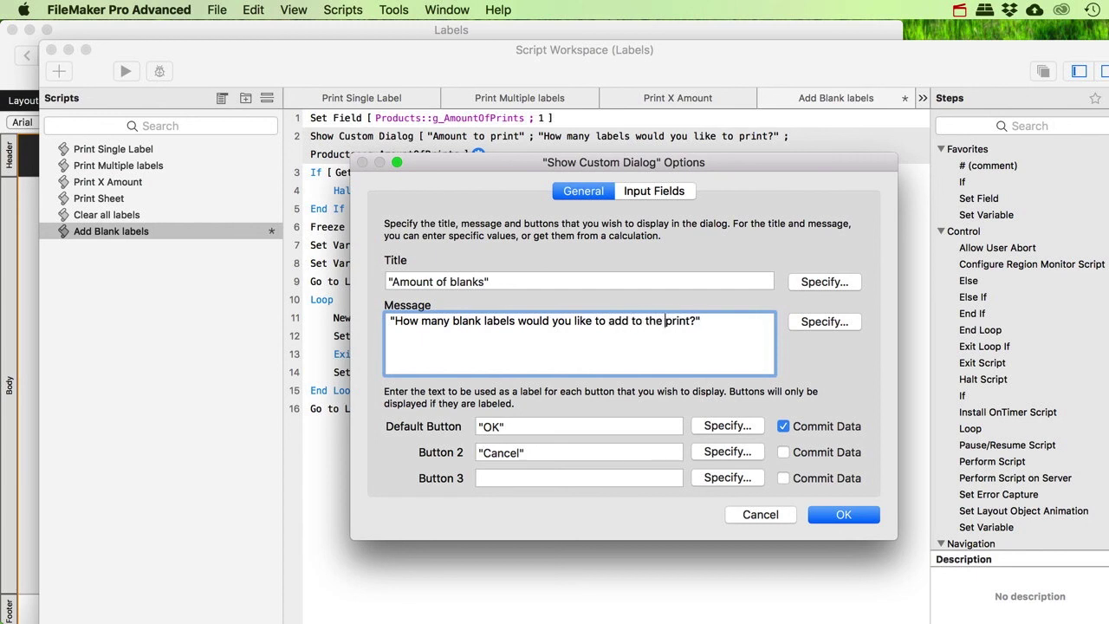
pyautogui.press('Delete')
pyautogui.press('Delete')
pyautogui.press('Delete')
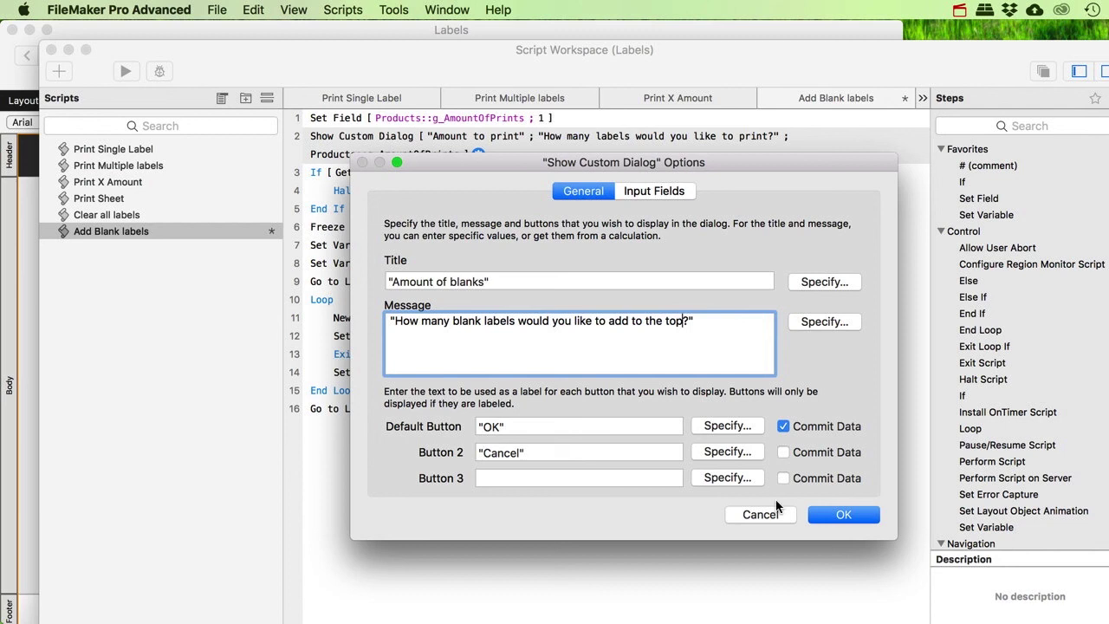
pyautogui.click(840, 515)
# Delete the Set Variable step for $ProductId from the Add Blank labels script
pyautogui.click(321, 175)
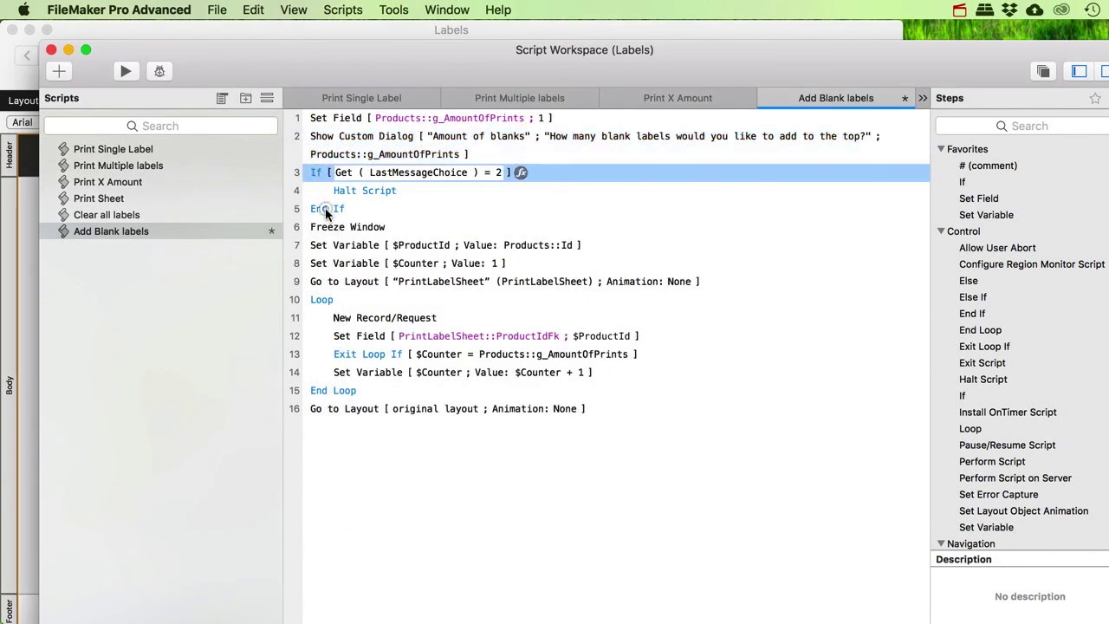
pyautogui.click(325, 209)
pyautogui.click(323, 227)
pyautogui.click(337, 247)
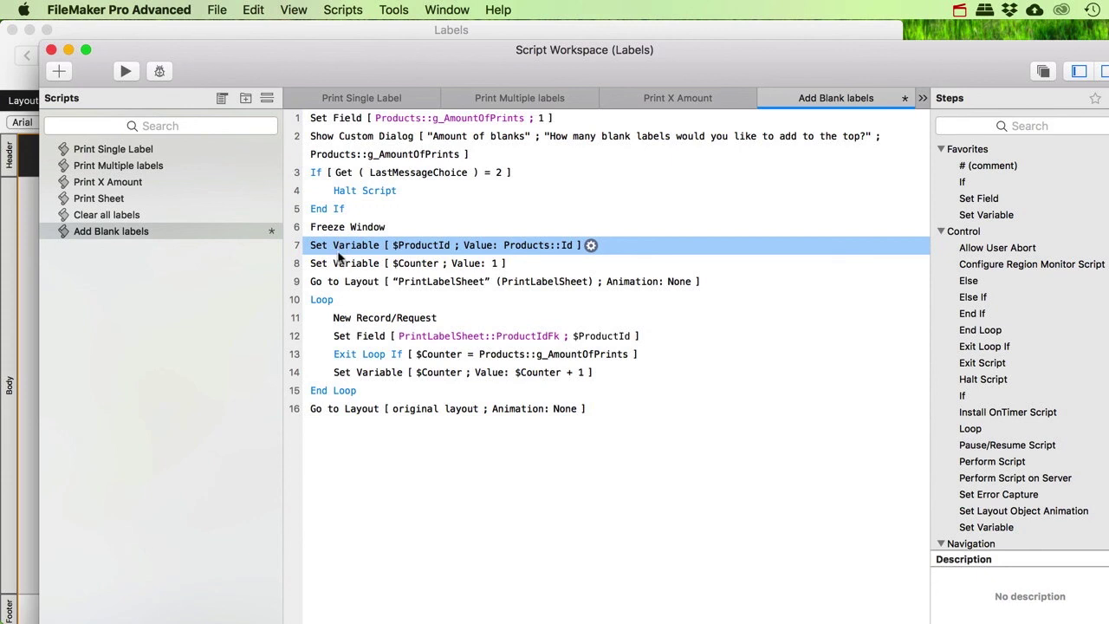
pyautogui.press('BackSpace')
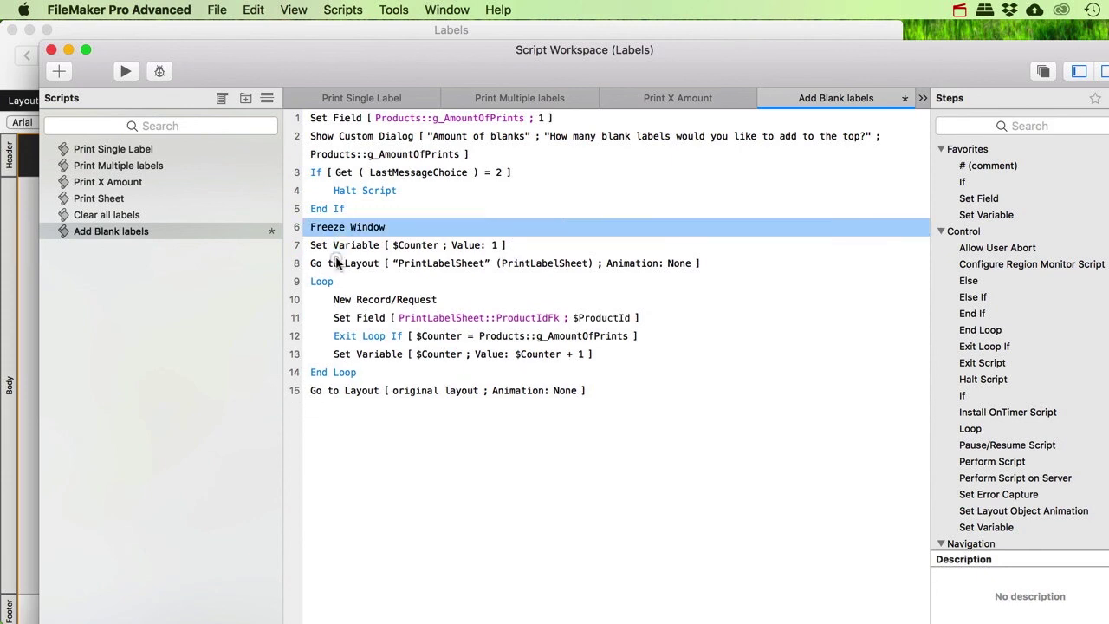
# Try removing the Set Field step for PrintLabelSheet::ProductIdFk from the loop, and undo the removal
pyautogui.click(340, 263)
pyautogui.click(344, 301)
pyautogui.click(354, 317)
pyautogui.press('BackSpace')
pyautogui.click(355, 318)
pyautogui.click(358, 298)
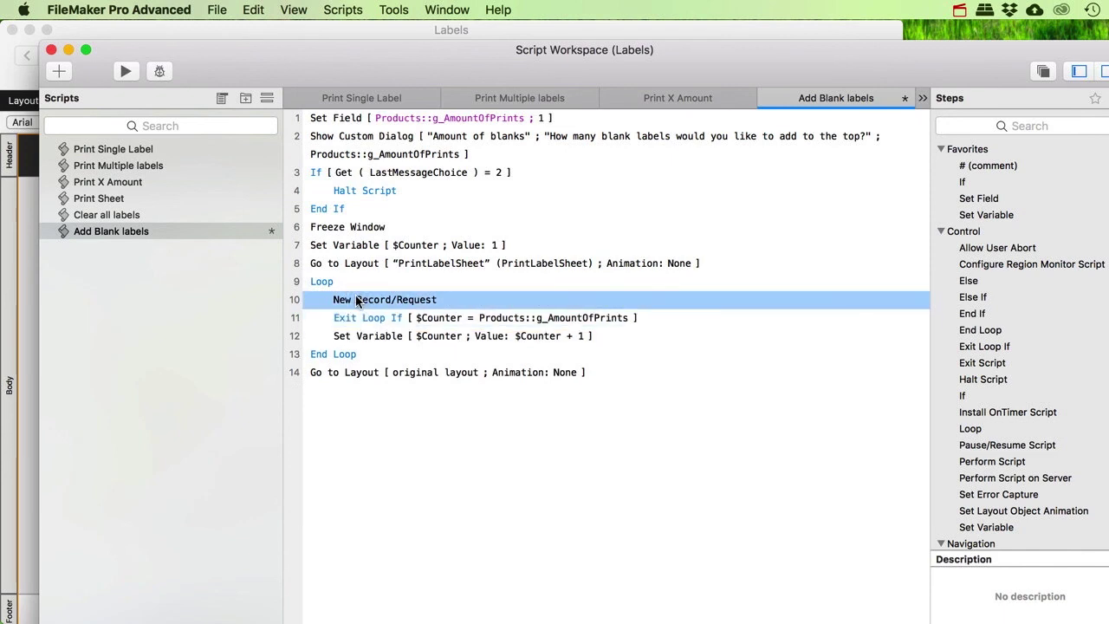
pyautogui.press('super+z')
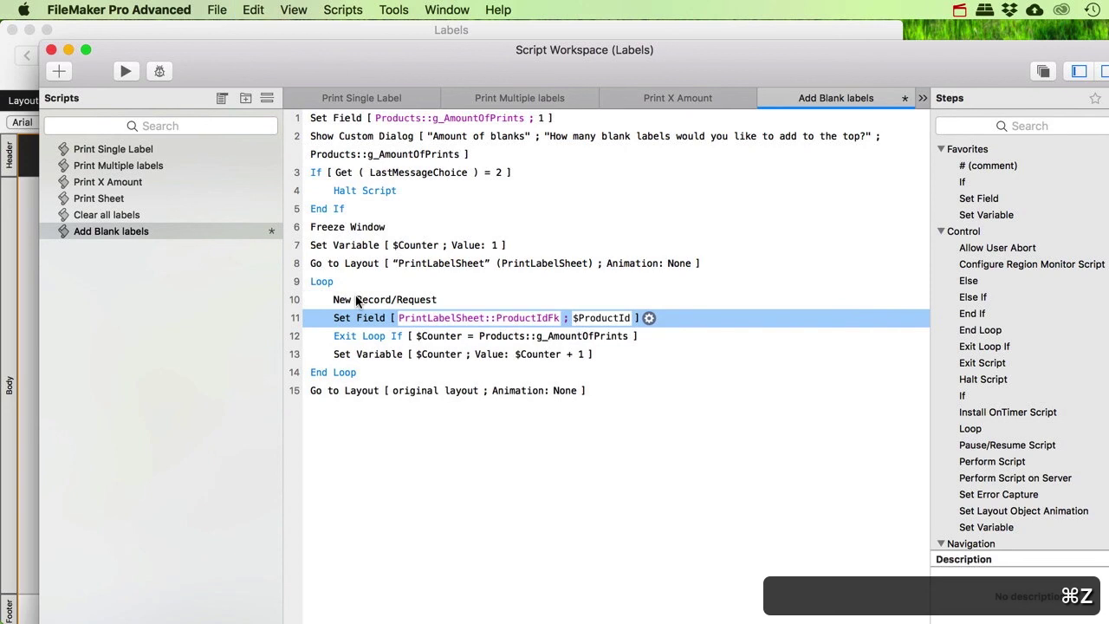
# Change the loop's Set Field step to target PrintLabelSheet::Blank with the calculated result "Blank"
pyautogui.click(434, 318)
pyautogui.click(620, 235)
pyautogui.click(769, 524)
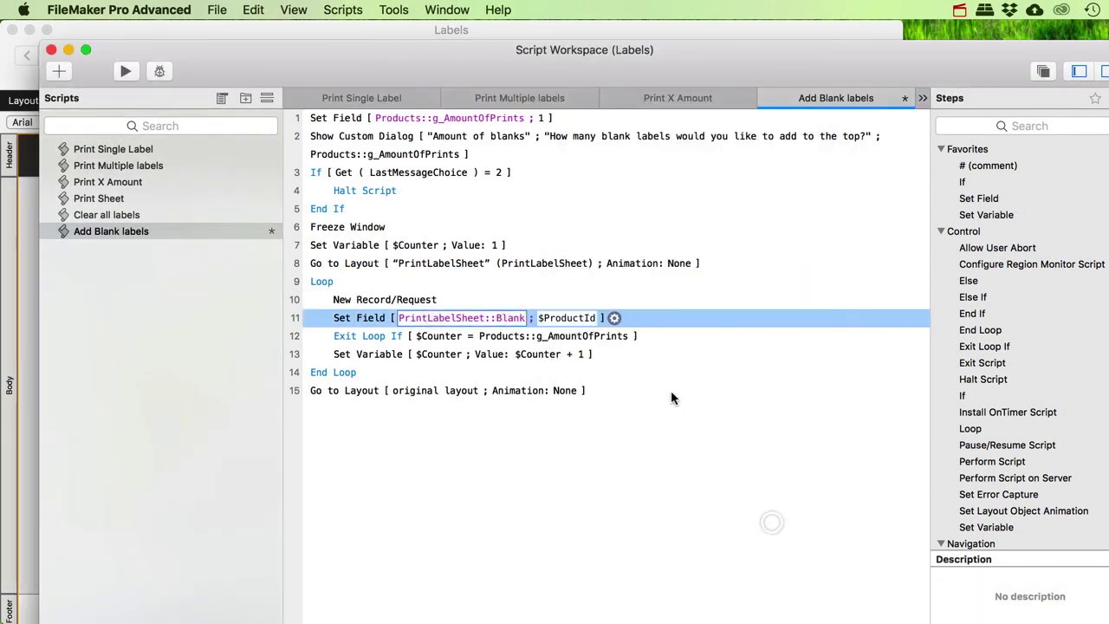
pyautogui.click(573, 319)
pyautogui.moveTo(323, 141); pyautogui.dragTo(156, 136)
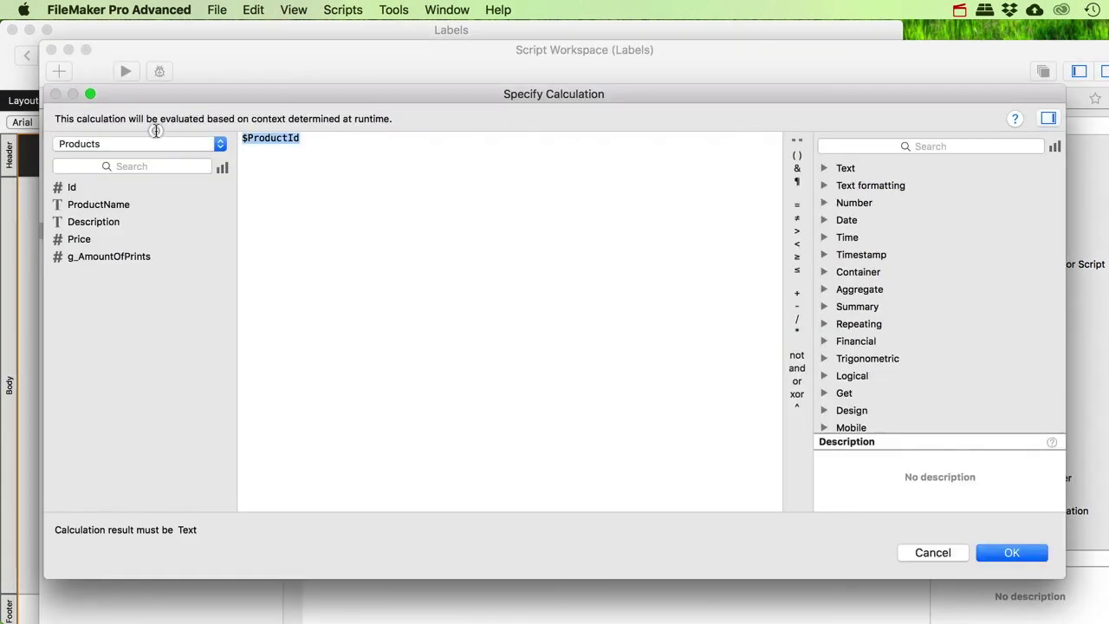
pyautogui.write('"Blank')
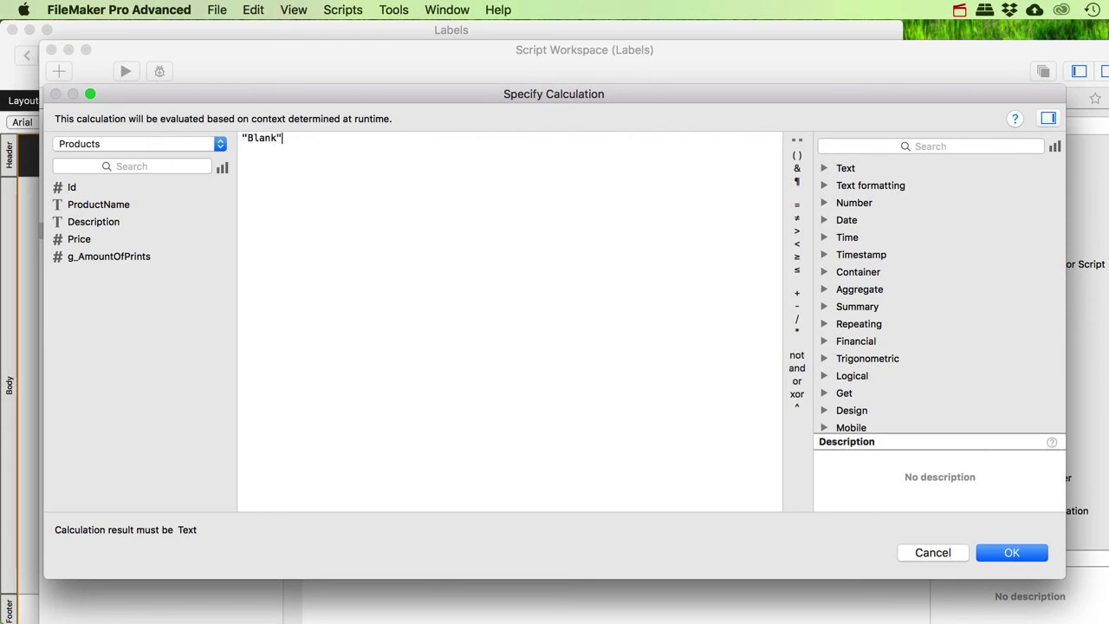
pyautogui.click(1005, 552)
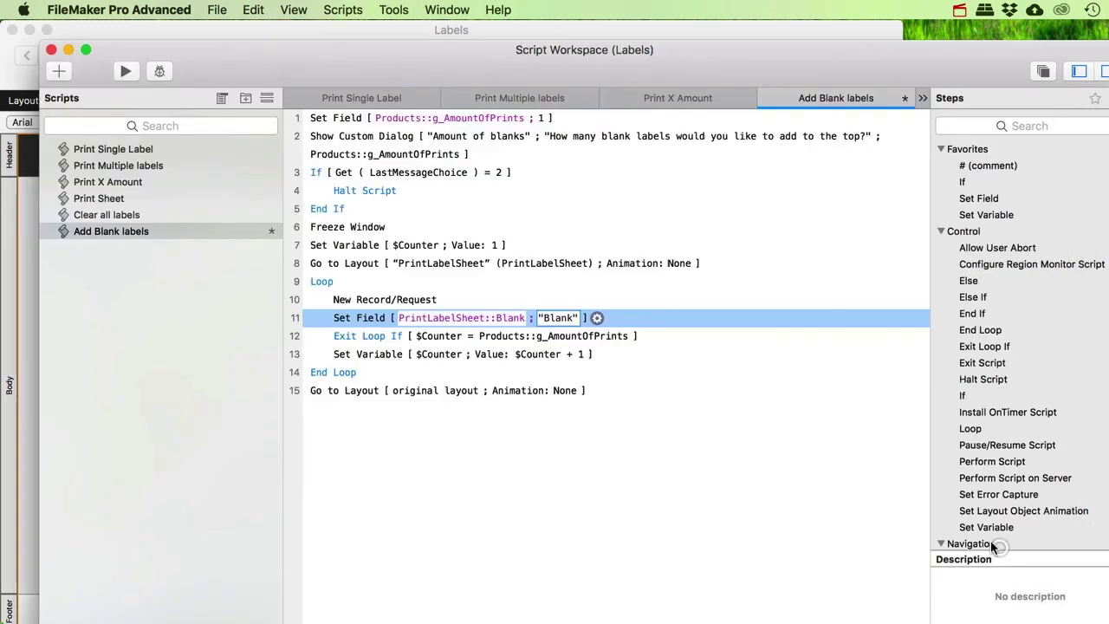
# Save the Add Blank labels script and close the Script Workspace
pyautogui.click(364, 355)
pyautogui.click(329, 377)
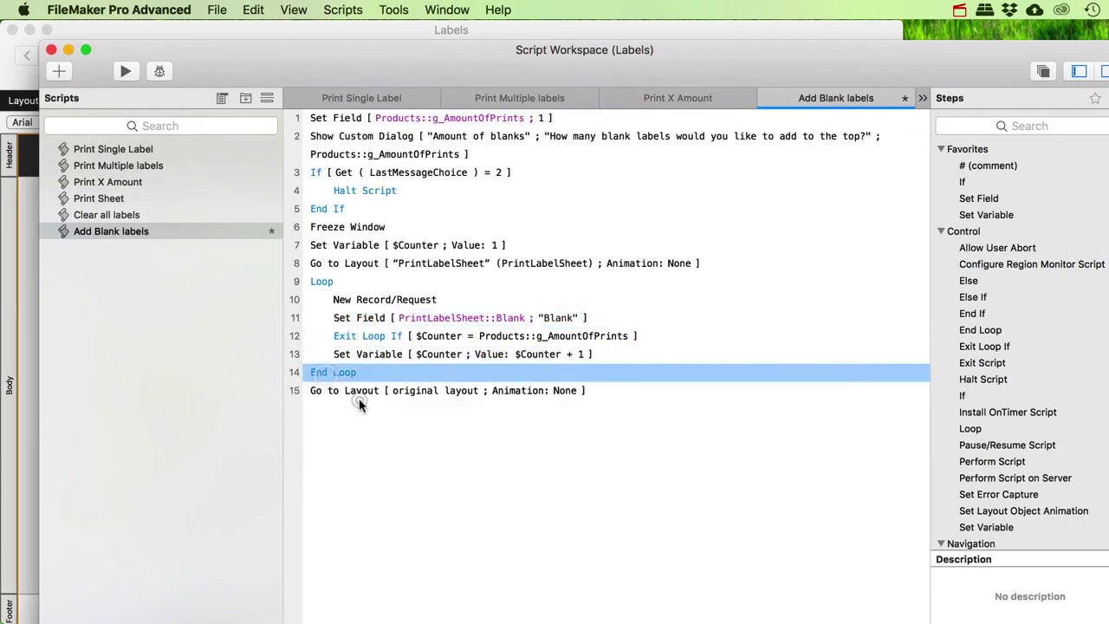
pyautogui.press('super+s')
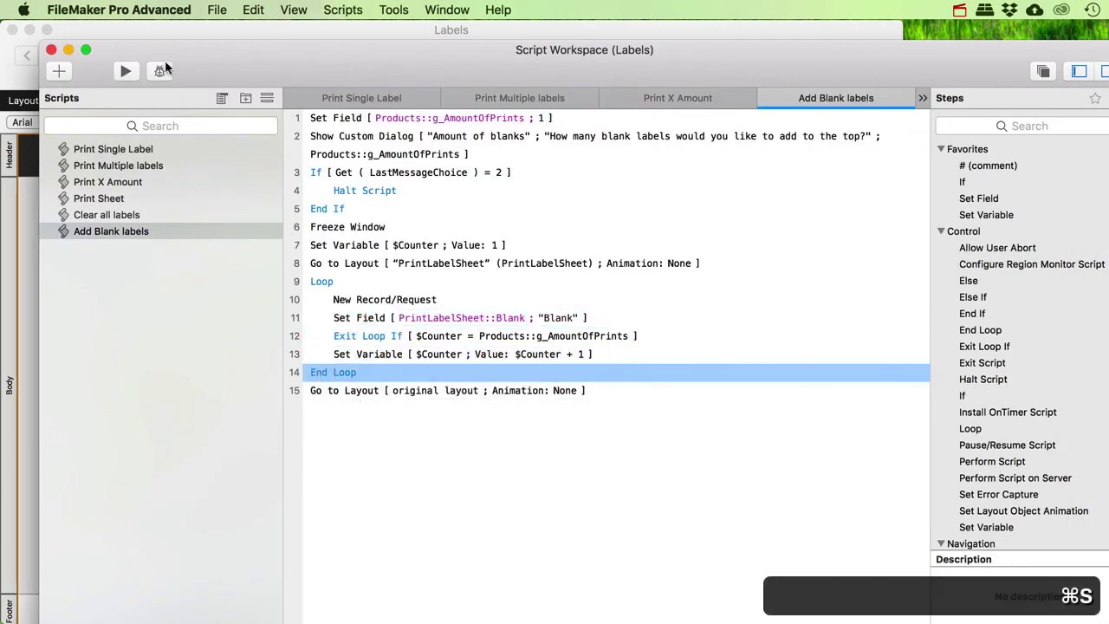
pyautogui.click(52, 51)
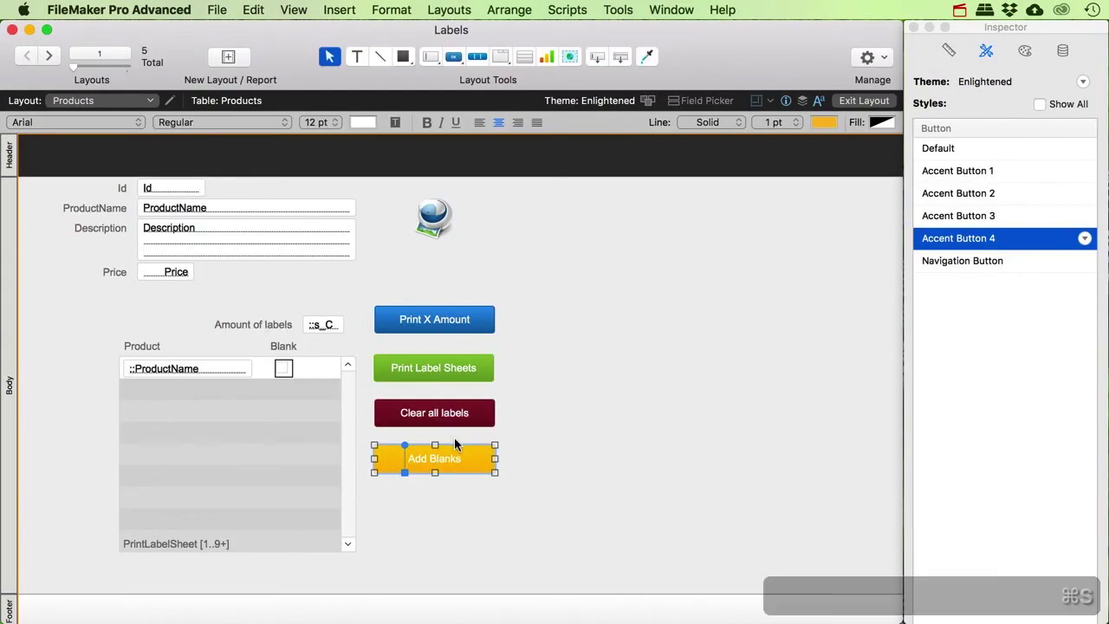
# Assign the Add Blank labels script to the Add Blanks button in its button setup
pyautogui.rightClick(457, 462)
pyautogui.click(514, 581)
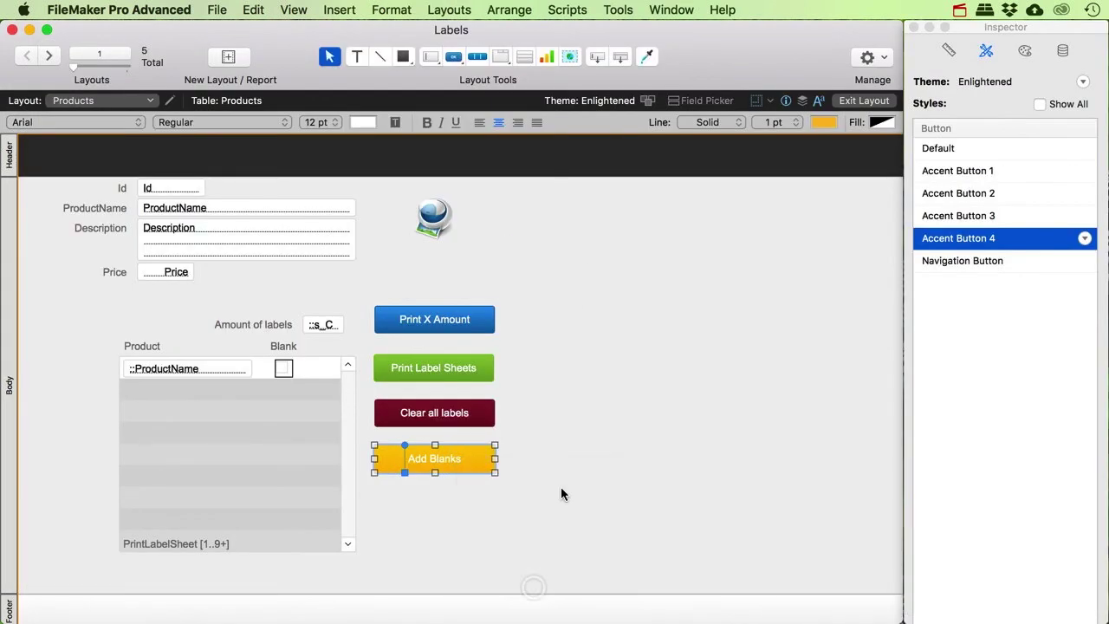
pyautogui.moveTo(643, 453); pyautogui.dragTo(649, 196)
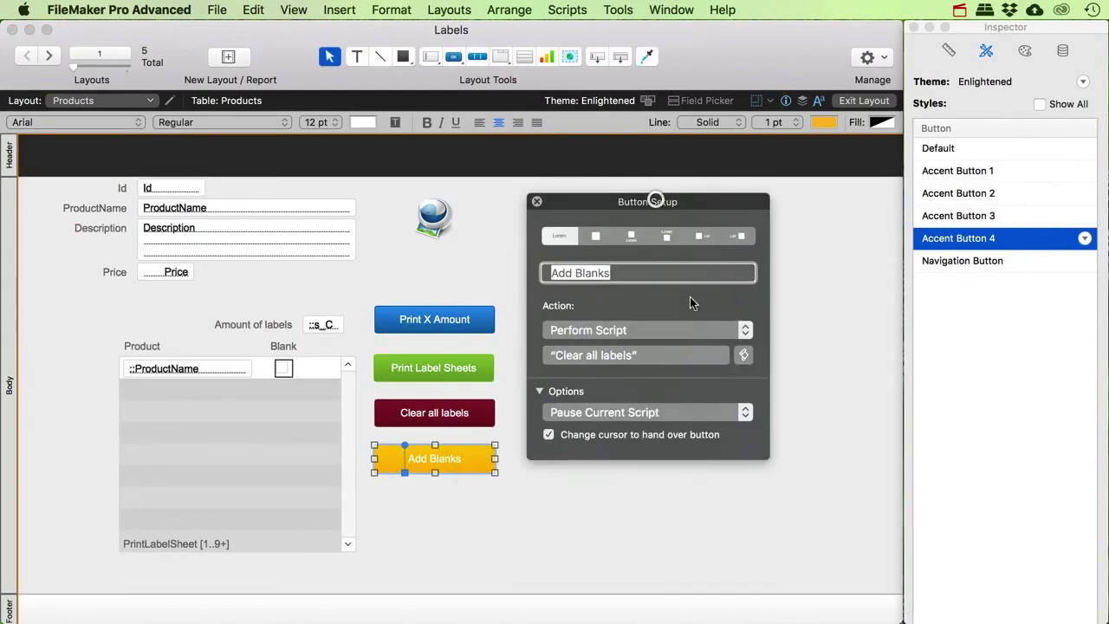
pyautogui.click(735, 351)
pyautogui.click(585, 318)
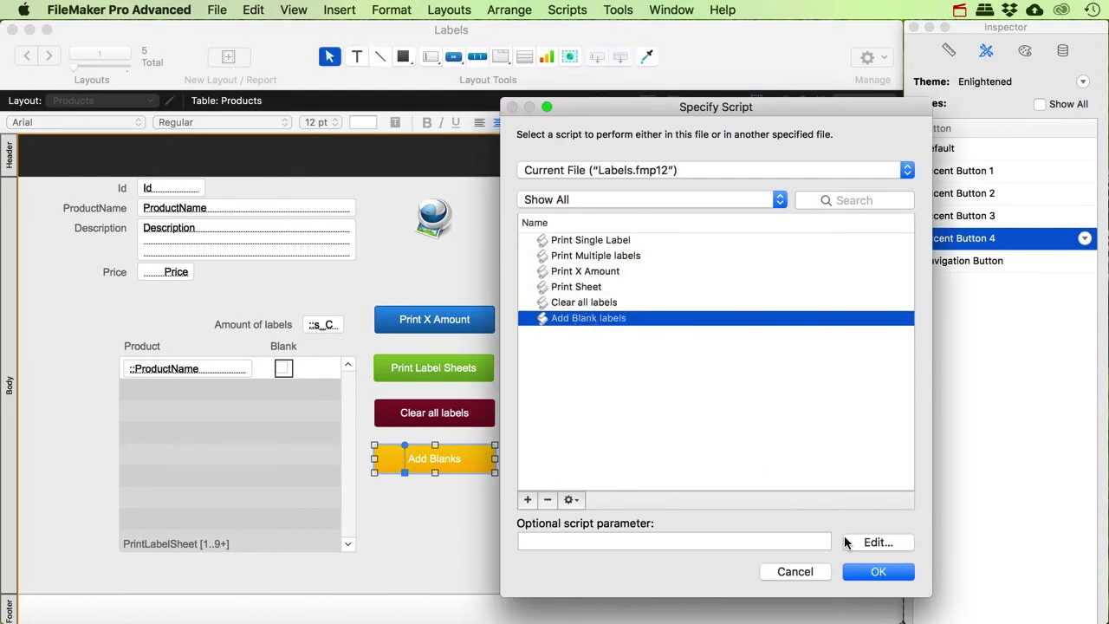
pyautogui.click(875, 572)
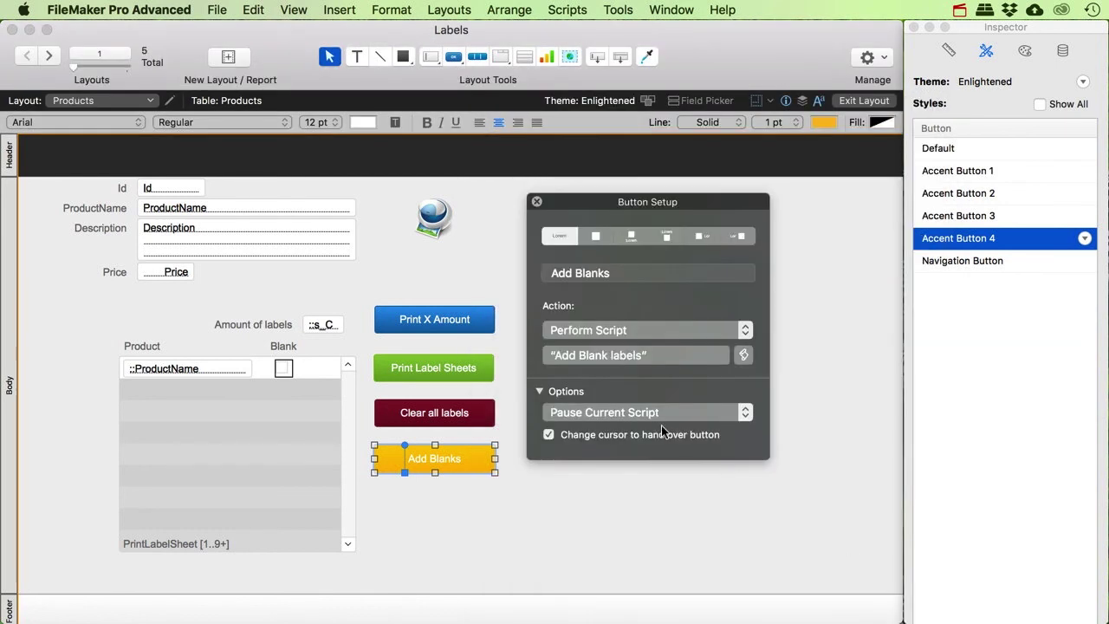
pyautogui.click(535, 203)
# Exit Layout mode, add 3 blank labels with the Add Blanks button, and check the end of the portal list
pyautogui.click(864, 100)
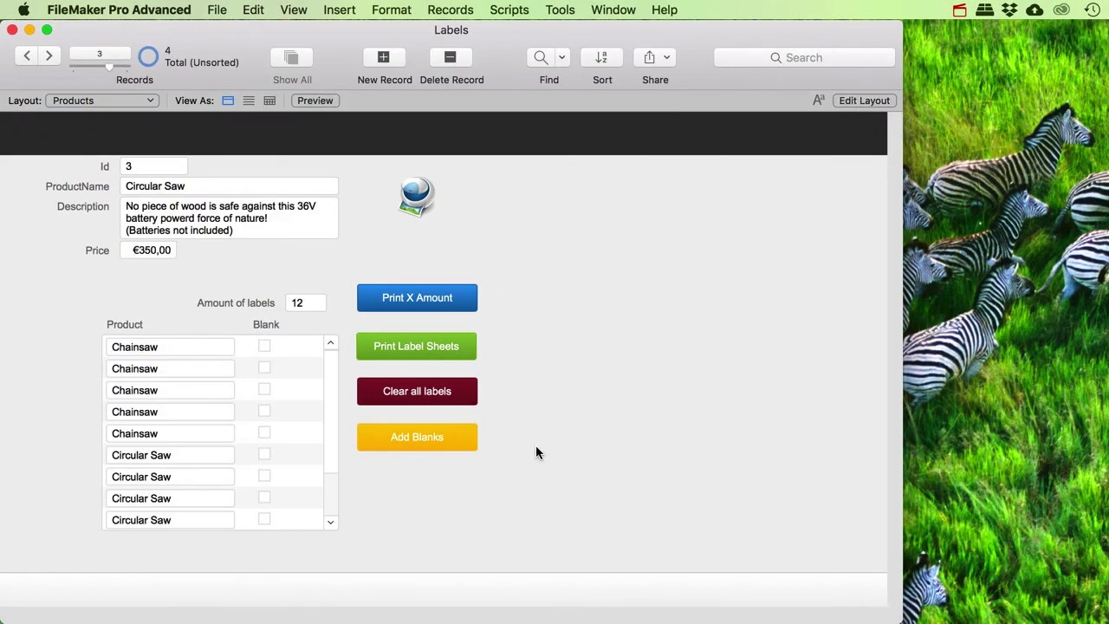
pyautogui.click(417, 444)
pyautogui.write('3')
pyautogui.click(705, 381)
pyautogui.scroll(-5, 327, 404)
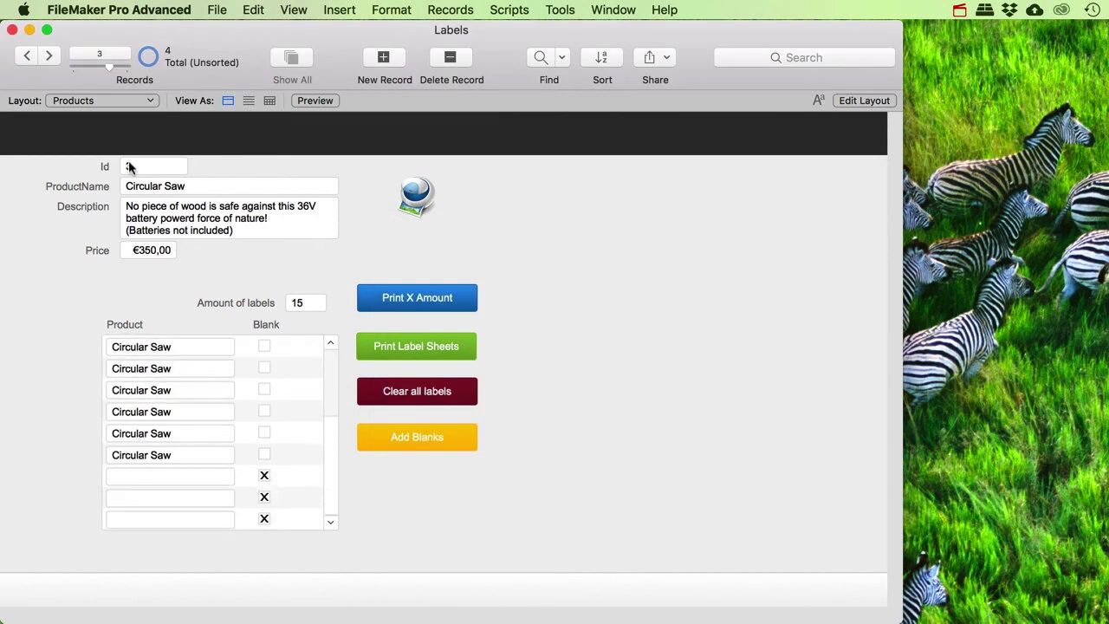
# Switch to the PrintLabelSheet2 layout and examine the label sheet page by page in Preview mode
pyautogui.click(80, 102)
pyautogui.click(116, 140)
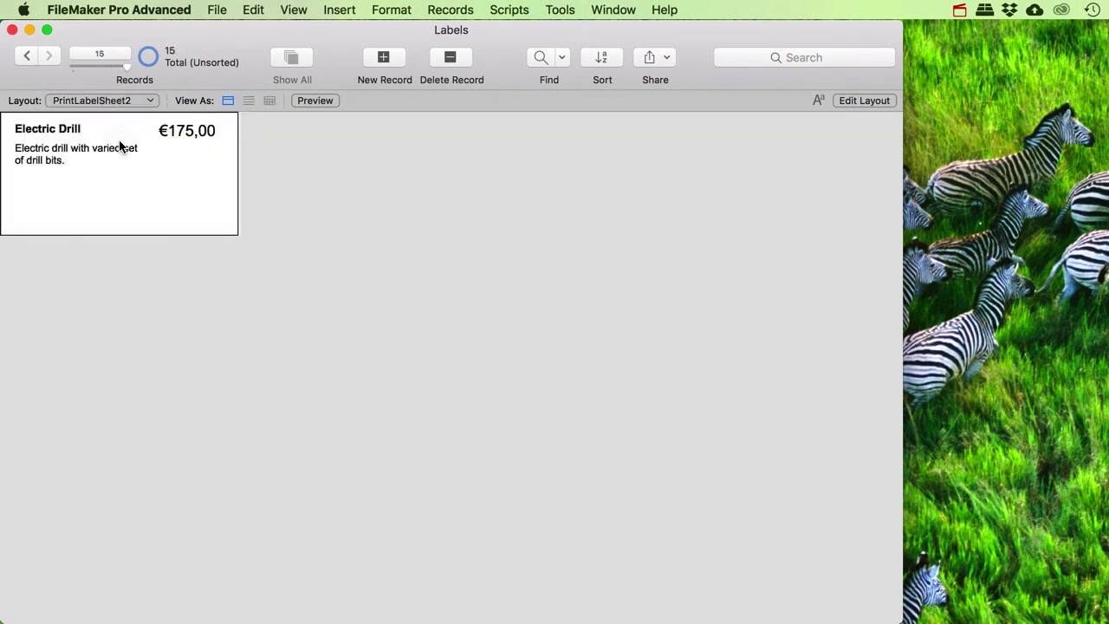
pyautogui.click(304, 100)
pyautogui.scroll(-3, 381, 229)
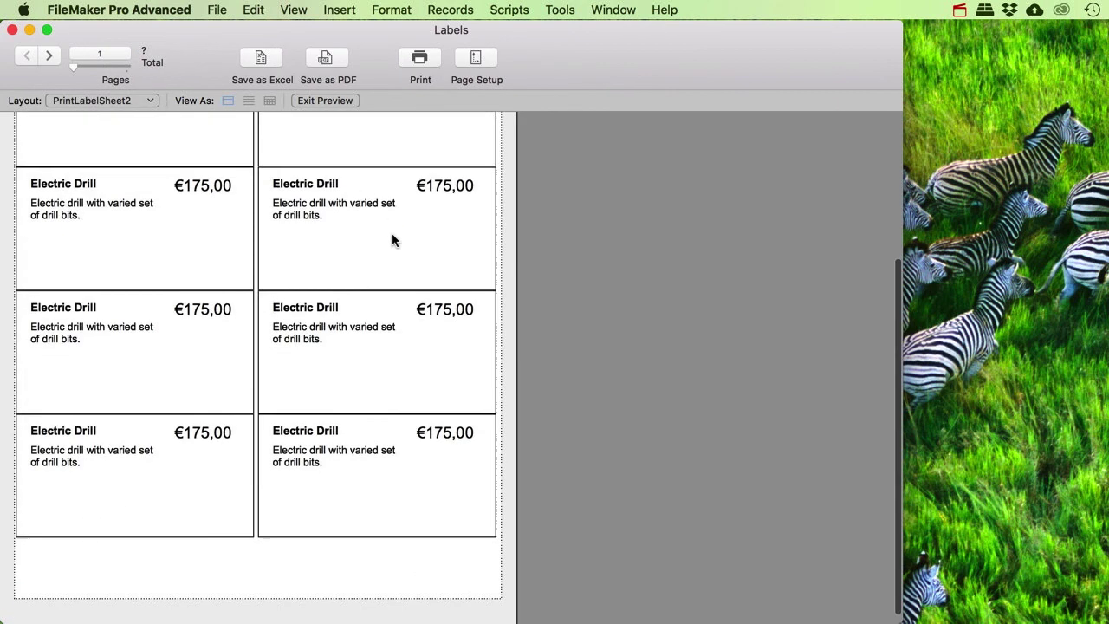
pyautogui.click(48, 55)
pyautogui.scroll(5, 213, 241)
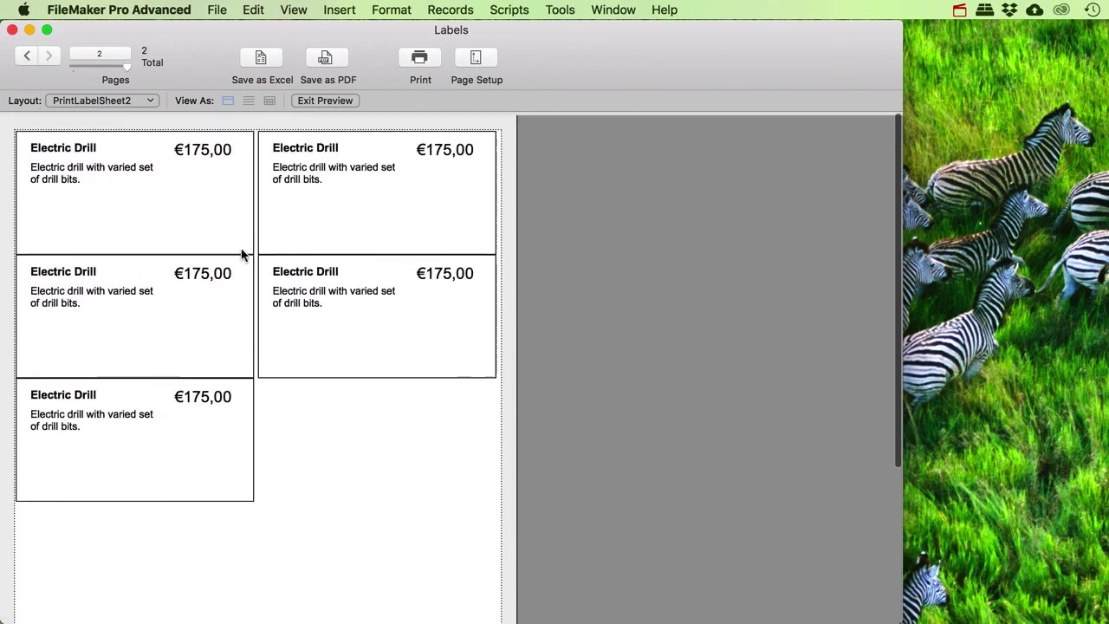
pyautogui.scroll(-5, 316, 289)
pyautogui.scroll(5, 316, 291)
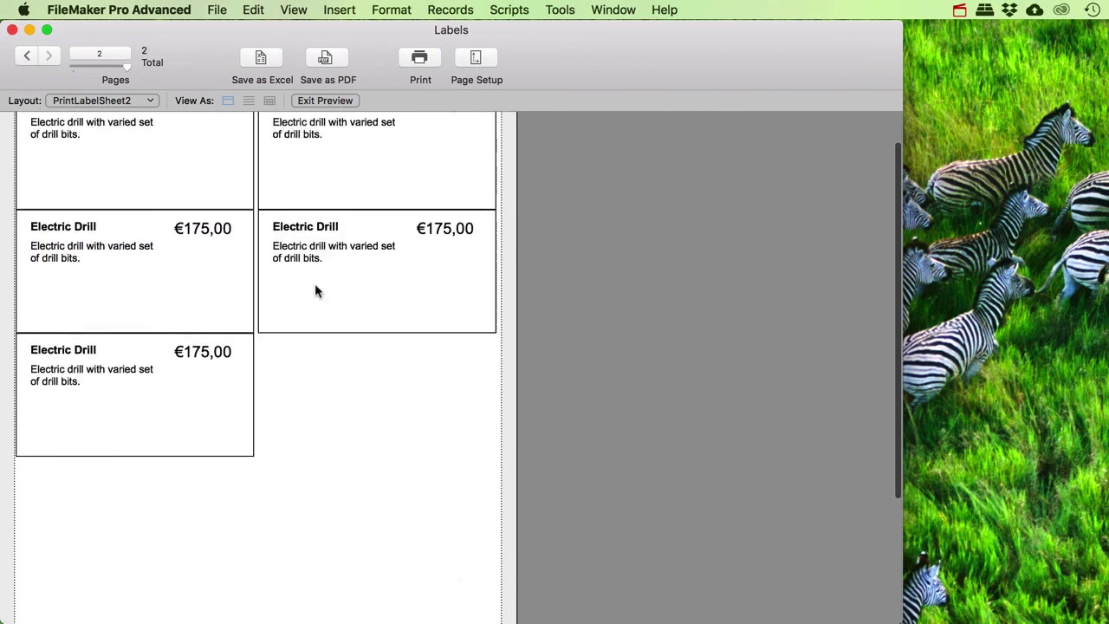
pyautogui.click(29, 58)
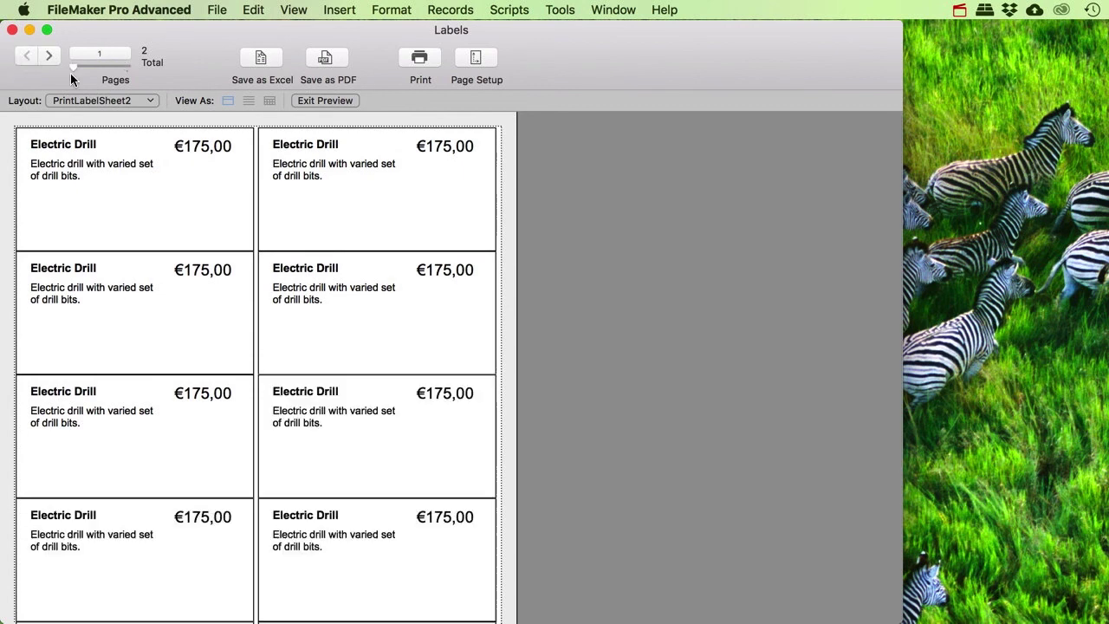
# Check both preview pages of the PrintLabelSheet2 sheet for the blank labels
pyautogui.scroll(-5, 195, 223)
pyautogui.scroll(5, 196, 223)
pyautogui.click(49, 55)
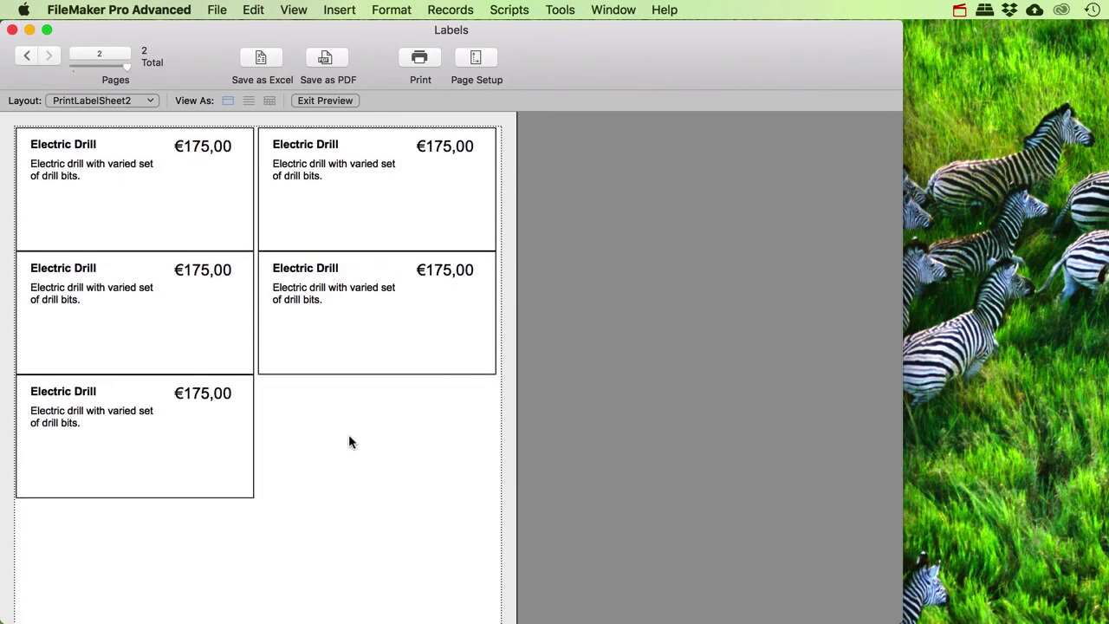
pyautogui.scroll(-5, 316, 428)
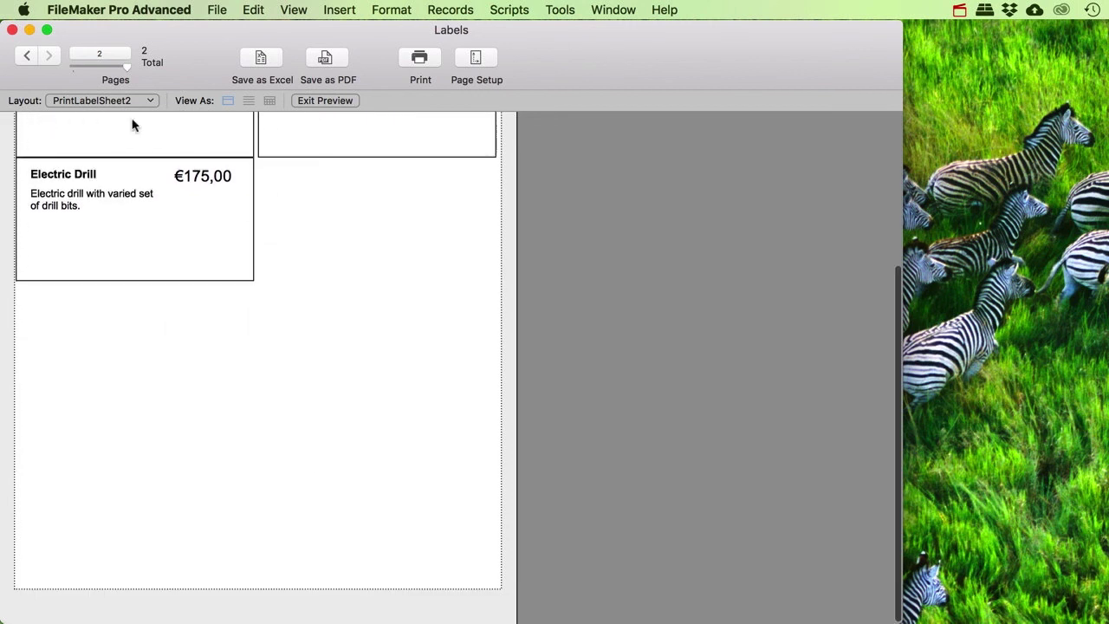
# Preview the two PrintLabelSheet layouts and check the Id and ProductIdFk values of the blank label records
pyautogui.click(86, 100)
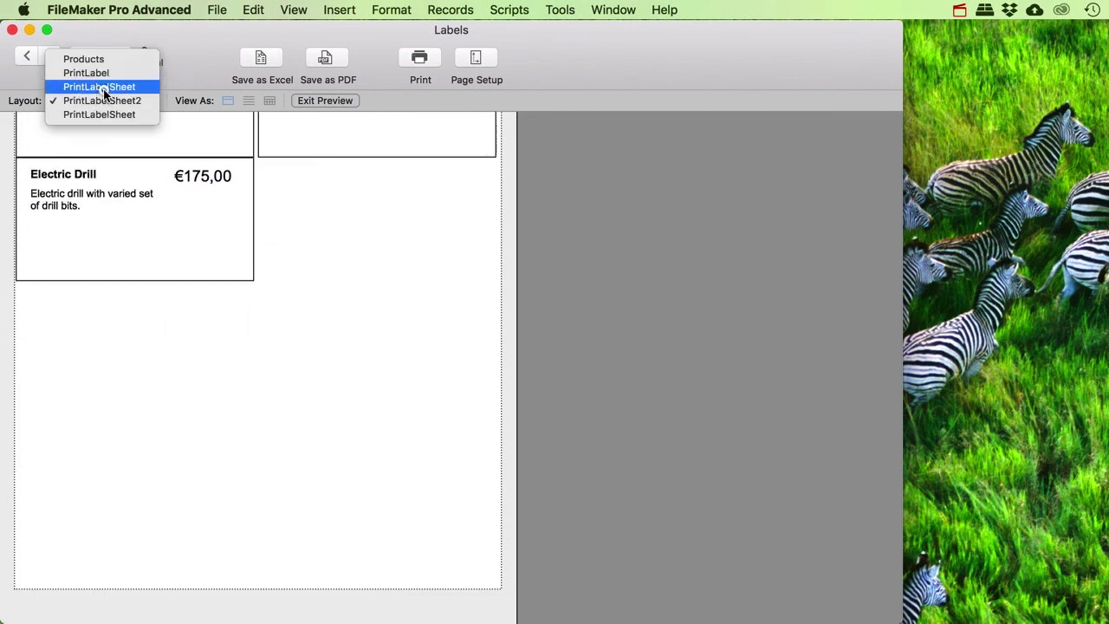
pyautogui.click(128, 137)
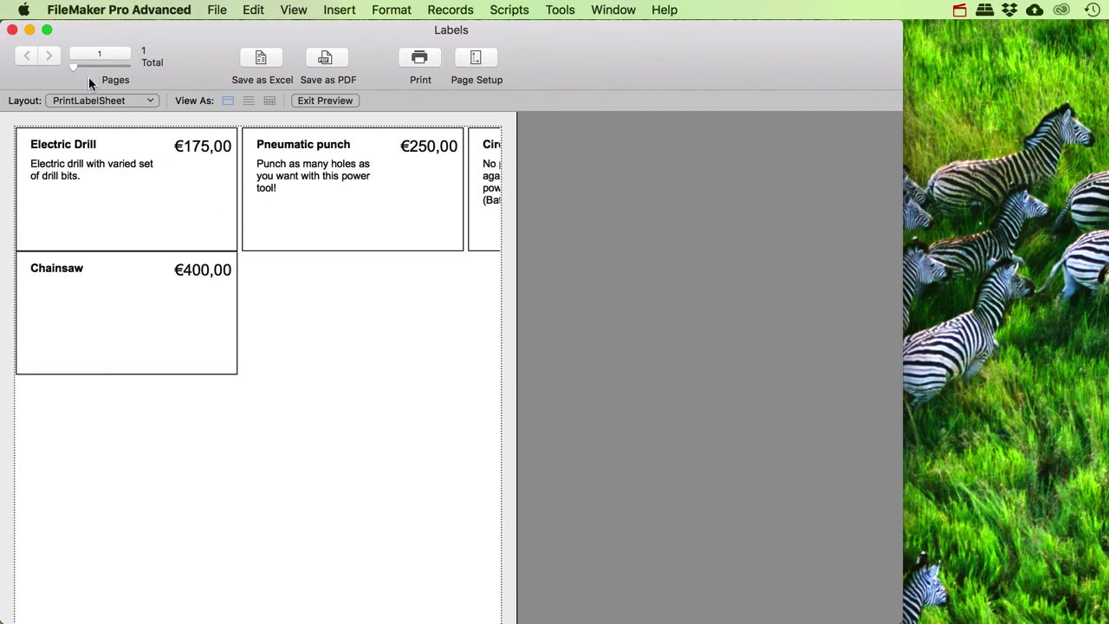
pyautogui.click(99, 102)
pyautogui.click(96, 127)
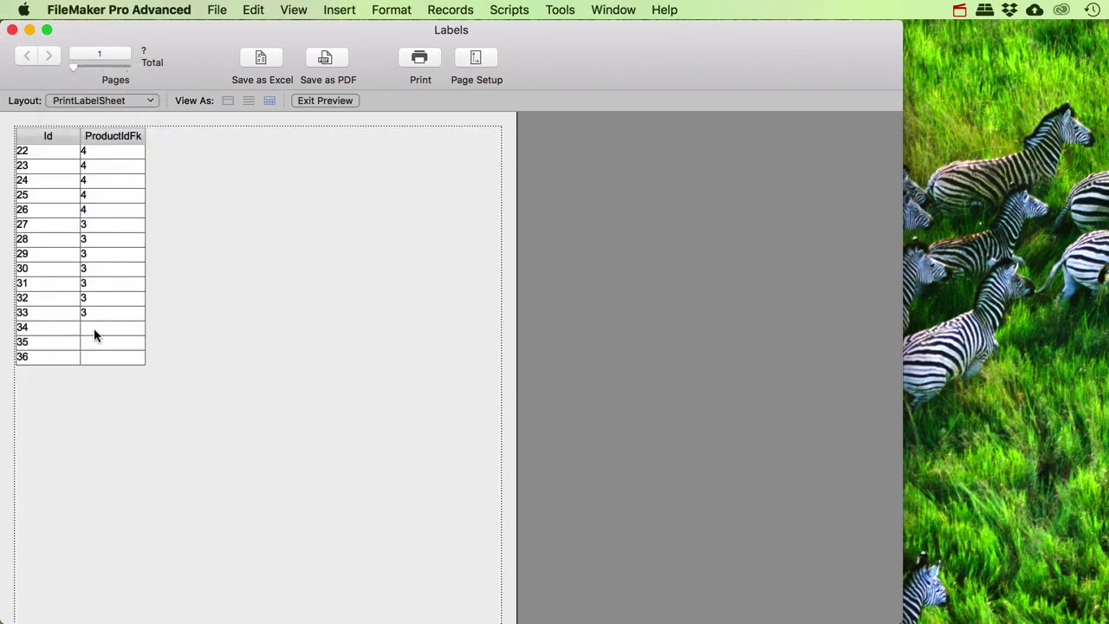
pyautogui.click(78, 100)
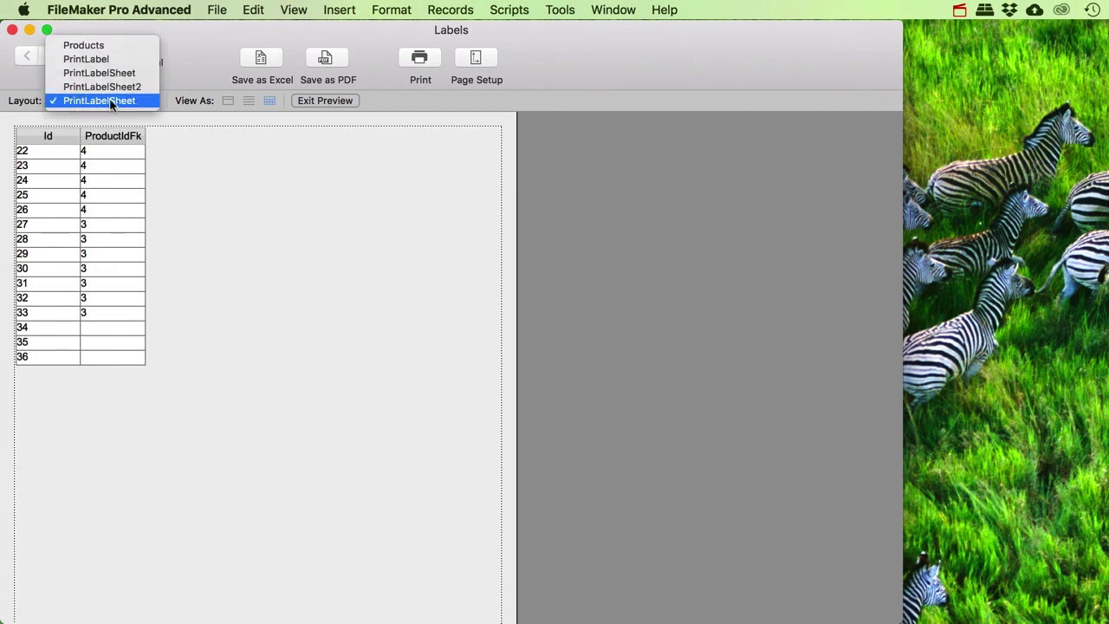
pyautogui.click(158, 73)
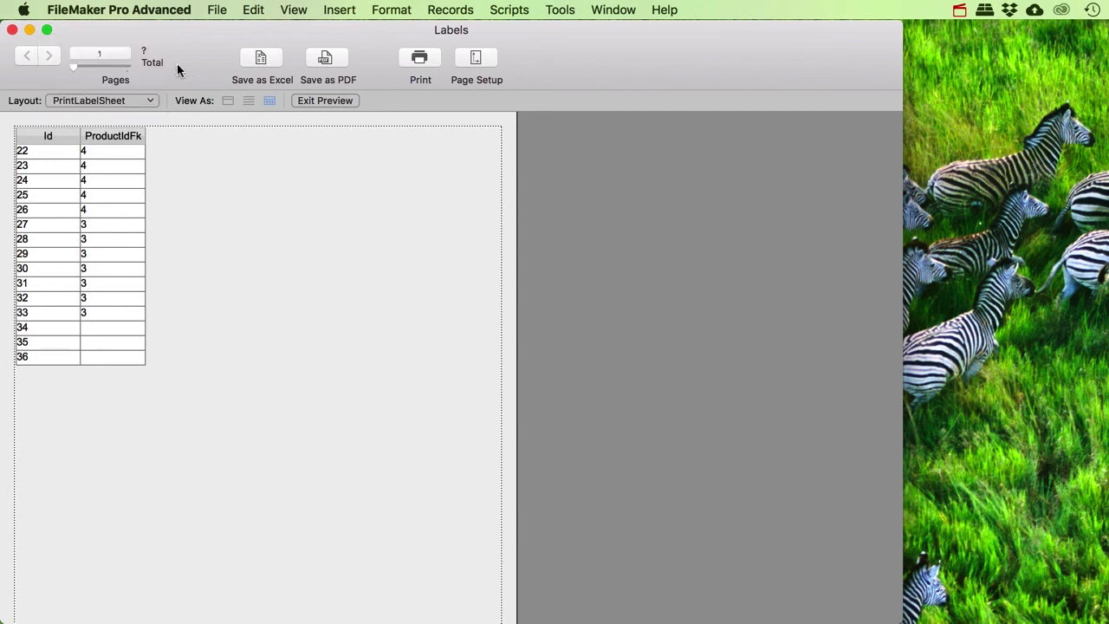
# Return to Browse mode, switch to the PrintLabelSheet2 layout and step backward through its label records
pyautogui.press('super+b')
pyautogui.click(121, 100)
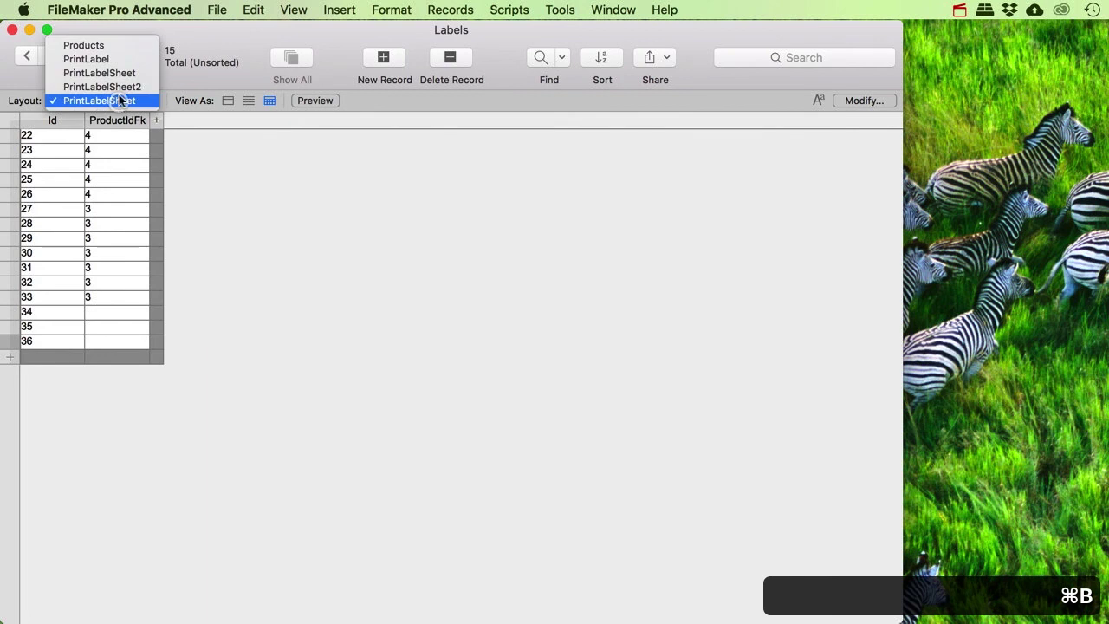
pyautogui.click(118, 87)
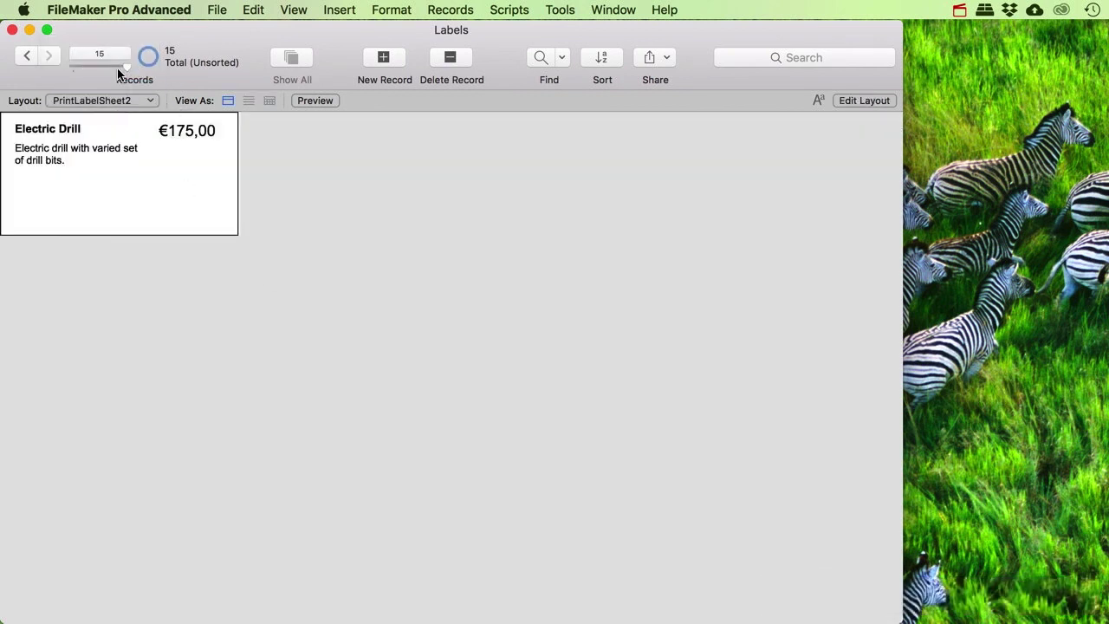
pyautogui.click(30, 58)
pyautogui.click(30, 57)
pyautogui.click(29, 57)
pyautogui.click(30, 57)
pyautogui.click(29, 58)
# Sort the label portal on the Products layout by the Blank field in descending order and return to Browse mode
pyautogui.click(109, 100)
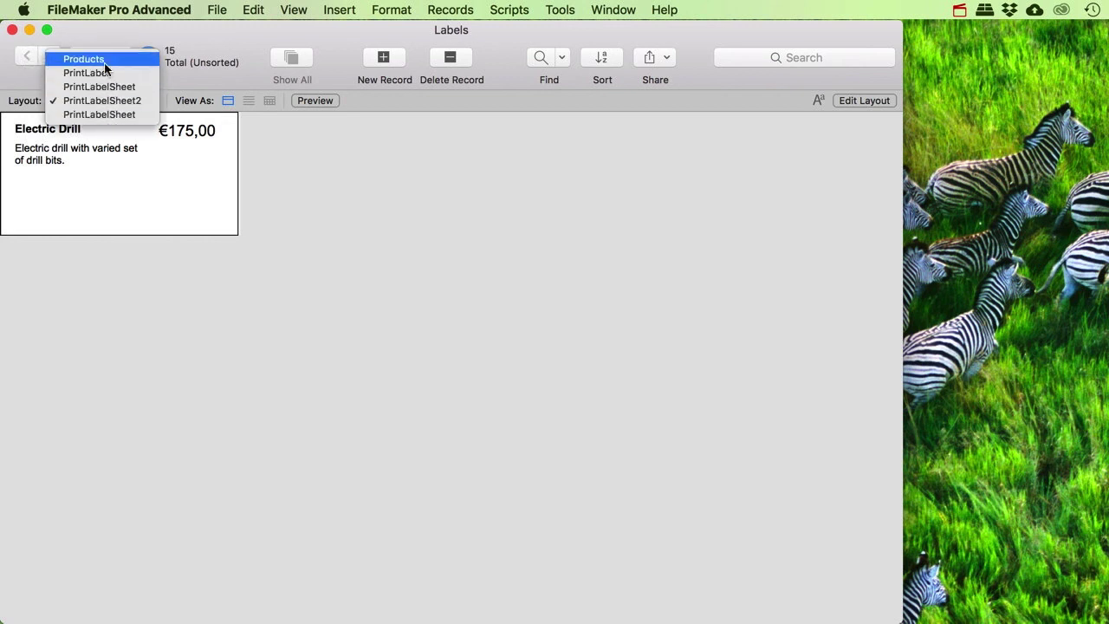
pyautogui.click(86, 59)
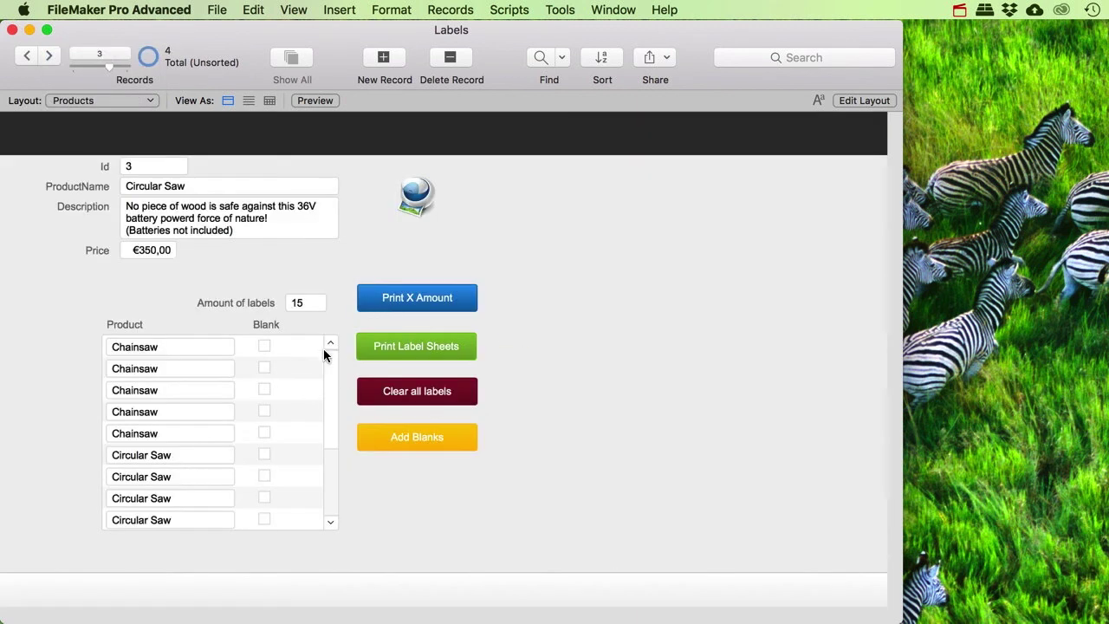
pyautogui.click(866, 100)
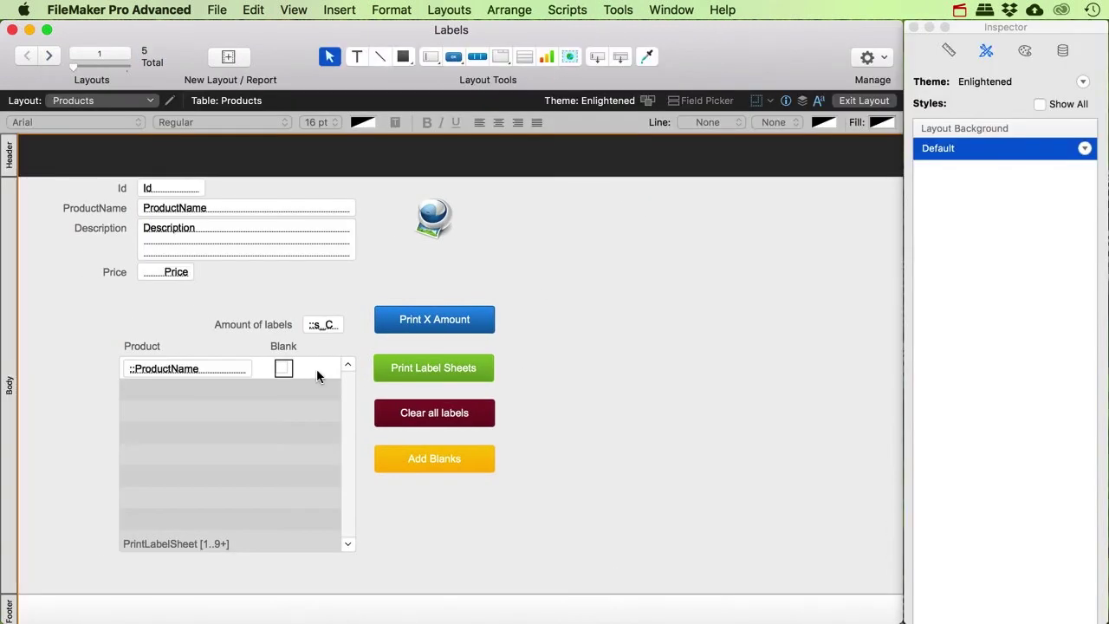
pyautogui.doubleClick(311, 374)
pyautogui.click(290, 213)
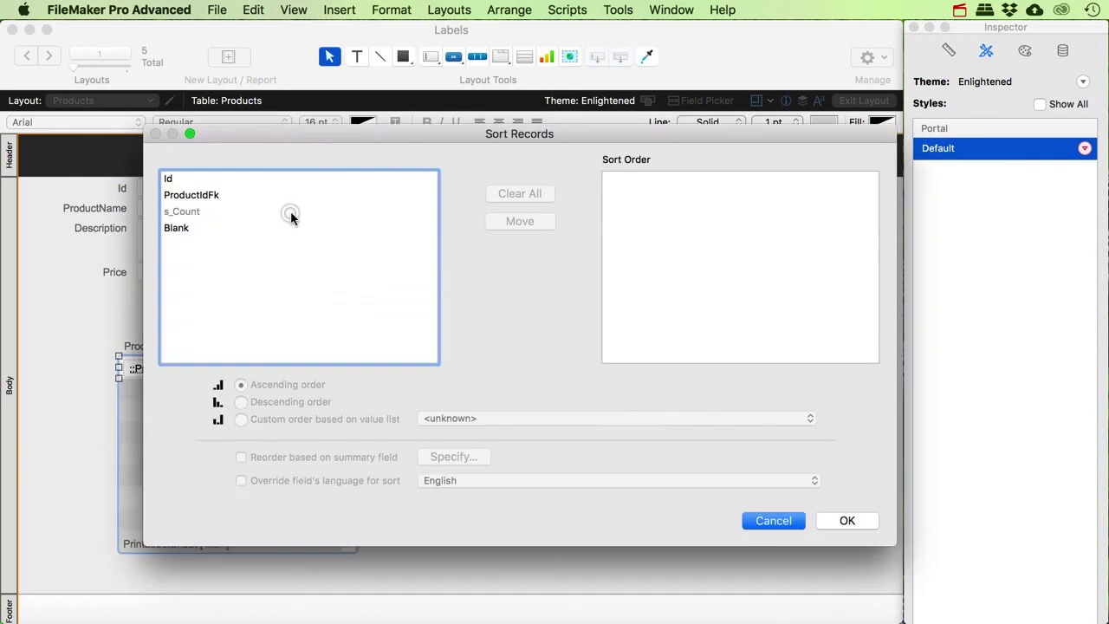
pyautogui.moveTo(182, 227); pyautogui.dragTo(639, 181)
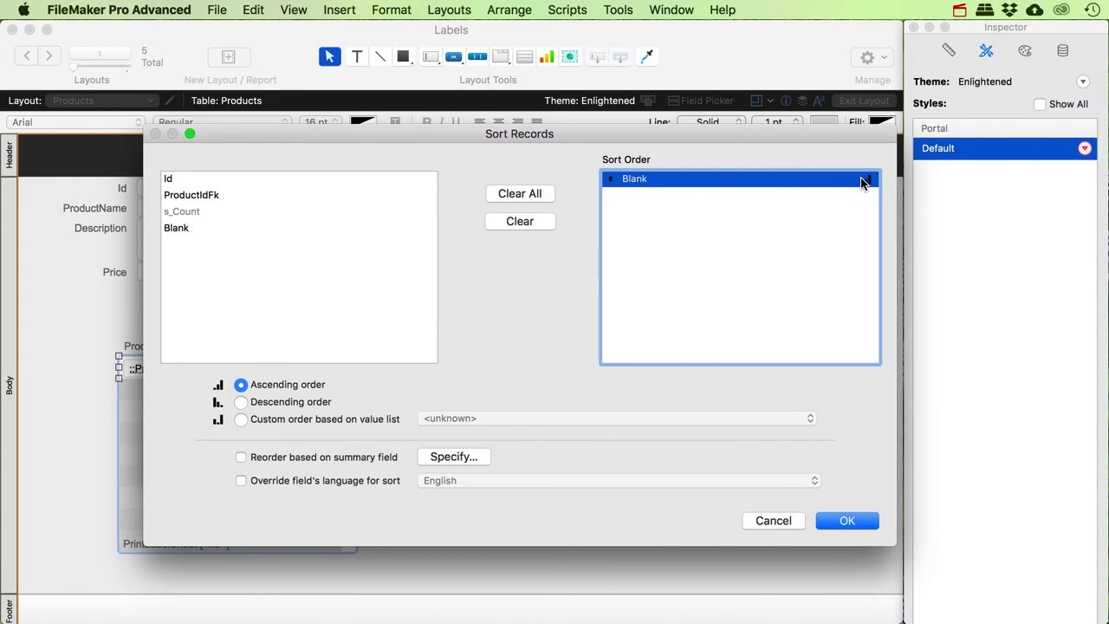
pyautogui.click(240, 402)
pyautogui.click(842, 521)
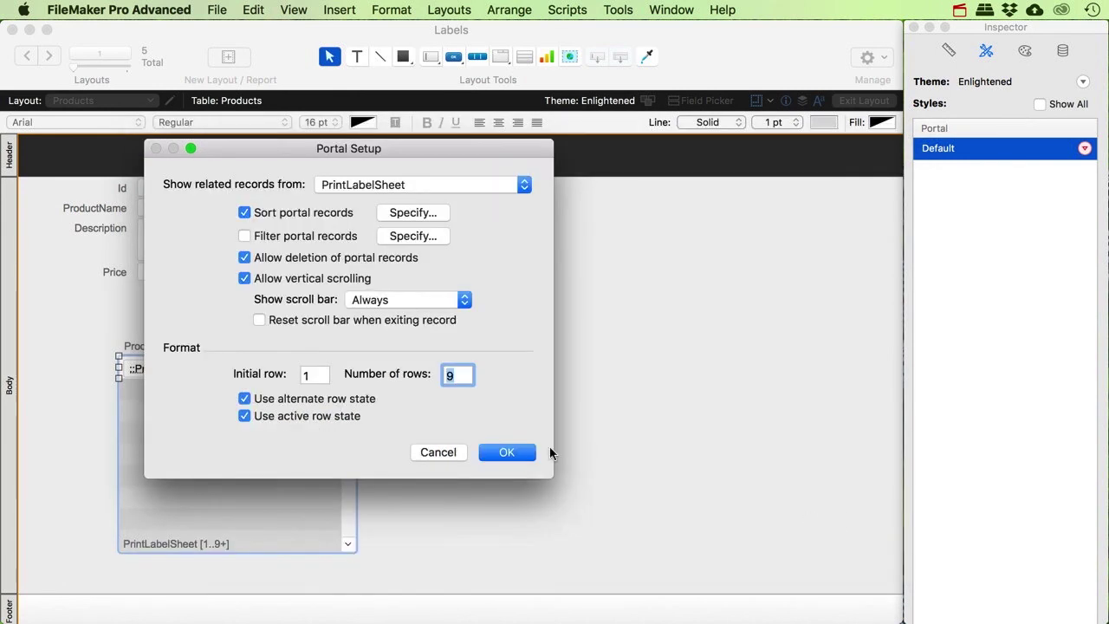
pyautogui.click(507, 451)
pyautogui.press('super+b')
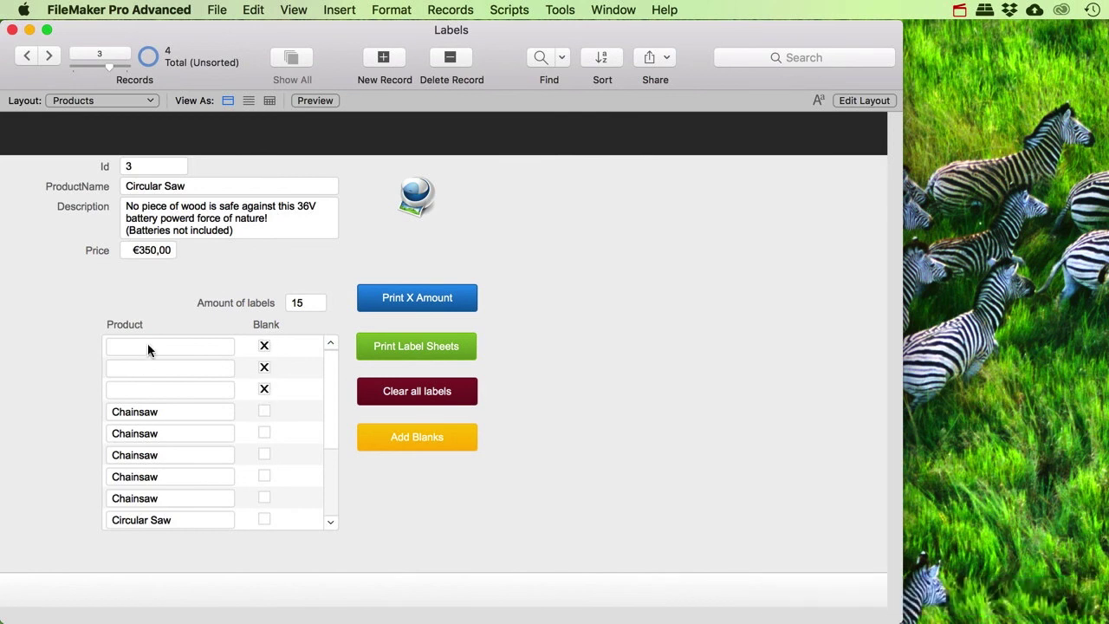
# Add a Sort Records step with its dialog off after the PrintLabelSheet2 Go to Layout step in the Print Sheet script
pyautogui.click(511, 11)
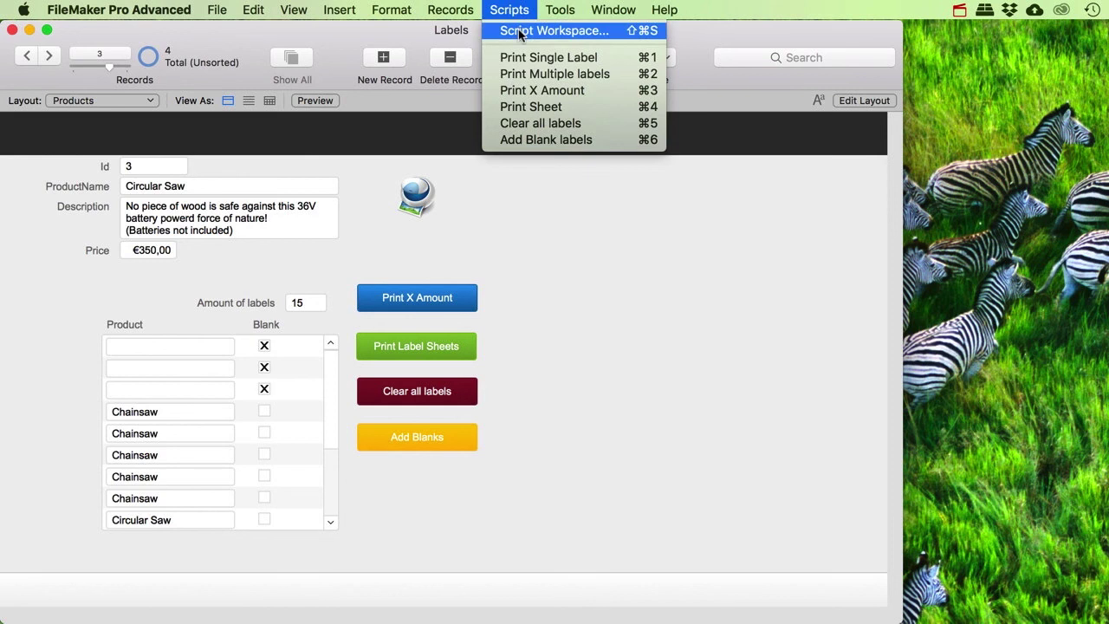
pyautogui.click(521, 33)
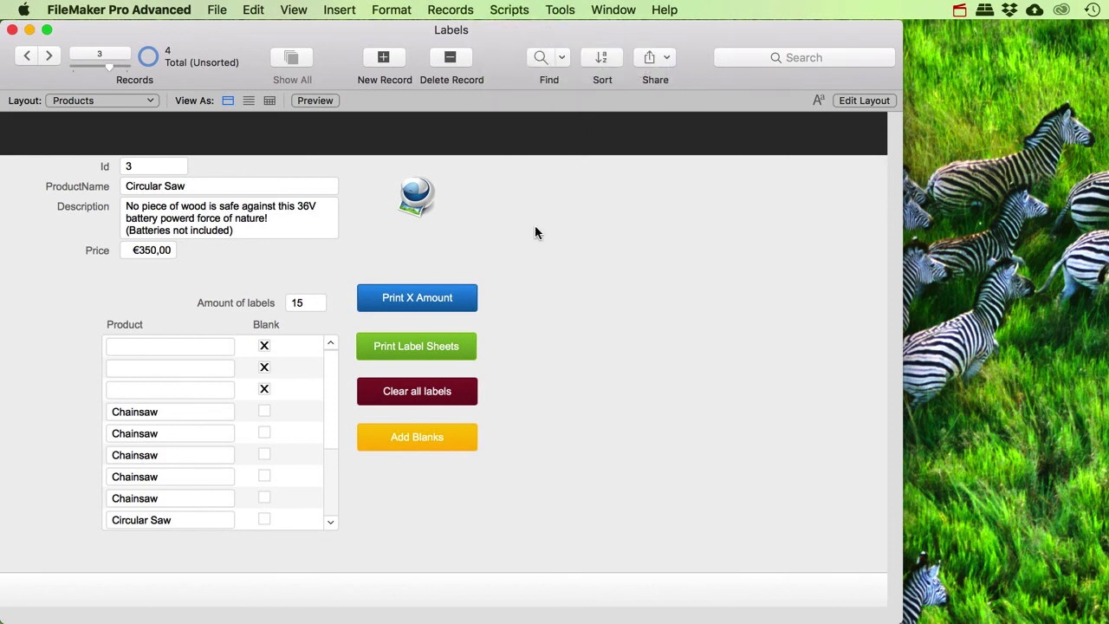
pyautogui.click(102, 199)
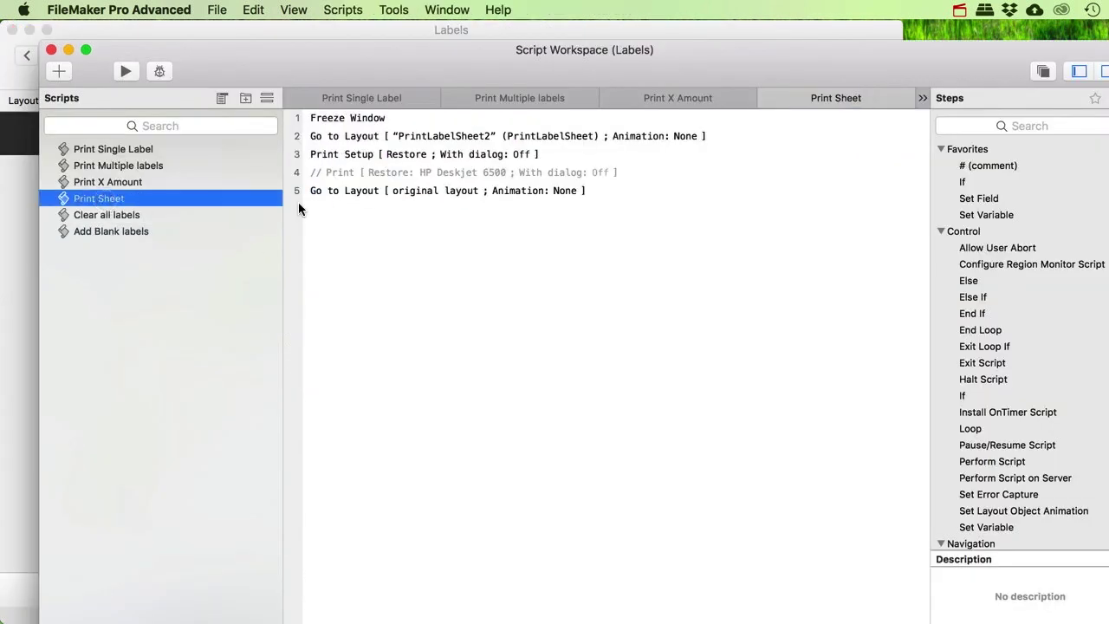
pyautogui.click(347, 136)
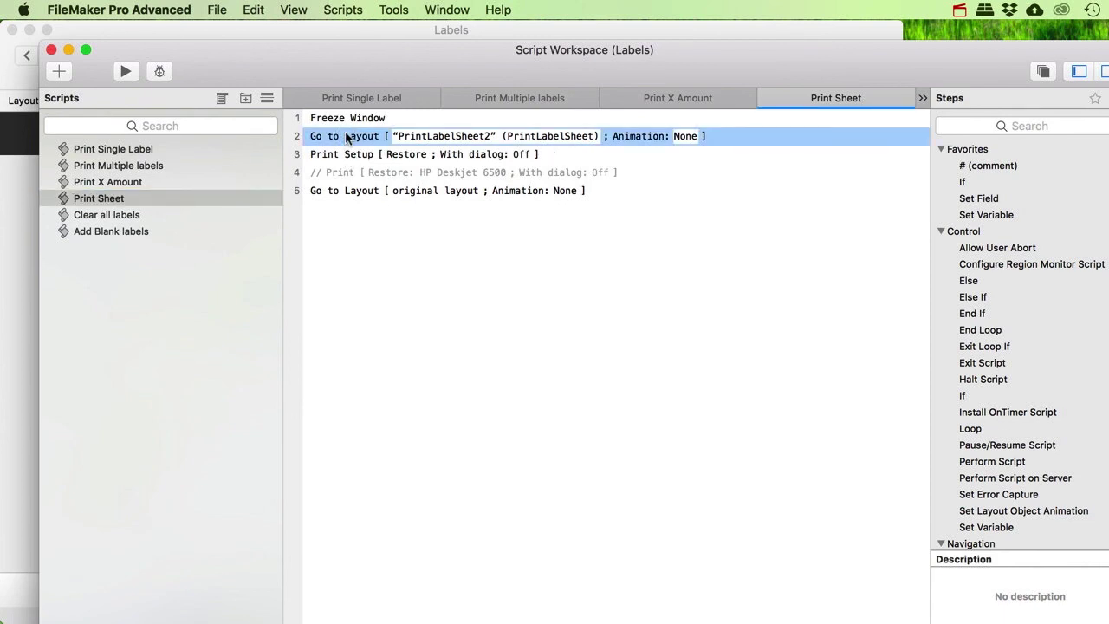
pyautogui.press('Return')
pyautogui.write('Sort')
pyautogui.press('Return')
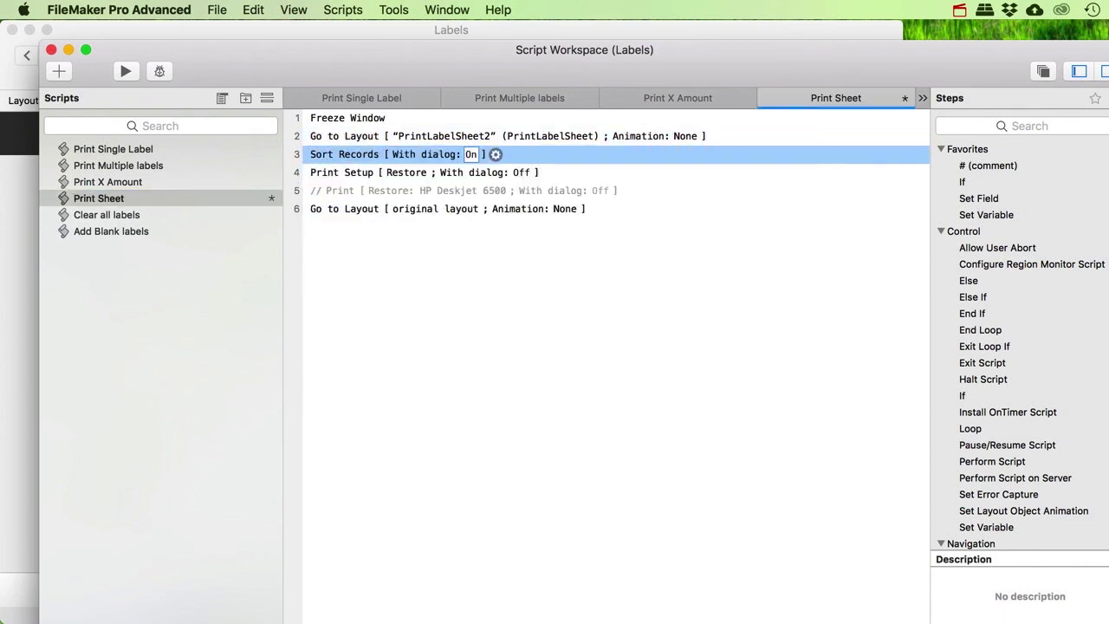
pyautogui.click(471, 156)
# Specify PrintLabelSheet::Blank in descending order for the Sort Records step, then save the script and close the Script Workspace
pyautogui.click(501, 154)
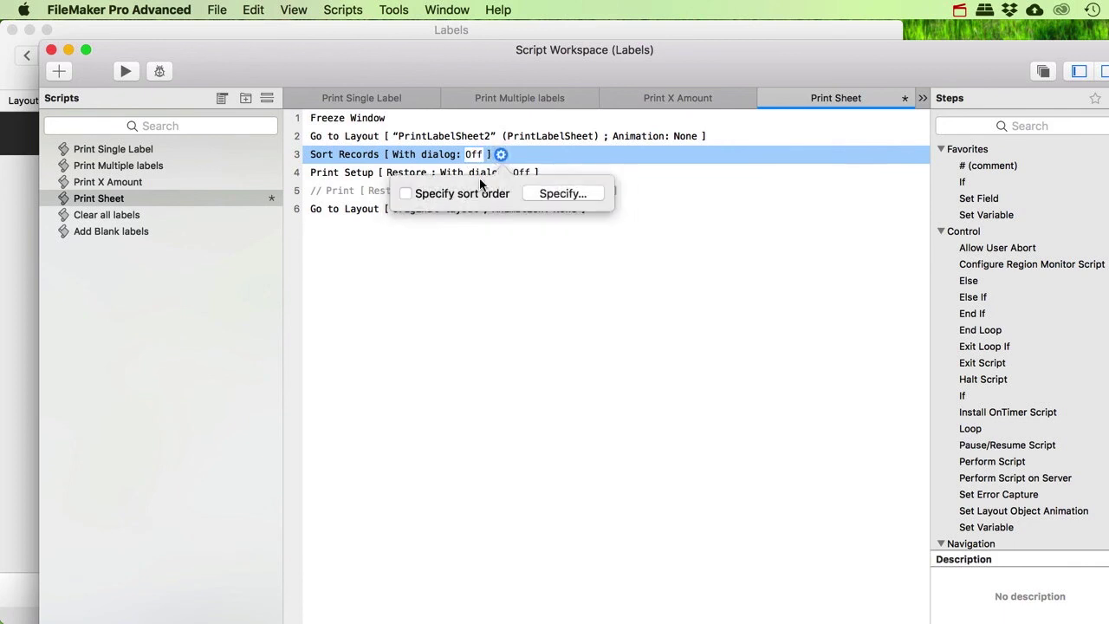
pyautogui.click(561, 193)
pyautogui.click(233, 159)
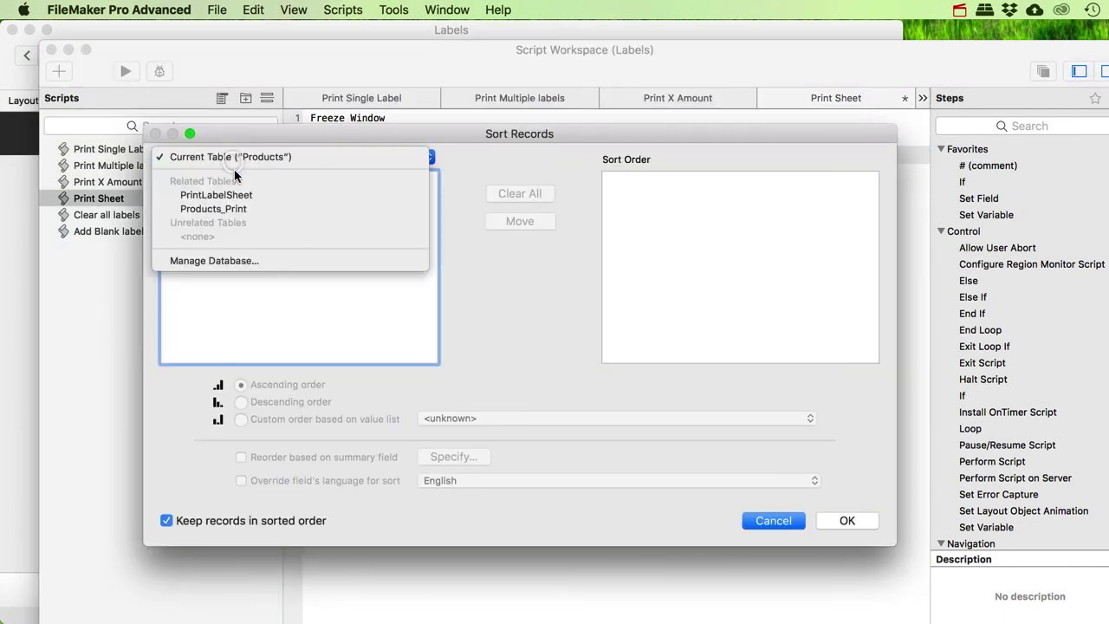
pyautogui.click(225, 192)
pyautogui.doubleClick(179, 228)
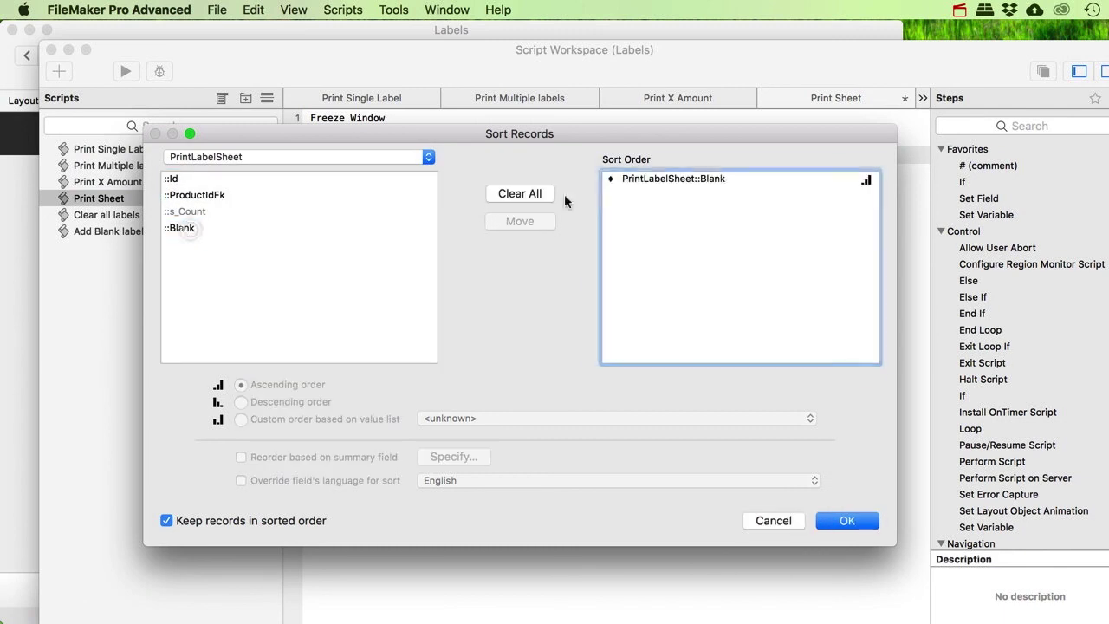
pyautogui.click(648, 178)
pyautogui.click(242, 402)
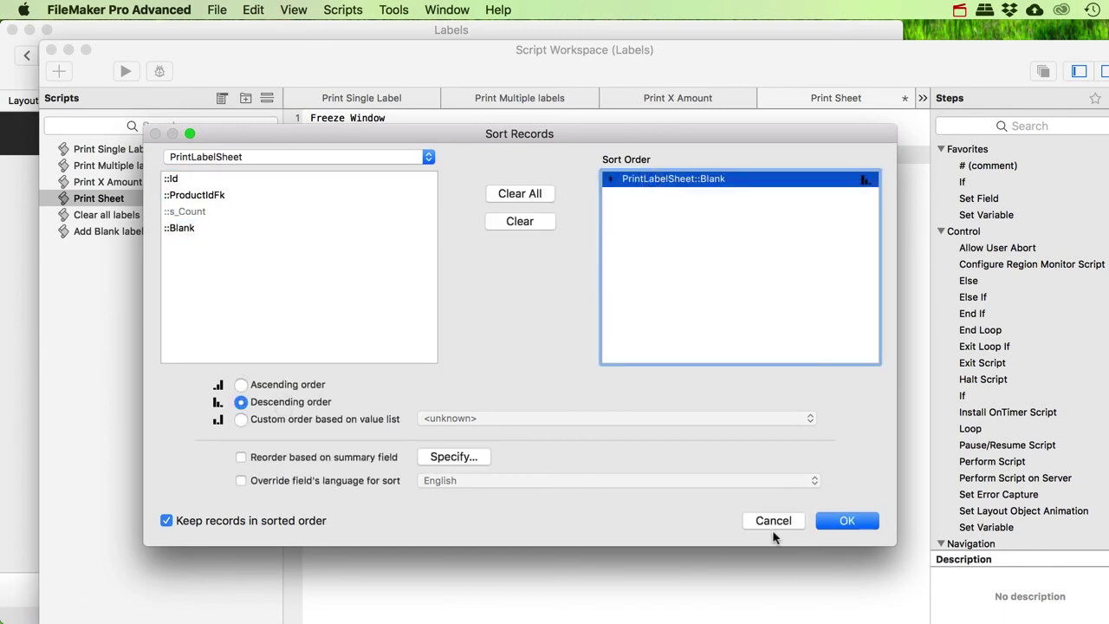
pyautogui.click(851, 520)
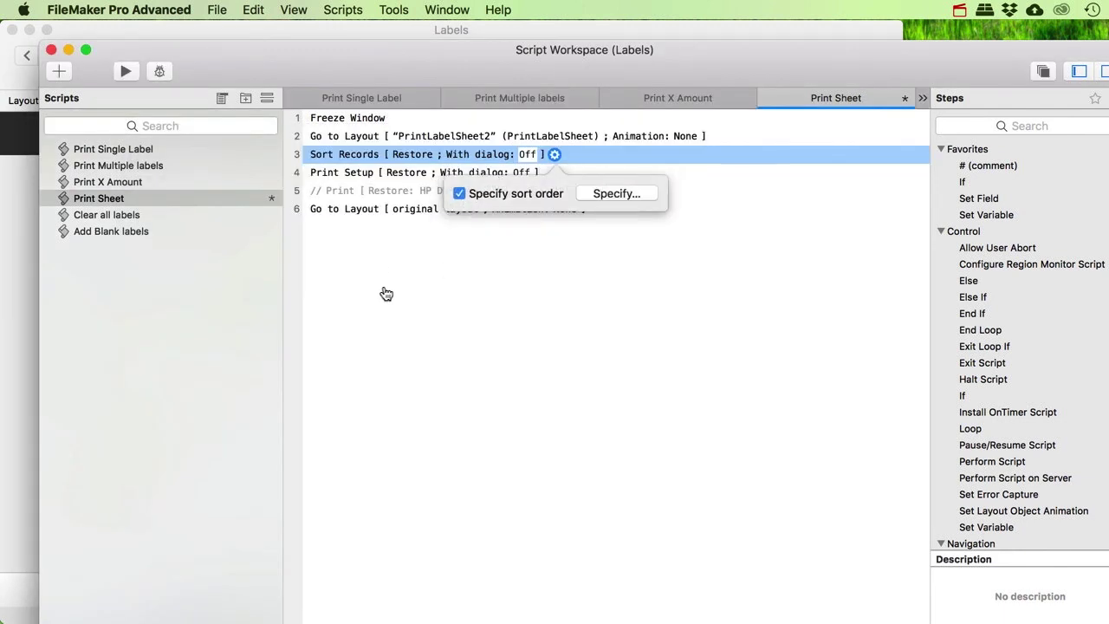
pyautogui.press('super+s')
pyautogui.click(50, 49)
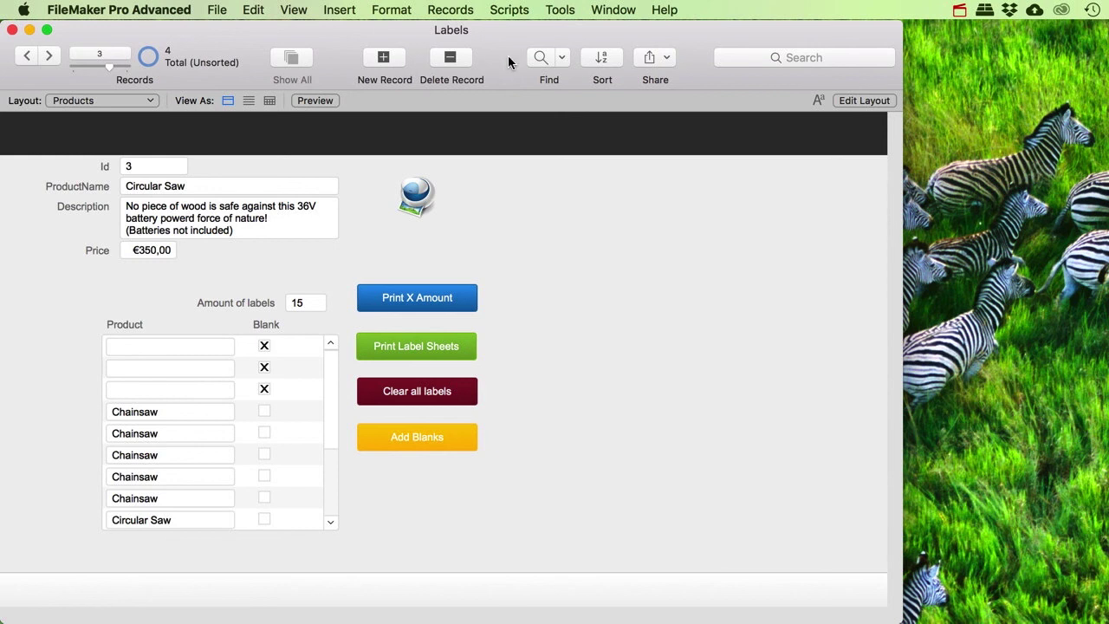
# Turn on the Script Debugger and the Data Viewer
pyautogui.click(560, 9)
pyautogui.click(600, 30)
pyautogui.click(560, 9)
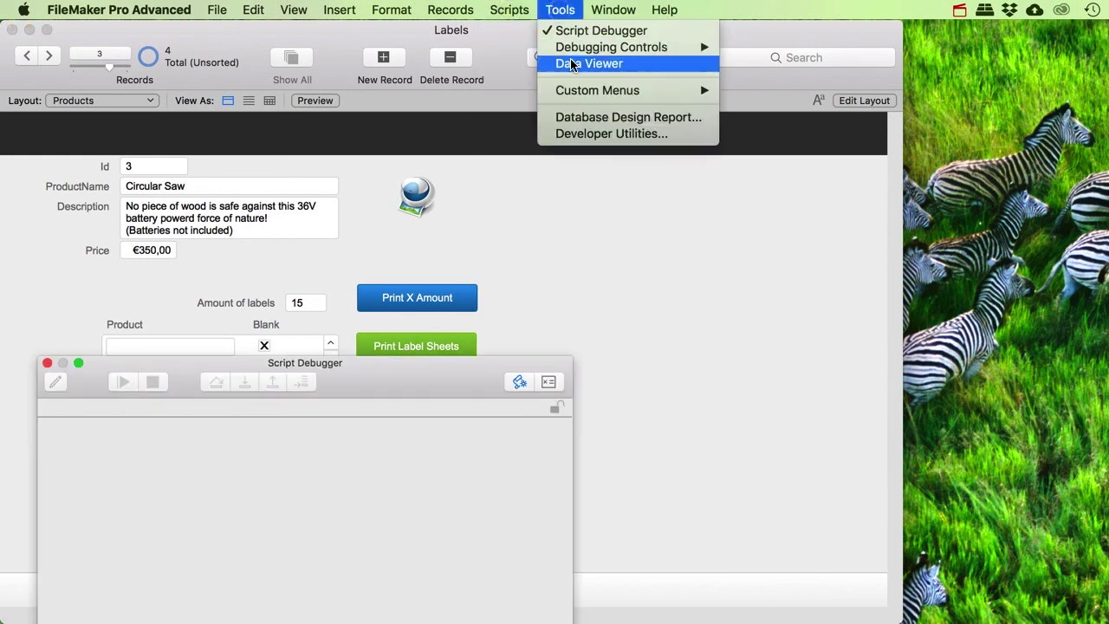
pyautogui.click(589, 63)
# Run Print Label Sheets and step through the Print Sheet script past the Sort Records step
pyautogui.click(464, 347)
pyautogui.click(464, 347)
pyautogui.click(245, 381)
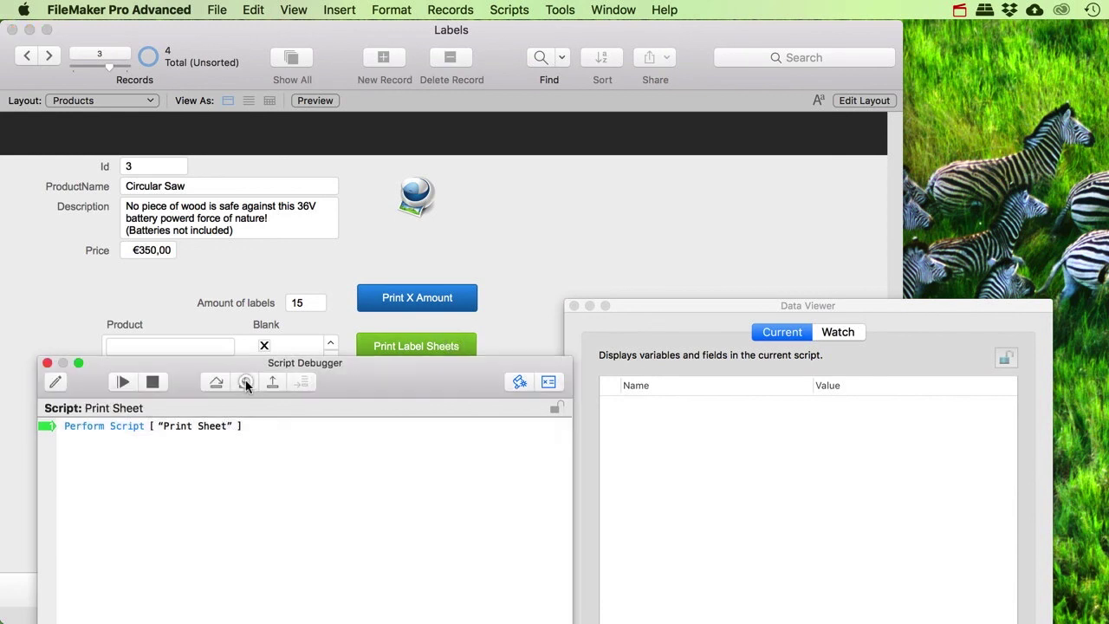
pyautogui.click(245, 381)
pyautogui.click(245, 381)
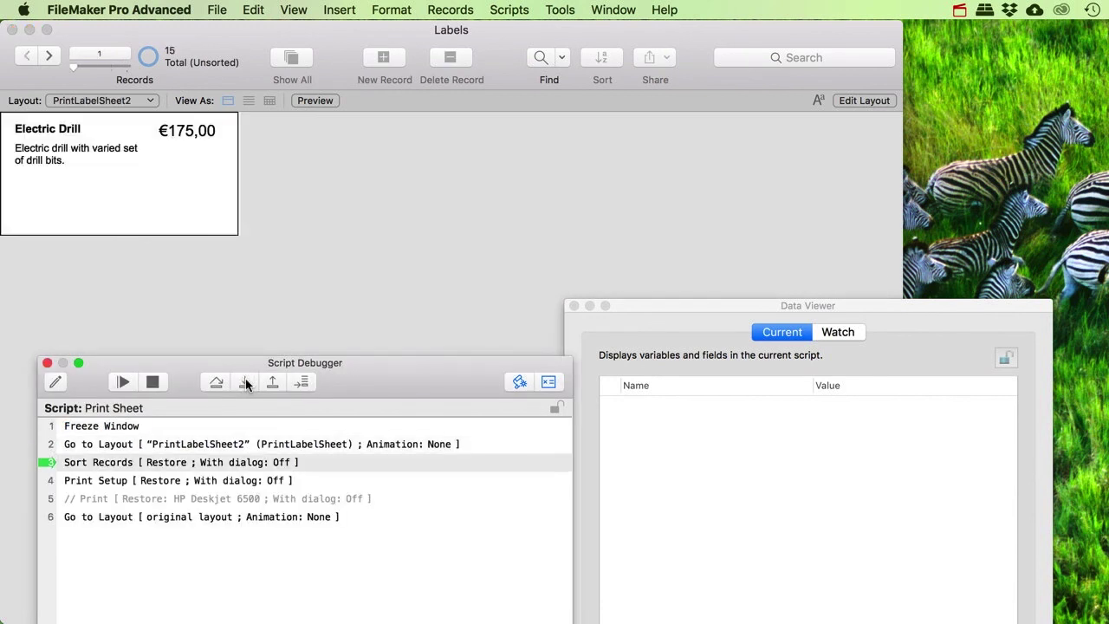
pyautogui.click(245, 382)
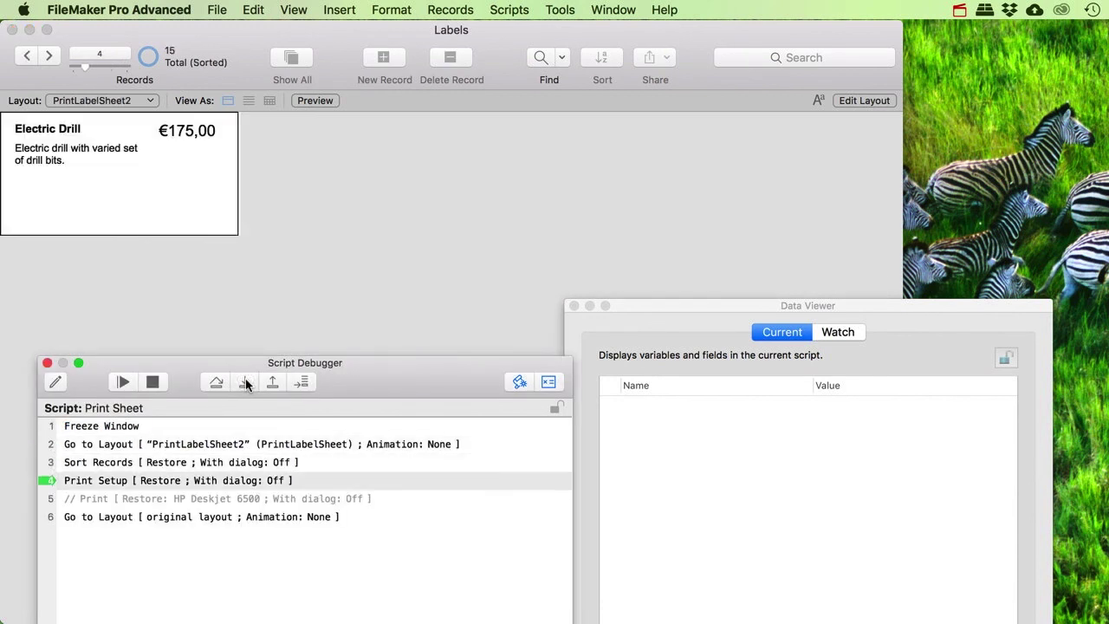
# Browse the first sorted label records on PrintLabelSheet2 while the script is paused
pyautogui.click(27, 58)
pyautogui.click(27, 57)
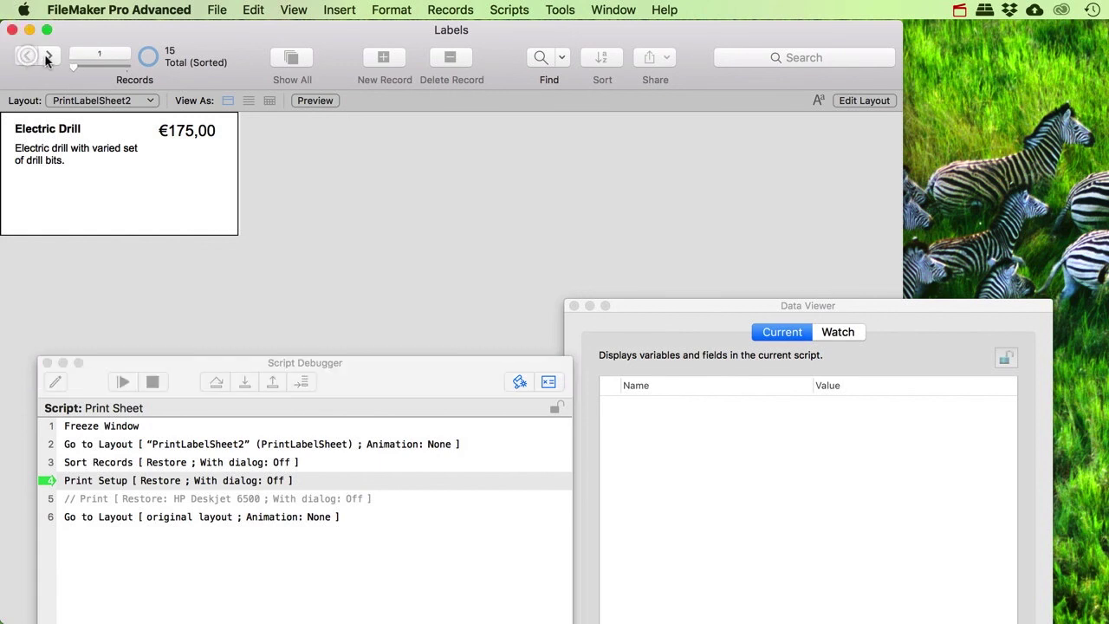
pyautogui.click(47, 58)
pyautogui.click(47, 57)
# Preview the sorted label sheet and examine its pages for the position of the blank labels
pyautogui.click(311, 100)
pyautogui.scroll(-3, 320, 205)
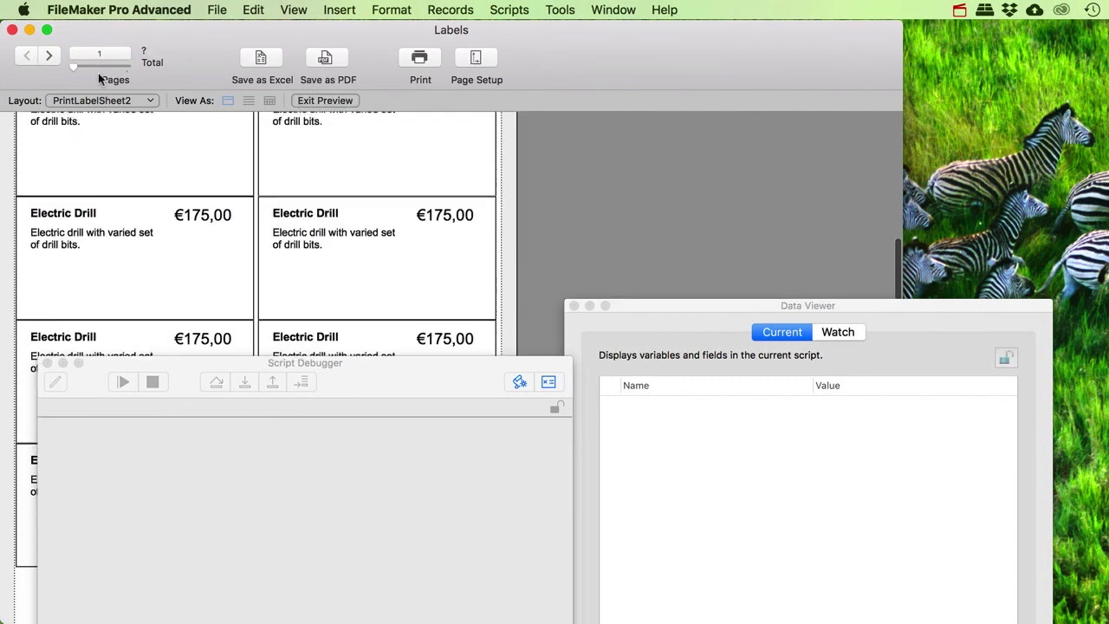
pyautogui.click(51, 57)
pyautogui.click(27, 56)
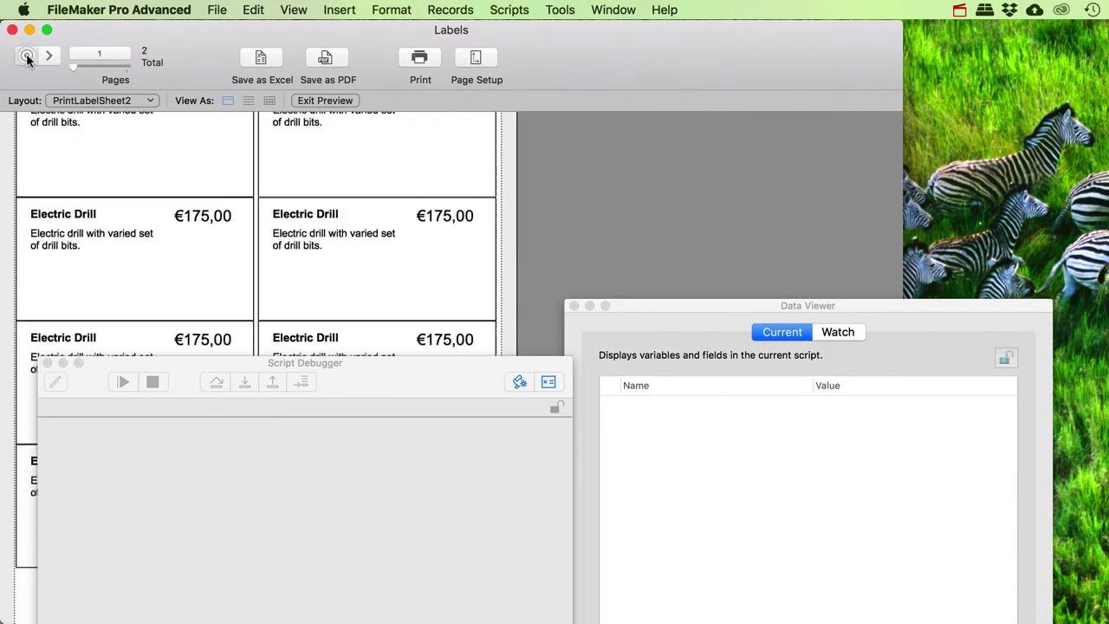
pyautogui.scroll(-2, 203, 167)
pyautogui.scroll(-2, 203, 167)
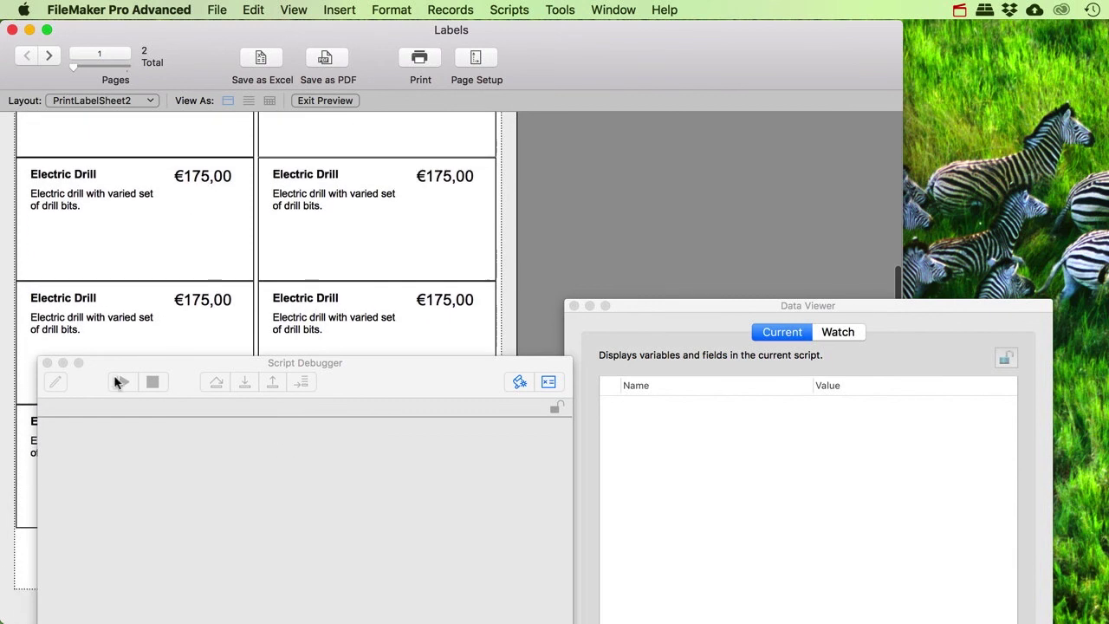
# Close the Script Debugger and the Data Viewer, and leave the preview of the label sheet
pyautogui.click(47, 367)
pyautogui.click(573, 306)
pyautogui.scroll(5, 384, 349)
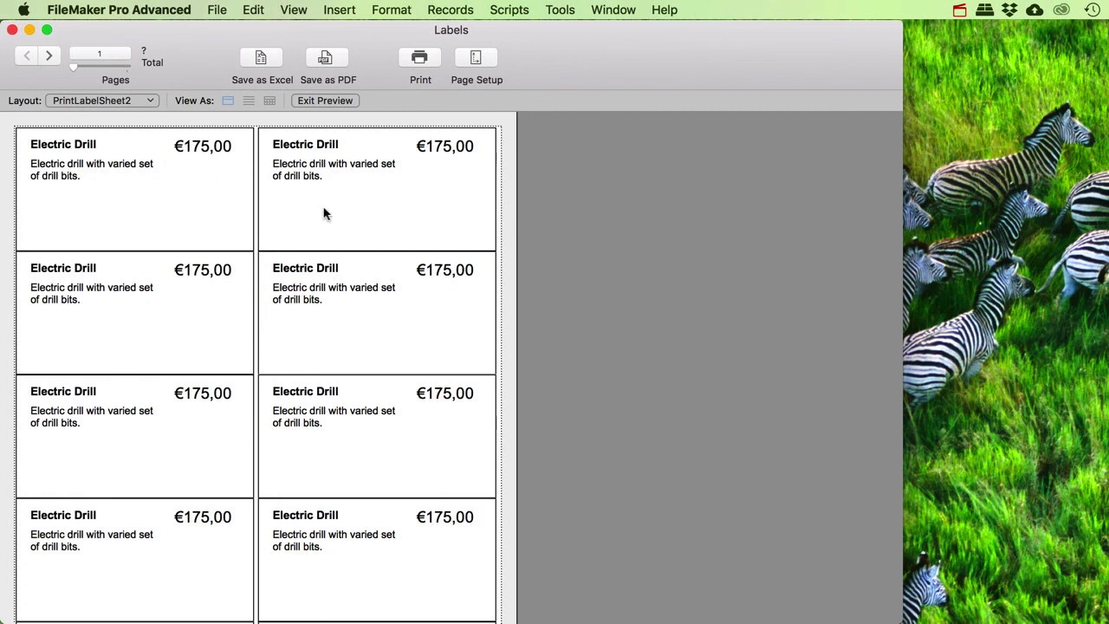
pyautogui.click(343, 101)
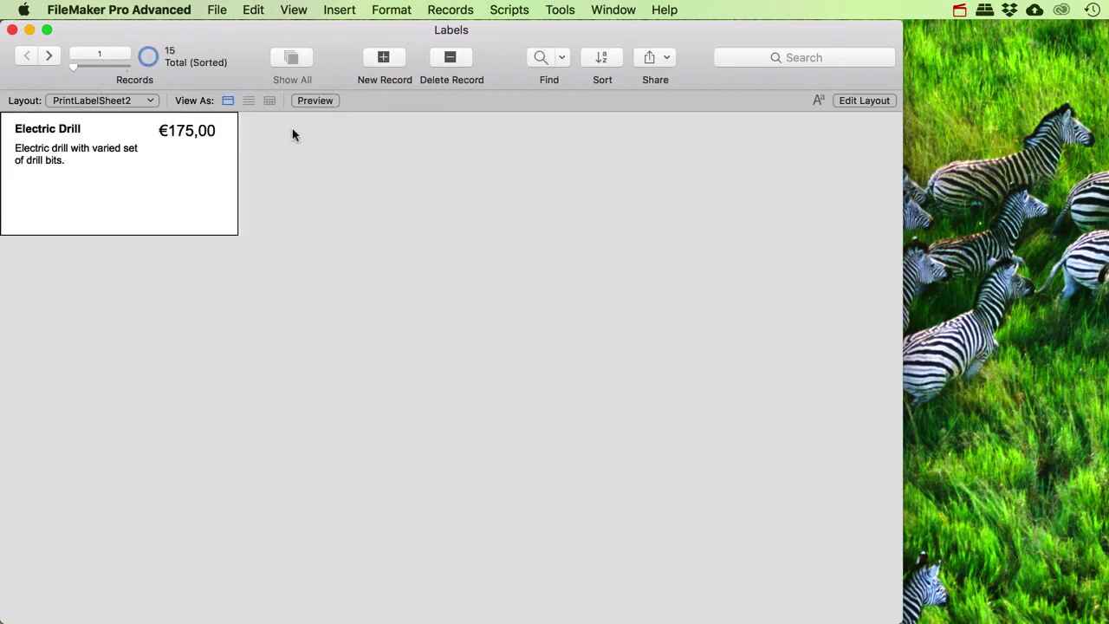
# Edit the PrintLabelSheet2 layout and rebind its product name field to ProductName from the Products_Print table
pyautogui.click(861, 100)
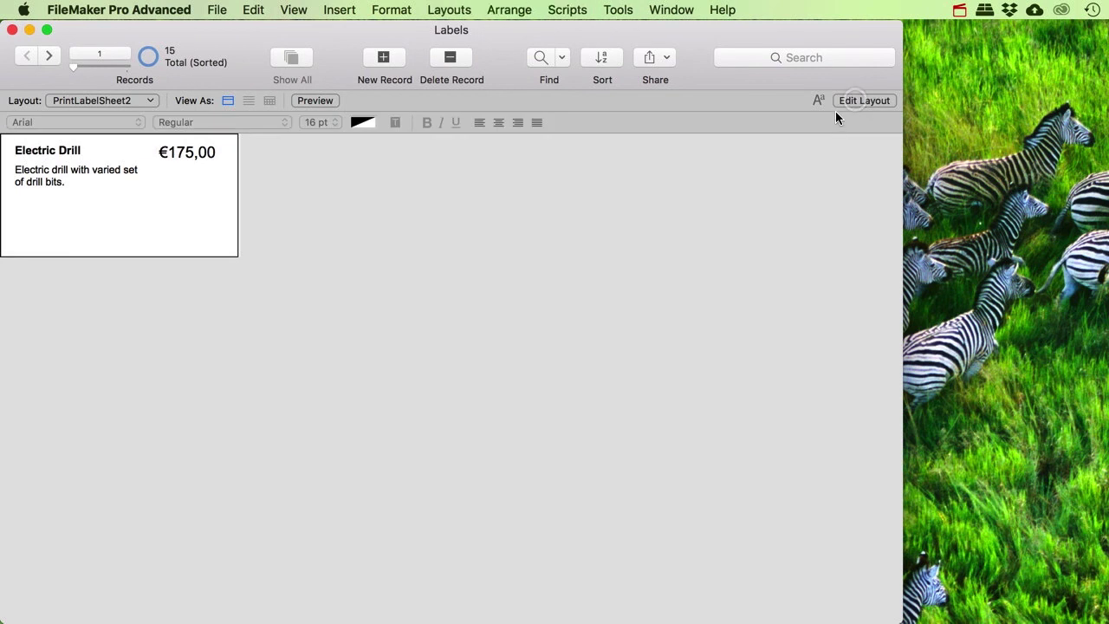
pyautogui.doubleClick(100, 153)
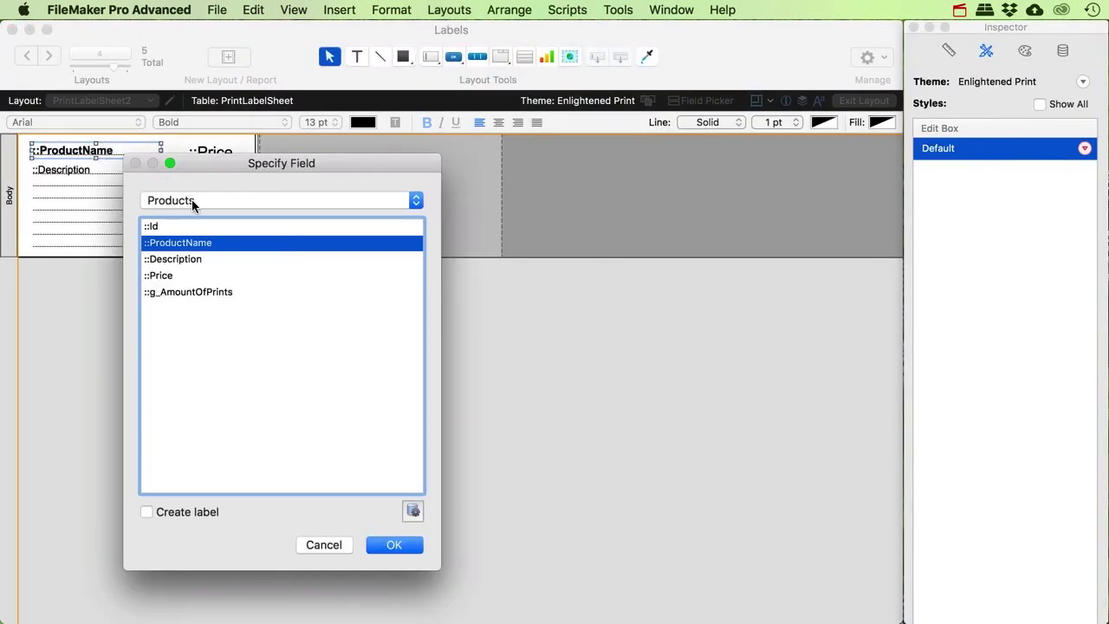
pyautogui.click(216, 200)
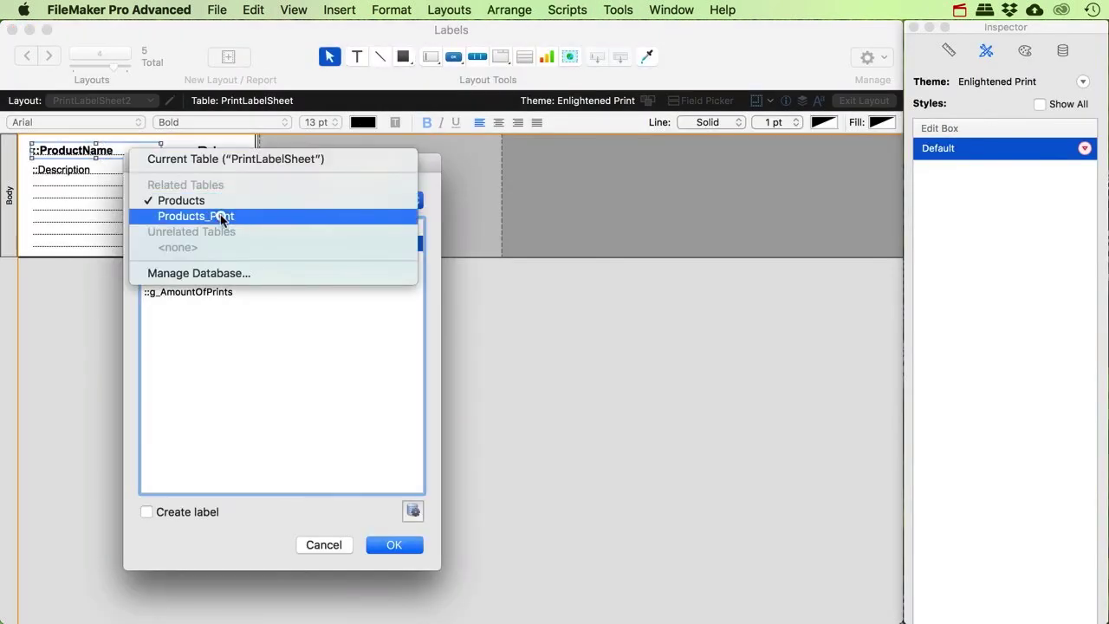
pyautogui.click(220, 215)
pyautogui.click(395, 544)
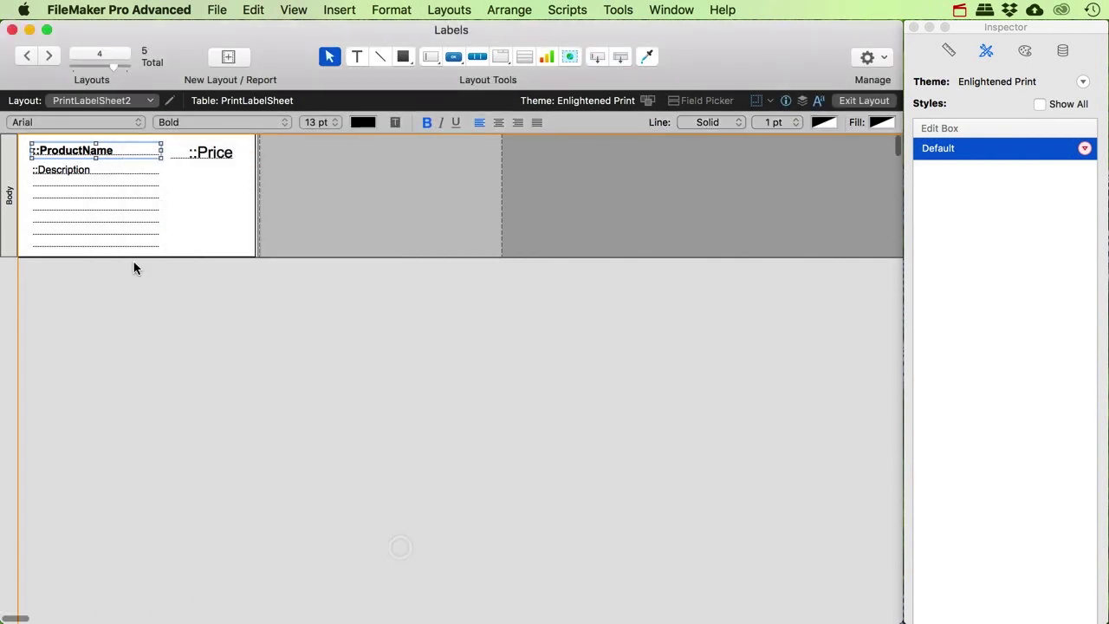
# Rebind the description field on the label to Description from the Products_Print table
pyautogui.click(124, 220)
pyautogui.doubleClick(124, 220)
pyautogui.click(245, 200)
pyautogui.click(245, 216)
pyautogui.click(386, 543)
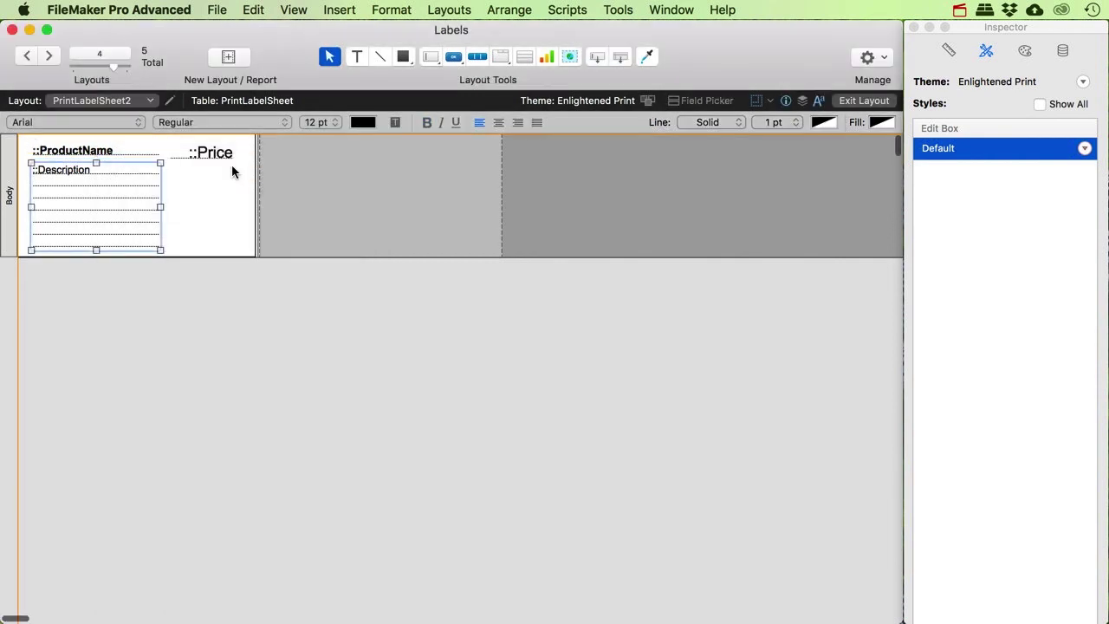
# Rebind the label's price field to Price from the Products_Print table and leave layout editing
pyautogui.click(227, 158)
pyautogui.doubleClick(227, 158)
pyautogui.click(227, 200)
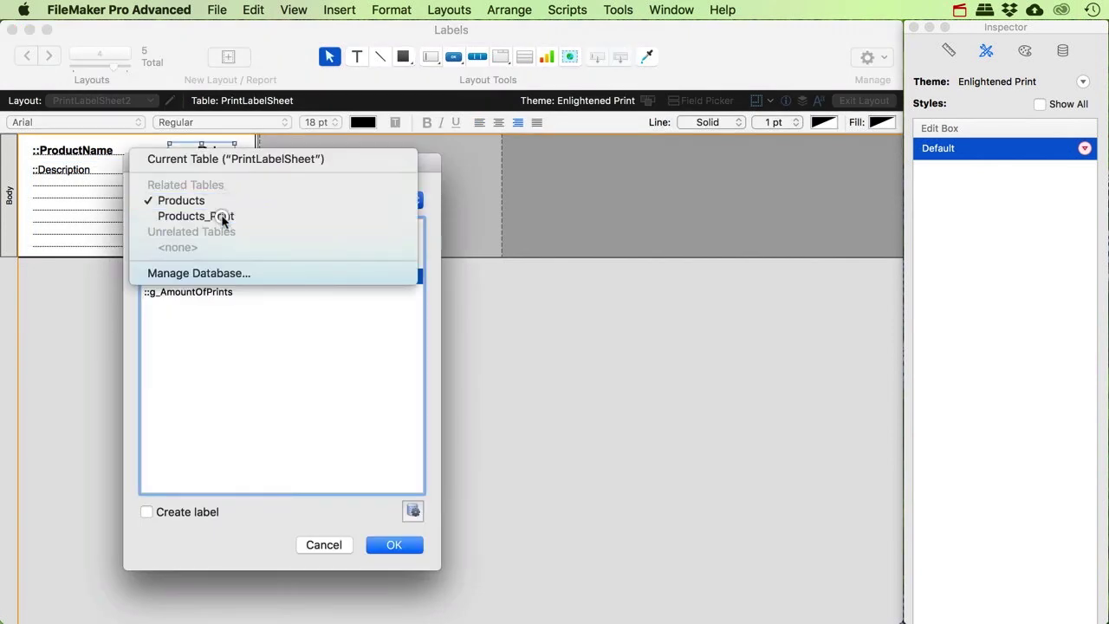
pyautogui.click(222, 216)
pyautogui.click(407, 551)
pyautogui.click(864, 101)
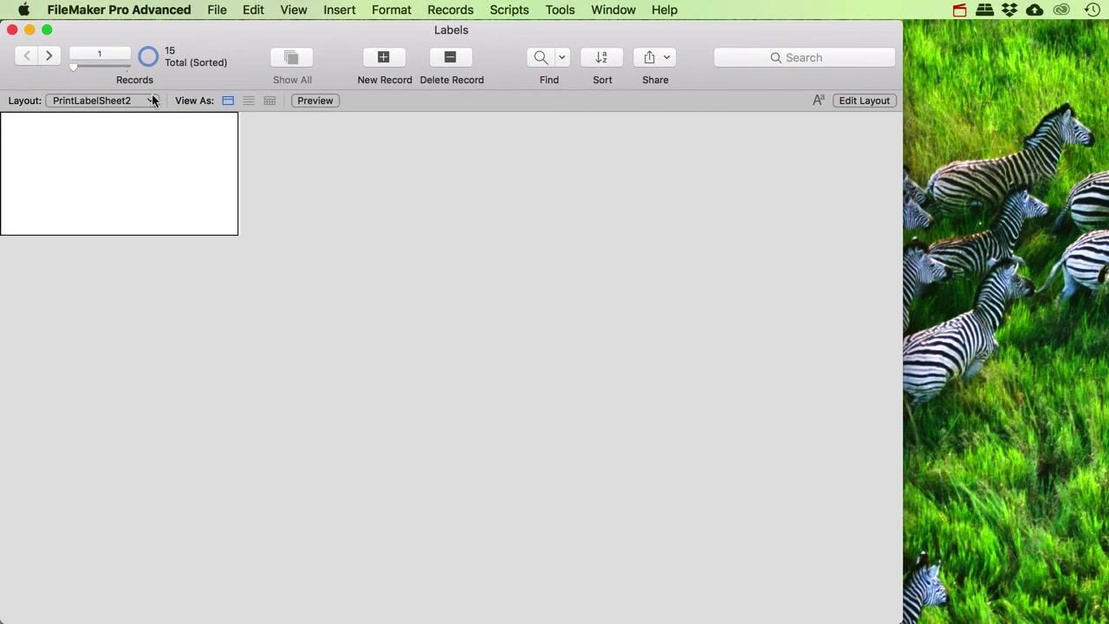
# Preview the label sheet and examine both pages for the blank labels and the product order
pyautogui.click(315, 101)
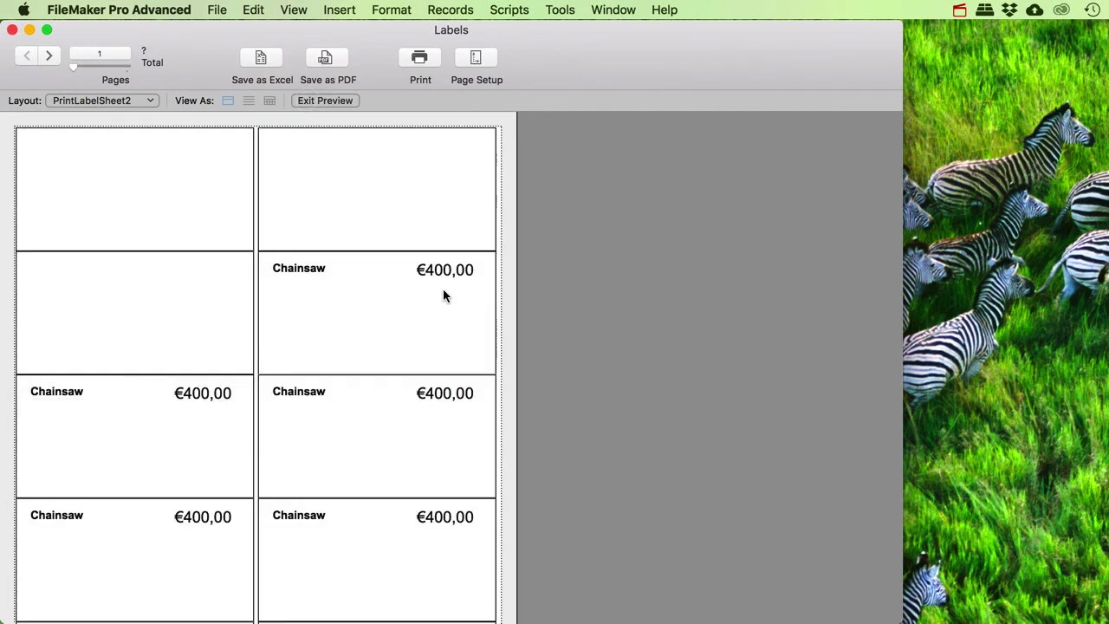
pyautogui.scroll(-5, 367, 312)
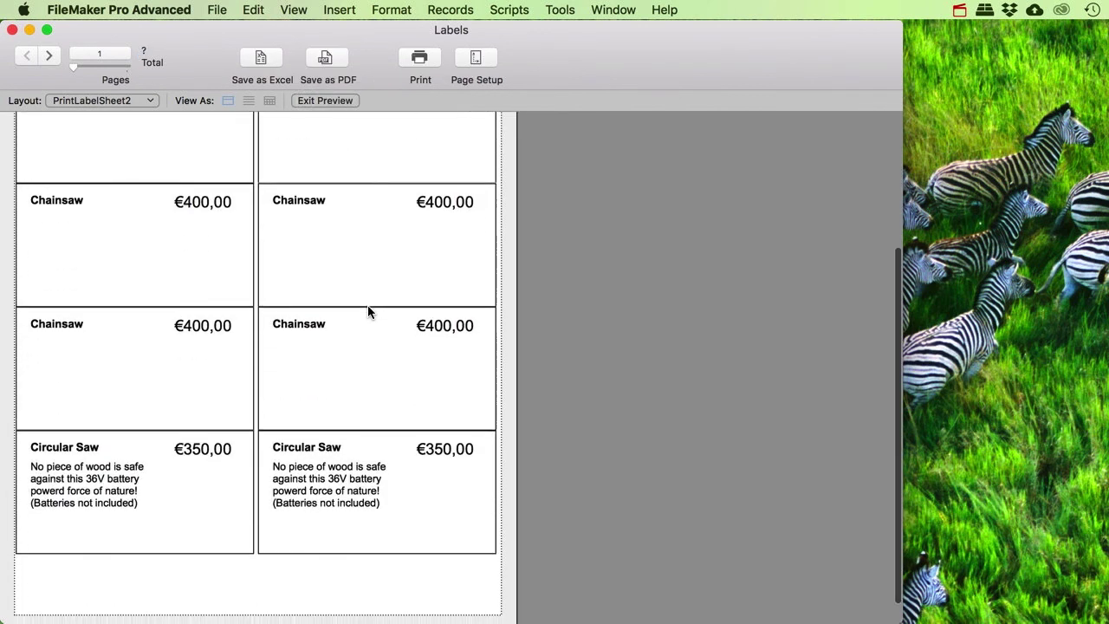
pyautogui.scroll(3, 368, 311)
pyautogui.scroll(3, 367, 312)
pyautogui.scroll(-5, 368, 312)
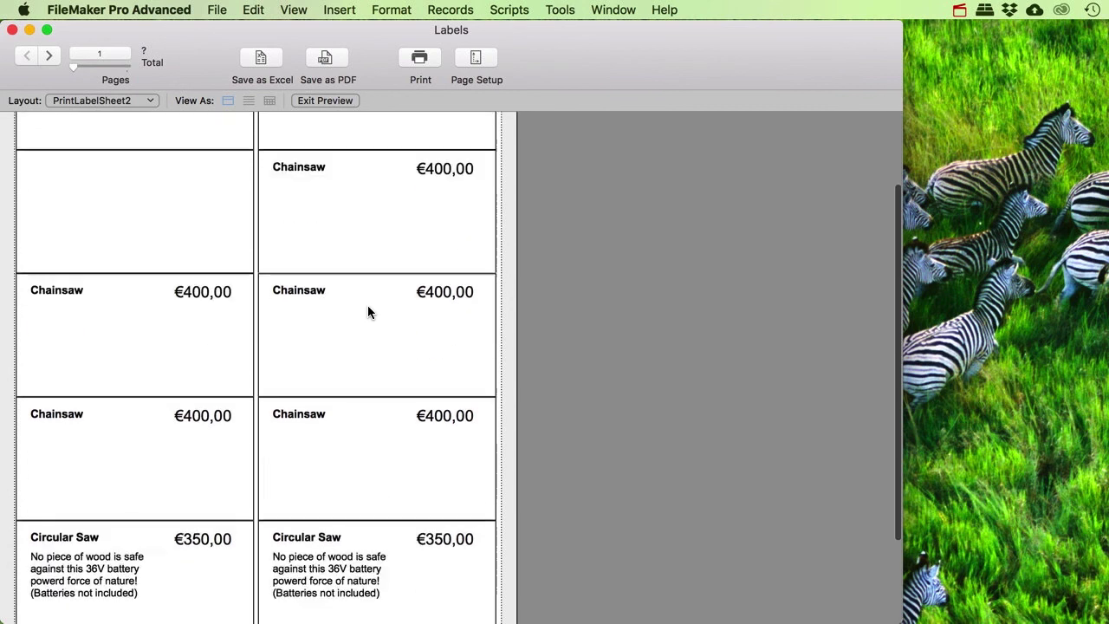
pyautogui.click(49, 57)
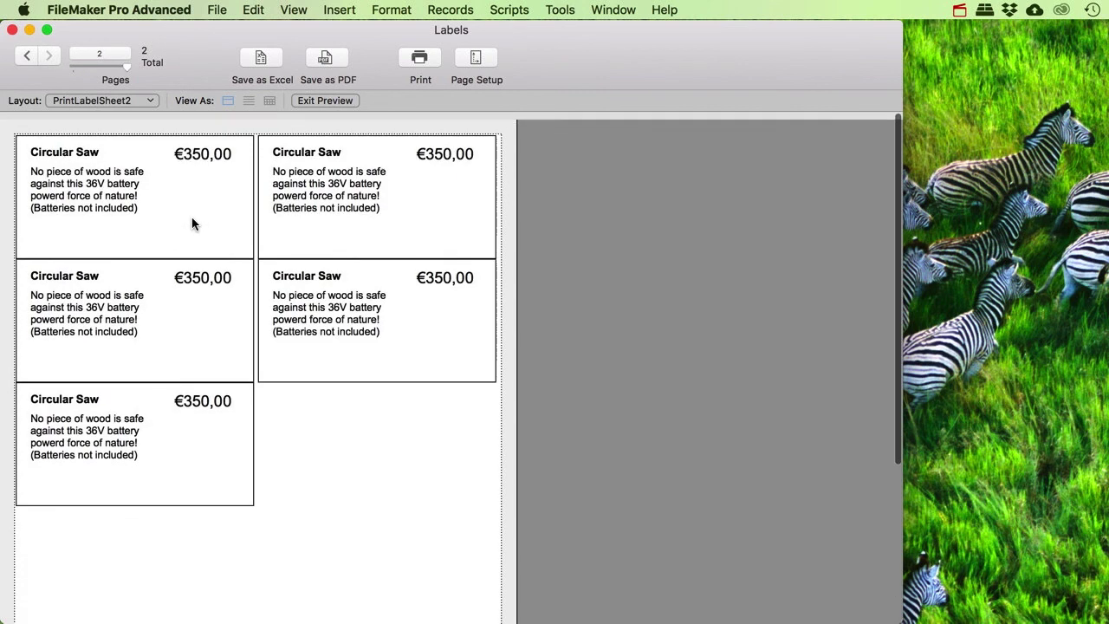
pyautogui.click(27, 55)
pyautogui.scroll(-4, 120, 201)
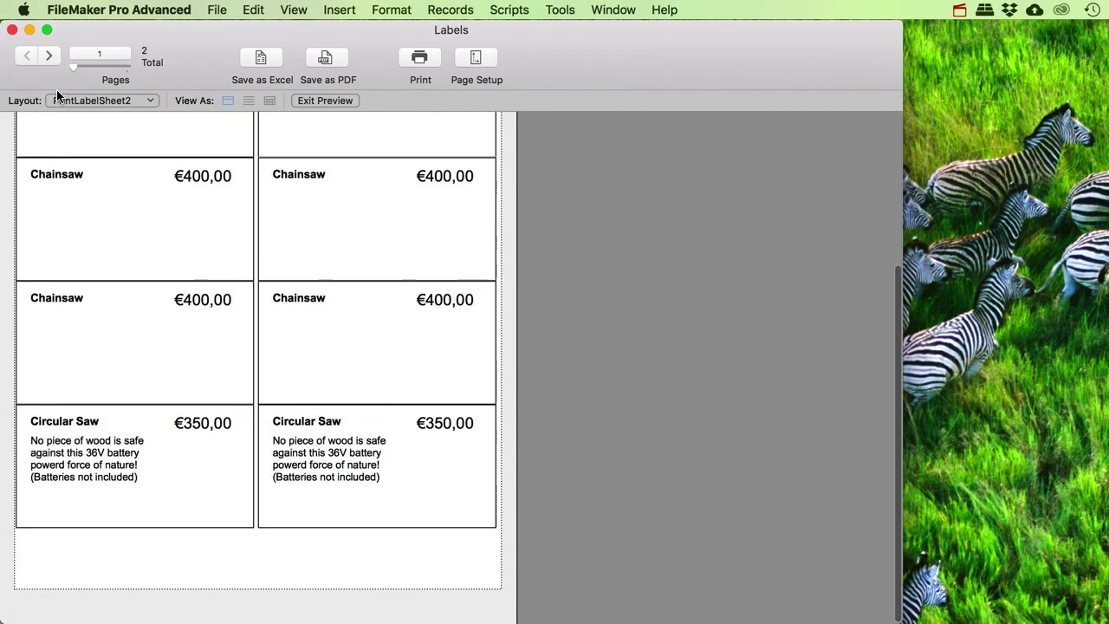
# Leave the PrintLabelSheet2 preview and return to the Products layout in Browse mode
pyautogui.click(55, 100)
pyautogui.click(78, 115)
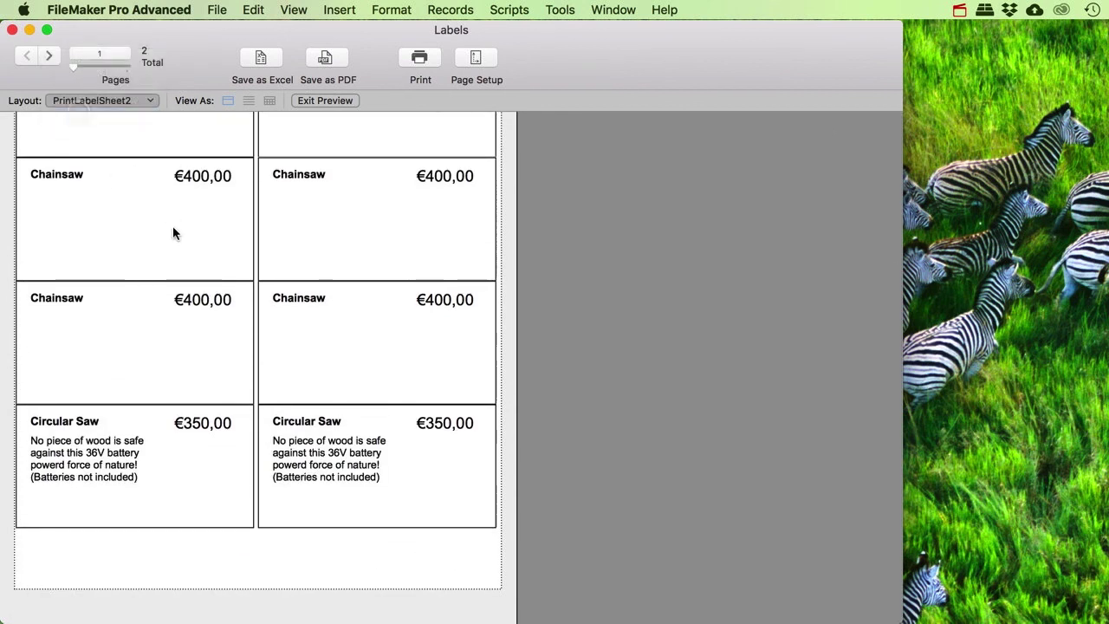
pyautogui.press('super+b')
pyautogui.click(71, 104)
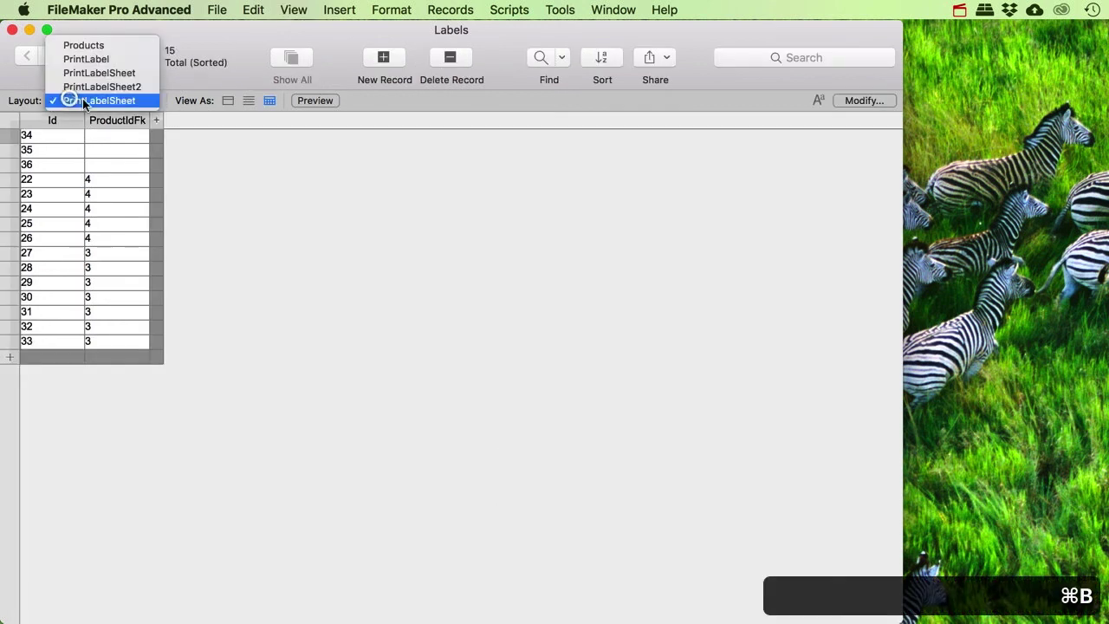
pyautogui.click(91, 43)
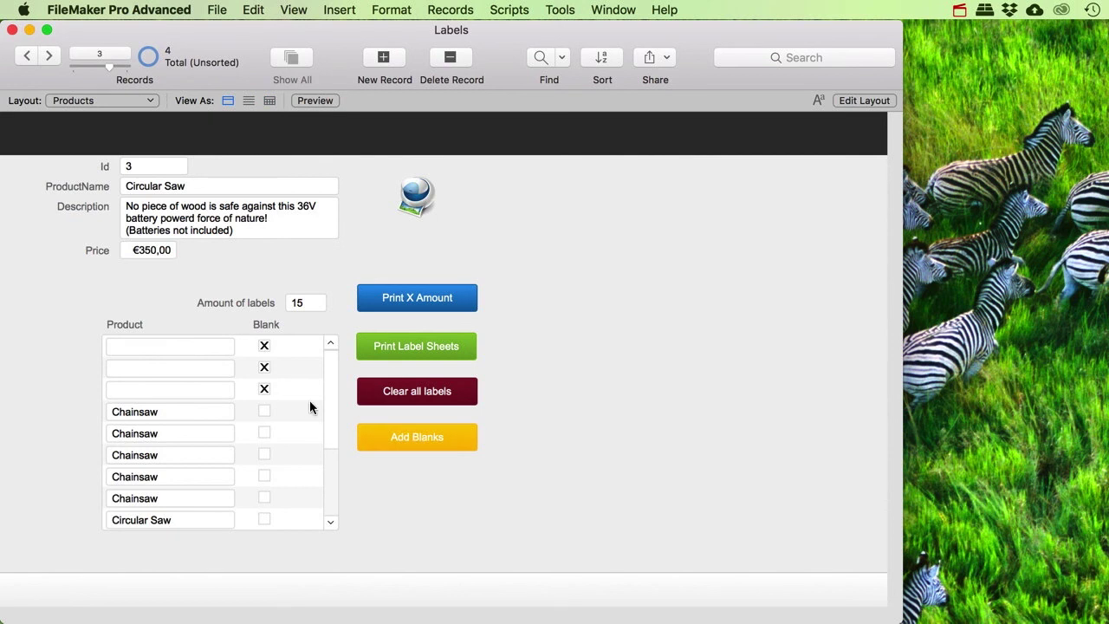
# Turn on the Script Debugger and the Data Viewer
pyautogui.moveTo(334, 387)
pyautogui.mouseDown()
pyautogui.moveTo(332, 441)
pyautogui.moveTo(329, 367)
pyautogui.mouseUp()
pyautogui.click(561, 9)
pyautogui.click(587, 31)
pyautogui.click(562, 9)
pyautogui.click(587, 64)
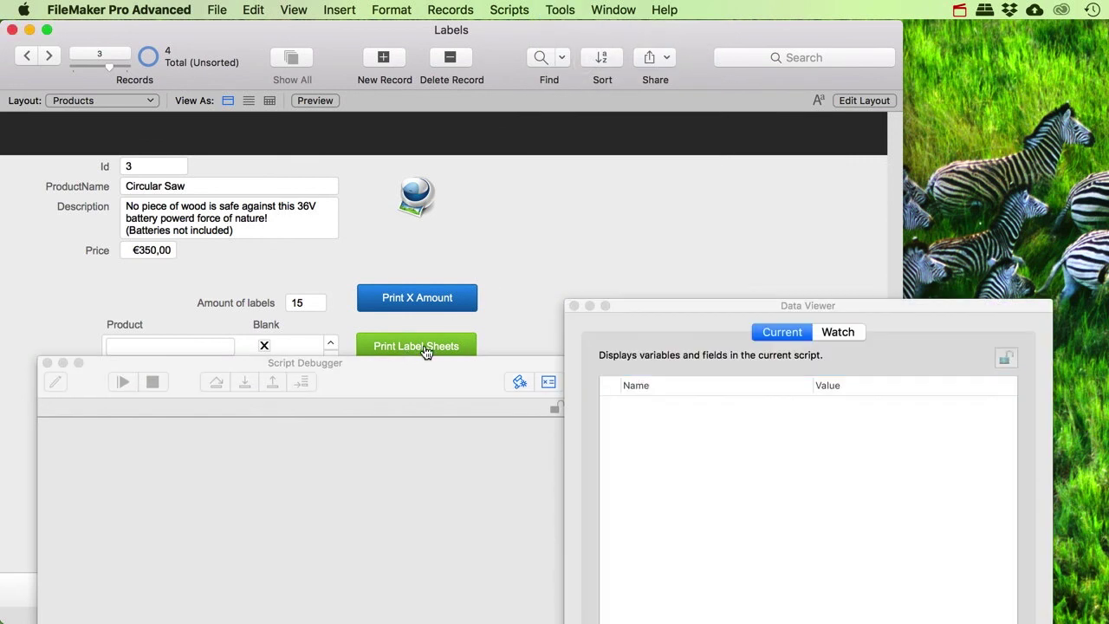
# Run Print Label Sheets and step through the Print Sheet script to the Sort Records step
pyautogui.click(406, 347)
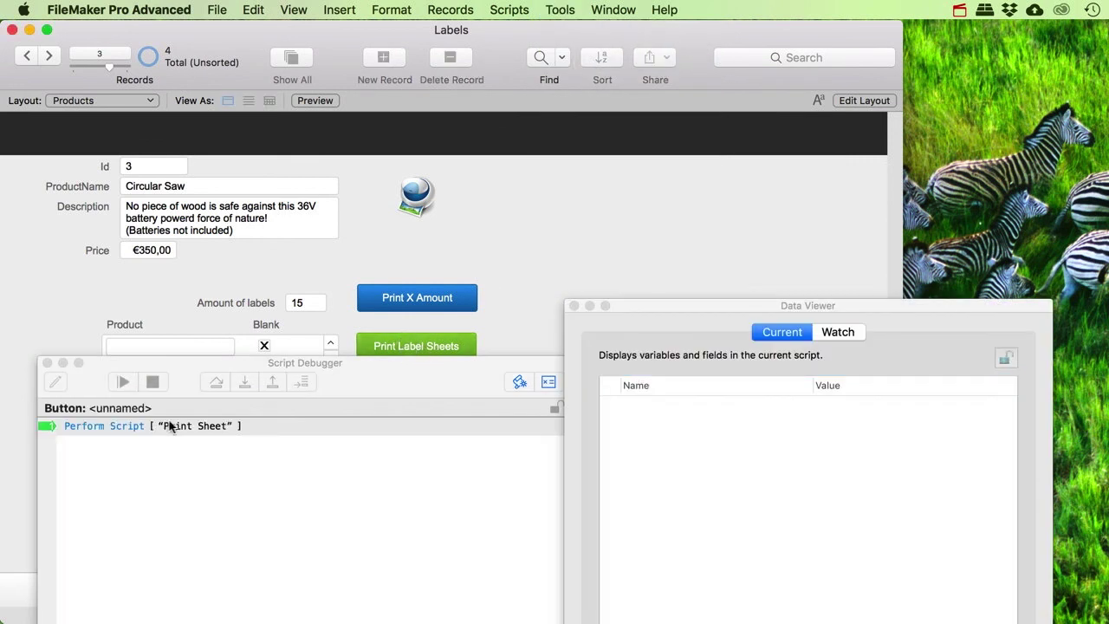
pyautogui.click(247, 382)
pyautogui.click(248, 382)
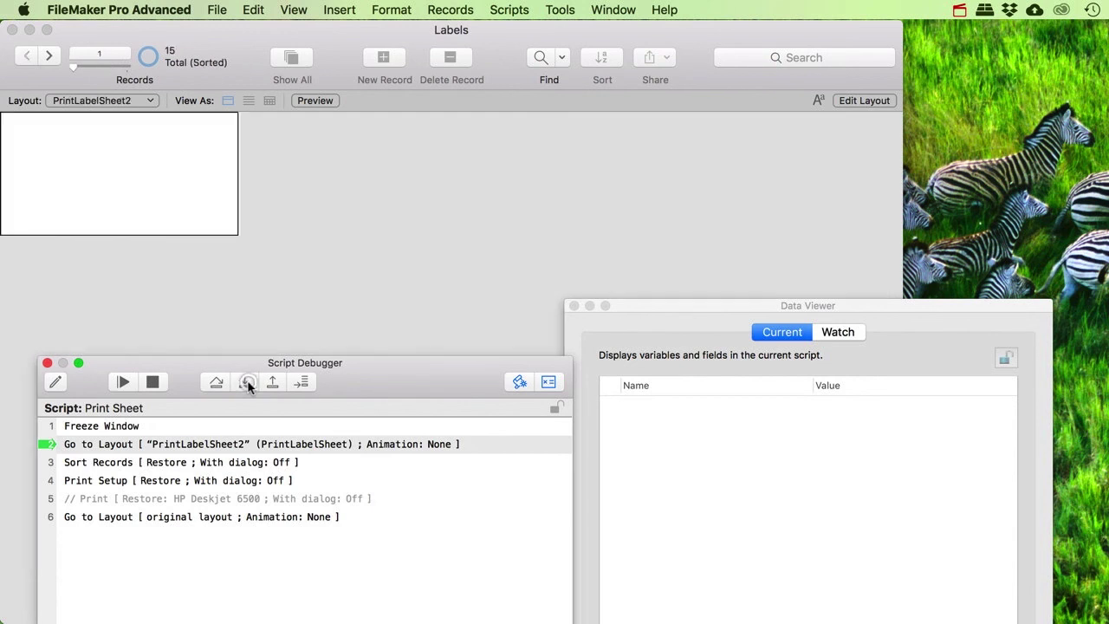
pyautogui.click(248, 382)
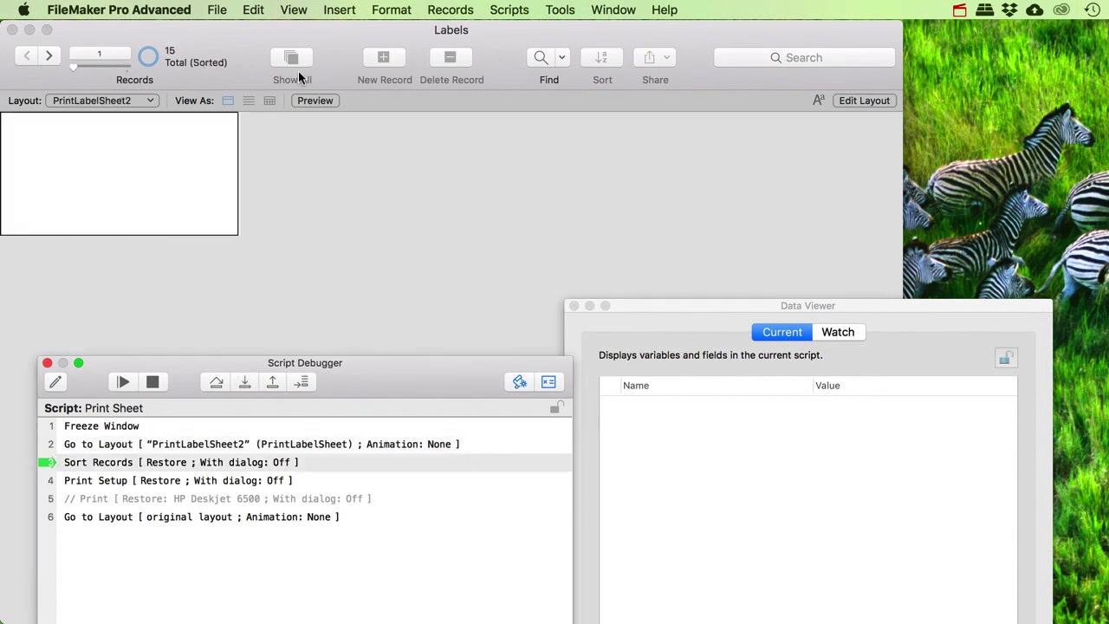
# Preview the label sheet from the paused script, and close the Script Debugger and the Data Viewer
pyautogui.click(314, 101)
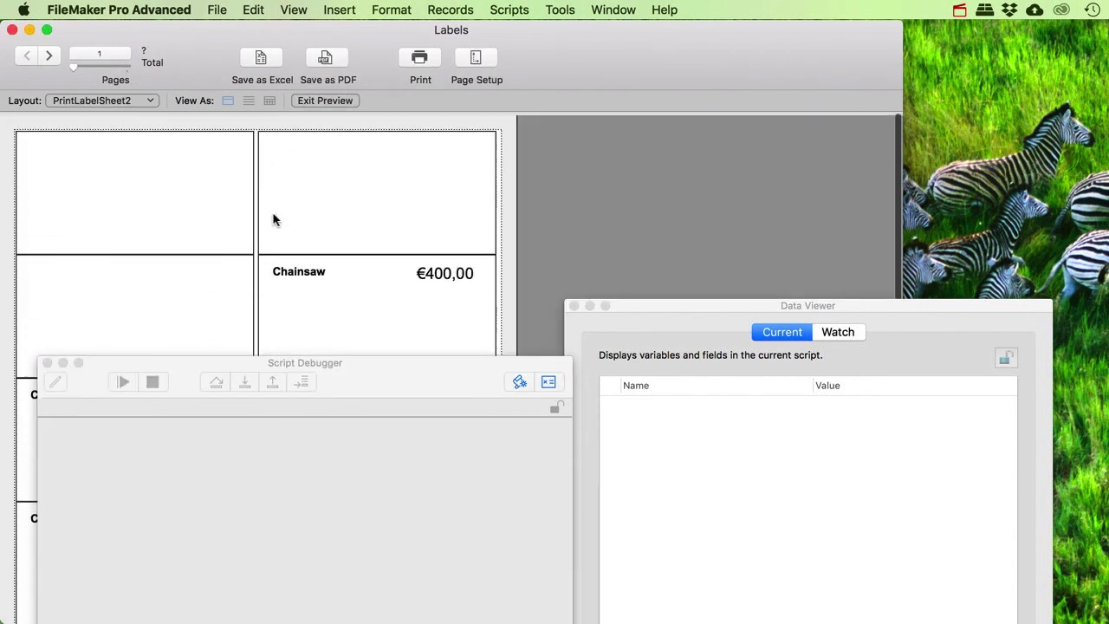
pyautogui.click(47, 363)
pyautogui.click(573, 306)
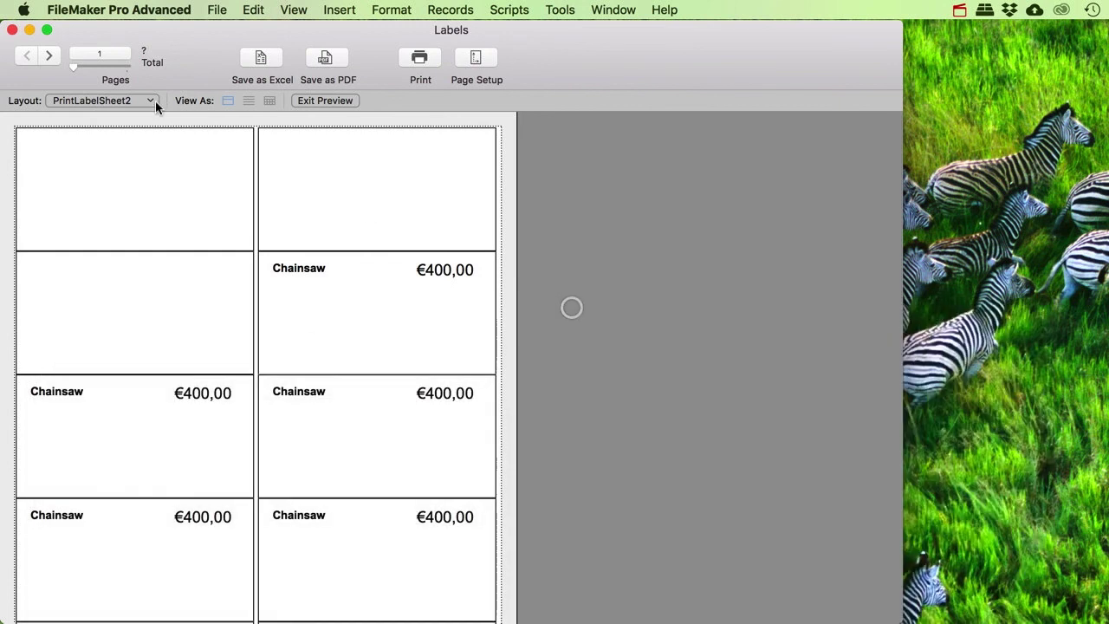
# Exit the sheet preview and go back to the Products layout
pyautogui.press('super+b')
pyautogui.click(82, 100)
pyautogui.click(85, 58)
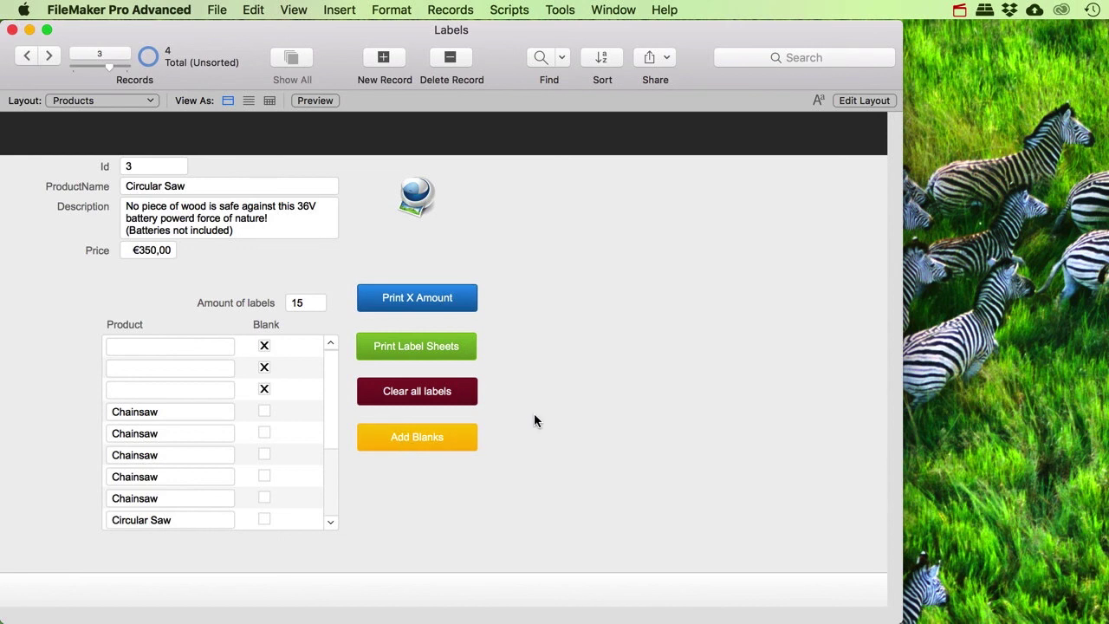
pyautogui.scroll(-5, 326, 433)
pyautogui.scroll(5, 329, 468)
pyautogui.scroll(-3, 337, 361)
pyautogui.scroll(3, 331, 381)
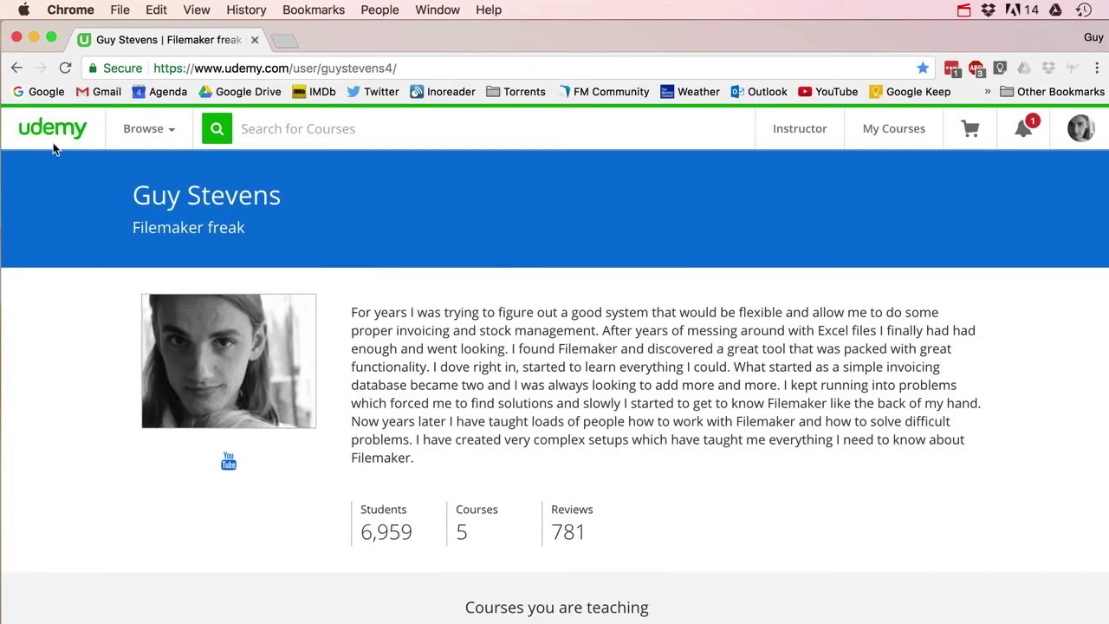
# Switch to Chrome and browse the FileMaker courses listed on the instructor's Udemy profile page
pyautogui.scroll(-8, 78, 268)
pyautogui.scroll(-4, 78, 267)
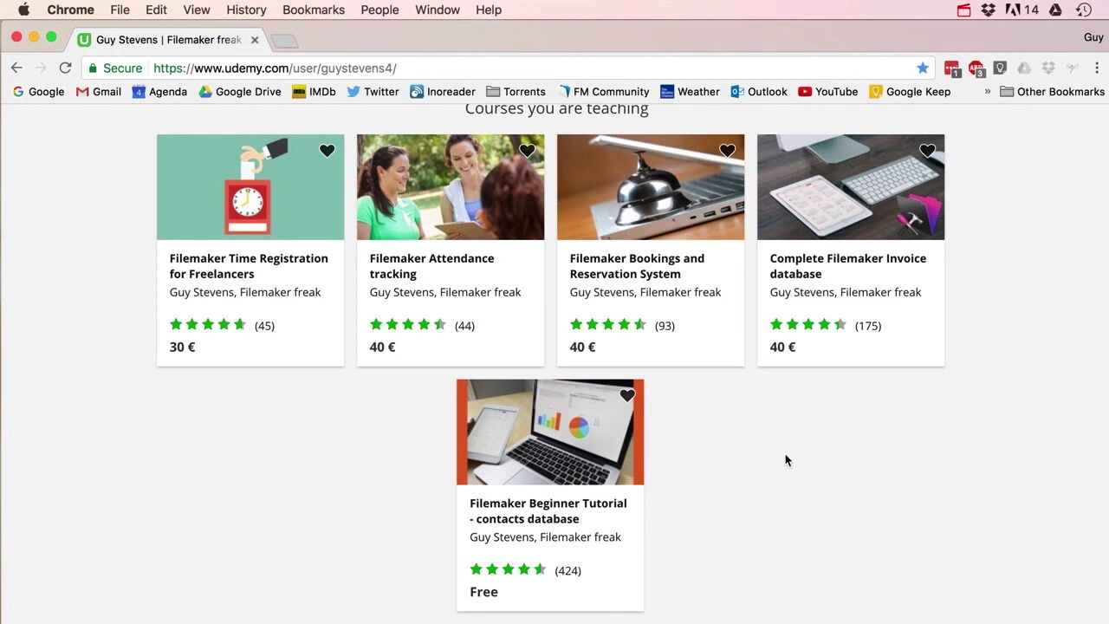
pyautogui.scroll(-1, 792, 459)
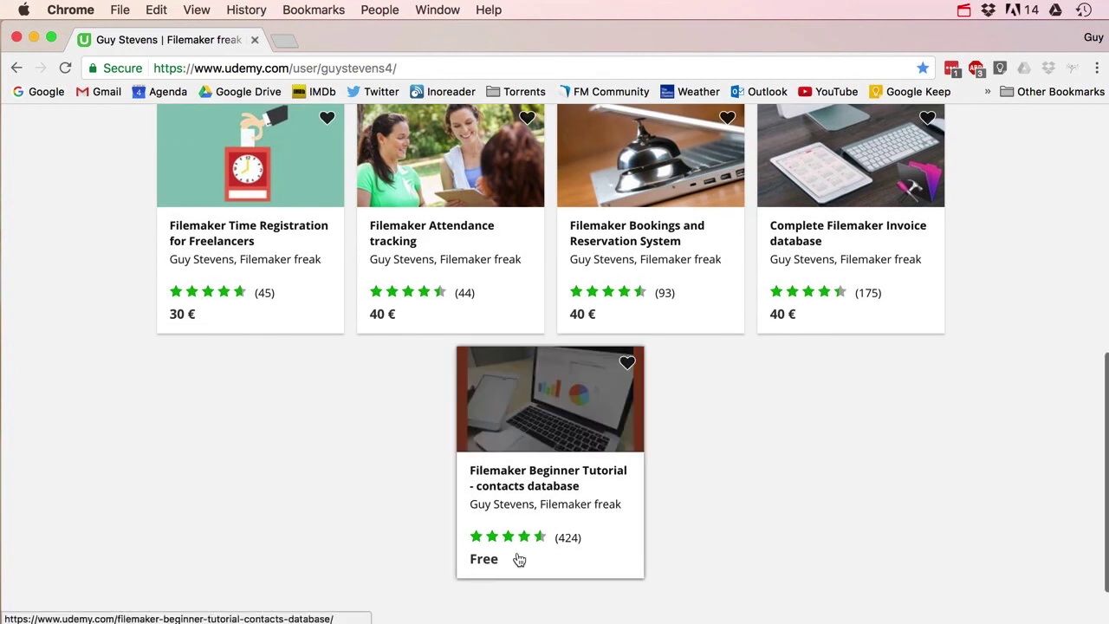